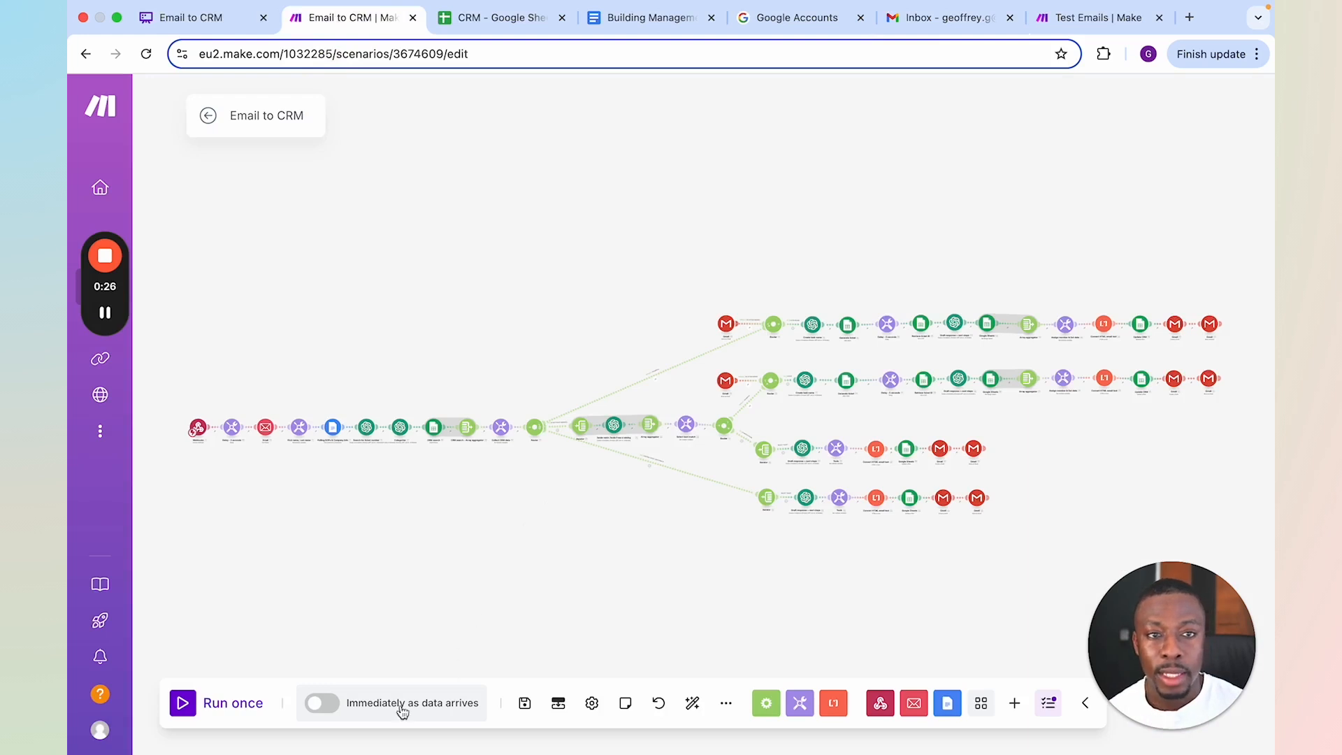
Start a single run of the Email to CRM scenario so it waits for incoming data
{"action": "left_click", "coordinate": [231, 707]}
{"action": "left_click", "coordinate": [401, 727]}
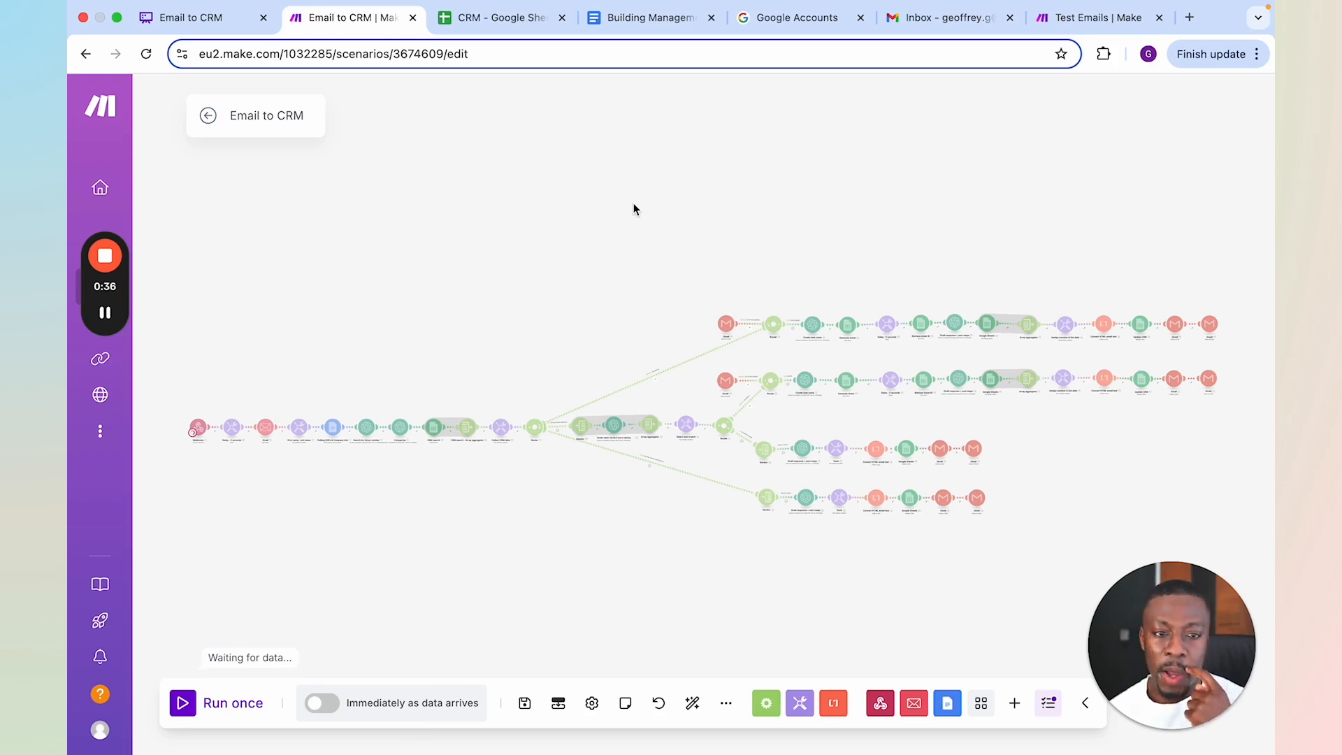
Open the Send an Email module in the Test Emails scenario and set its subject to "Office move"
{"action": "left_click", "coordinate": [1076, 17]}
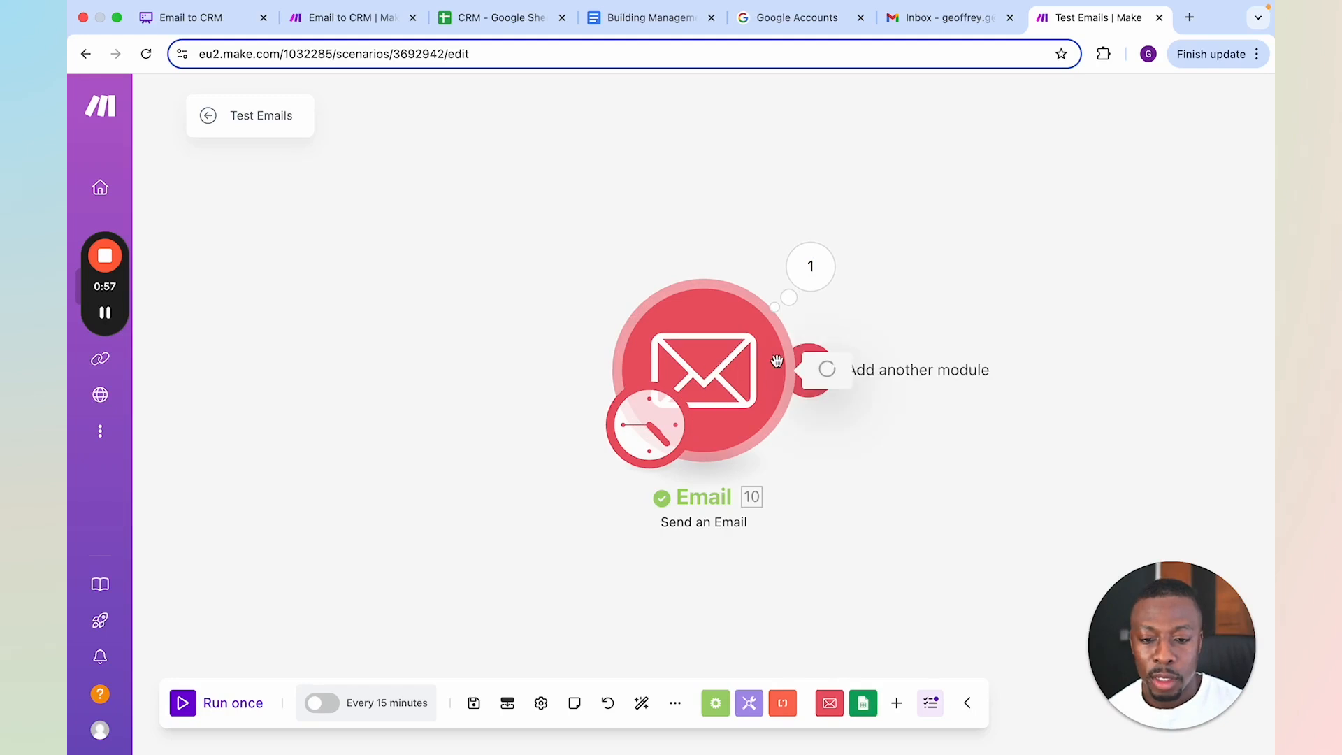
{"action": "left_click", "coordinate": [675, 355]}
{"action": "scroll", "coordinate": [955, 392], "scroll_direction": "down", "scroll_amount": 5}
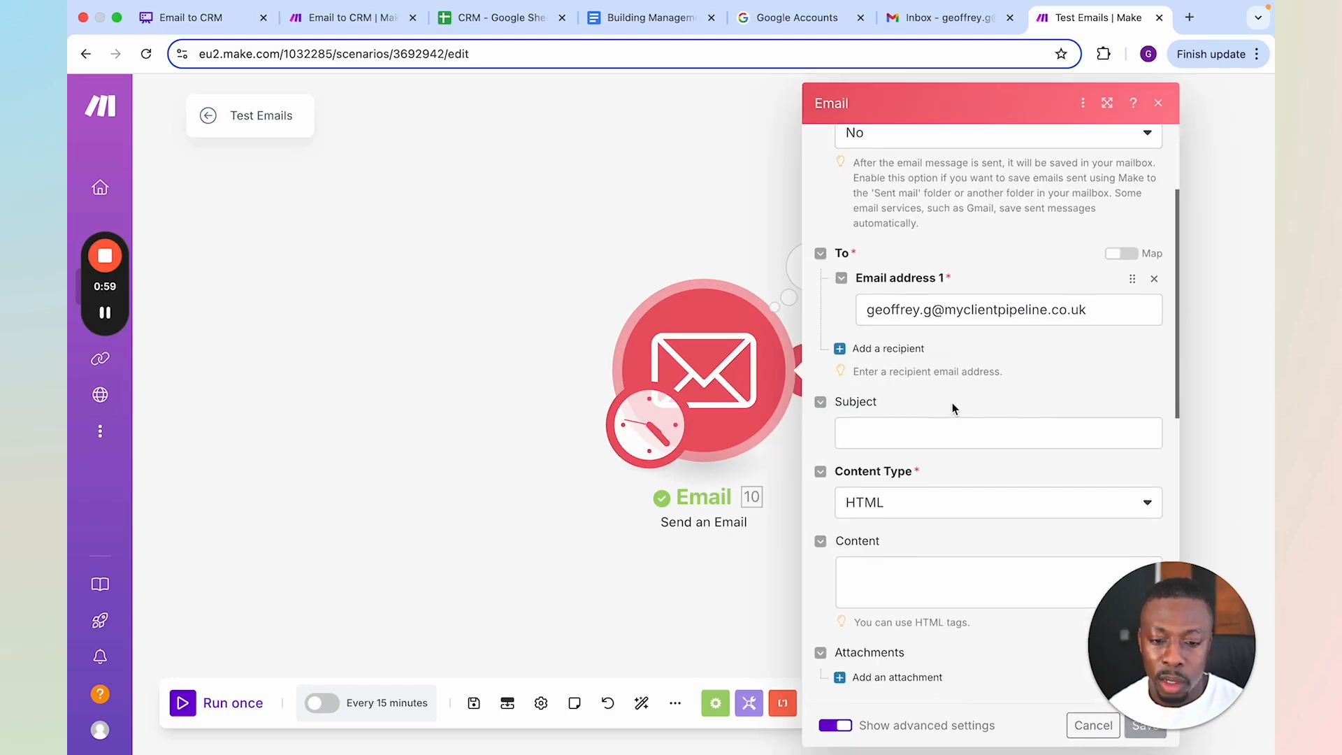
{"action": "left_click", "coordinate": [908, 435]}
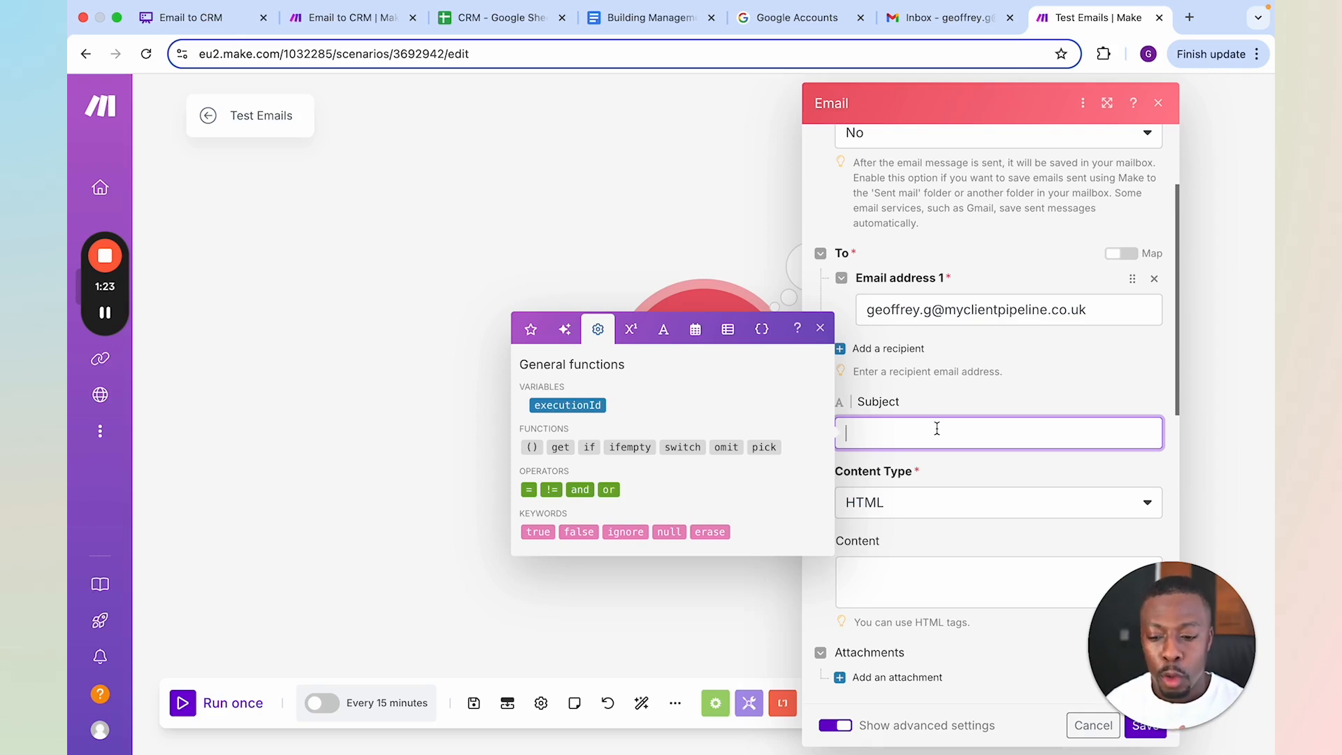
{"action": "type", "text": "Office"}
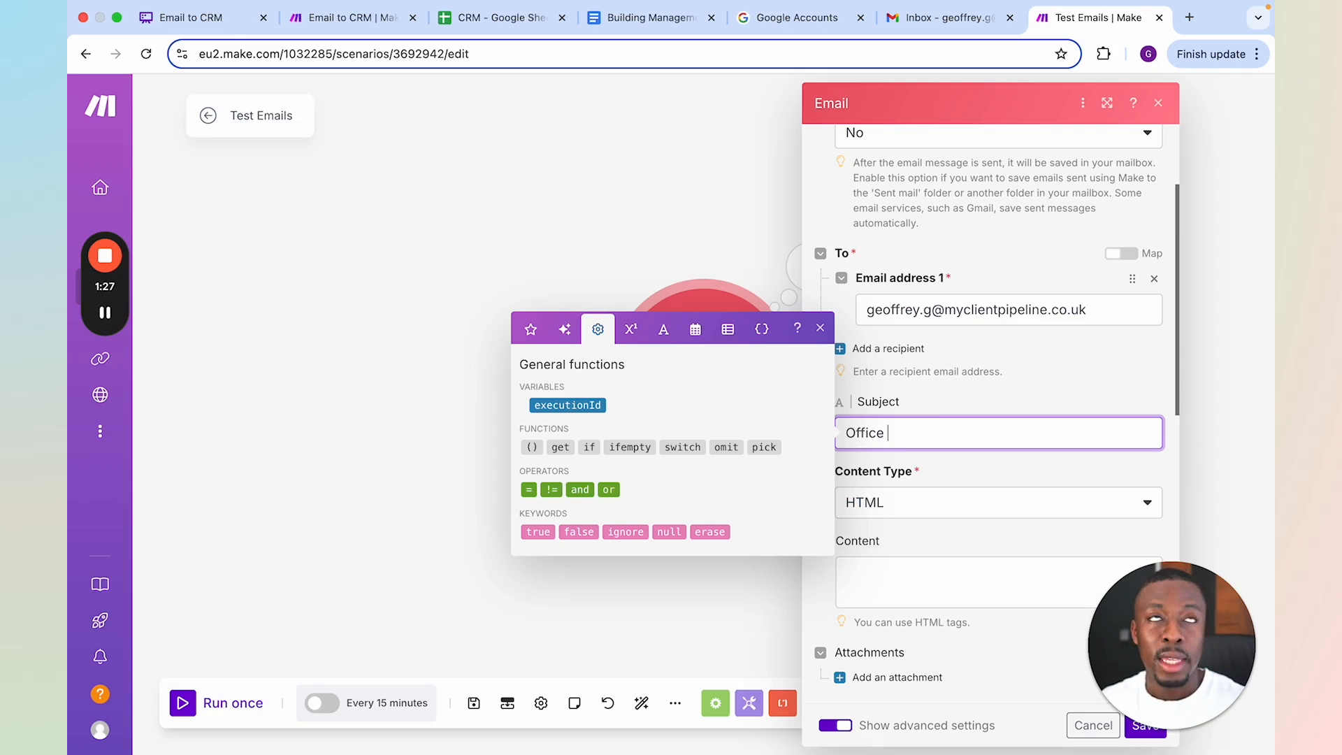
{"action": "type", "text": " move"}
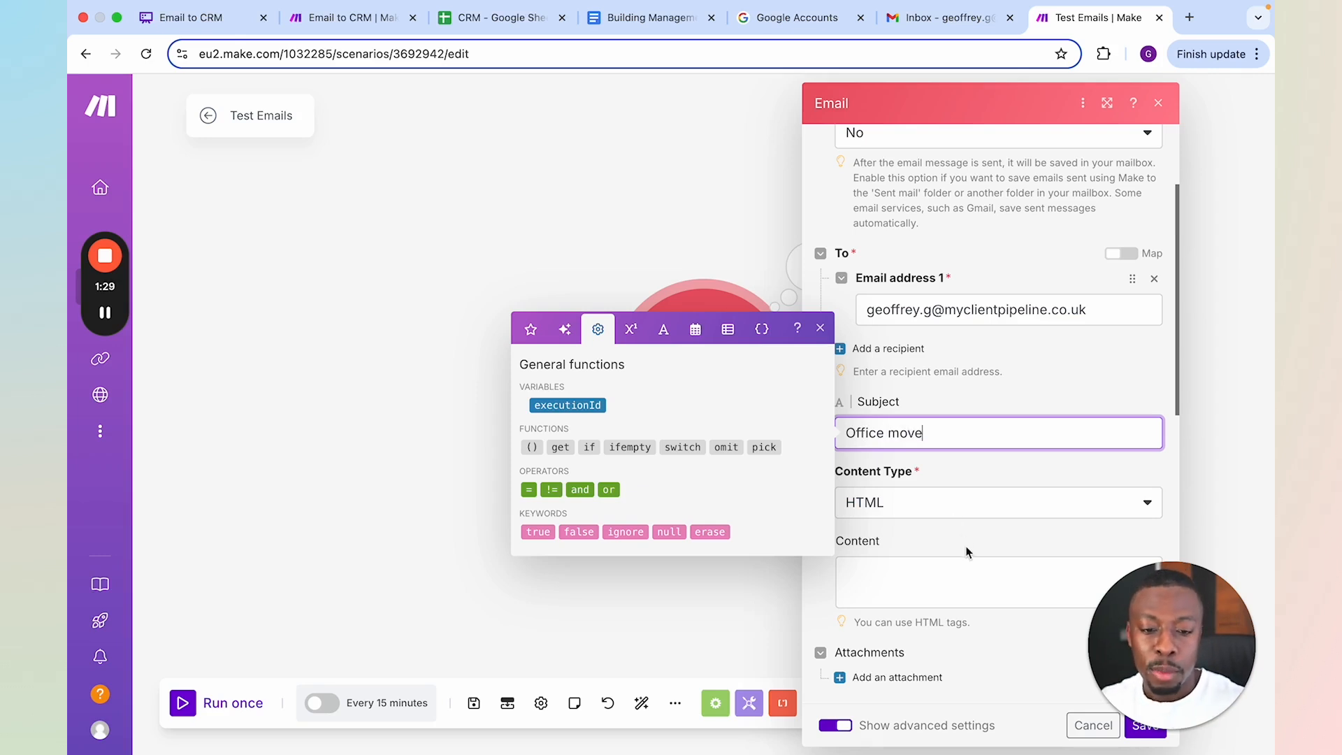
Begin the email content with "Hi there,", a blank line and the words "We recently moved into Office 3 on the"
{"action": "left_click", "coordinate": [955, 577]}
{"action": "type", "text": "Hi the"}
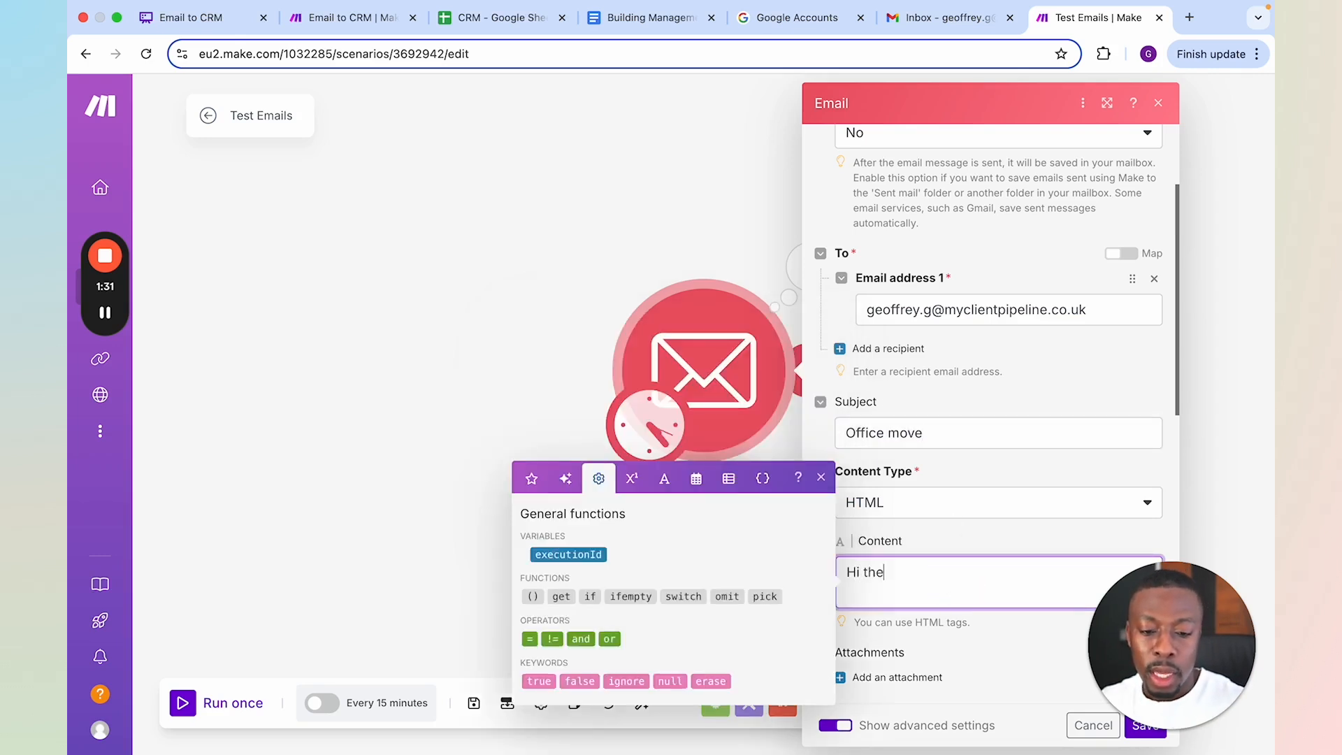
{"action": "type", "text": "re,"}
{"action": "key", "text": "Return"}
{"action": "key", "text": "Return"}
{"action": "type", "text": "We currentl"}
{"action": "key", "text": "BackSpace"}
{"action": "key", "text": "BackSpace"}
{"action": "key", "text": "BackSpace"}
{"action": "key", "text": "BackSpace"}
{"action": "key", "text": "BackSpace"}
{"action": "key", "text": "BackSpace"}
{"action": "key", "text": "BackSpace"}
{"action": "key", "text": "BackSpace"}
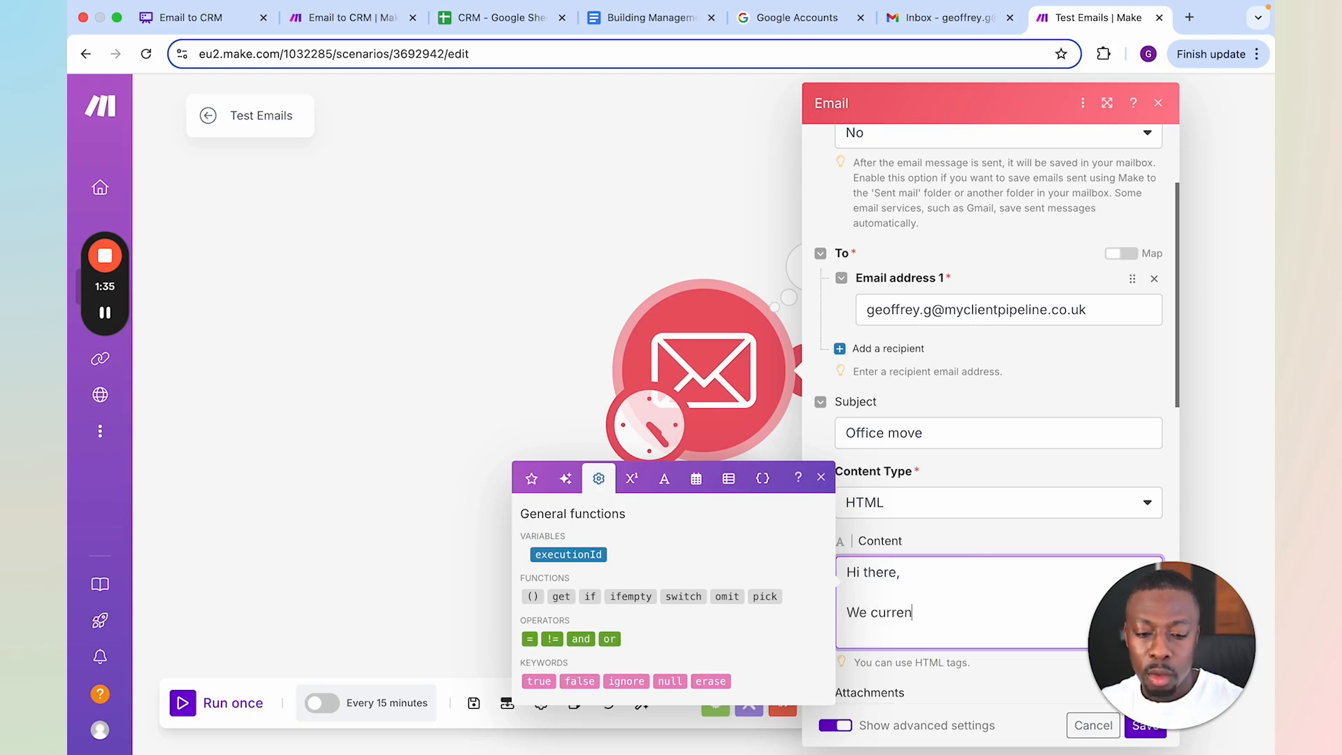
{"action": "type", "text": "recently moved into Office 3 on the"}
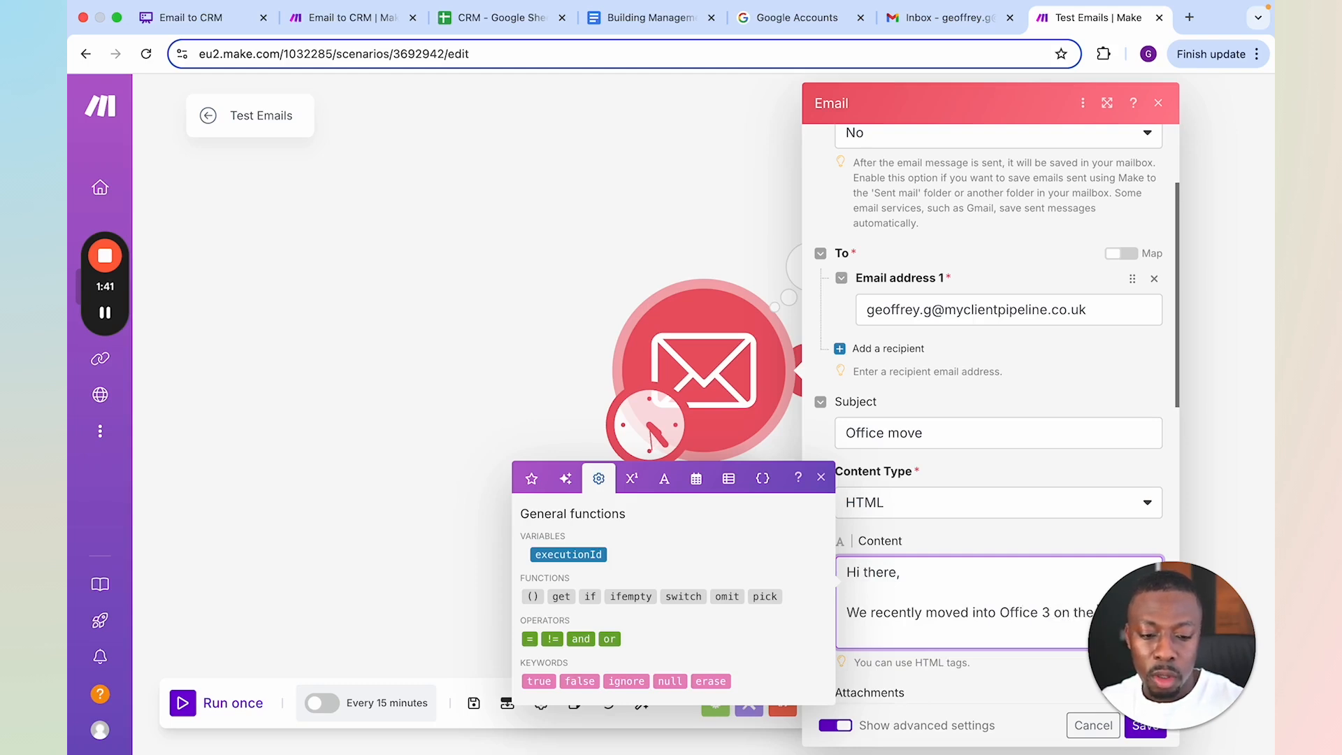
{"action": "type", "text": " 2nd floor but it is a little bit too small. We've noticed that Office 5 across the corridor is vacant. Would it be possible to move into"}
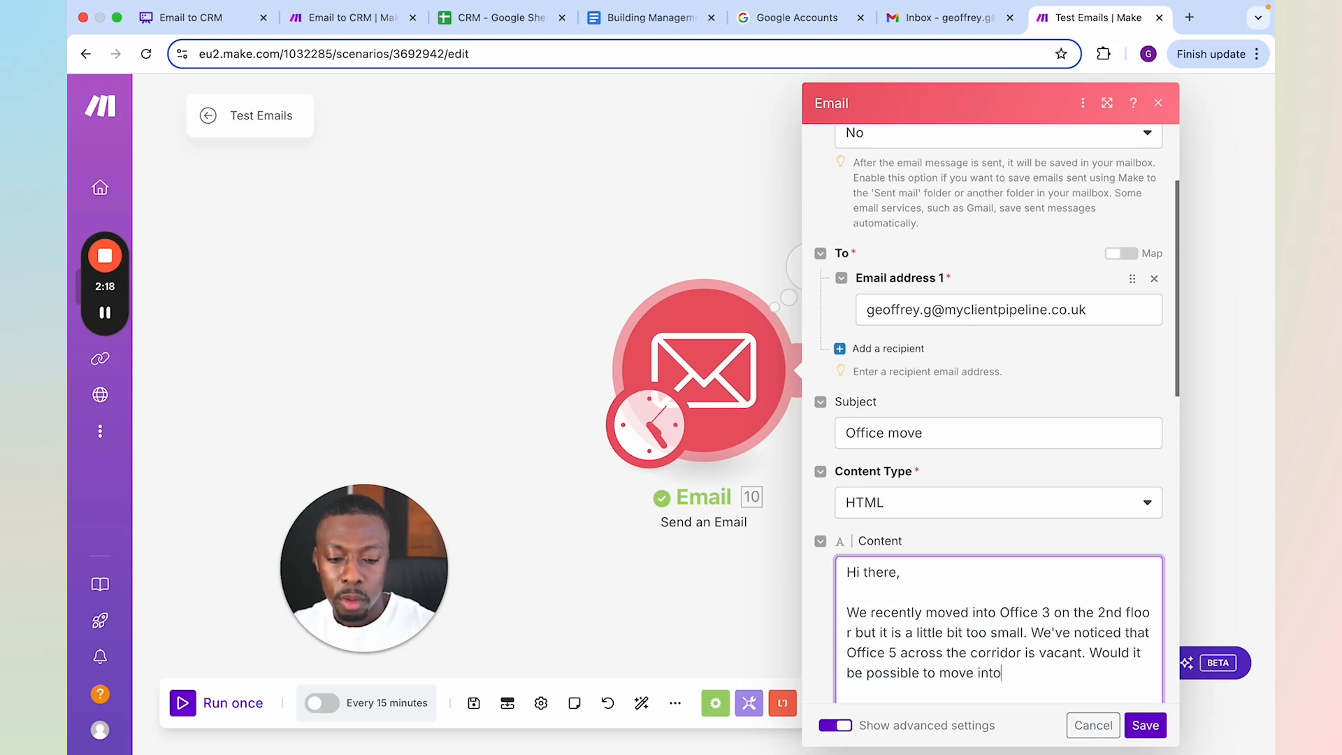
{"action": "type", "text": " that of"}
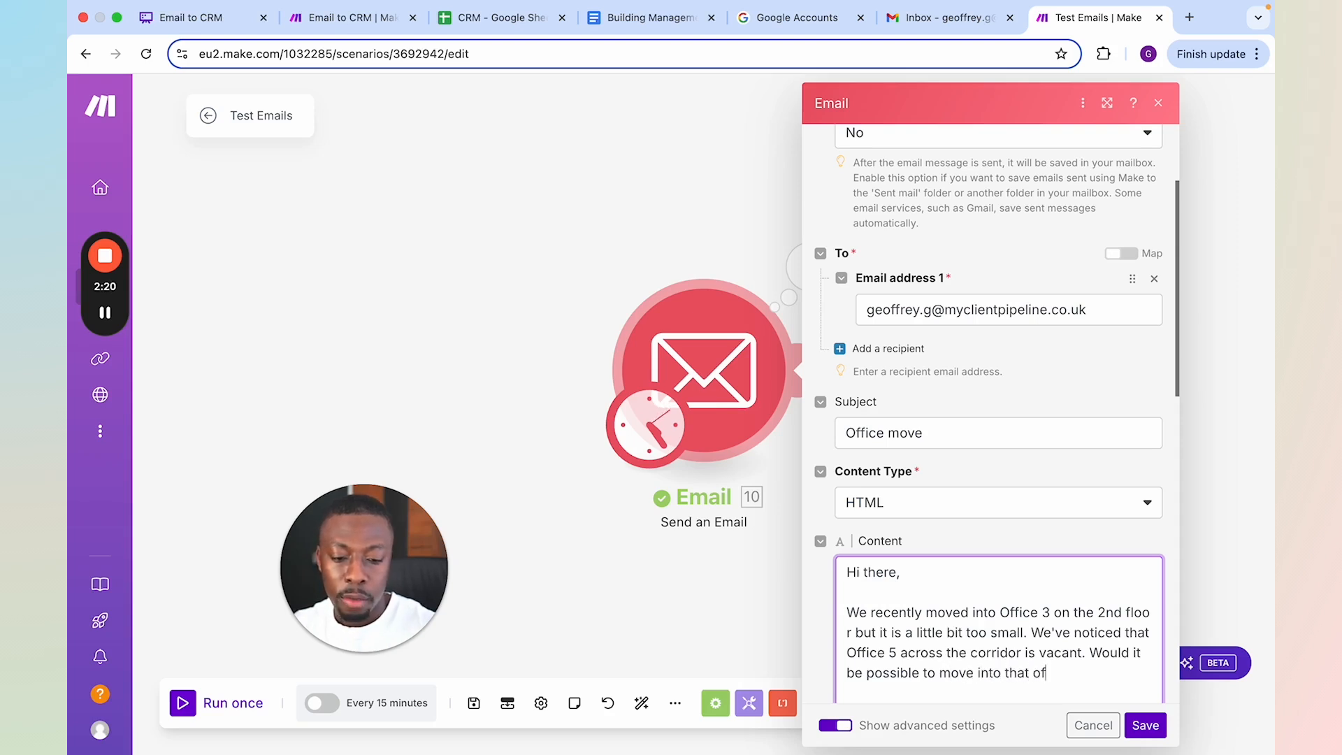
{"action": "type", "text": "fice?"}
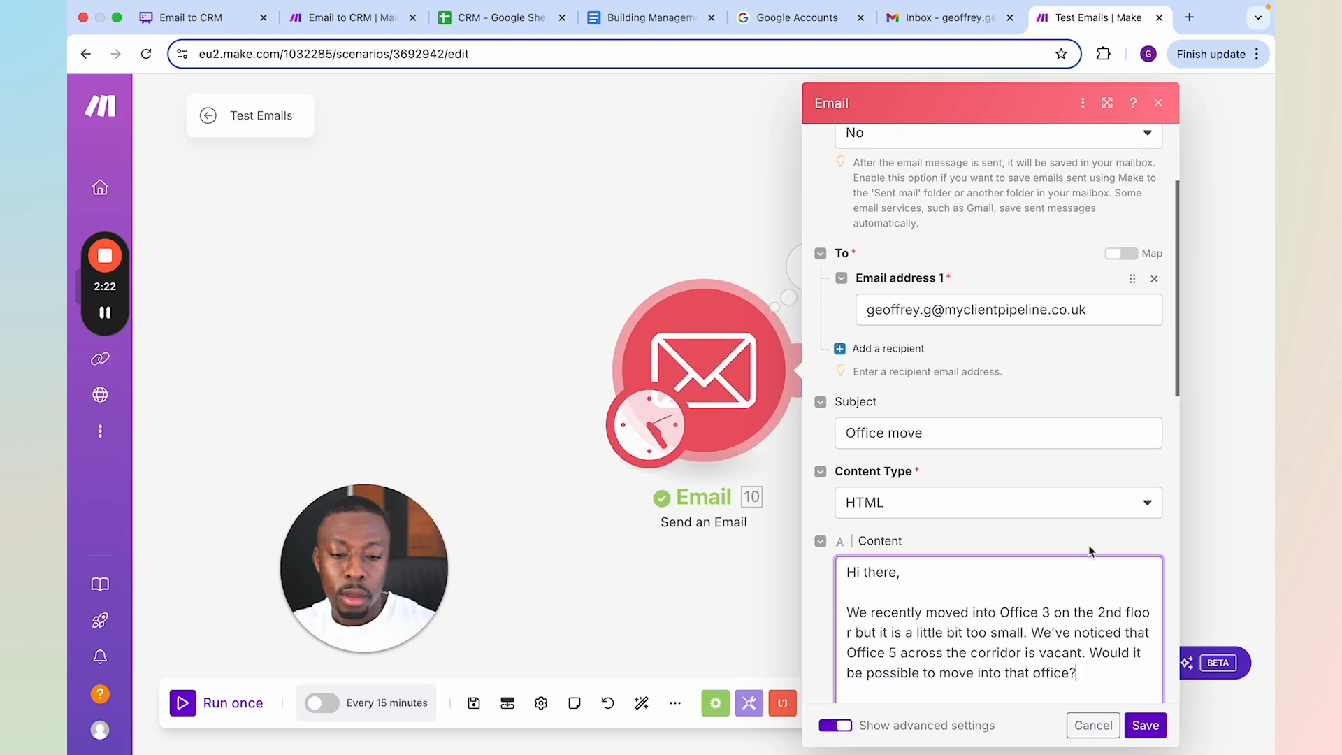
Enter the tenant's full name inside the quotation marks of the email module's From value and save the module
{"action": "scroll", "coordinate": [1067, 525], "scroll_direction": "down", "scroll_amount": 1}
{"action": "scroll", "coordinate": [1067, 525], "scroll_direction": "down", "scroll_amount": 8}
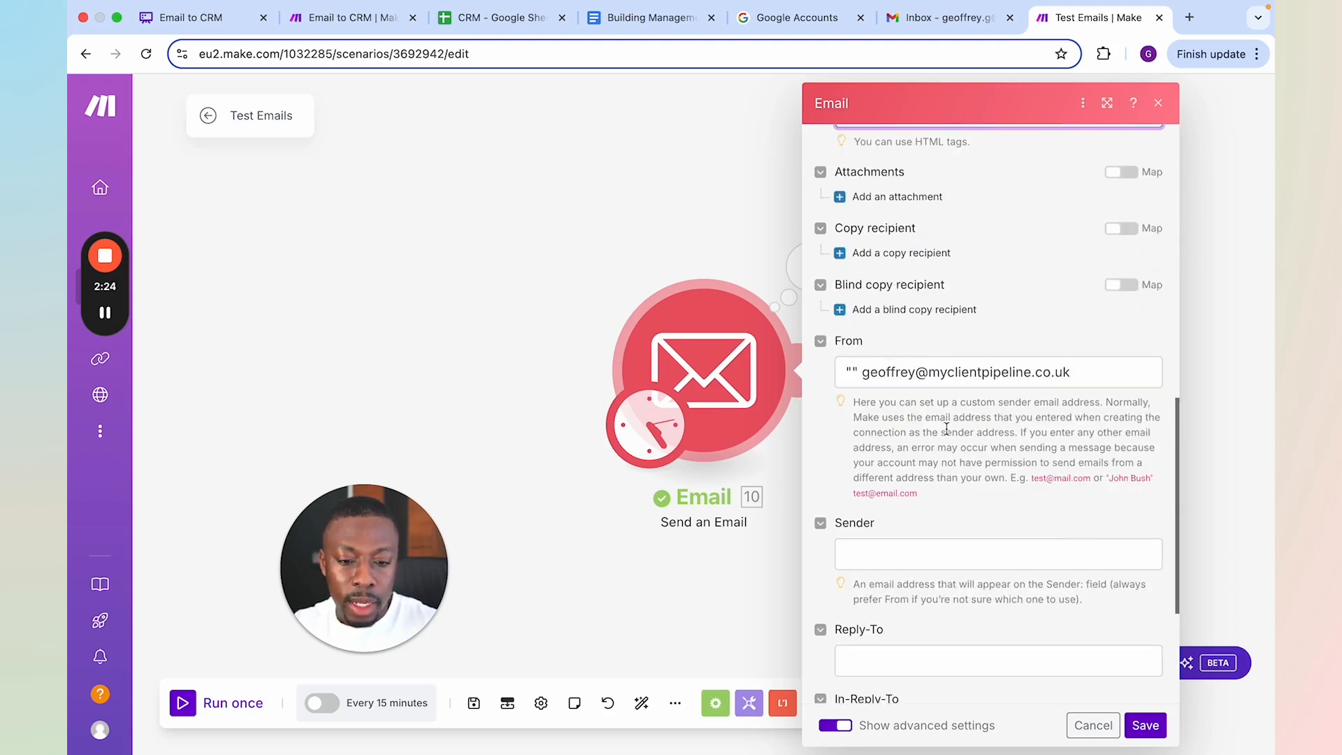
{"action": "left_click", "coordinate": [853, 372]}
{"action": "type", "text": "\""}
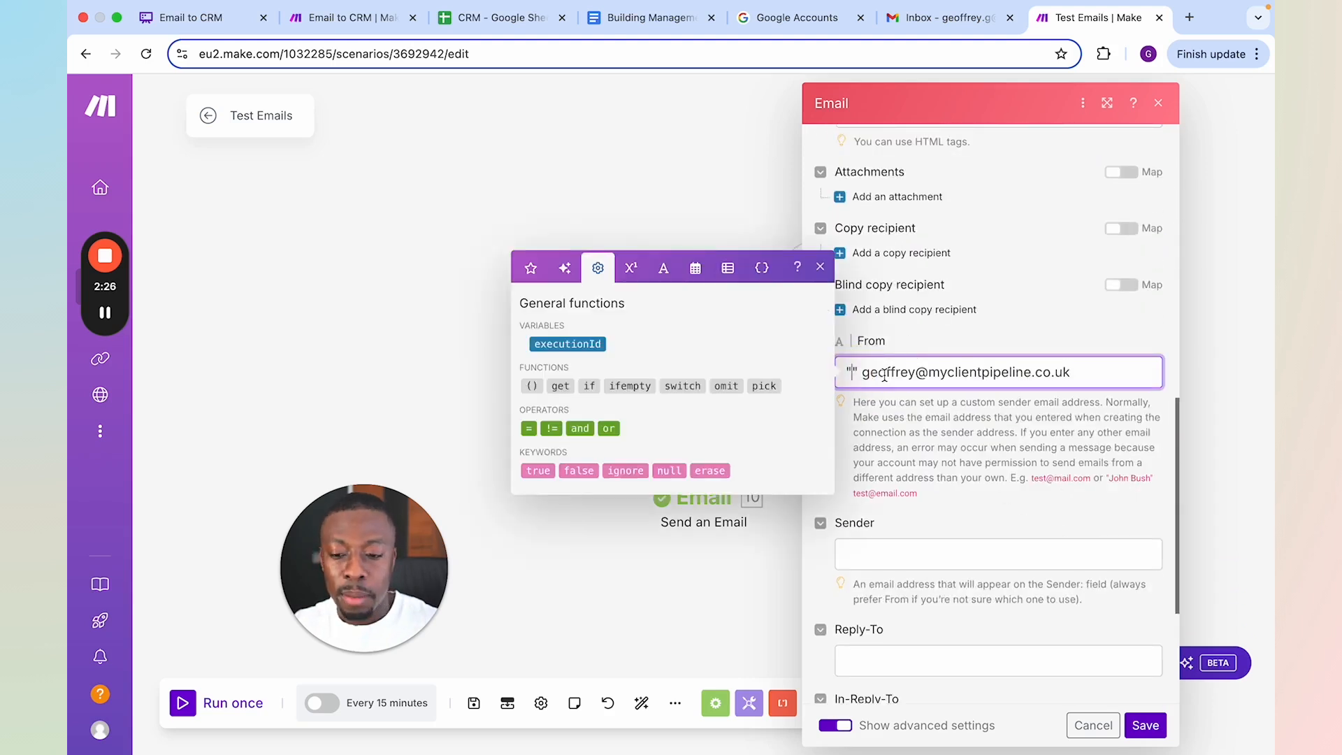
{"action": "type", "text": "Phu"}
{"action": "key", "text": "BackSpace"}
{"action": "type", "text": "il Brow"}
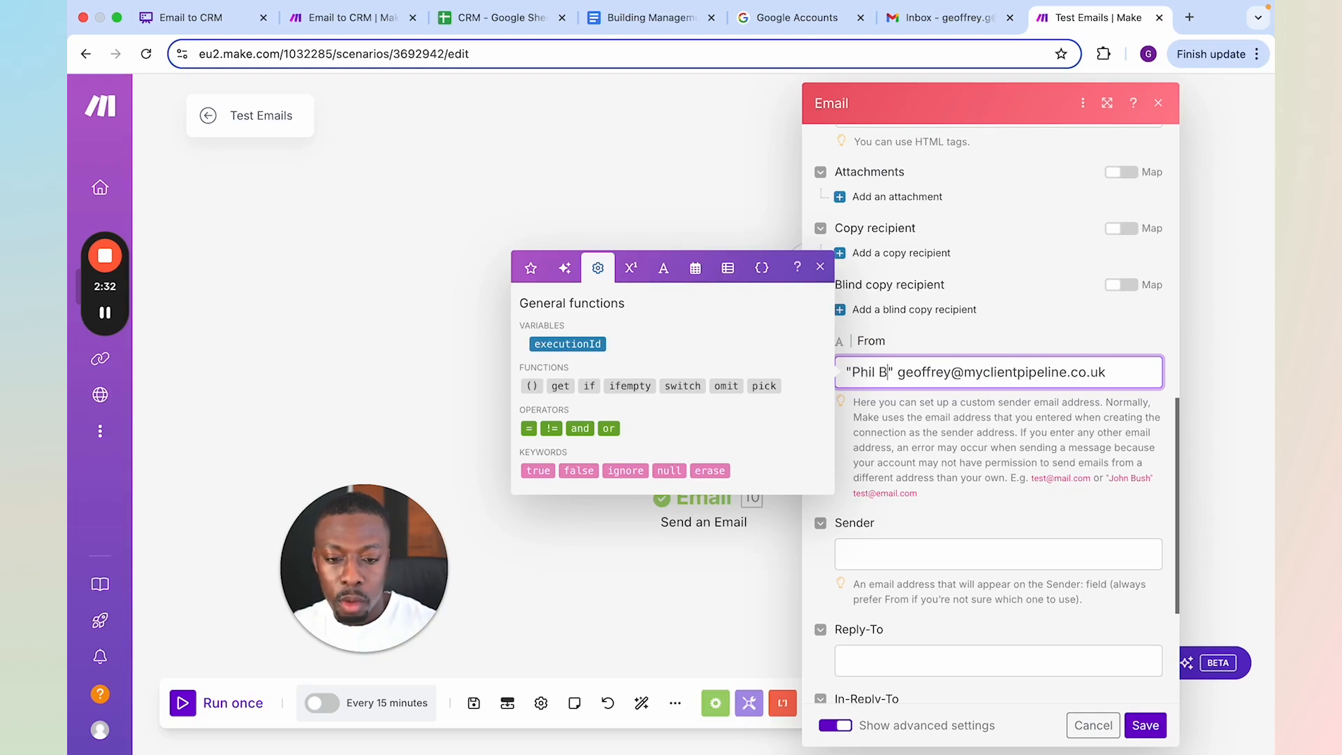
{"action": "type", "text": "n"}
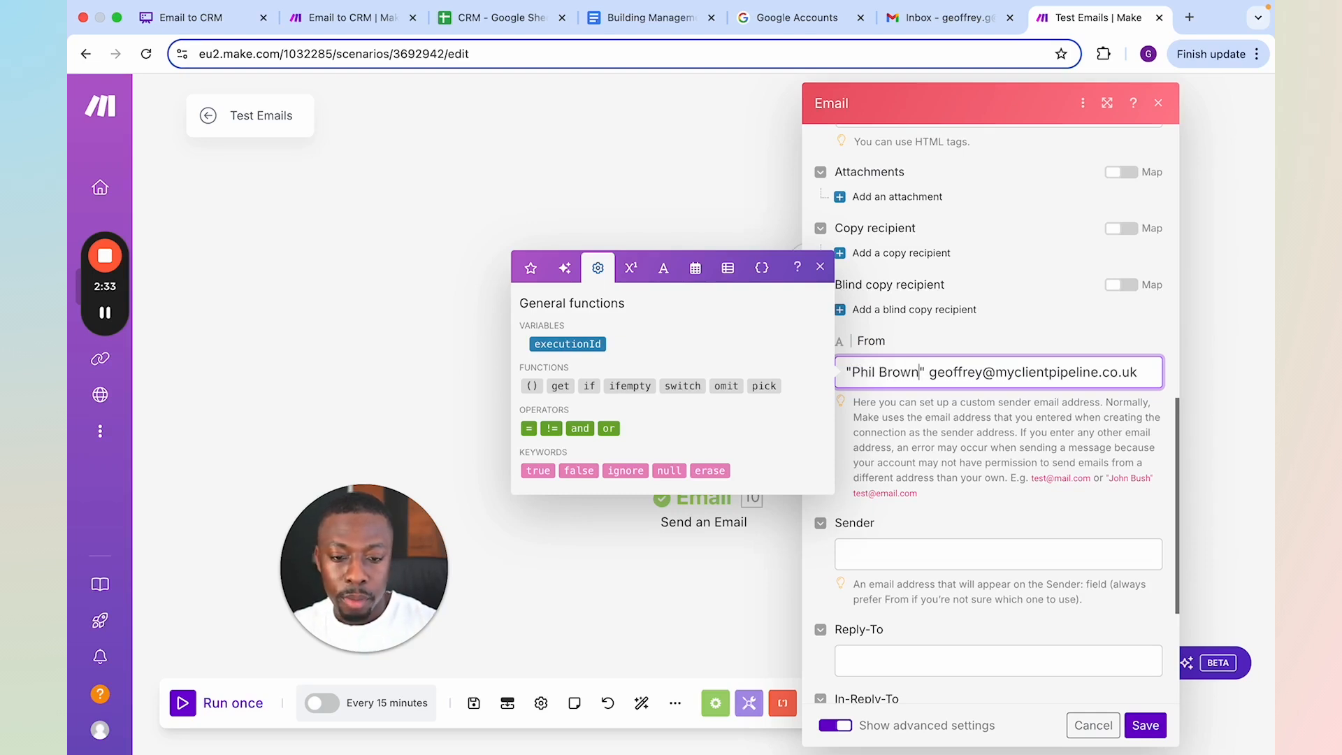
{"action": "left_click", "coordinate": [1145, 725]}
Run the Test Emails scenario once and check the Gmail inbox for the Office move email
{"action": "left_click", "coordinate": [212, 709]}
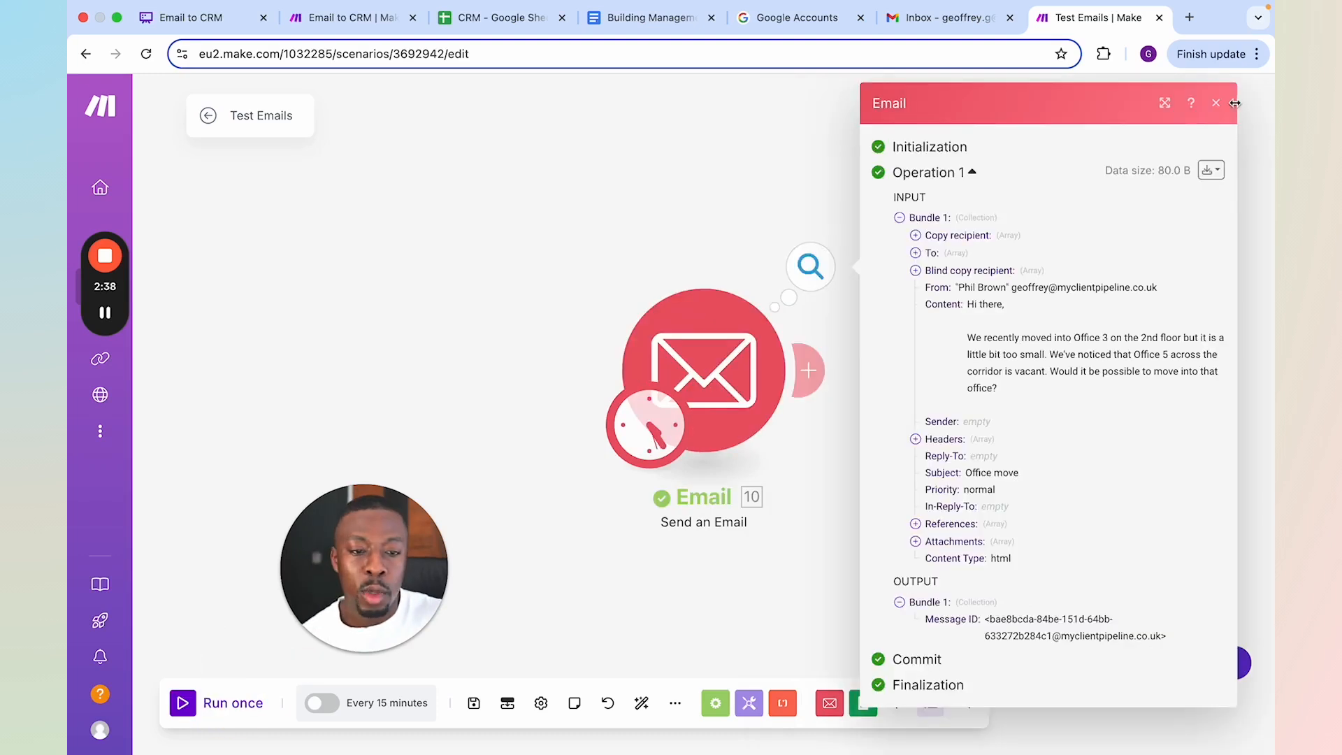
{"action": "left_click", "coordinate": [1216, 103]}
{"action": "left_click", "coordinate": [968, 21]}
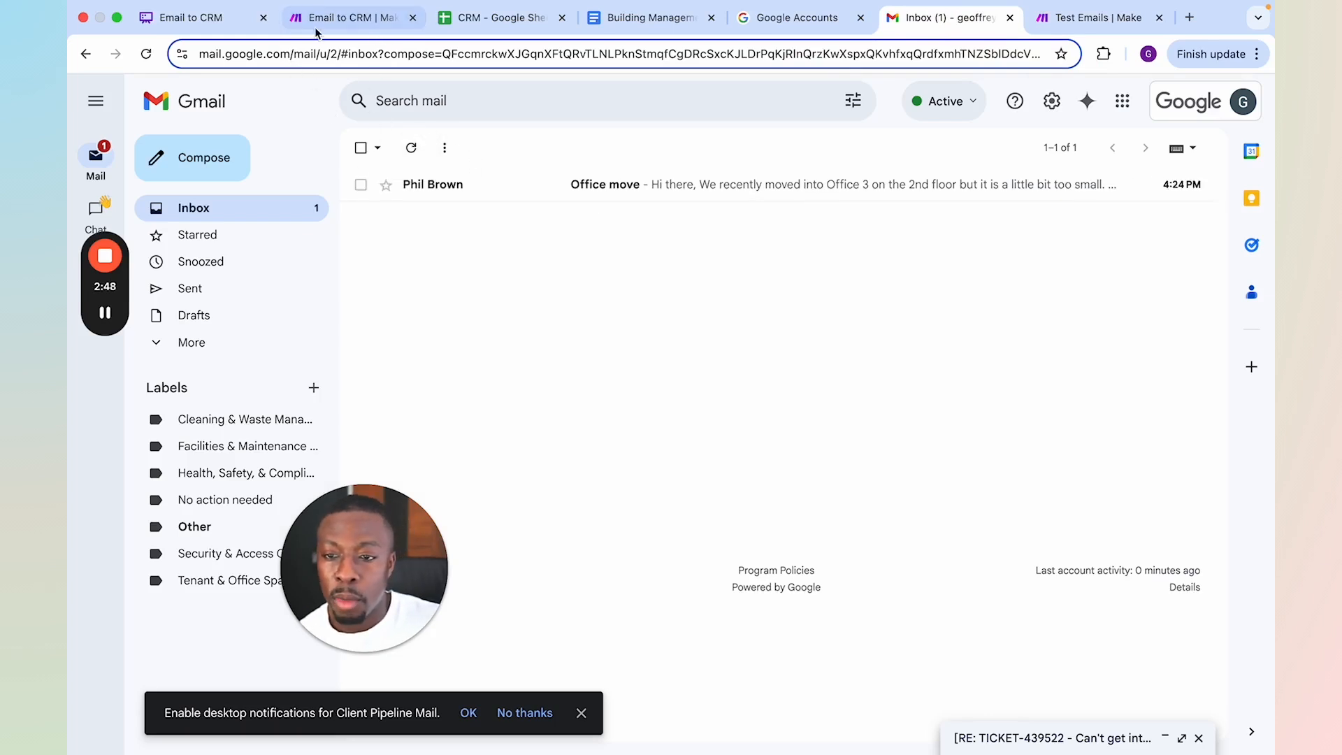
Return to the Email to CRM scenario and examine the Email module's output bundle for the received message
{"action": "left_click", "coordinate": [344, 18]}
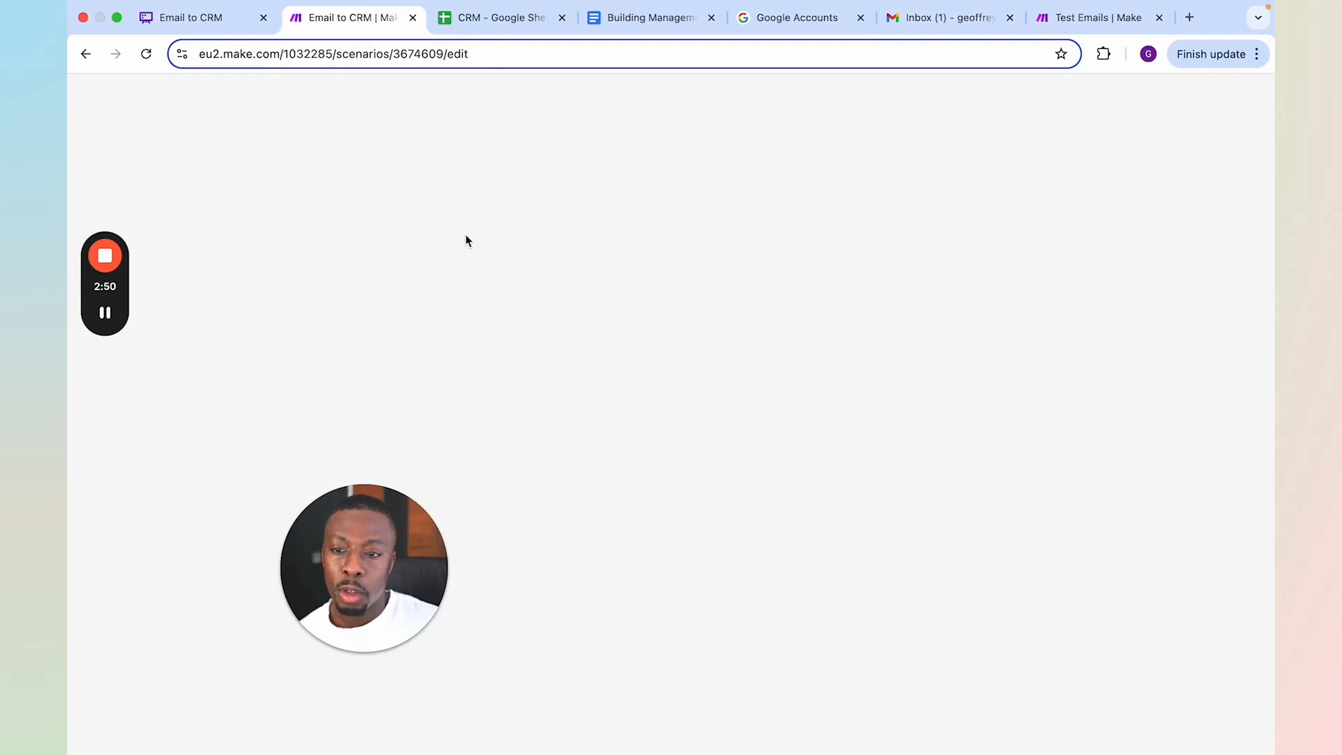
{"action": "scroll", "coordinate": [229, 432], "scroll_direction": "up", "scroll_amount": 5}
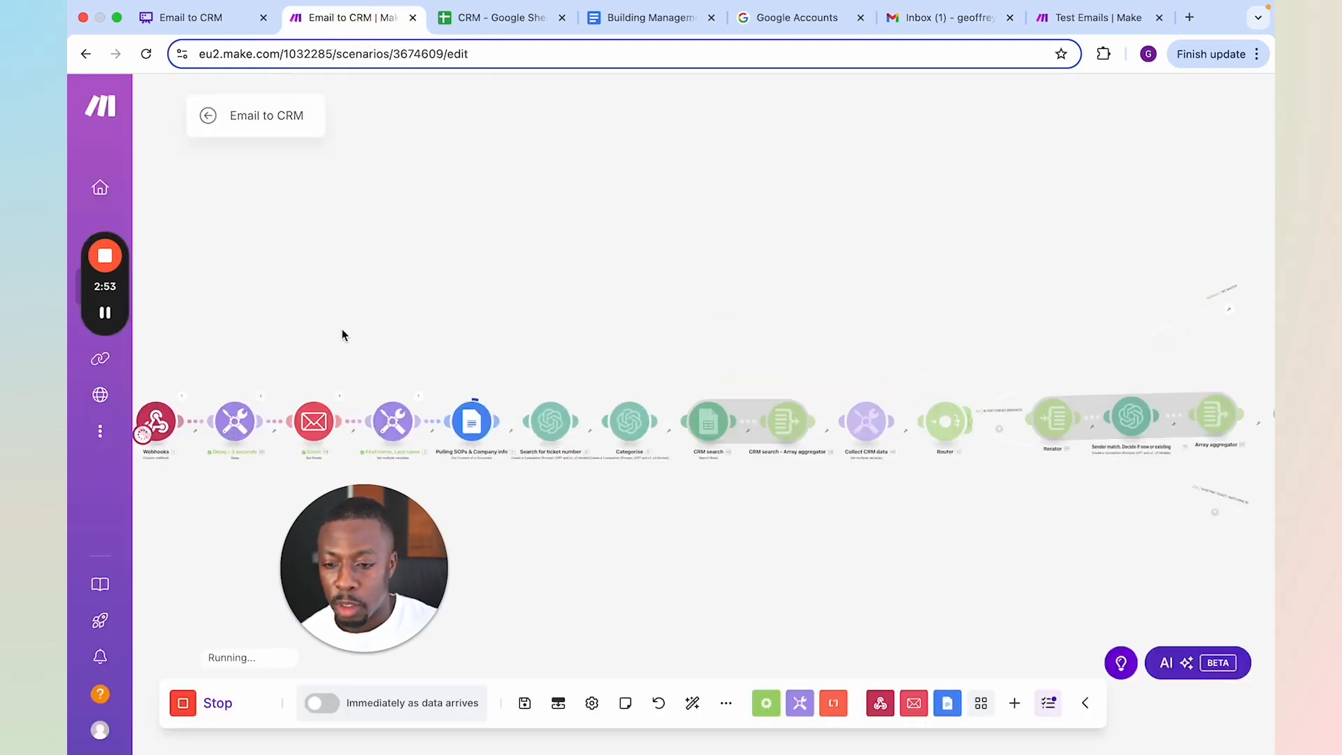
{"action": "left_click_drag", "start_coordinate": [336, 348], "coordinate": [422, 320]}
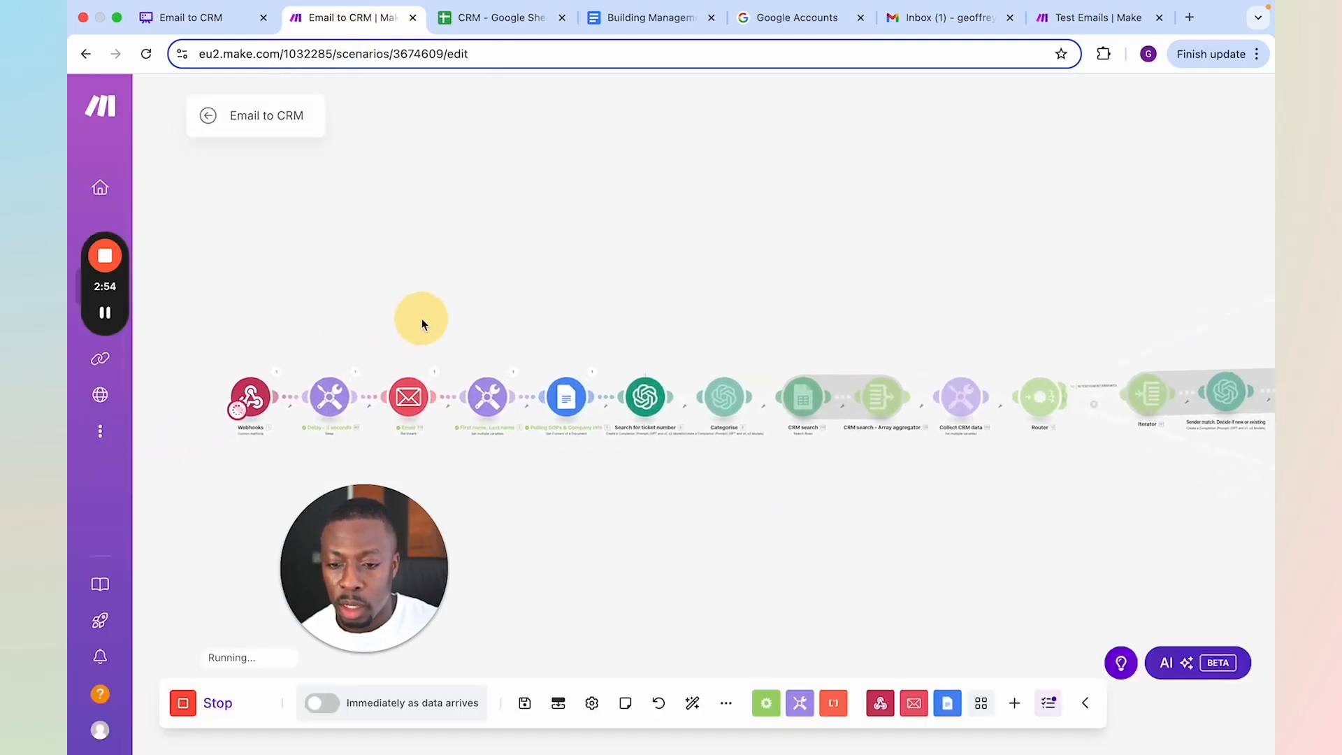
{"action": "left_click", "coordinate": [434, 372]}
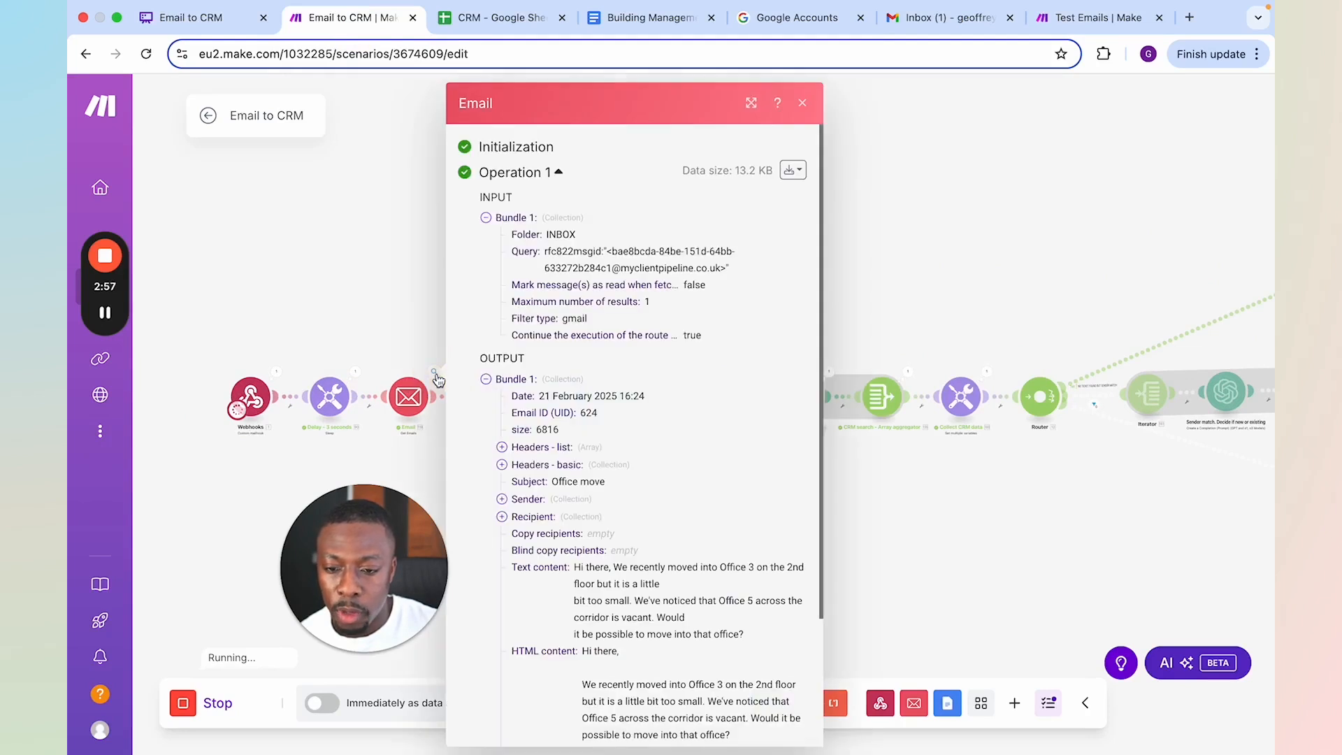
{"action": "scroll", "coordinate": [625, 613], "scroll_direction": "down", "scroll_amount": 1}
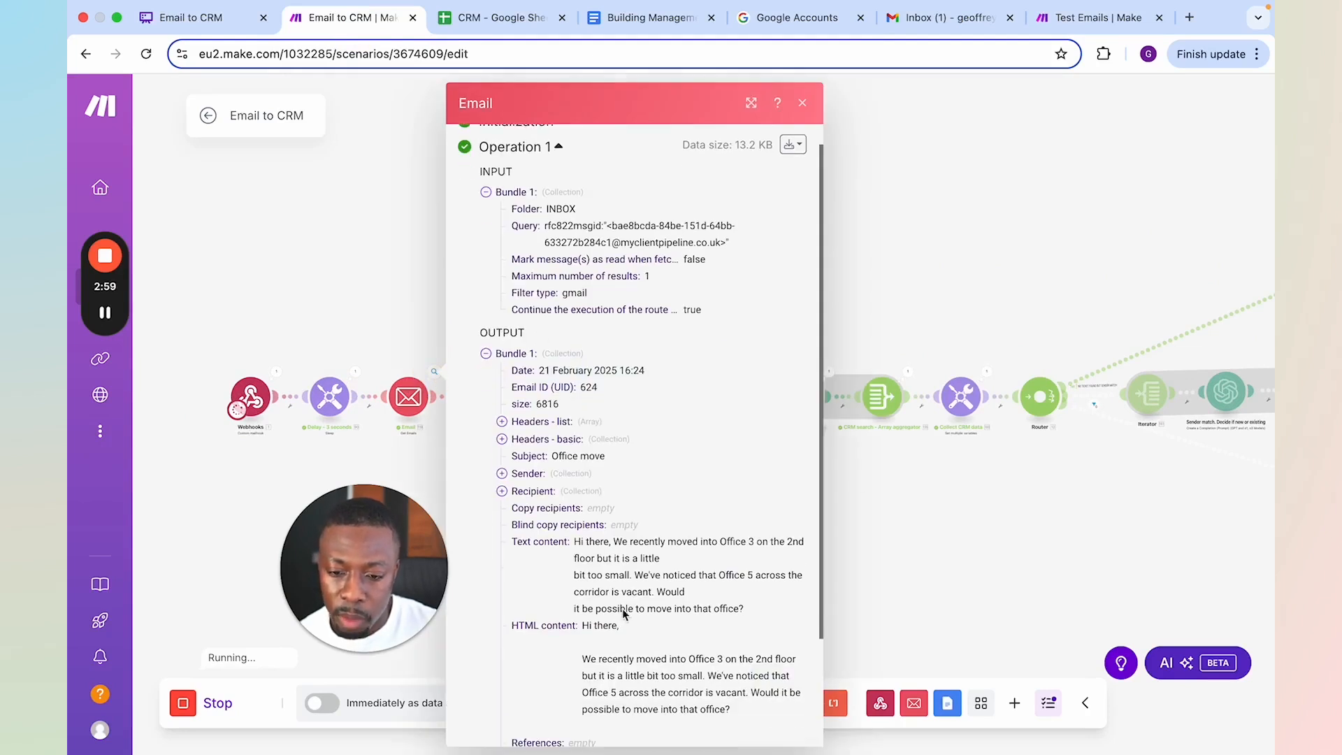
{"action": "left_click", "coordinate": [941, 285]}
Follow the running scenario from the first router along its active upper branch to the final Gmail modules
{"action": "left_click_drag", "start_coordinate": [804, 573], "coordinate": [597, 581]}
{"action": "left_click_drag", "start_coordinate": [866, 540], "coordinate": [665, 531]}
{"action": "left_click_drag", "start_coordinate": [826, 318], "coordinate": [677, 291]}
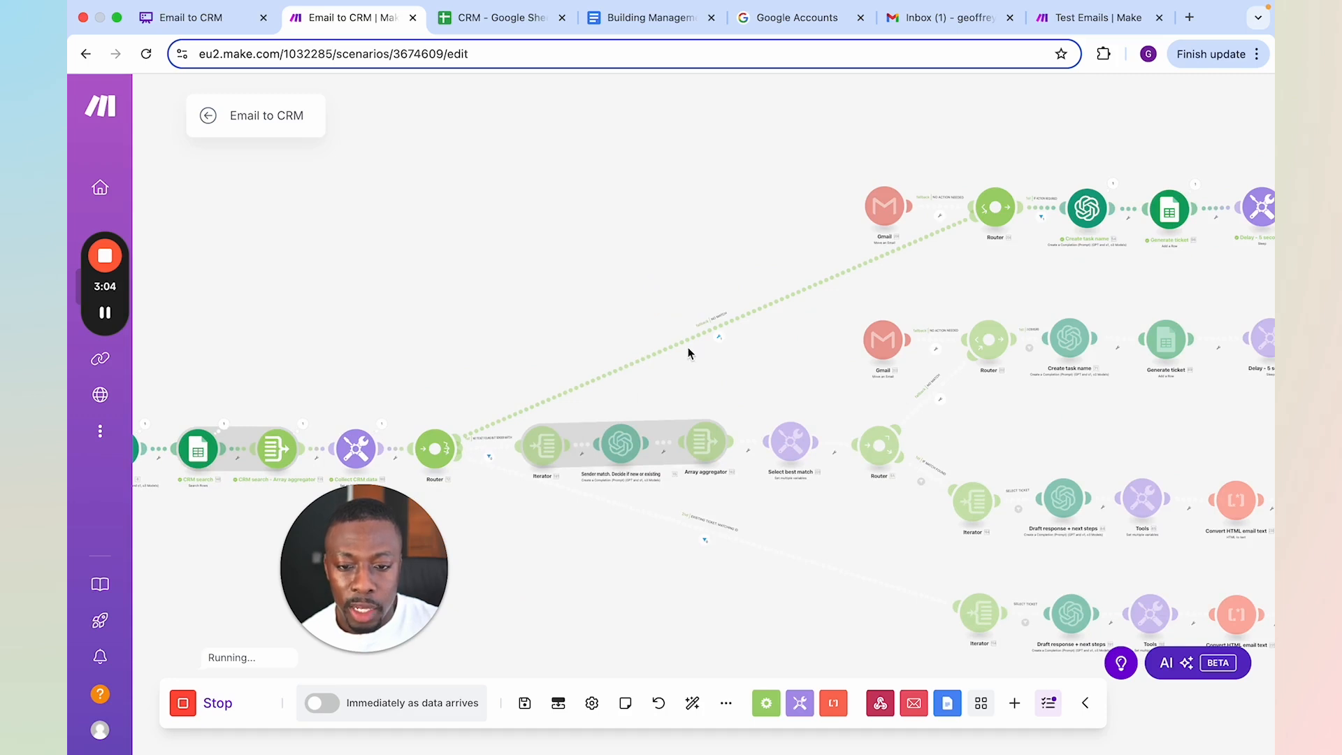
{"action": "scroll", "coordinate": [688, 349], "scroll_direction": "up", "scroll_amount": 2}
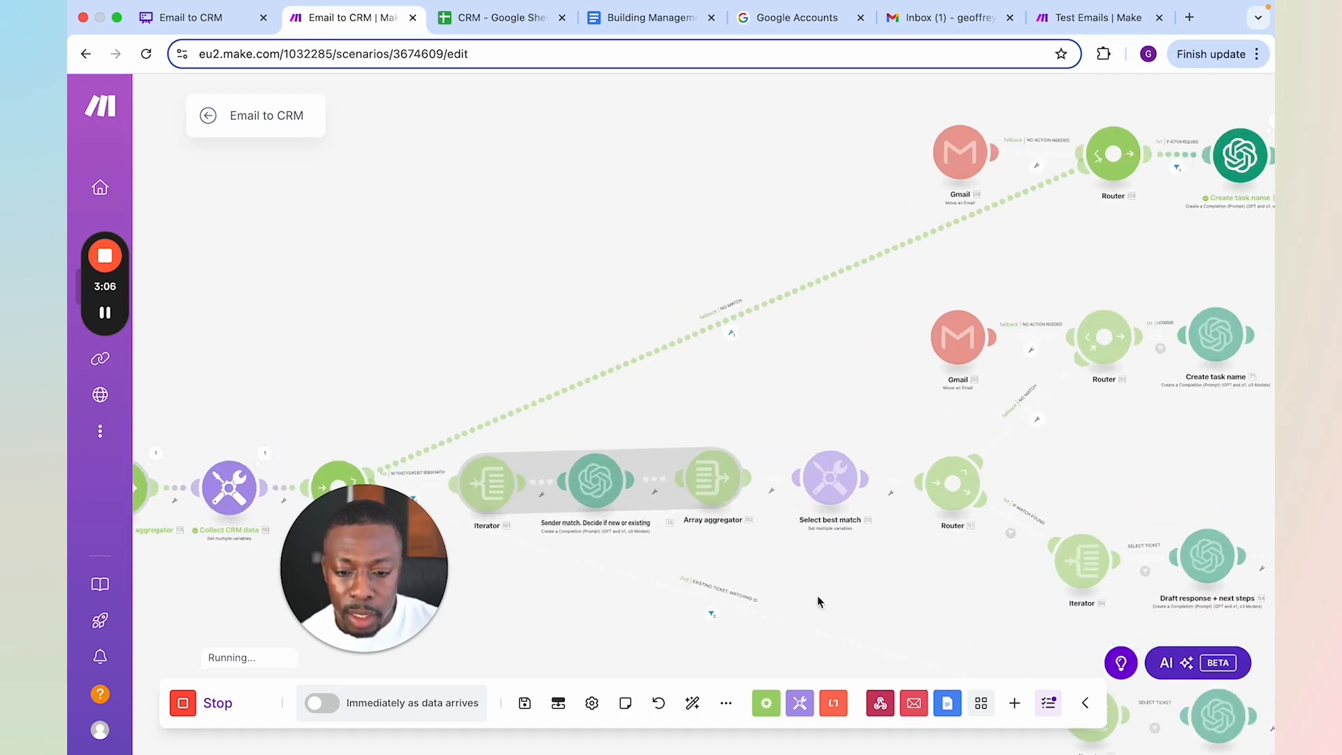
{"action": "scroll", "coordinate": [800, 564], "scroll_direction": "down", "scroll_amount": 3}
{"action": "scroll", "coordinate": [688, 449], "scroll_direction": "down", "scroll_amount": 1}
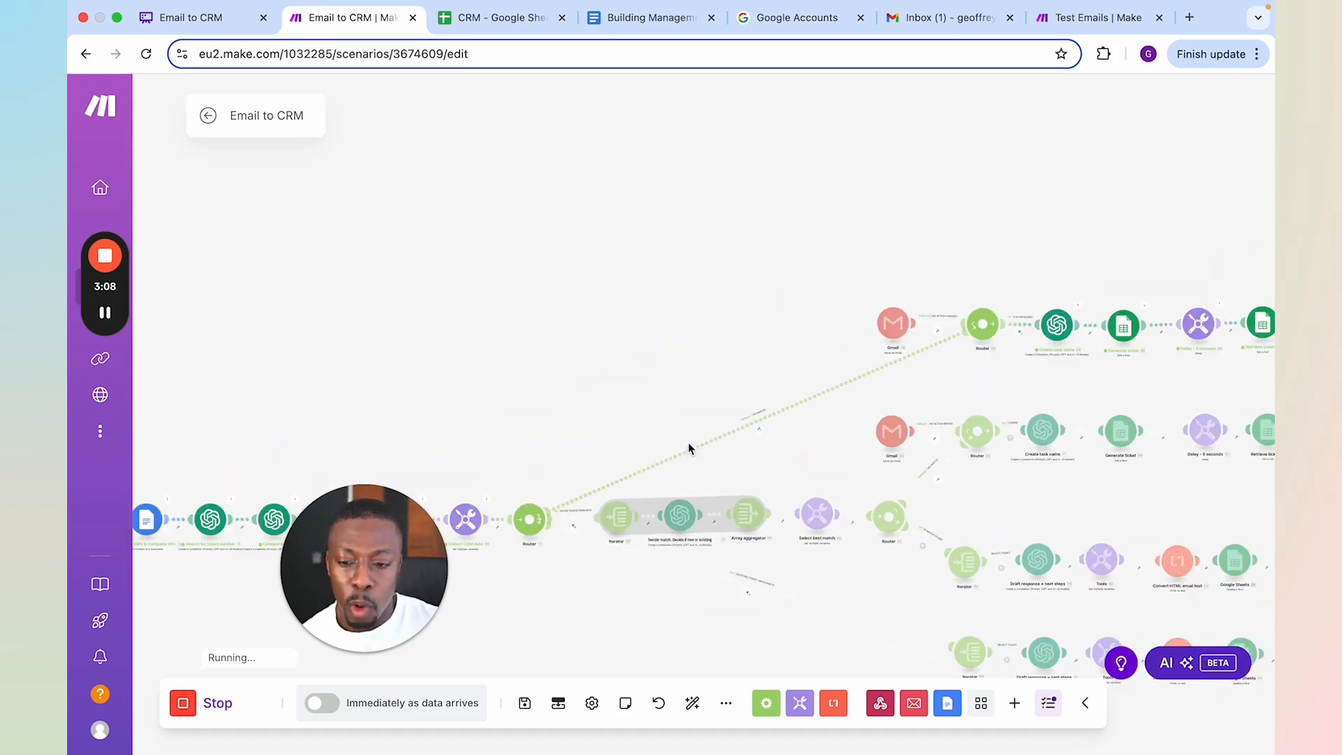
{"action": "left_click_drag", "start_coordinate": [708, 359], "coordinate": [300, 350]}
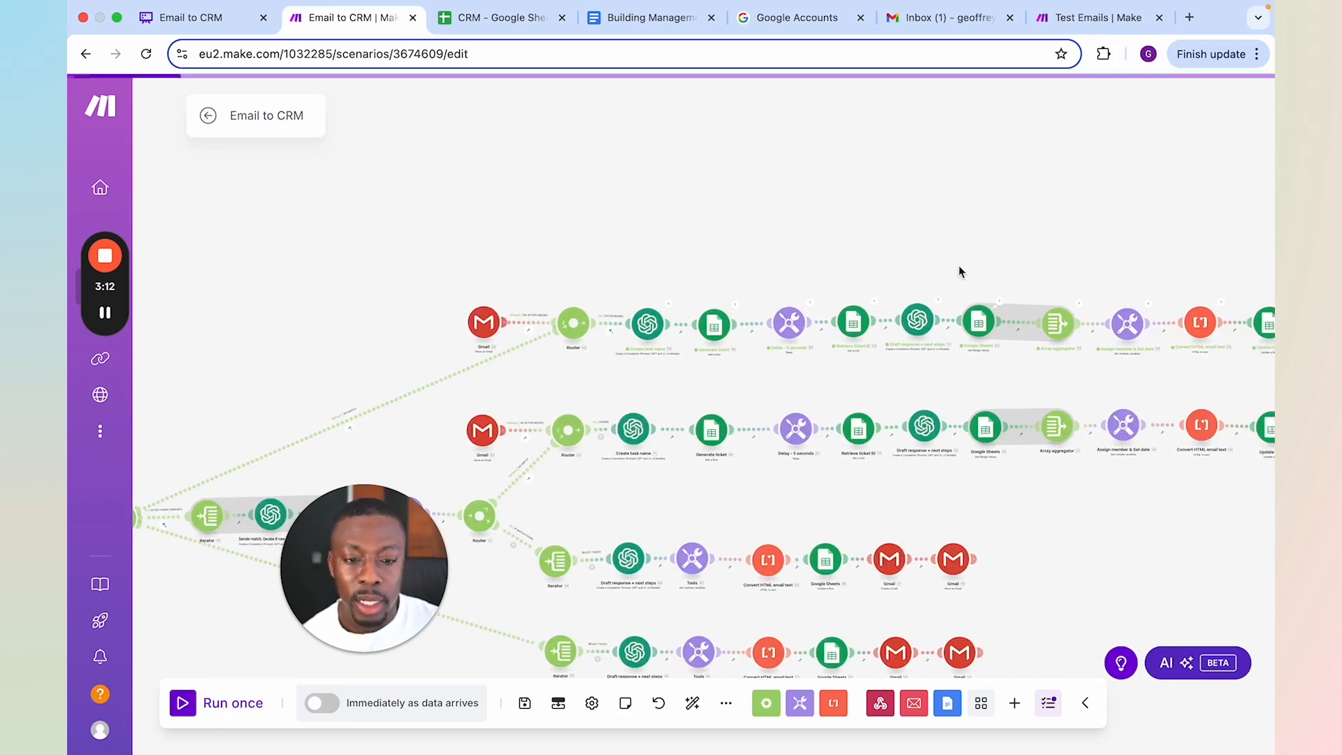
{"action": "left_click_drag", "start_coordinate": [980, 263], "coordinate": [681, 246]}
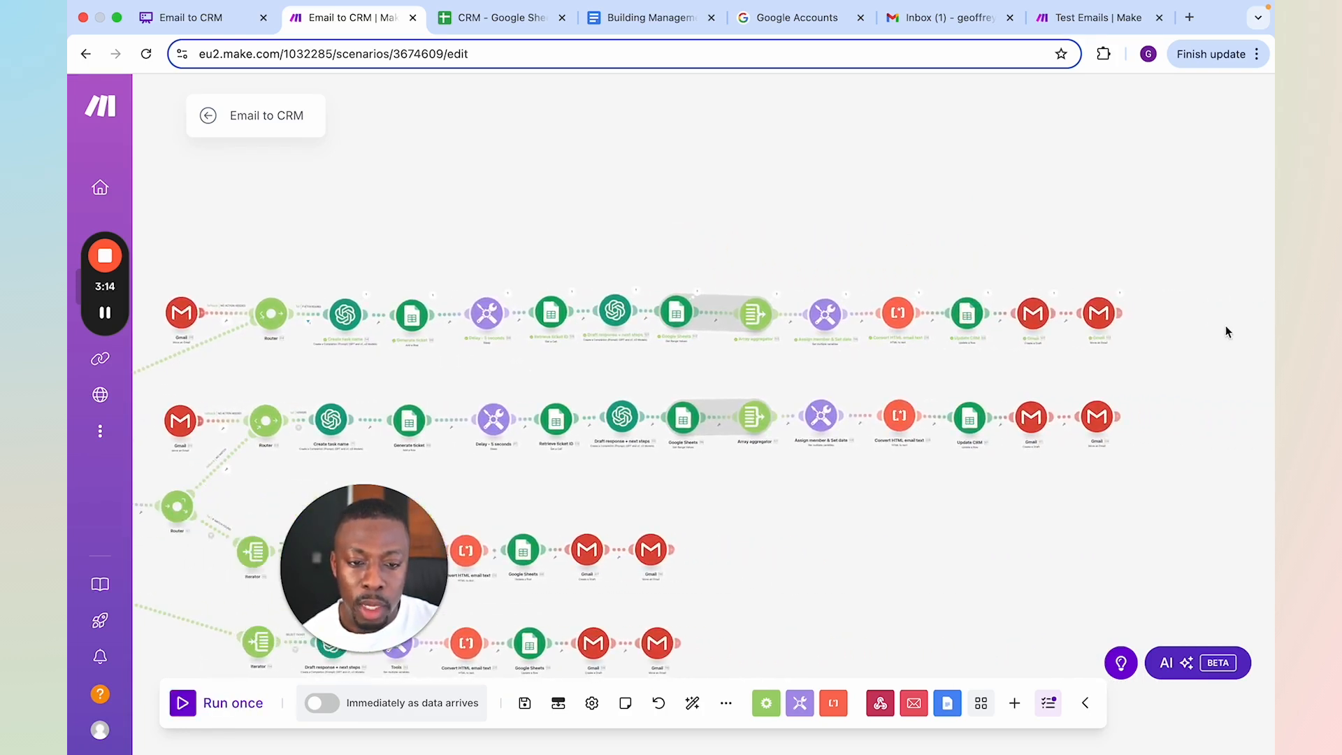
{"action": "scroll", "coordinate": [1125, 304], "scroll_direction": "up", "scroll_amount": 3}
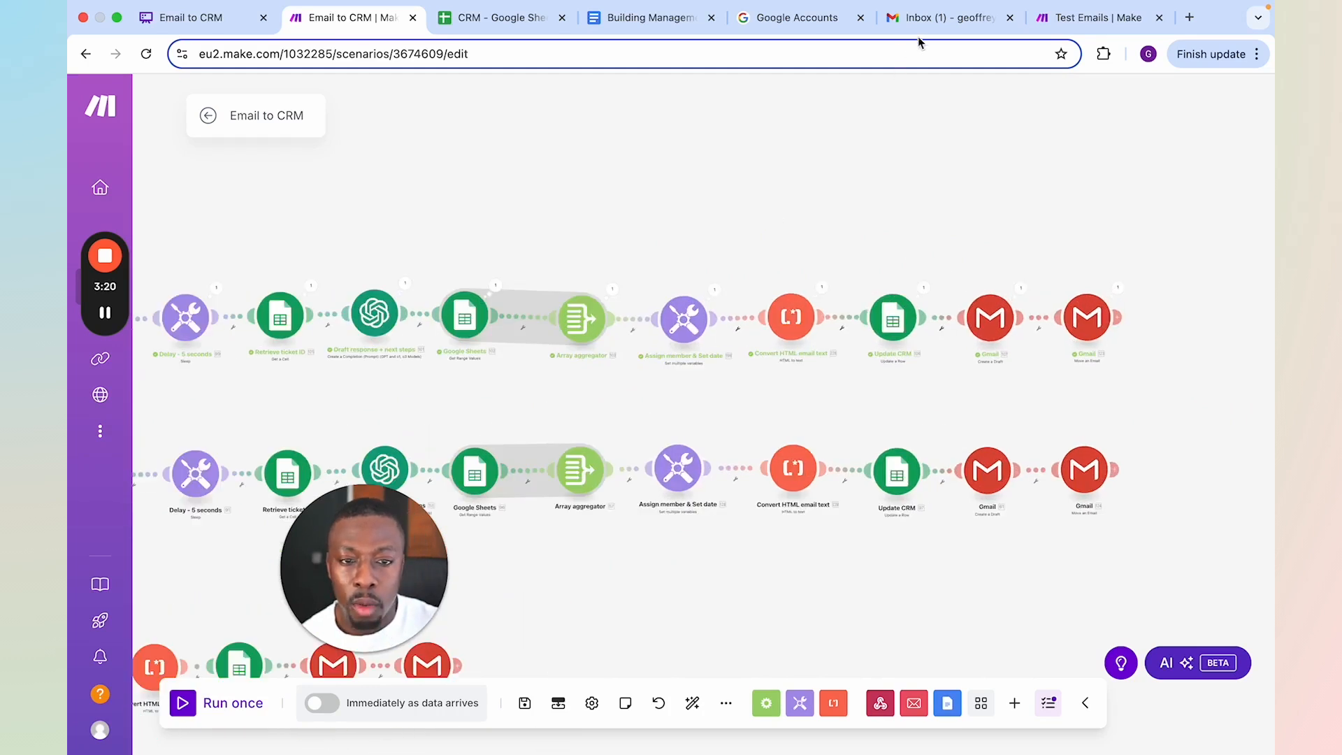
Open the generated Office move reply in the Gmail drafts and read it
{"action": "left_click", "coordinate": [930, 20]}
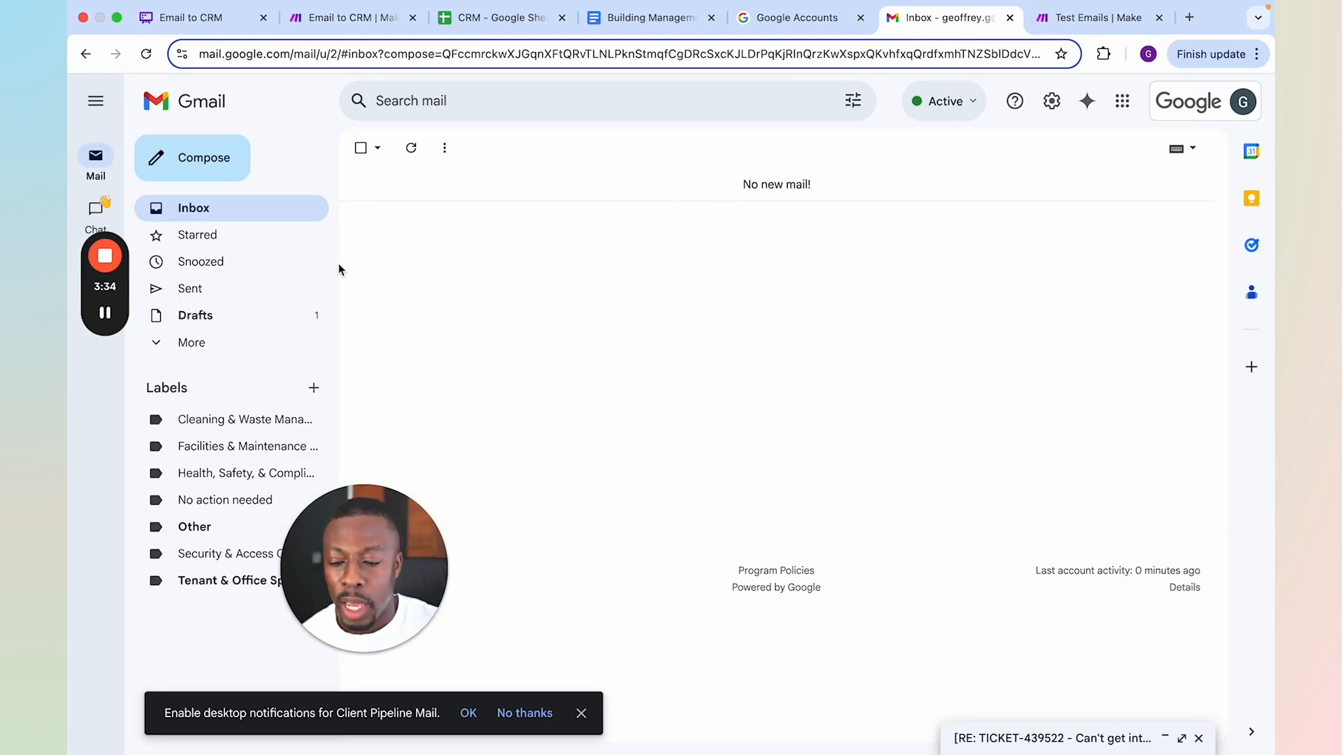
{"action": "left_click", "coordinate": [220, 314]}
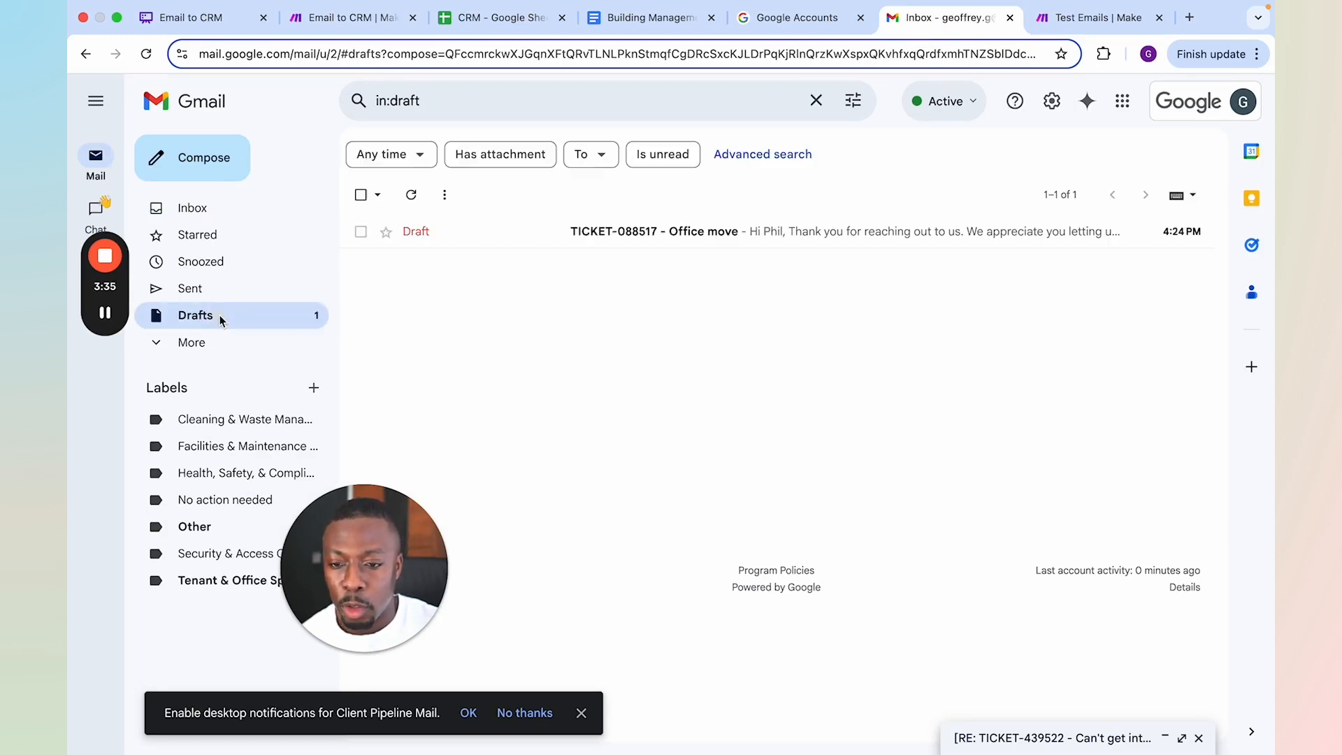
{"action": "left_click", "coordinate": [825, 240]}
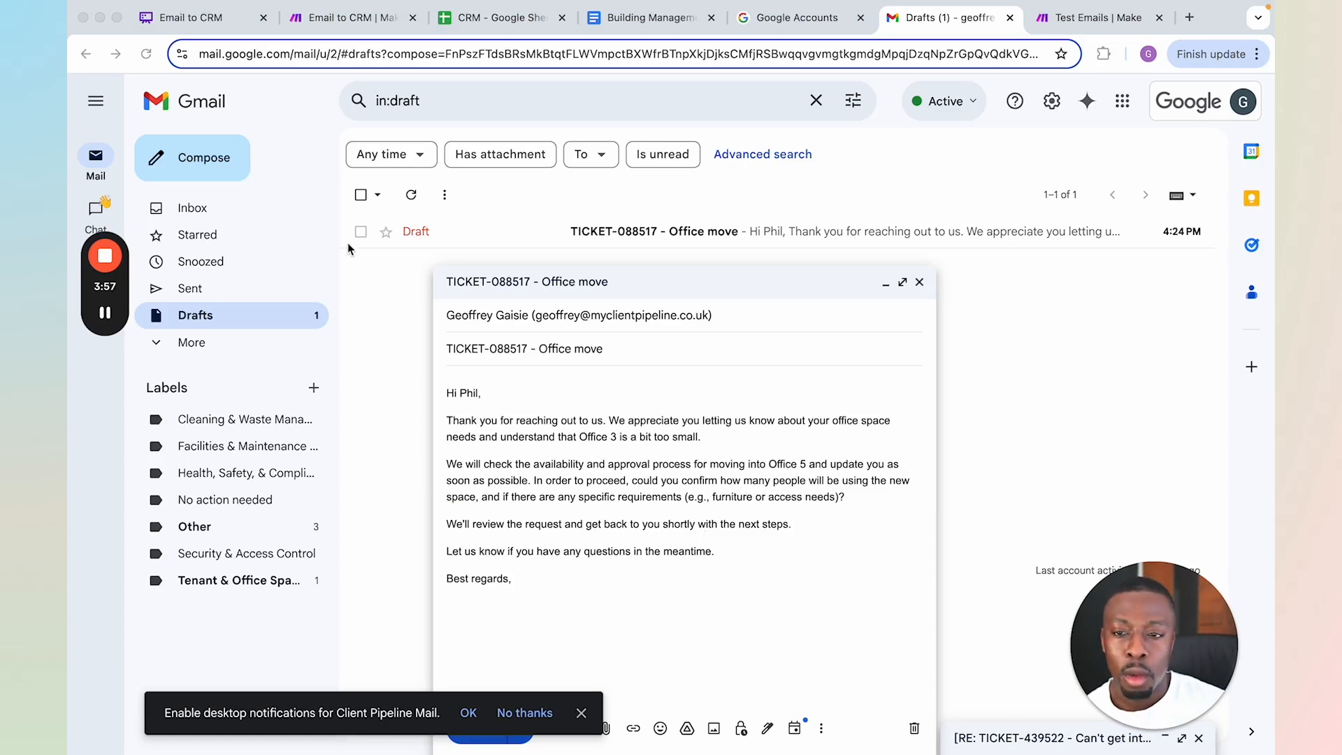
Return to the Email to CRM scenario and read the Draft response + next steps module's result, covering the email response, team actions and notes
{"action": "left_click", "coordinate": [358, 21]}
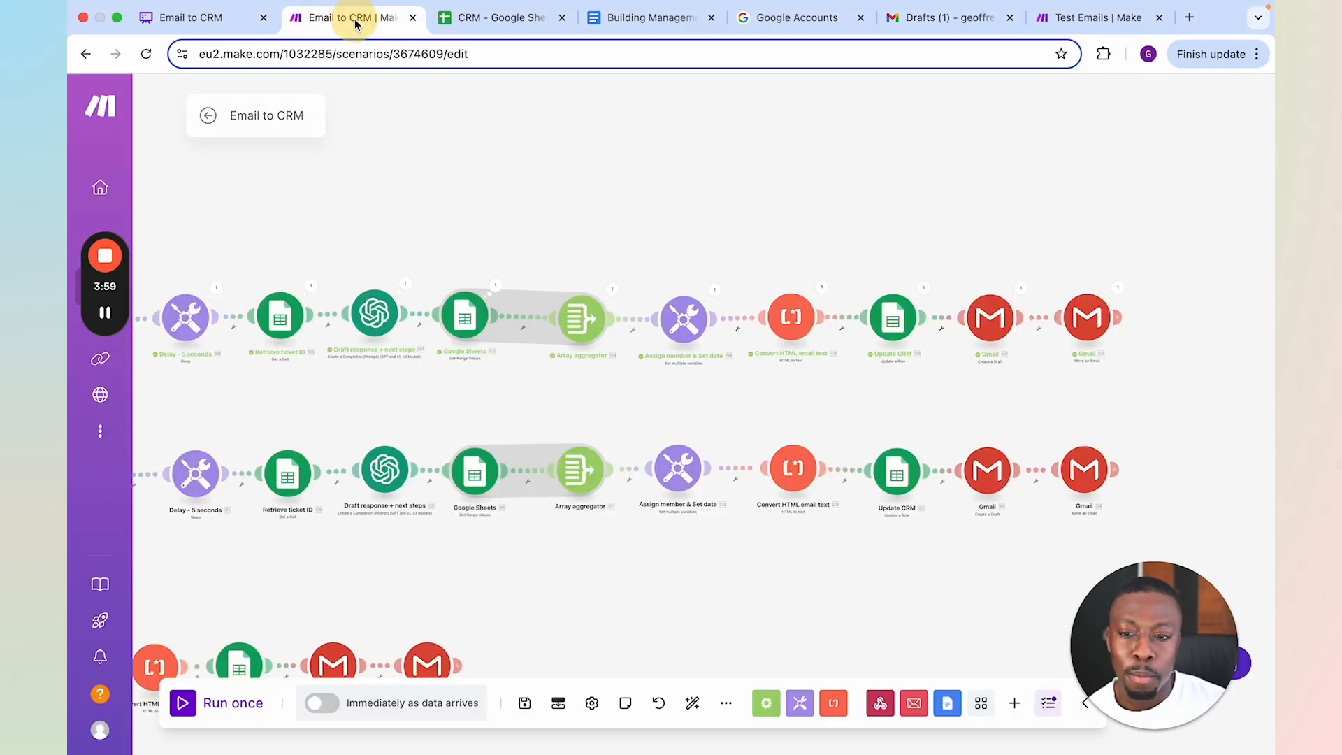
{"action": "left_click_drag", "start_coordinate": [448, 195], "coordinate": [513, 193]}
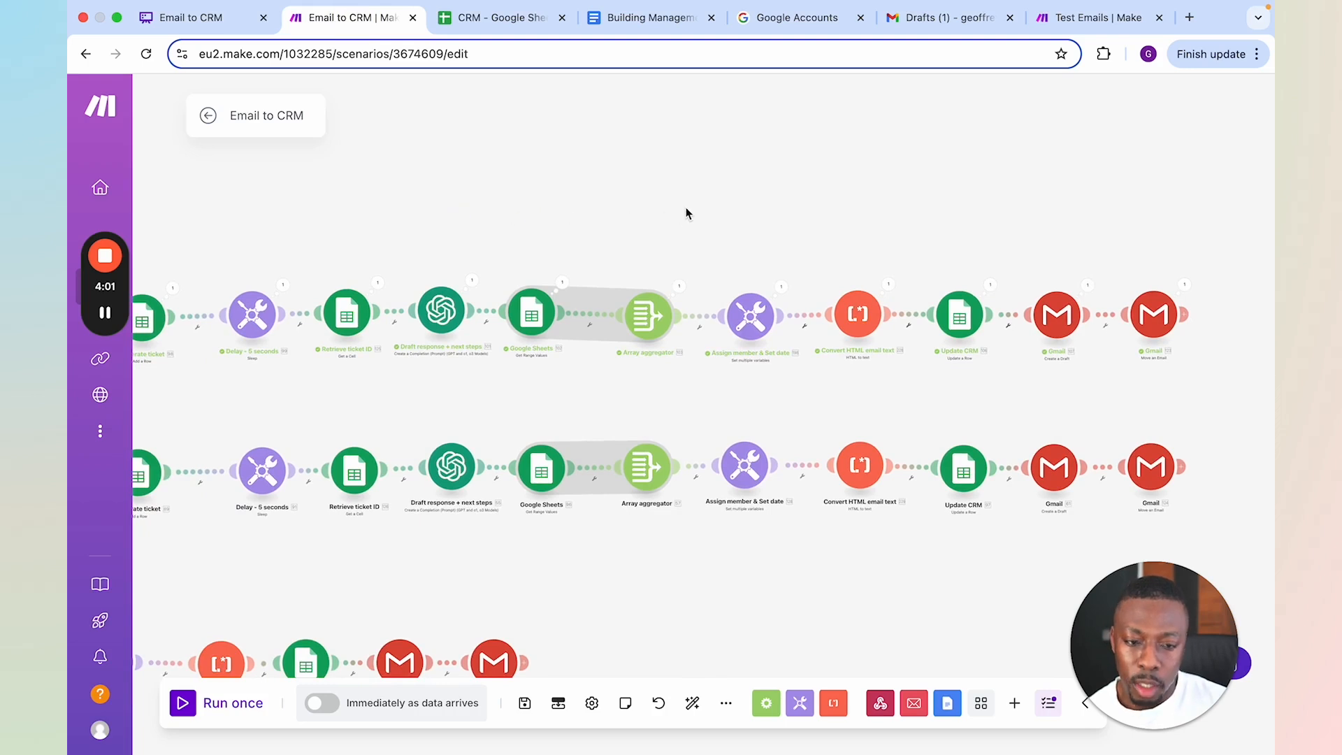
{"action": "left_click_drag", "start_coordinate": [686, 208], "coordinate": [514, 197]}
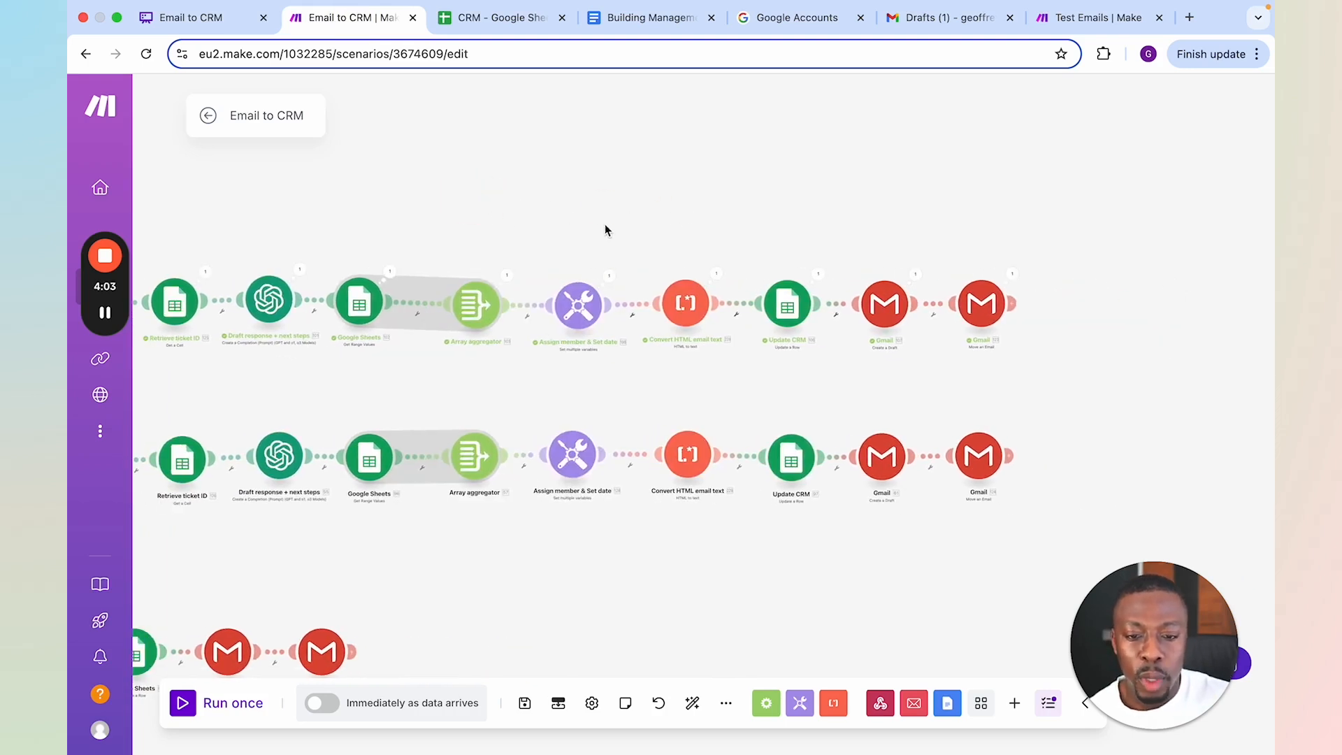
{"action": "left_click_drag", "start_coordinate": [723, 239], "coordinate": [864, 212]}
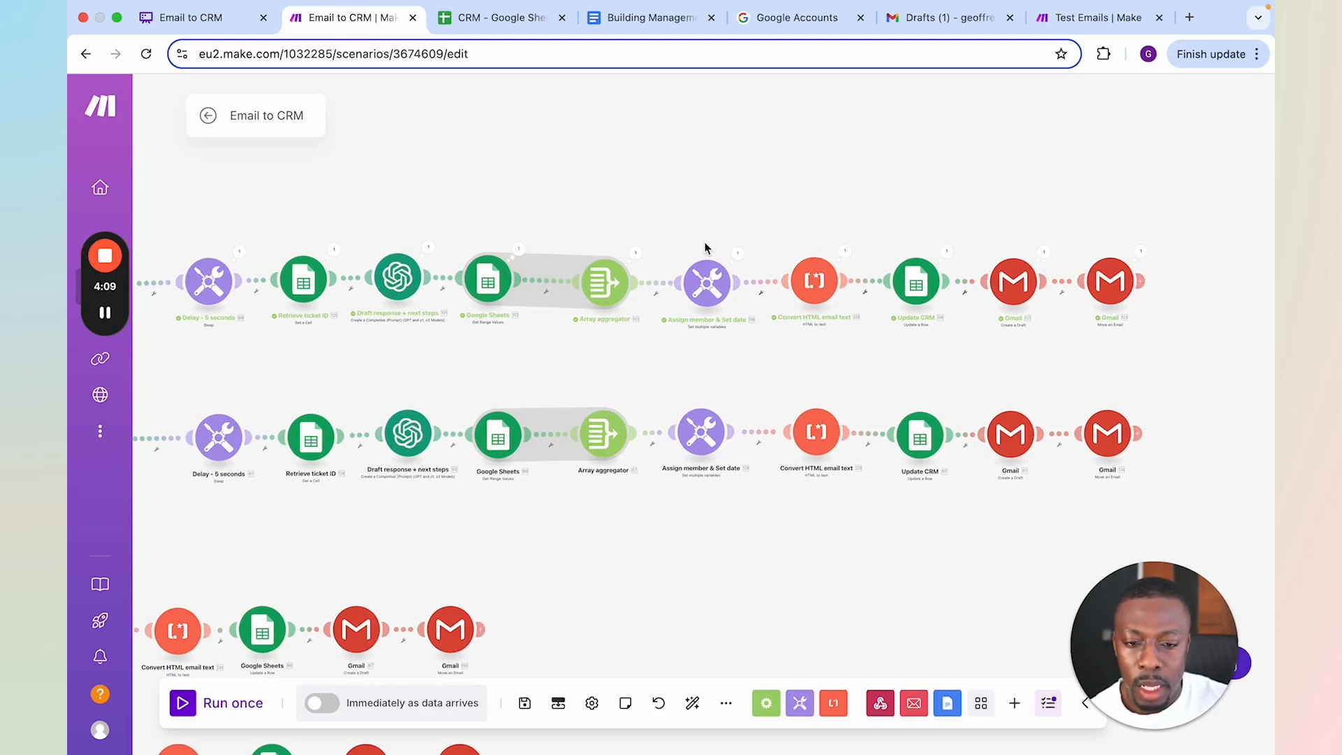
{"action": "scroll", "coordinate": [528, 231], "scroll_direction": "left", "scroll_amount": 5}
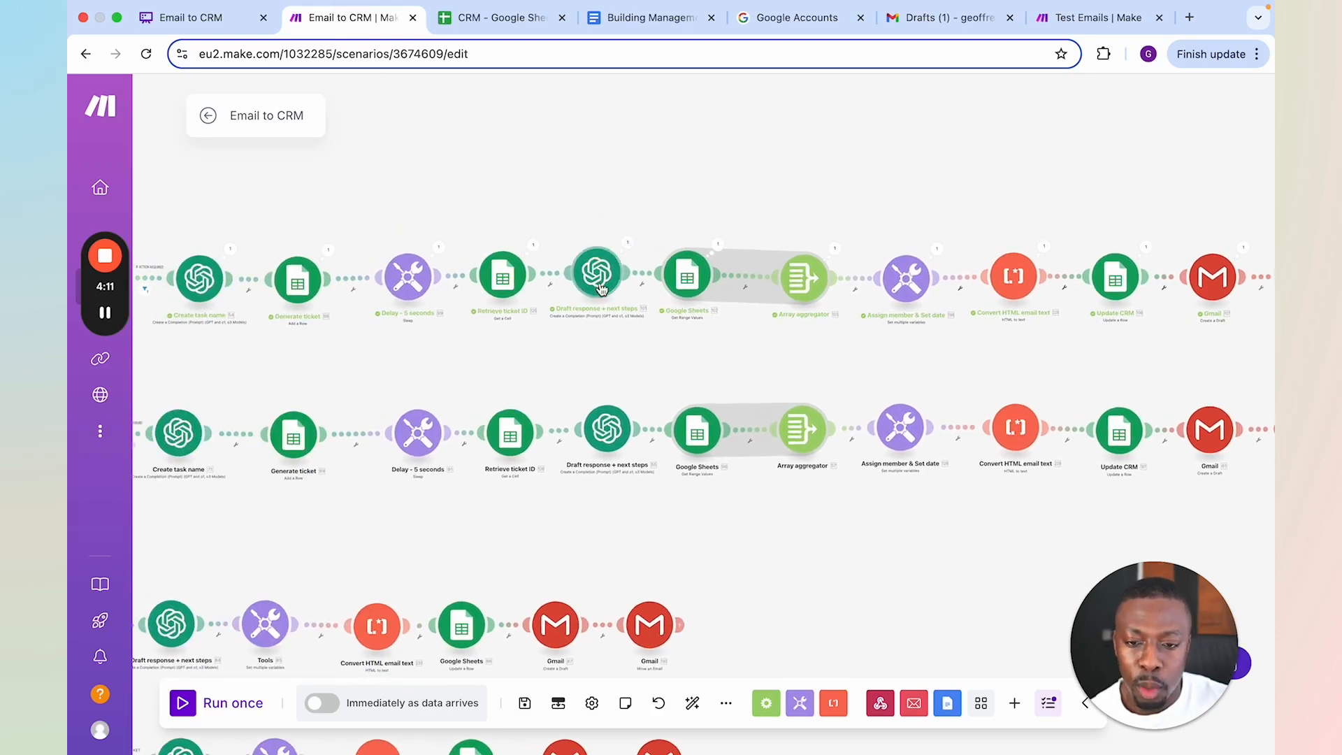
{"action": "left_click", "coordinate": [625, 245]}
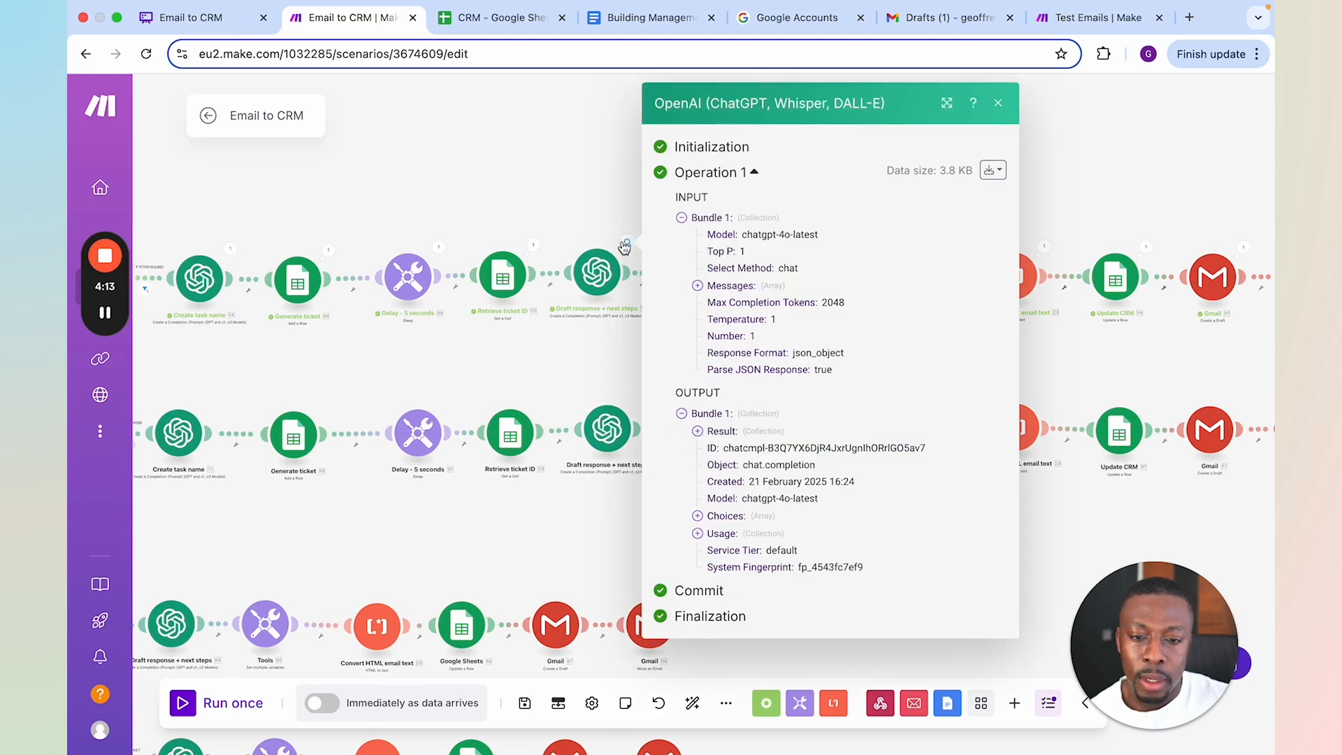
{"action": "left_click", "coordinate": [720, 432]}
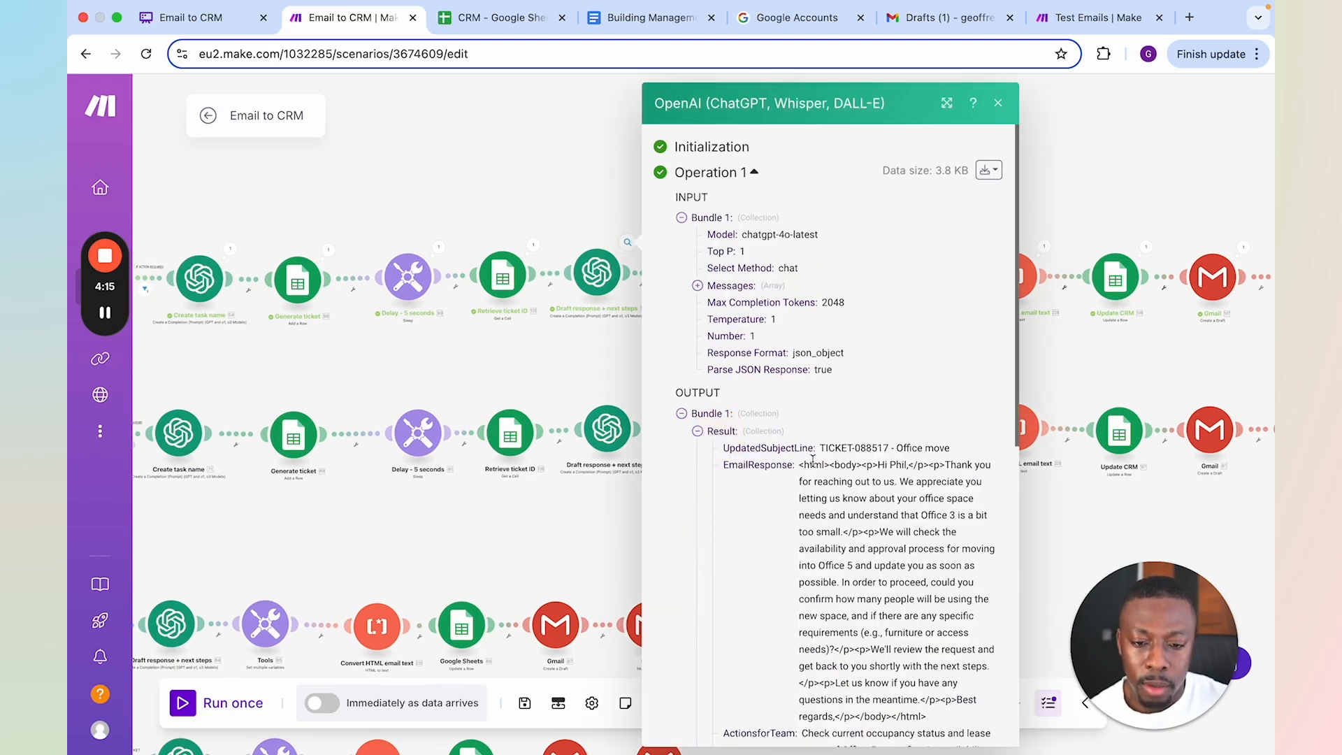
{"action": "scroll", "coordinate": [813, 459], "scroll_direction": "down", "scroll_amount": 3}
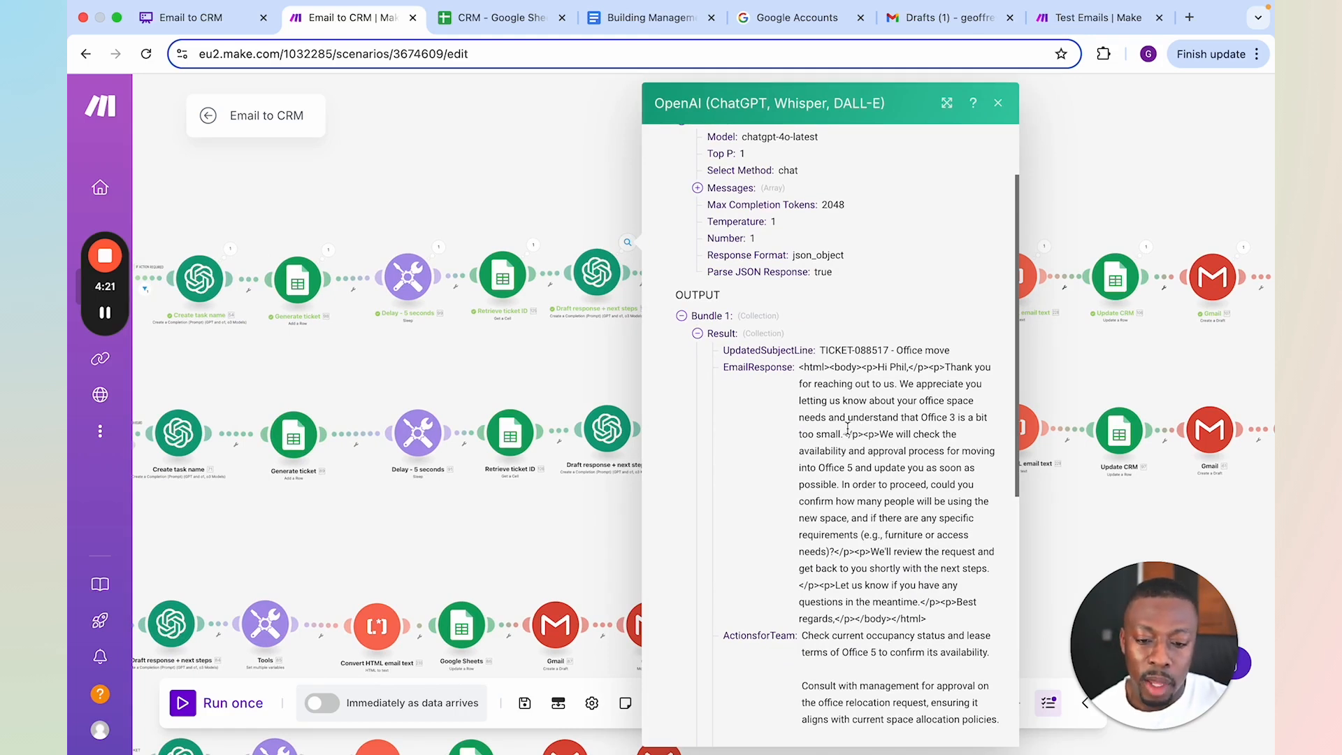
{"action": "scroll", "coordinate": [848, 428], "scroll_direction": "down", "scroll_amount": 8}
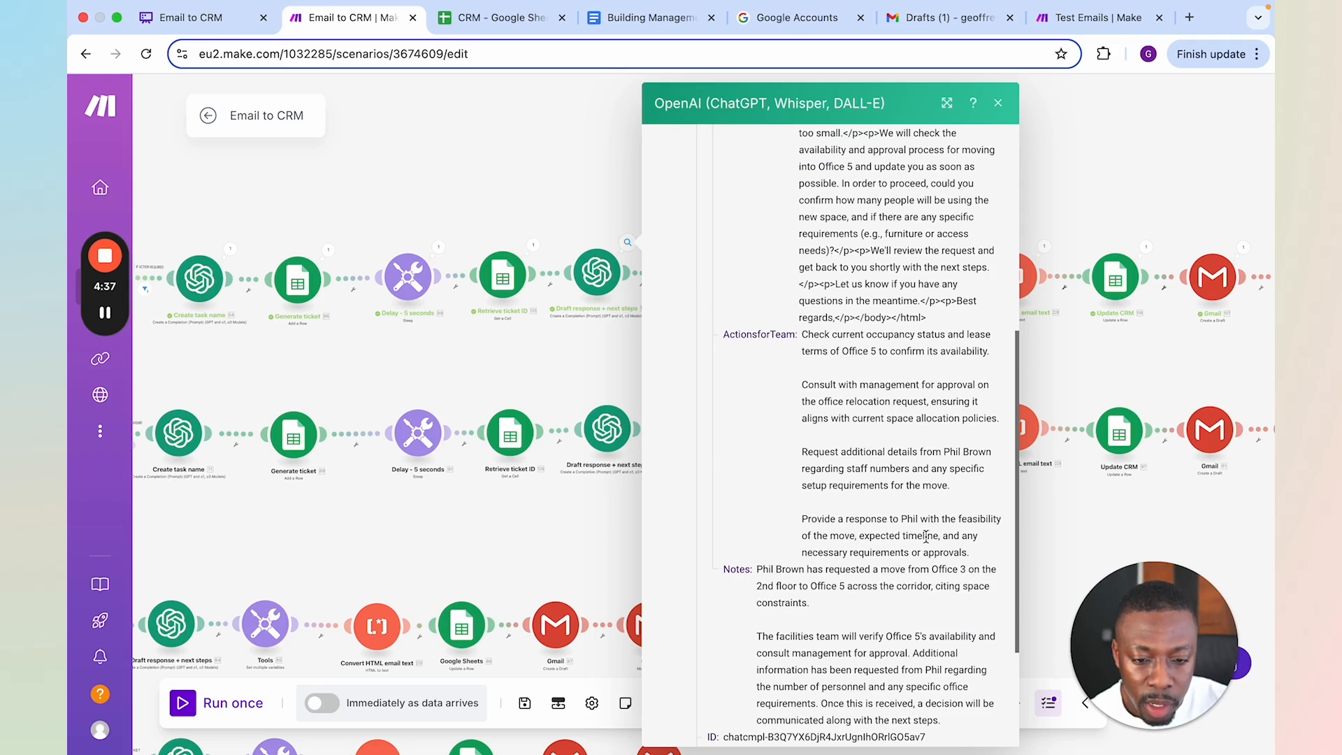
{"action": "scroll", "coordinate": [942, 517], "scroll_direction": "down", "scroll_amount": 2}
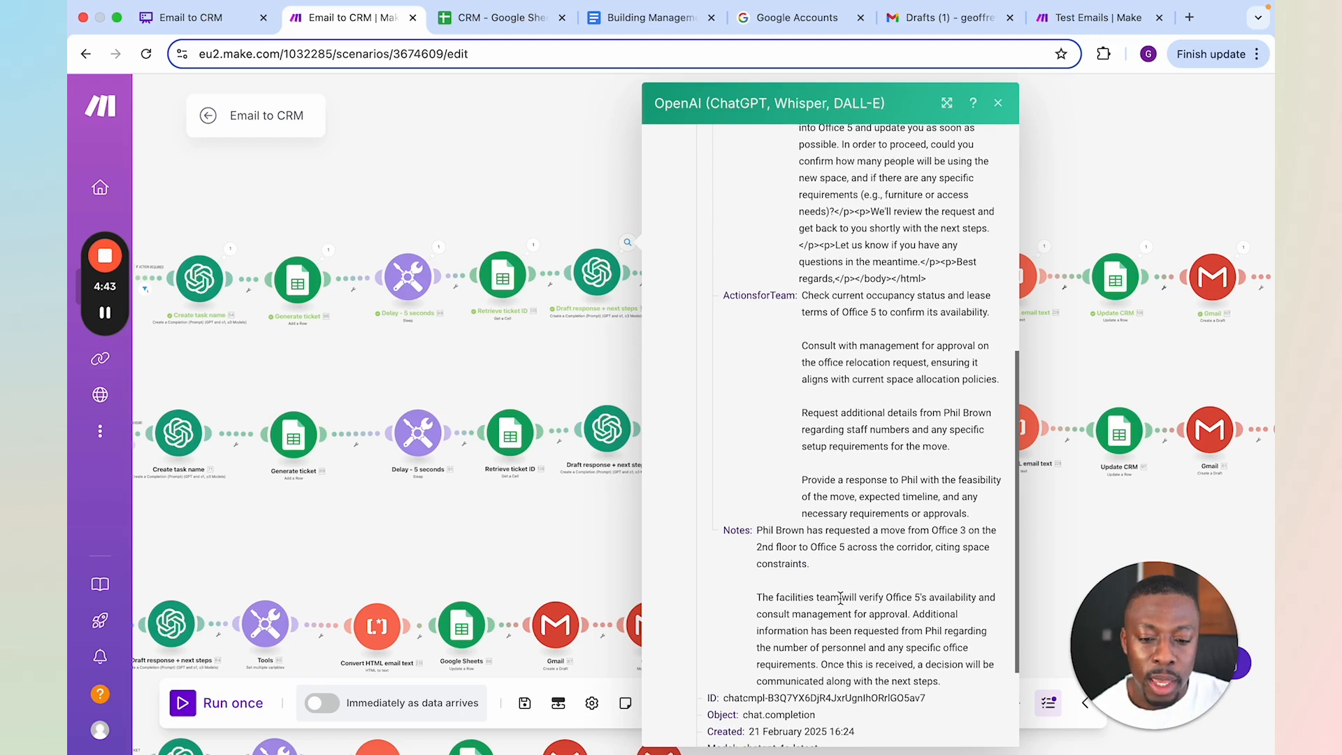
{"action": "left_click", "coordinate": [597, 232]}
Inspect the input and output bundles of the Update CRM module in the upper branch
{"action": "scroll", "coordinate": [950, 217], "scroll_direction": "right", "scroll_amount": 4}
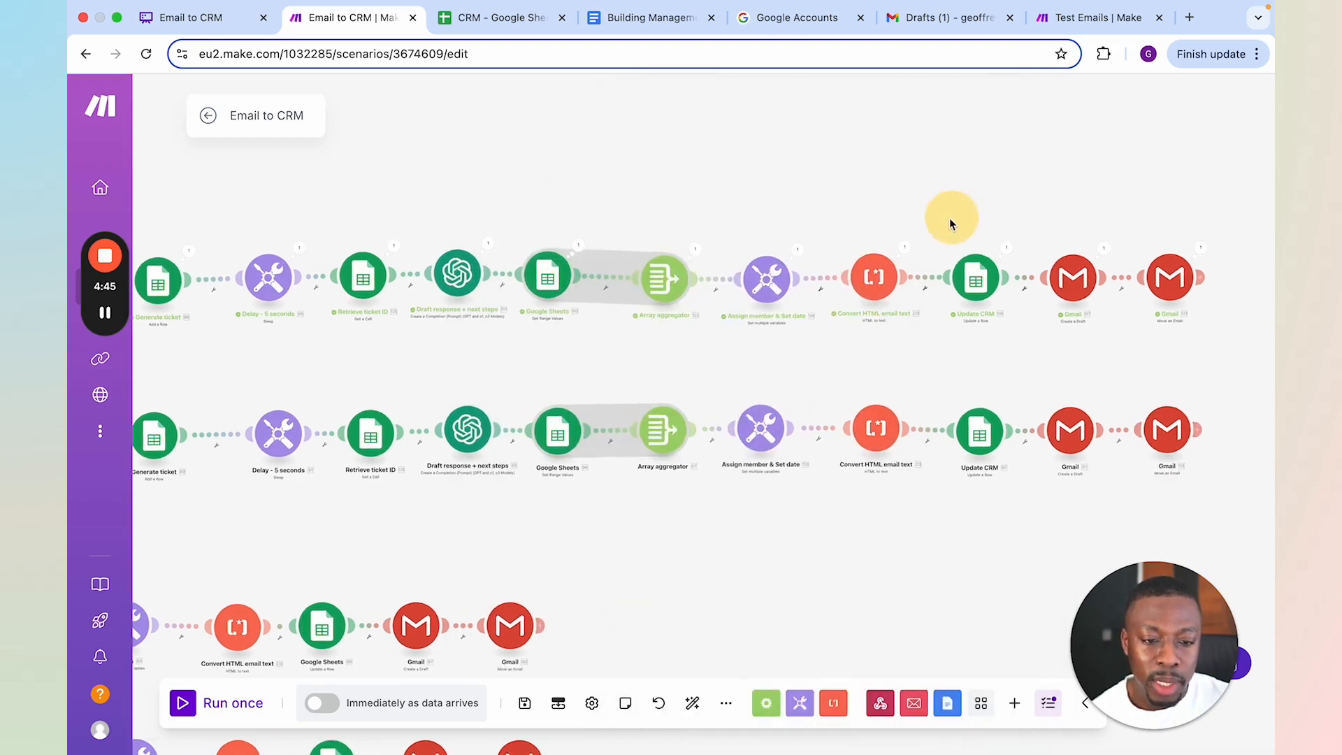
{"action": "left_click", "coordinate": [1005, 249]}
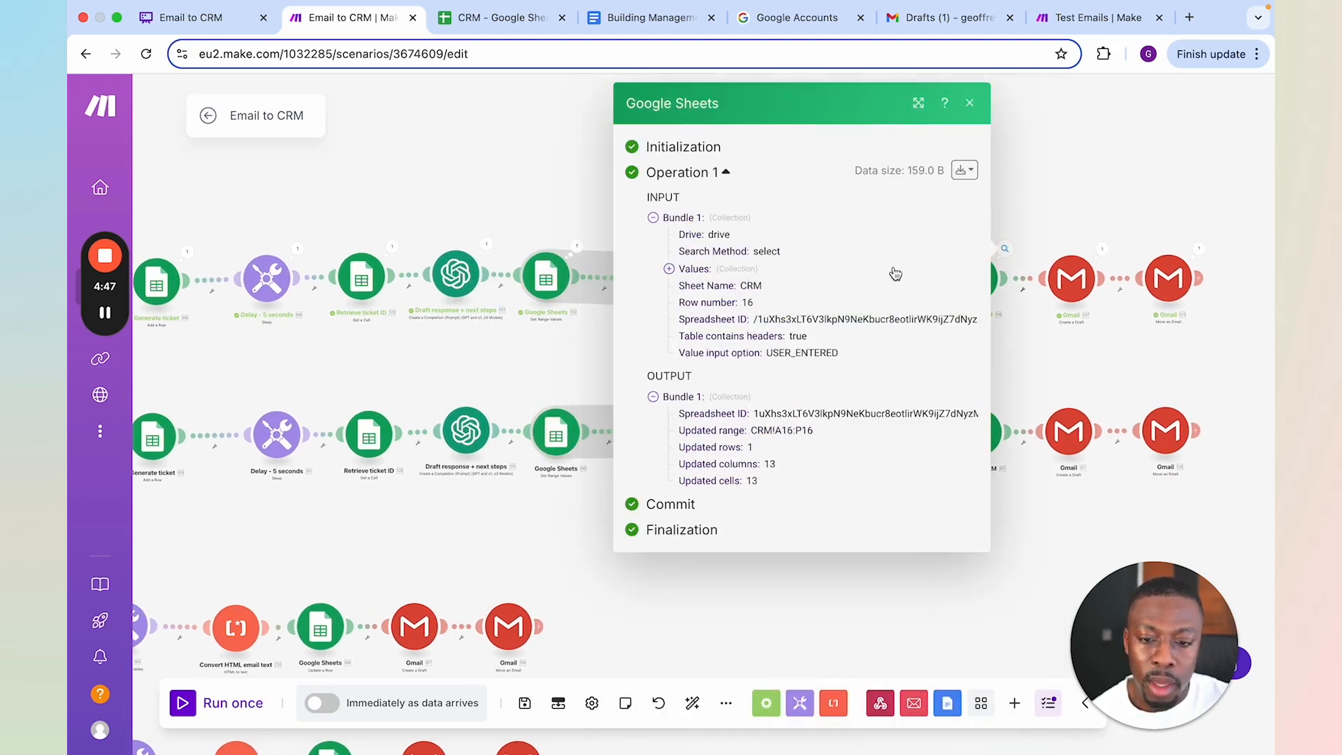
{"action": "left_click", "coordinate": [1146, 219]}
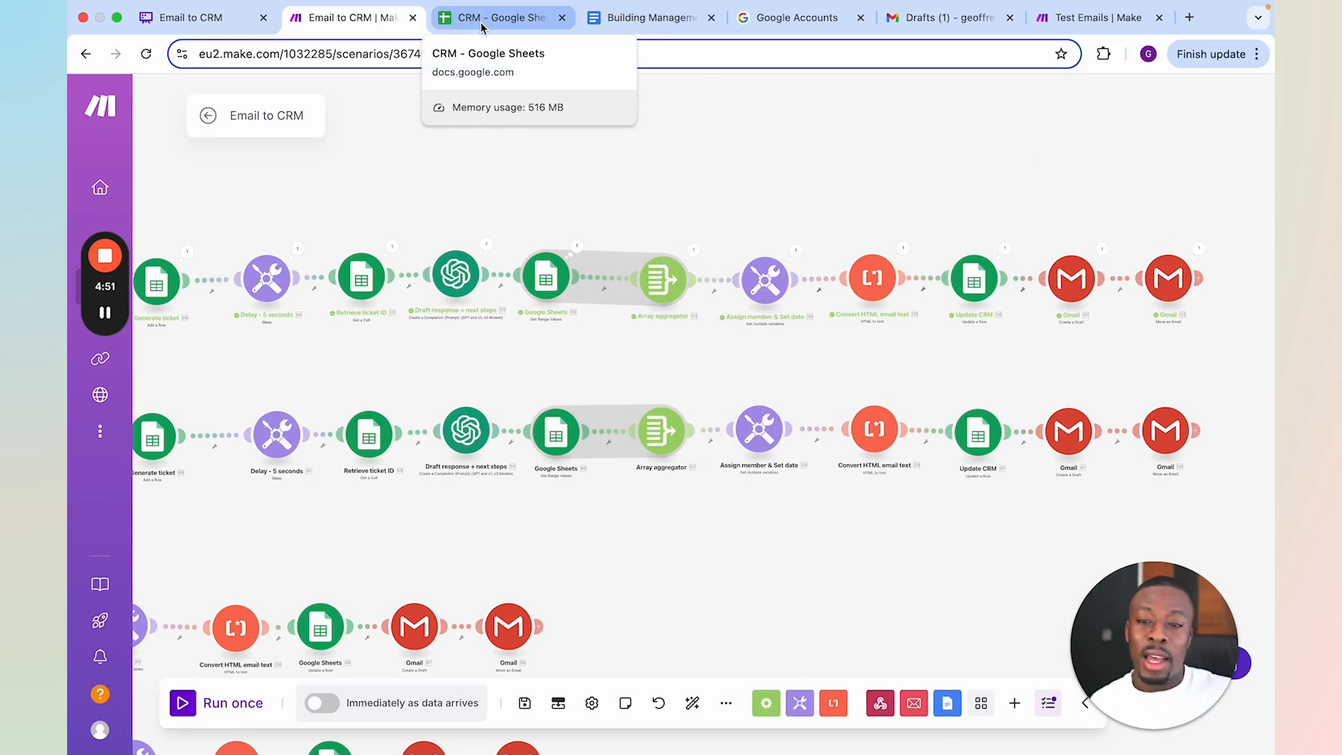
Open the CRM spreadsheet and check the task name, ticket ID and team actions of the office relocation request in row 16
{"action": "left_click", "coordinate": [481, 21]}
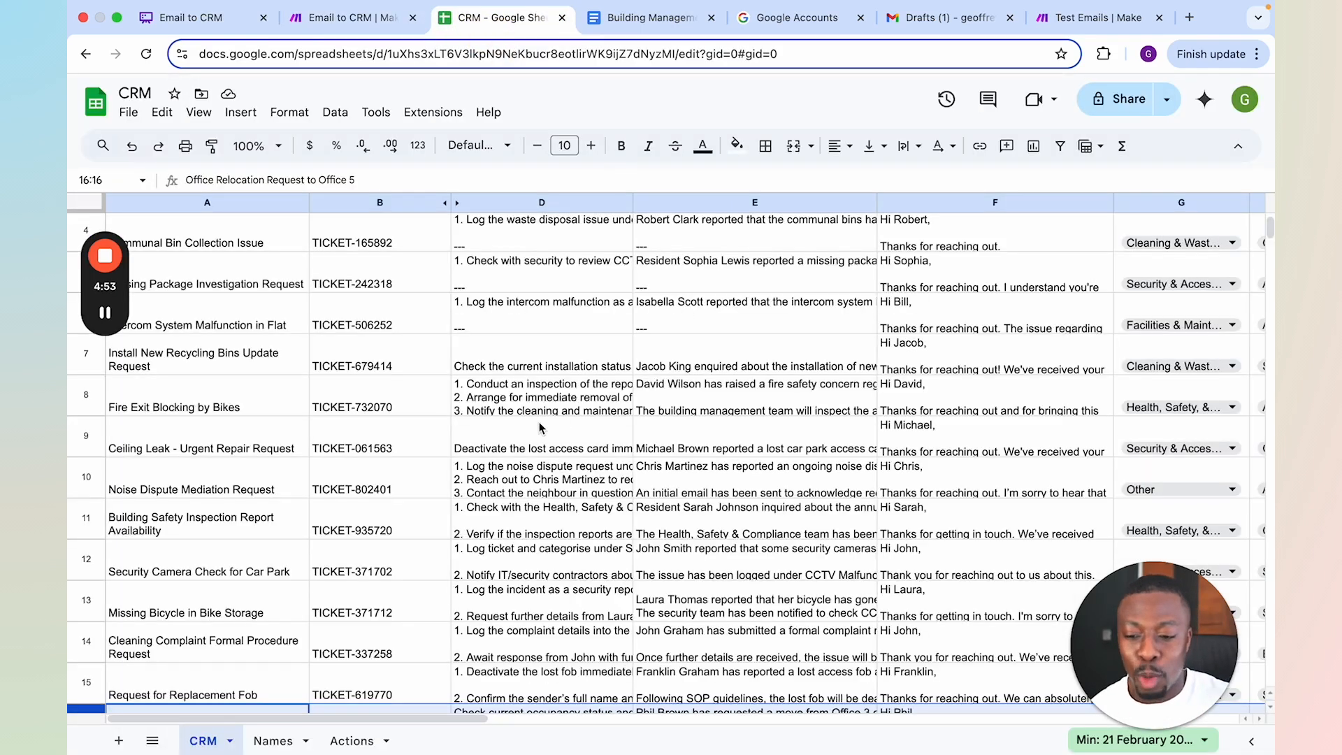
{"action": "scroll", "coordinate": [539, 428], "scroll_direction": "down", "scroll_amount": 1}
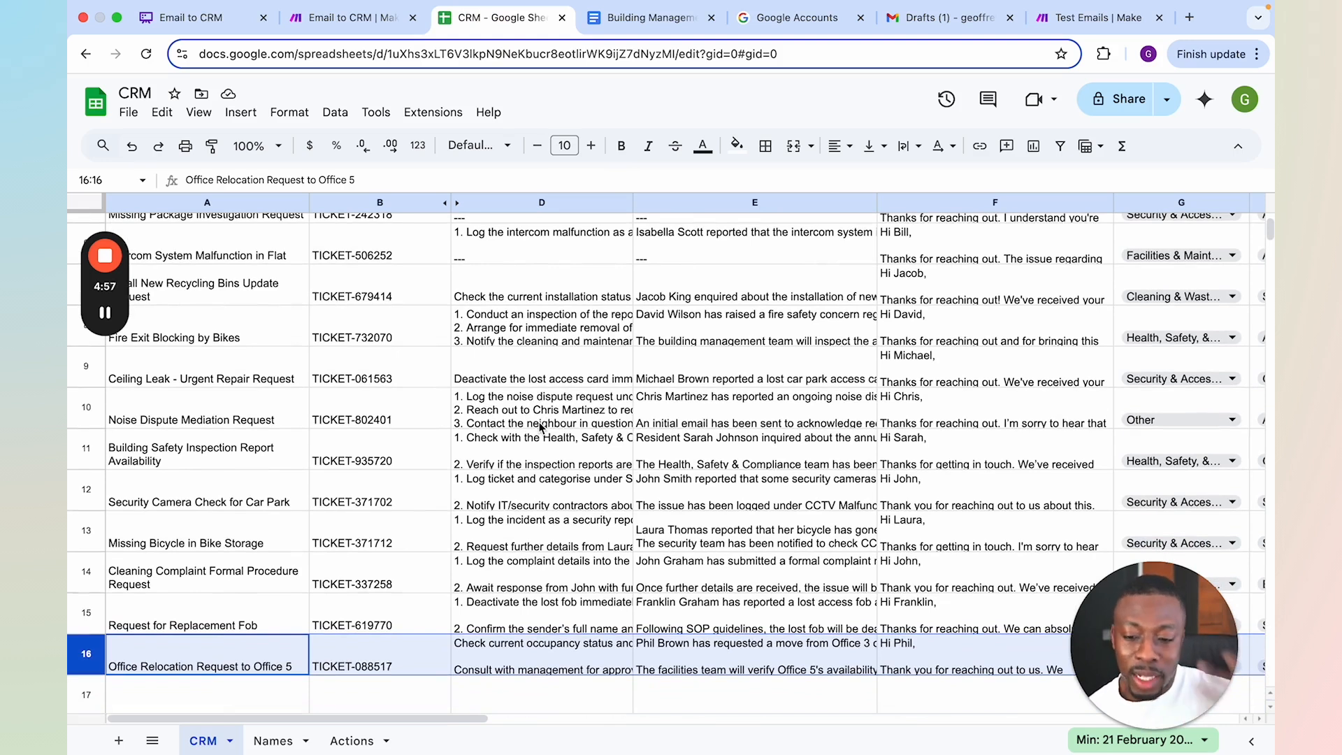
{"action": "left_click", "coordinate": [512, 654]}
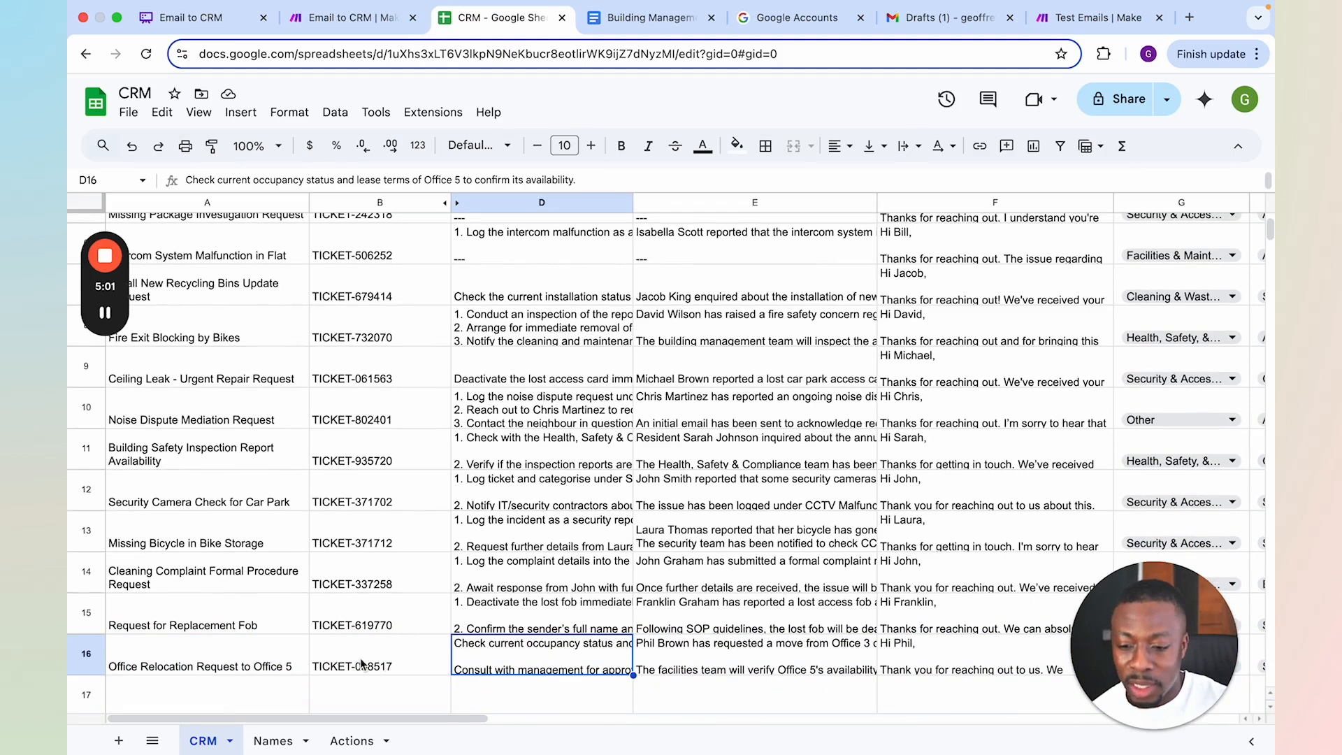
{"action": "left_click", "coordinate": [275, 643]}
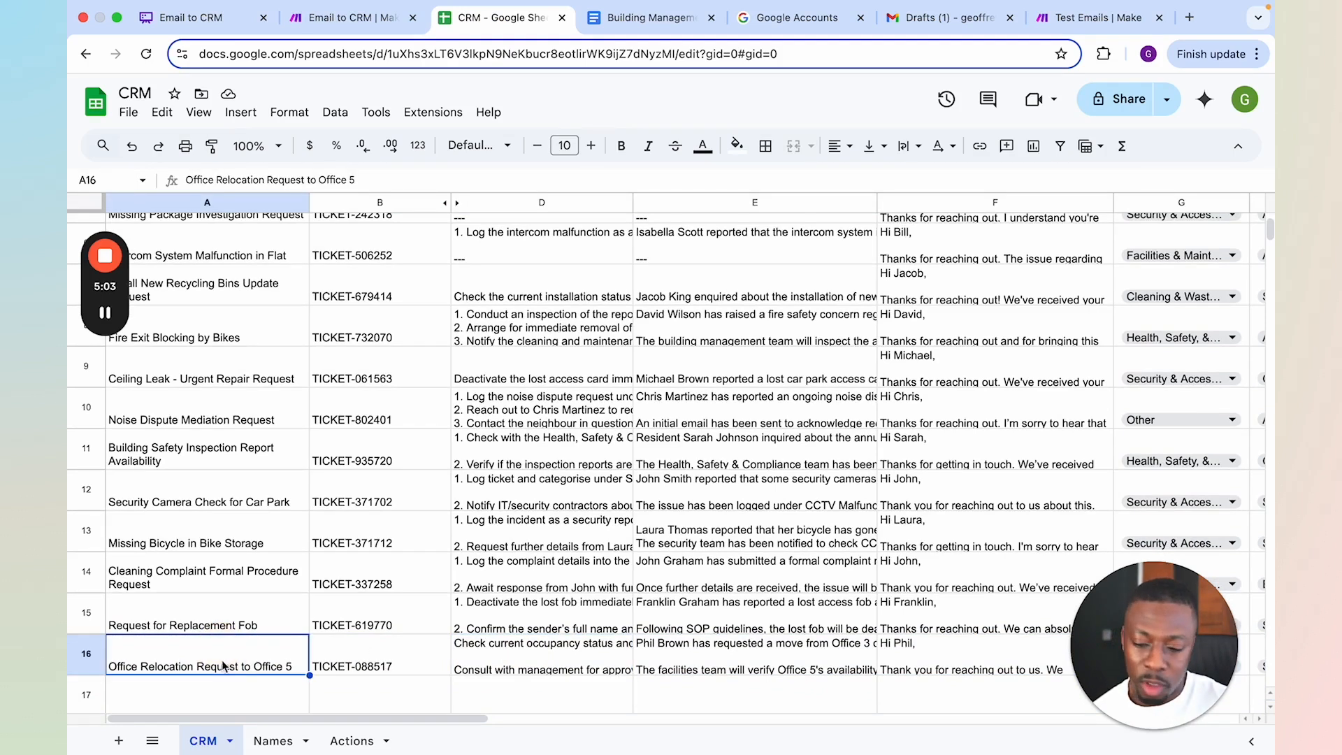
{"action": "left_click", "coordinate": [526, 653]}
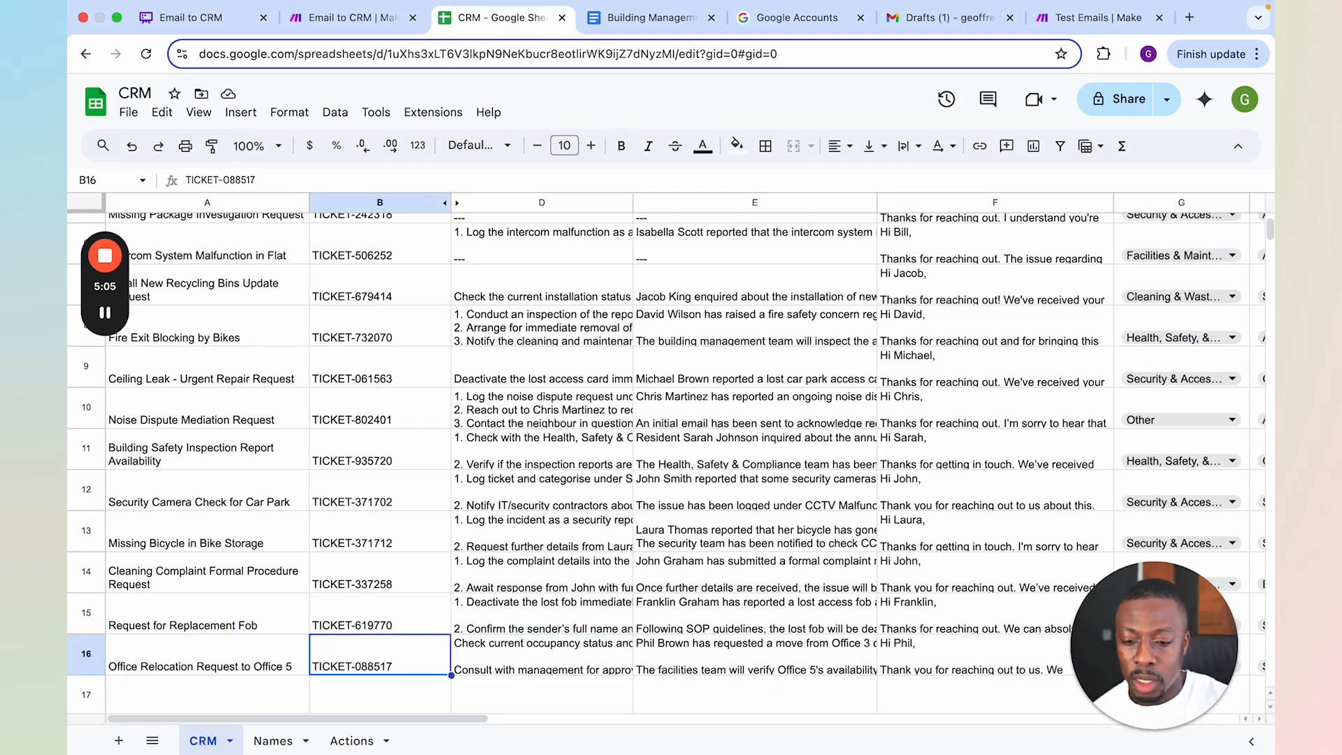
{"action": "scroll", "coordinate": [551, 606], "scroll_direction": "up", "scroll_amount": 2}
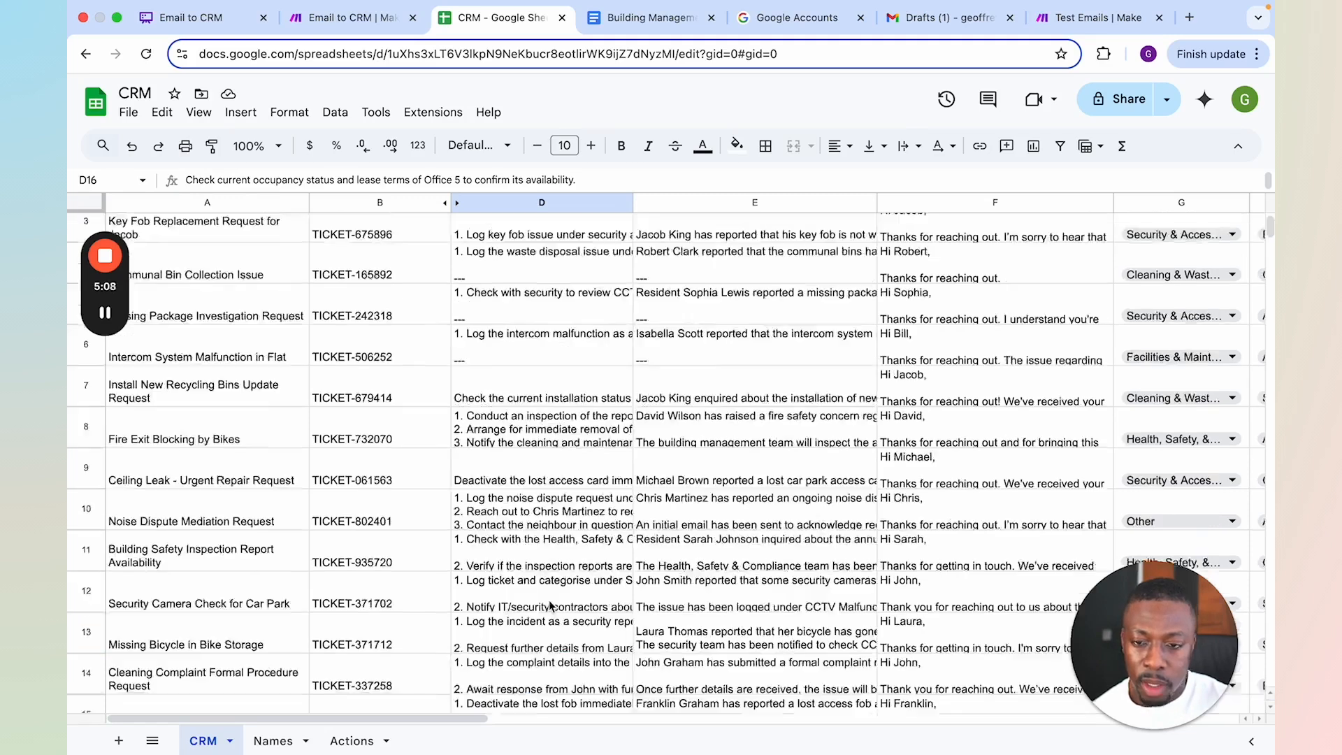
Review the notes, draft response, category, assignee, status, due date, original message and sender details in row 16 against the column headers
{"action": "scroll", "coordinate": [551, 606], "scroll_direction": "down", "scroll_amount": 3}
{"action": "scroll", "coordinate": [772, 553], "scroll_direction": "right", "scroll_amount": 1}
{"action": "scroll", "coordinate": [772, 553], "scroll_direction": "right", "scroll_amount": 4}
{"action": "scroll", "coordinate": [772, 553], "scroll_direction": "up", "scroll_amount": 2}
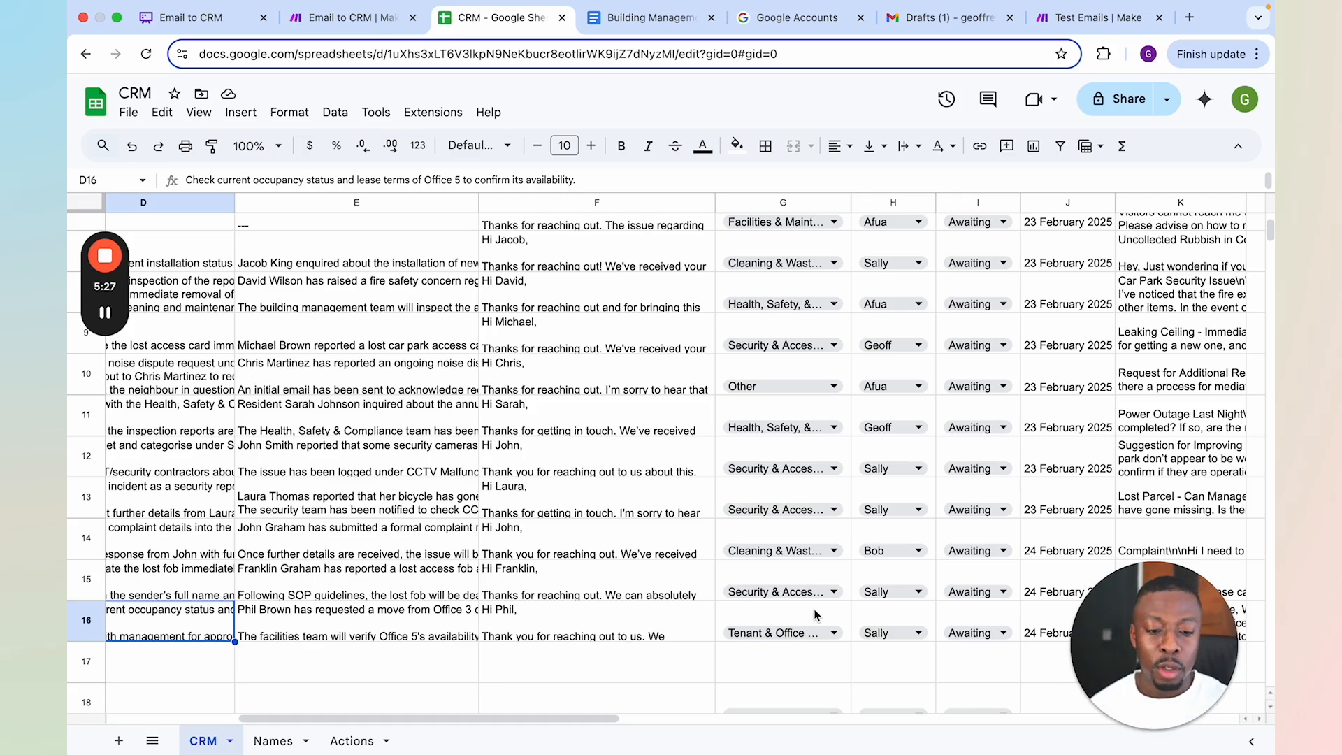
{"action": "scroll", "coordinate": [814, 615], "scroll_direction": "up", "scroll_amount": 5}
{"action": "scroll", "coordinate": [815, 616], "scroll_direction": "right", "scroll_amount": 2}
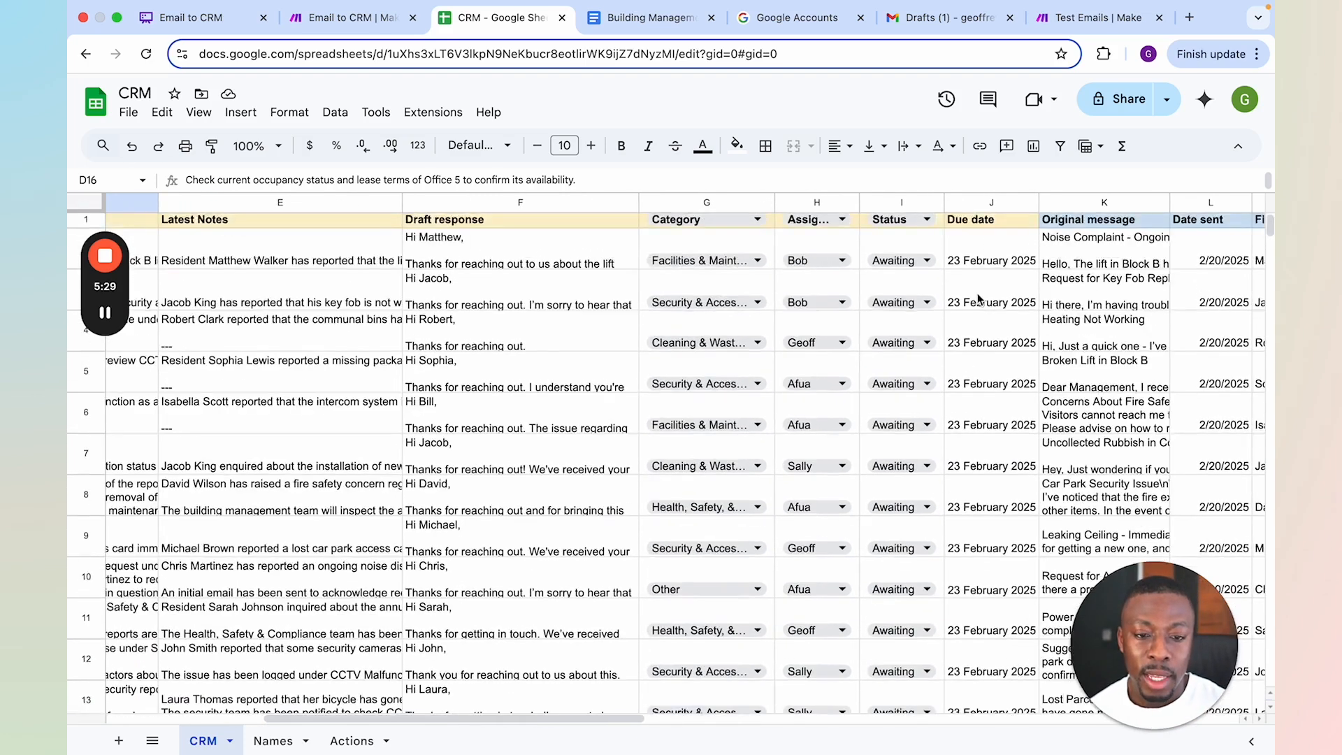
{"action": "scroll", "coordinate": [978, 299], "scroll_direction": "down", "scroll_amount": 5}
{"action": "scroll", "coordinate": [978, 299], "scroll_direction": "right", "scroll_amount": 2}
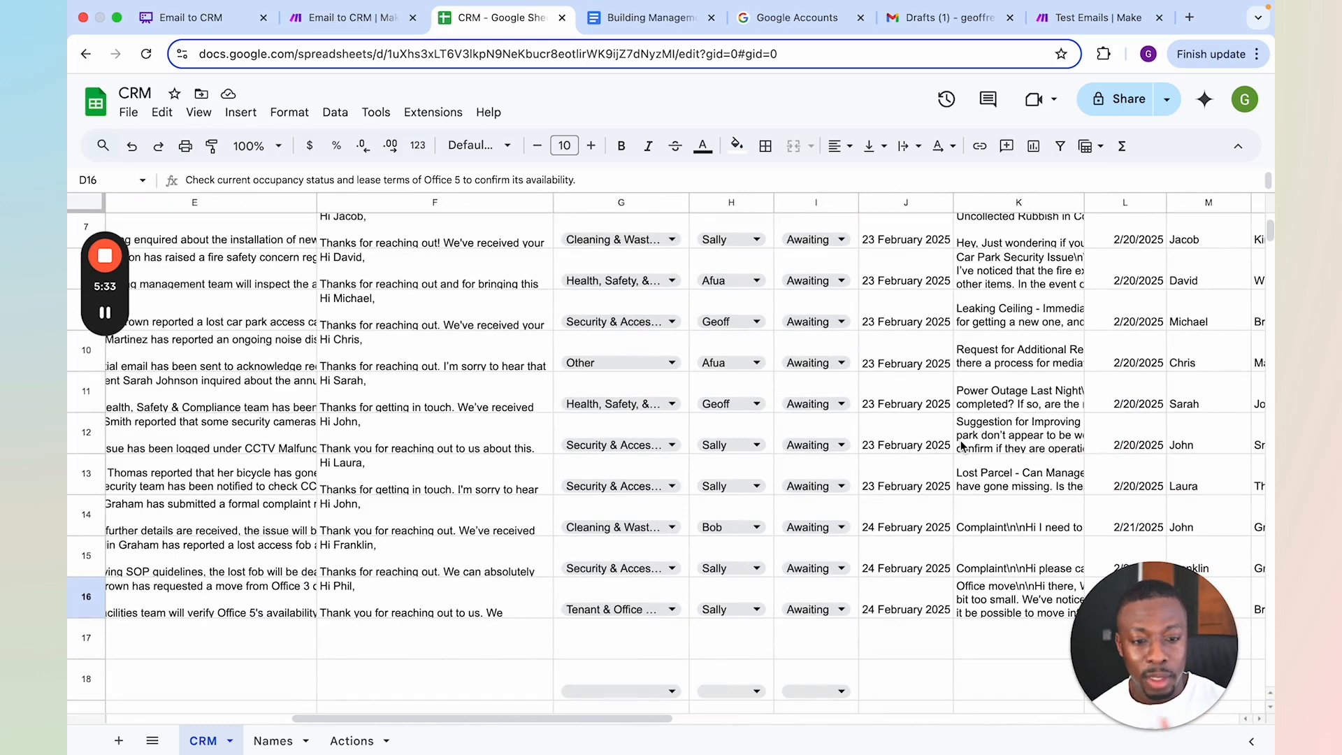
{"action": "scroll", "coordinate": [914, 490], "scroll_direction": "right", "scroll_amount": 3}
{"action": "scroll", "coordinate": [913, 490], "scroll_direction": "up", "scroll_amount": 1}
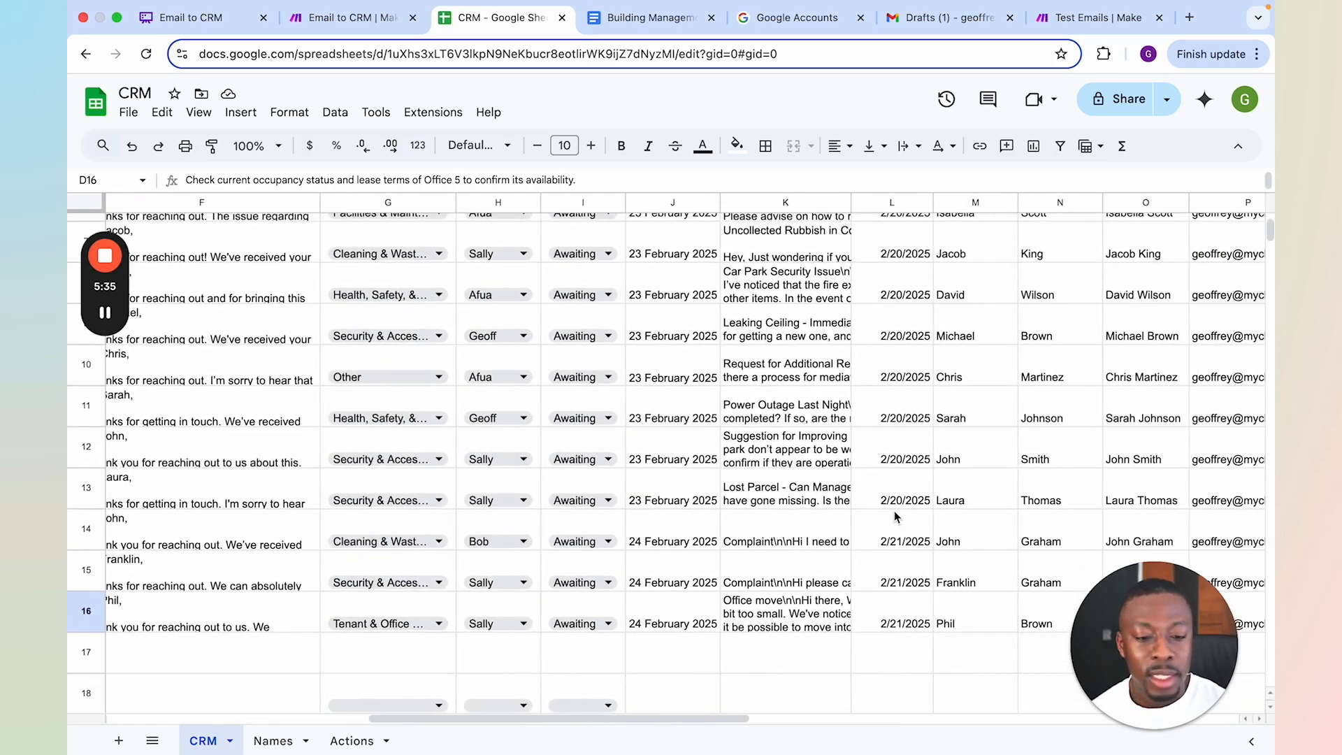
{"action": "scroll", "coordinate": [895, 517], "scroll_direction": "right", "scroll_amount": 3}
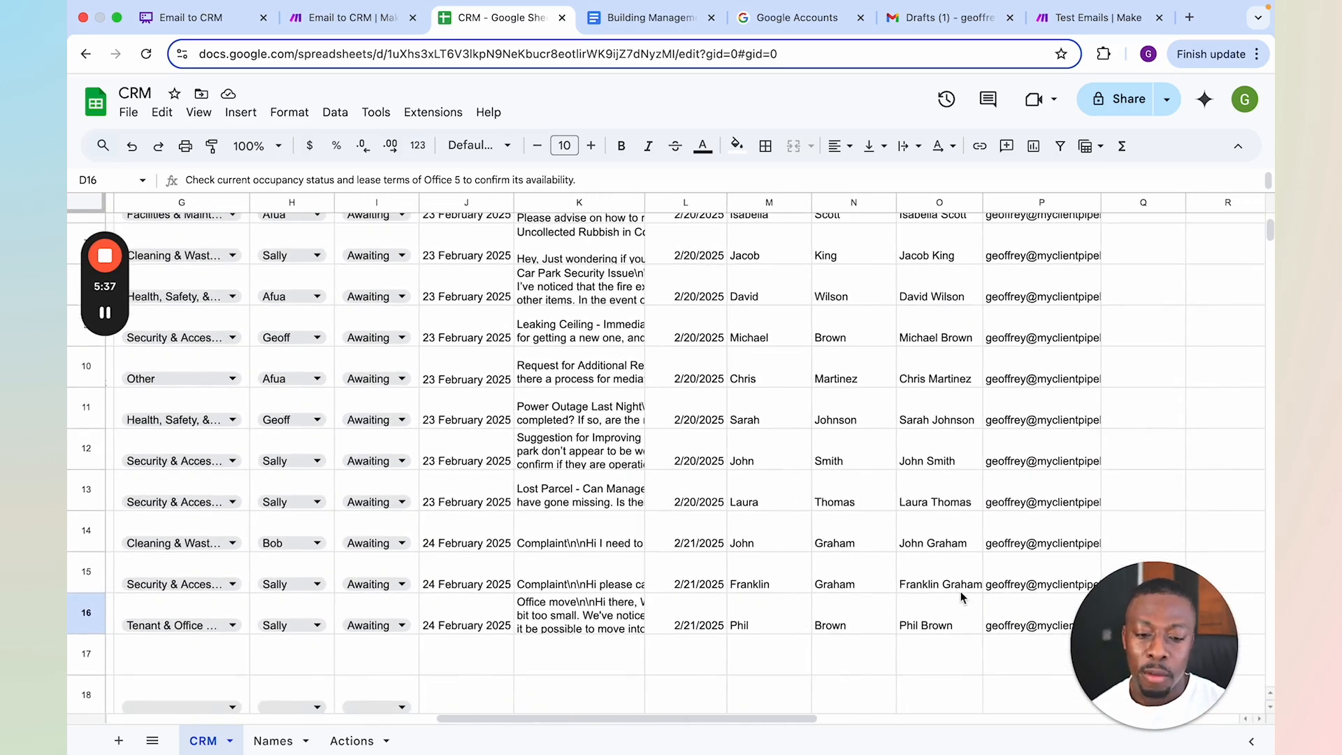
{"action": "scroll", "coordinate": [1046, 253], "scroll_direction": "up", "scroll_amount": 3}
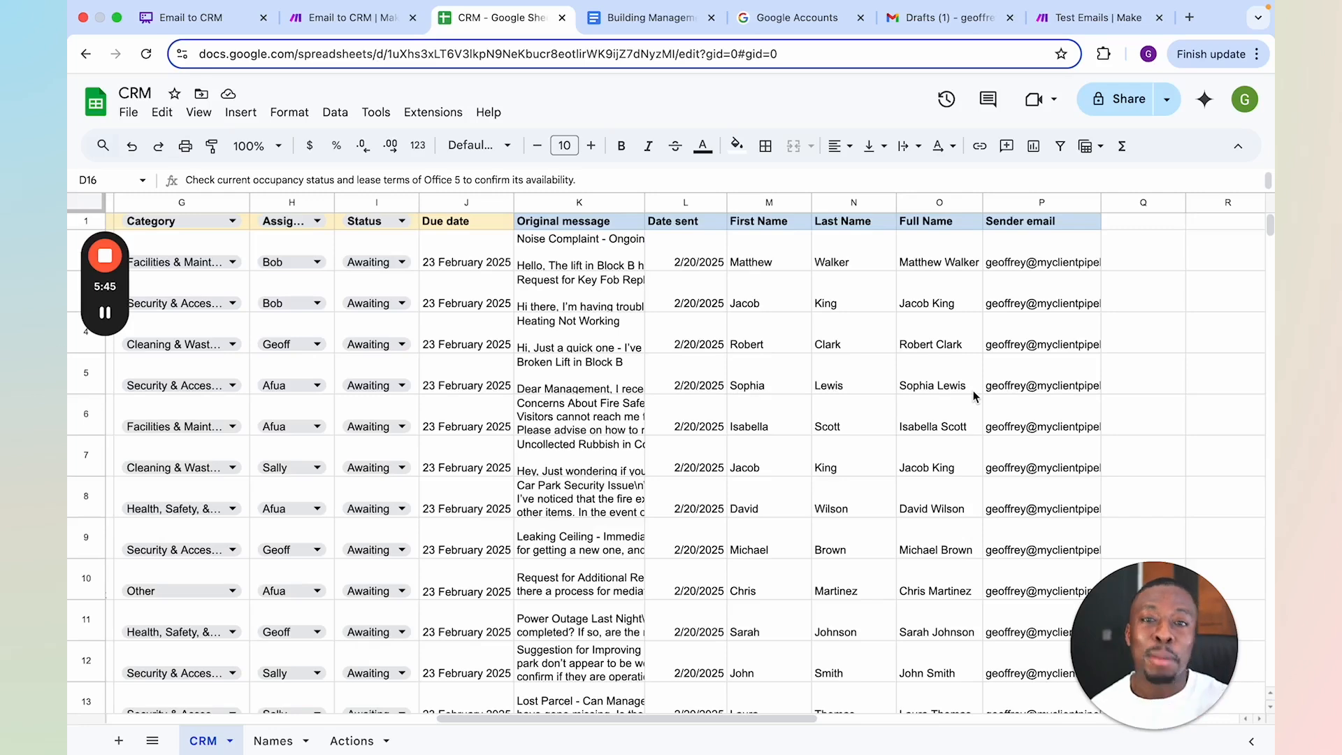
Go back to the first columns of the office relocation row and review its ticket ID, actions and latest notes
{"action": "scroll", "coordinate": [892, 419], "scroll_direction": "left", "scroll_amount": 5}
{"action": "scroll", "coordinate": [892, 420], "scroll_direction": "down", "scroll_amount": 3}
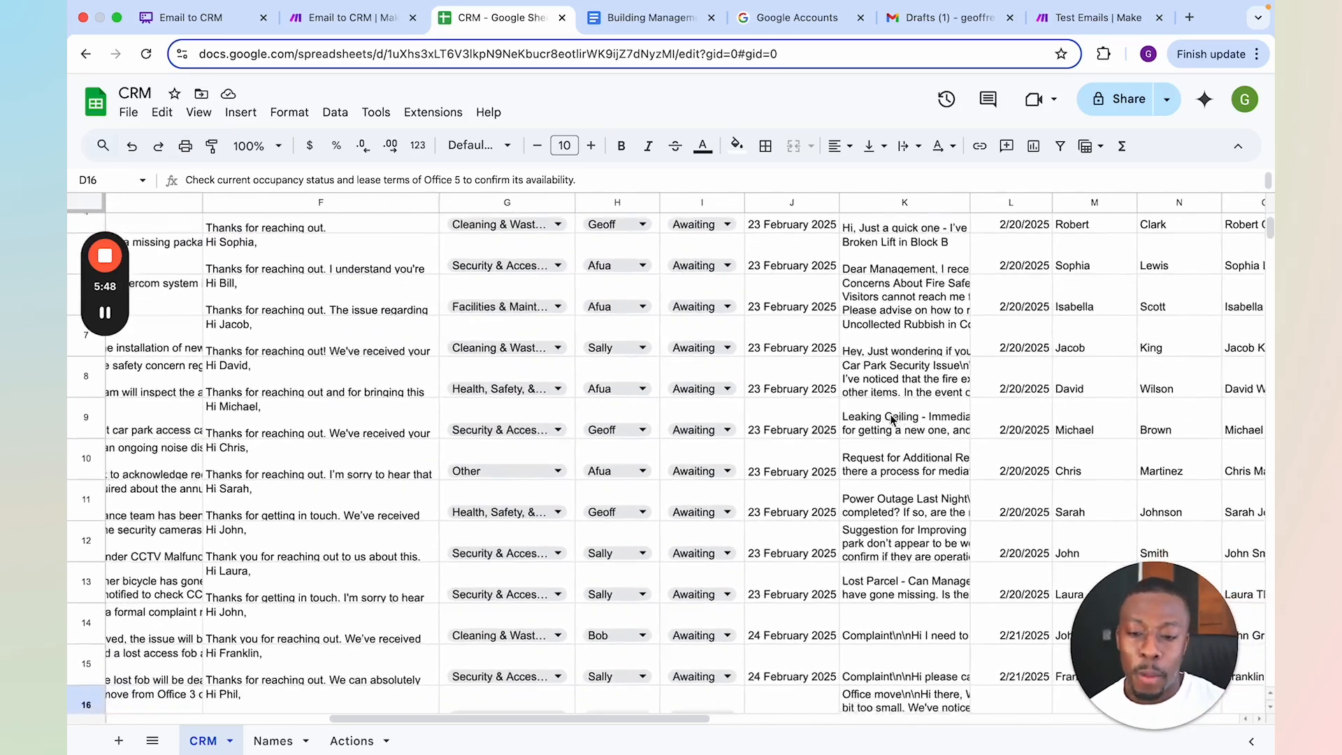
{"action": "scroll", "coordinate": [892, 420], "scroll_direction": "down", "scroll_amount": 5}
{"action": "scroll", "coordinate": [892, 419], "scroll_direction": "left", "scroll_amount": 3}
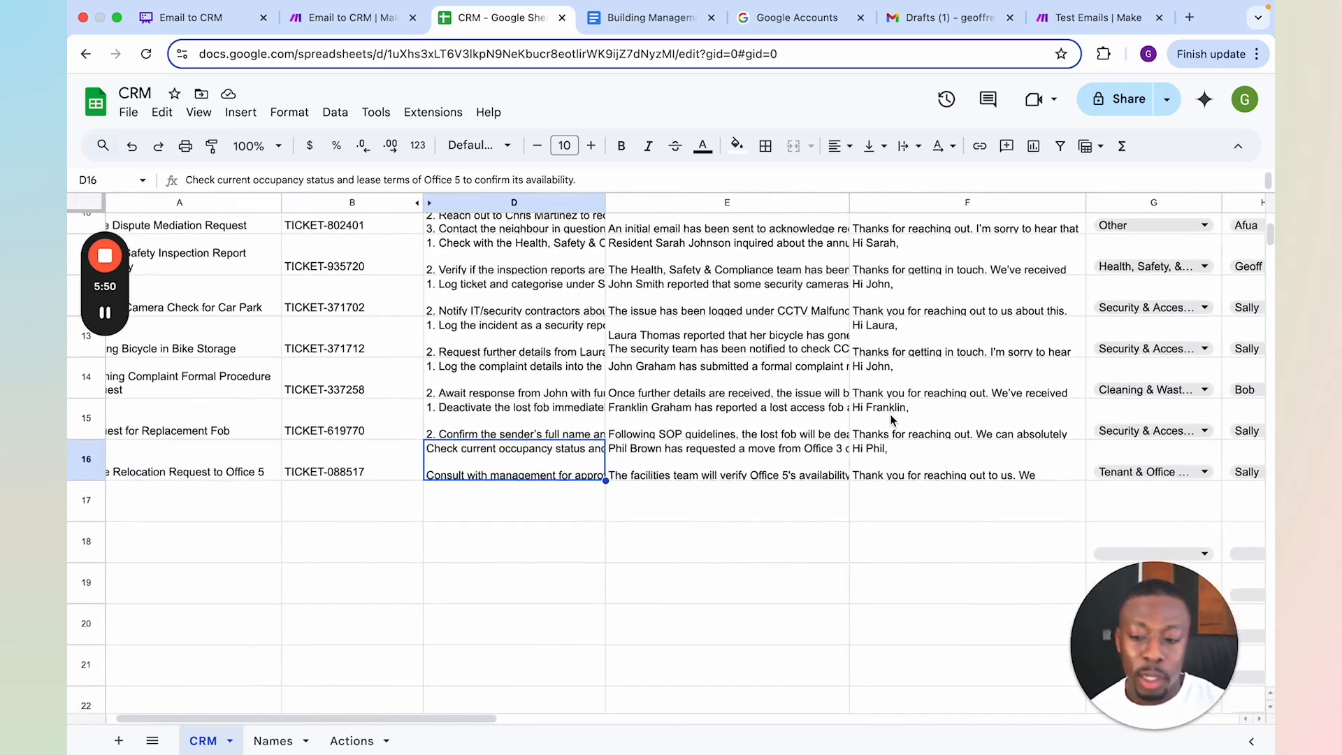
{"action": "scroll", "coordinate": [892, 420], "scroll_direction": "up", "scroll_amount": 3}
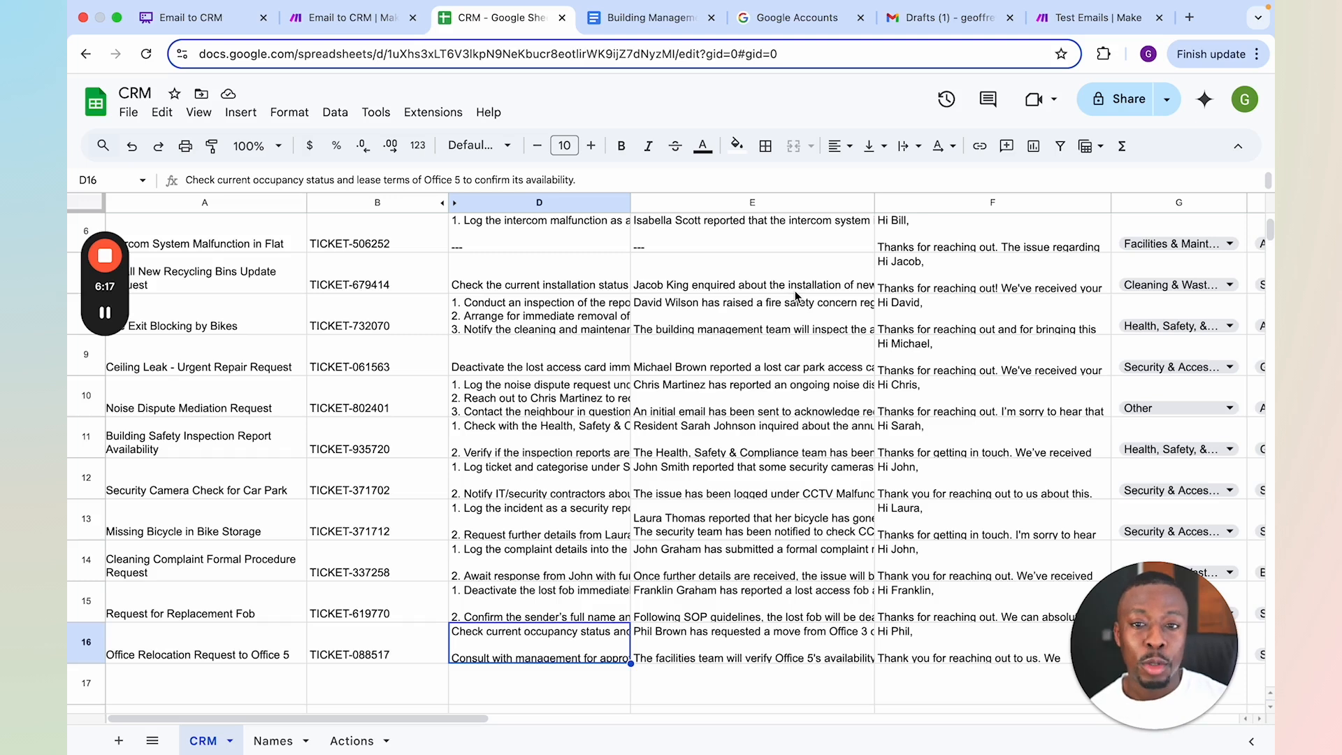
Switch to the Email to CRM scenario and run it once so that it waits for incoming data
{"action": "left_click", "coordinate": [324, 25]}
{"action": "scroll", "coordinate": [769, 472], "scroll_direction": "down", "scroll_amount": 5}
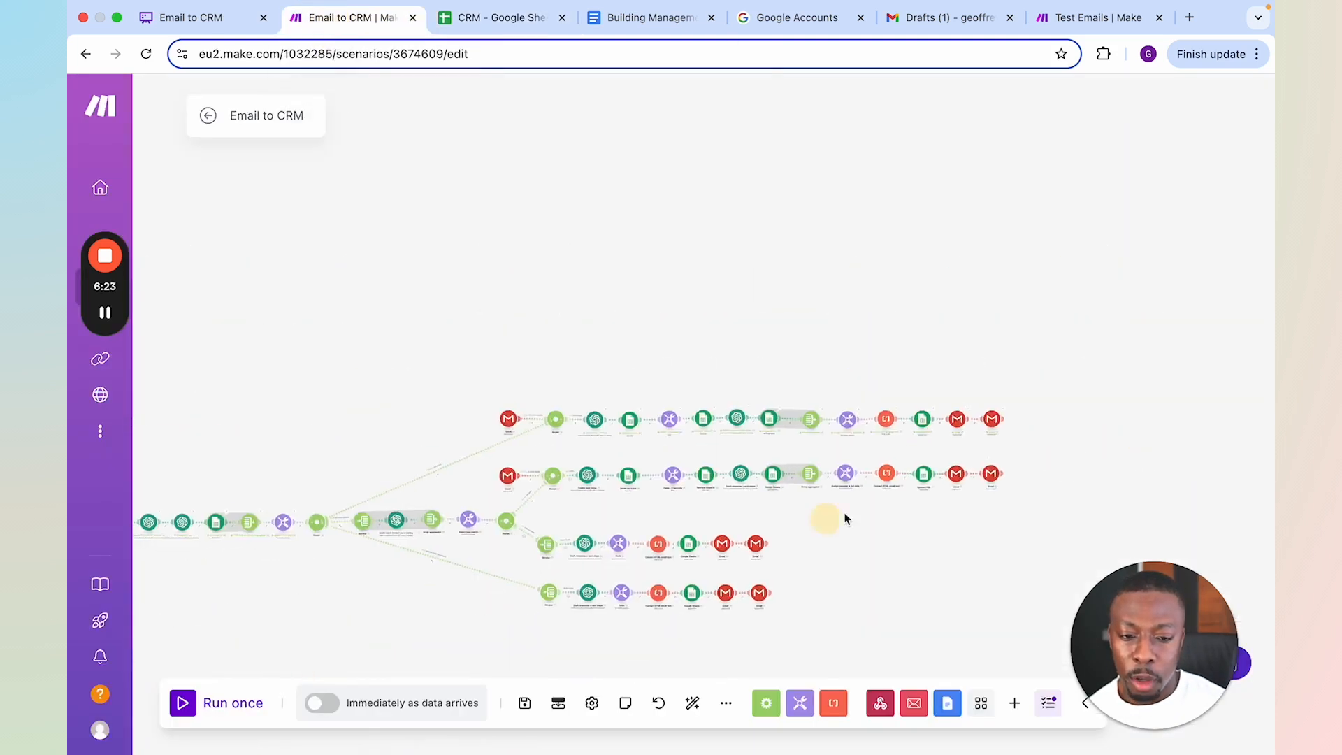
{"action": "left_click", "coordinate": [224, 704]}
{"action": "left_click", "coordinate": [389, 725]}
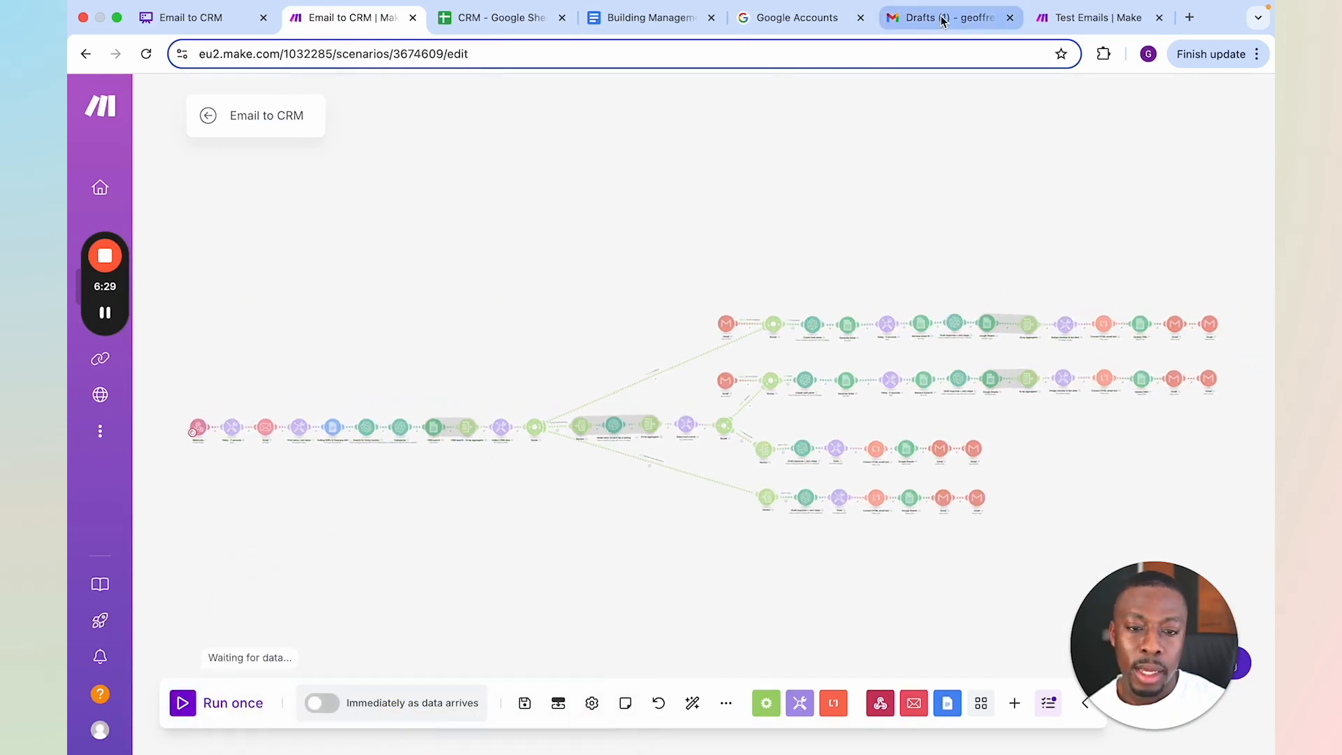
In the Test Emails scenario, replace the Email module's content with "Hi there," and, after a blank line, "Just checking if any update re the availability of office 5"
{"action": "left_click", "coordinate": [942, 21]}
{"action": "left_click", "coordinate": [1067, 21]}
{"action": "left_click", "coordinate": [706, 367]}
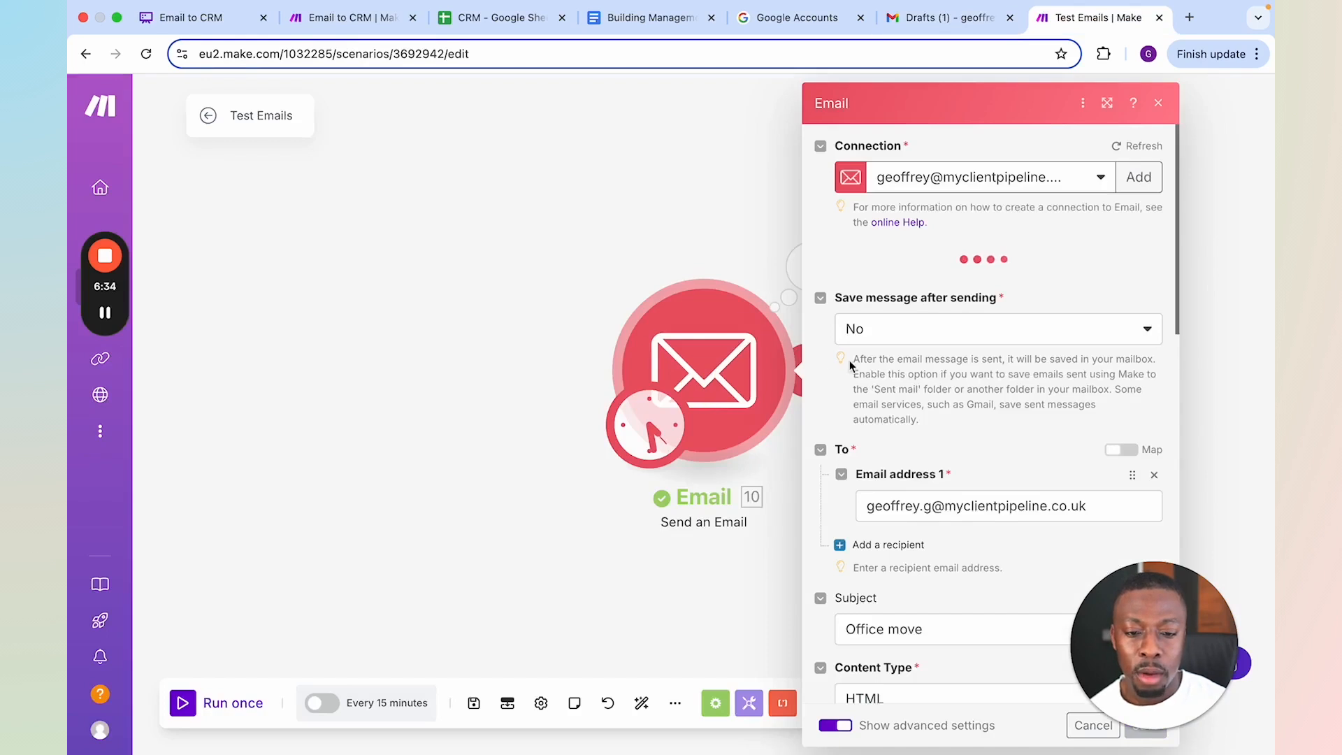
{"action": "scroll", "coordinate": [849, 359], "scroll_direction": "down", "scroll_amount": 10}
{"action": "left_click_drag", "start_coordinate": [1079, 341], "coordinate": [793, 217]}
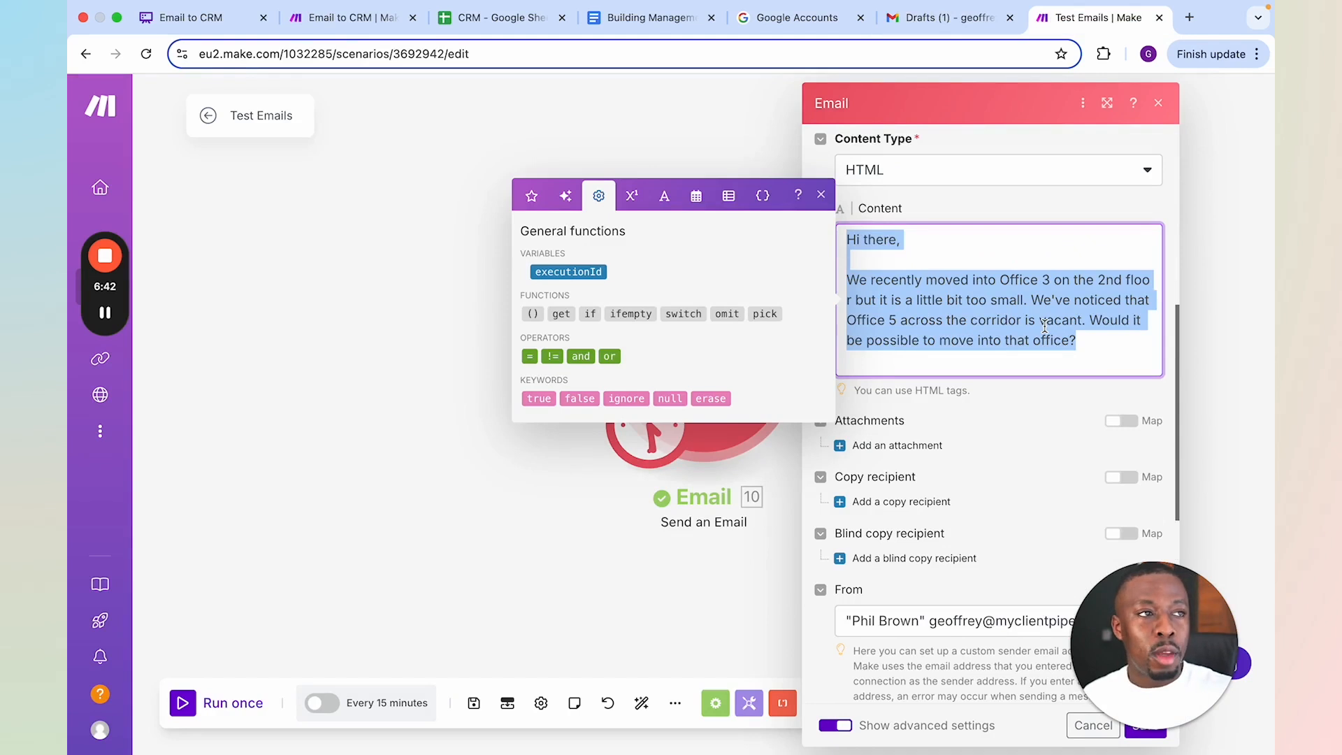
{"action": "type", "text": "Hi there,"}
{"action": "key", "text": "Return"}
{"action": "key", "text": "Return"}
{"action": "type", "text": "Just shecking if"}
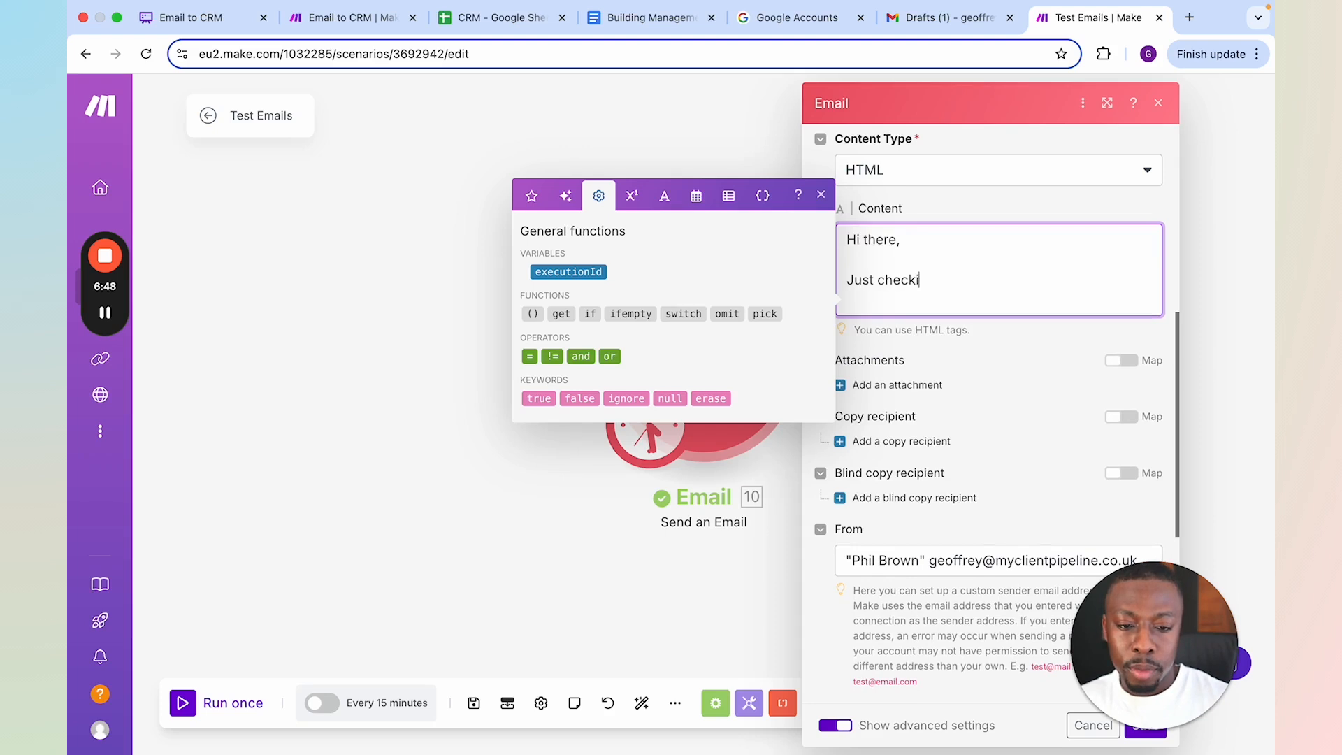
{"action": "type", "text": " any update"}
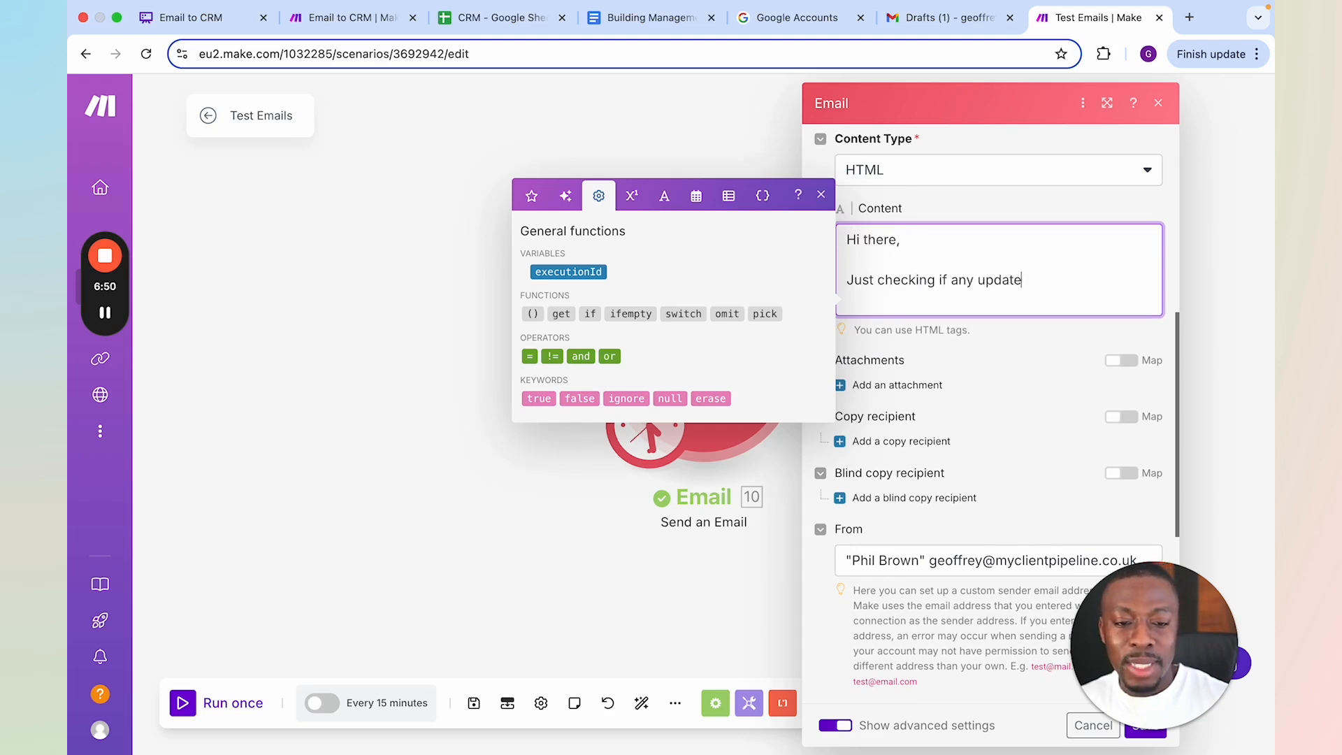
{"action": "type", "text": " re the avai"}
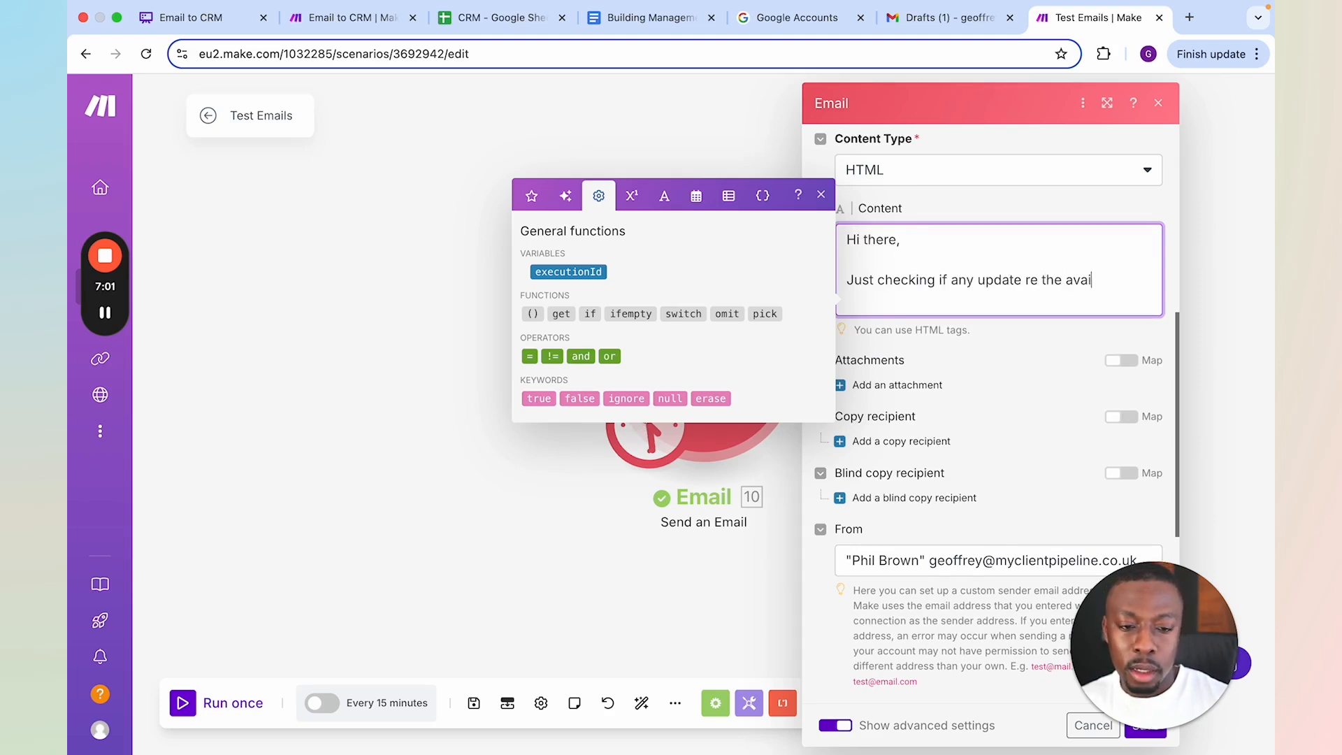
{"action": "type", "text": "labilit"}
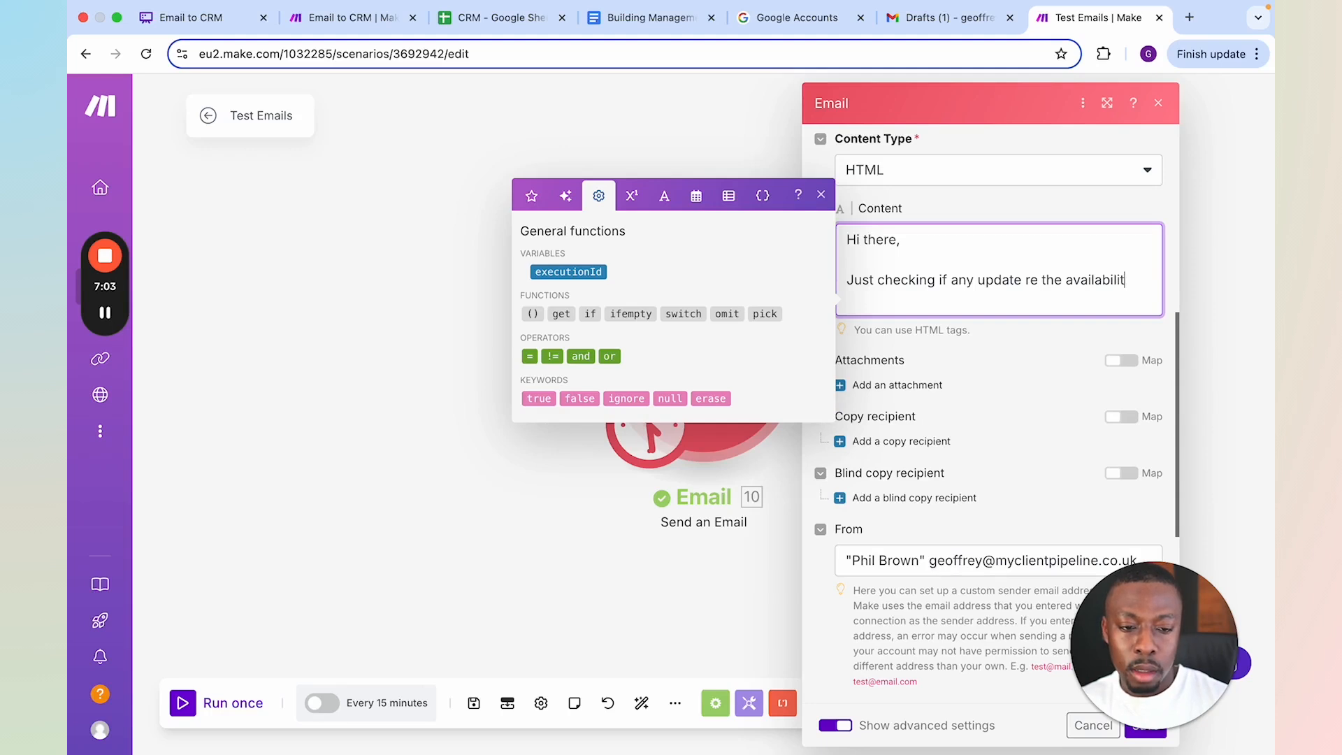
{"action": "type", "text": "y of office"}
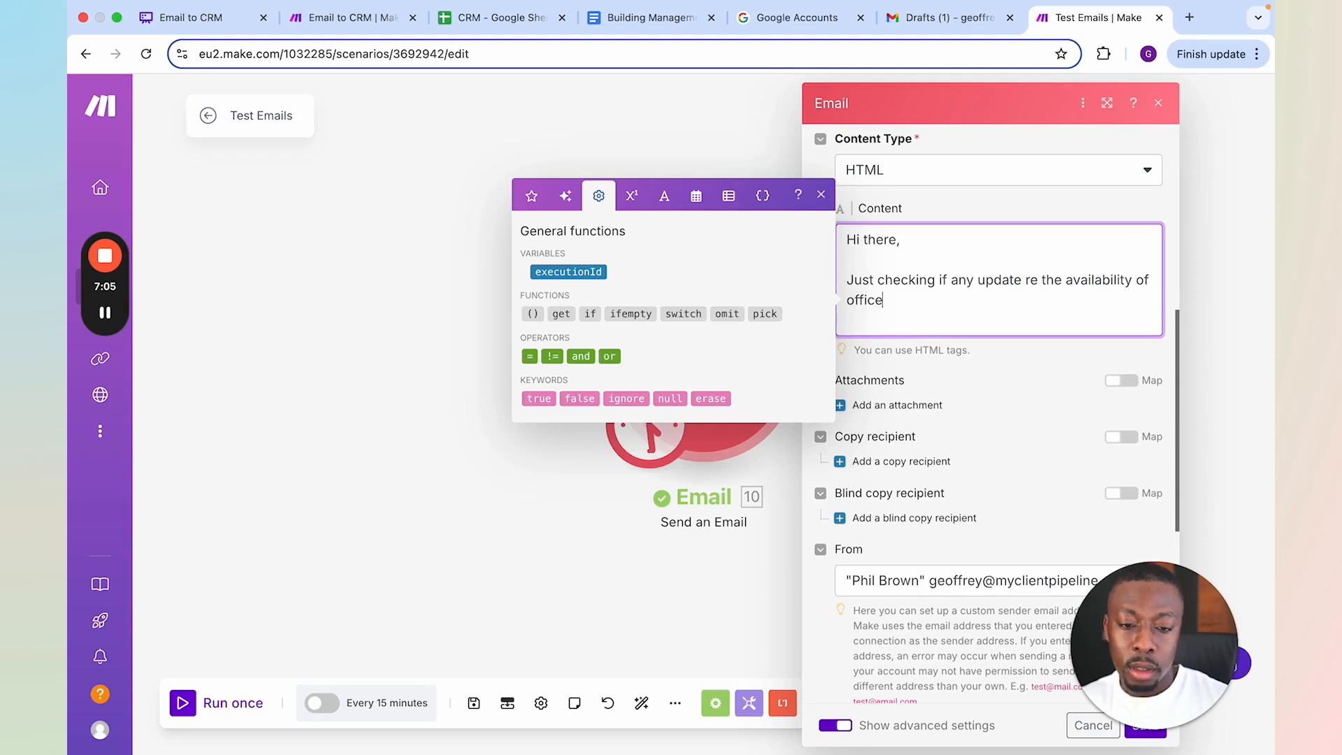
{"action": "type", "text": " 5? if yi"}
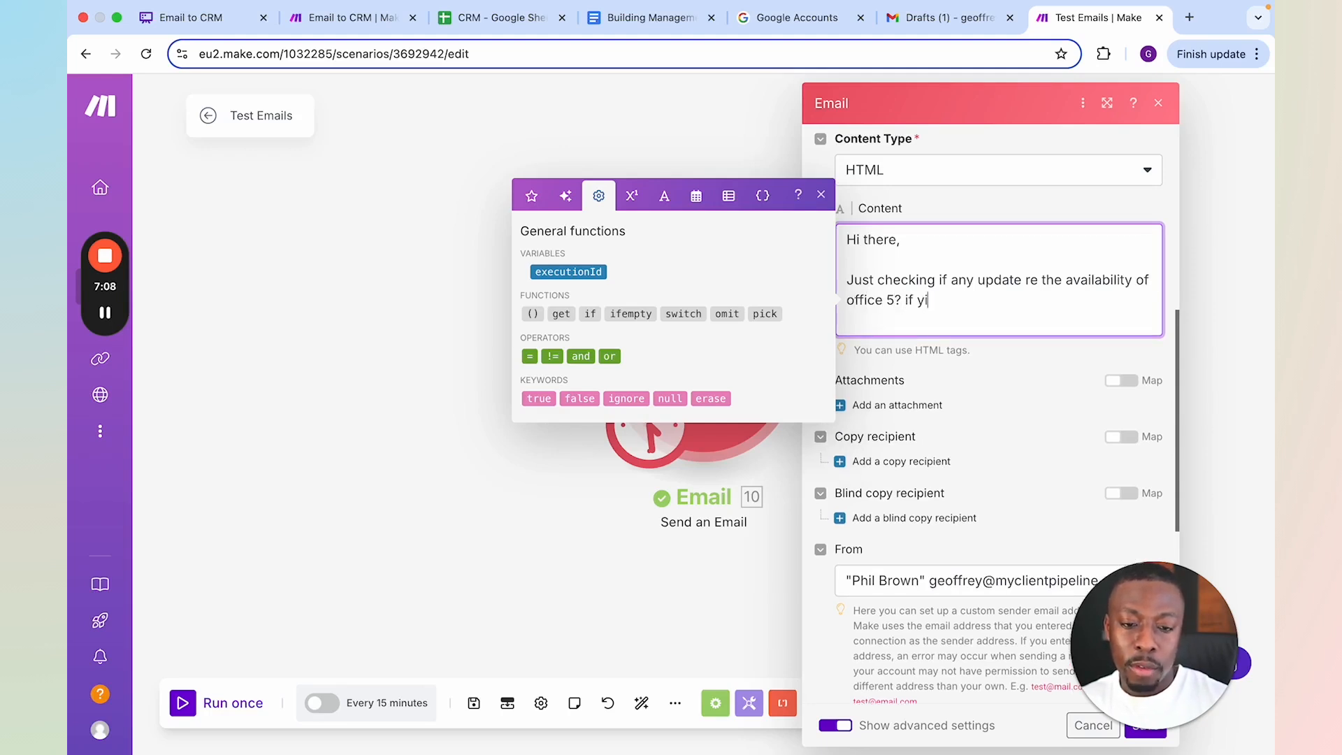
Finish the email content with "? if you could let me know asap. thanks" and save the module
{"action": "key", "text": "BackSpace"}
{"action": "type", "text": "ou could let me k"}
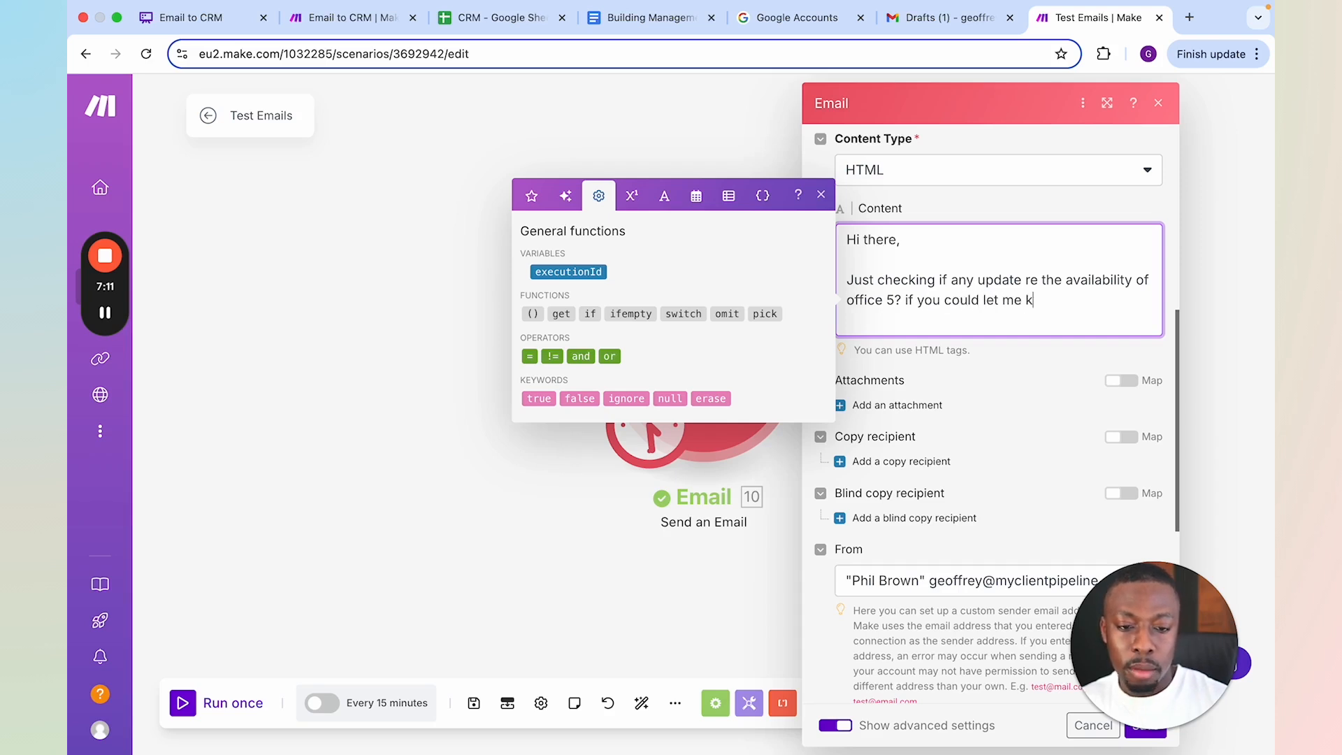
{"action": "type", "text": "now asap. thanks"}
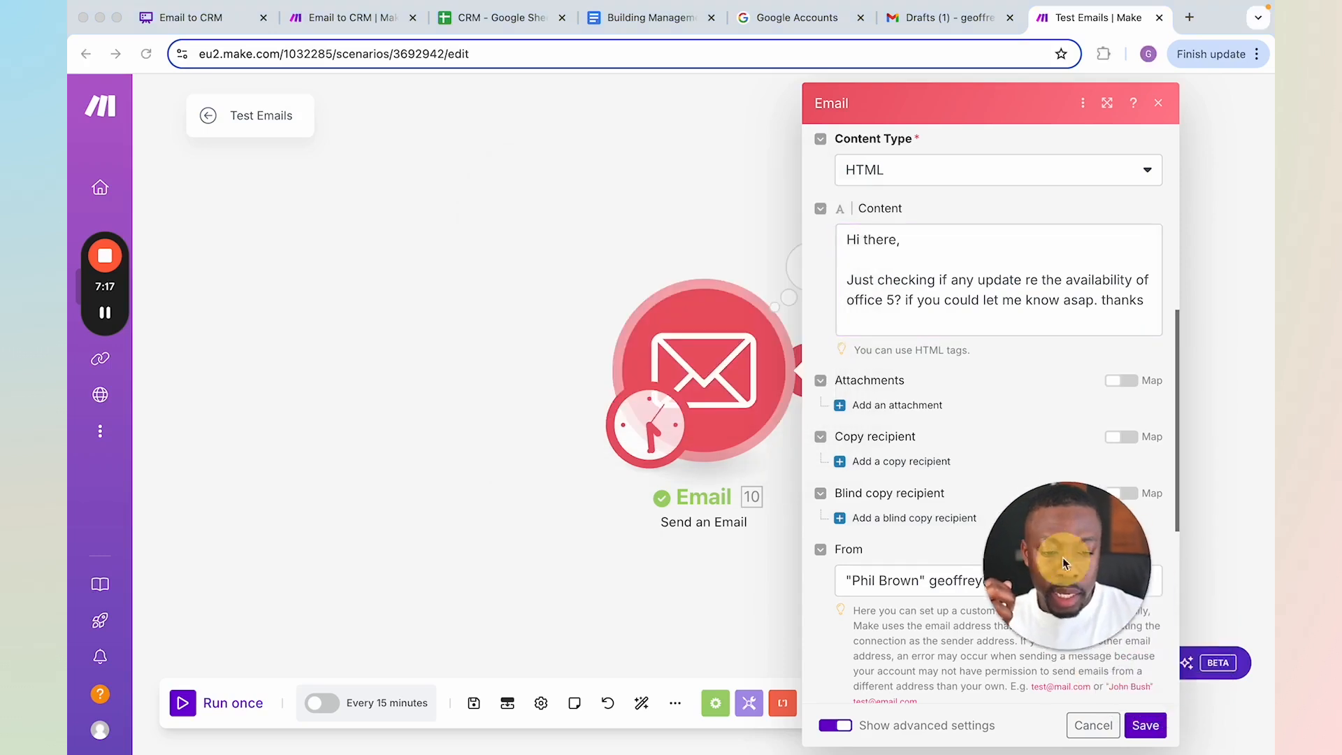
{"action": "left_click", "coordinate": [1143, 725]}
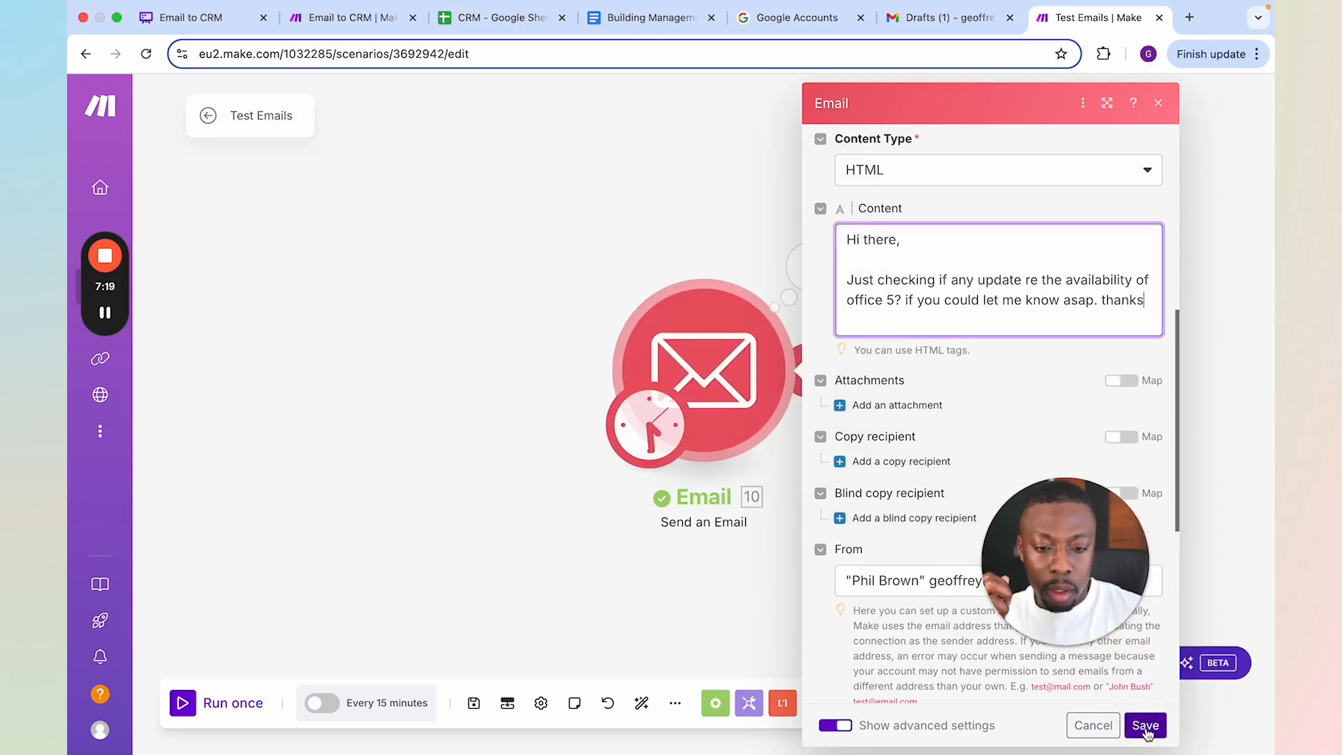
Change the test email's subject to "Follow up" and save the Email module
{"action": "mouse_move", "coordinate": [294, 665]}
{"action": "left_click", "coordinate": [704, 371]}
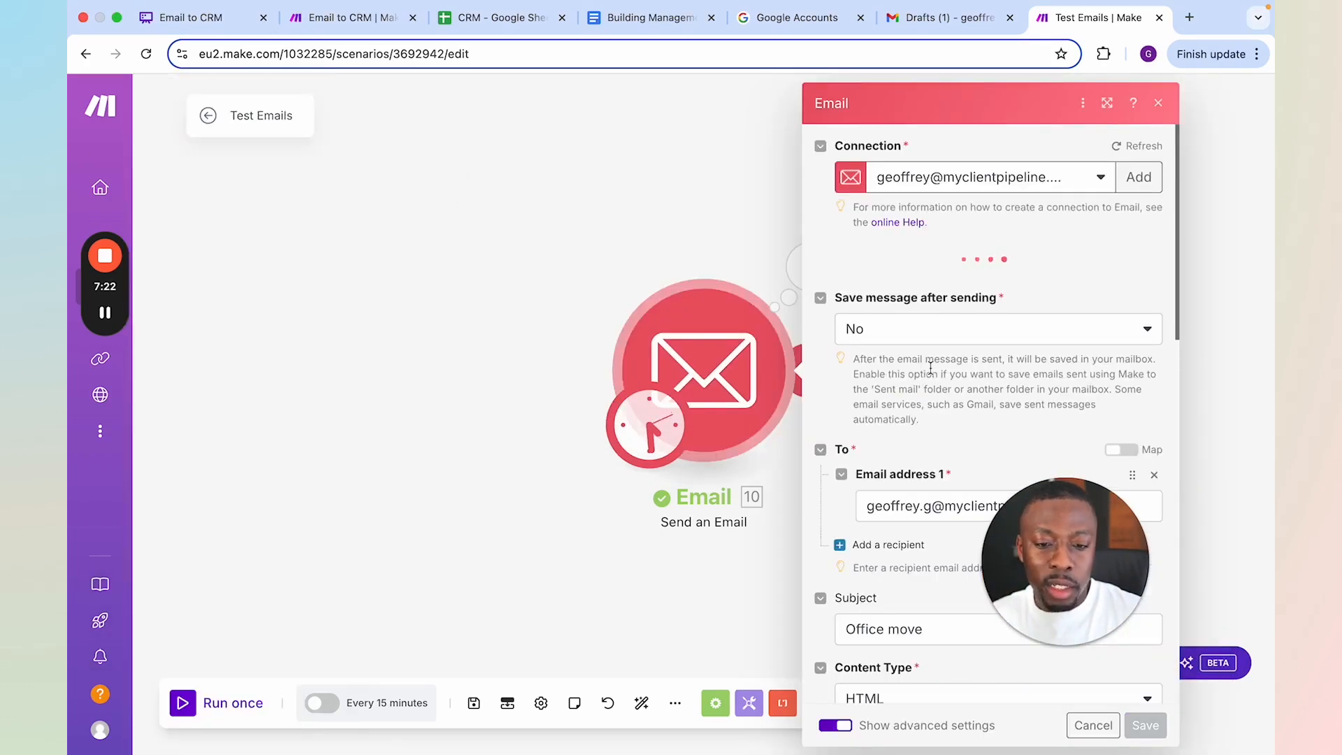
{"action": "scroll", "coordinate": [935, 399], "scroll_direction": "down", "scroll_amount": 3}
{"action": "triple_click", "coordinate": [905, 475]}
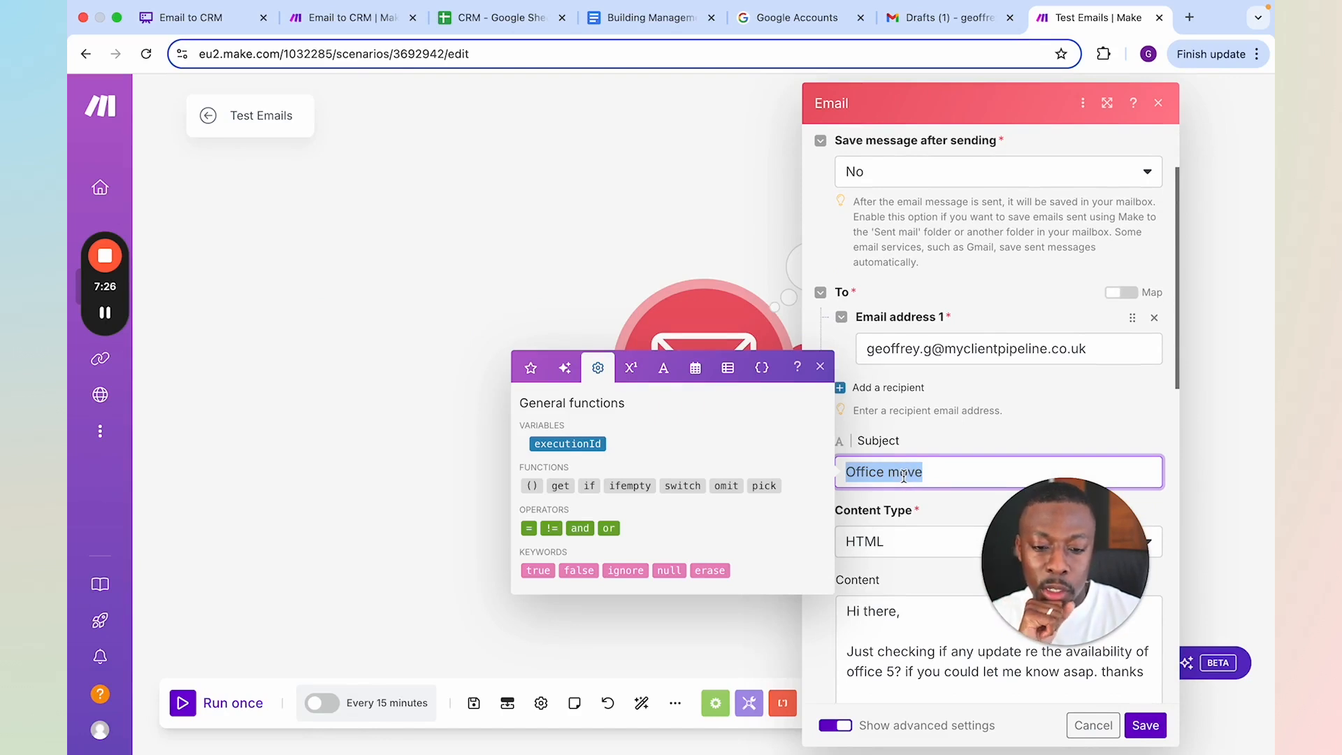
{"action": "type", "text": "Follow up"}
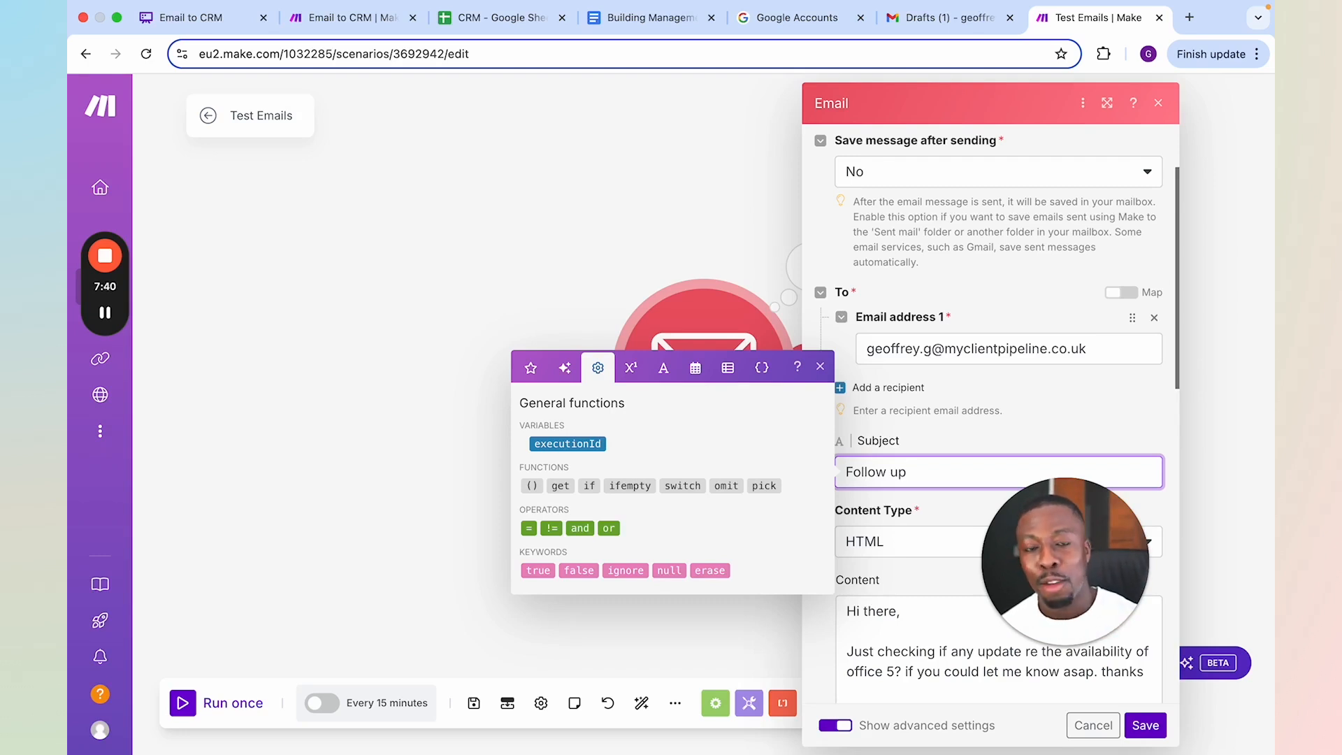
{"action": "left_click", "coordinate": [1147, 728]}
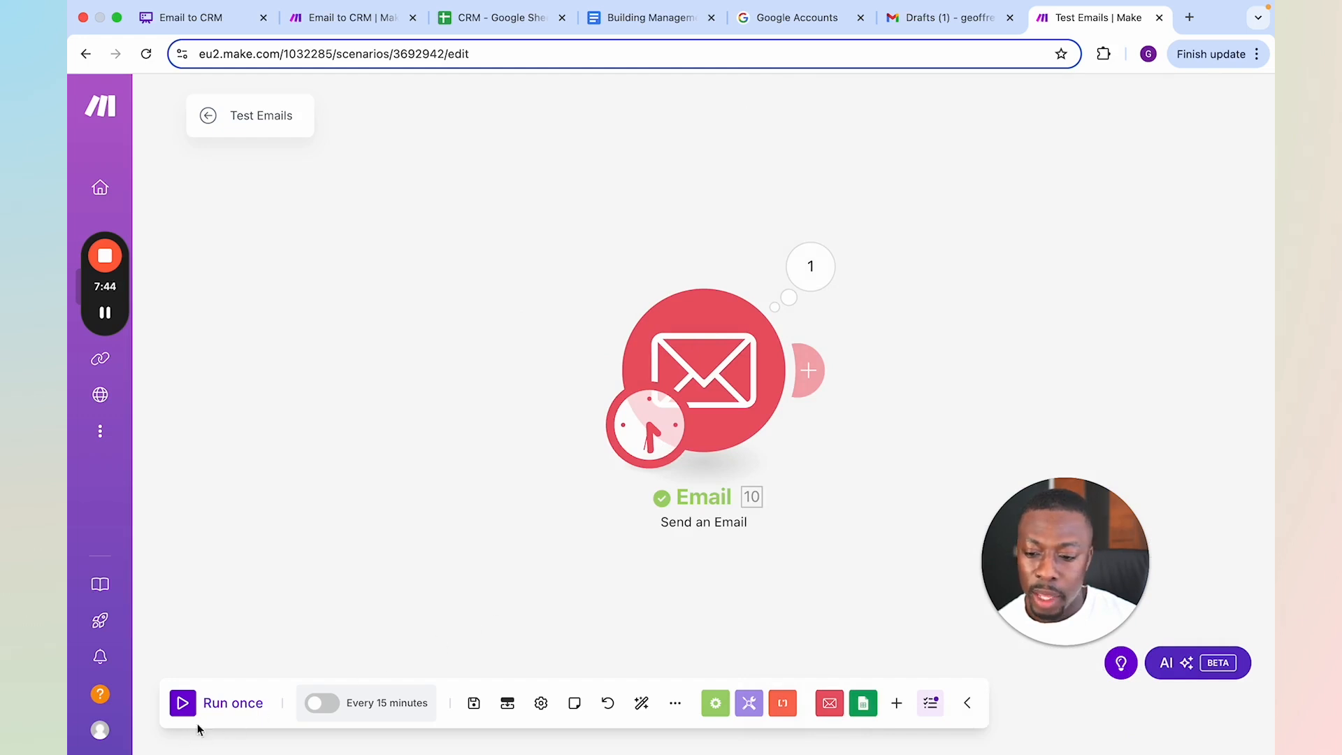
Run the Test Emails scenario once and check the Gmail inbox for the follow-up email
{"action": "left_click", "coordinate": [213, 702]}
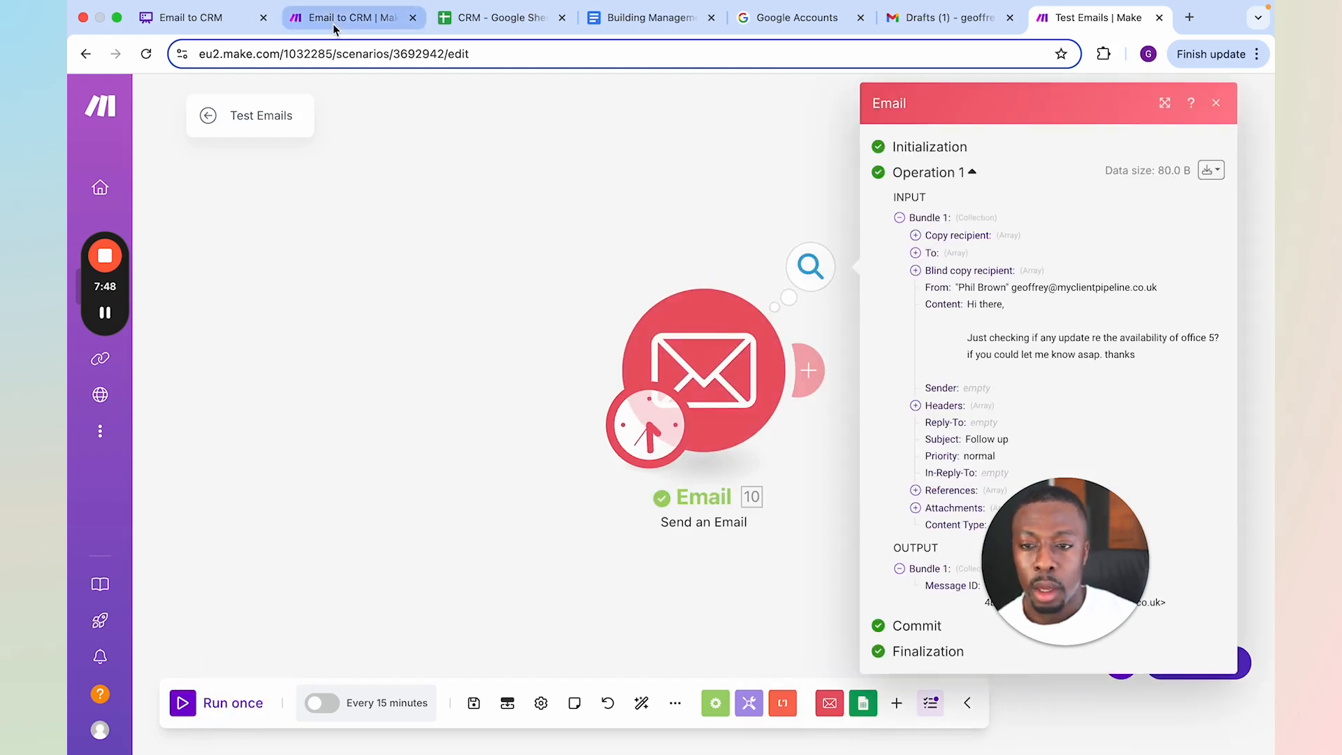
{"action": "left_click", "coordinate": [923, 24]}
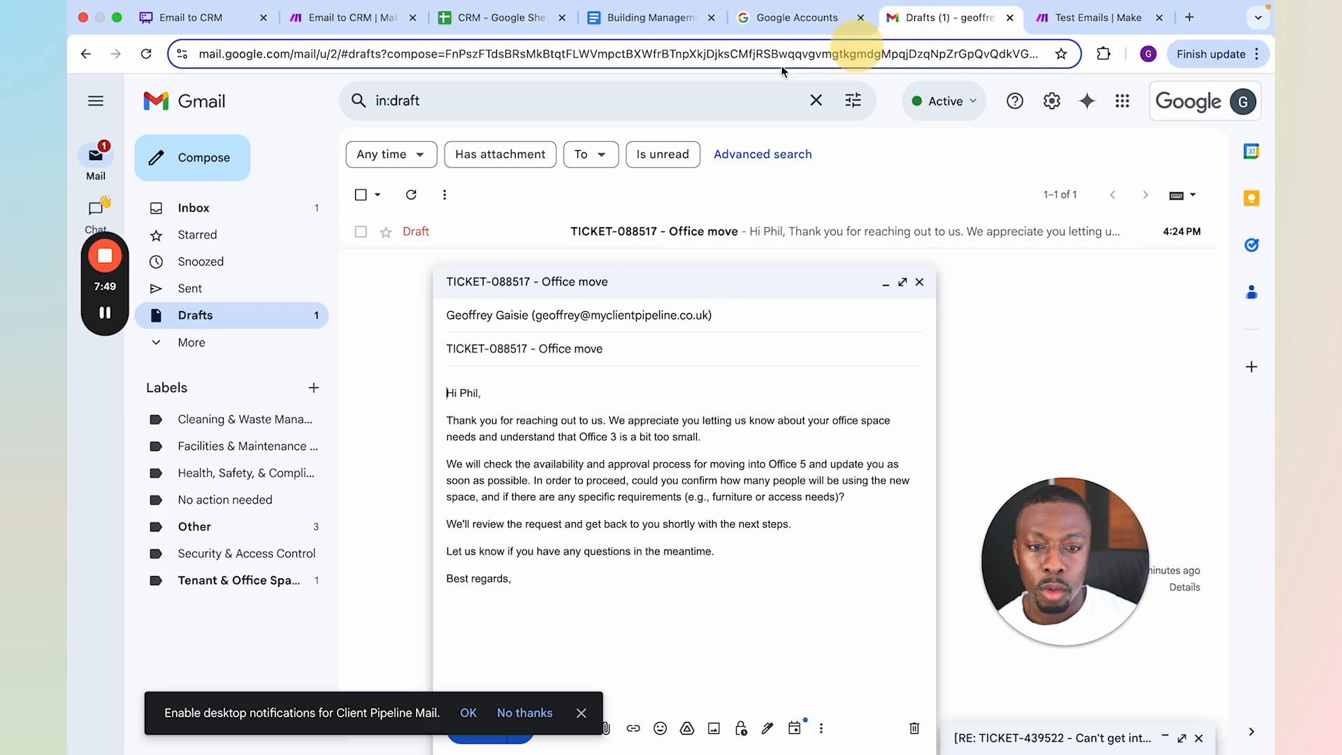
{"action": "left_click", "coordinate": [236, 216]}
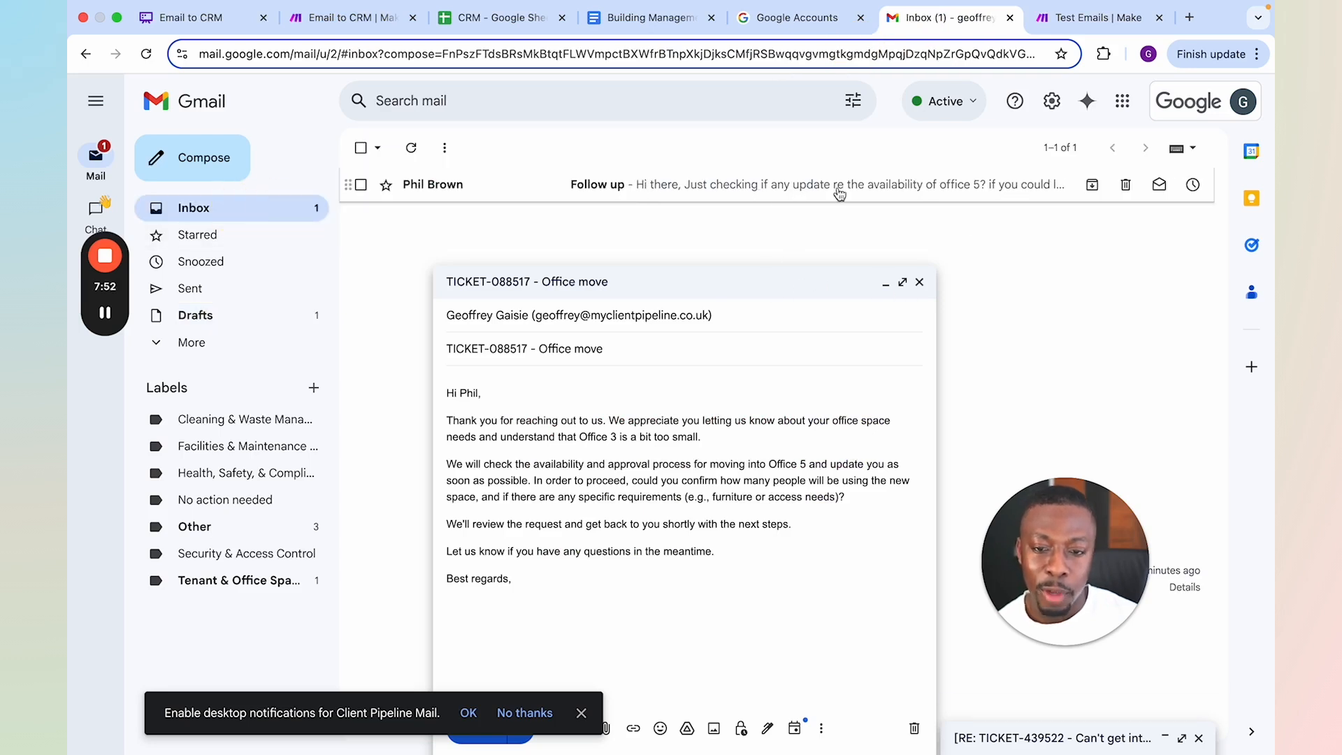
Switch to the Email to CRM scenario and follow its run through the routers and the matching-ticket branch
{"action": "left_click", "coordinate": [346, 18]}
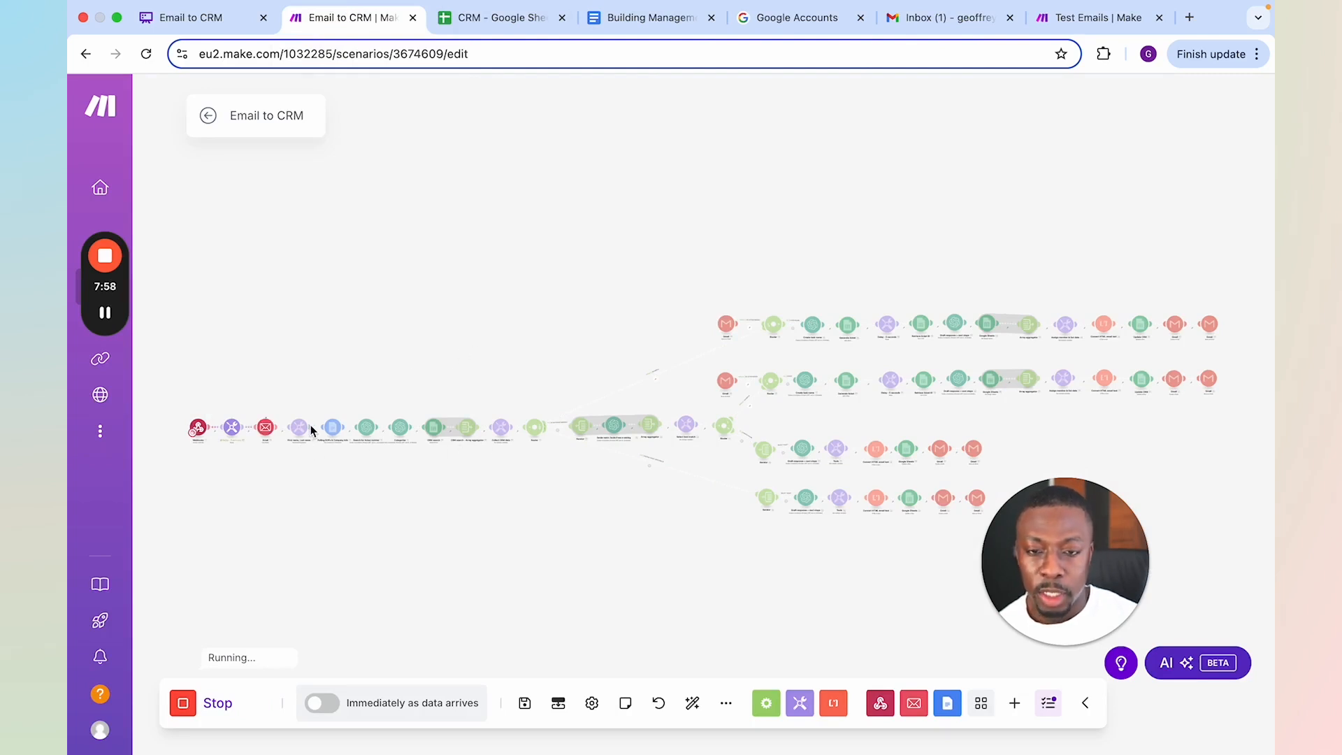
{"action": "scroll", "coordinate": [745, 392], "scroll_direction": "up", "scroll_amount": 3}
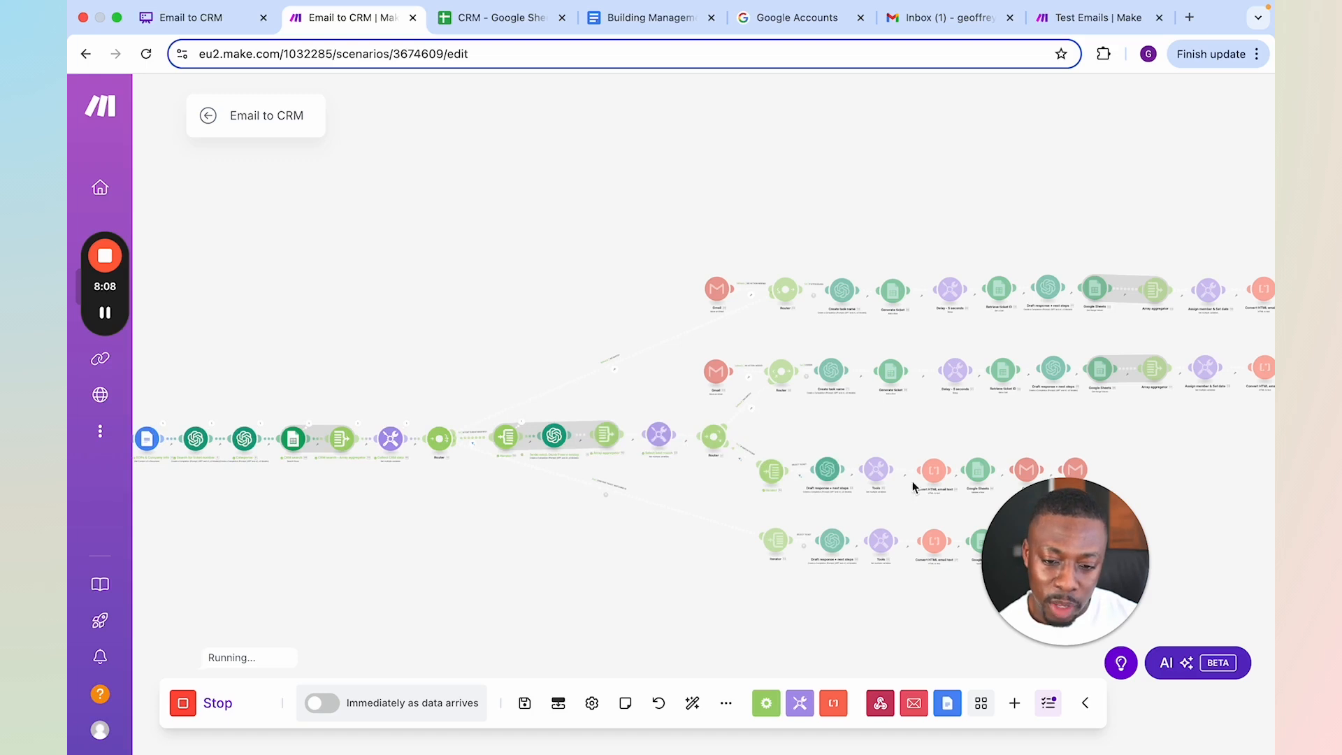
{"action": "scroll", "coordinate": [850, 470], "scroll_direction": "up", "scroll_amount": 5}
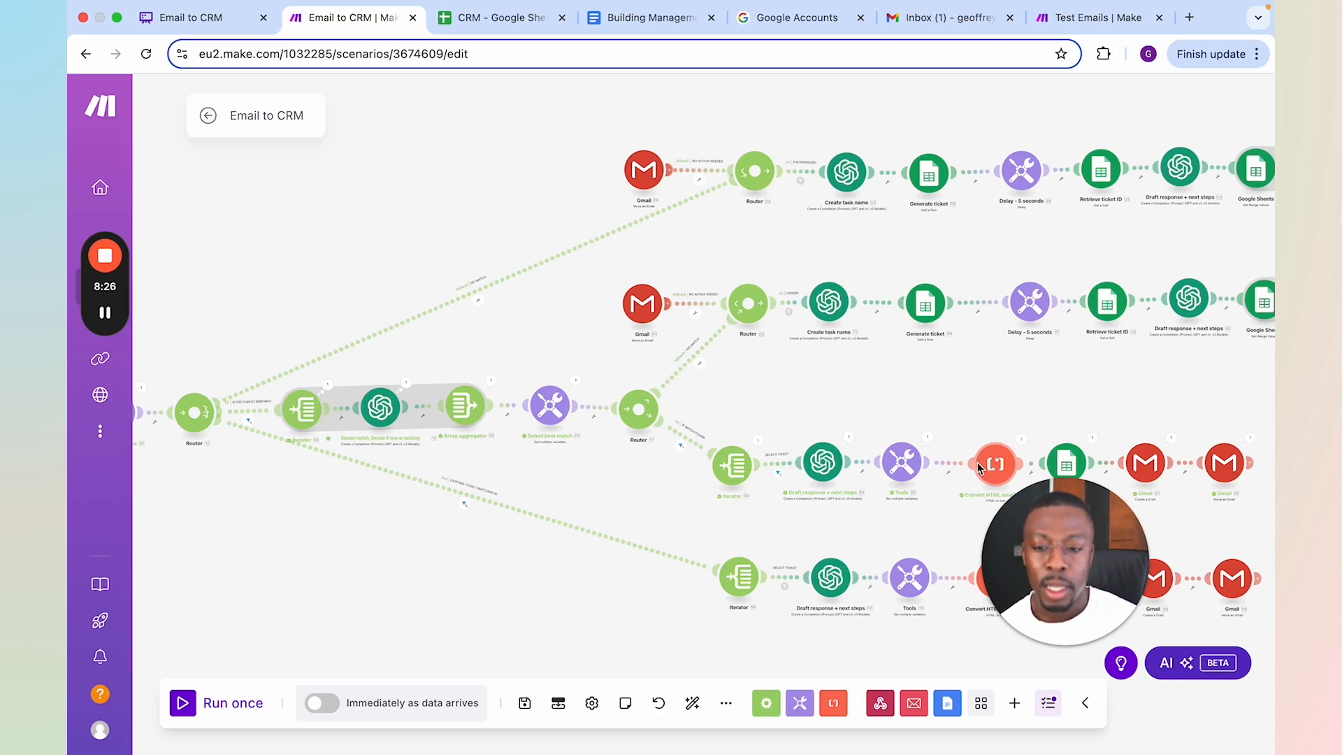
{"action": "left_click_drag", "start_coordinate": [585, 521], "coordinate": [542, 428]}
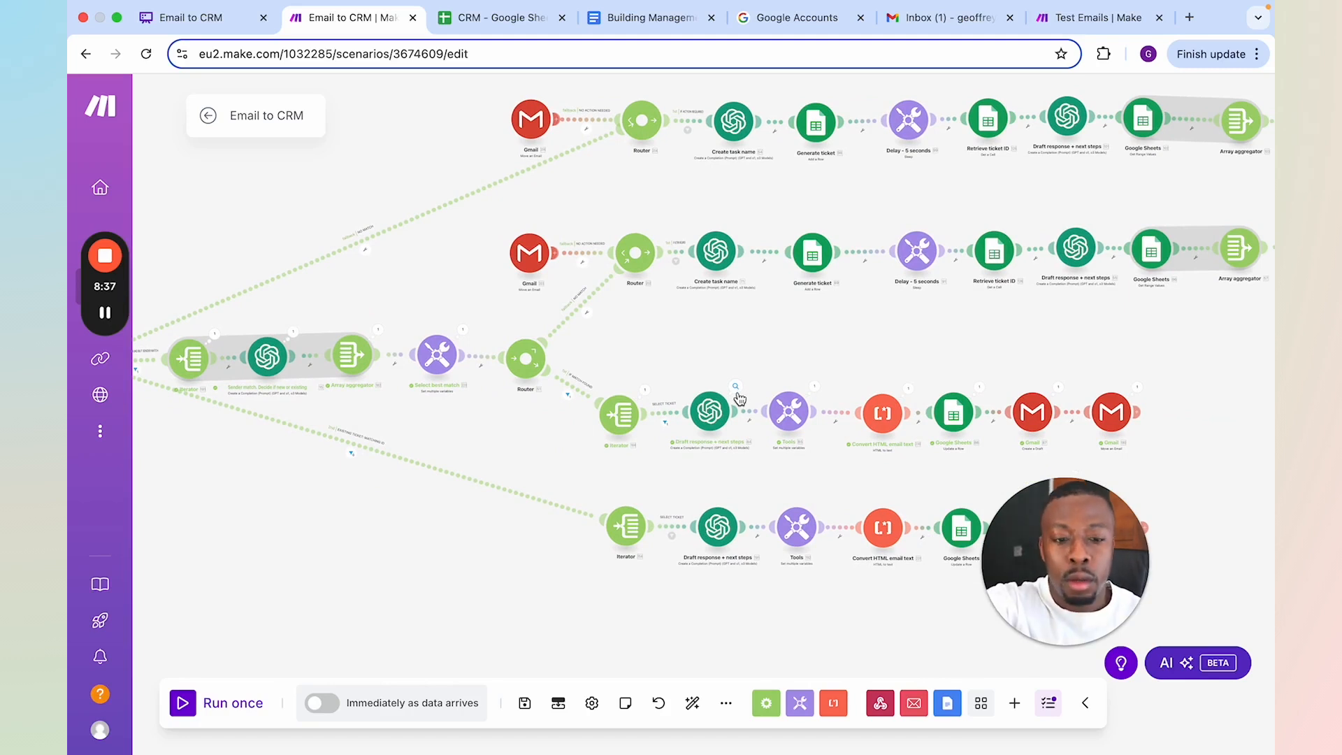
Inspect the "Draft response + next steps" module's output on the match-found branch, reading the updated notes, updated actions and draft response
{"action": "scroll", "coordinate": [779, 409], "scroll_direction": "up", "scroll_amount": 3}
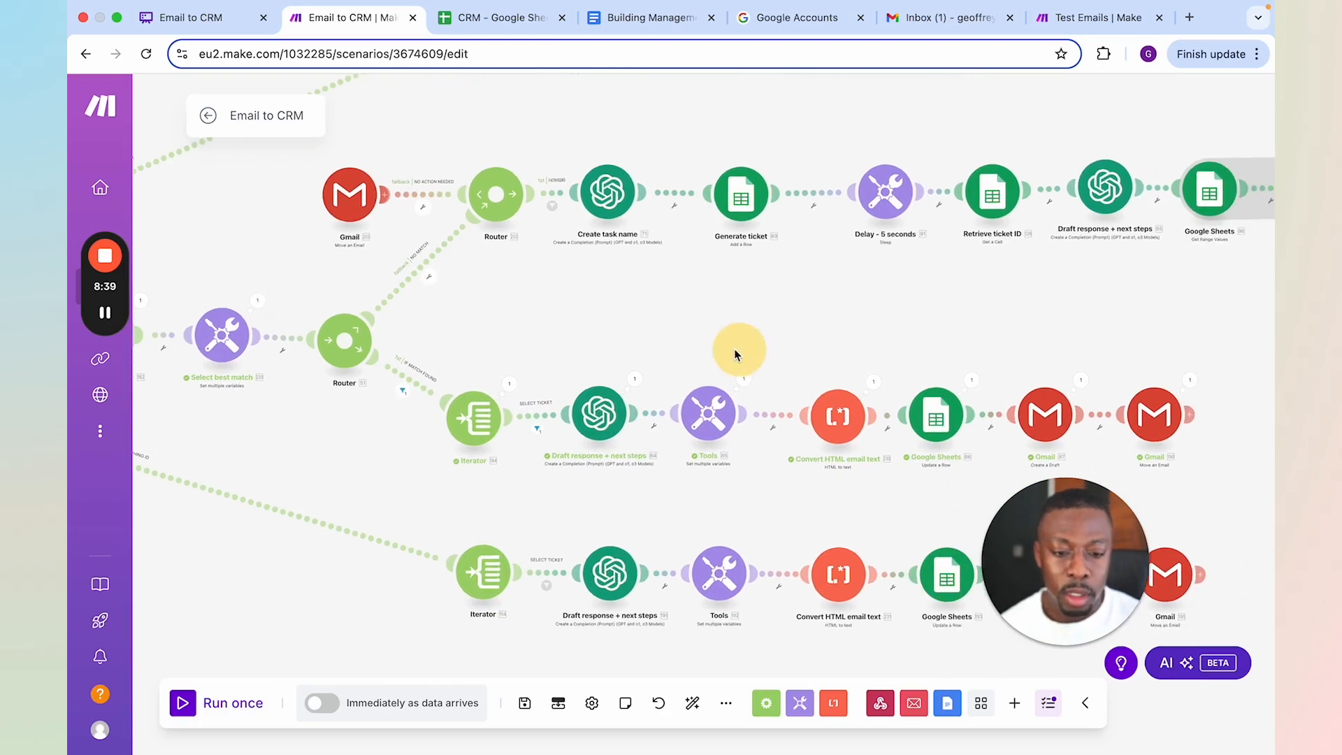
{"action": "left_click_drag", "start_coordinate": [734, 349], "coordinate": [725, 348]}
{"action": "left_click", "coordinate": [625, 378]}
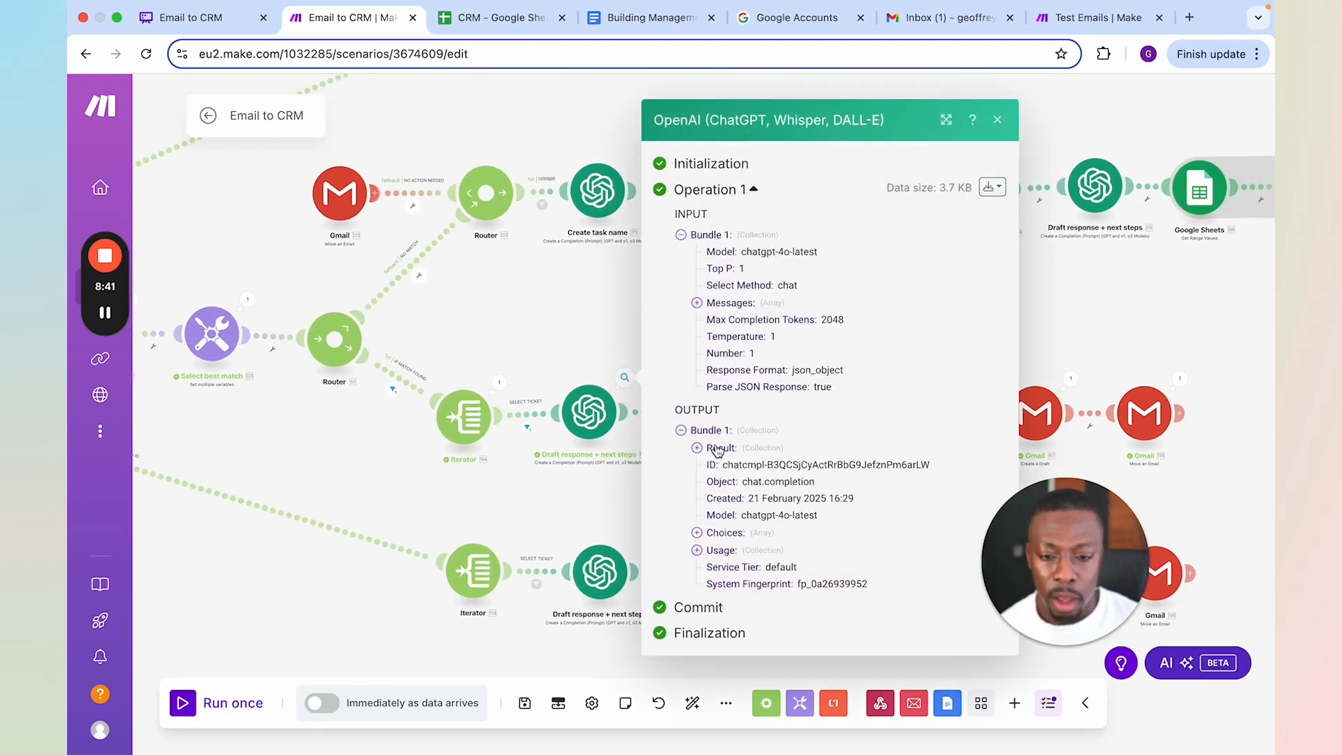
{"action": "left_click", "coordinate": [718, 451]}
{"action": "scroll", "coordinate": [836, 405], "scroll_direction": "down", "scroll_amount": 3}
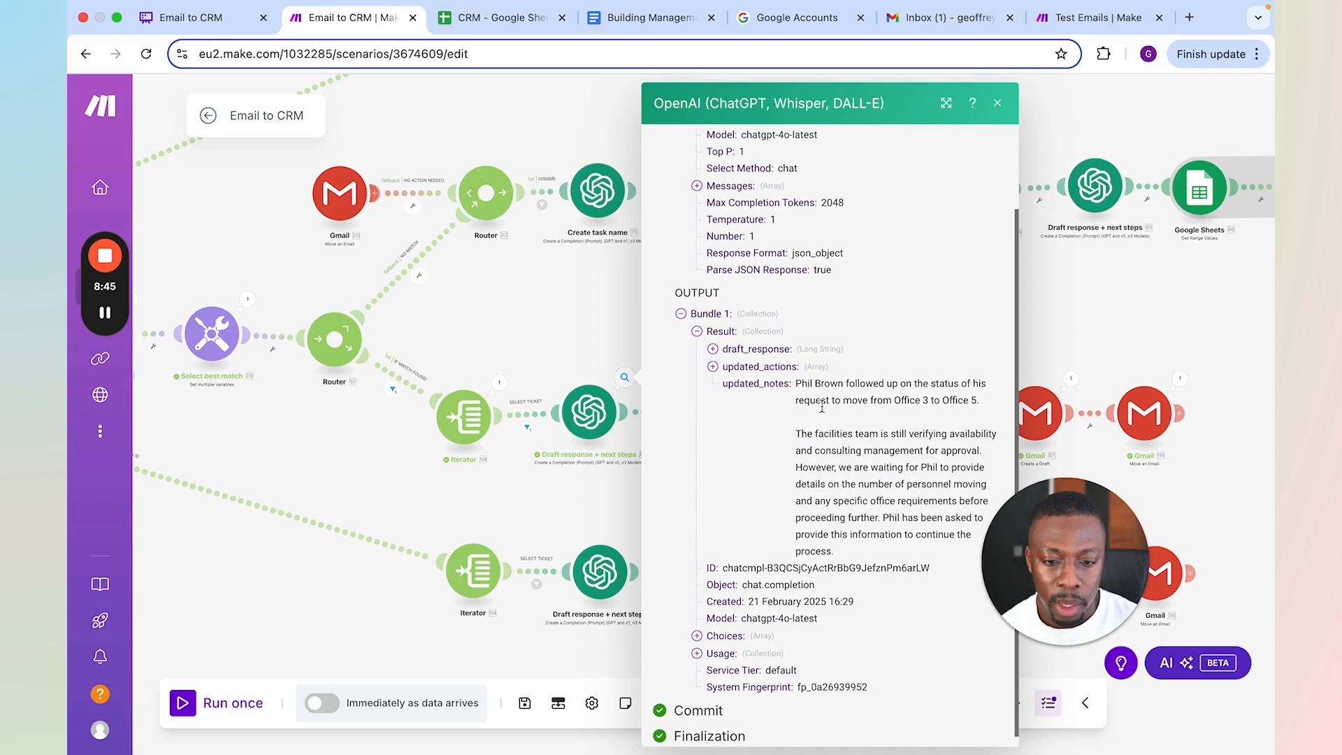
{"action": "left_click", "coordinate": [713, 366]}
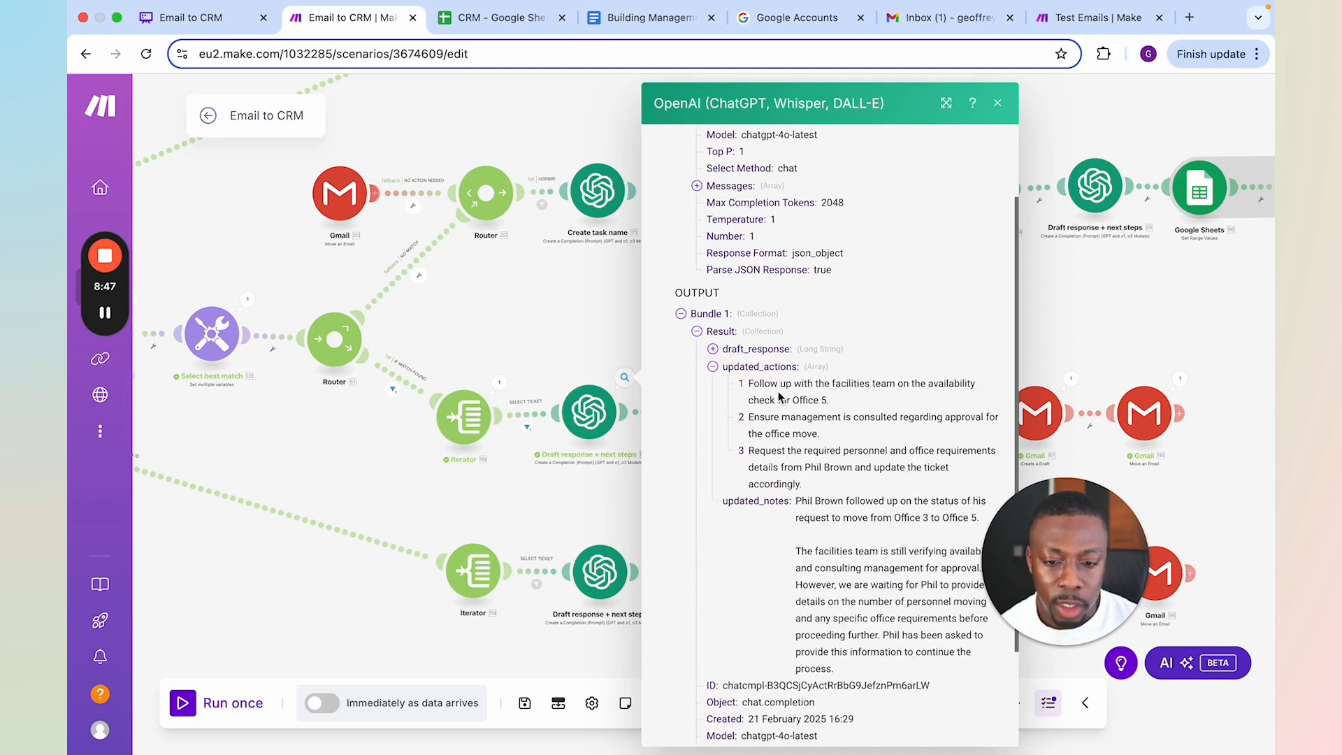
{"action": "left_click", "coordinate": [752, 348]}
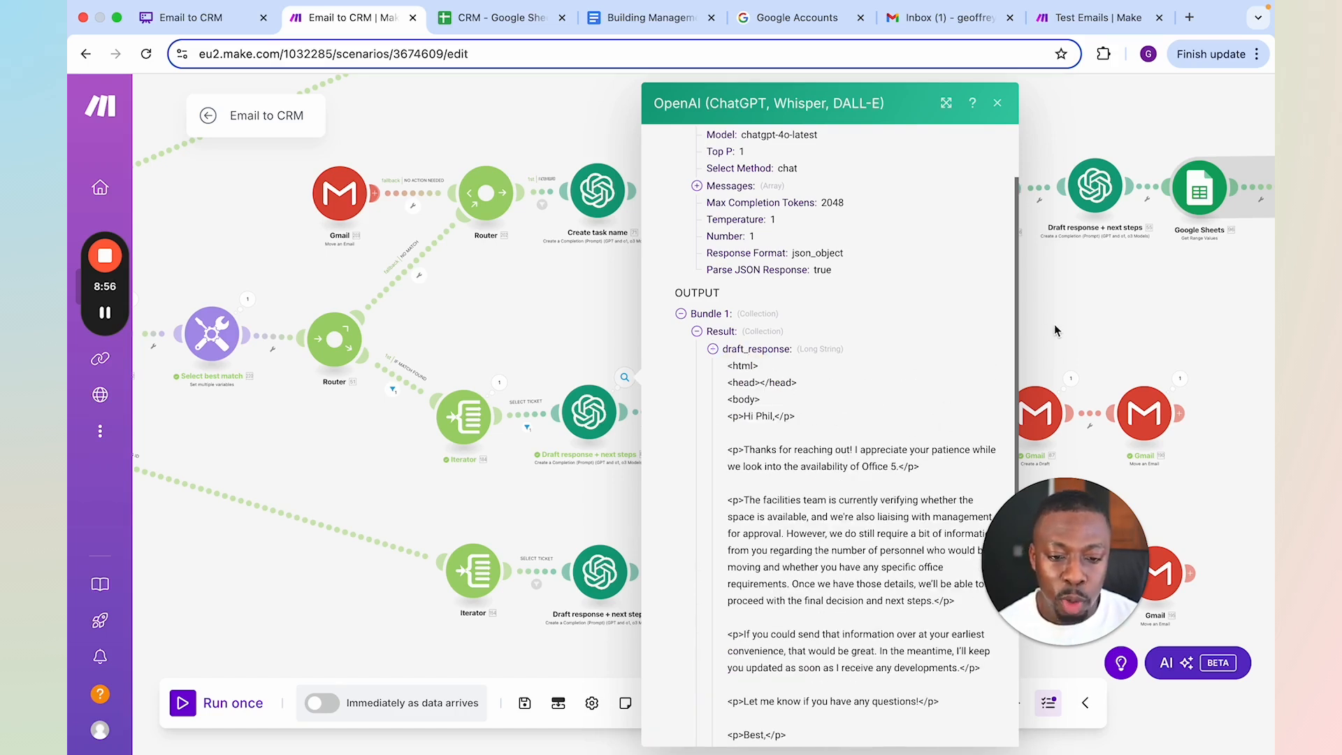
{"action": "left_click", "coordinate": [997, 103]}
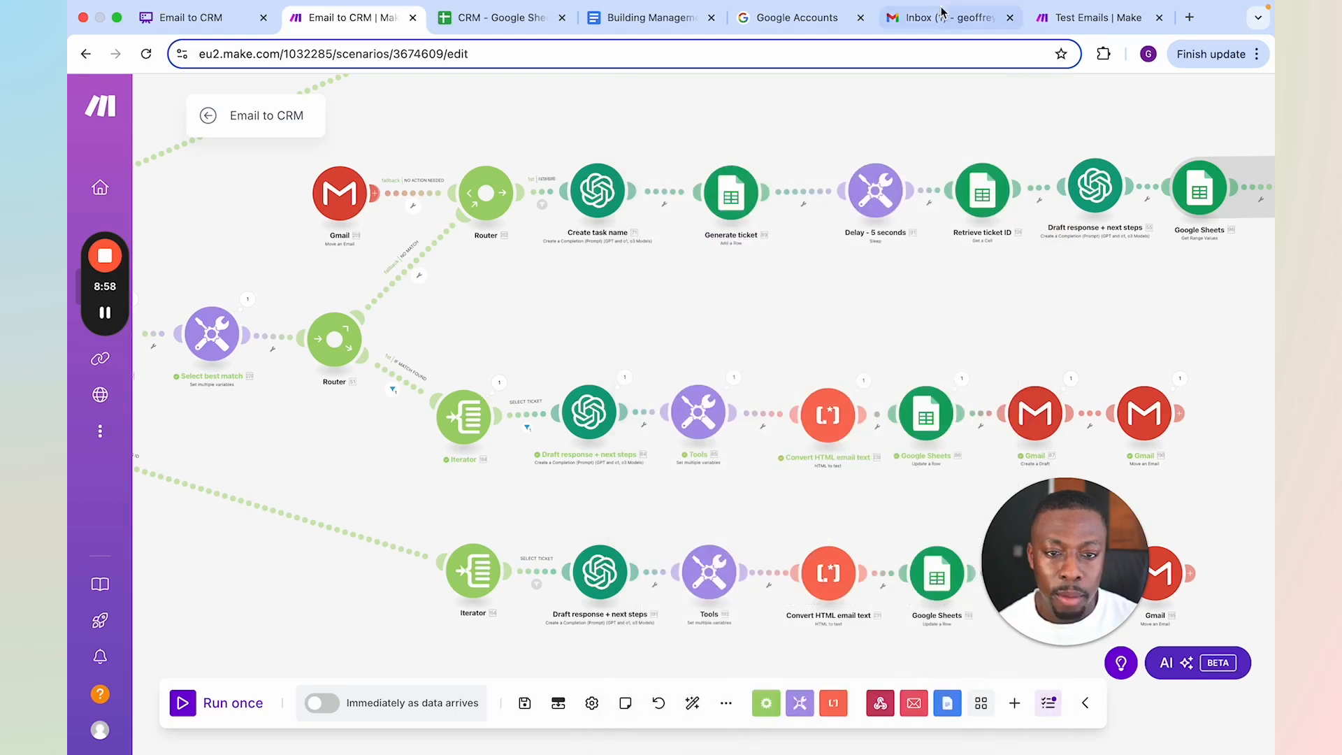
Switch to the Gmail drafts and read the reply "RE: TICKET-088517 - Office Relocation Request to Office 5", putting the other open draft out of the way
{"action": "left_click", "coordinate": [947, 18]}
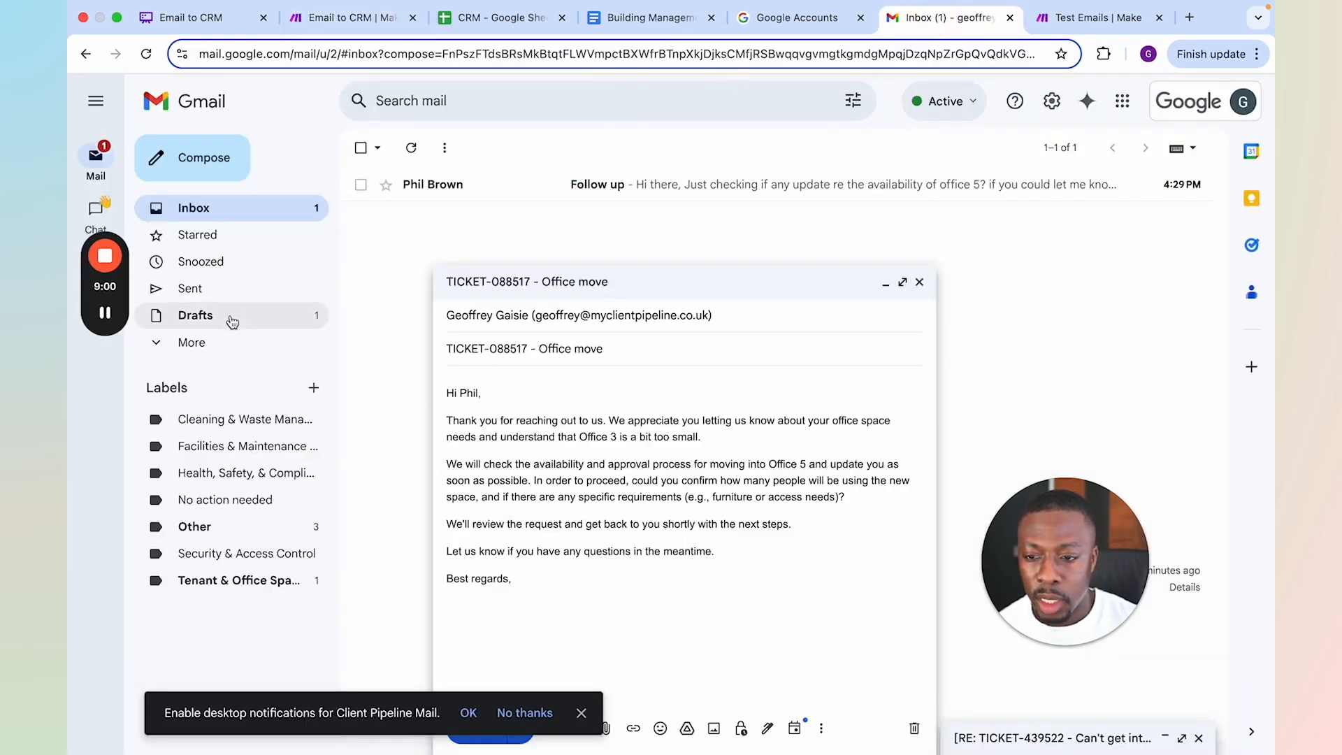
{"action": "left_click", "coordinate": [200, 316]}
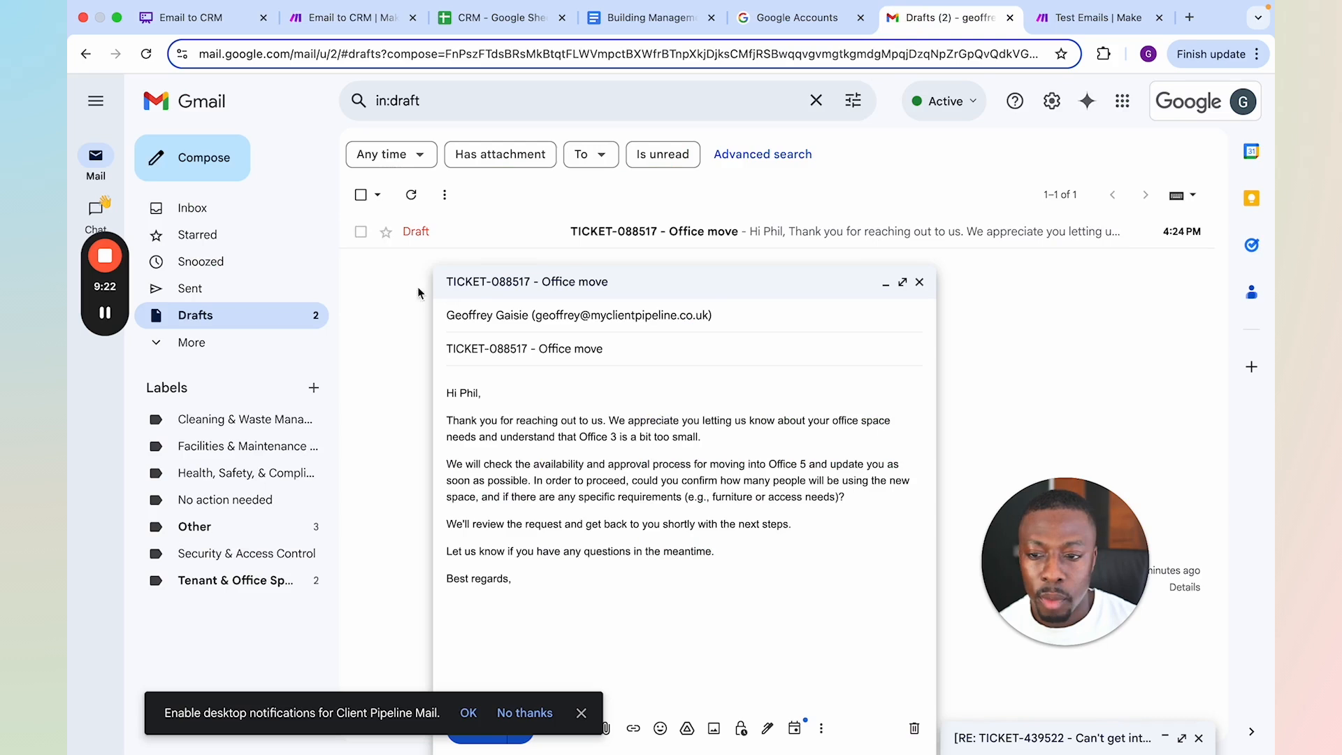
{"action": "left_click", "coordinate": [204, 316]}
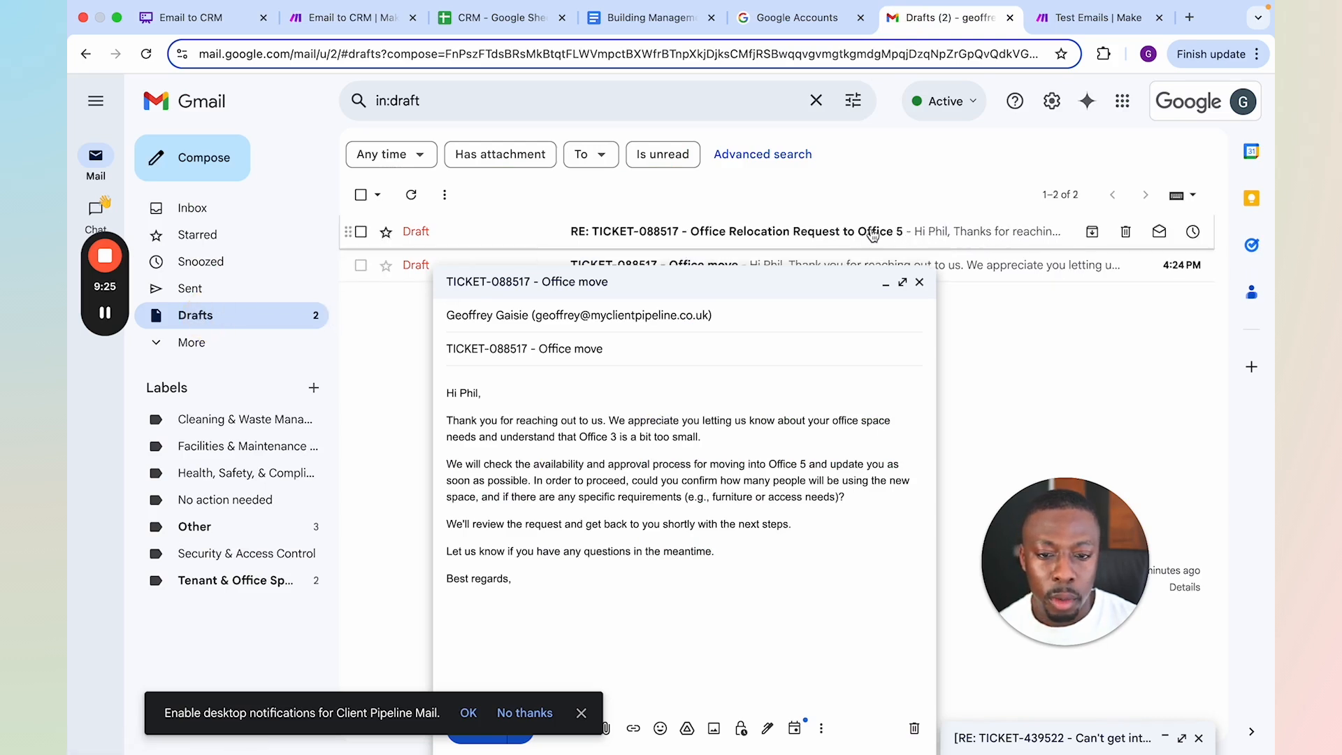
{"action": "left_click", "coordinate": [811, 231]}
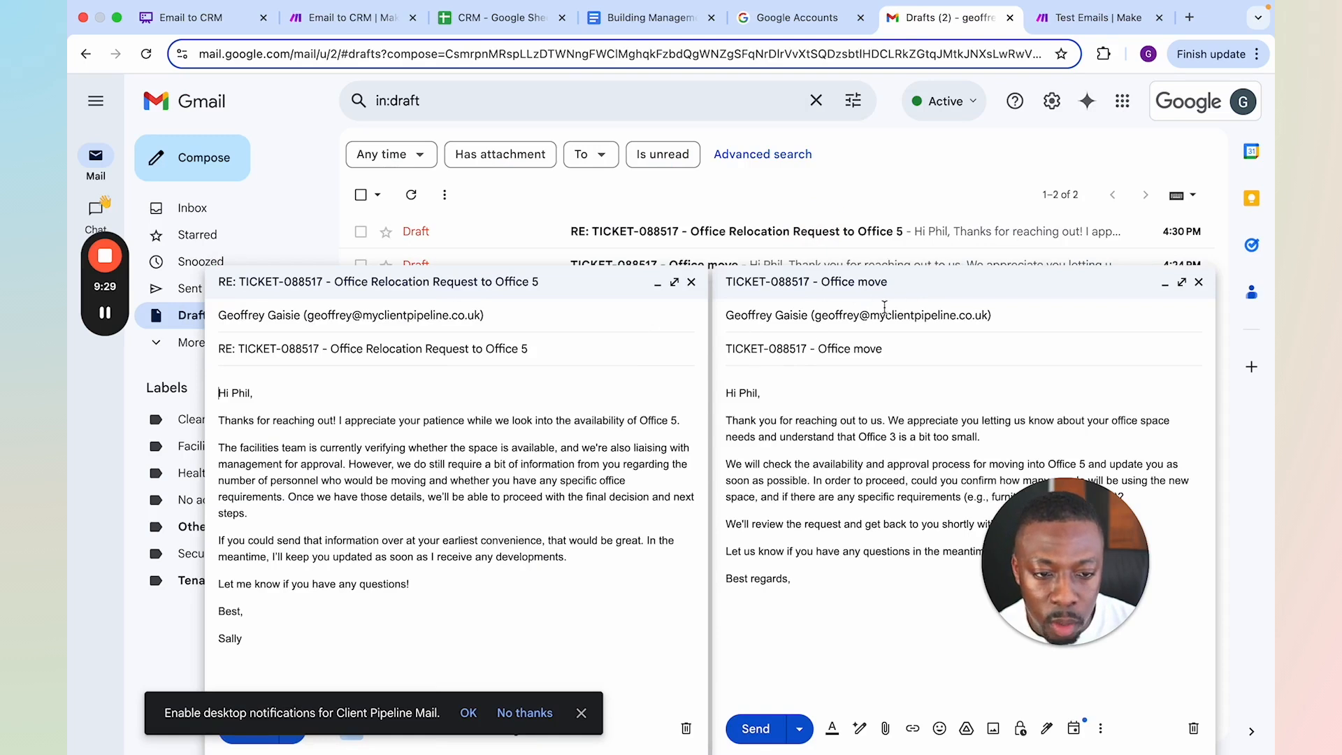
{"action": "left_click", "coordinate": [697, 284]}
{"action": "left_click", "coordinate": [1199, 282]}
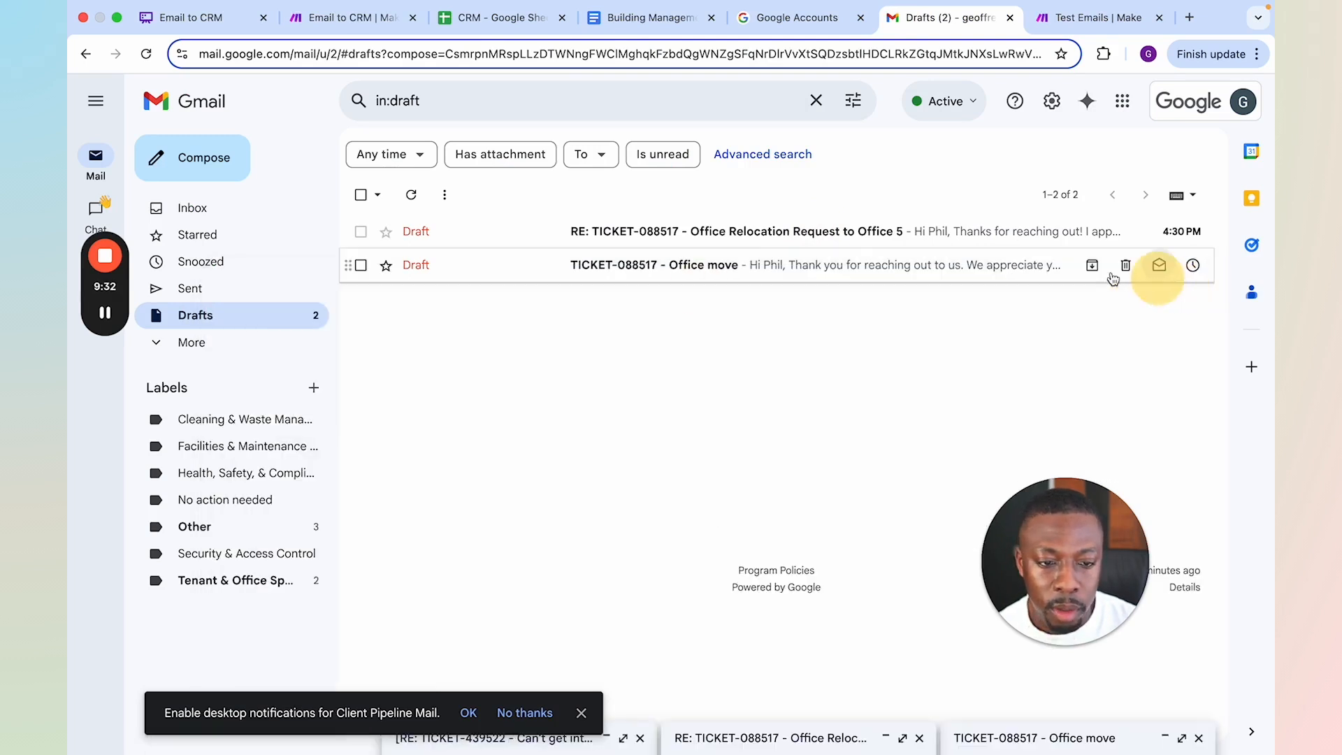
{"action": "left_click", "coordinate": [698, 232]}
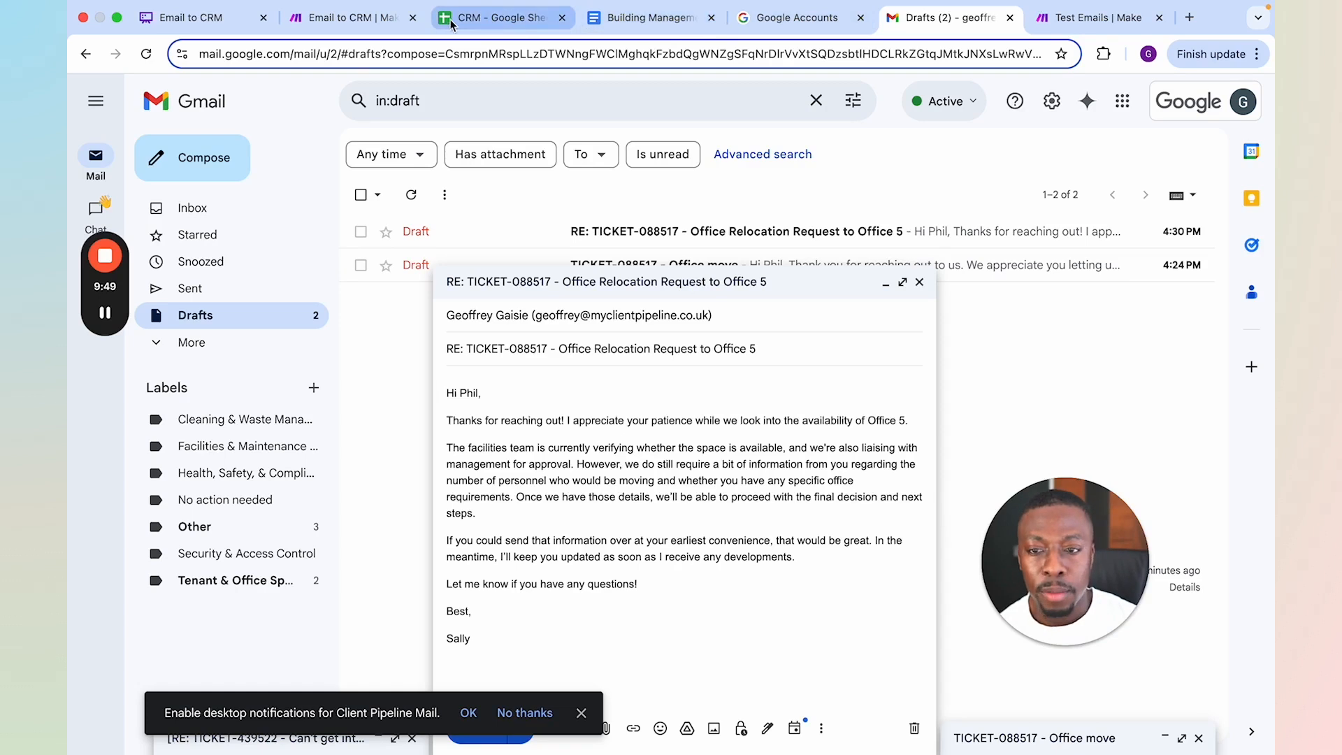
Return to the Email to CRM scenario and examine the first router's branches and the sender-match modules after it
{"action": "left_click", "coordinate": [364, 18]}
{"action": "left_click_drag", "start_coordinate": [602, 262], "coordinate": [922, 251]}
{"action": "left_click_drag", "start_coordinate": [517, 382], "coordinate": [871, 362]}
{"action": "left_click_drag", "start_coordinate": [440, 470], "coordinate": [492, 568]}
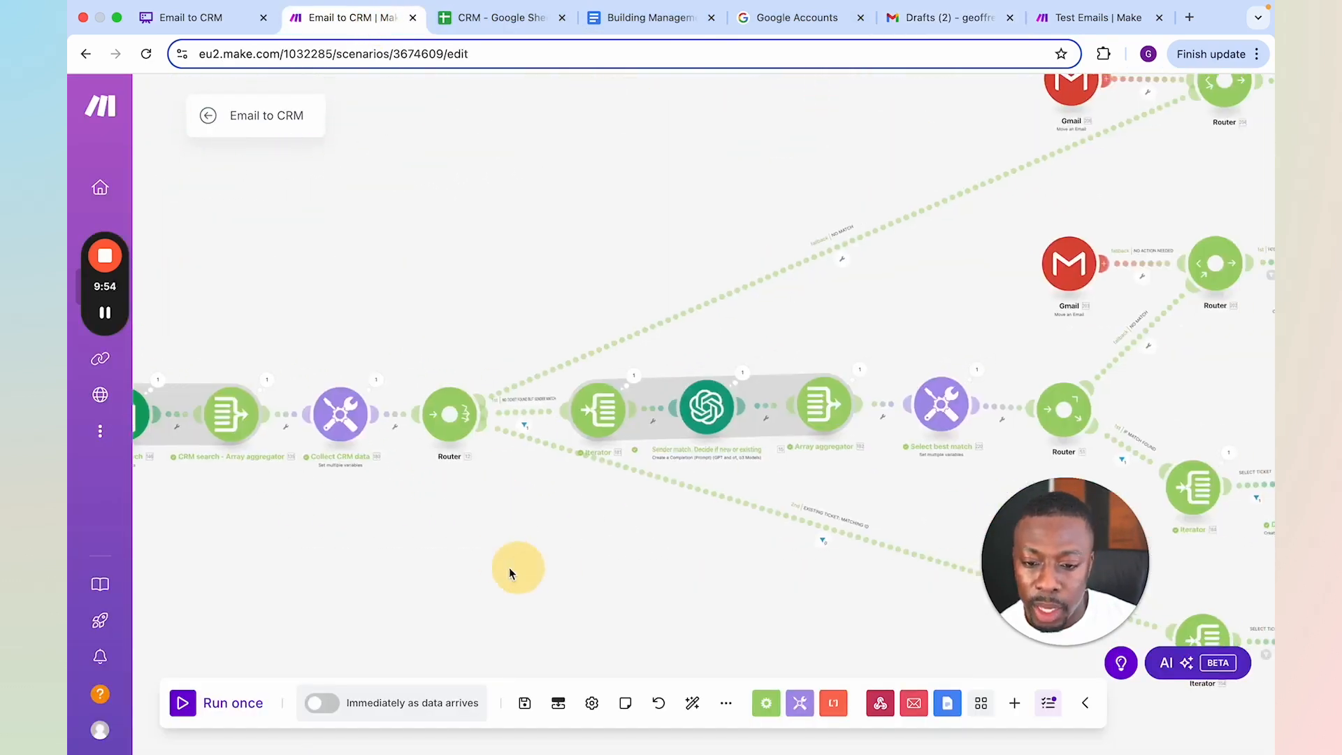
{"action": "scroll", "coordinate": [538, 427], "scroll_direction": "up", "scroll_amount": 3}
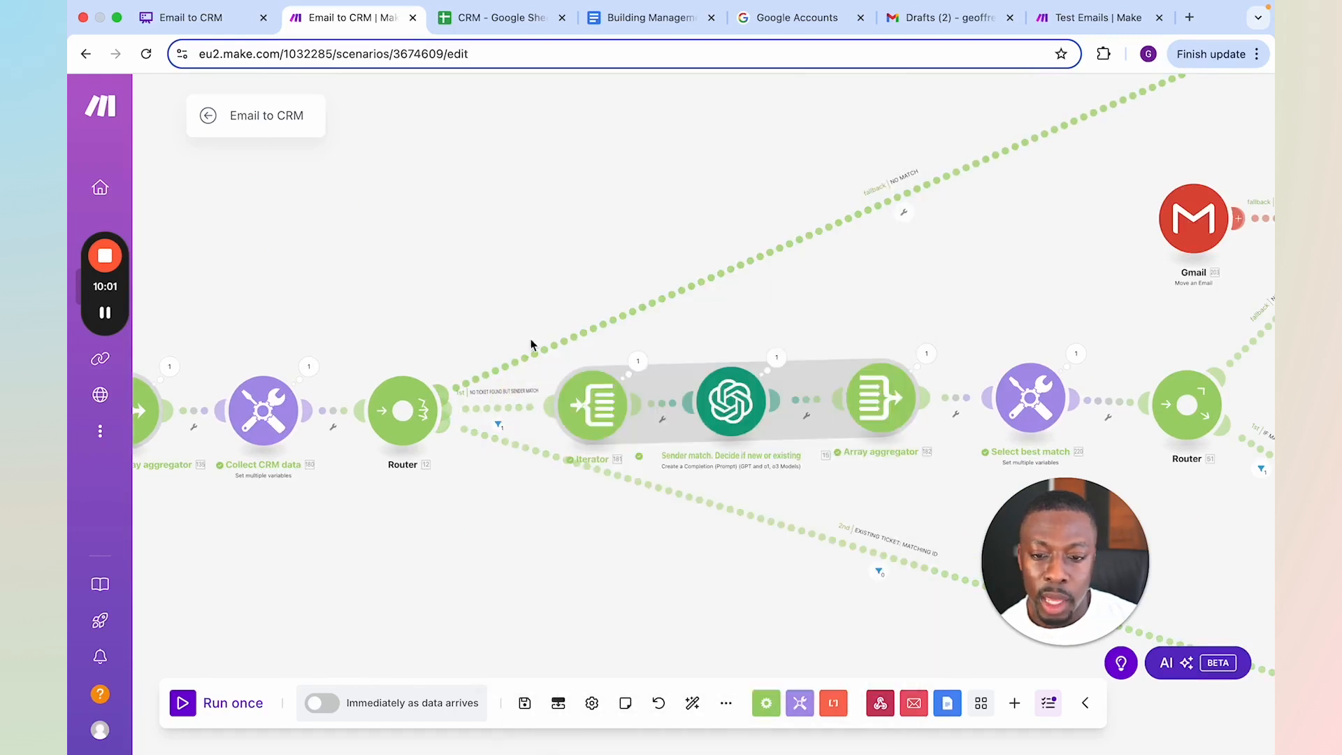
Examine the first router's no-match fallback route alongside its sender-match and existing-ticket routes
{"action": "left_click", "coordinate": [906, 219]}
{"action": "left_click", "coordinate": [748, 214]}
{"action": "left_click", "coordinate": [882, 207]}
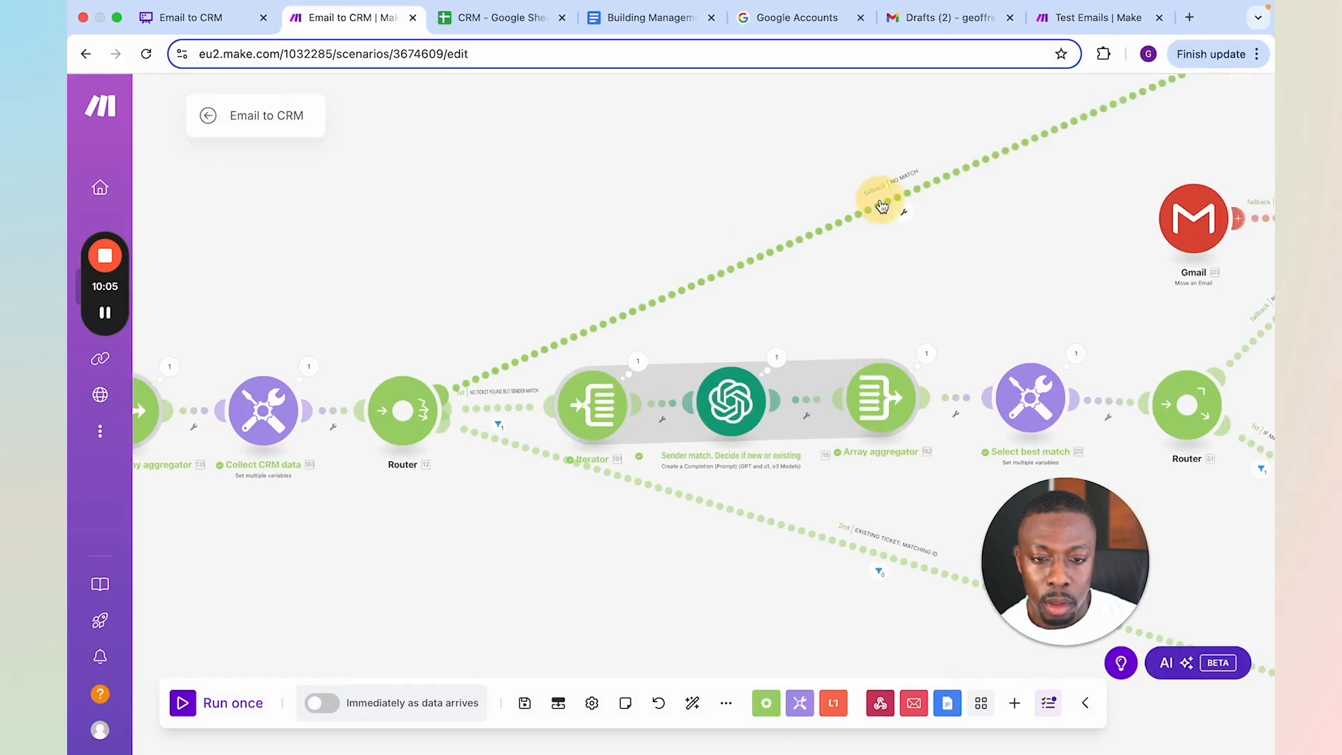
{"action": "left_click_drag", "start_coordinate": [832, 346], "coordinate": [743, 331]}
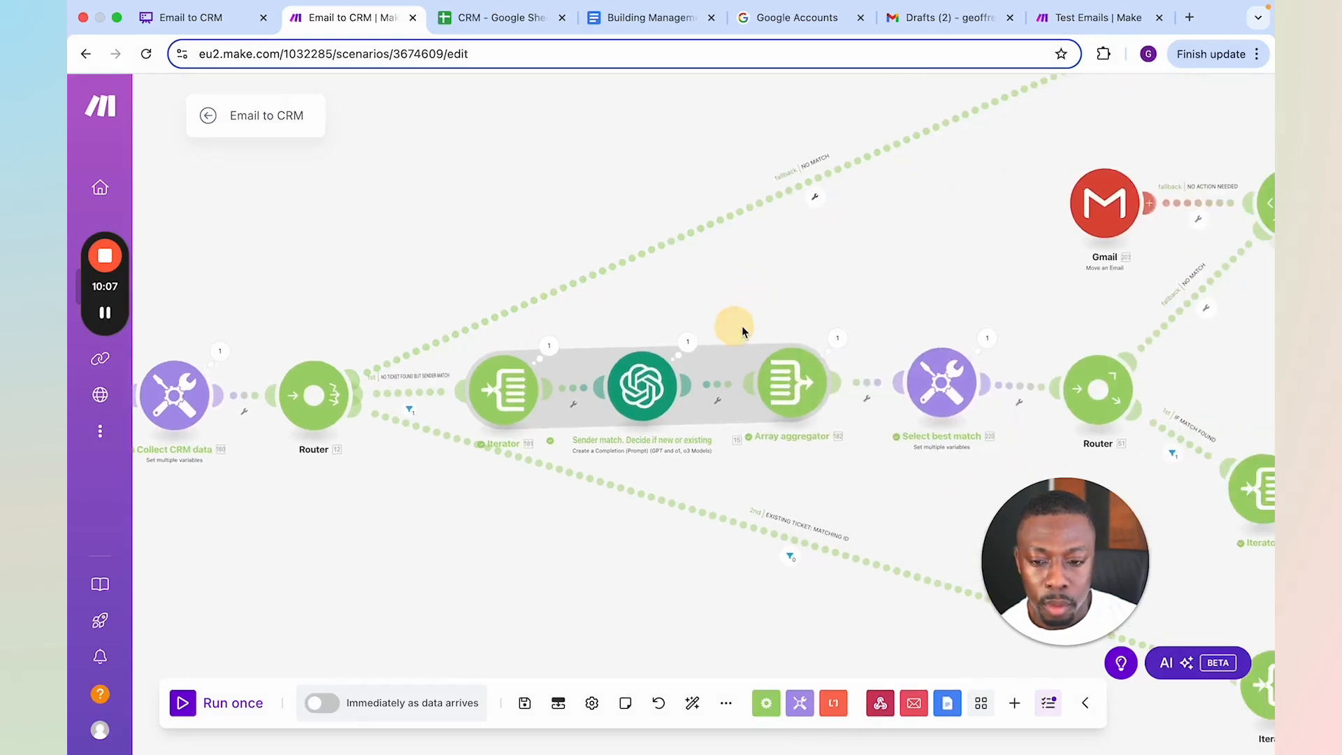
{"action": "left_click_drag", "start_coordinate": [880, 261], "coordinate": [929, 328]}
{"action": "scroll", "coordinate": [497, 346], "scroll_direction": "up", "scroll_amount": 1}
{"action": "scroll", "coordinate": [497, 345], "scroll_direction": "down", "scroll_amount": 1}
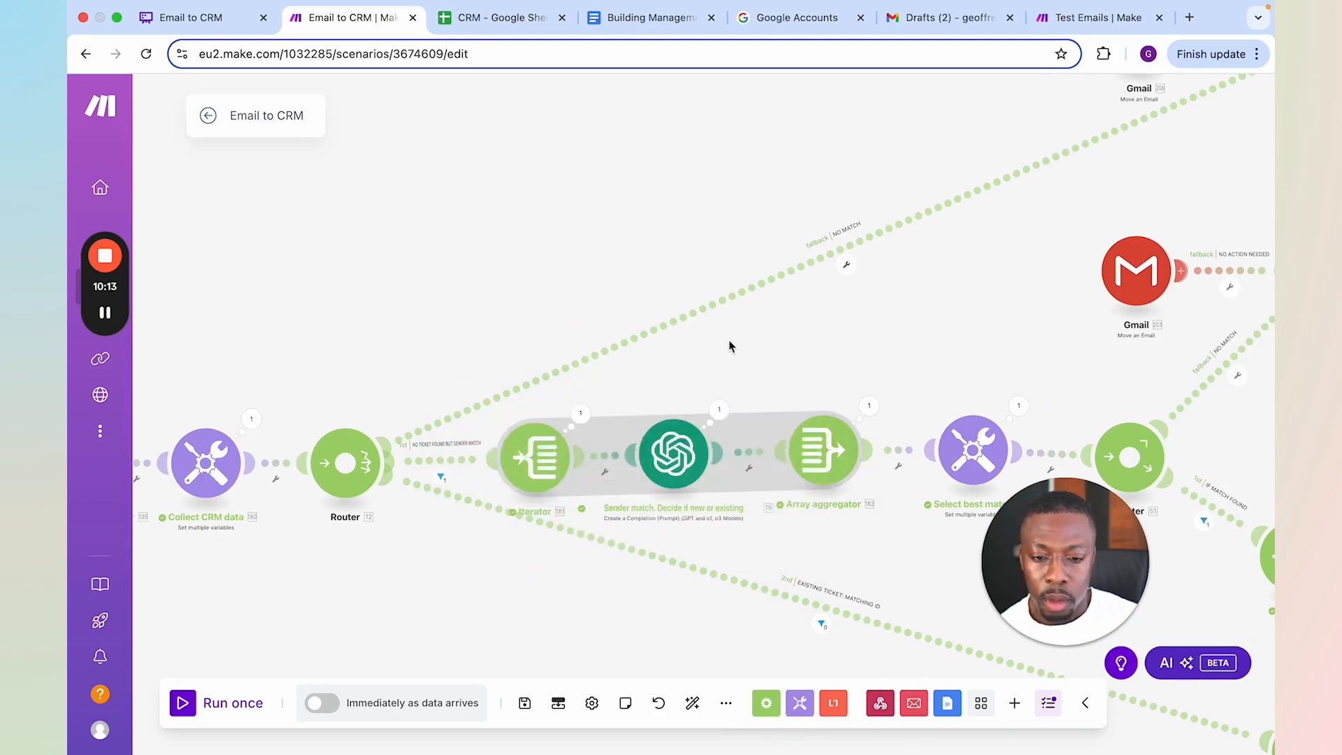
{"action": "scroll", "coordinate": [526, 323], "scroll_direction": "down", "scroll_amount": 3}
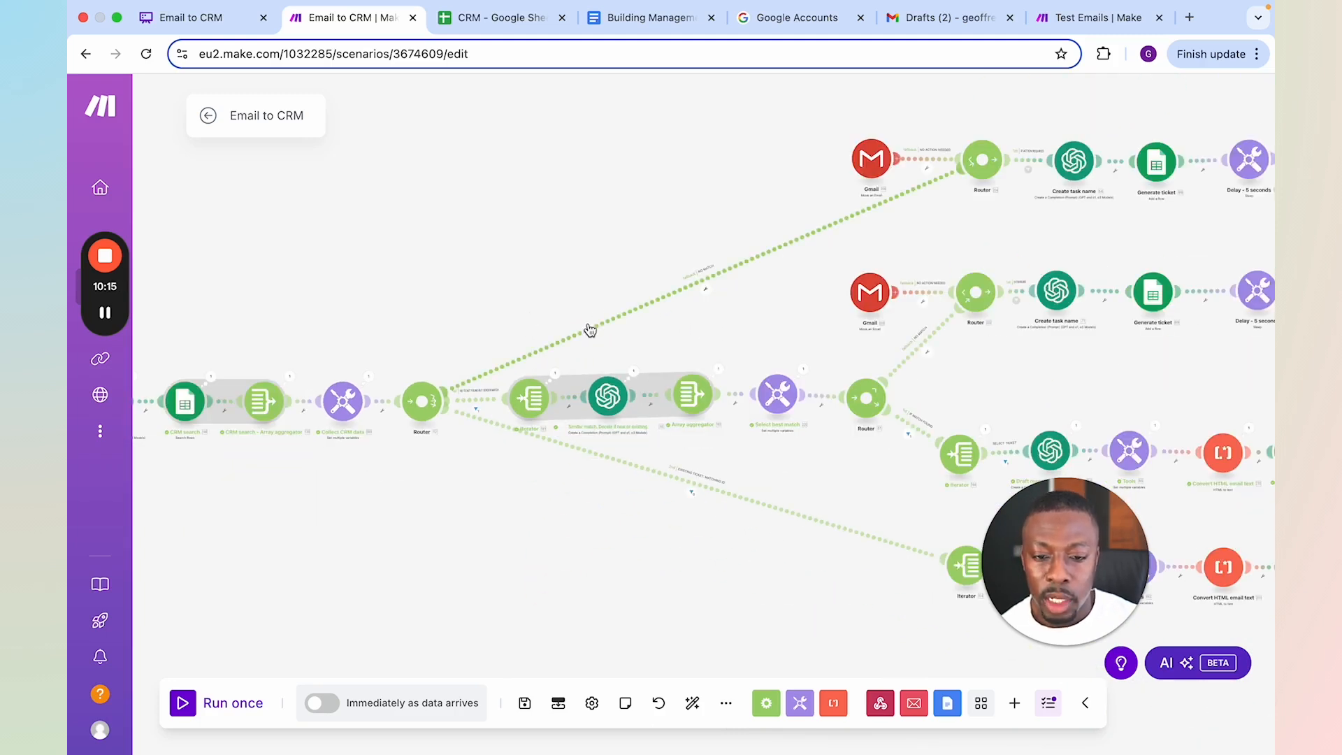
Inspect the filter conditions on the "No ticket found but sender match" route and close the inspector
{"action": "scroll", "coordinate": [687, 342], "scroll_direction": "up", "scroll_amount": 2}
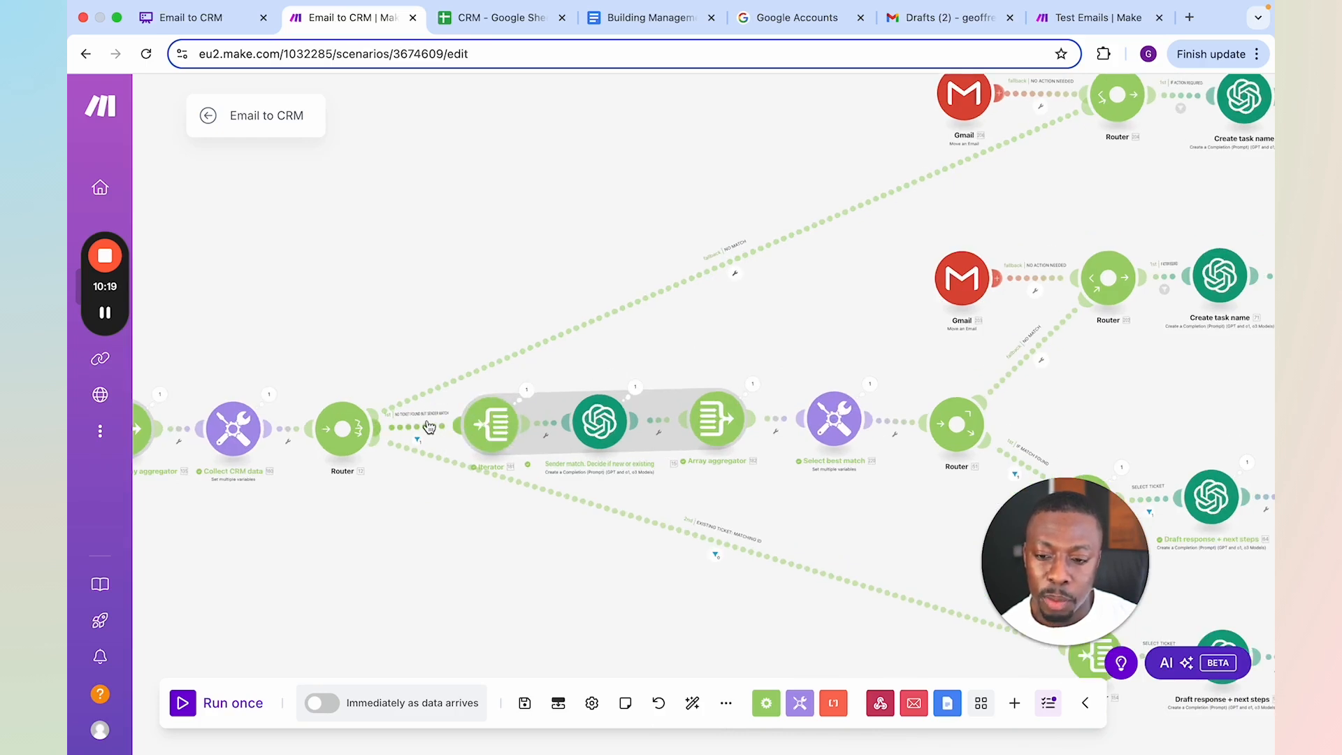
{"action": "left_click", "coordinate": [418, 441]}
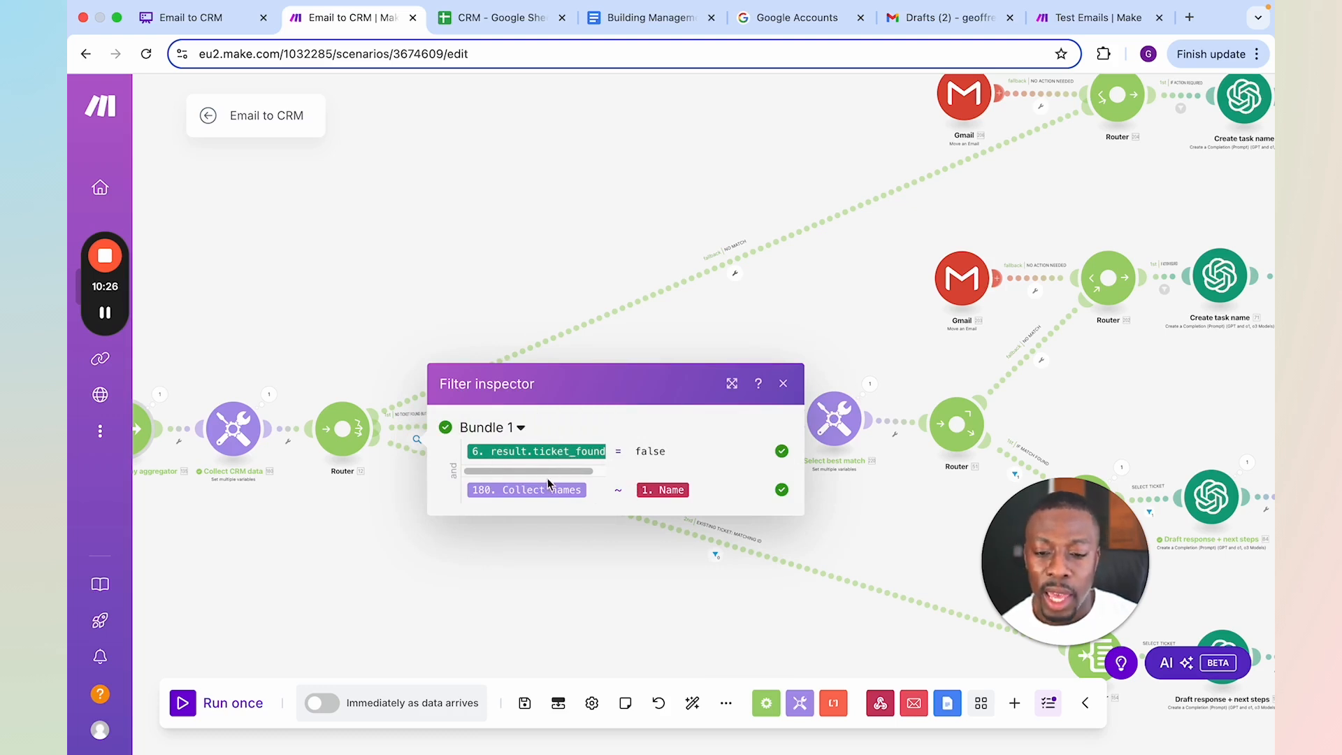
{"action": "left_click", "coordinate": [531, 569]}
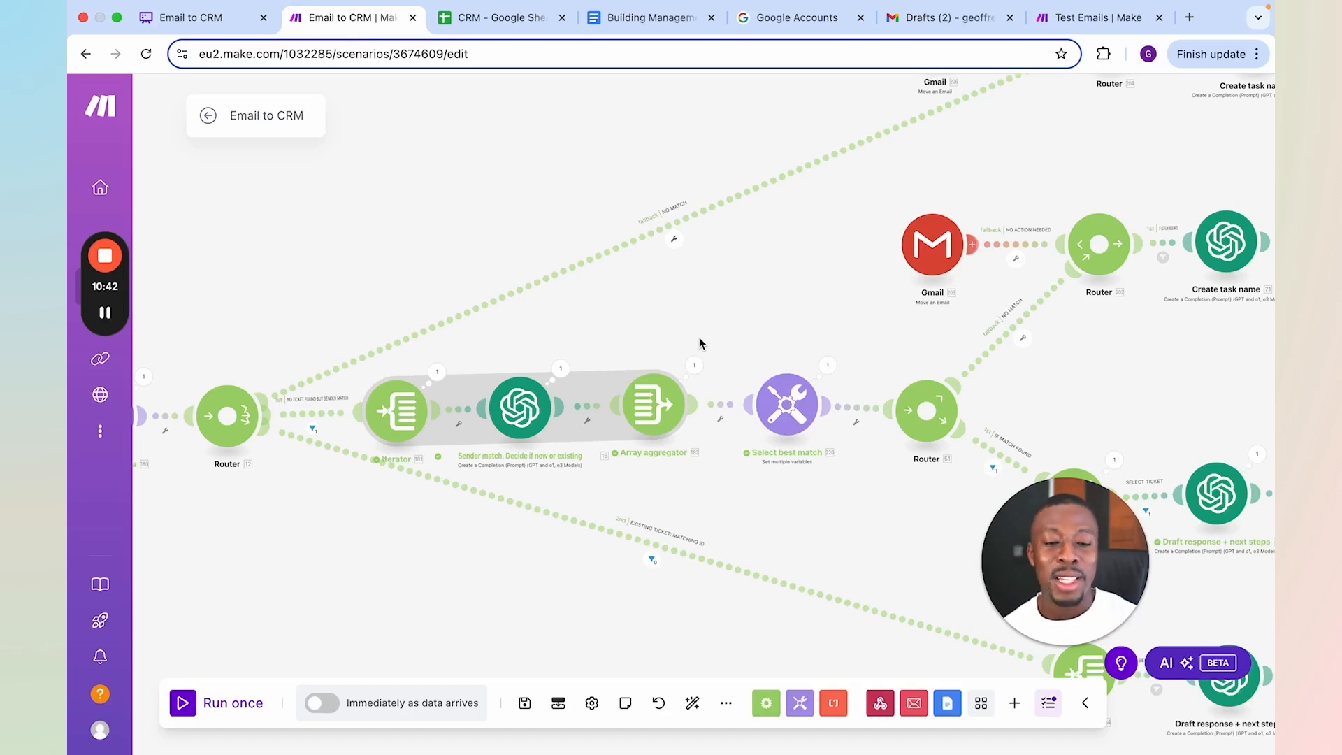
Inspect the "Sender match. Decide if new or existing" module's output, reading the expanded result with its match decision, score and reasoning
{"action": "left_click", "coordinate": [563, 373]}
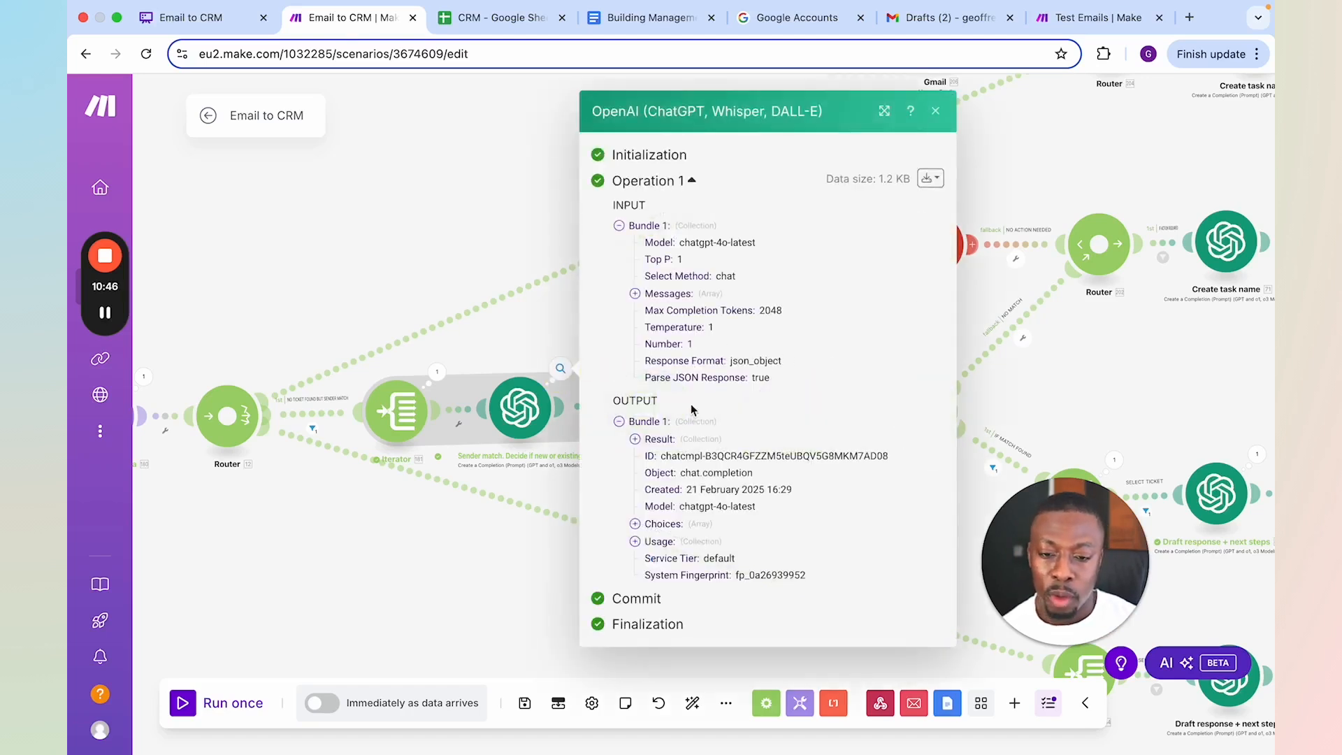
{"action": "left_click", "coordinate": [657, 431]}
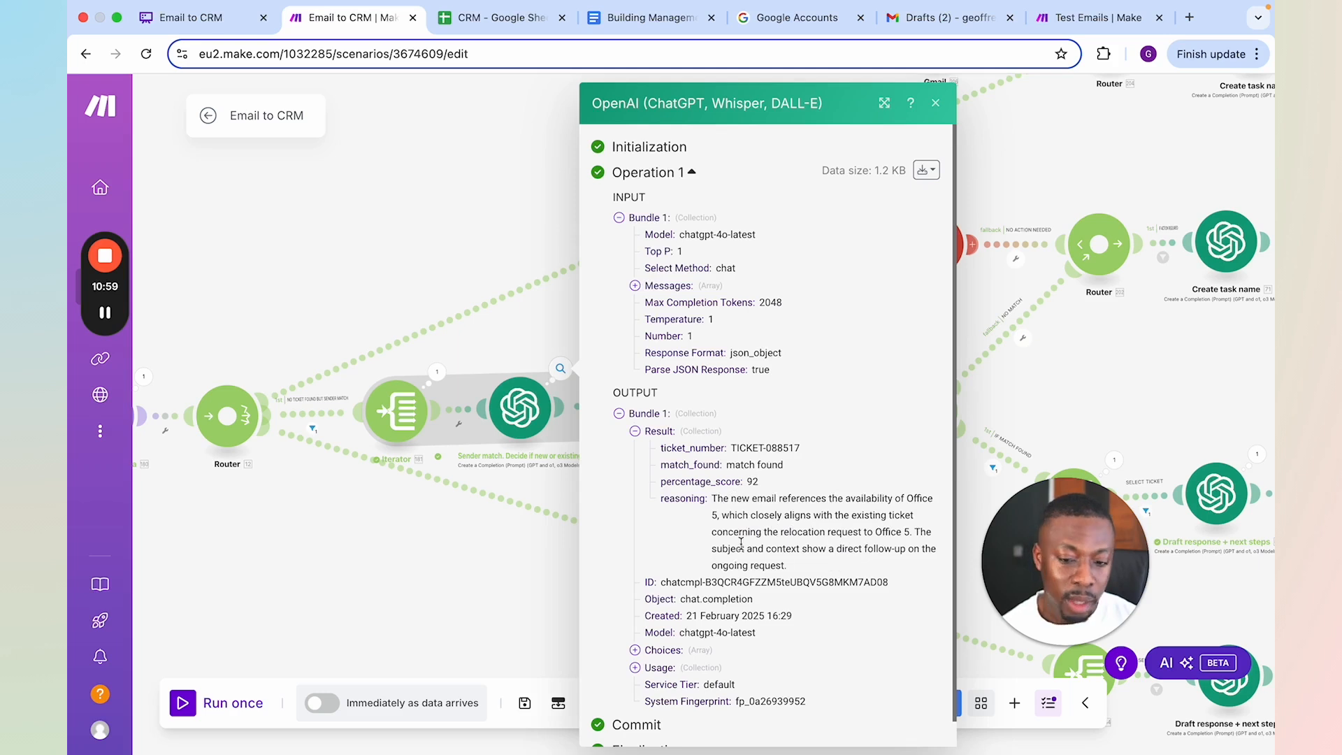
{"action": "left_click", "coordinate": [1041, 421]}
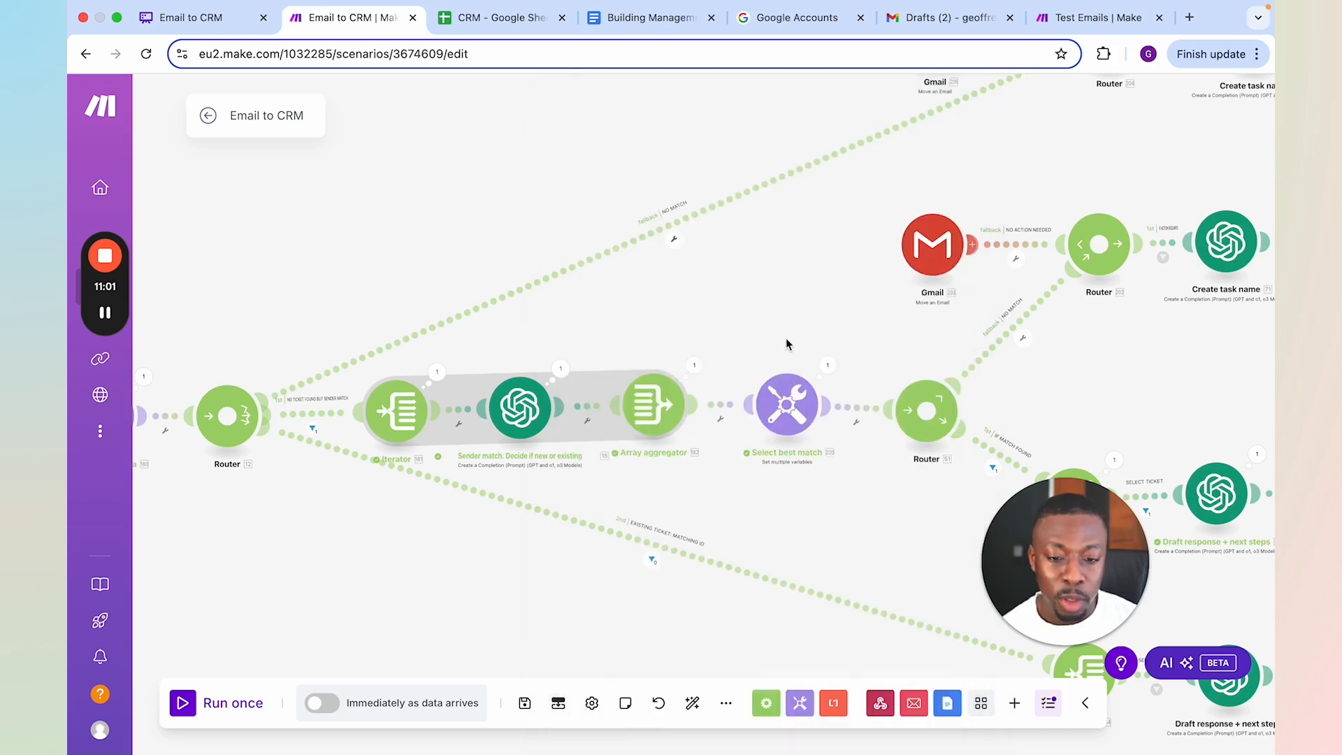
Follow the second router's match-found and no-match branches through to their final modules
{"action": "left_click_drag", "start_coordinate": [787, 344], "coordinate": [674, 324]}
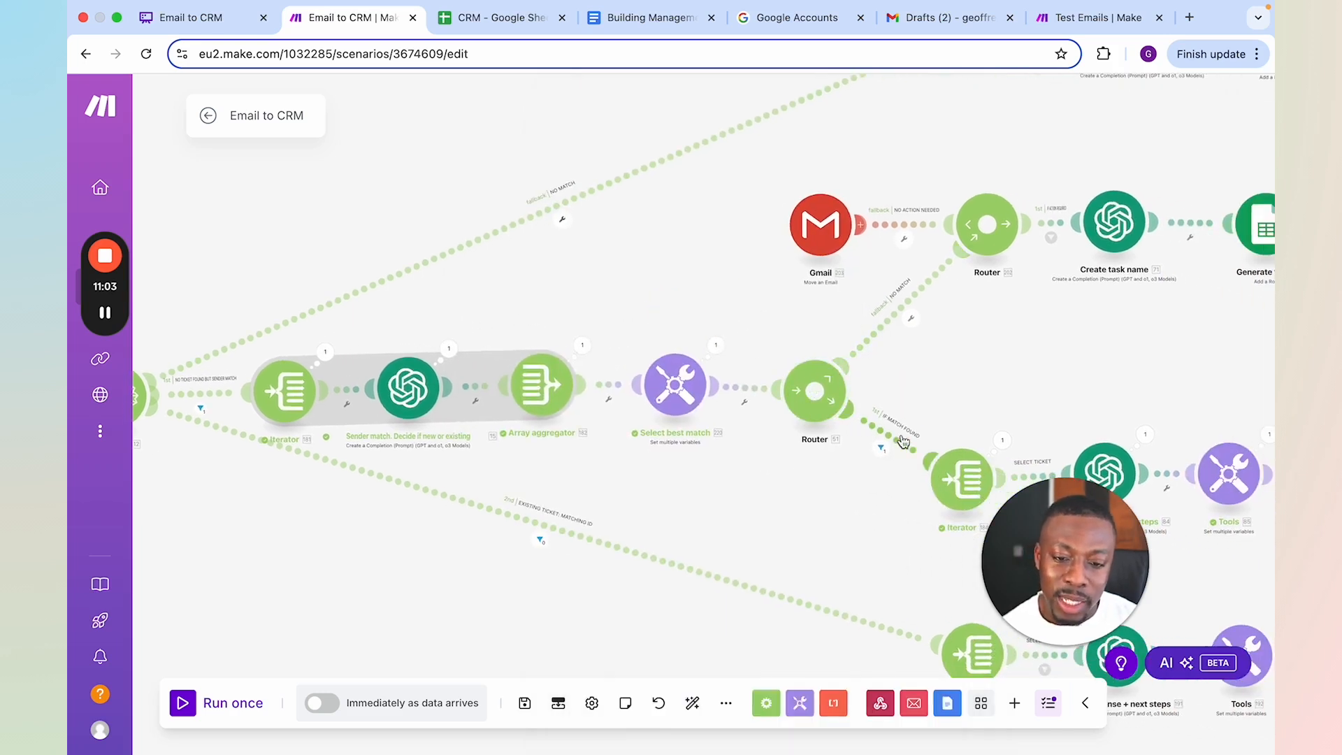
{"action": "scroll", "coordinate": [956, 358], "scroll_direction": "down", "scroll_amount": 3}
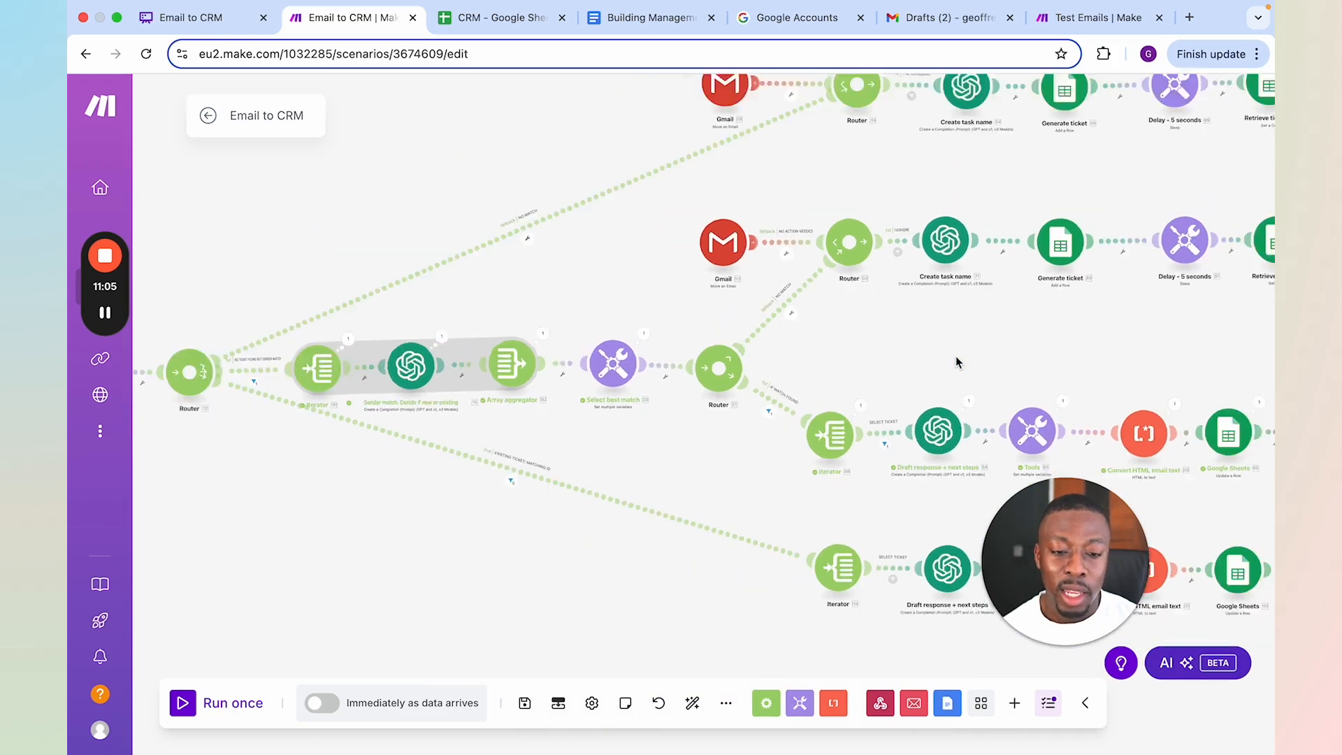
{"action": "scroll", "coordinate": [957, 361], "scroll_direction": "down", "scroll_amount": 2}
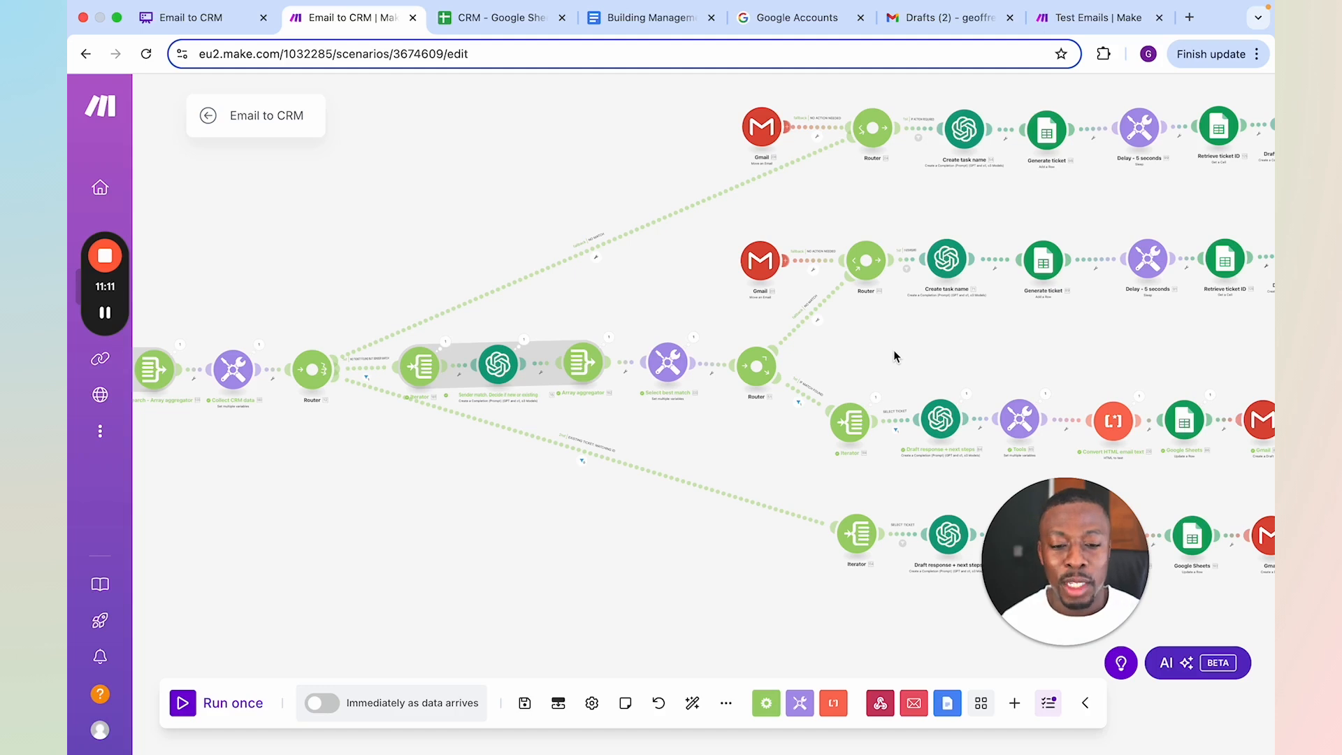
{"action": "left_click_drag", "start_coordinate": [946, 357], "coordinate": [769, 355]}
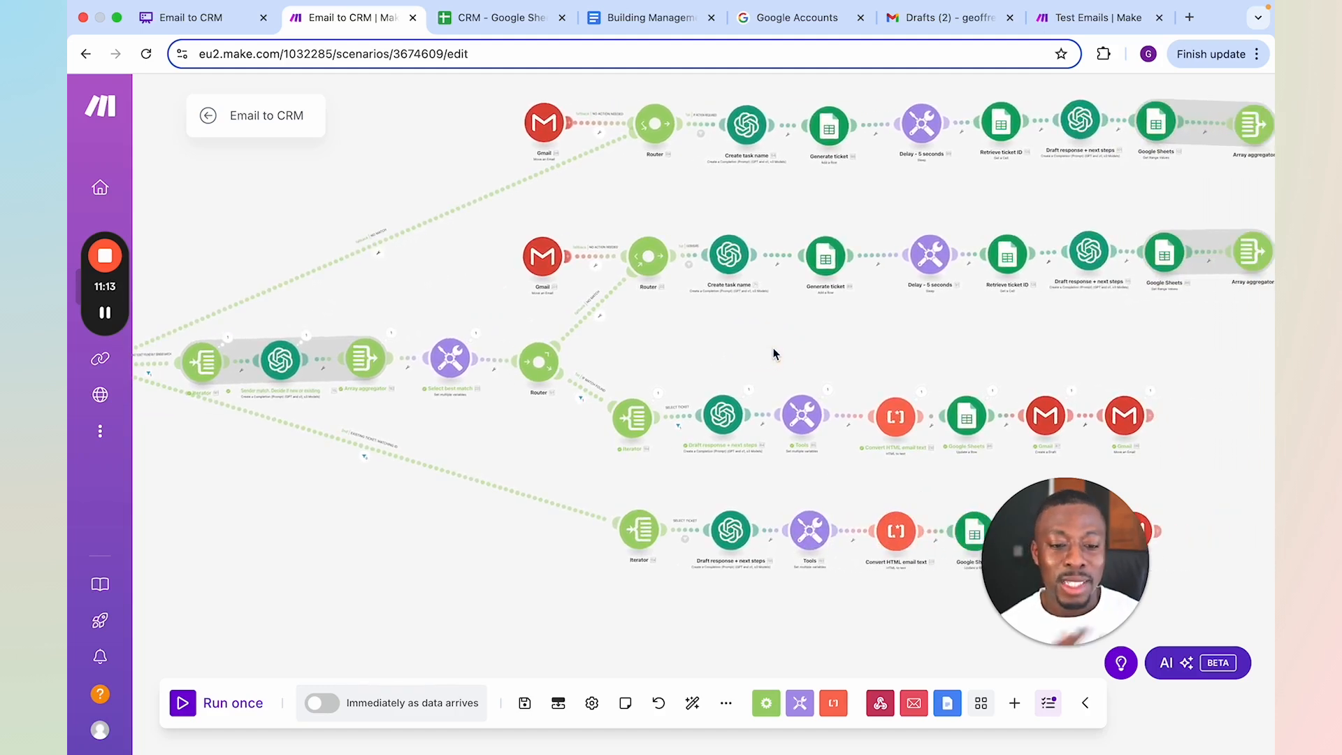
{"action": "scroll", "coordinate": [838, 341], "scroll_direction": "down", "scroll_amount": 2}
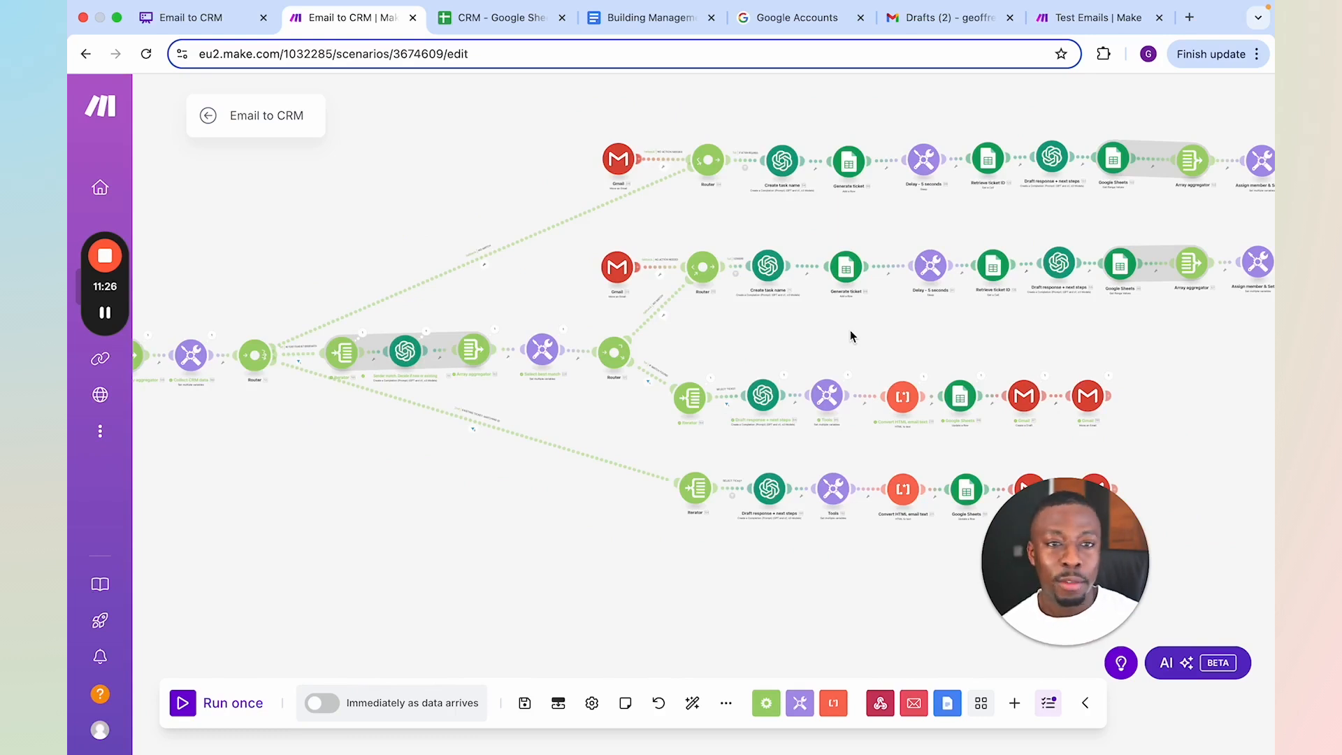
Close the previous run output in the Test Emails scenario, and run the Email to CRM scenario once
{"action": "left_click", "coordinate": [1068, 21]}
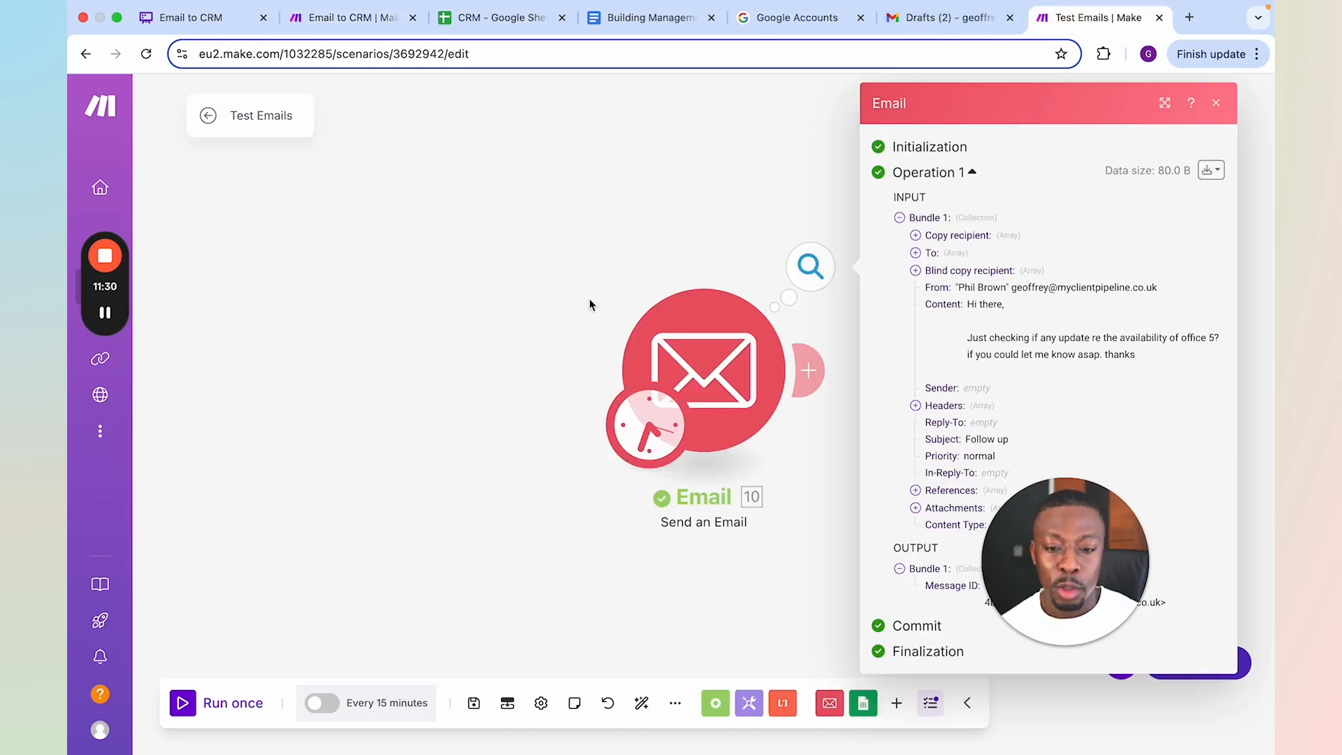
{"action": "left_click", "coordinate": [563, 293]}
{"action": "left_click", "coordinate": [348, 19]}
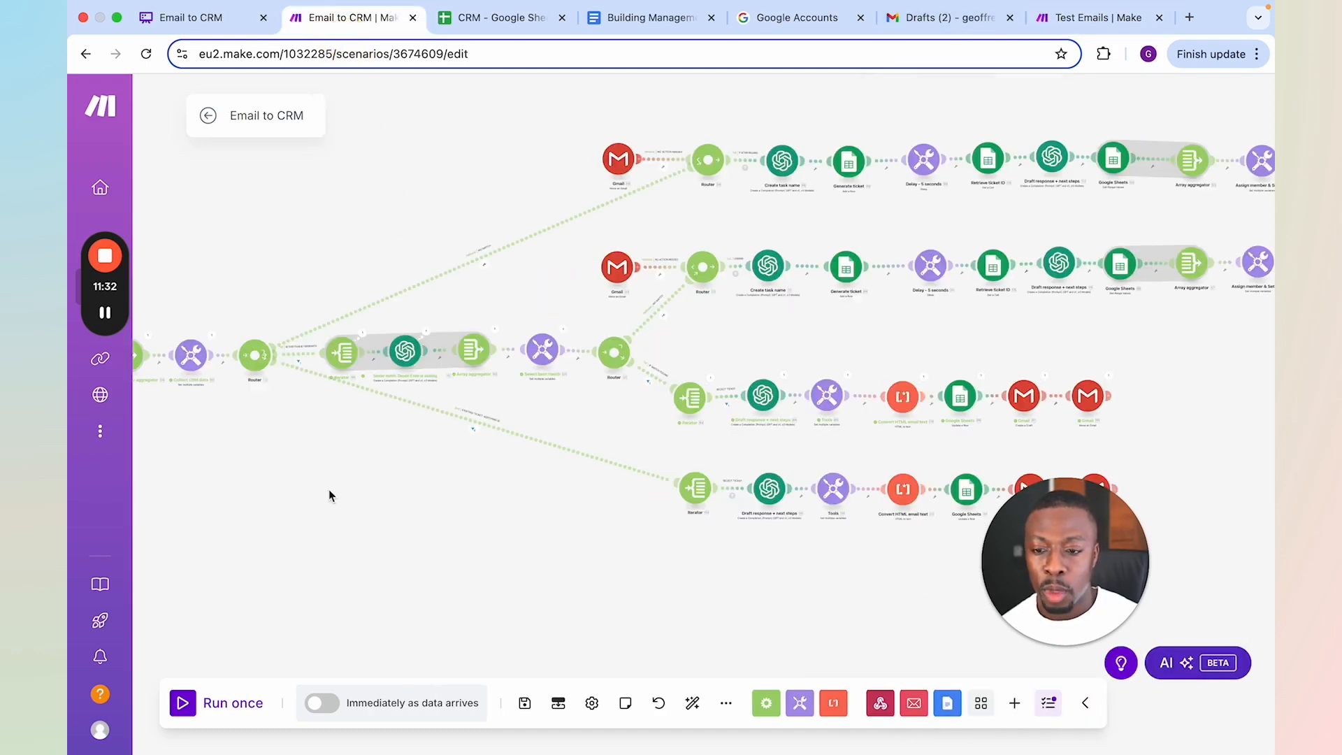
{"action": "scroll", "coordinate": [490, 494], "scroll_direction": "left", "scroll_amount": 5}
{"action": "scroll", "coordinate": [489, 495], "scroll_direction": "down", "scroll_amount": 1}
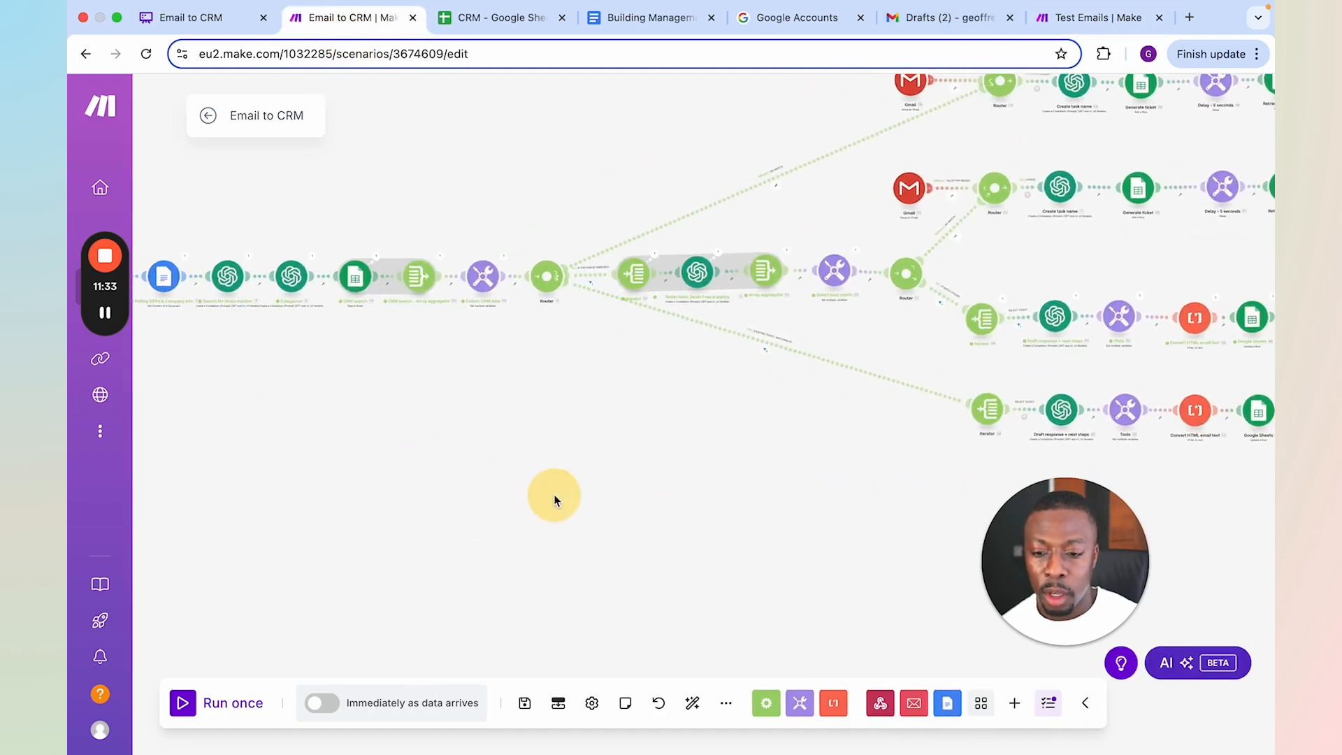
{"action": "left_click", "coordinate": [224, 706]}
{"action": "left_click", "coordinate": [360, 723]}
Switch to the Test Emails scenario and set the Send an Email module's subject to "Laptop lost"
{"action": "left_click", "coordinate": [1114, 10]}
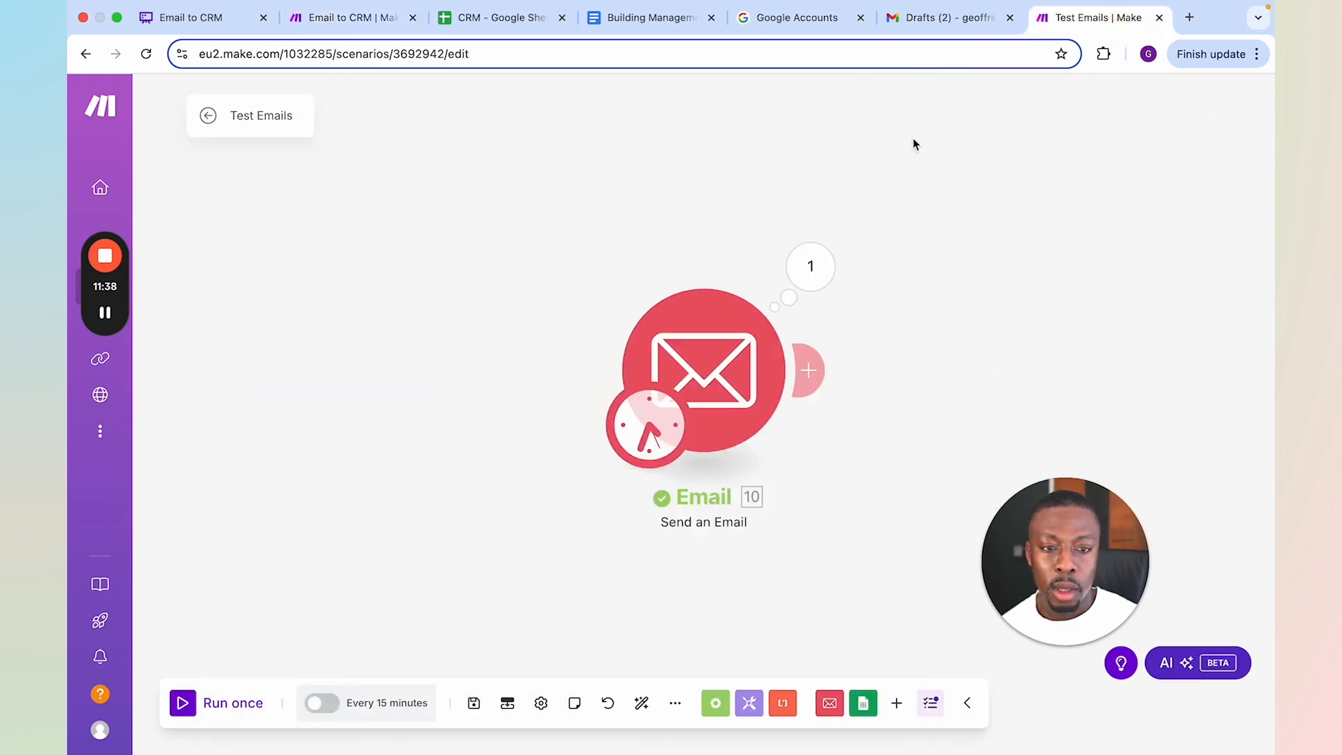
{"action": "left_click", "coordinate": [724, 378]}
{"action": "scroll", "coordinate": [937, 434], "scroll_direction": "down", "scroll_amount": 6}
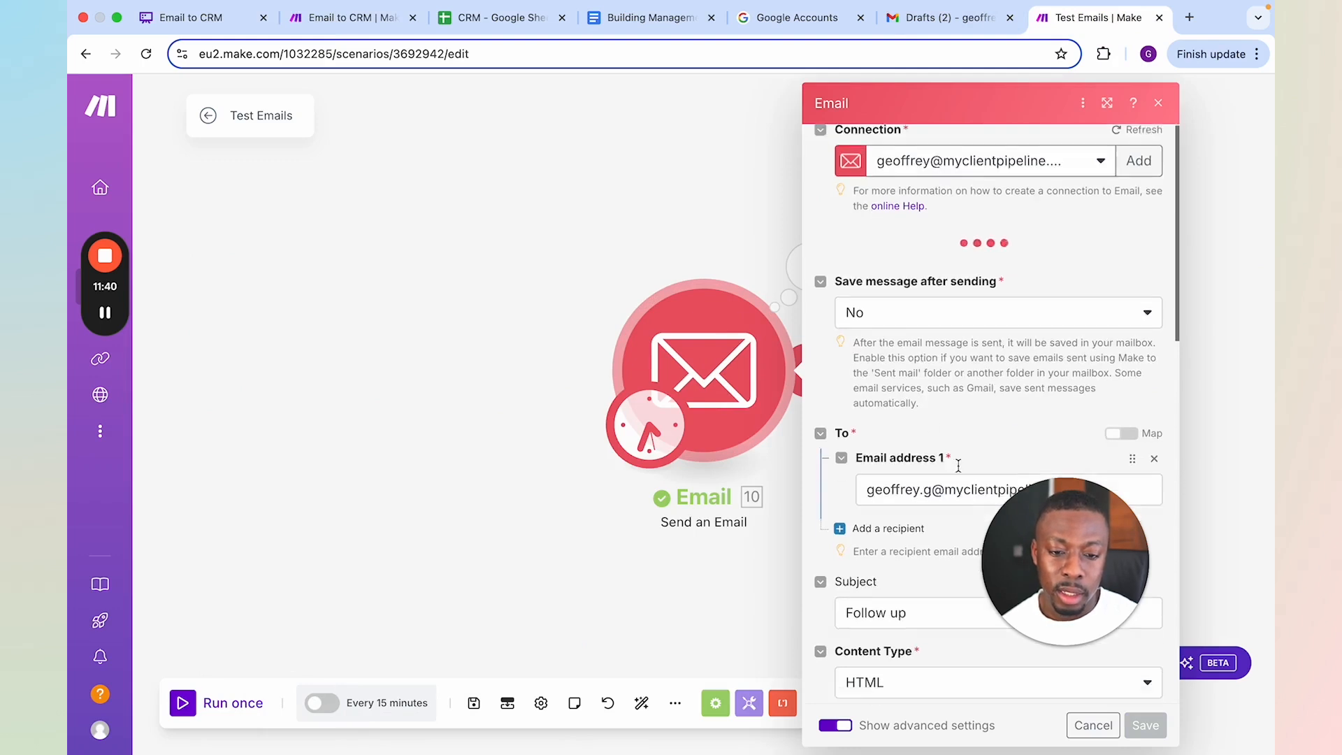
{"action": "scroll", "coordinate": [929, 210], "scroll_direction": "up", "scroll_amount": 3}
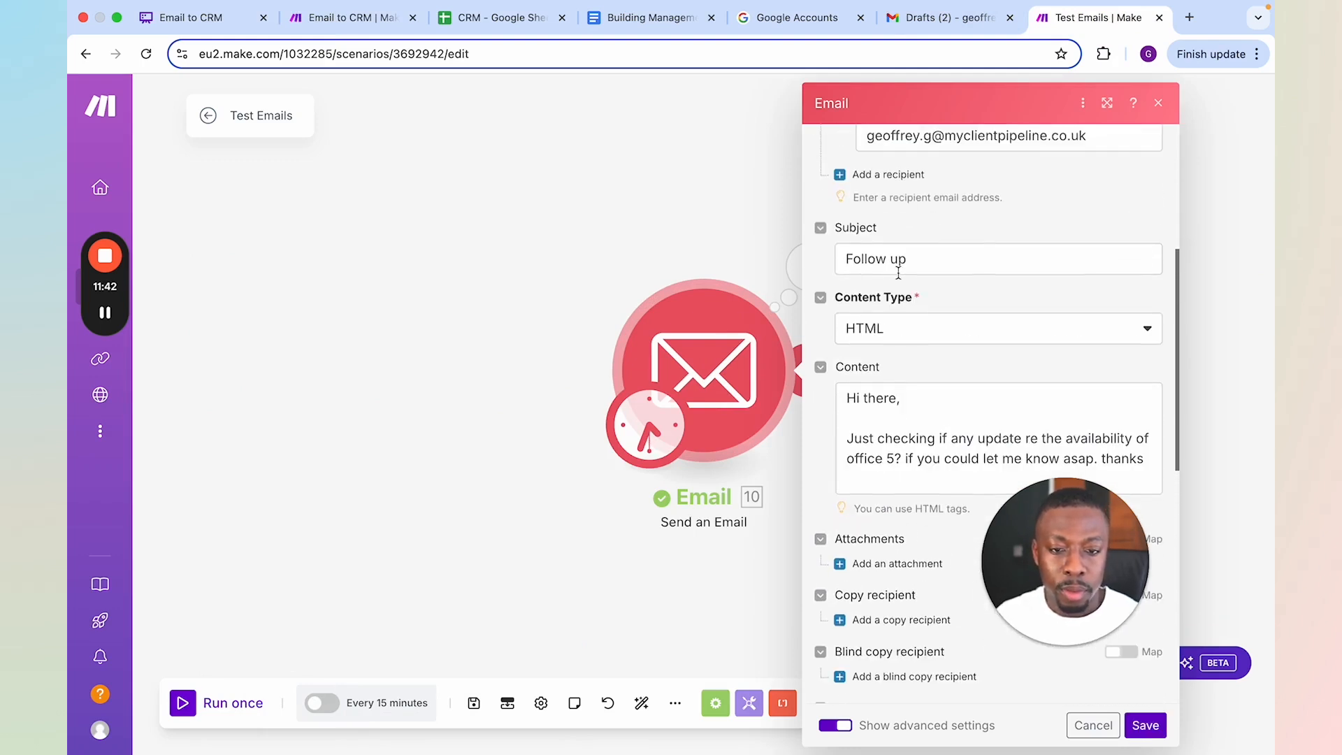
{"action": "left_click", "coordinate": [894, 265]}
{"action": "triple_click", "coordinate": [894, 266]}
{"action": "type", "text": "lapto"}
{"action": "key", "text": "BackSpace"}
{"action": "key", "text": "BackSpace"}
{"action": "key", "text": "BackSpace"}
{"action": "key", "text": "BackSpace"}
{"action": "key", "text": "BackSpace"}
{"action": "type", "text": "Laptop lost"}
{"action": "key", "text": "BackSpace"}
{"action": "type", "text": "lost"}
Replace the email content with "Dear Team,", "I've lost my laptop. Has it been handed in?" and the sign-off "P" as separate paragraphs
{"action": "left_click", "coordinate": [942, 438]}
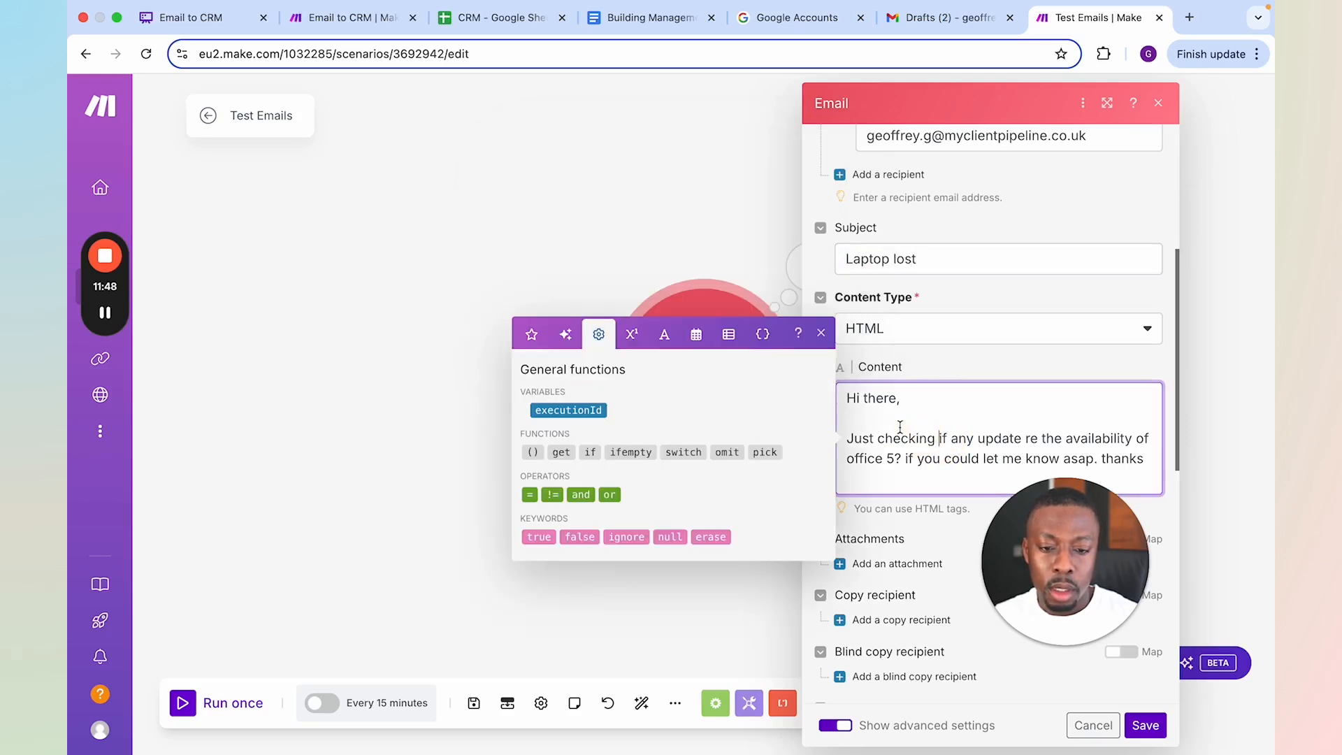
{"action": "key", "text": "super+a"}
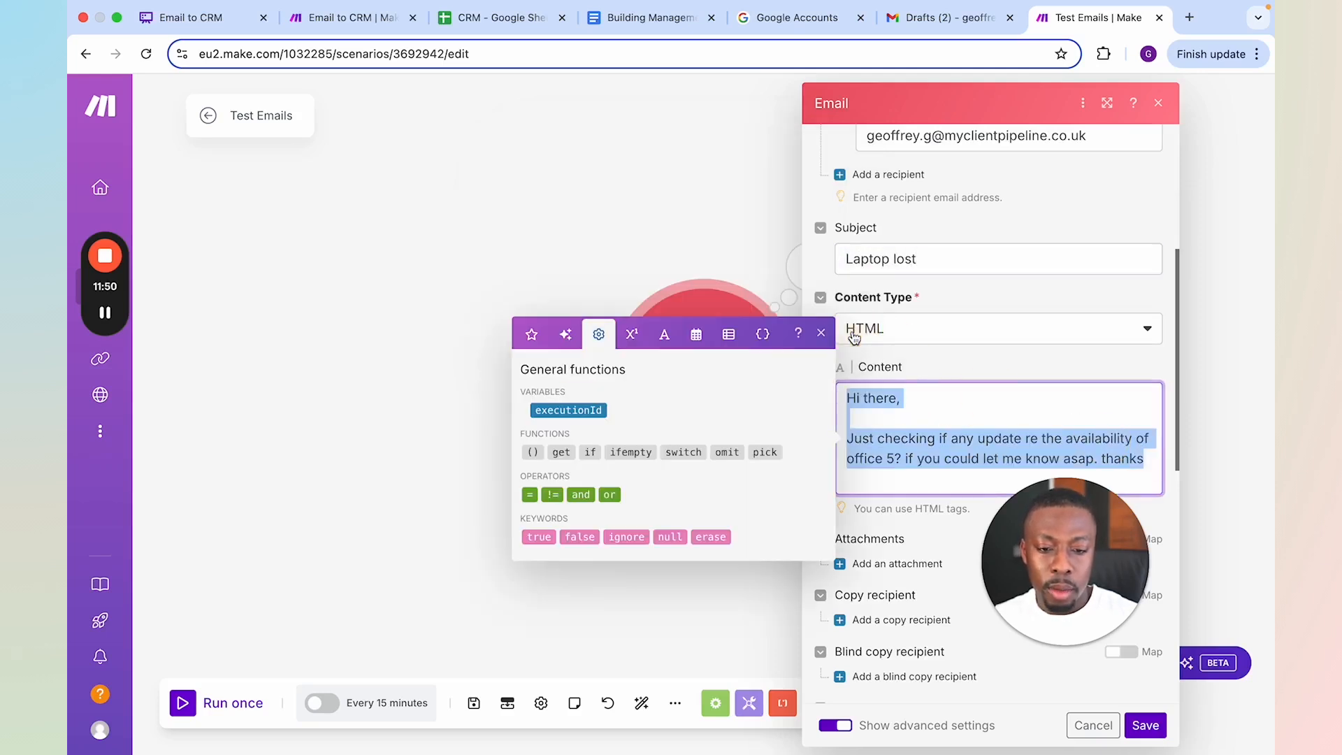
{"action": "type", "text": "Dea"}
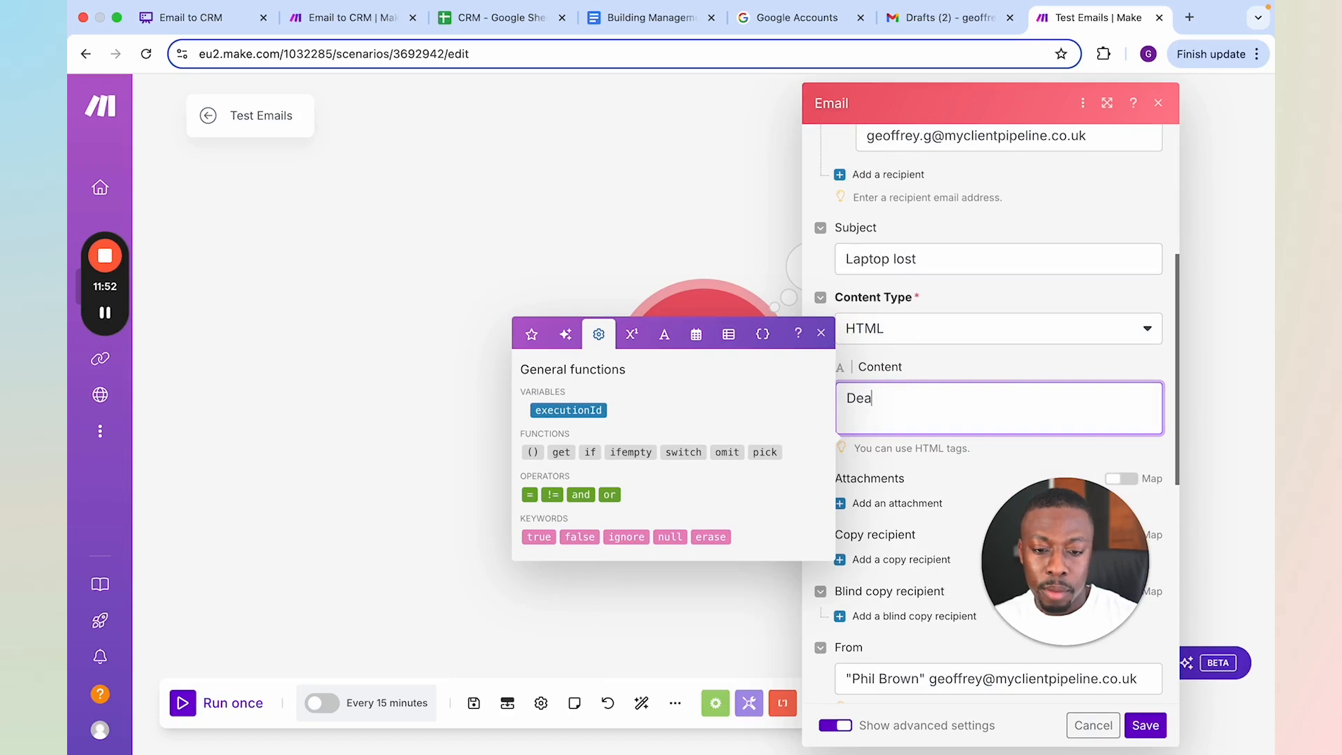
{"action": "type", "text": "r Team,"}
{"action": "key", "text": "Return"}
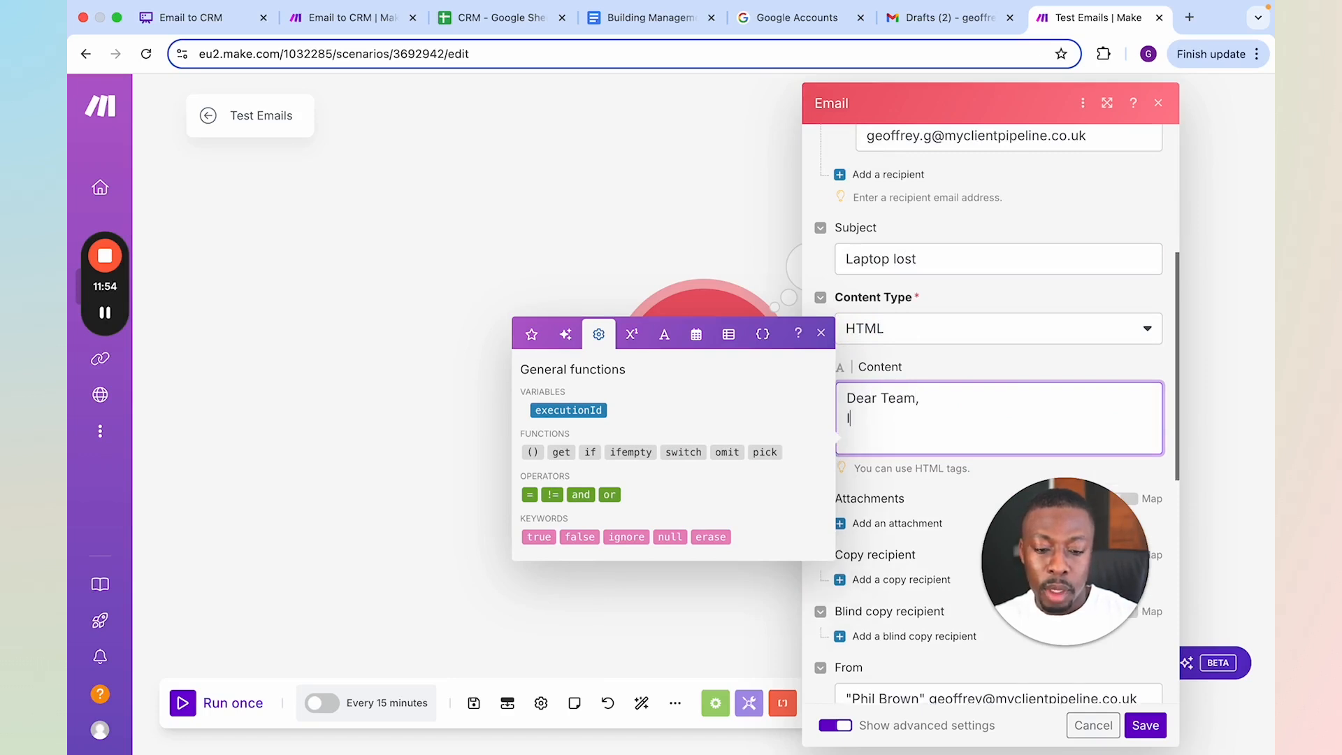
{"action": "key", "text": "Return"}
{"action": "type", "text": "I've lost my laptop"}
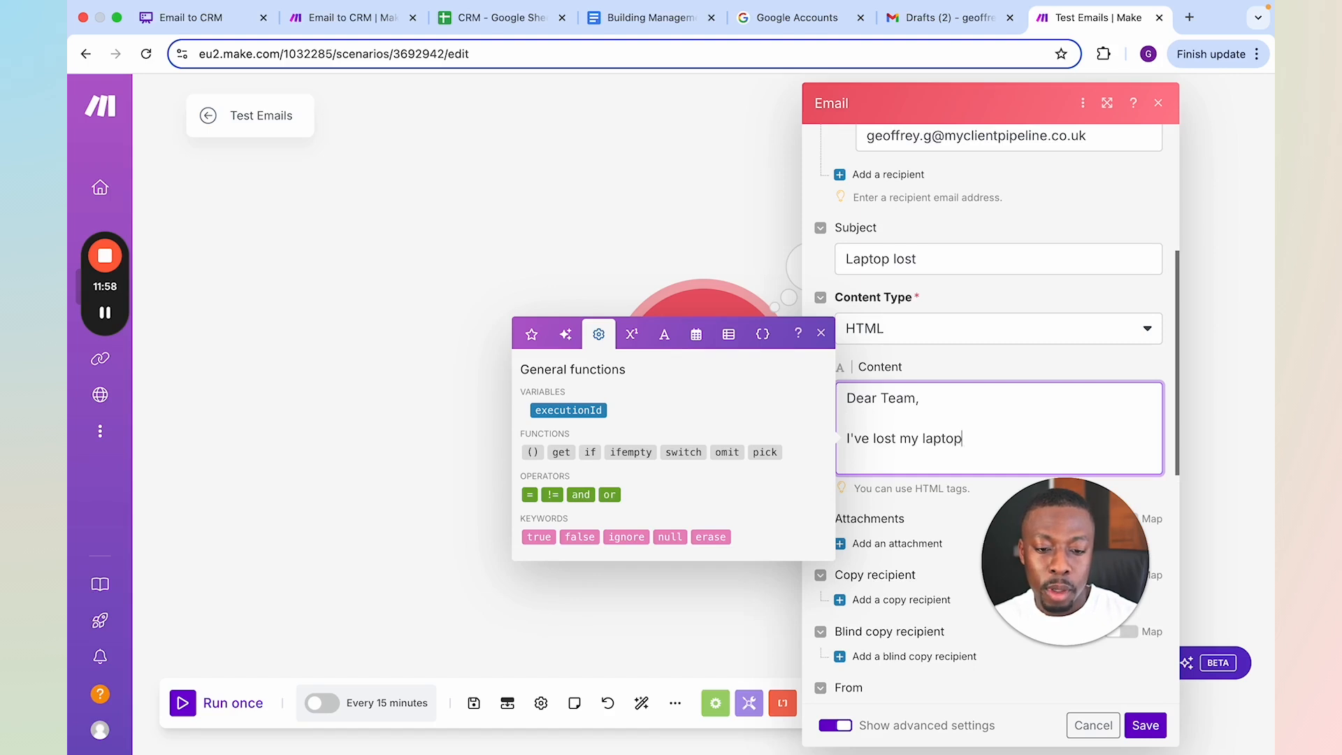
{"action": "type", "text": ". Has it been hand"}
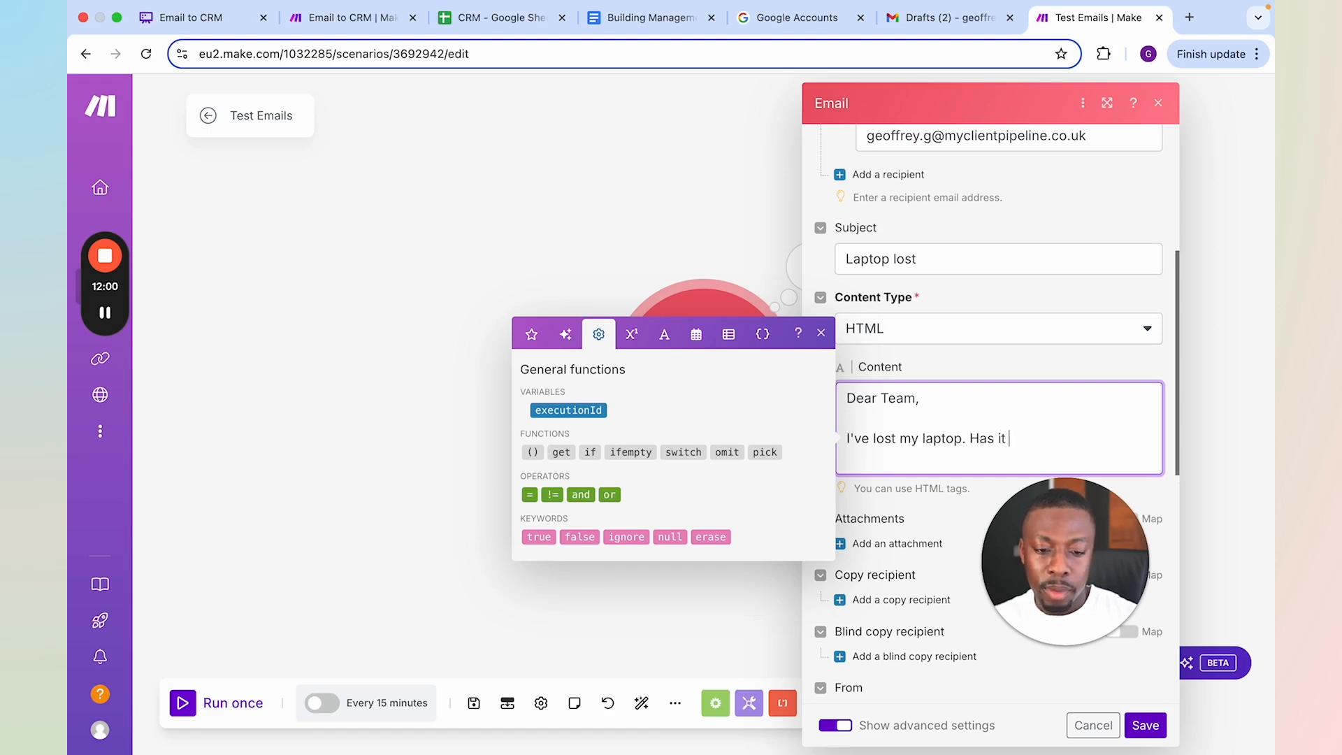
{"action": "type", "text": "ing"}
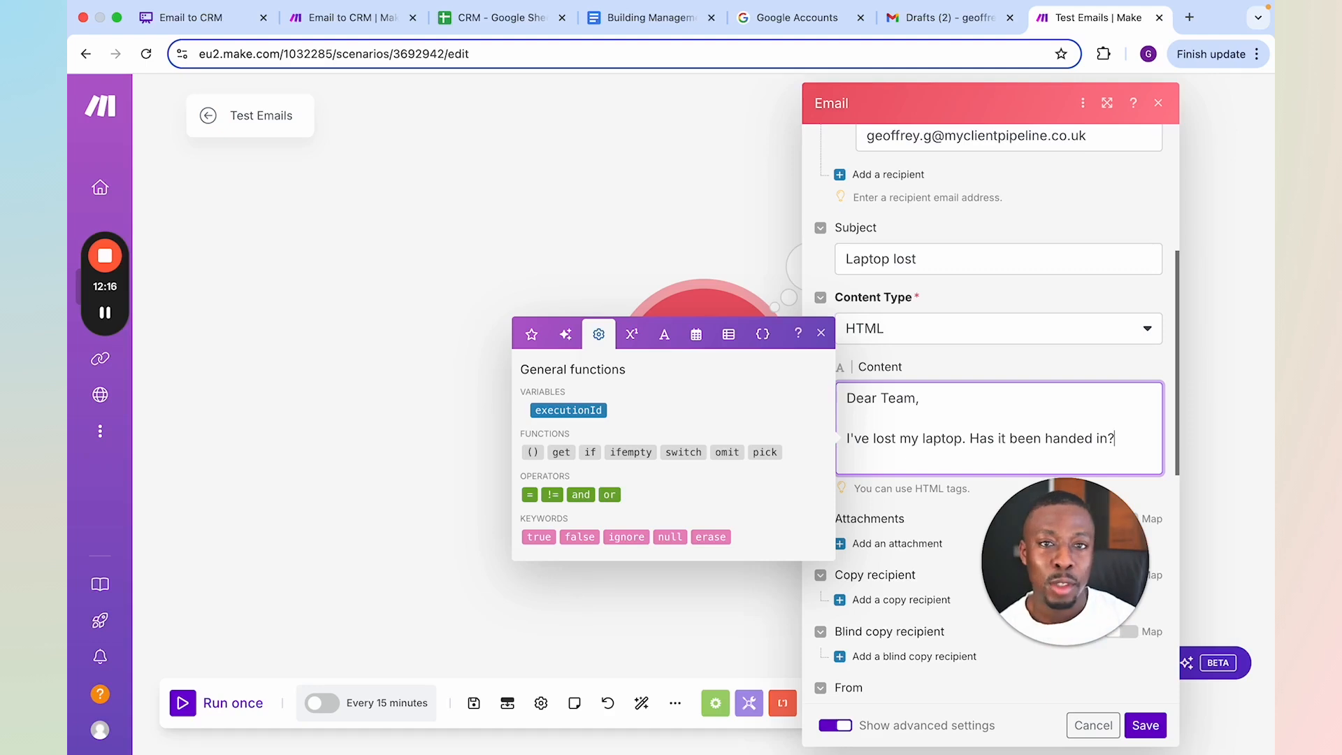
{"action": "key", "text": "Return"}
{"action": "key", "text": "Return"}
{"action": "type", "text": "G"}
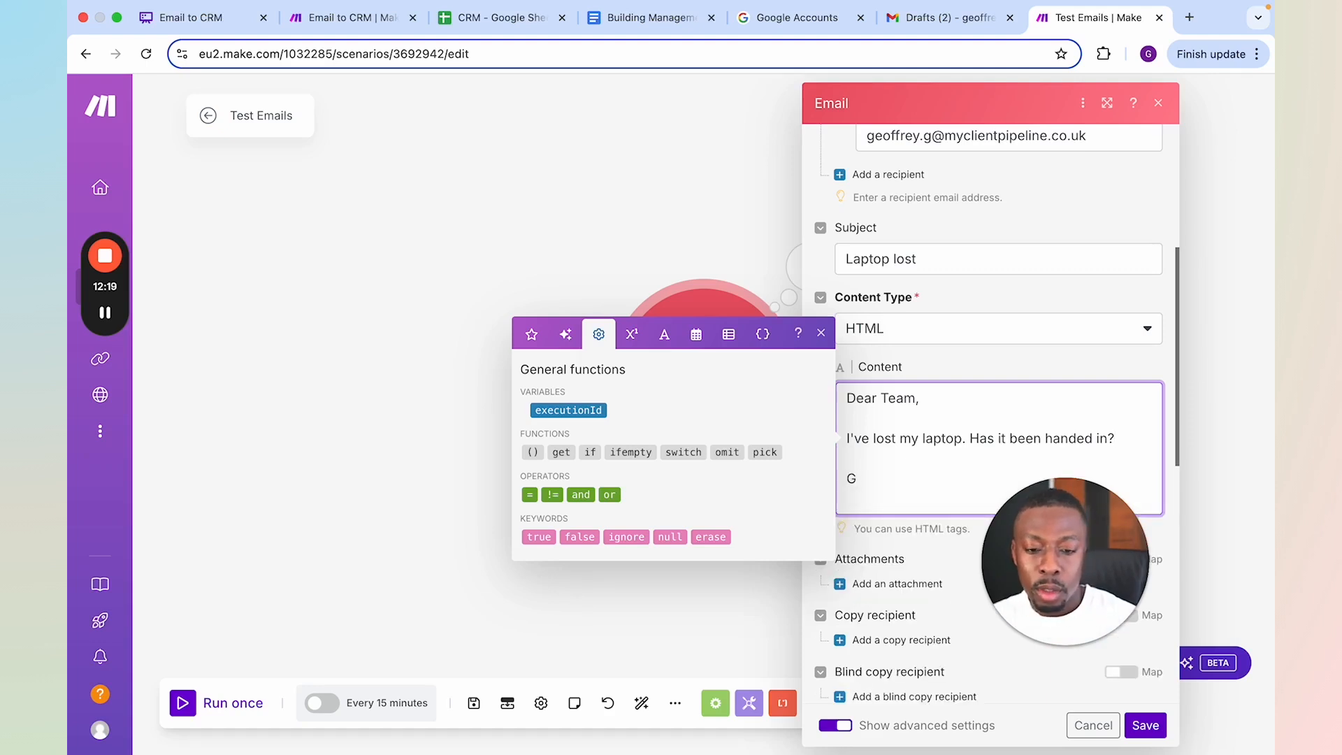
{"action": "key", "text": "BackSpace"}
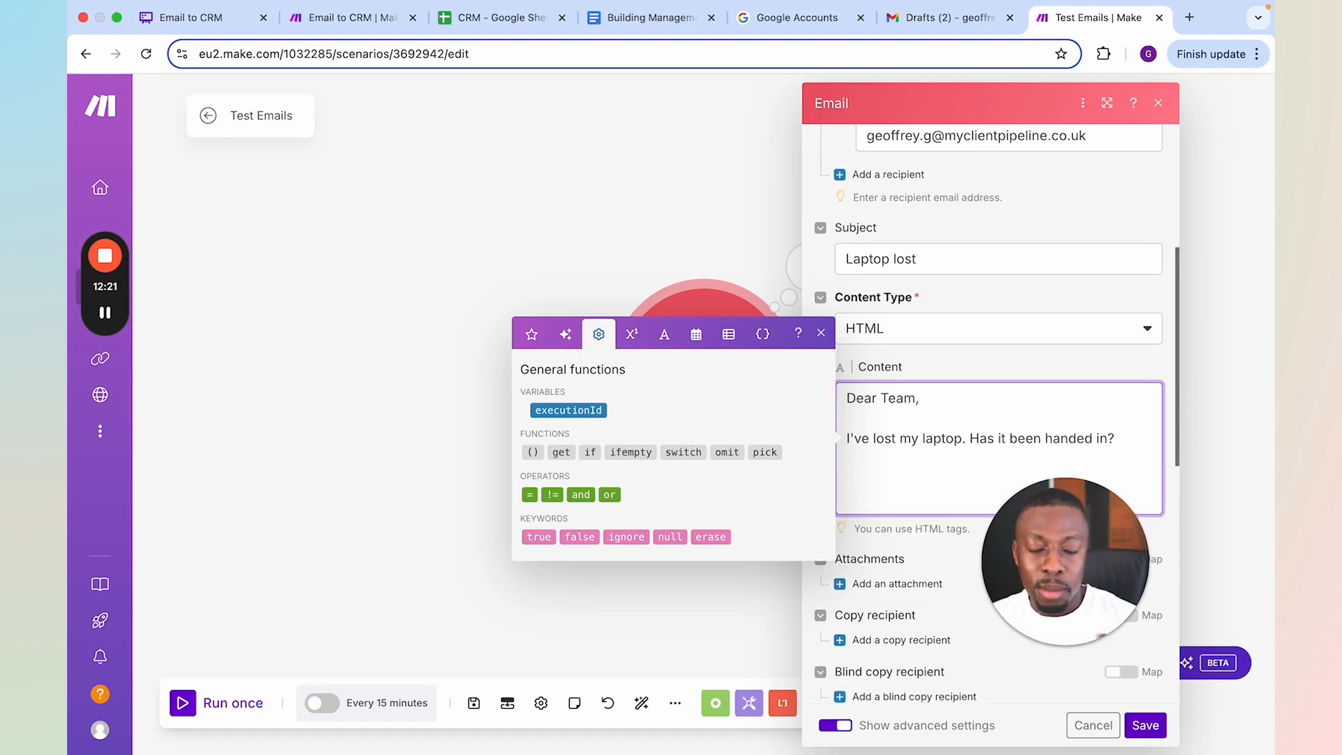
{"action": "type", "text": "P"}
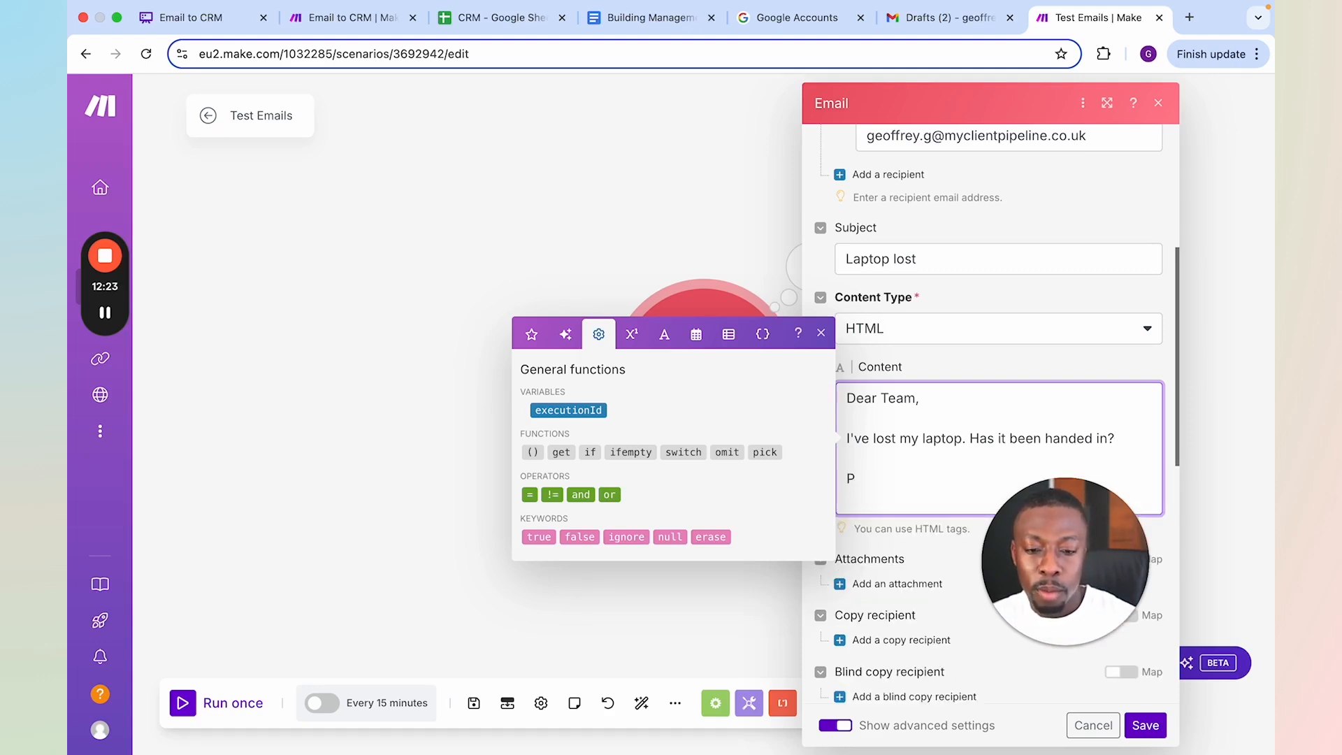
Check the email's sender field, save the module and run the Test Emails scenario once
{"action": "scroll", "coordinate": [993, 351], "scroll_direction": "down", "scroll_amount": 1}
{"action": "scroll", "coordinate": [991, 351], "scroll_direction": "down", "scroll_amount": 5}
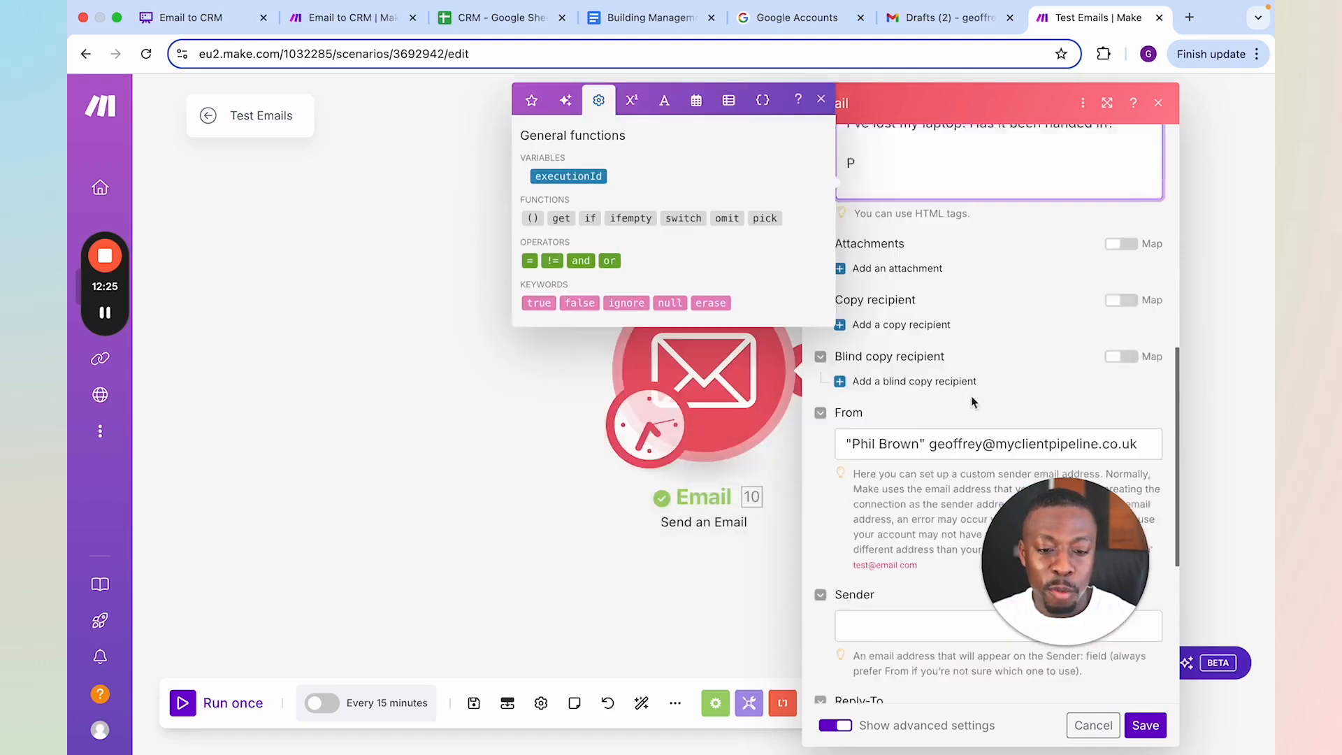
{"action": "scroll", "coordinate": [1049, 559], "scroll_direction": "up", "scroll_amount": 7}
{"action": "left_click", "coordinate": [1146, 725]}
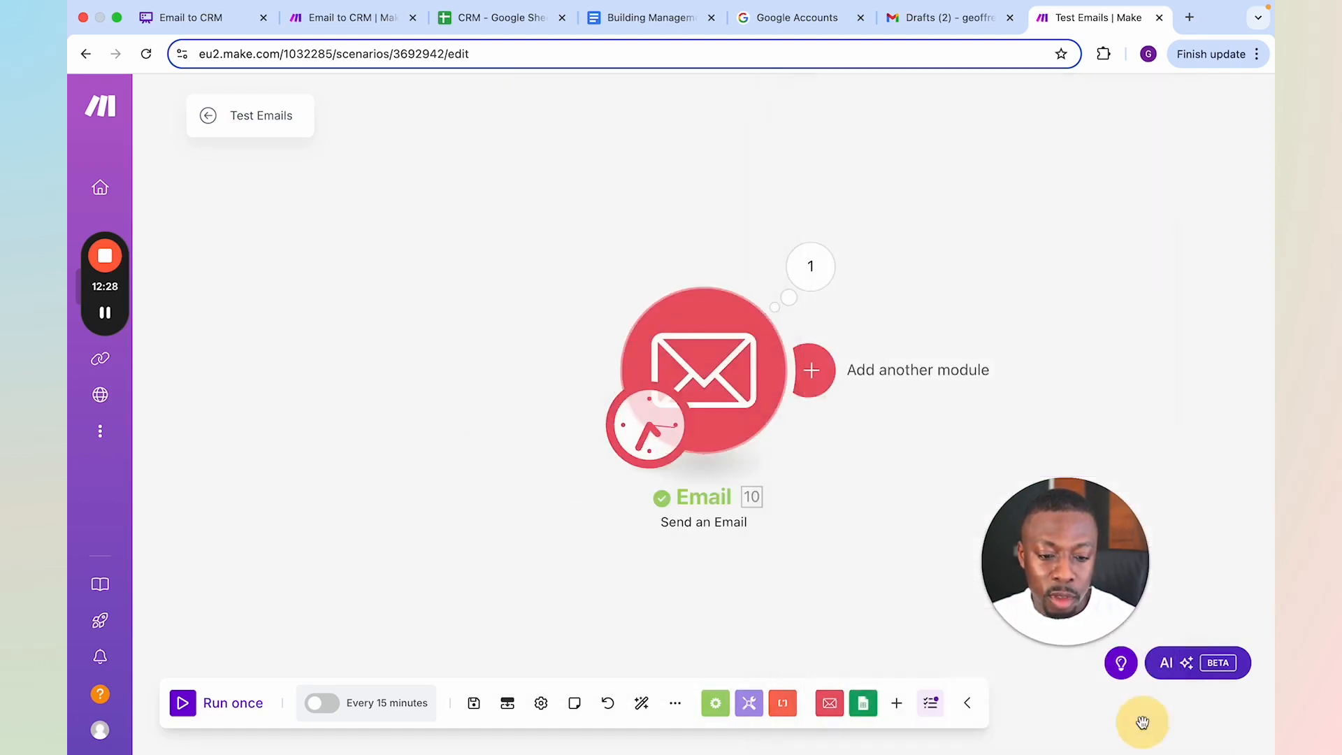
{"action": "left_click", "coordinate": [222, 707]}
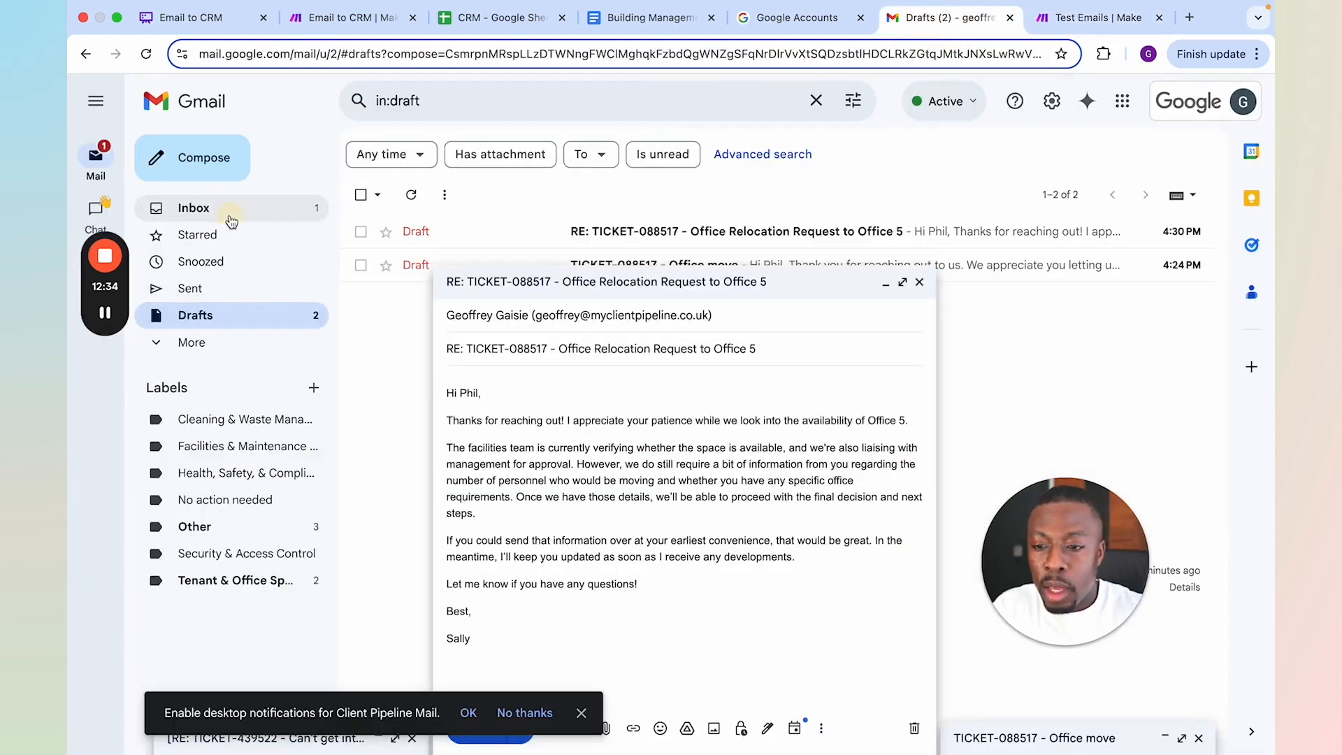
Check the Gmail inbox for the "Laptop lost" email and return to the Email to CRM scenario
{"action": "left_click", "coordinate": [230, 220]}
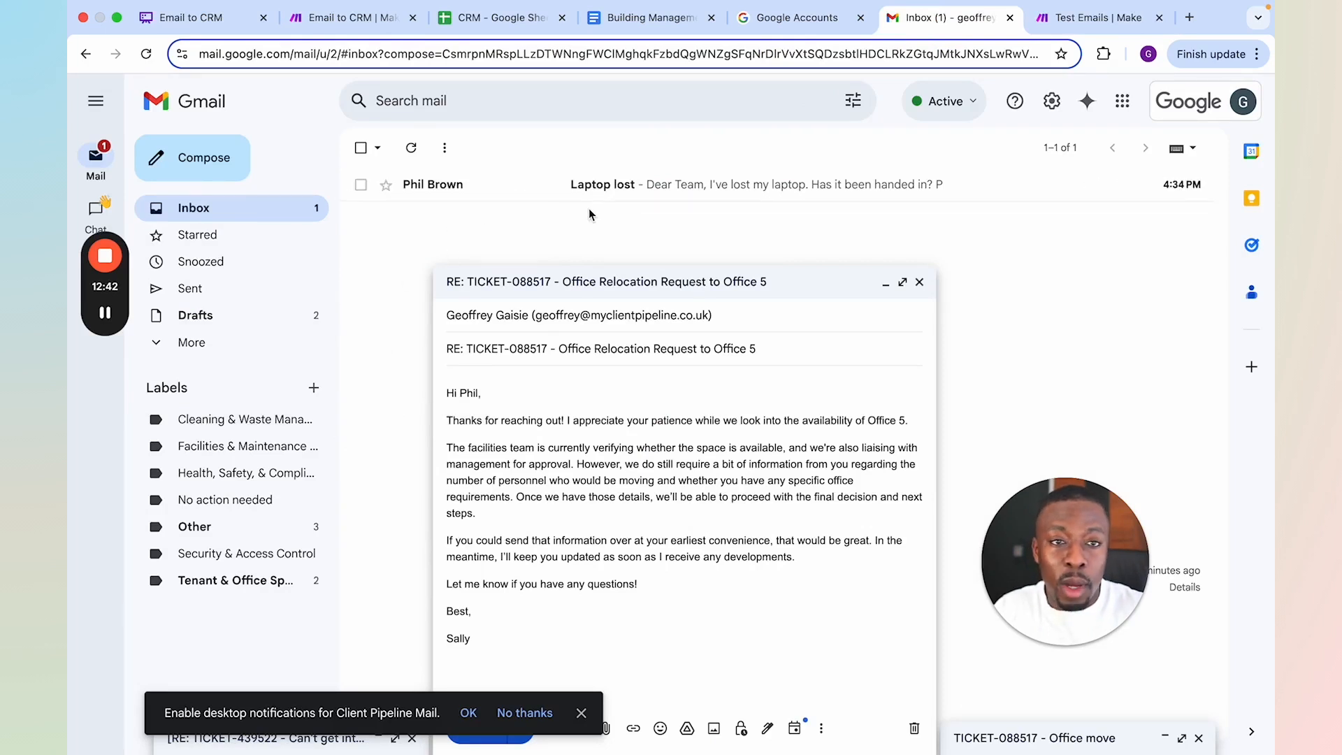
{"action": "left_click", "coordinate": [318, 19]}
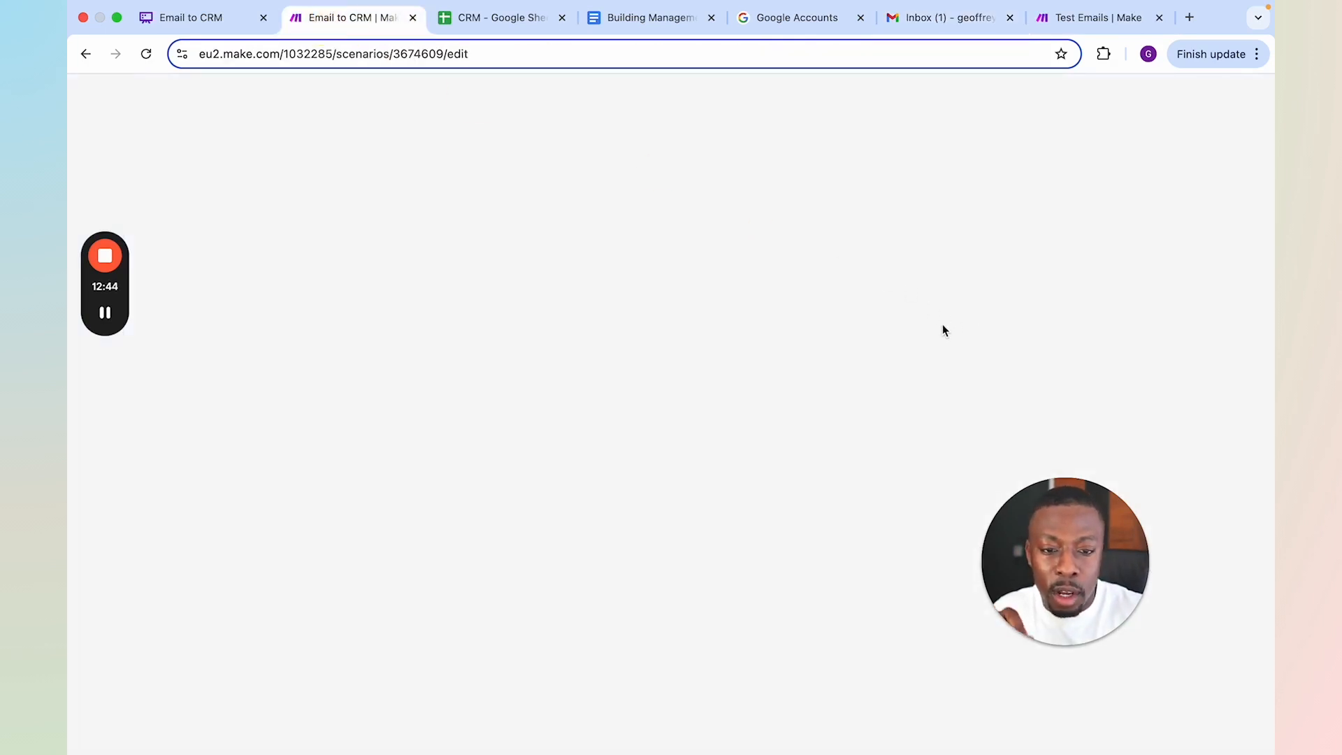
Follow the running Email to CRM scenario across its modules, from the SOP retrieval and CRM search to the router branches
{"action": "scroll", "coordinate": [941, 260], "scroll_direction": "up", "scroll_amount": 10}
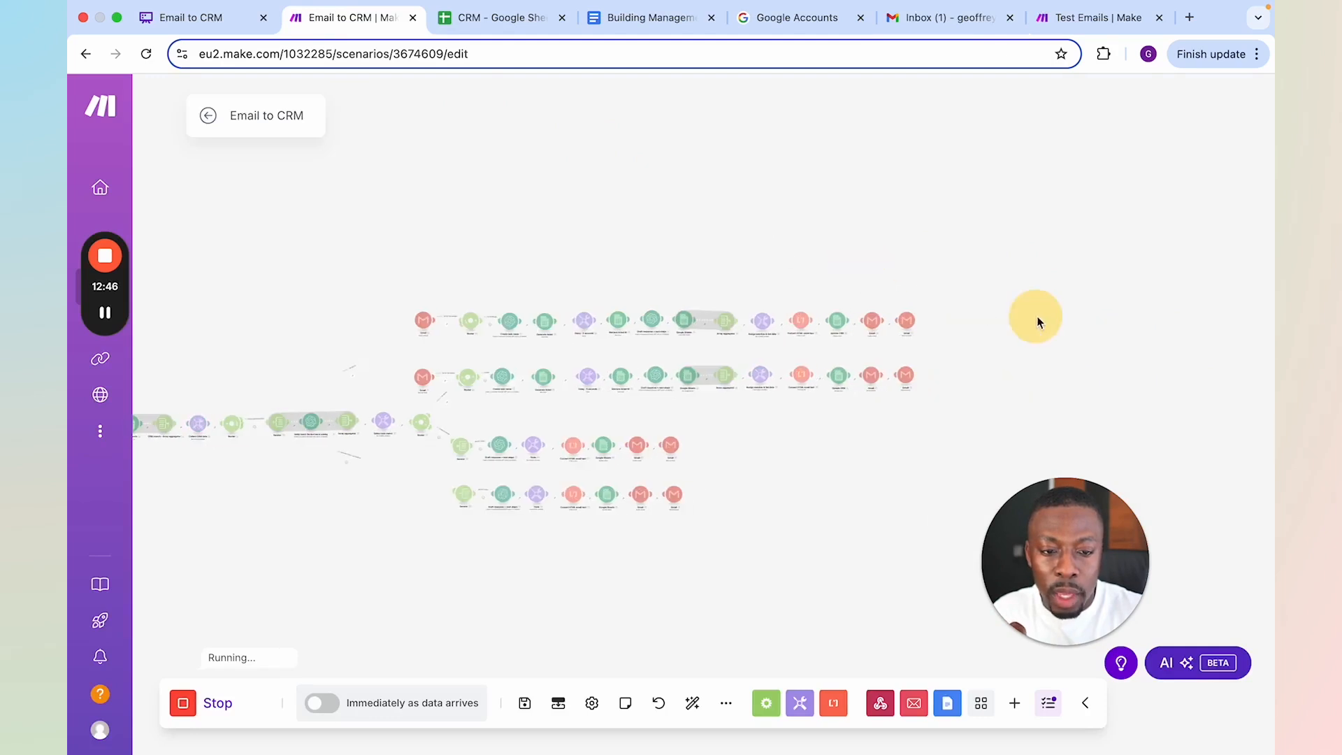
{"action": "scroll", "coordinate": [838, 333], "scroll_direction": "up", "scroll_amount": 3}
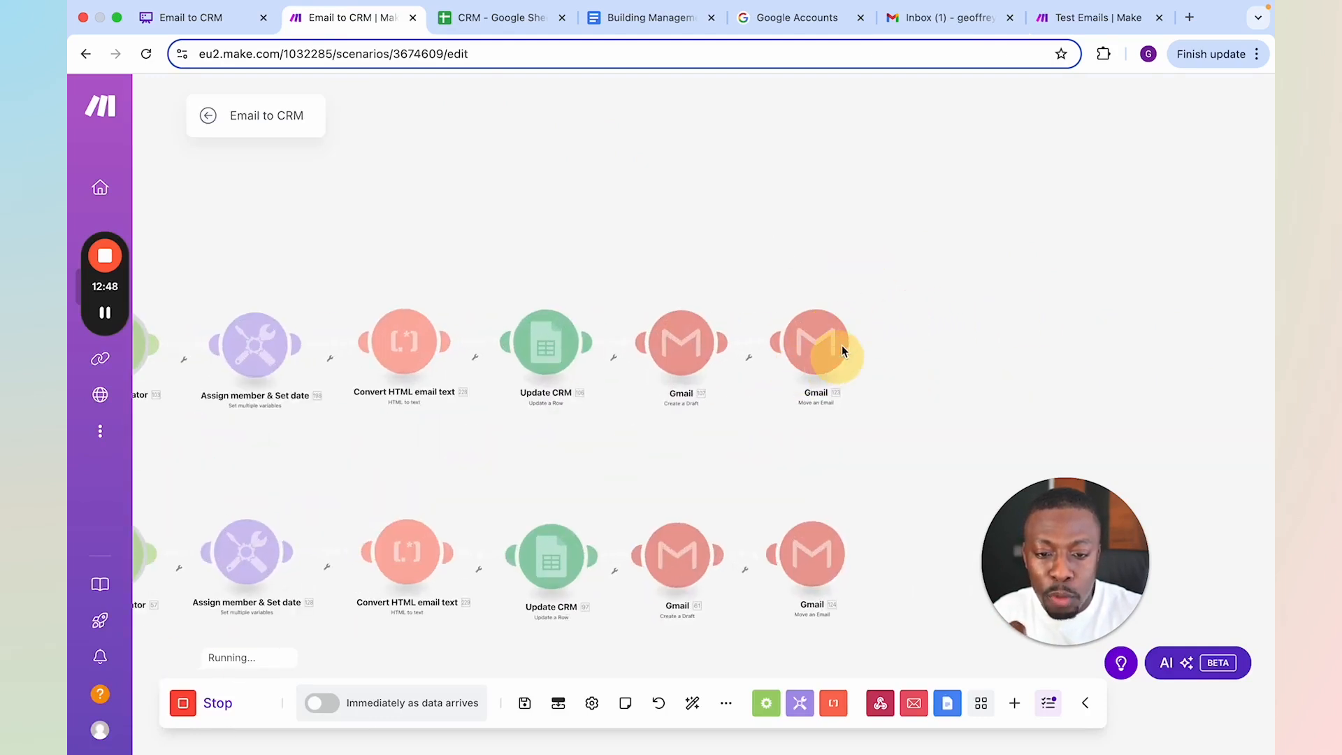
{"action": "left_click_drag", "start_coordinate": [703, 246], "coordinate": [1195, 235]}
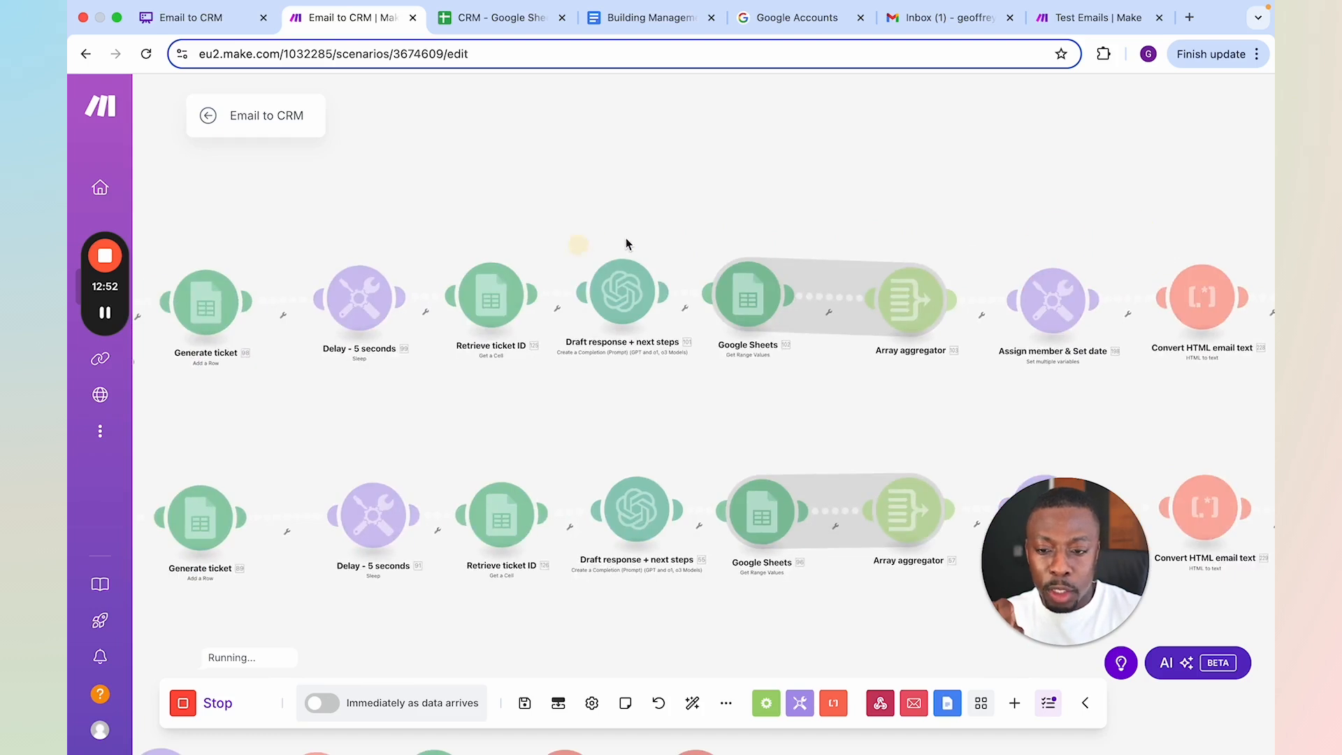
{"action": "left_click_drag", "start_coordinate": [579, 245], "coordinate": [1160, 229]}
{"action": "scroll", "coordinate": [890, 260], "scroll_direction": "down", "scroll_amount": 3}
{"action": "left_click_drag", "start_coordinate": [504, 285], "coordinate": [665, 263]}
{"action": "left_click_drag", "start_coordinate": [458, 285], "coordinate": [758, 239]}
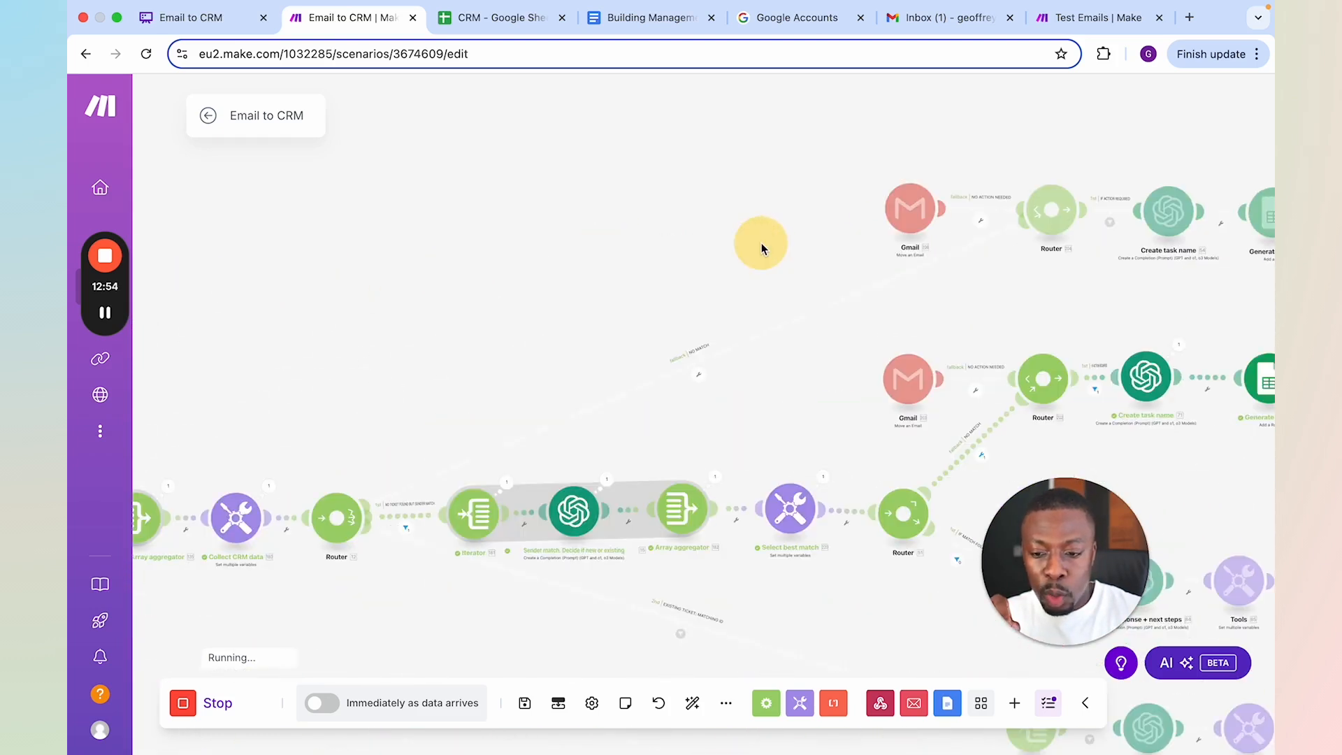
{"action": "left_click_drag", "start_coordinate": [524, 357], "coordinate": [775, 317]}
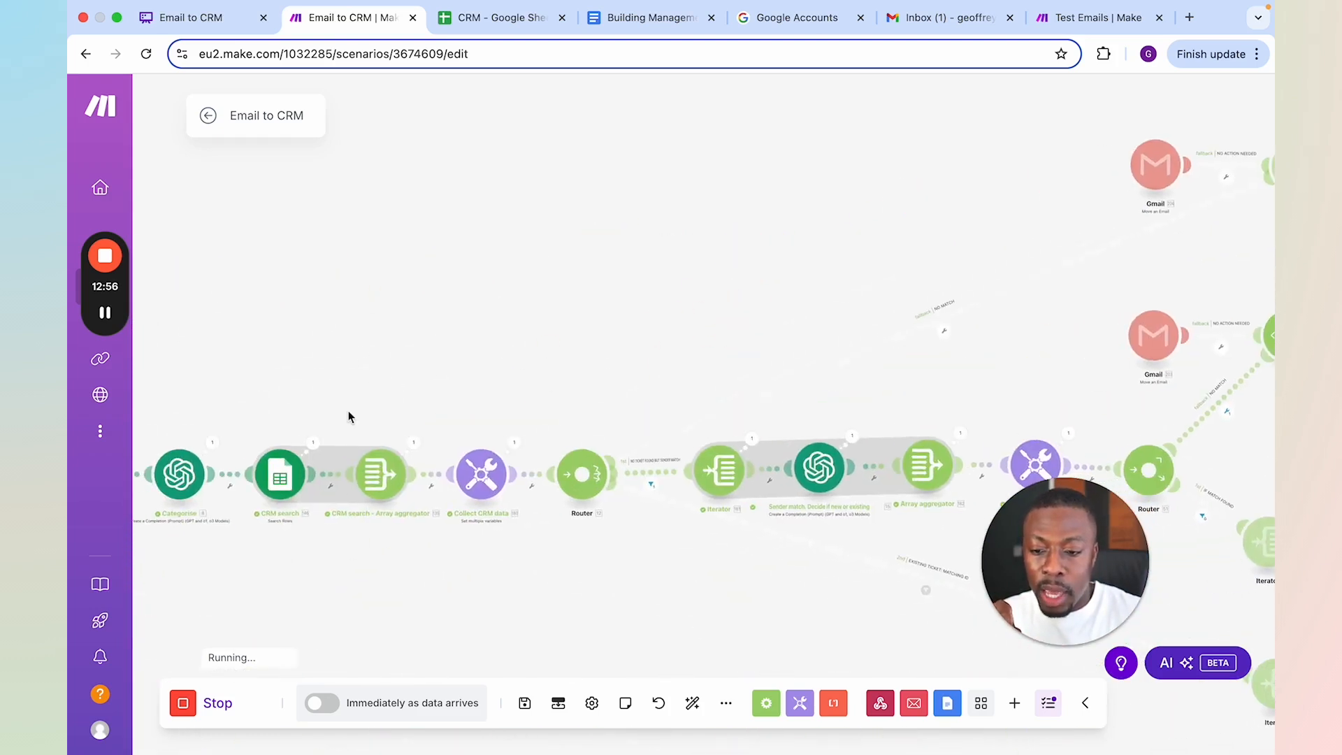
{"action": "left_click_drag", "start_coordinate": [350, 417], "coordinate": [560, 411]}
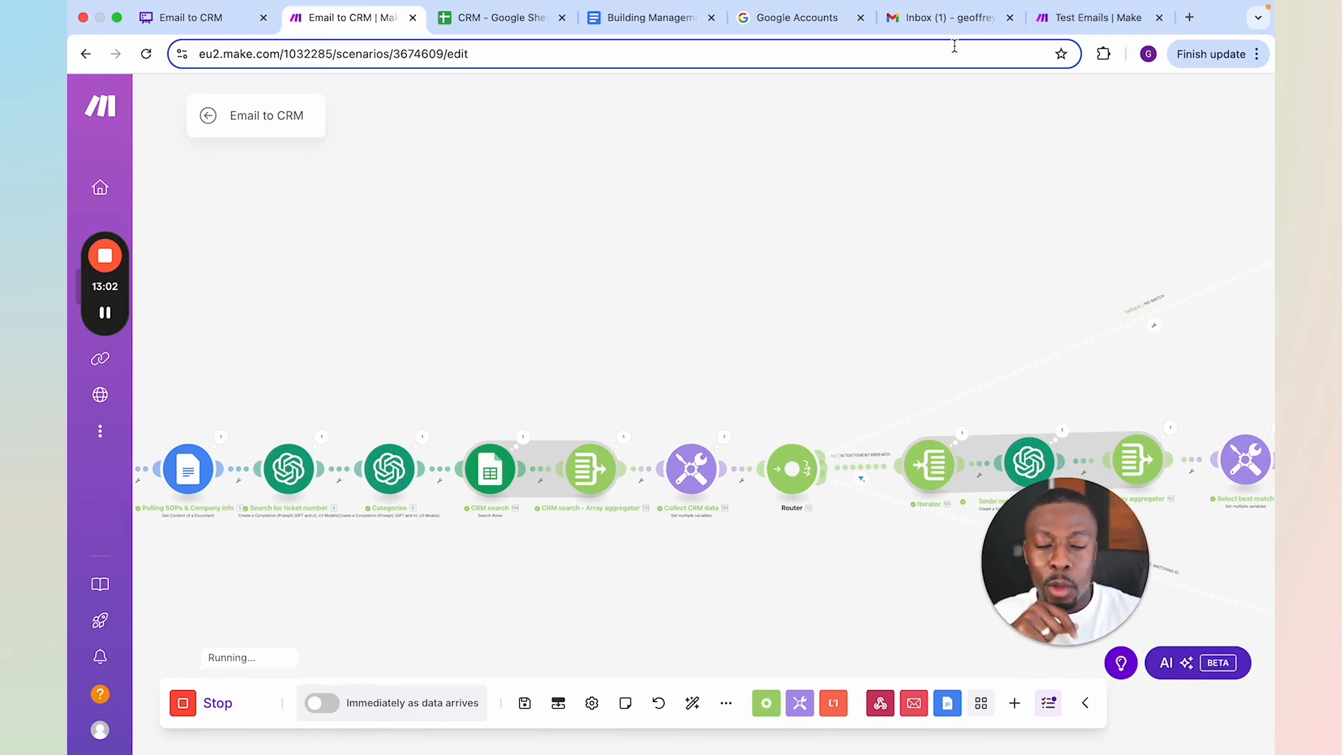
{"action": "left_click_drag", "start_coordinate": [992, 208], "coordinate": [473, 180]}
{"action": "scroll", "coordinate": [990, 364], "scroll_direction": "down", "scroll_amount": 5}
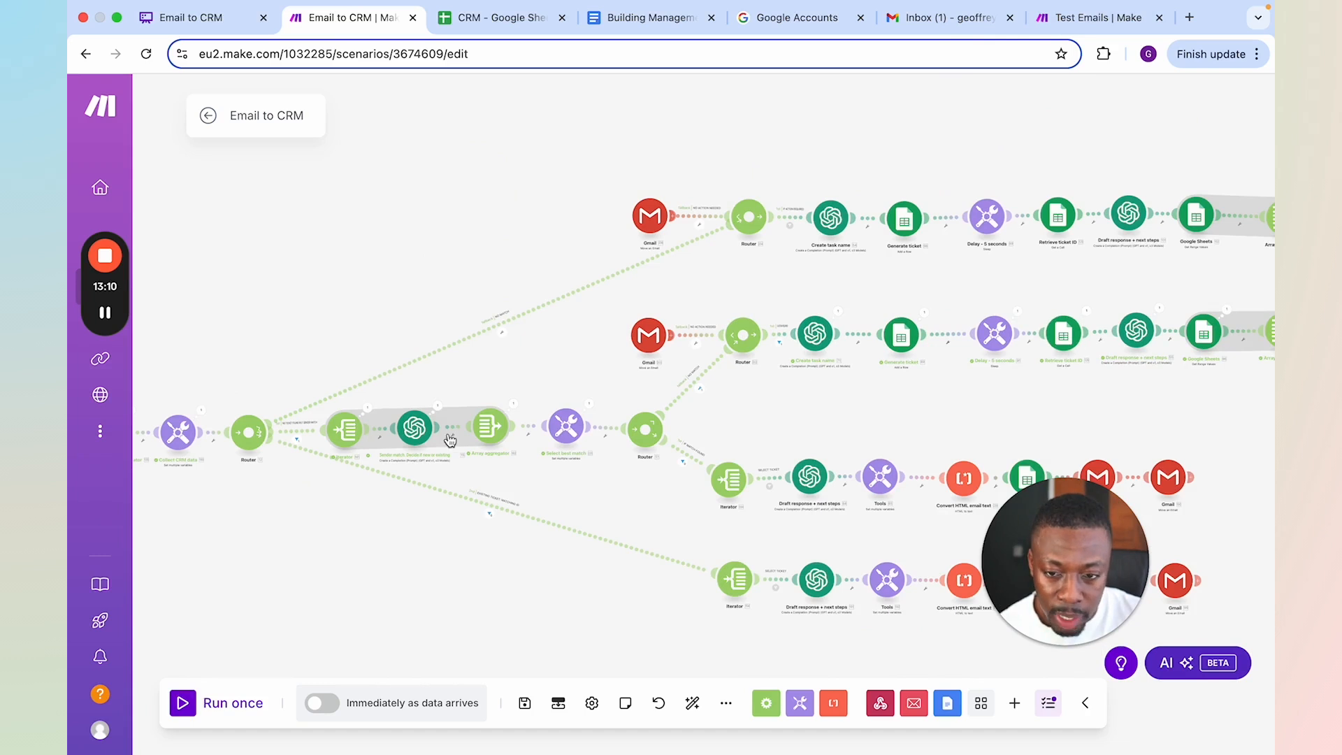
Inspect the match result and reasoning in the output of the OpenAI sender-match module, then close its details
{"action": "scroll", "coordinate": [492, 416], "scroll_direction": "up", "scroll_amount": 3}
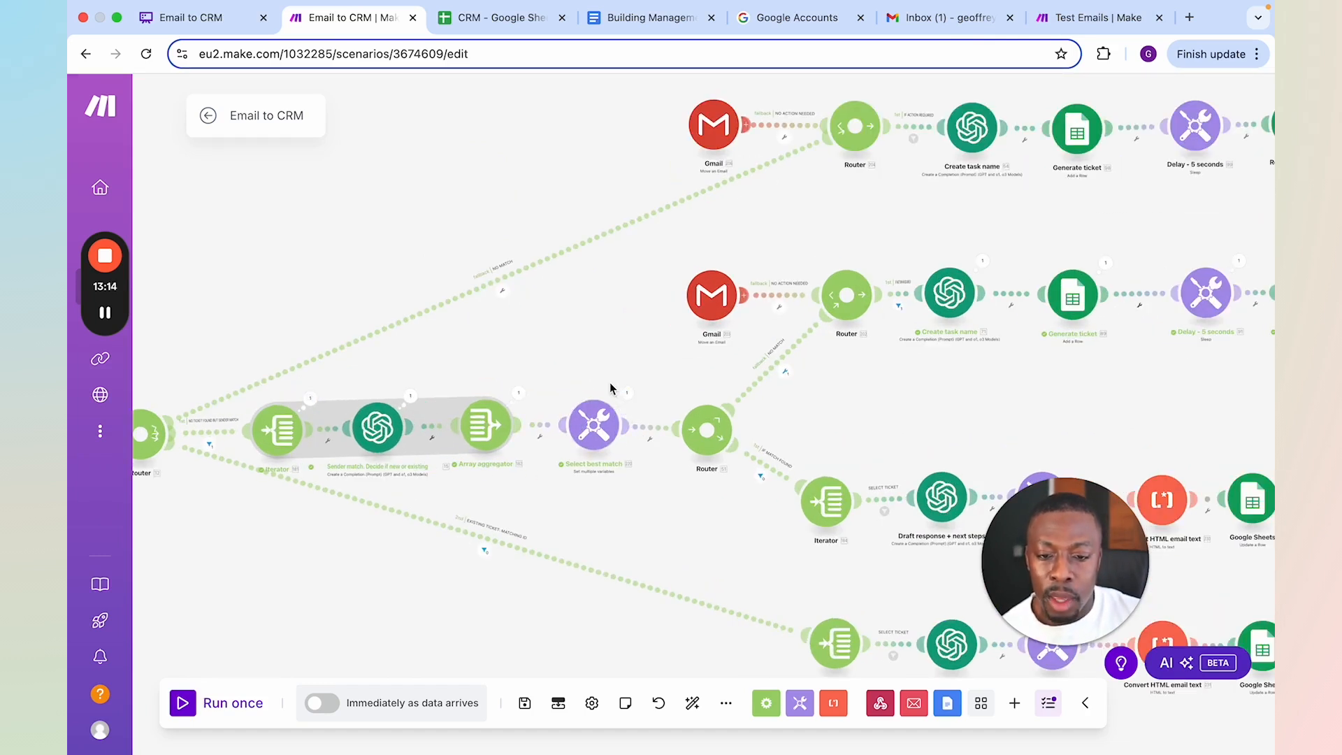
{"action": "left_click_drag", "start_coordinate": [553, 347], "coordinate": [776, 349]}
{"action": "left_click", "coordinate": [634, 387]}
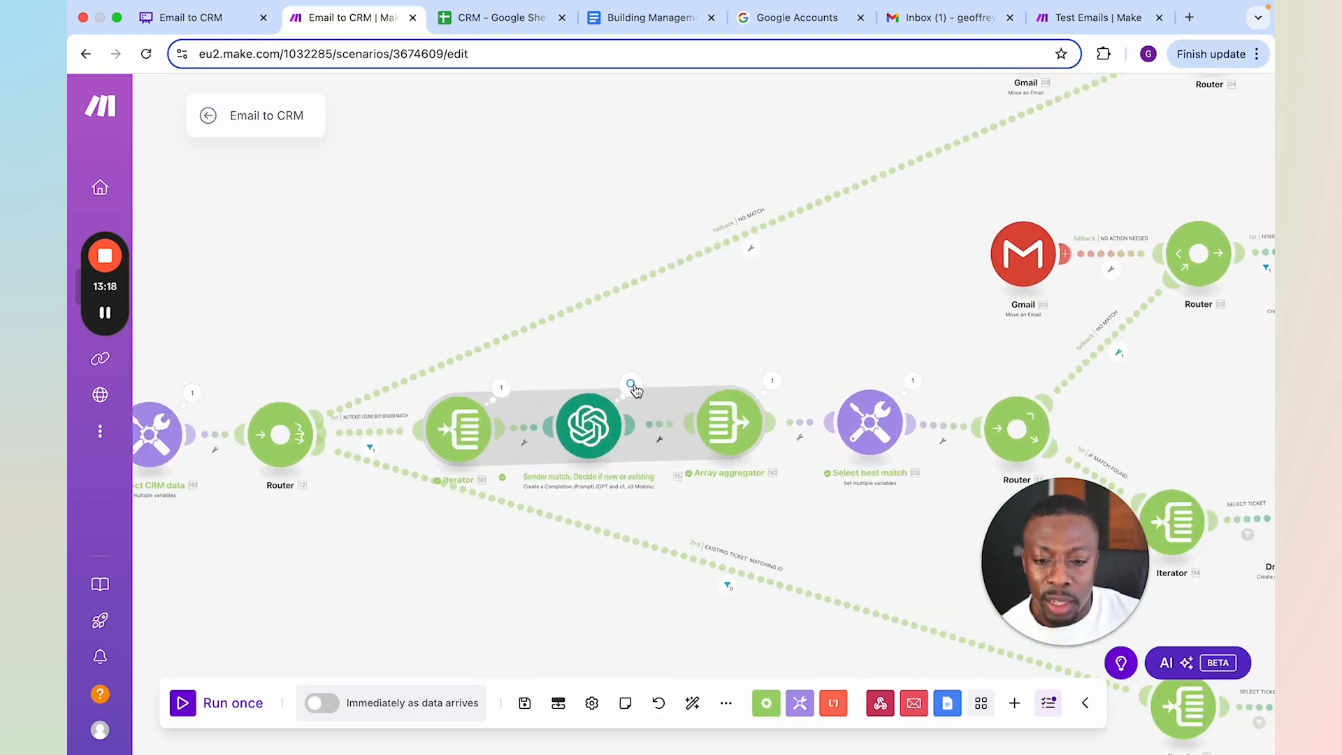
{"action": "left_click", "coordinate": [707, 455]}
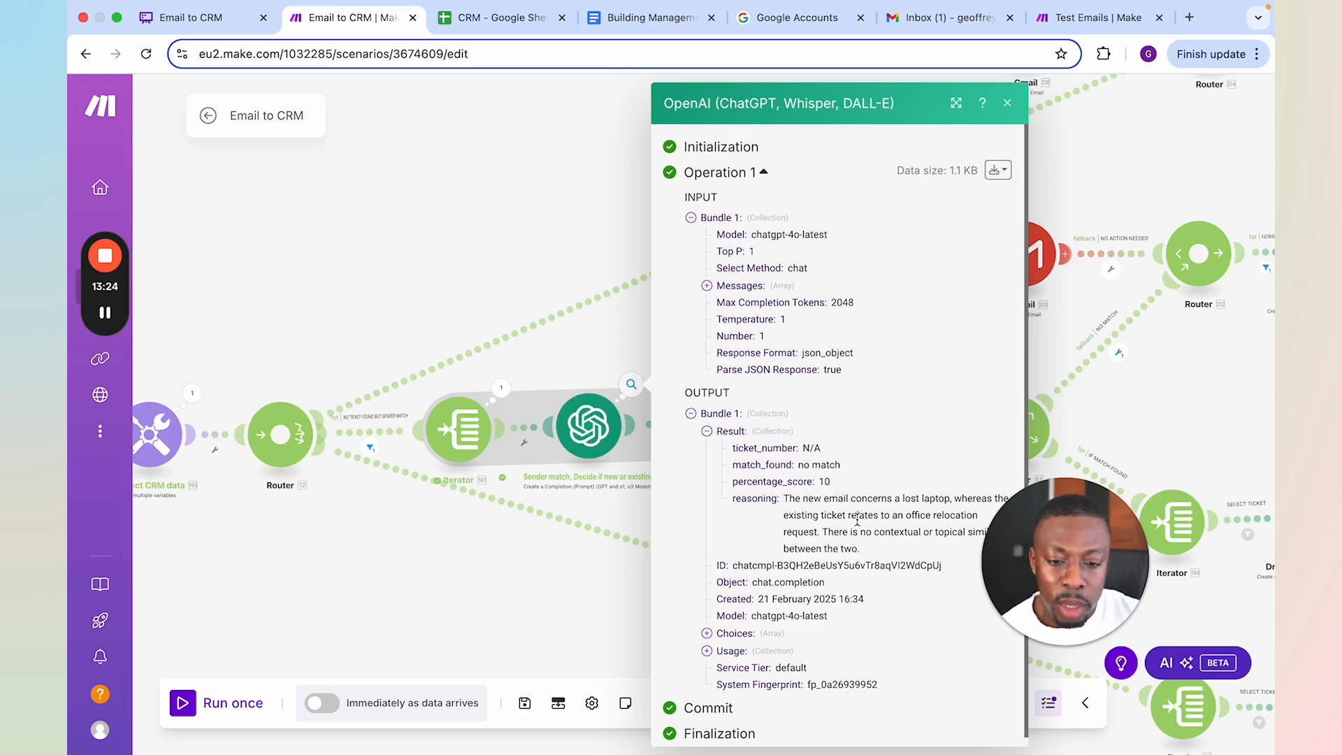
{"action": "left_click_drag", "start_coordinate": [1071, 556], "coordinate": [1151, 555]}
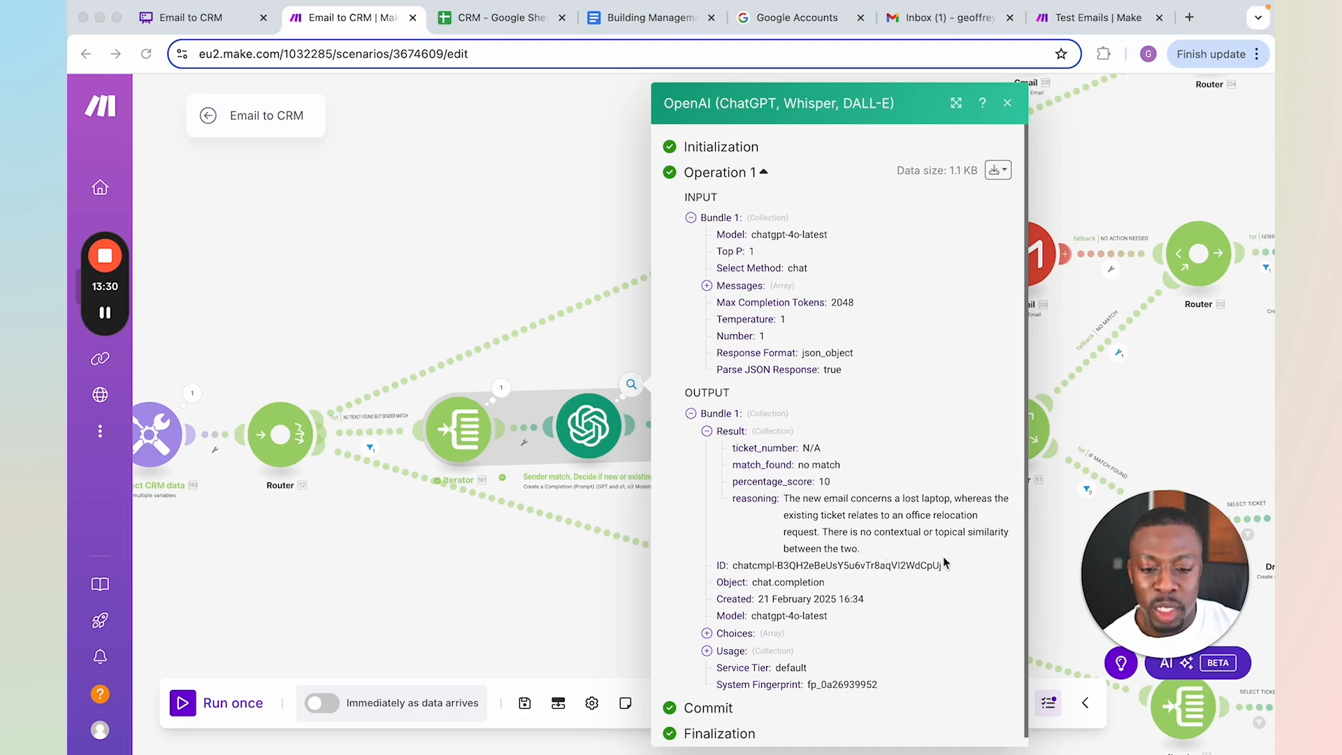
{"action": "left_click", "coordinate": [492, 263]}
Review the no-match branch that ran, then check the Lost Laptop Inquiry row in the CRM sheet through column H
{"action": "left_click_drag", "start_coordinate": [892, 313], "coordinate": [522, 379]}
{"action": "left_click_drag", "start_coordinate": [1021, 443], "coordinate": [871, 458]}
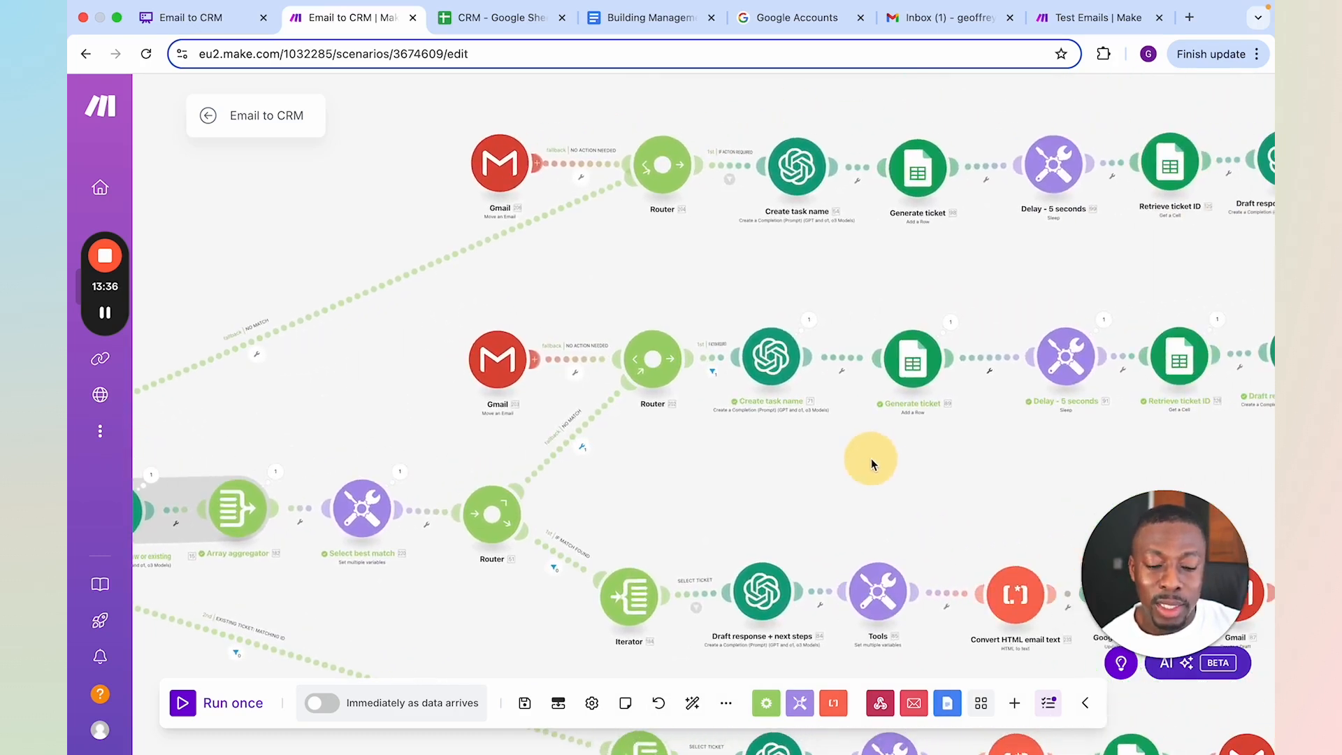
{"action": "left_click", "coordinate": [500, 21]}
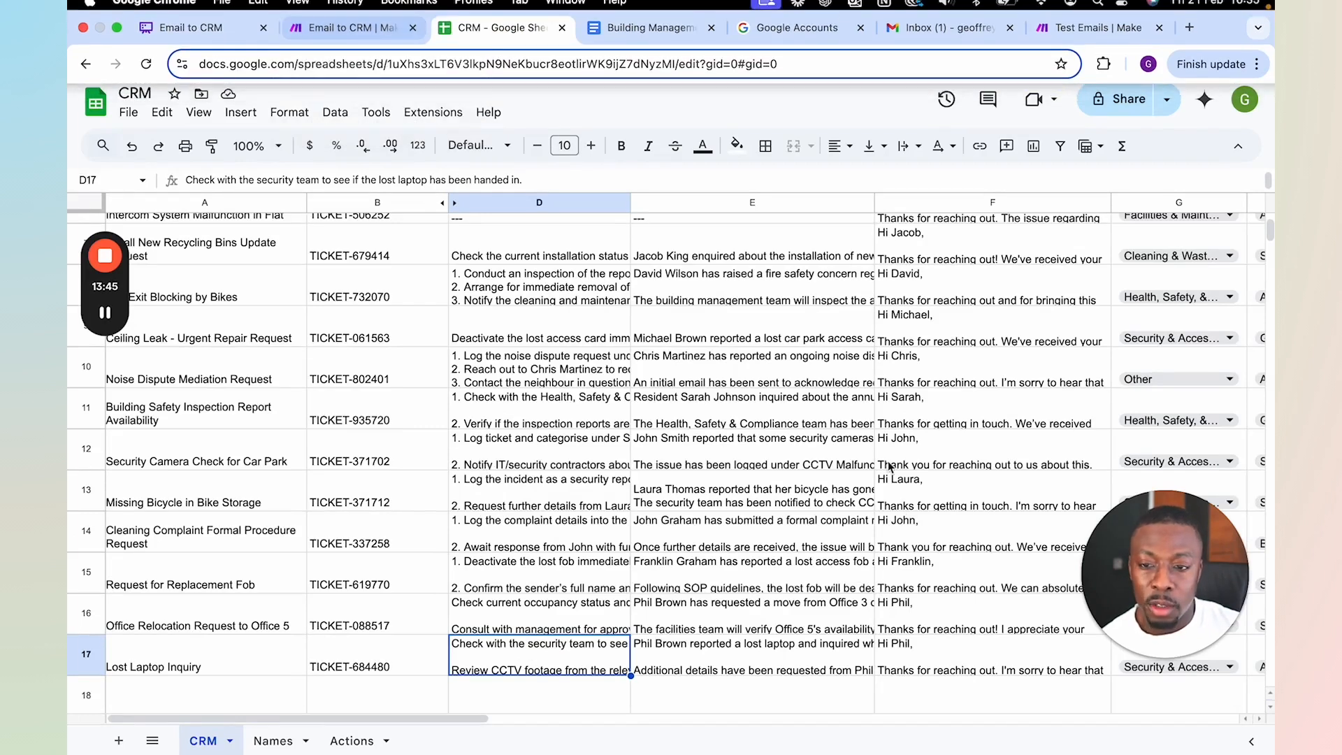
{"action": "key", "text": "Right"}
{"action": "key", "text": "Right"}
{"action": "key", "text": "Right"}
{"action": "key", "text": "Right"}
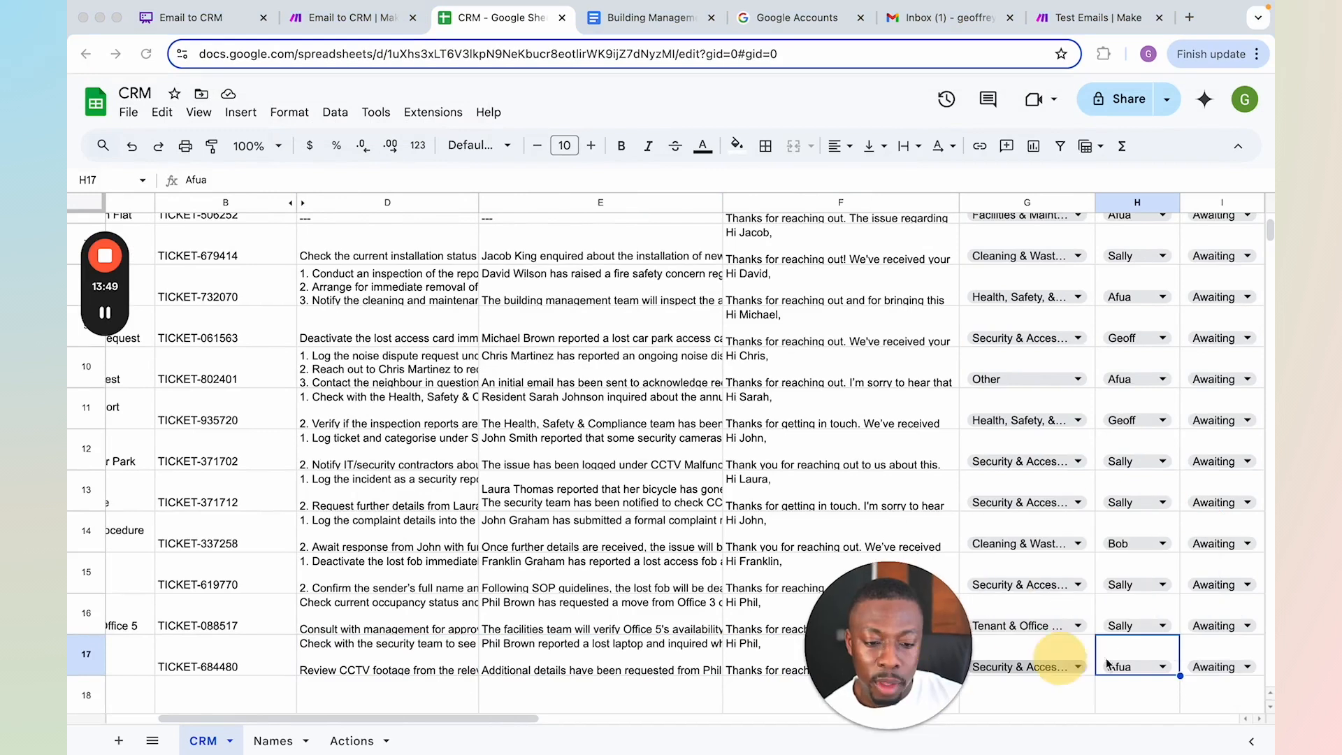
Return to the Email to CRM scenario and review the router branches for new, matched and existing tickets
{"action": "left_click", "coordinate": [345, 21]}
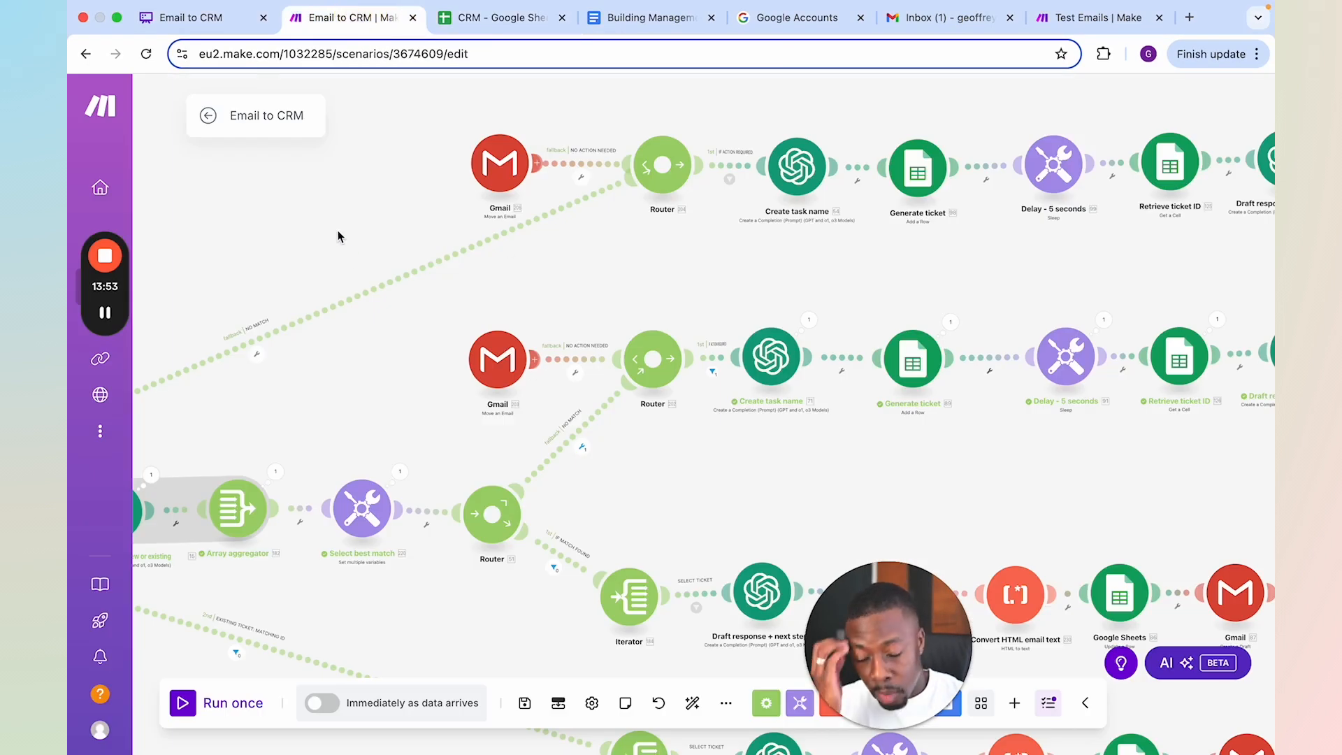
{"action": "left_click_drag", "start_coordinate": [351, 222], "coordinate": [437, 192]}
{"action": "scroll", "coordinate": [437, 191], "scroll_direction": "down", "scroll_amount": 1}
{"action": "scroll", "coordinate": [437, 192], "scroll_direction": "down", "scroll_amount": 1}
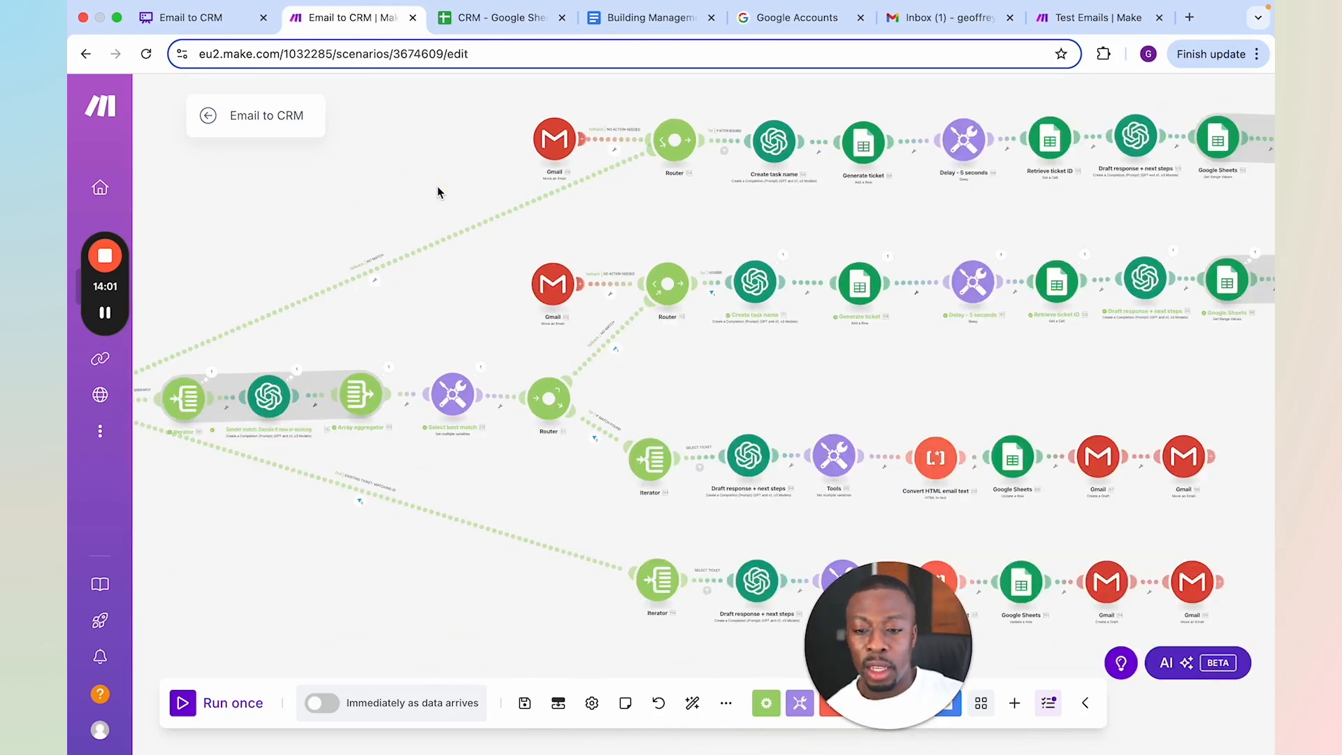
{"action": "left_click_drag", "start_coordinate": [467, 343], "coordinate": [587, 330]}
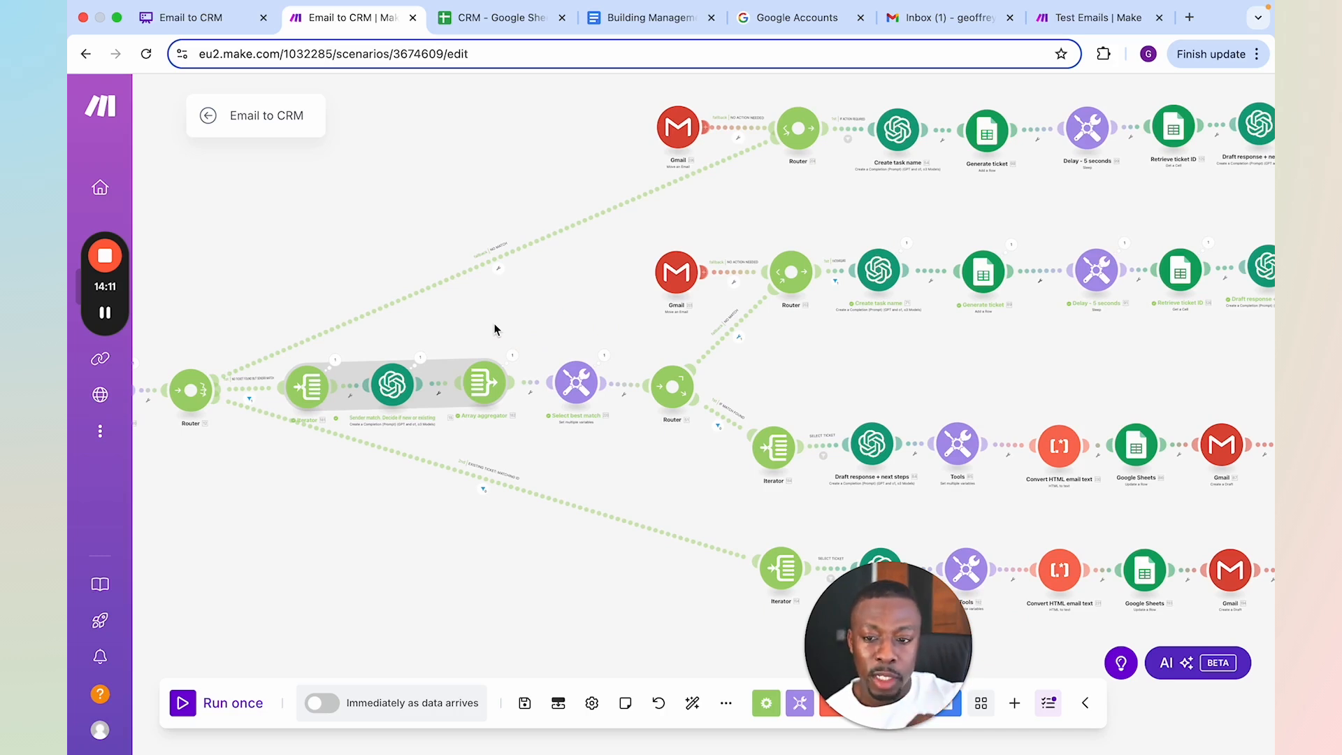
Copy the ticket number of the Noise Dispute Mediation Request from cell B10 of the CRM sheet
{"action": "left_click", "coordinate": [489, 17]}
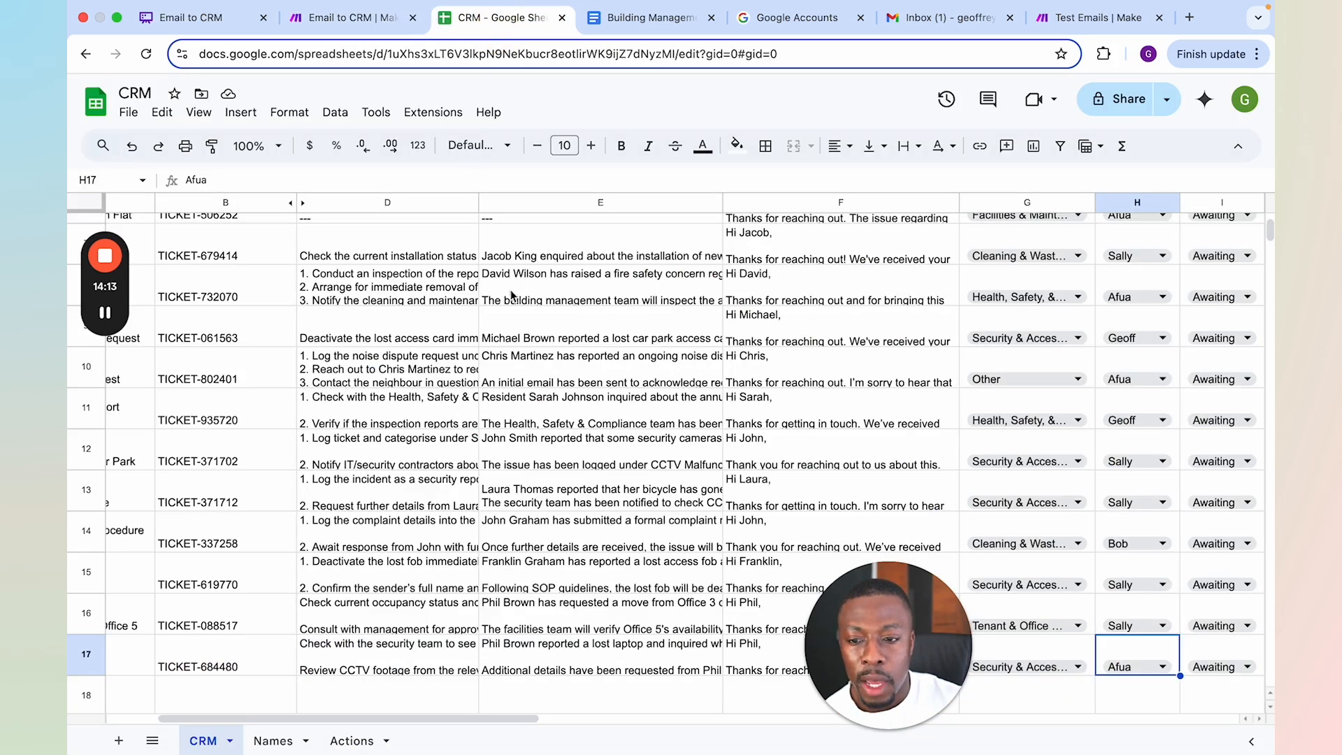
{"action": "scroll", "coordinate": [462, 327], "scroll_direction": "left", "scroll_amount": 3}
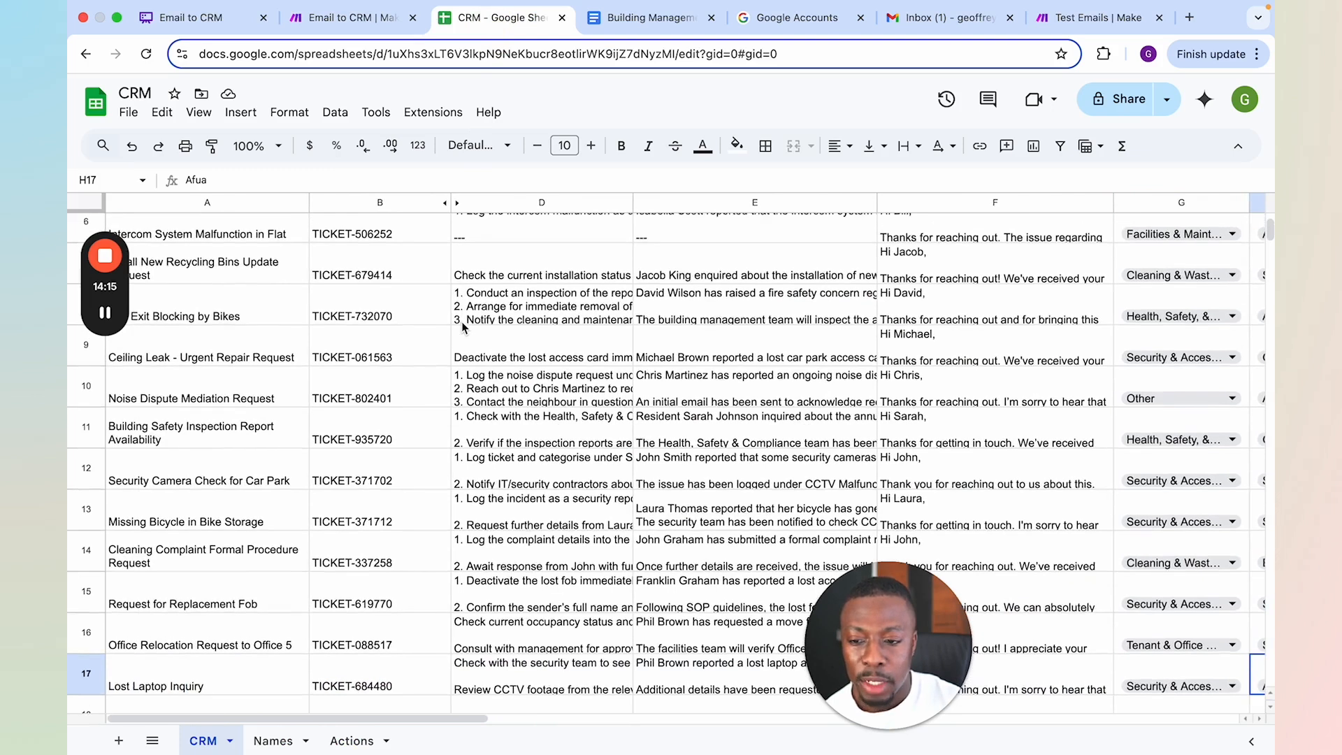
{"action": "scroll", "coordinate": [458, 381], "scroll_direction": "up", "scroll_amount": 2}
{"action": "left_click", "coordinate": [360, 455]}
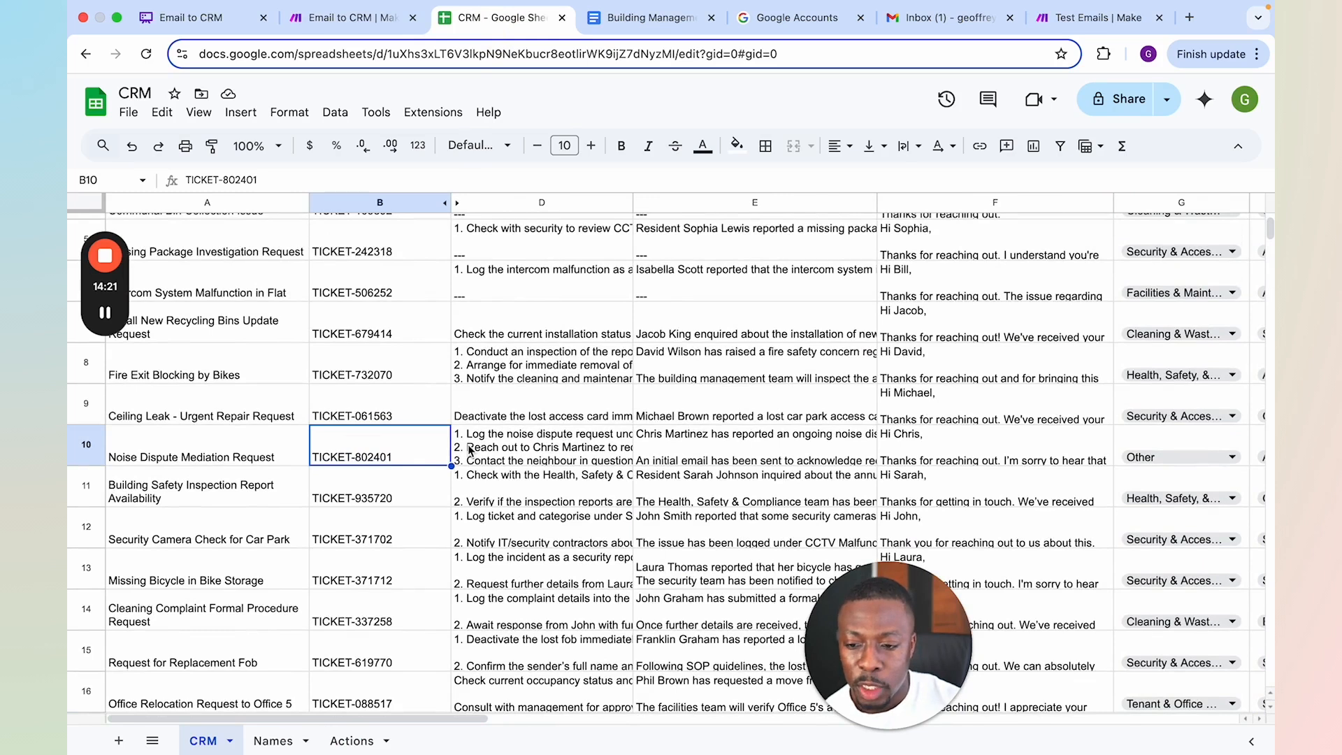
{"action": "left_click_drag", "start_coordinate": [274, 179], "coordinate": [181, 176]}
{"action": "key", "text": "super+c"}
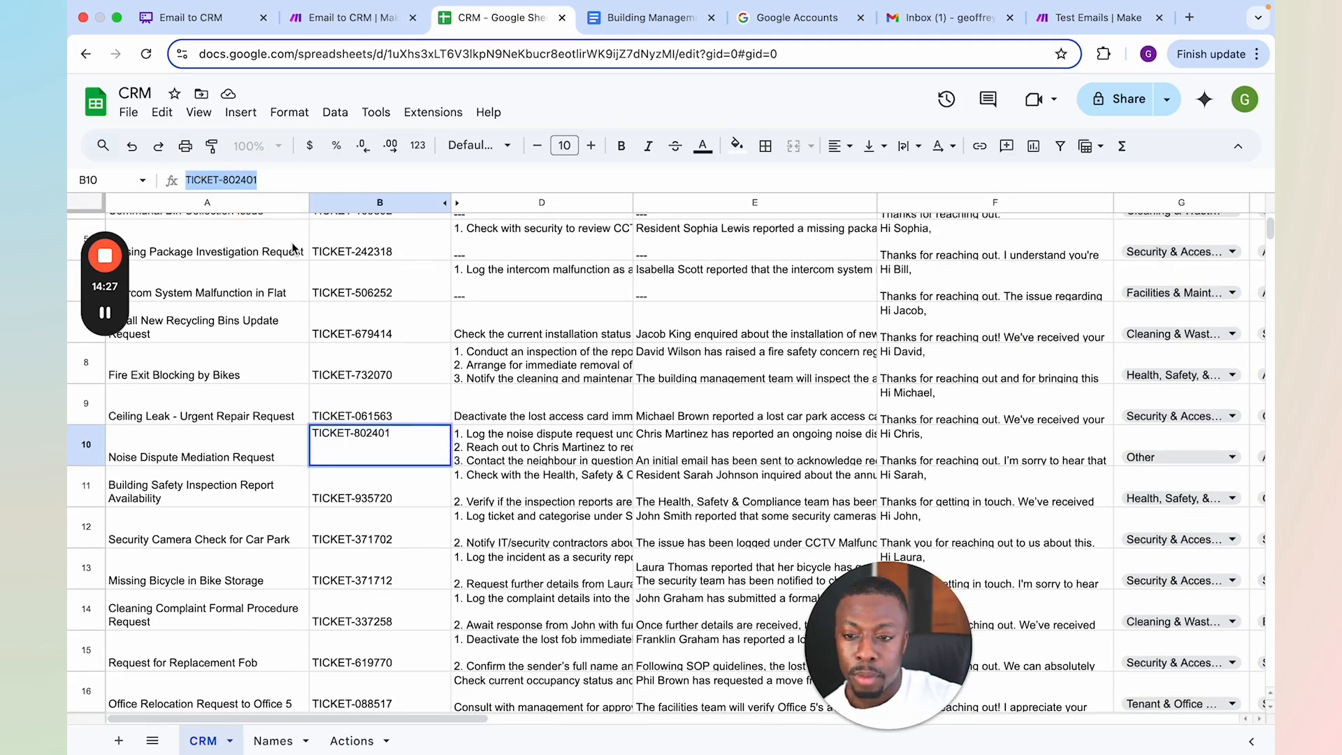
{"action": "left_click", "coordinate": [624, 393]}
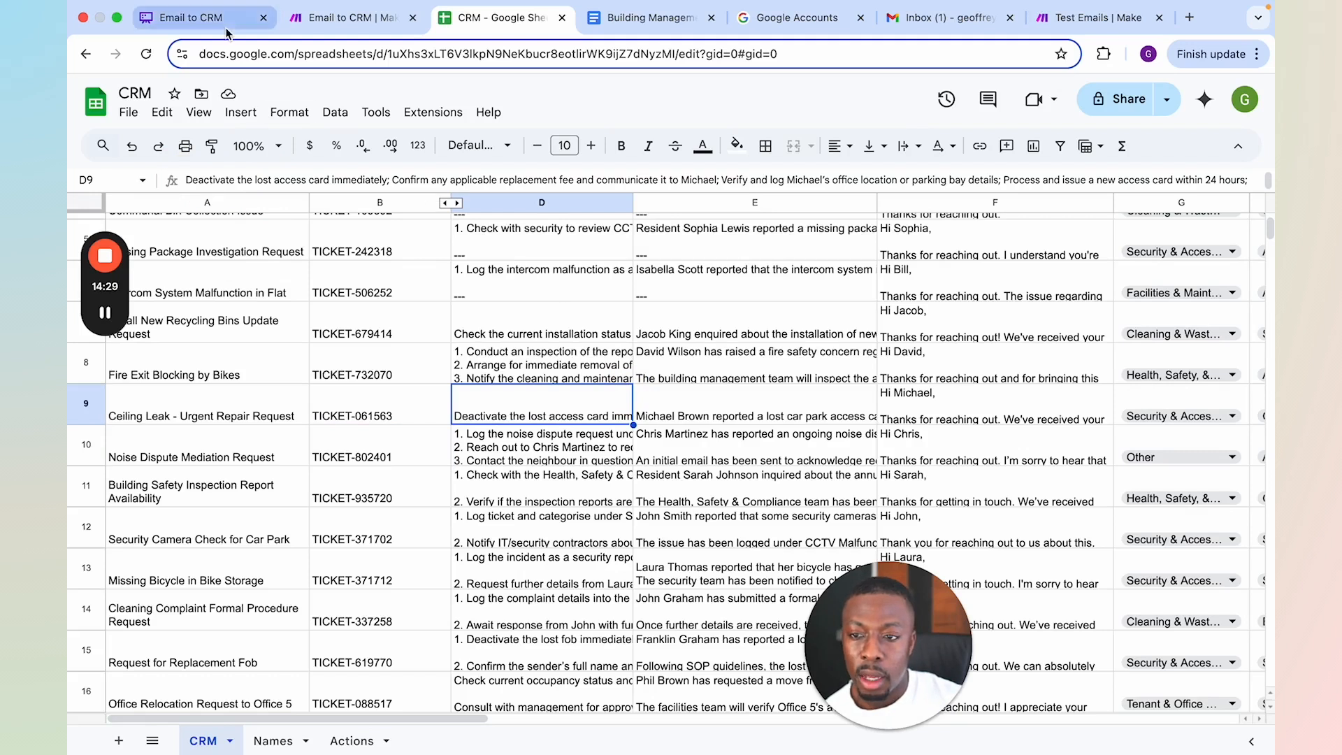
Run the Email to CRM scenario once and have it wait for new data
{"action": "left_click", "coordinate": [365, 21]}
{"action": "left_click", "coordinate": [228, 706]}
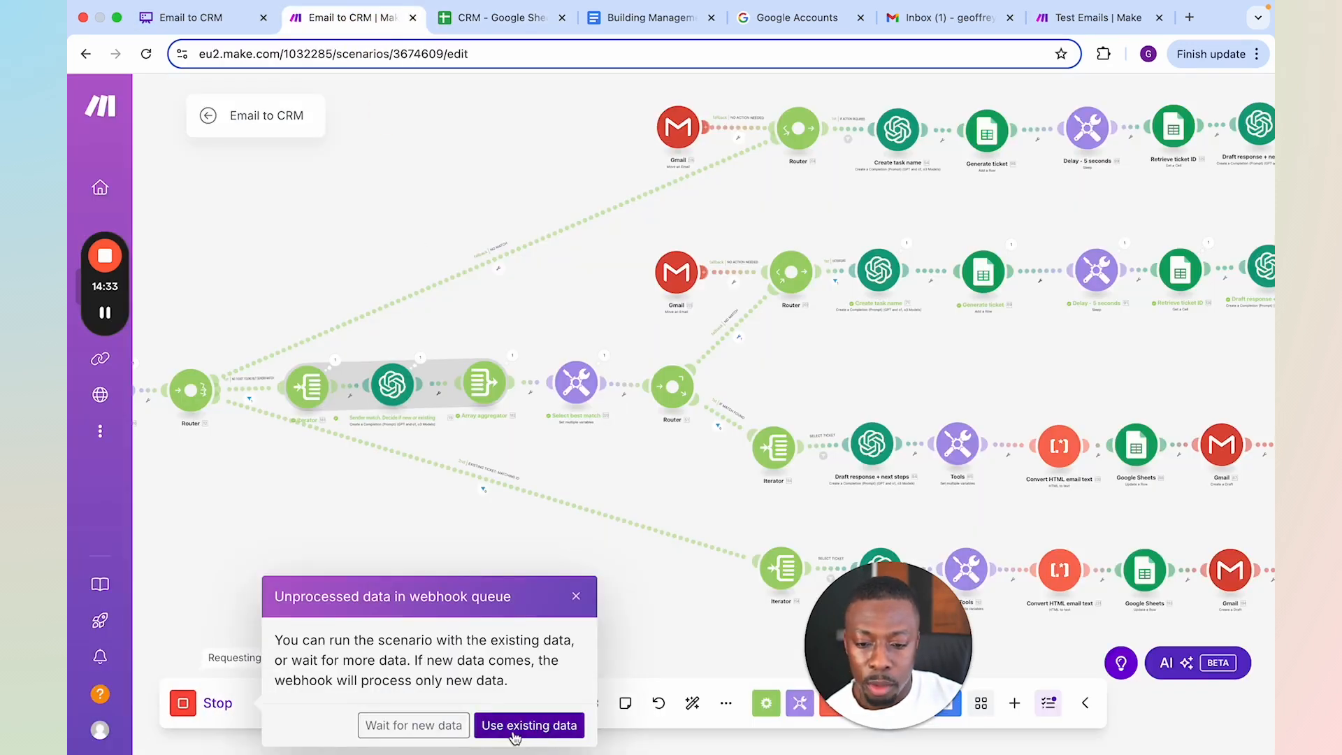
{"action": "left_click", "coordinate": [425, 727]}
In the Test Emails scenario, set the Send an Email module's subject to "Any update on TICKET-802401?", pasting in the copied ticket number
{"action": "left_click", "coordinate": [1103, 19]}
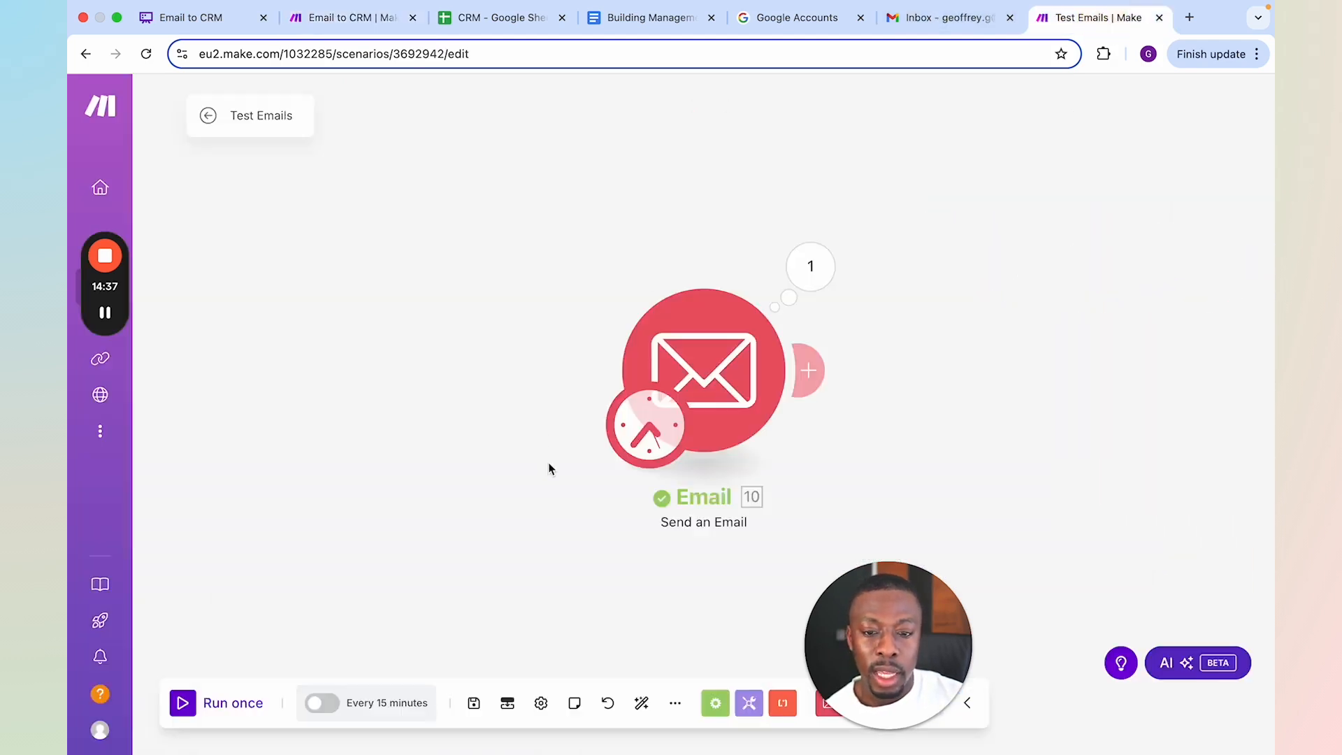
{"action": "left_click", "coordinate": [787, 384]}
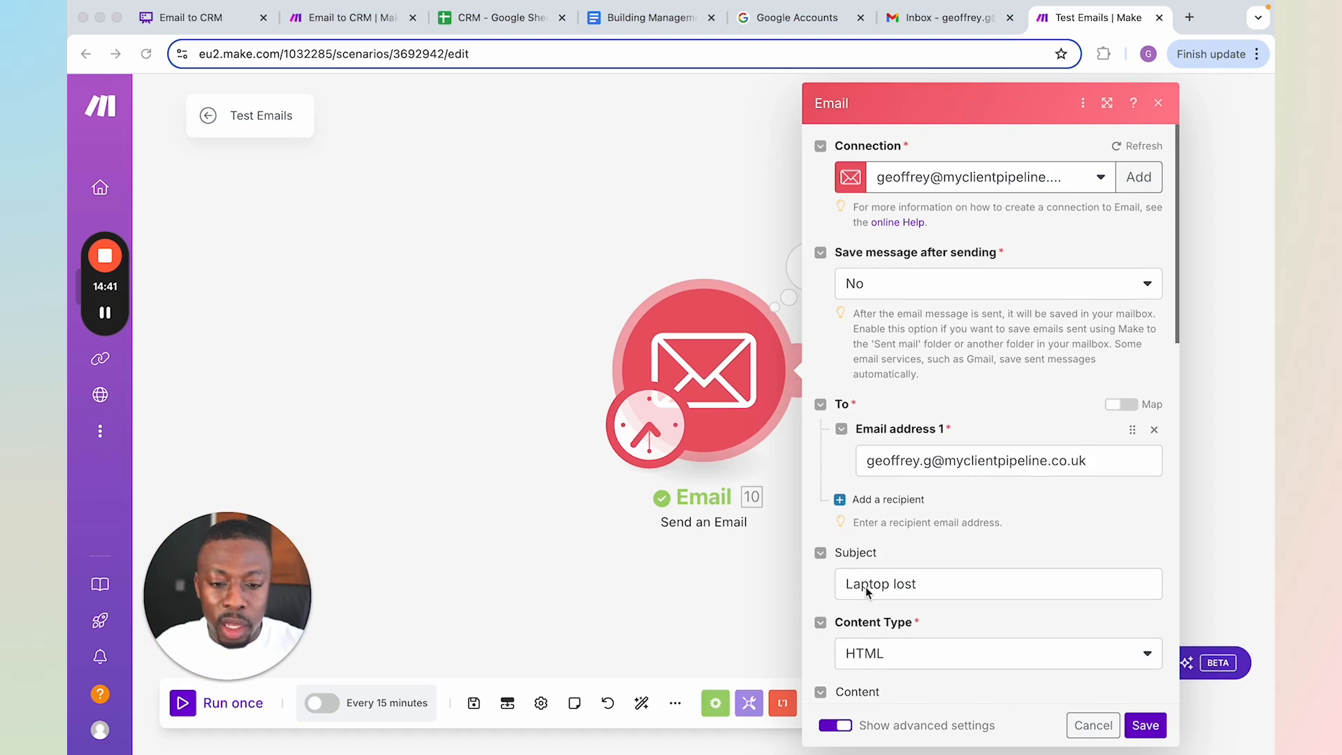
{"action": "scroll", "coordinate": [867, 587], "scroll_direction": "down", "scroll_amount": 1}
{"action": "left_click", "coordinate": [890, 563]}
{"action": "triple_click", "coordinate": [890, 563]}
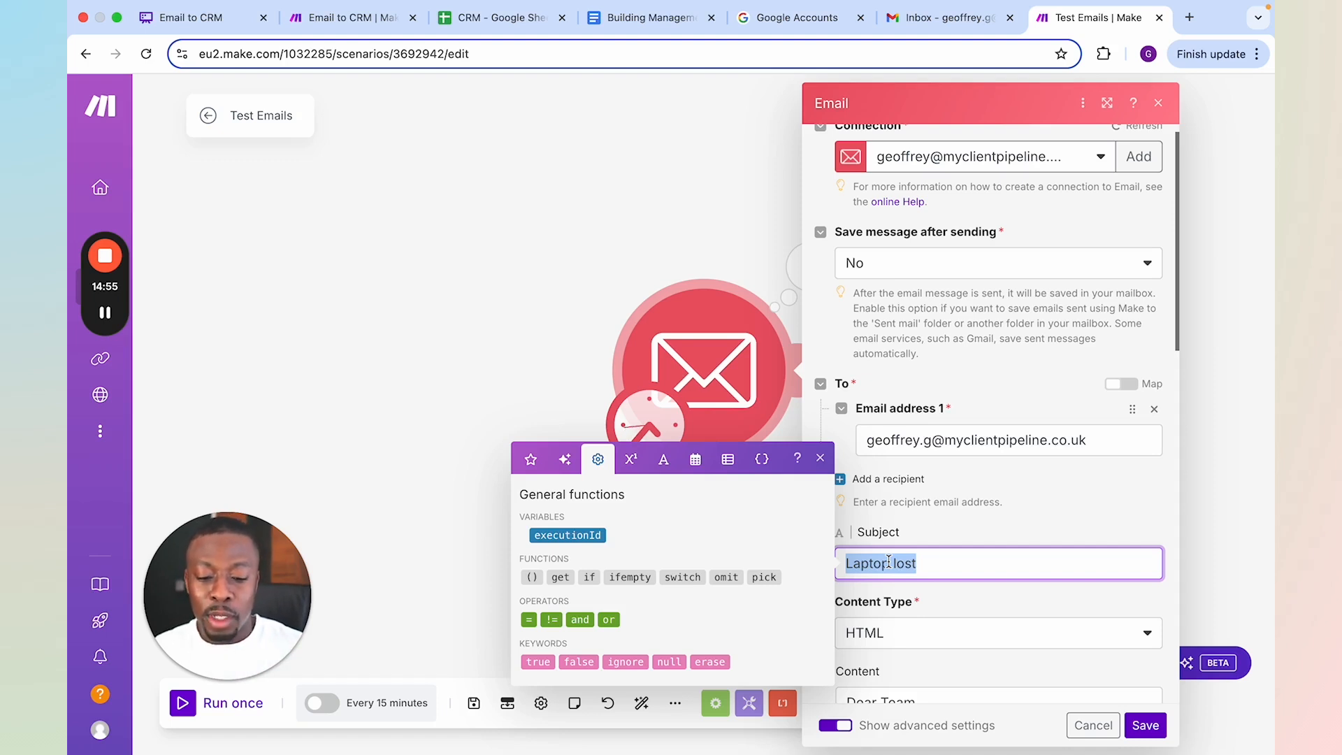
{"action": "type", "text": "Any update?"}
{"action": "scroll", "coordinate": [993, 419], "scroll_direction": "down", "scroll_amount": 5}
{"action": "left_click", "coordinate": [906, 465]}
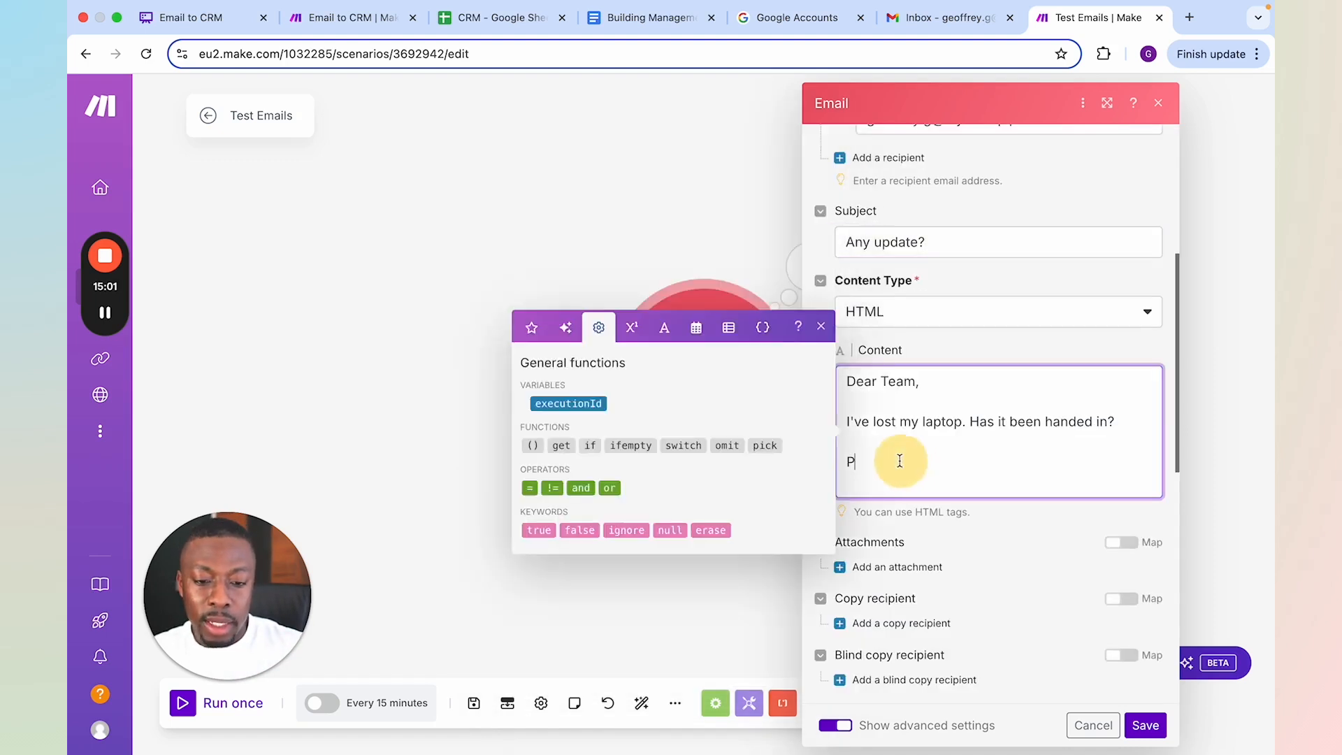
{"action": "left_click", "coordinate": [941, 240]}
{"action": "type", "text": "on"}
{"action": "key", "text": "super+v"}
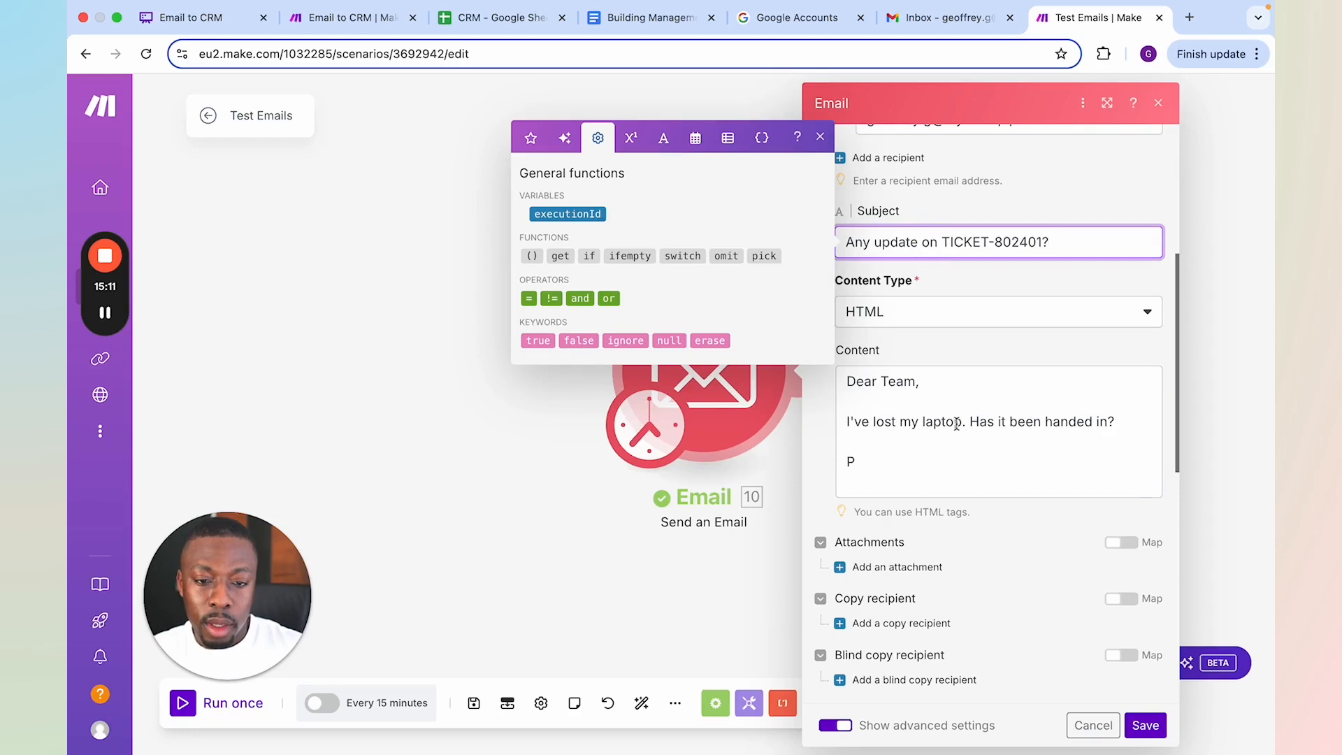
Replace the email content with "Hi there, any update on this?"
{"action": "left_click", "coordinate": [902, 461]}
{"action": "left_click_drag", "start_coordinate": [902, 462], "coordinate": [847, 381]}
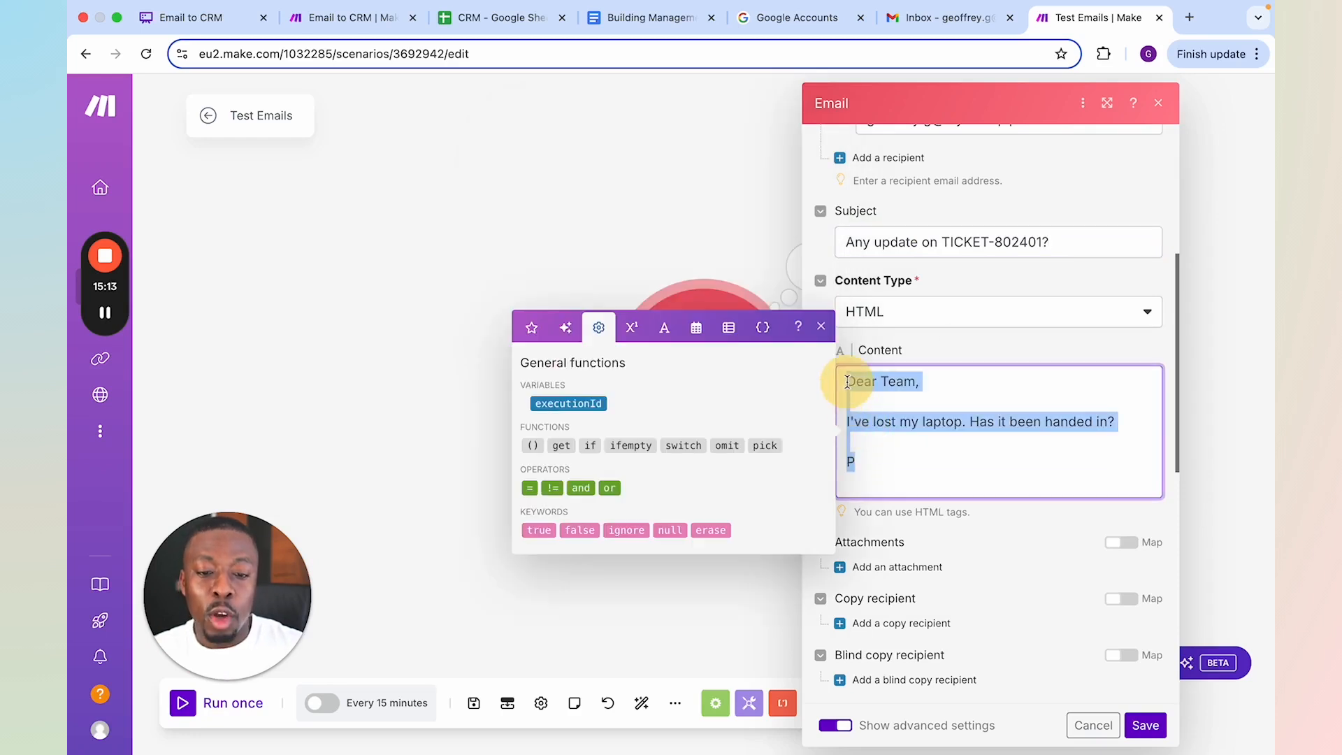
{"action": "type", "text": "Hi th"}
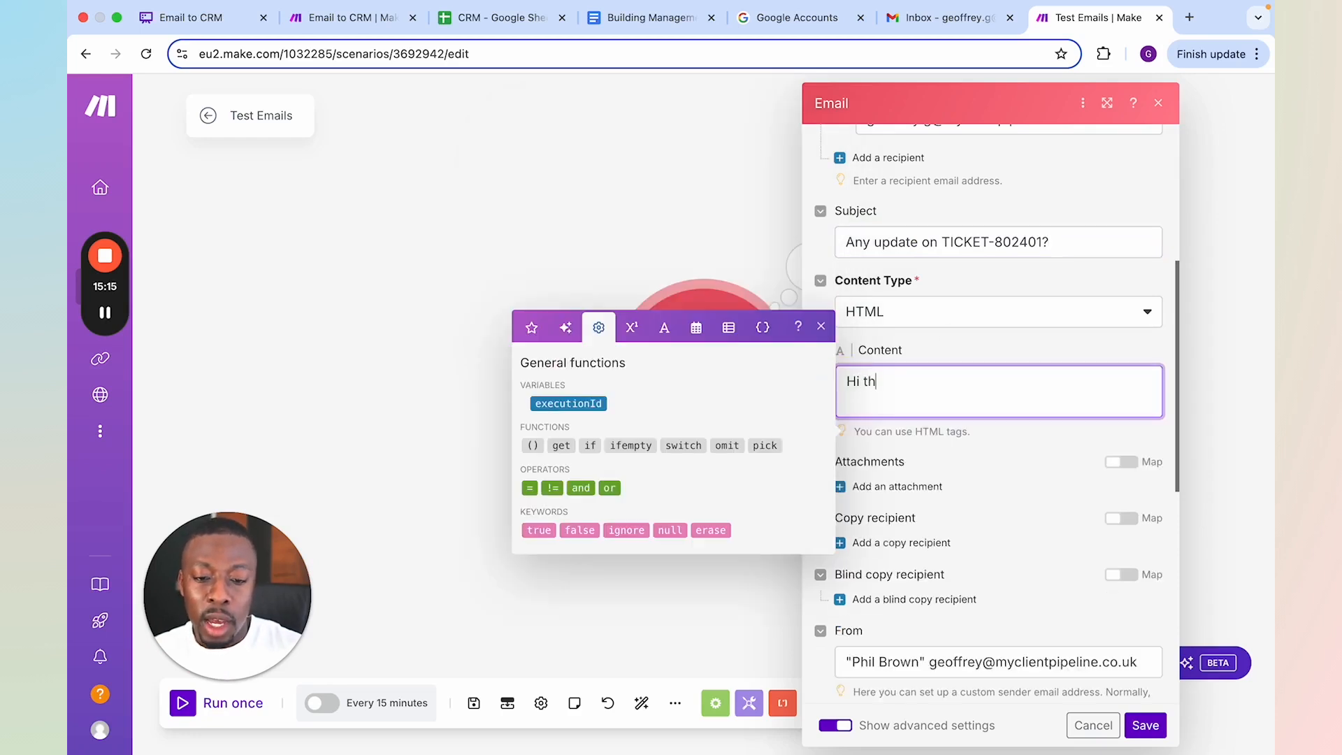
{"action": "type", "text": "ere, any update on this?"}
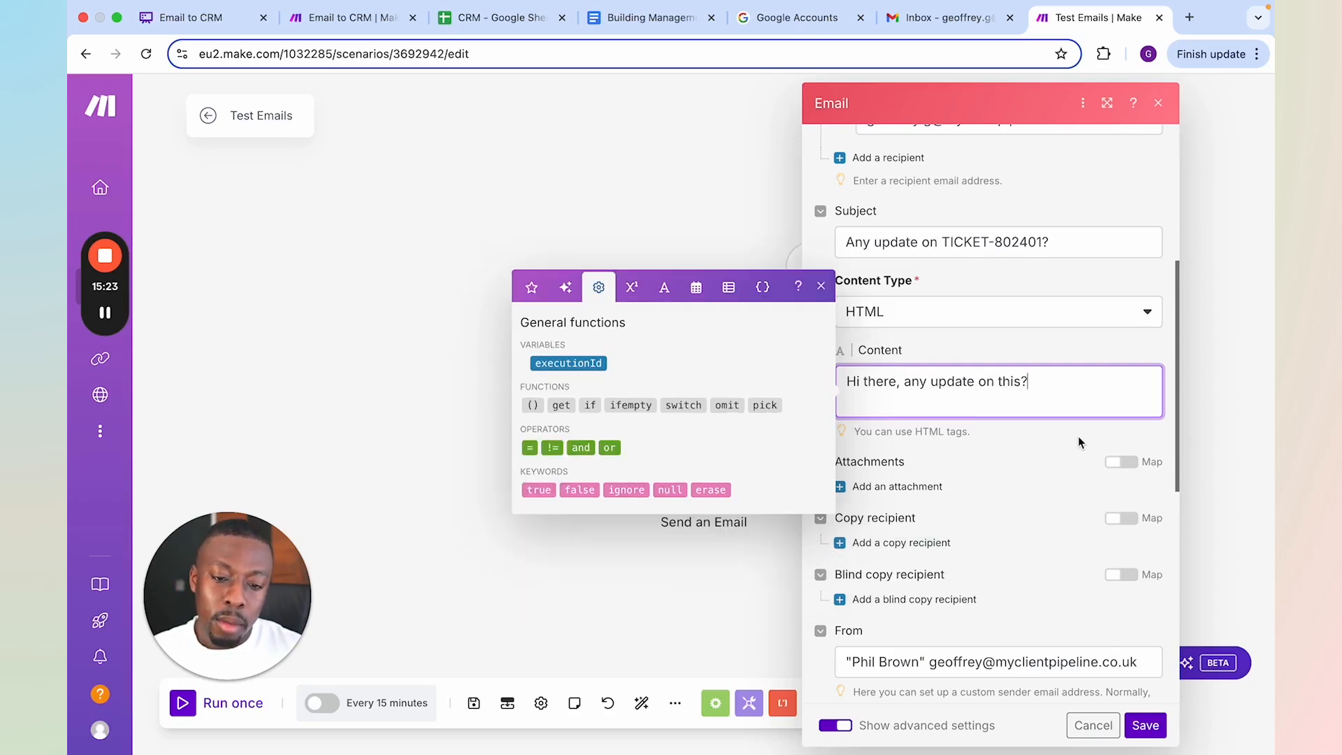
Replace the quoted sender name in the From field with a different person's full name, keeping the email address
{"action": "left_click", "coordinate": [915, 661]}
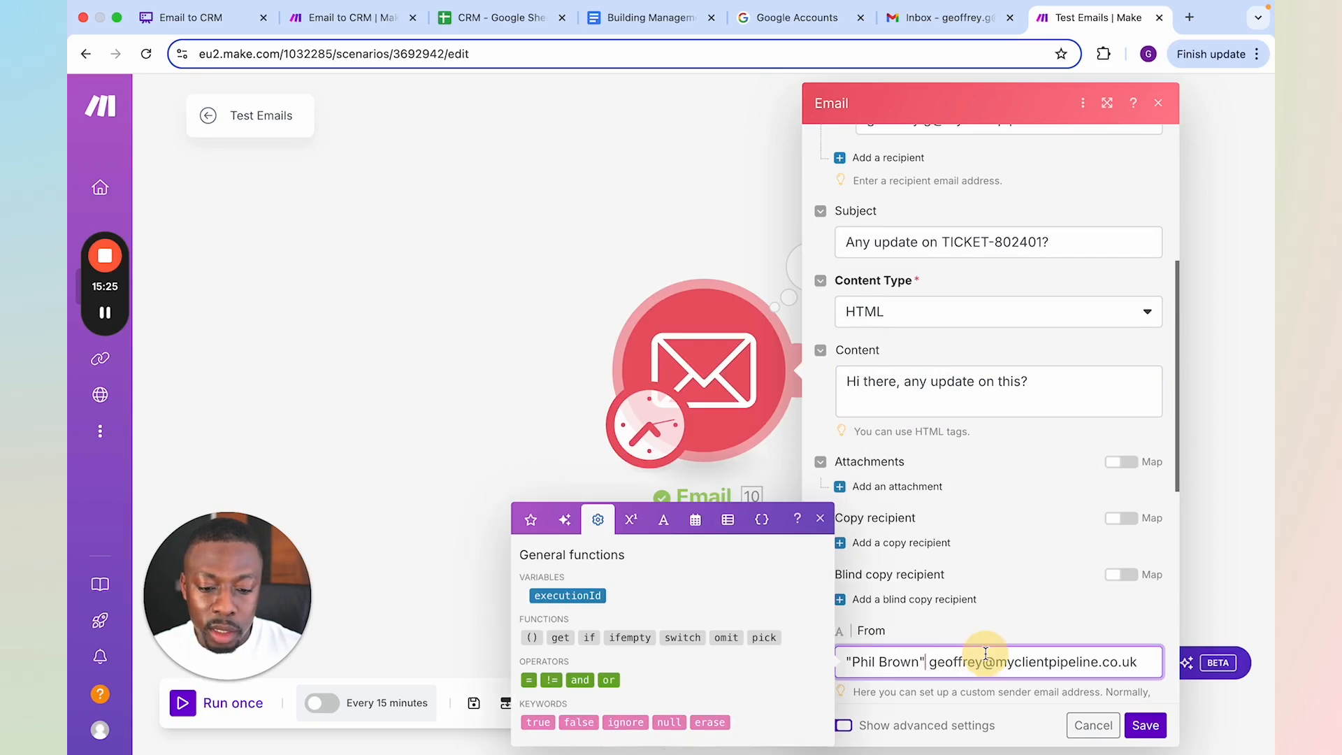
{"action": "left_click_drag", "start_coordinate": [915, 662], "coordinate": [879, 662]}
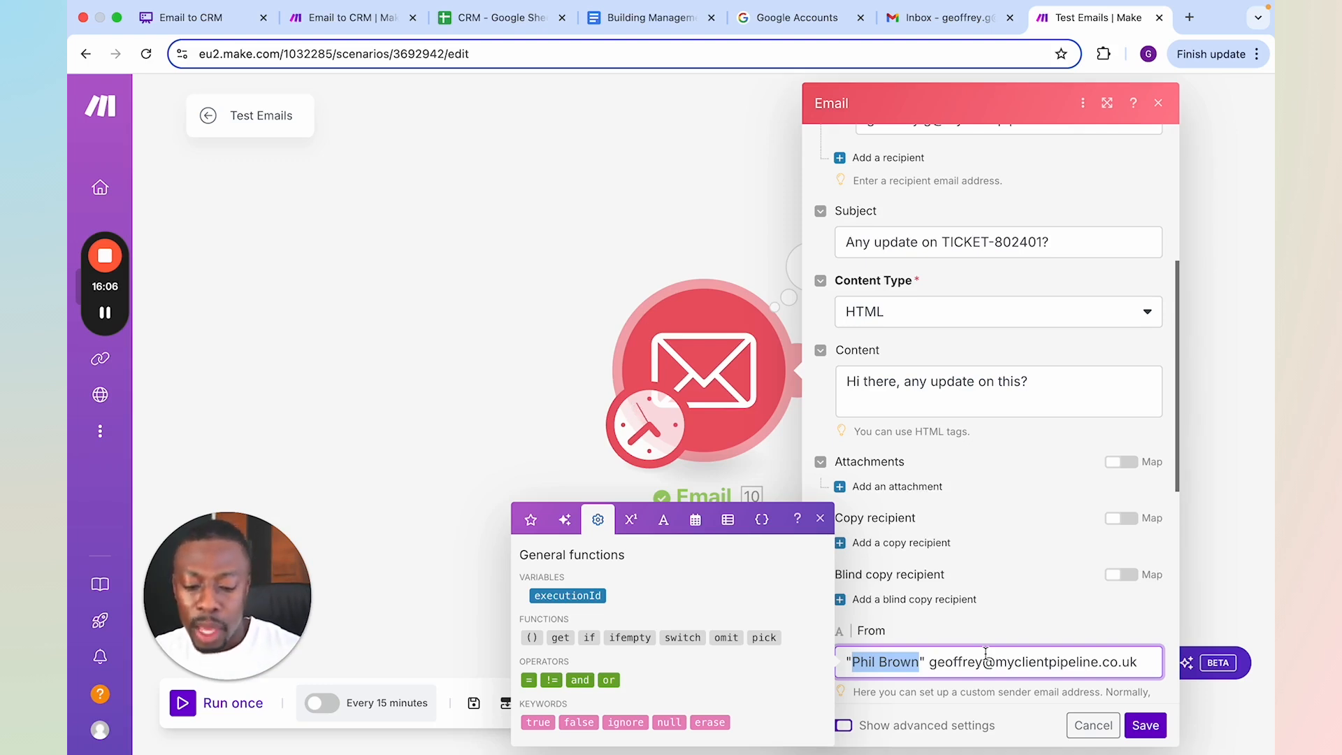
{"action": "type", "text": "Leyla "}
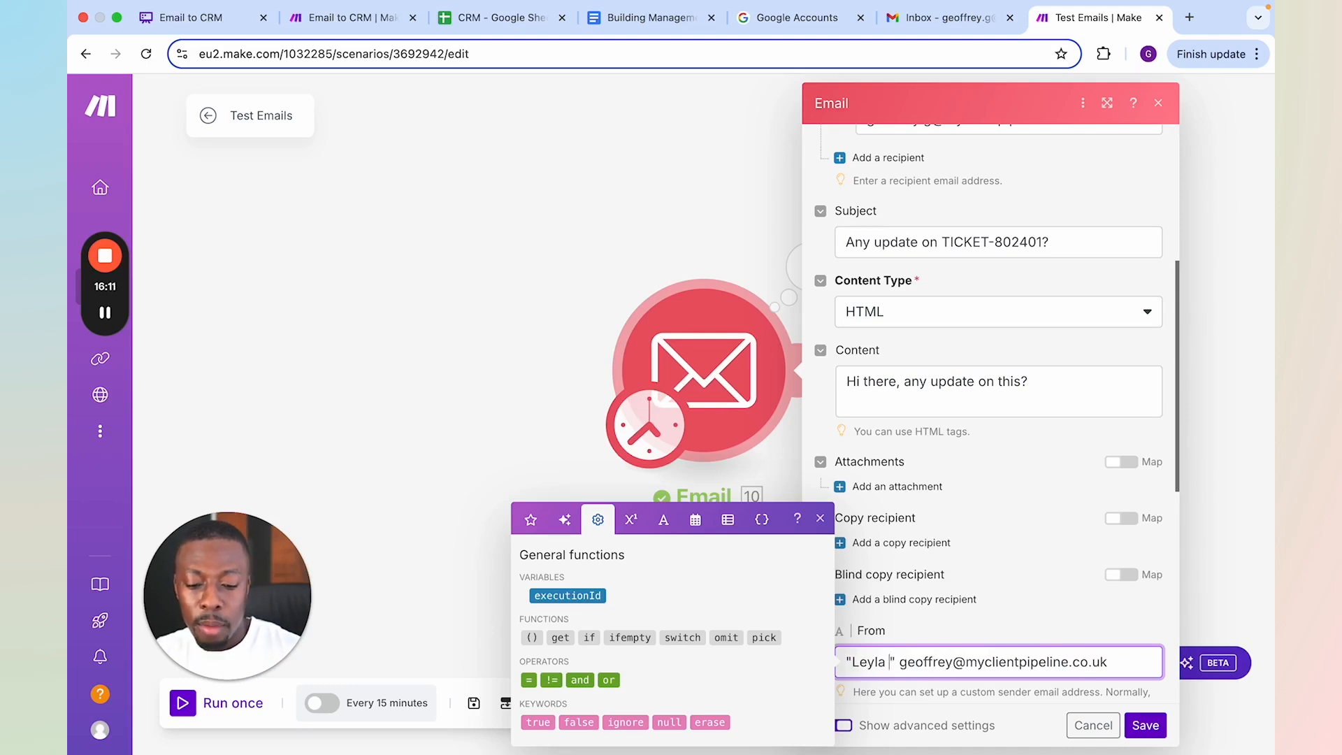
{"action": "type", "text": "Gomez"}
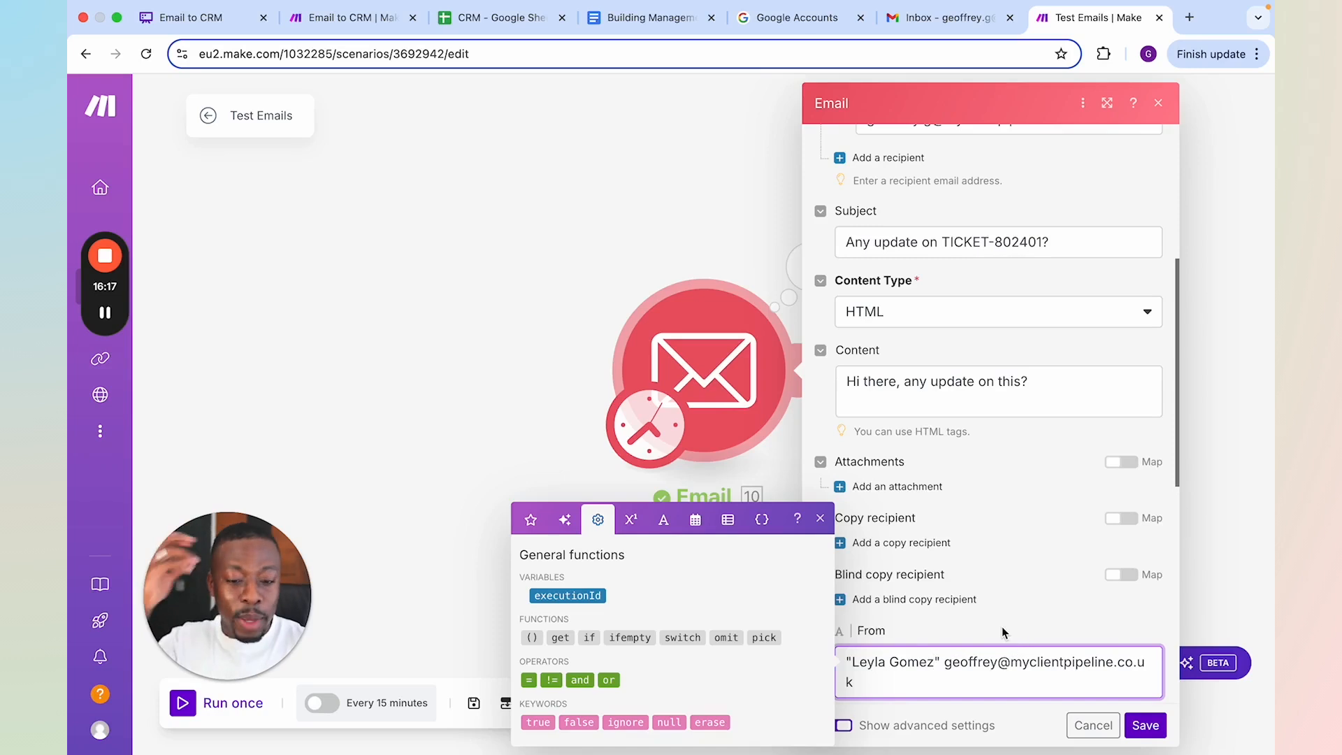
Correct the spelling of the sender's first name in the From field, save the Email module, and run the Test Emails scenario once
{"action": "left_click", "coordinate": [876, 662]}
{"action": "key", "text": "BackSpace"}
{"action": "type", "text": "i"}
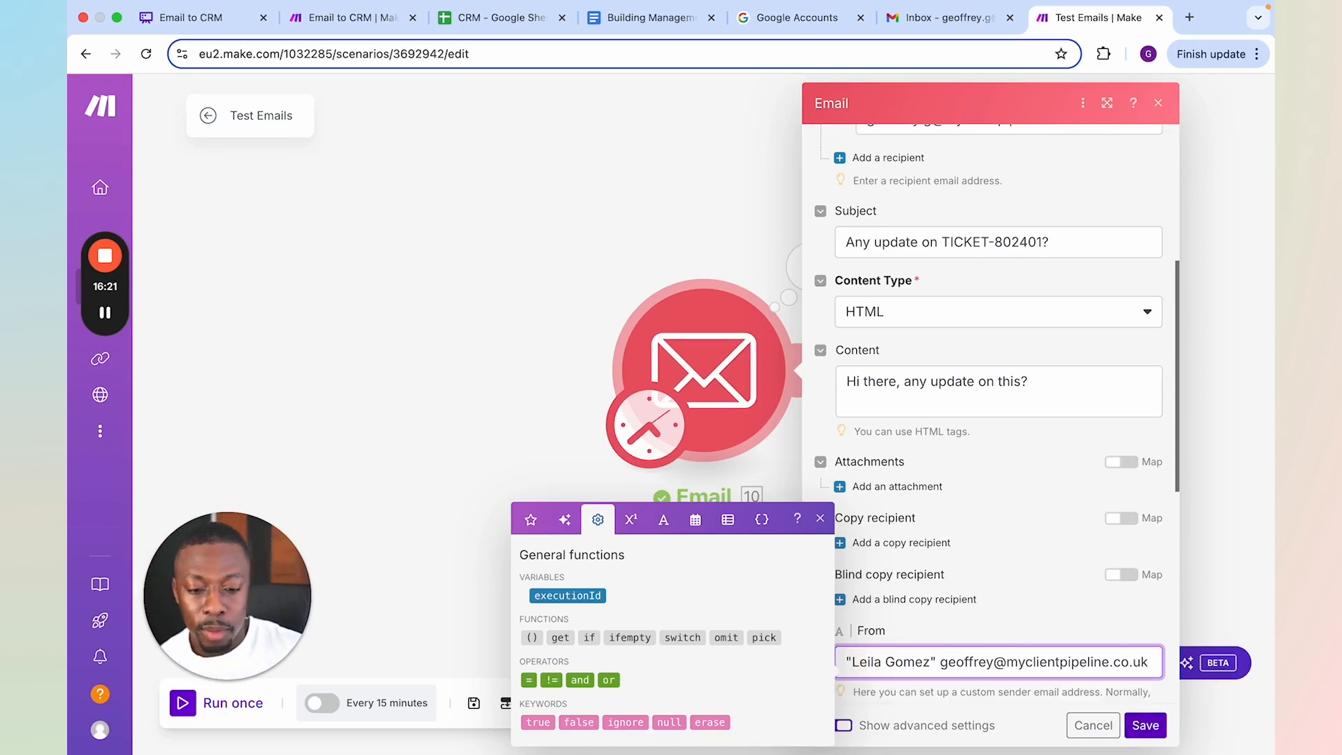
{"action": "left_click", "coordinate": [1145, 727]}
{"action": "left_click", "coordinate": [234, 704]}
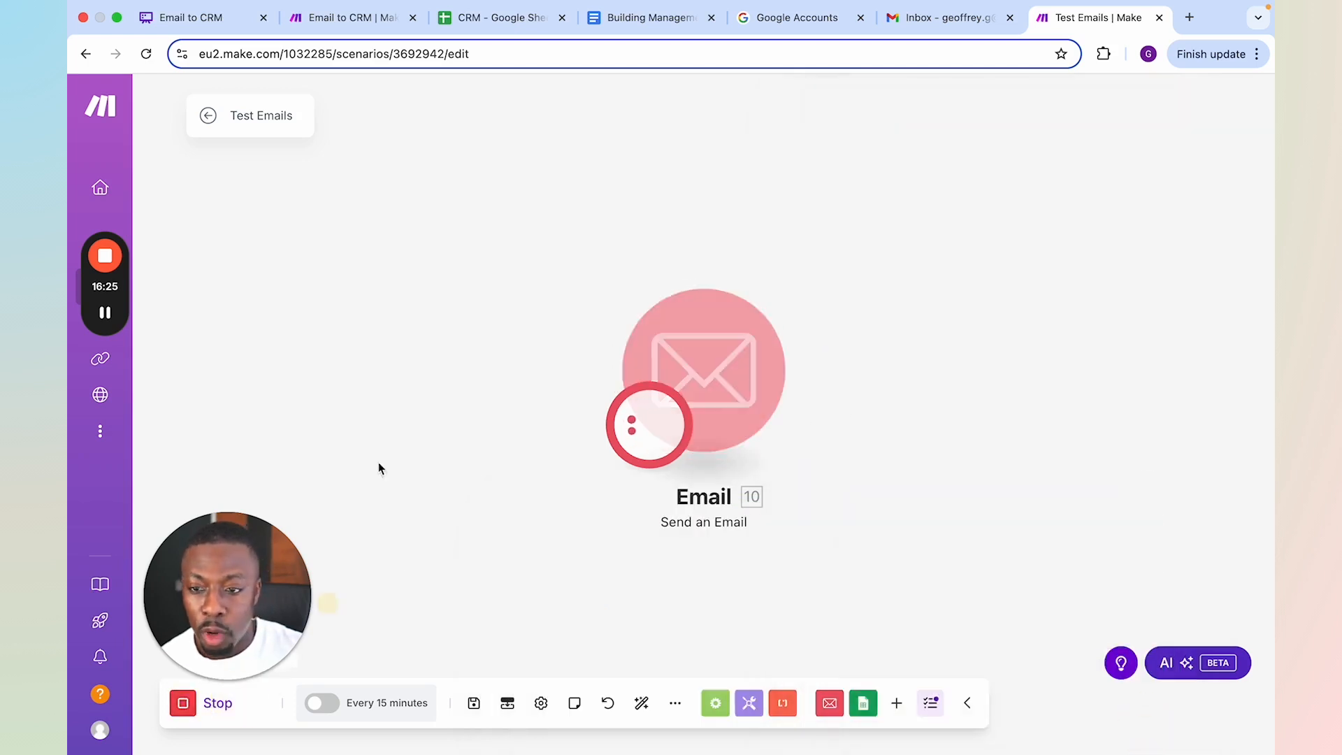
Switch to the Email to CRM scenario and review the draft response output of the OpenAI module on the existing-ticket route
{"action": "left_click", "coordinate": [353, 18]}
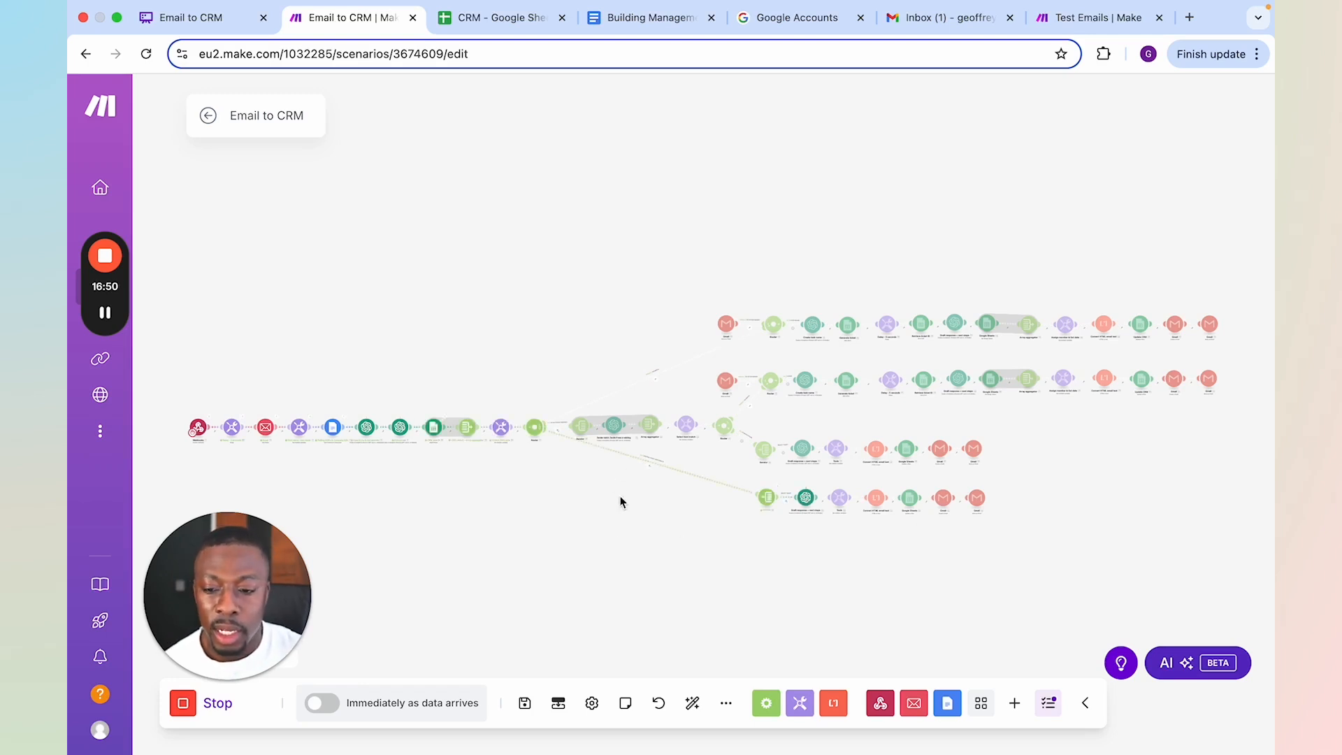
{"action": "scroll", "coordinate": [661, 572], "scroll_direction": "up", "scroll_amount": 5}
{"action": "scroll", "coordinate": [612, 546], "scroll_direction": "right", "scroll_amount": 5}
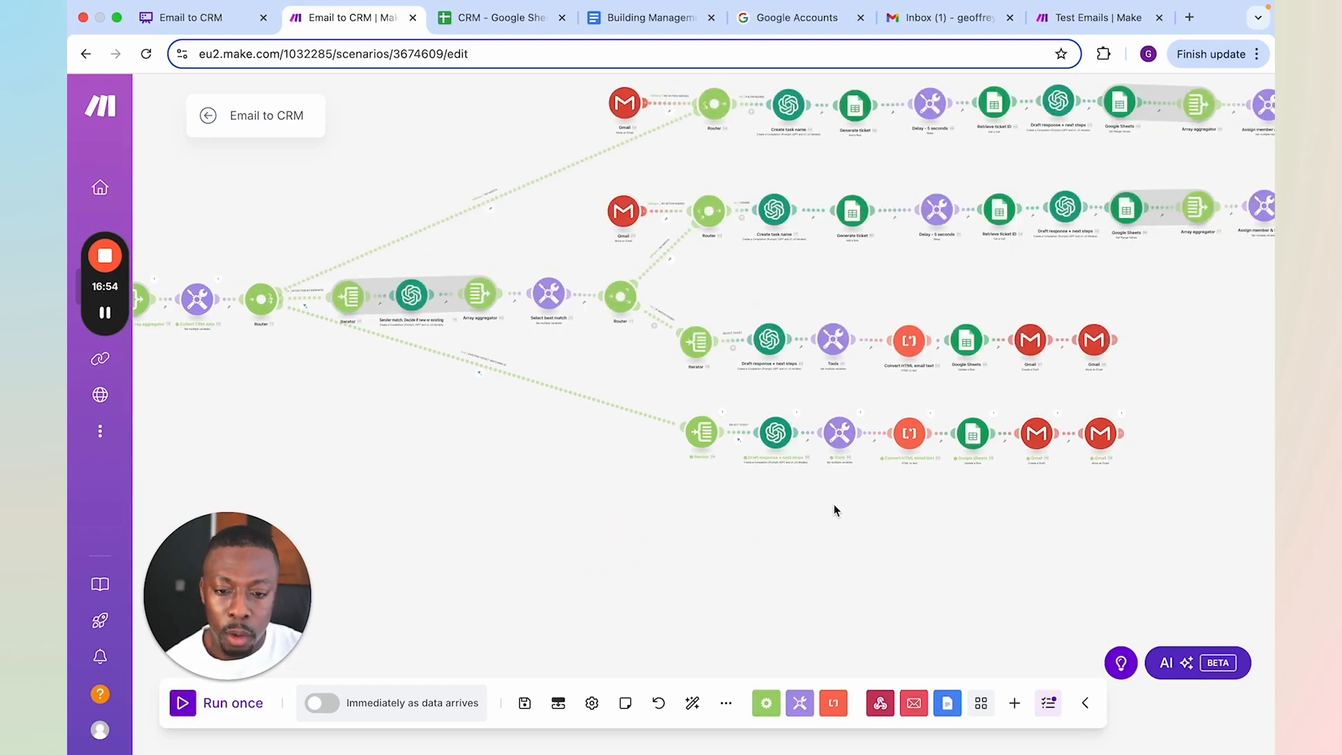
{"action": "scroll", "coordinate": [806, 418], "scroll_direction": "up", "scroll_amount": 2}
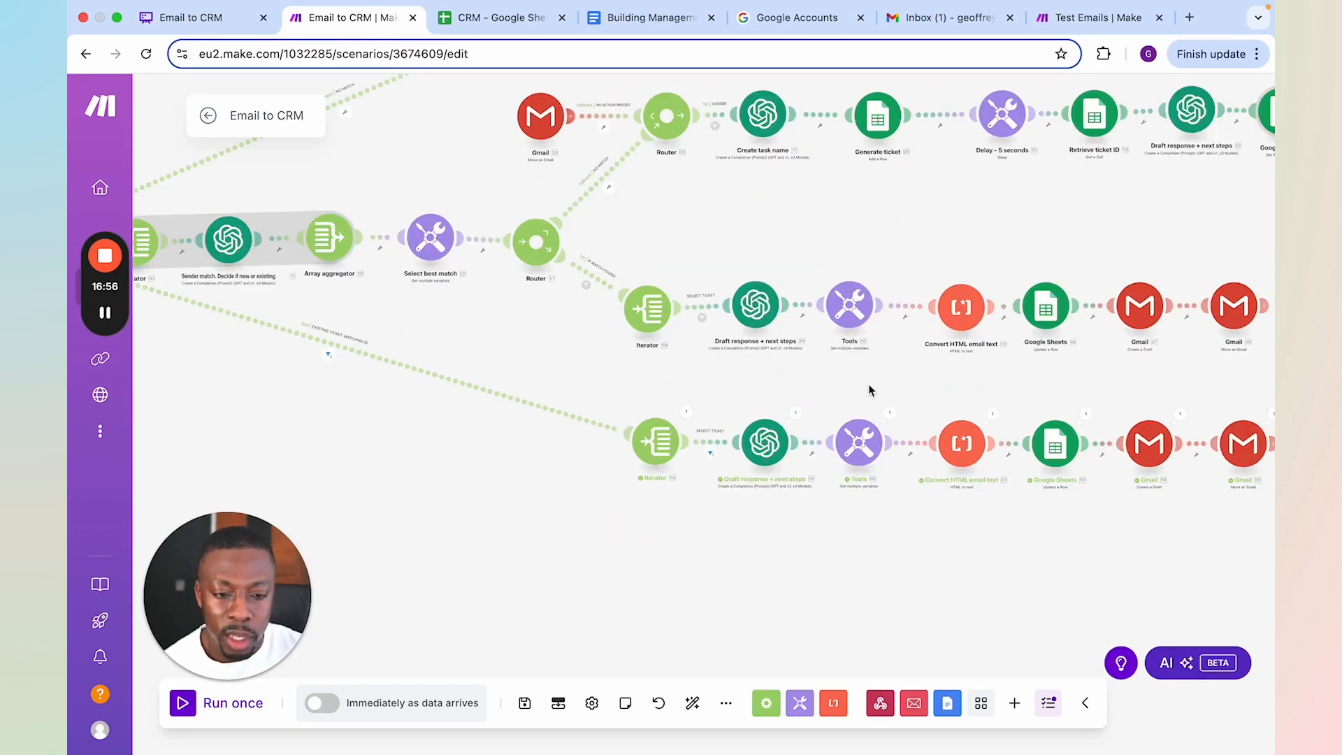
{"action": "left_click", "coordinate": [797, 415]}
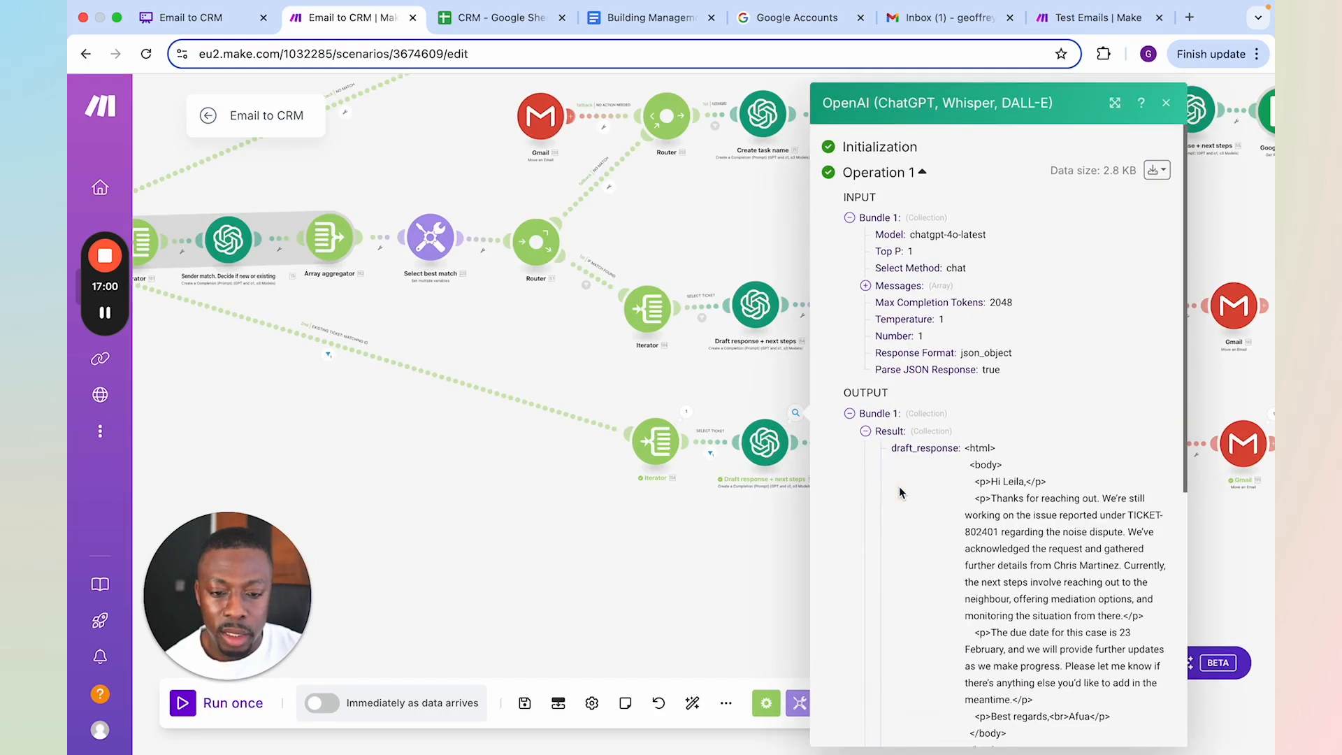
{"action": "left_click", "coordinate": [702, 573]}
Inspect the plain-text output of the Convert HTML email text module on the existing-ticket route
{"action": "left_click_drag", "start_coordinate": [1001, 429], "coordinate": [904, 432]}
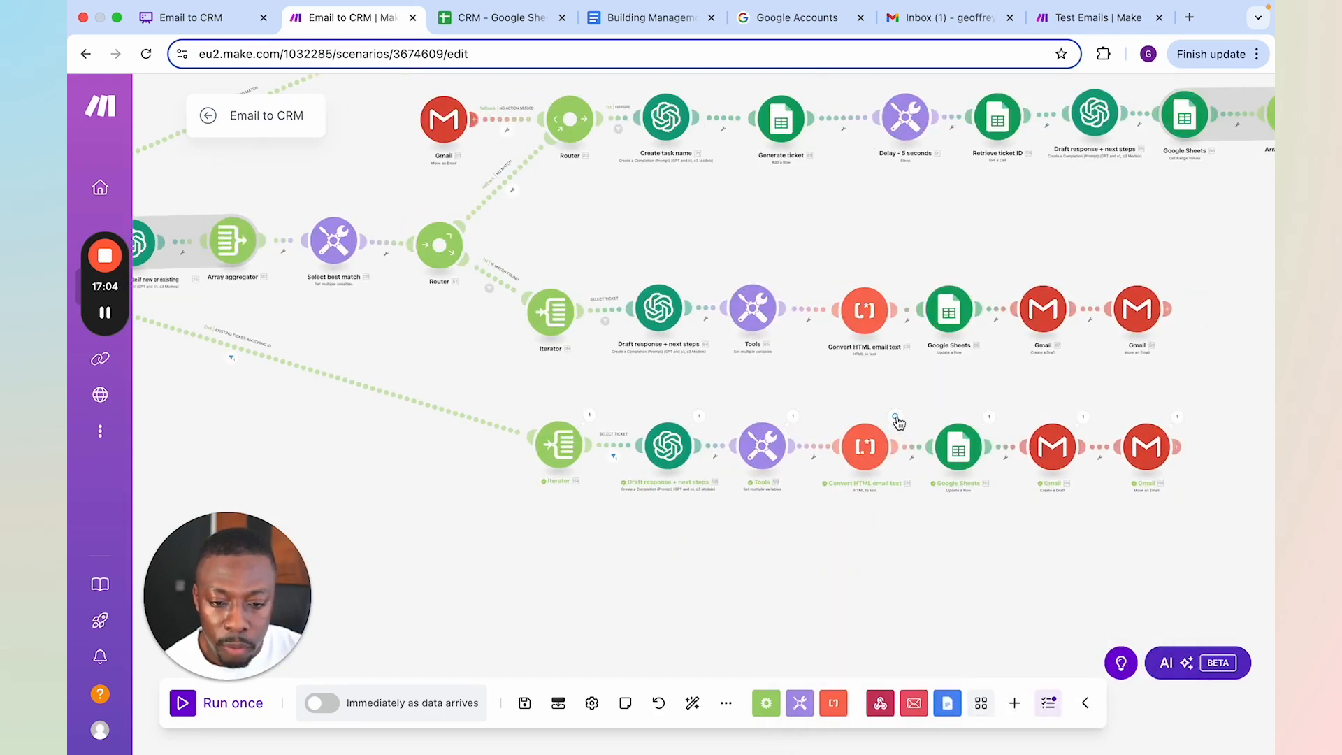
{"action": "left_click", "coordinate": [895, 418]}
{"action": "scroll", "coordinate": [1018, 498], "scroll_direction": "down", "scroll_amount": 5}
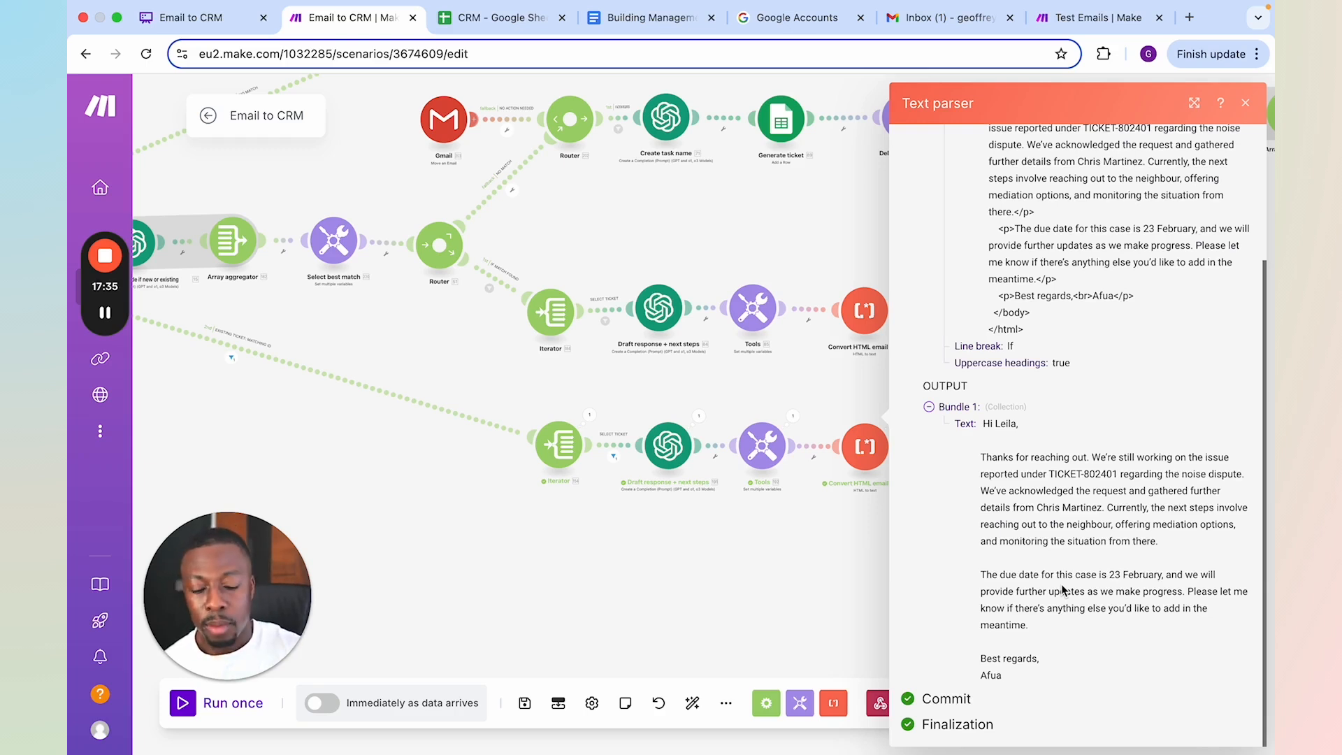
{"action": "left_click", "coordinate": [792, 581]}
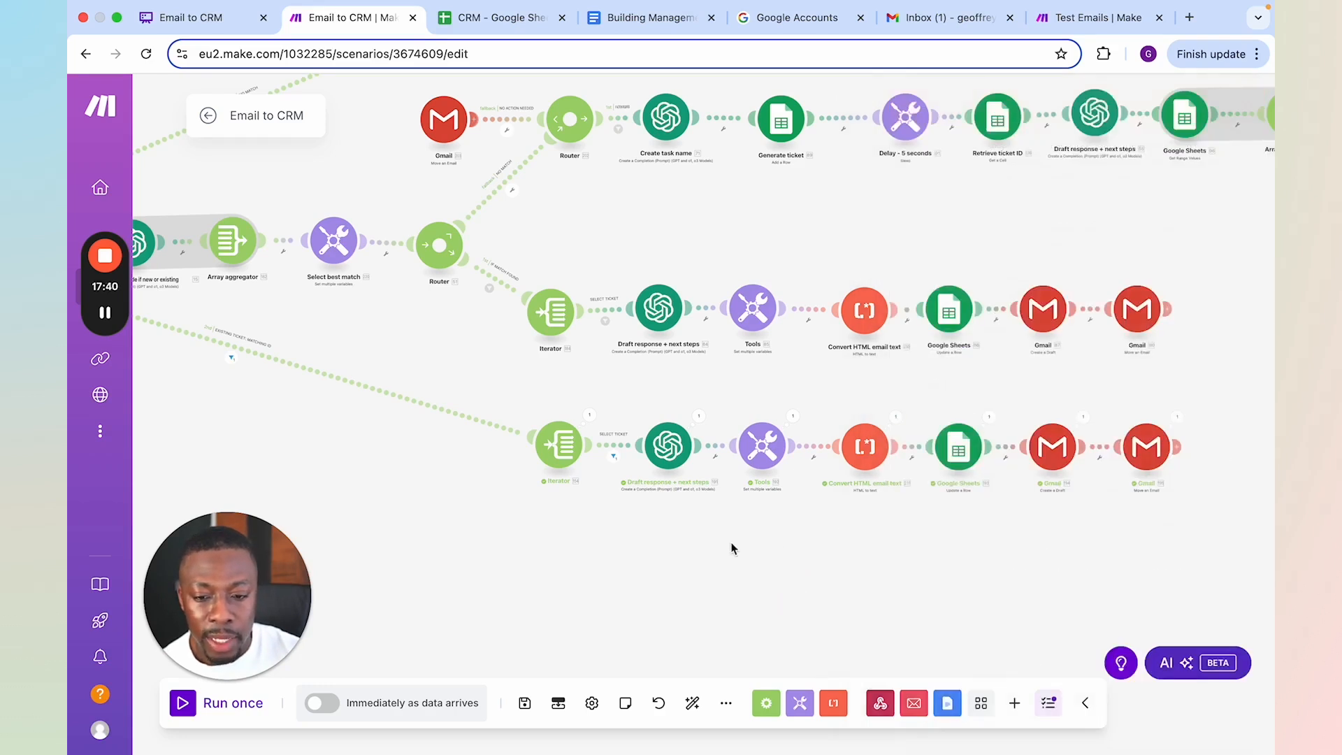
Examine the updated actions and updated notes in the result of the existing-ticket route's Draft response + next steps module
{"action": "left_click", "coordinate": [702, 420]}
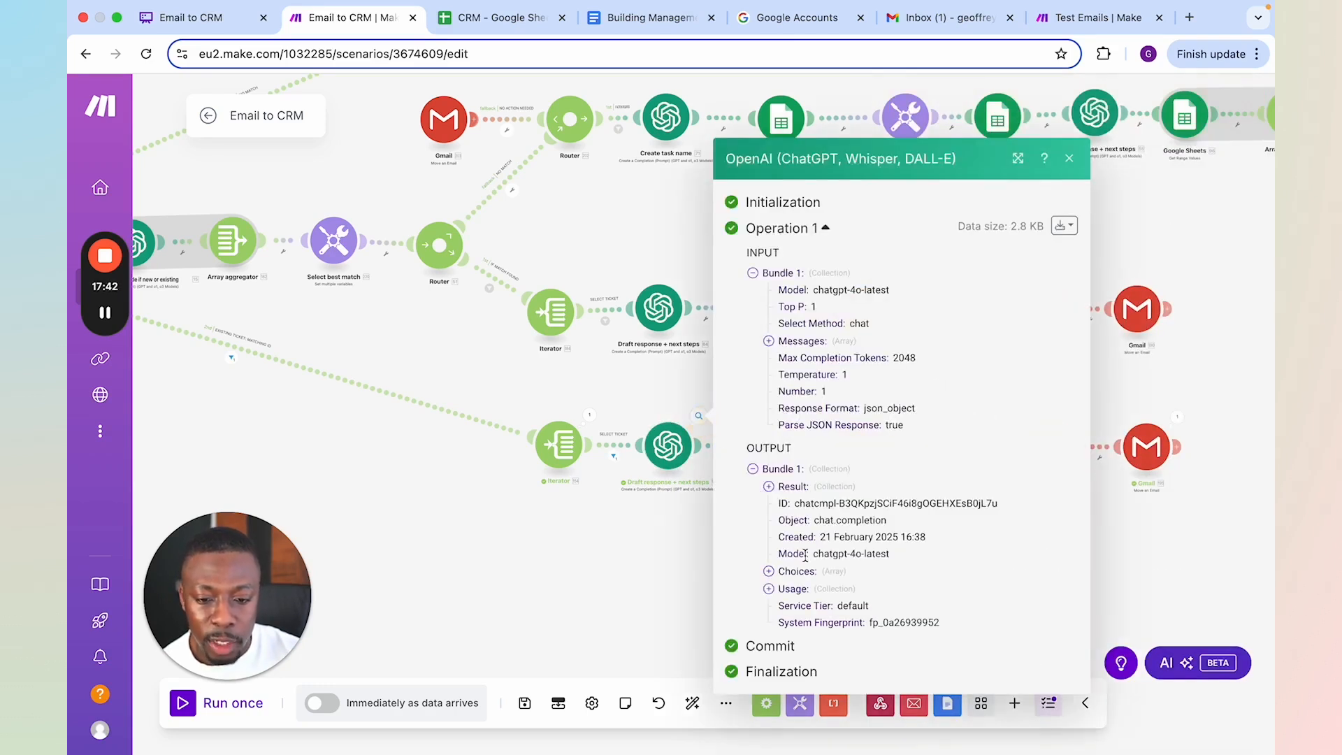
{"action": "left_click", "coordinate": [773, 488]}
{"action": "scroll", "coordinate": [830, 365], "scroll_direction": "down", "scroll_amount": 5}
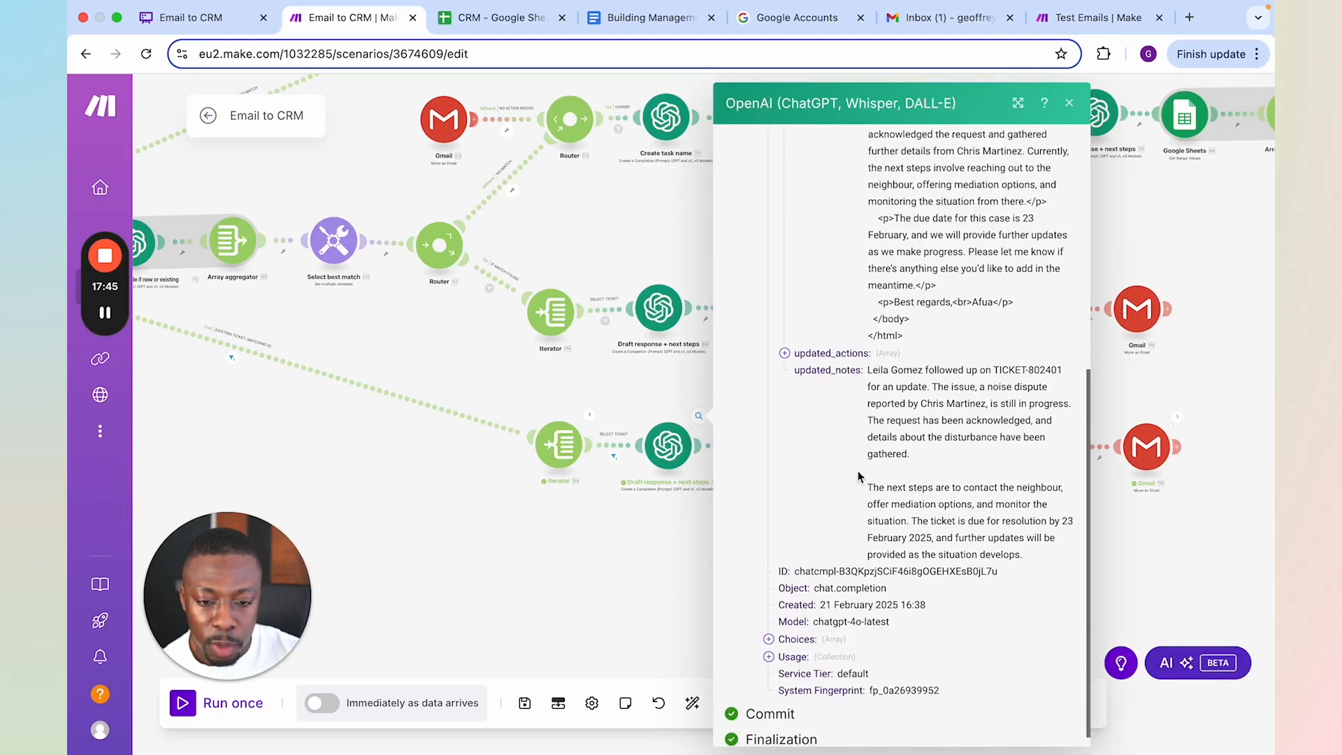
{"action": "left_click", "coordinate": [829, 354]}
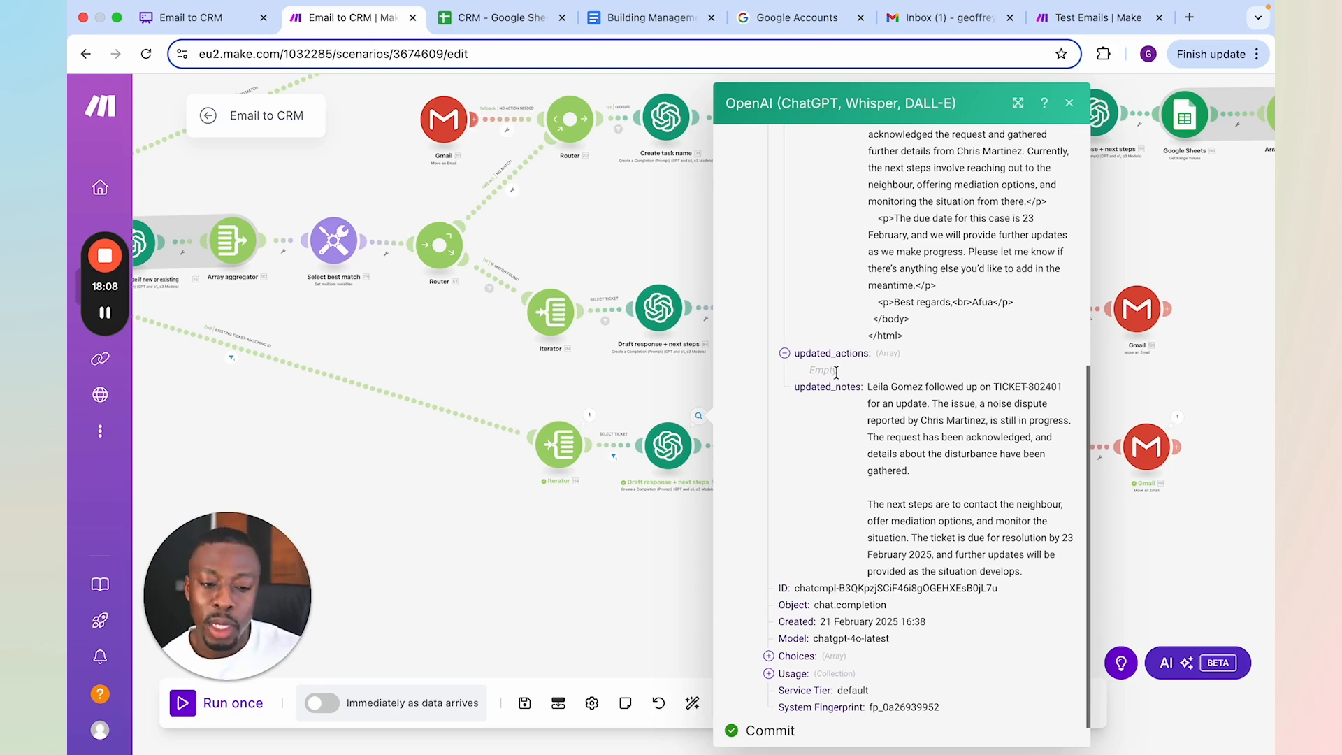
{"action": "left_click", "coordinate": [616, 565]}
Inspect the filter conditions on the router's existing-ticket route and review how the email was routed
{"action": "left_click_drag", "start_coordinate": [636, 562], "coordinate": [799, 588]}
{"action": "scroll", "coordinate": [686, 559], "scroll_direction": "left", "scroll_amount": 10}
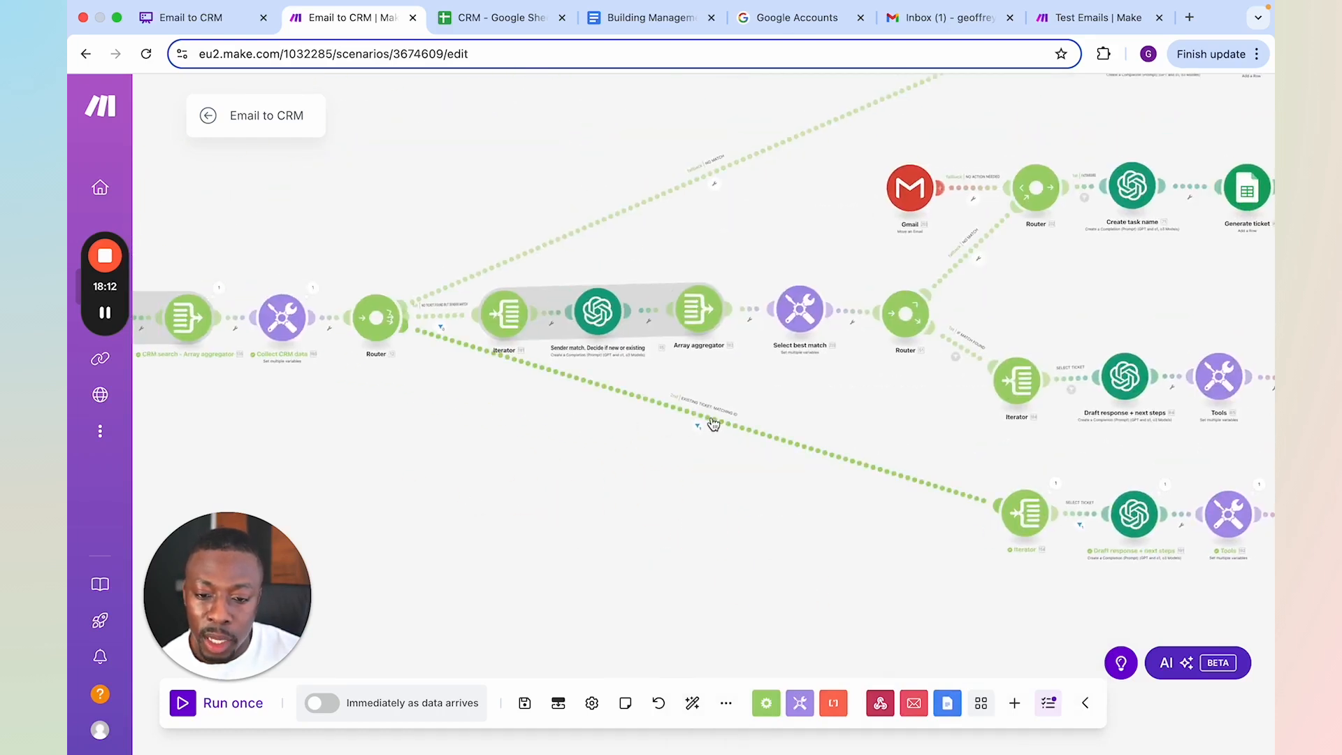
{"action": "left_click", "coordinate": [697, 426]}
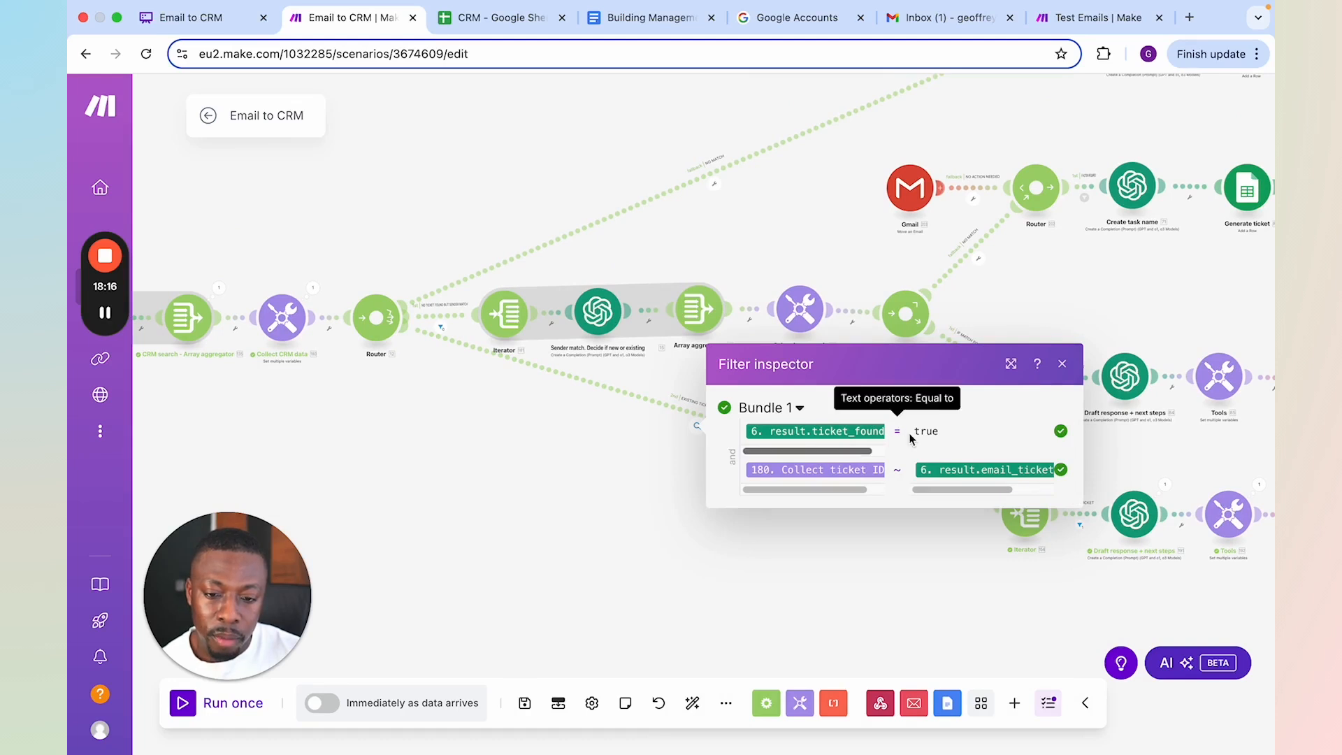
{"action": "left_click", "coordinate": [560, 414]}
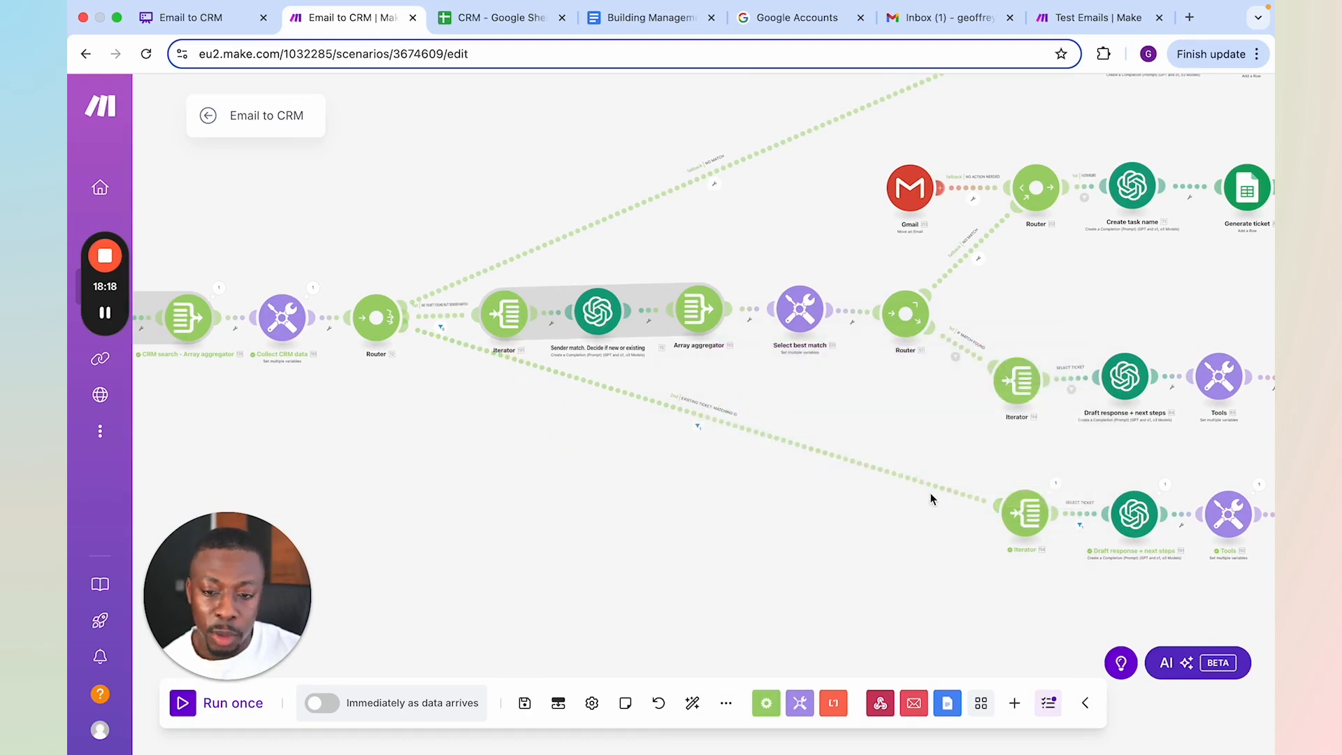
{"action": "left_click_drag", "start_coordinate": [598, 496], "coordinate": [694, 560]}
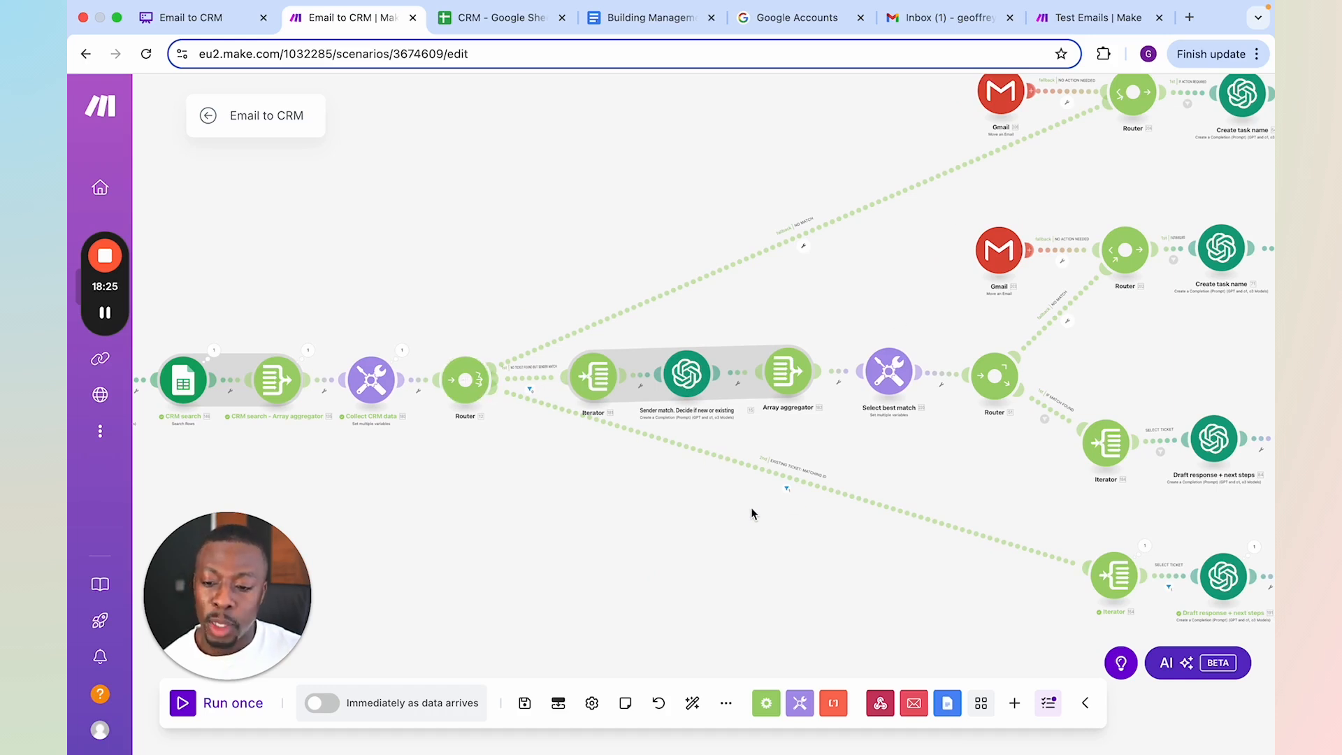
{"action": "scroll", "coordinate": [752, 514], "scroll_direction": "down", "scroll_amount": 5}
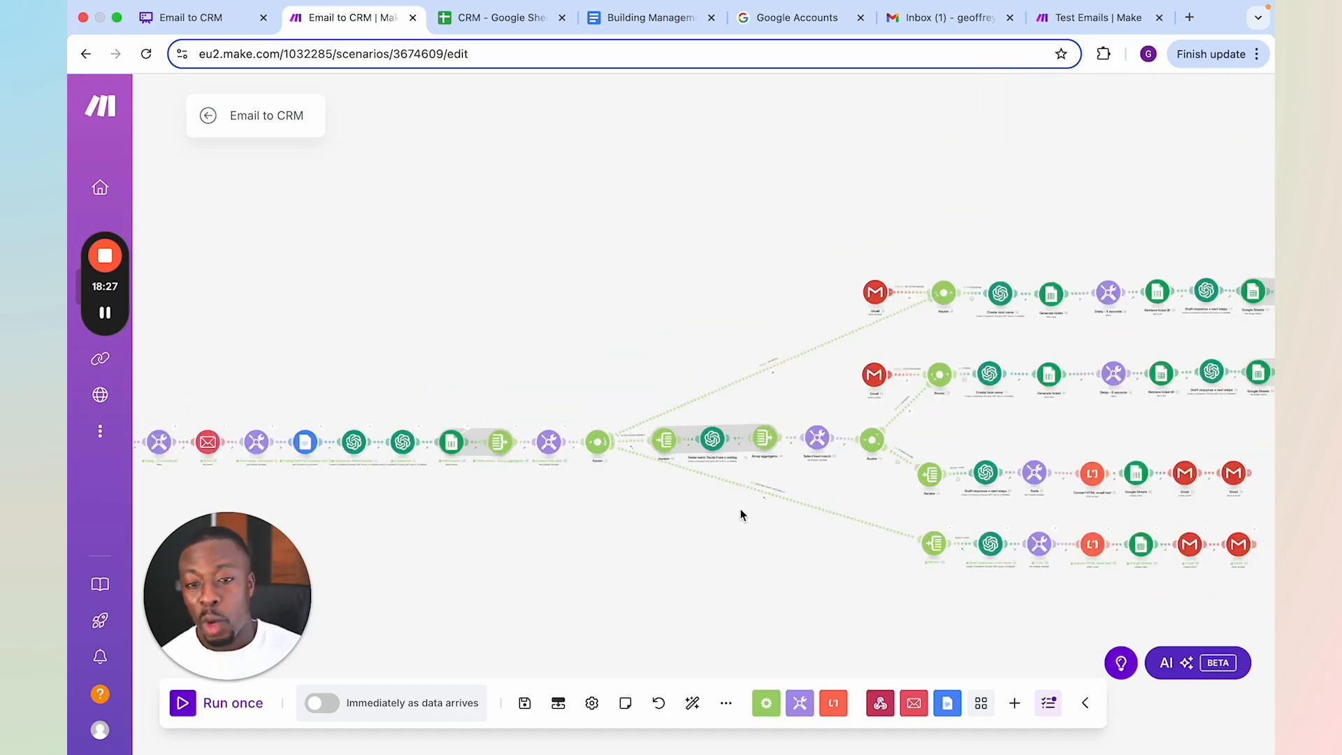
Check the ticket's row in the CRM sheet and view the Gmail drafts folder for the generated reply
{"action": "left_click", "coordinate": [490, 19]}
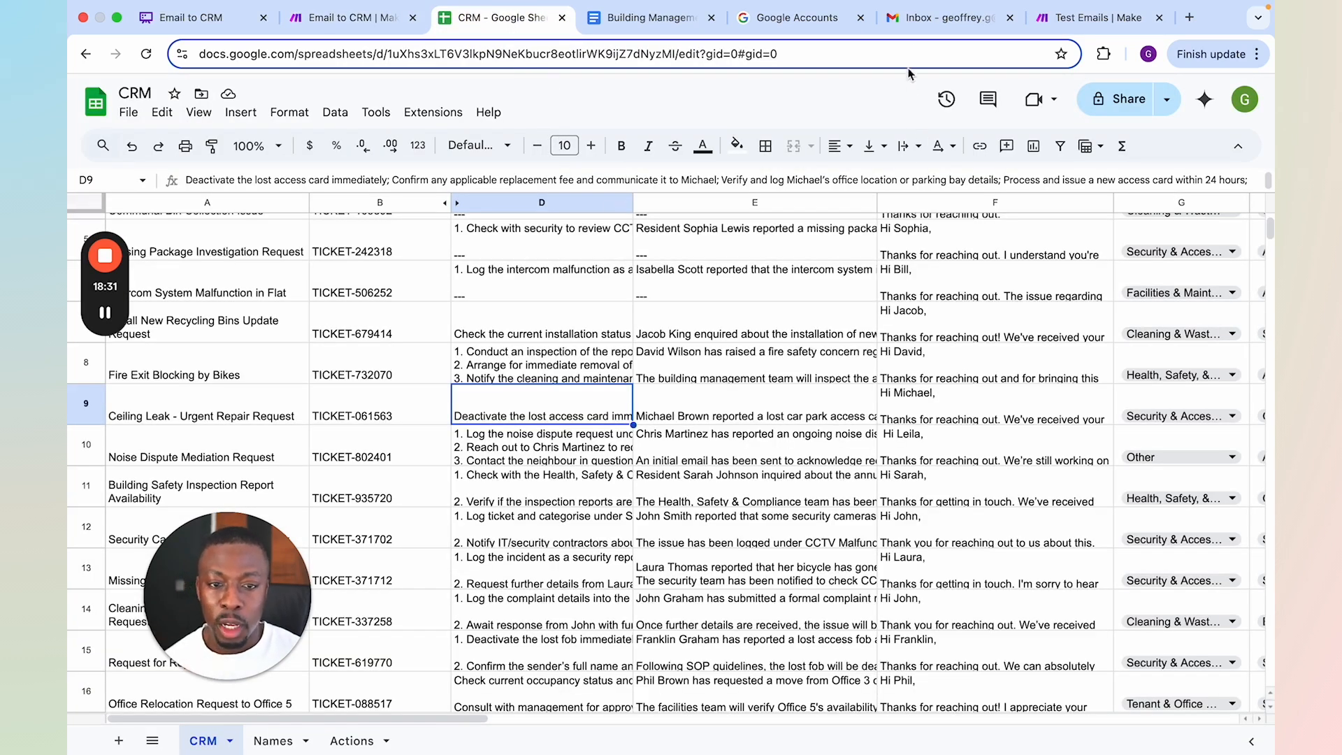
{"action": "left_click", "coordinate": [918, 24]}
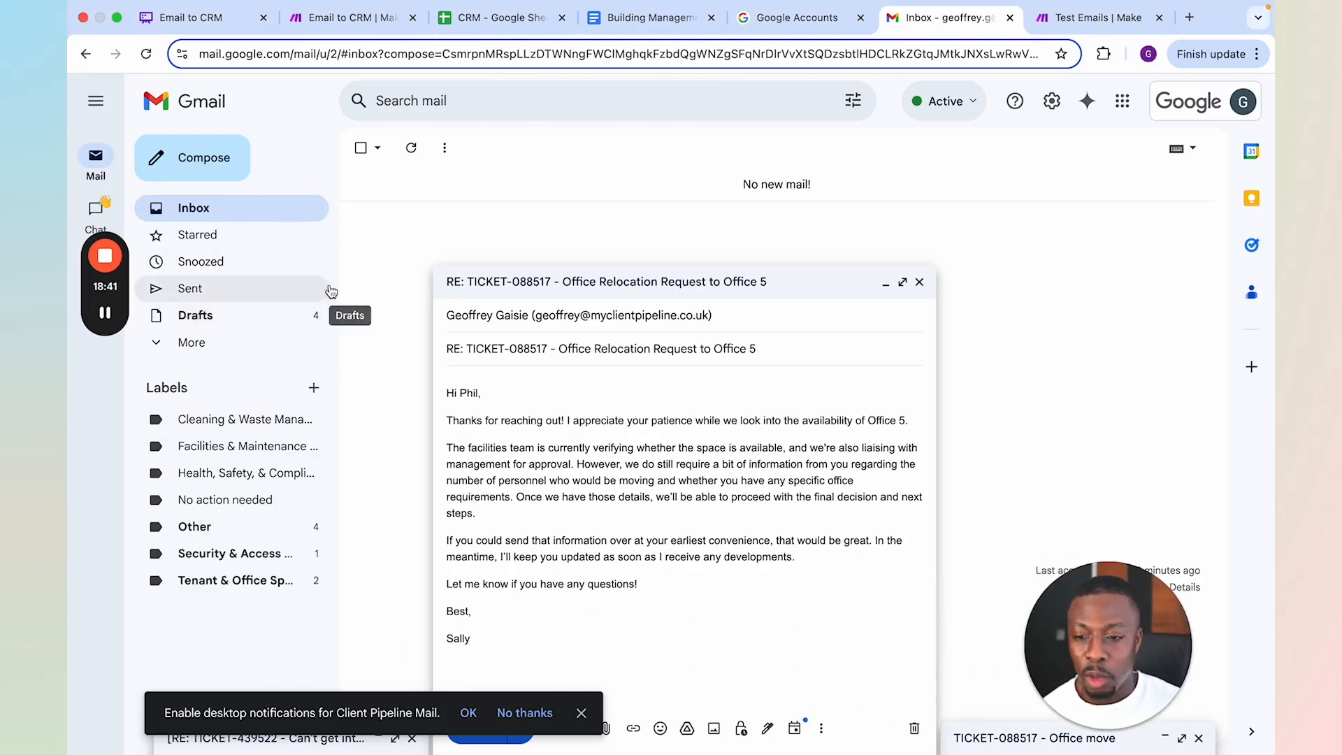
{"action": "left_click", "coordinate": [185, 321]}
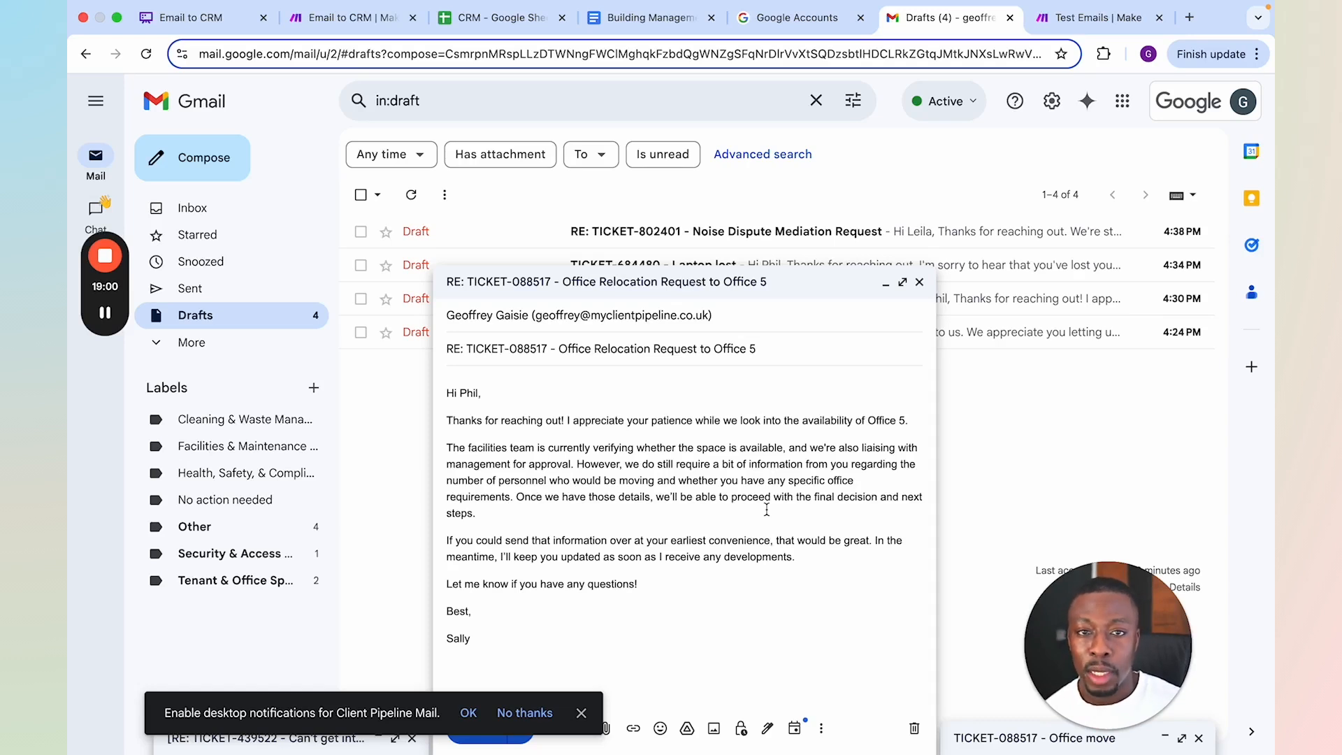
Return to the Email to CRM scenario and look over its routes and opening modules
{"action": "left_click", "coordinate": [344, 17]}
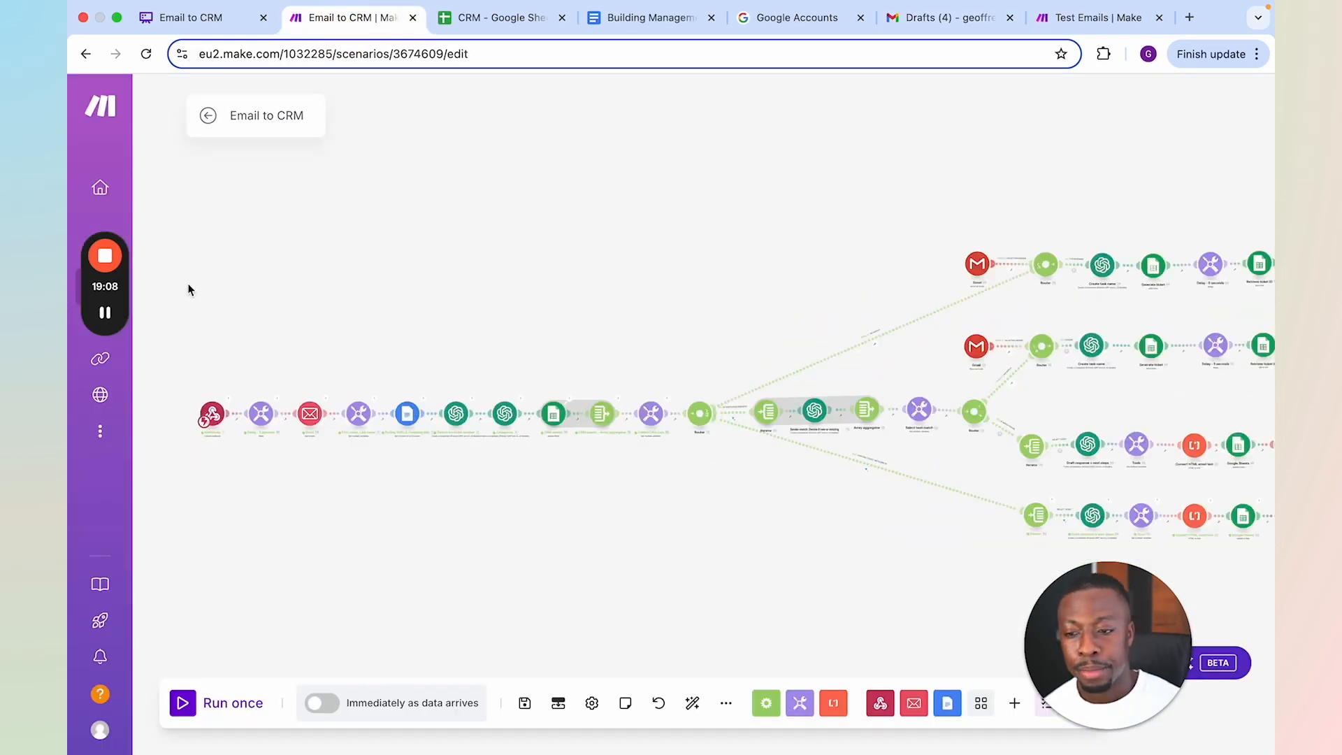
{"action": "mouse_move", "coordinate": [102, 257]}
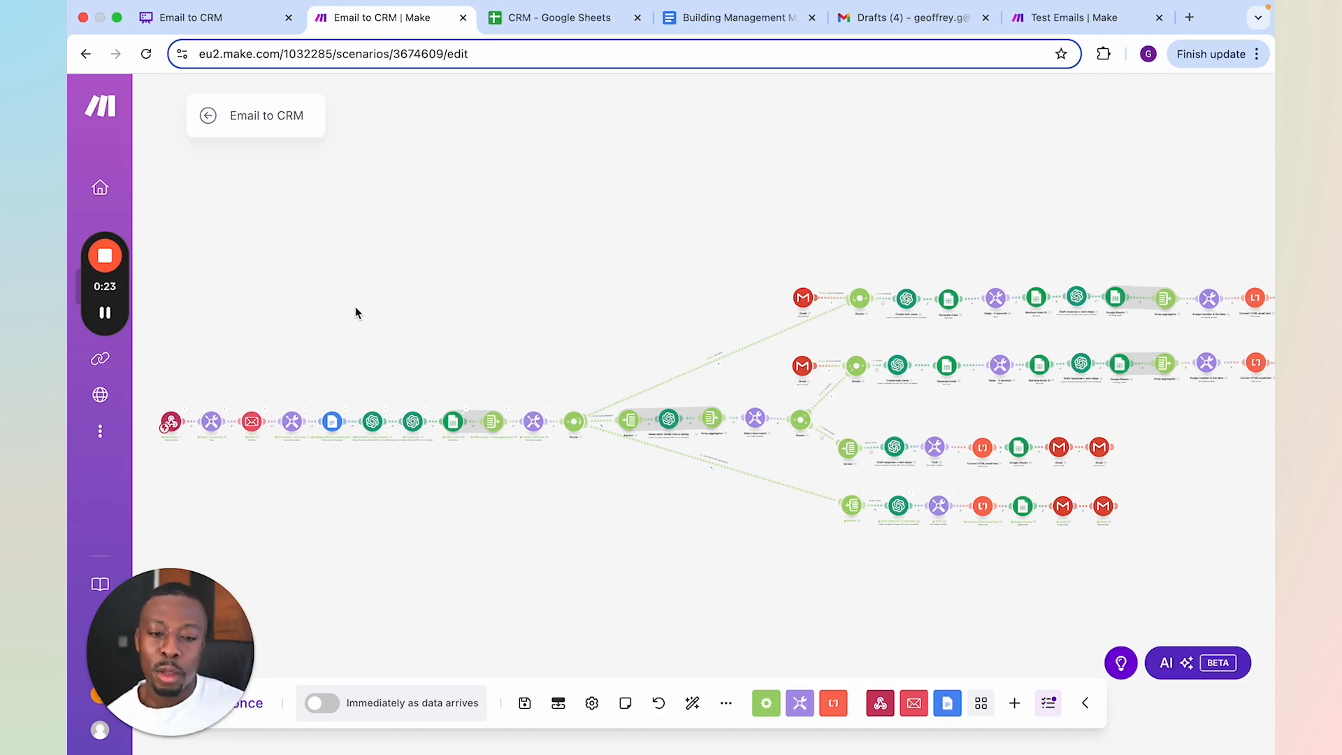
{"action": "scroll", "coordinate": [482, 341], "scroll_direction": "up", "scroll_amount": 2}
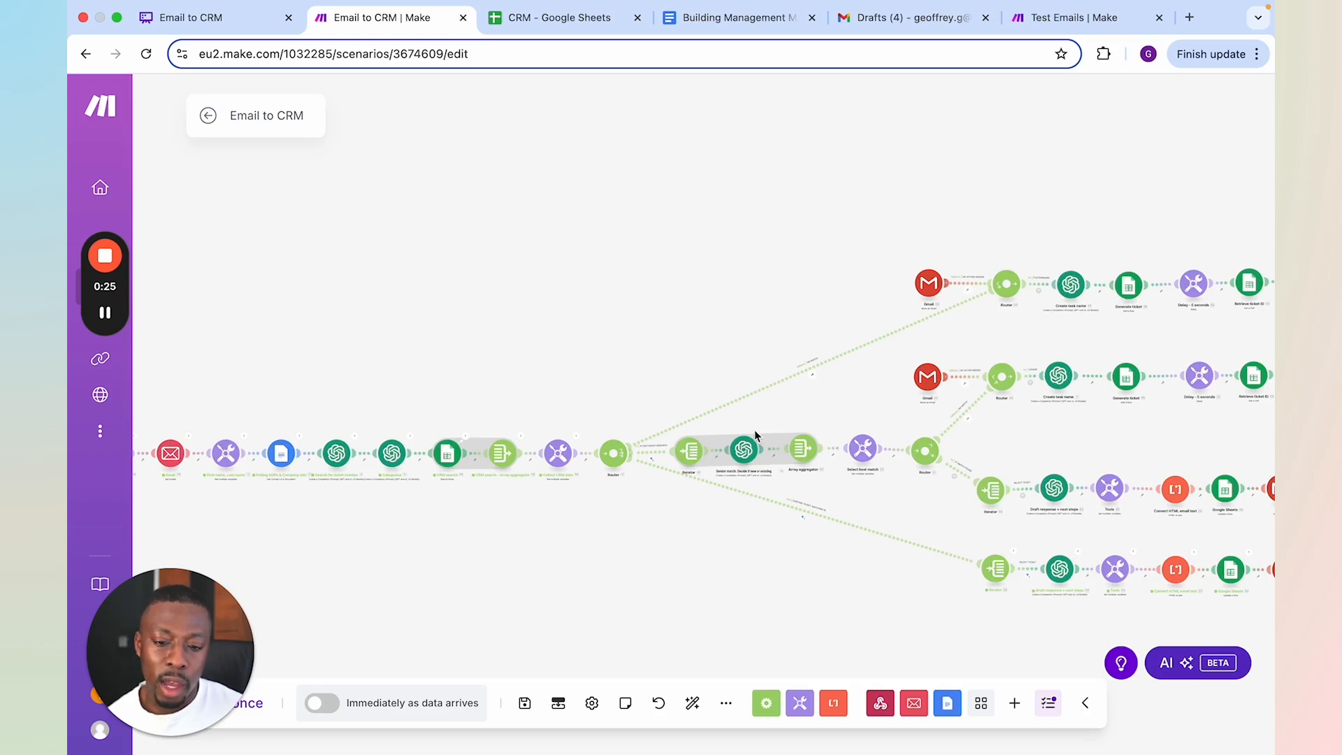
{"action": "scroll", "coordinate": [745, 430], "scroll_direction": "up", "scroll_amount": 2}
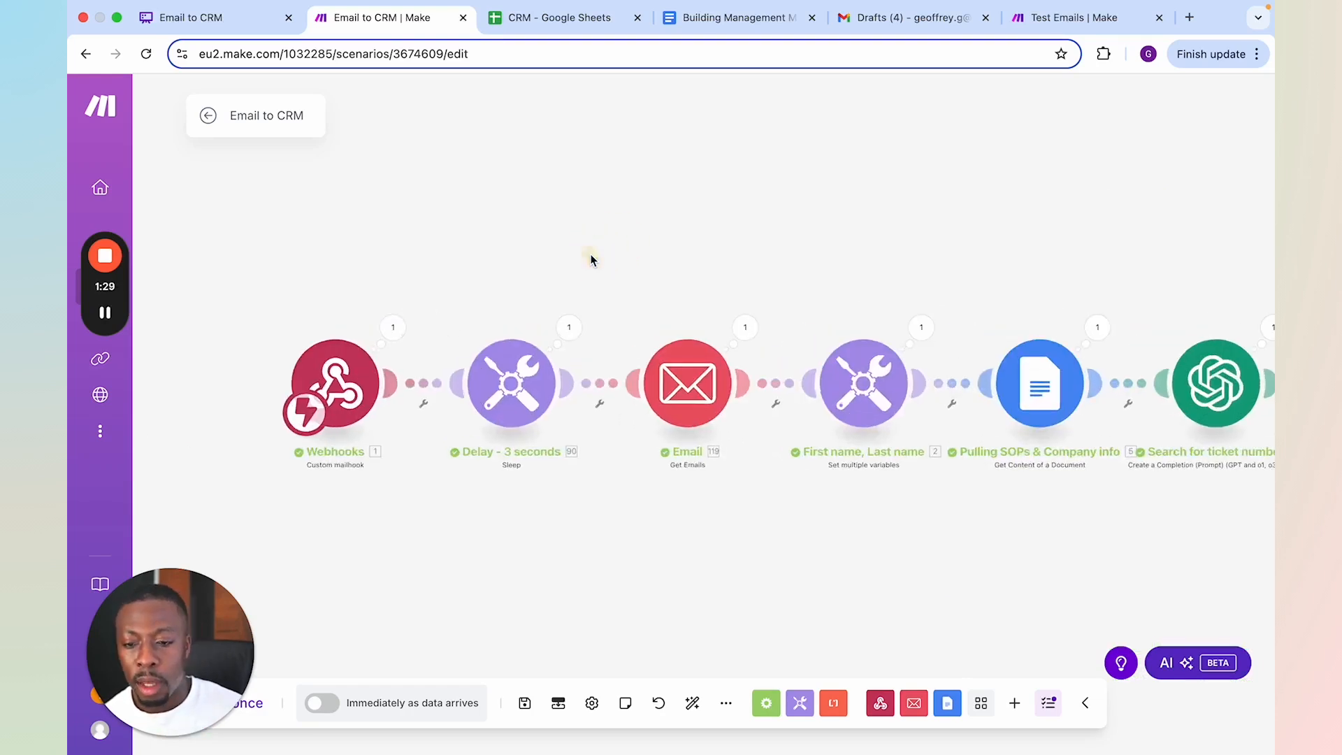
{"action": "left_click_drag", "start_coordinate": [590, 260], "coordinate": [615, 239]}
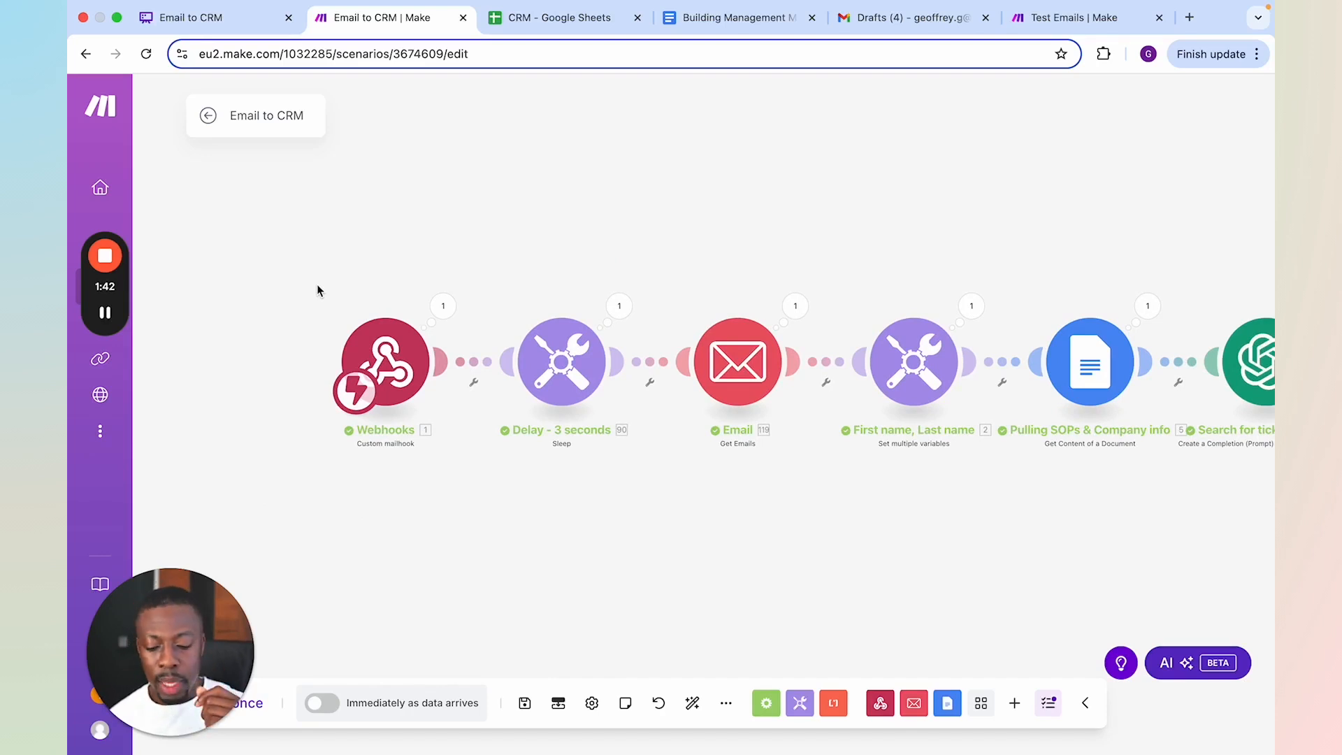
Add a standalone Email module with the Watch Emails trigger below the Webhooks module, and delete it again
{"action": "right_click", "coordinate": [380, 556]}
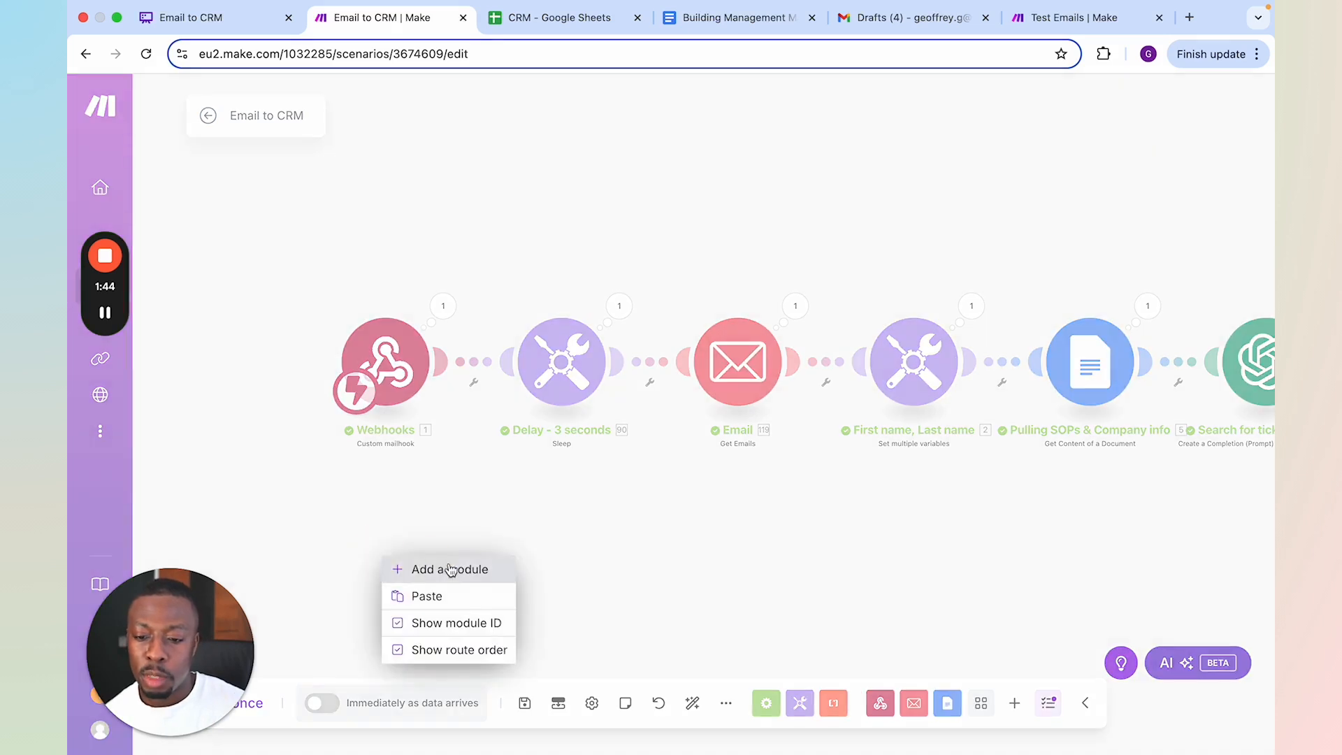
{"action": "left_click", "coordinate": [465, 564]}
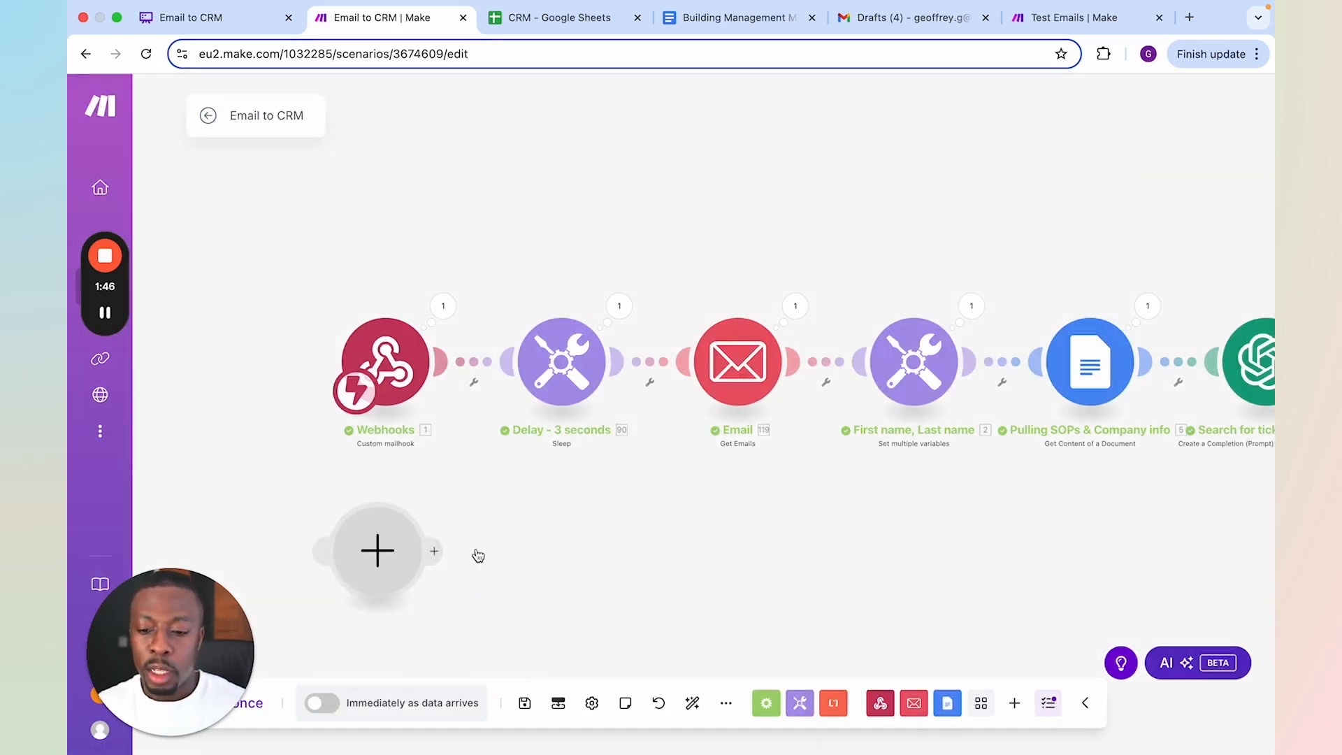
{"action": "left_click", "coordinate": [518, 424]}
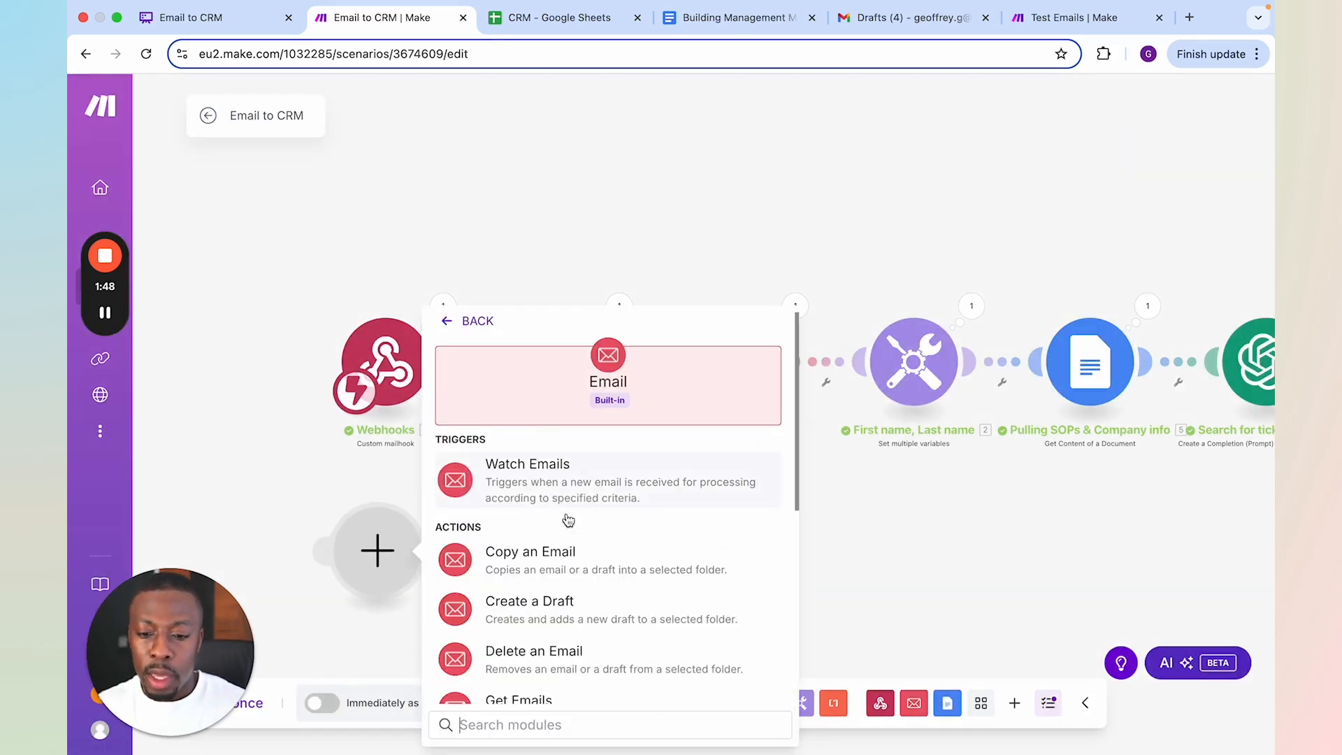
{"action": "left_click", "coordinate": [573, 482]}
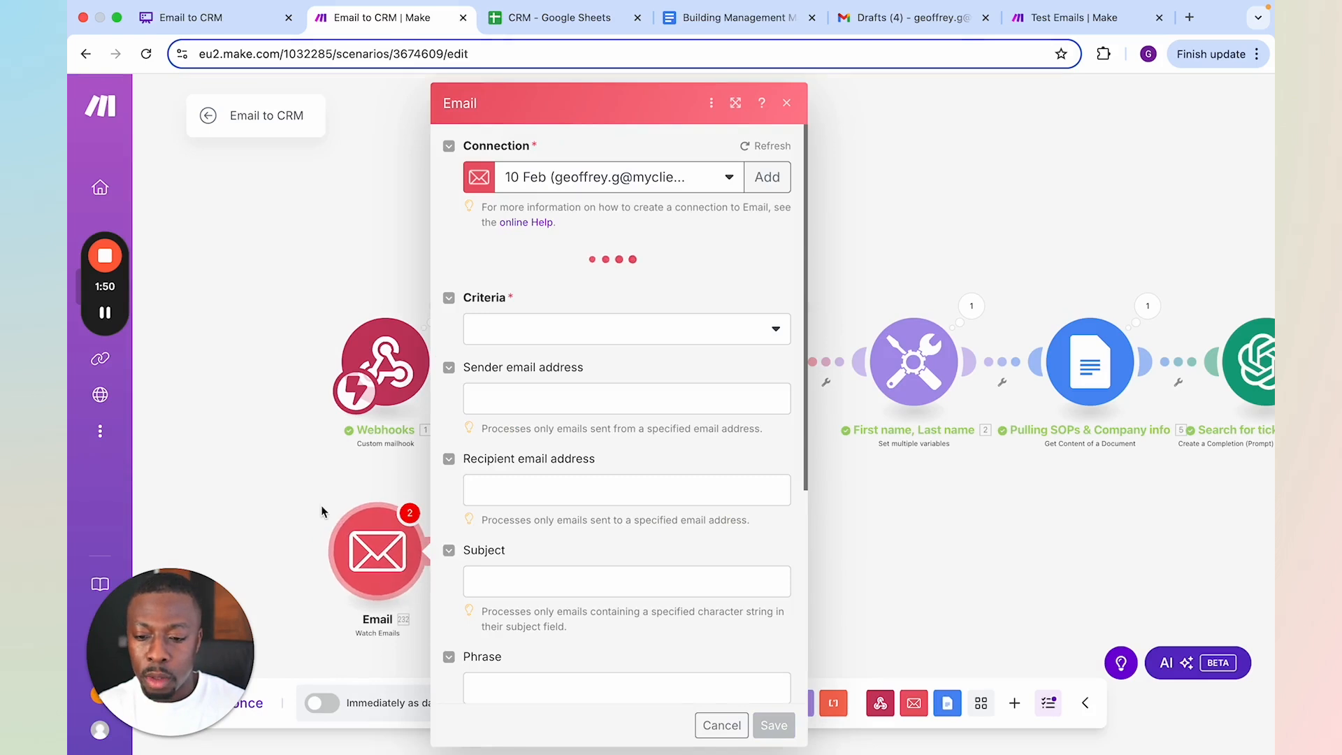
{"action": "left_click", "coordinate": [381, 556]}
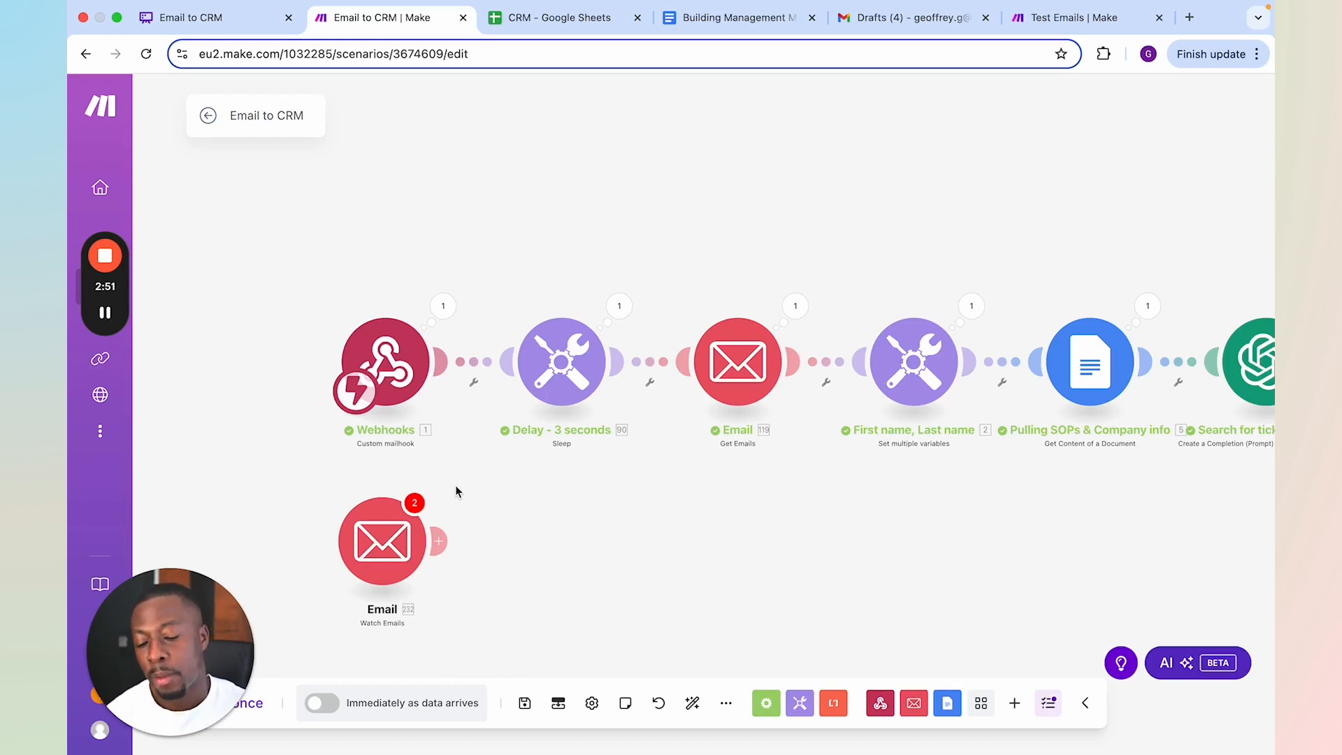
{"action": "right_click", "coordinate": [393, 534]}
{"action": "left_click", "coordinate": [513, 738]}
View the Delay module's setting and examine the Webhooks module's output, including the sender and recipient details
{"action": "left_click", "coordinate": [383, 360]}
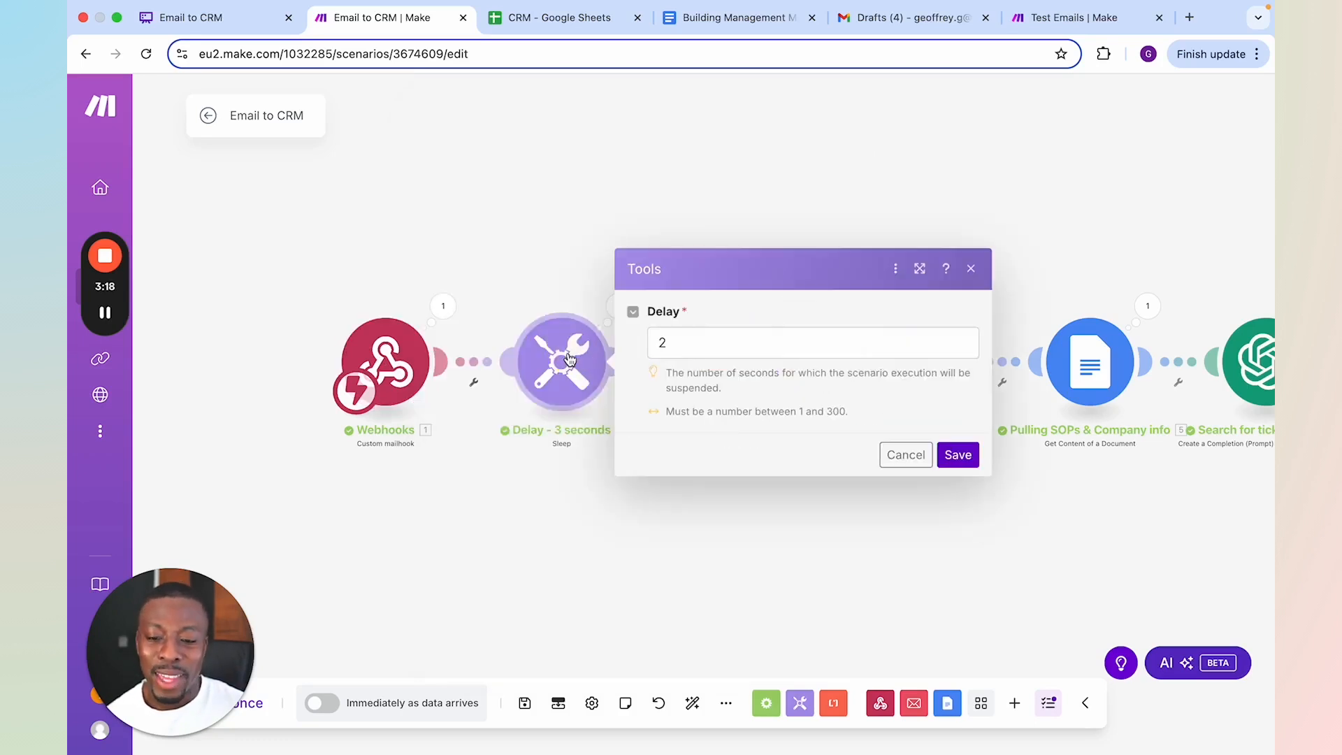
{"action": "left_click", "coordinate": [543, 284]}
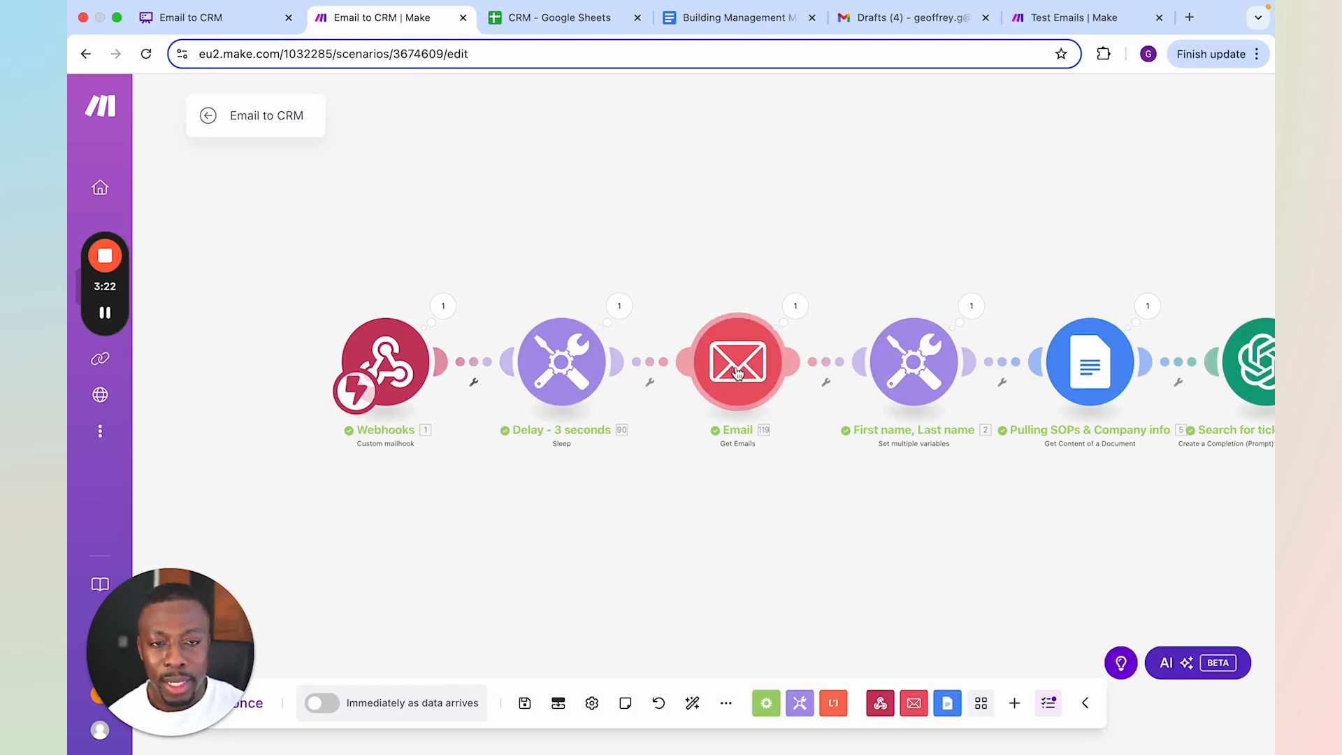
{"action": "left_click", "coordinate": [443, 308]}
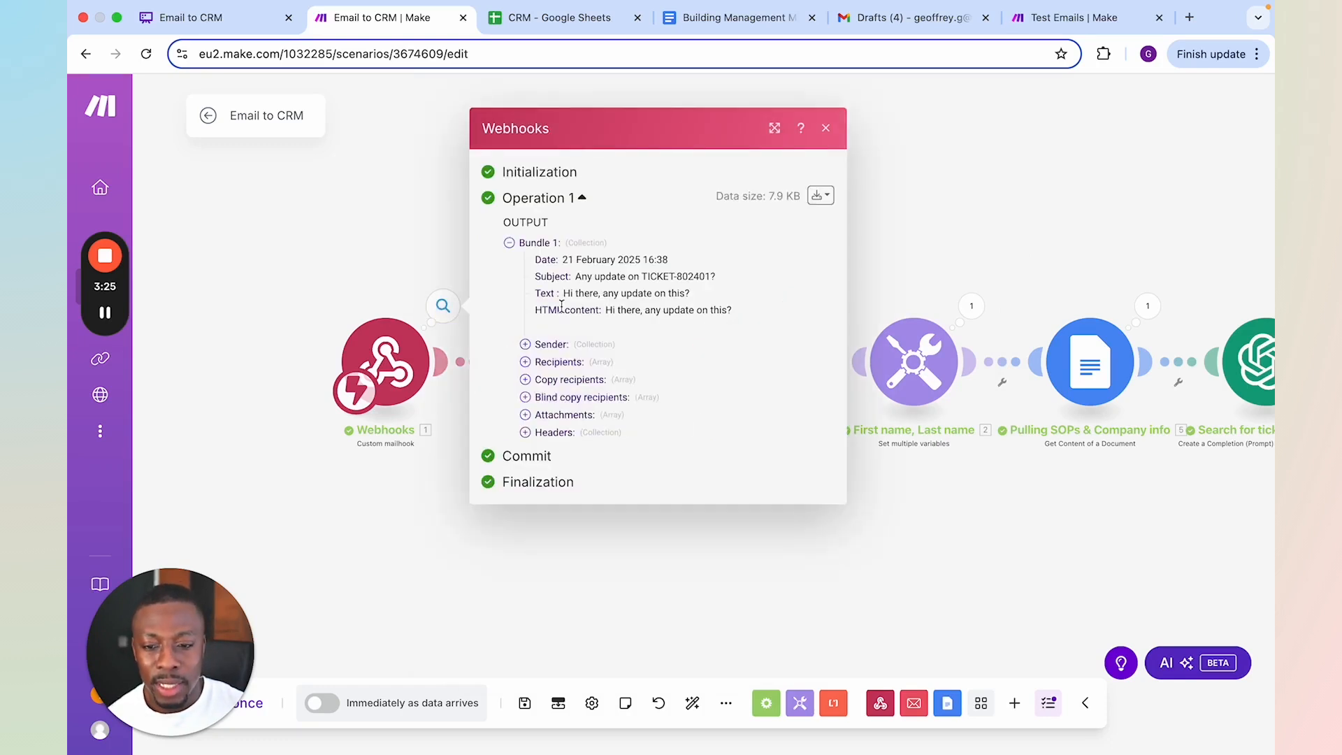
{"action": "left_click", "coordinate": [556, 347]}
{"action": "left_click", "coordinate": [560, 379]}
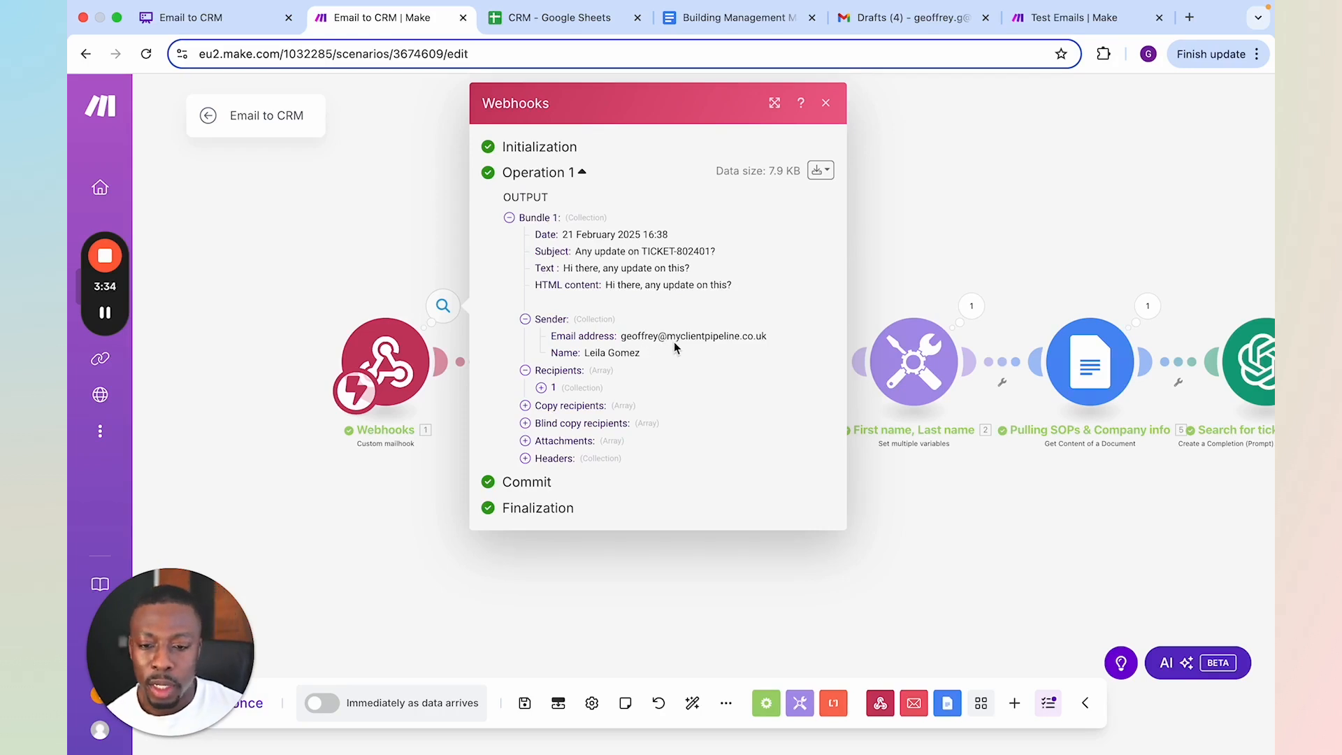
{"action": "left_click", "coordinate": [419, 270]}
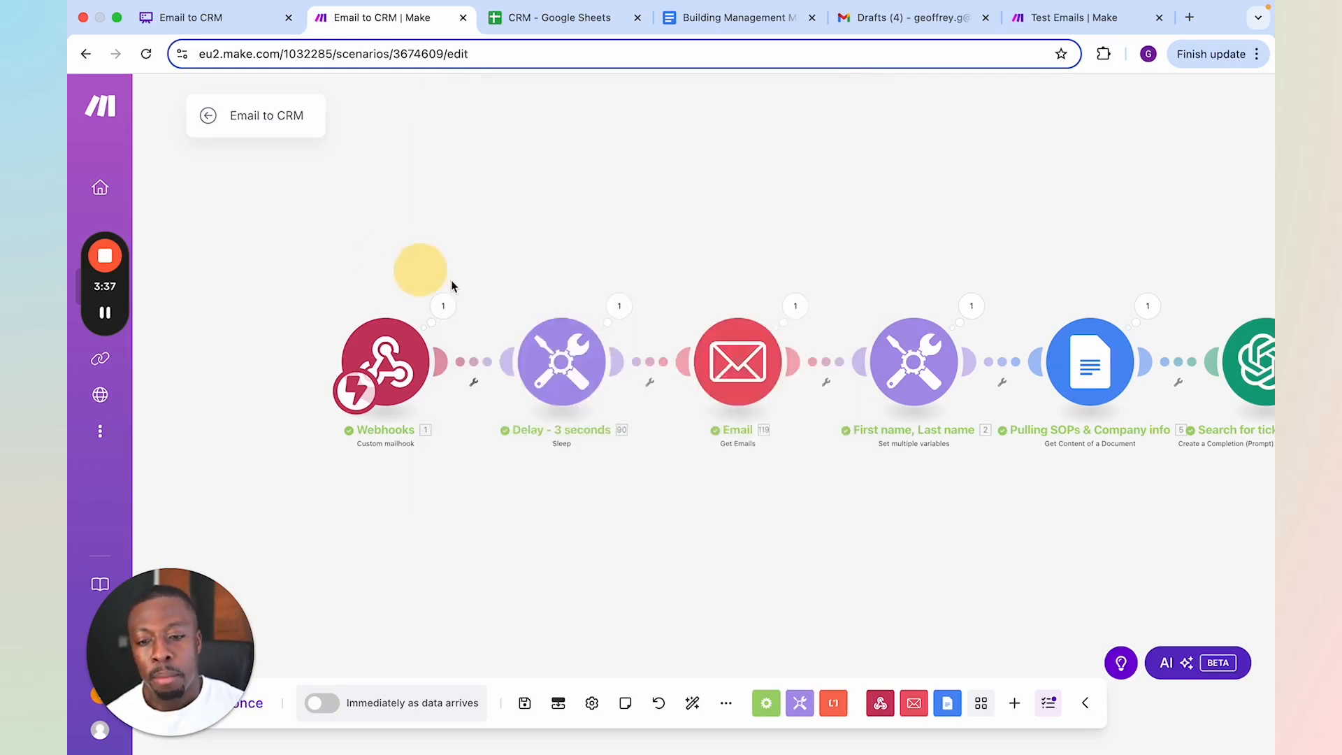
Examine the Email module's output for the fetched message and review its Gmail filter and message-id query settings
{"action": "scroll", "coordinate": [561, 362], "scroll_direction": "up", "scroll_amount": 1}
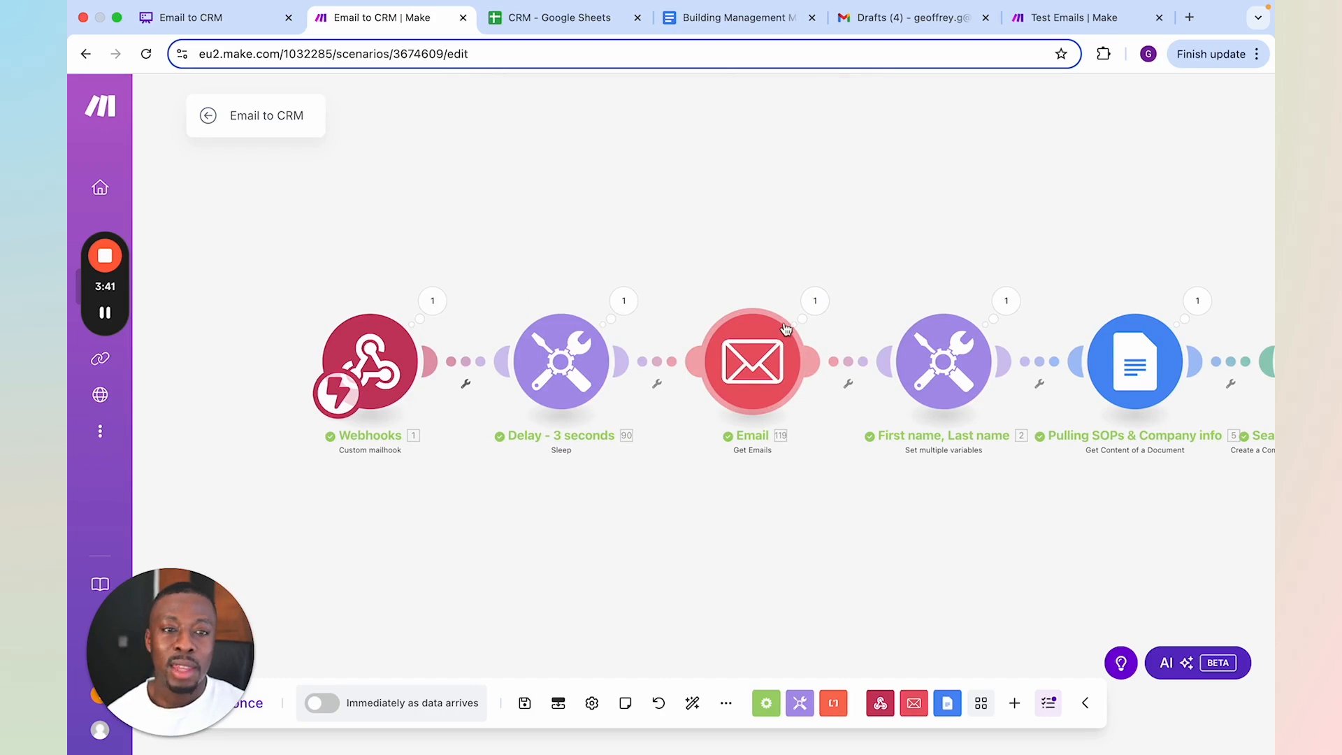
{"action": "left_click", "coordinate": [811, 303]}
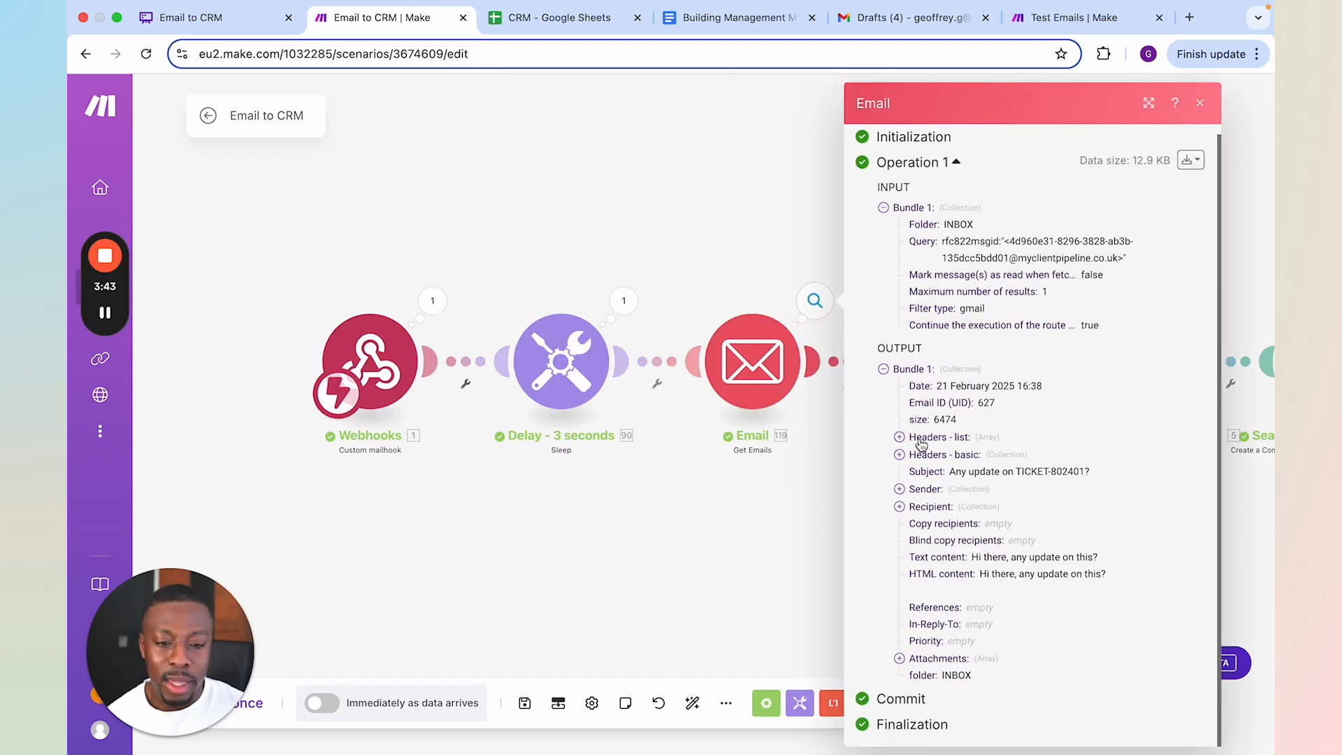
{"action": "left_click", "coordinate": [747, 518]}
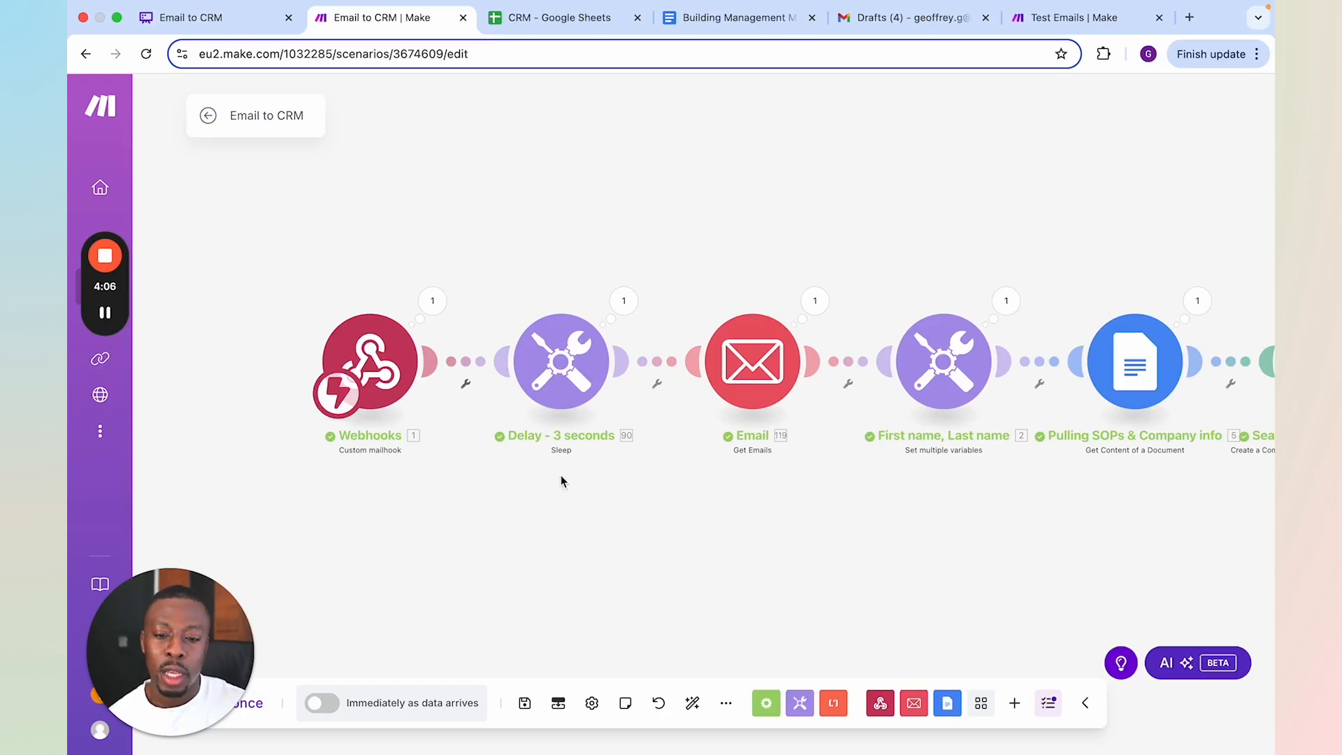
{"action": "left_click", "coordinate": [763, 364]}
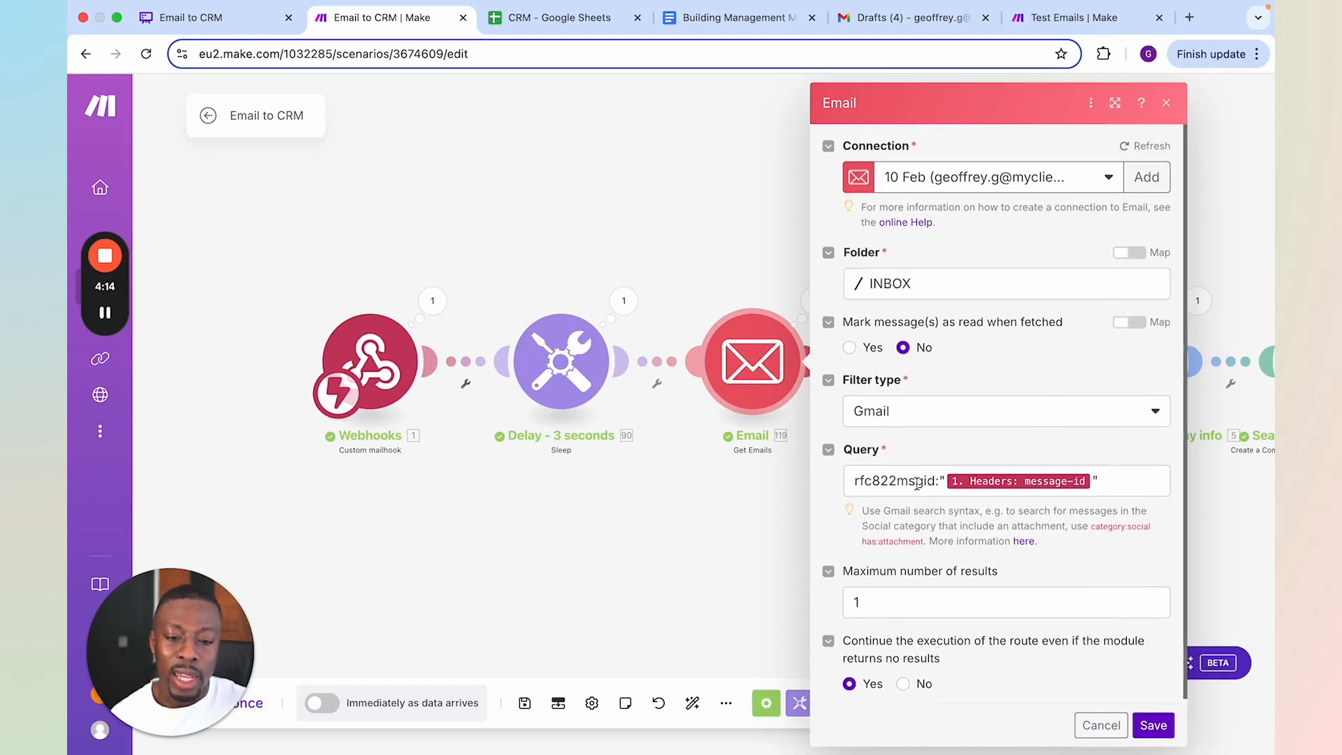
{"action": "left_click", "coordinate": [900, 482]}
{"action": "left_click", "coordinate": [958, 438]}
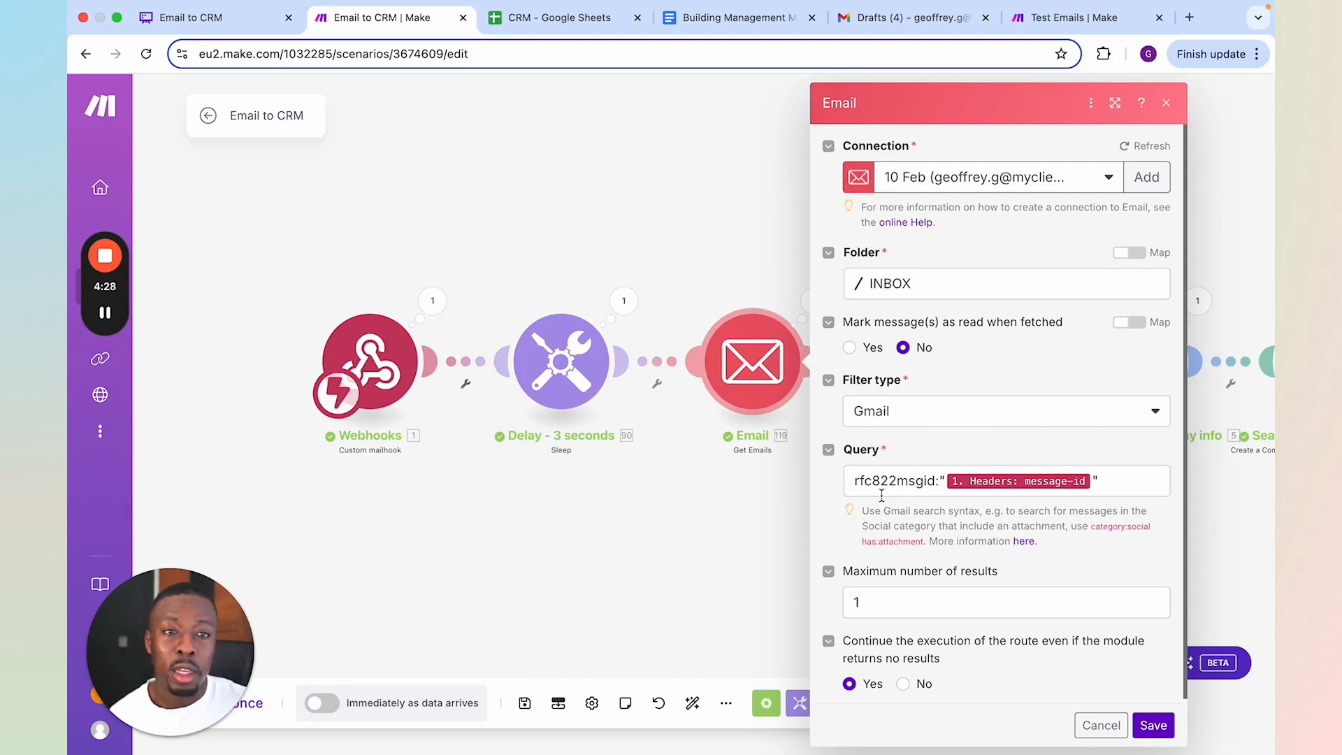
{"action": "left_click", "coordinate": [713, 542]}
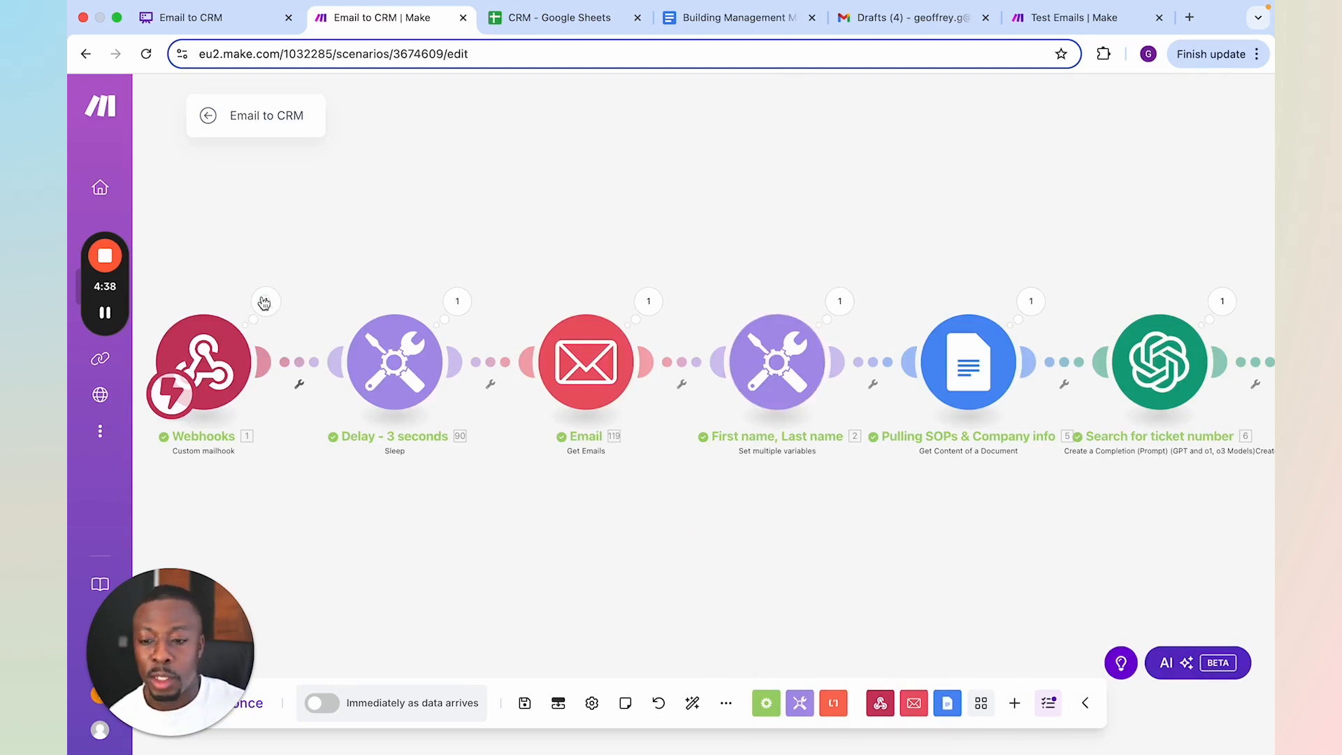
Reopen the Email module's output and expand the Sender collection to view the address and name
{"action": "left_click", "coordinate": [646, 302]}
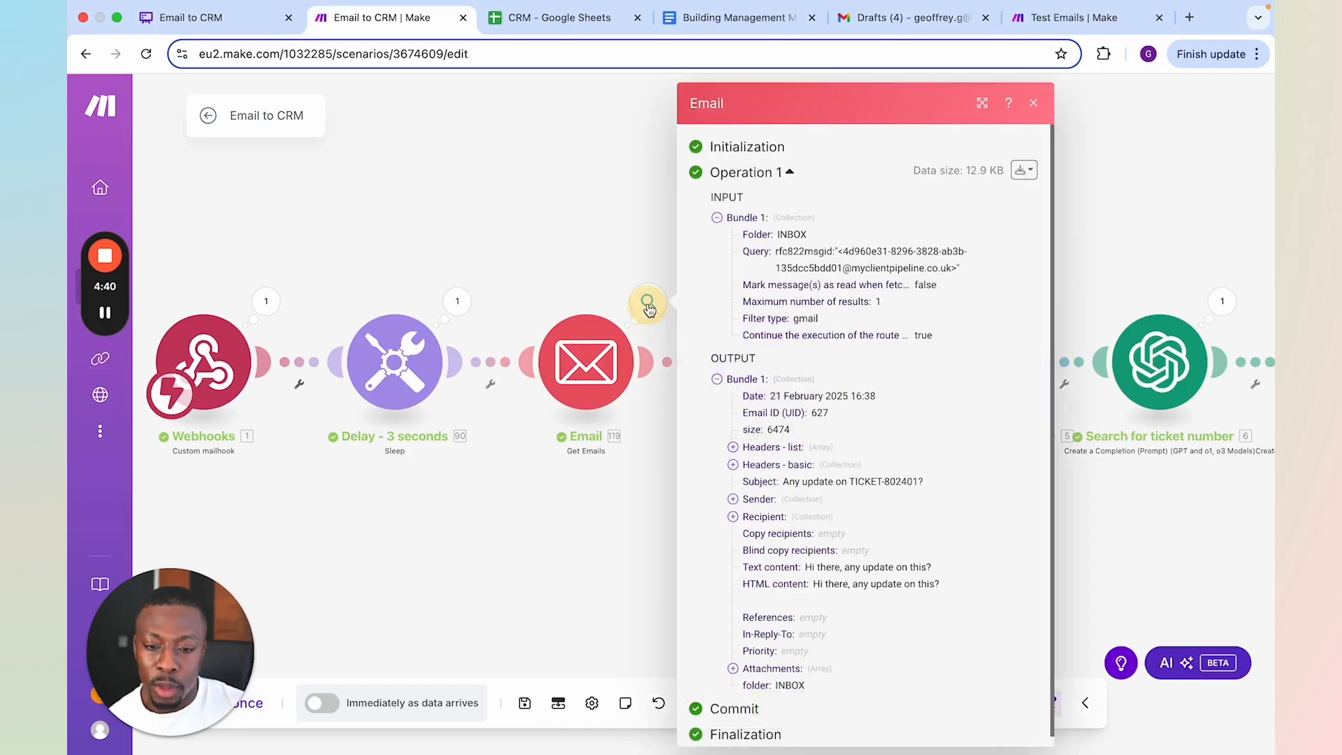
{"action": "left_click", "coordinate": [758, 499]}
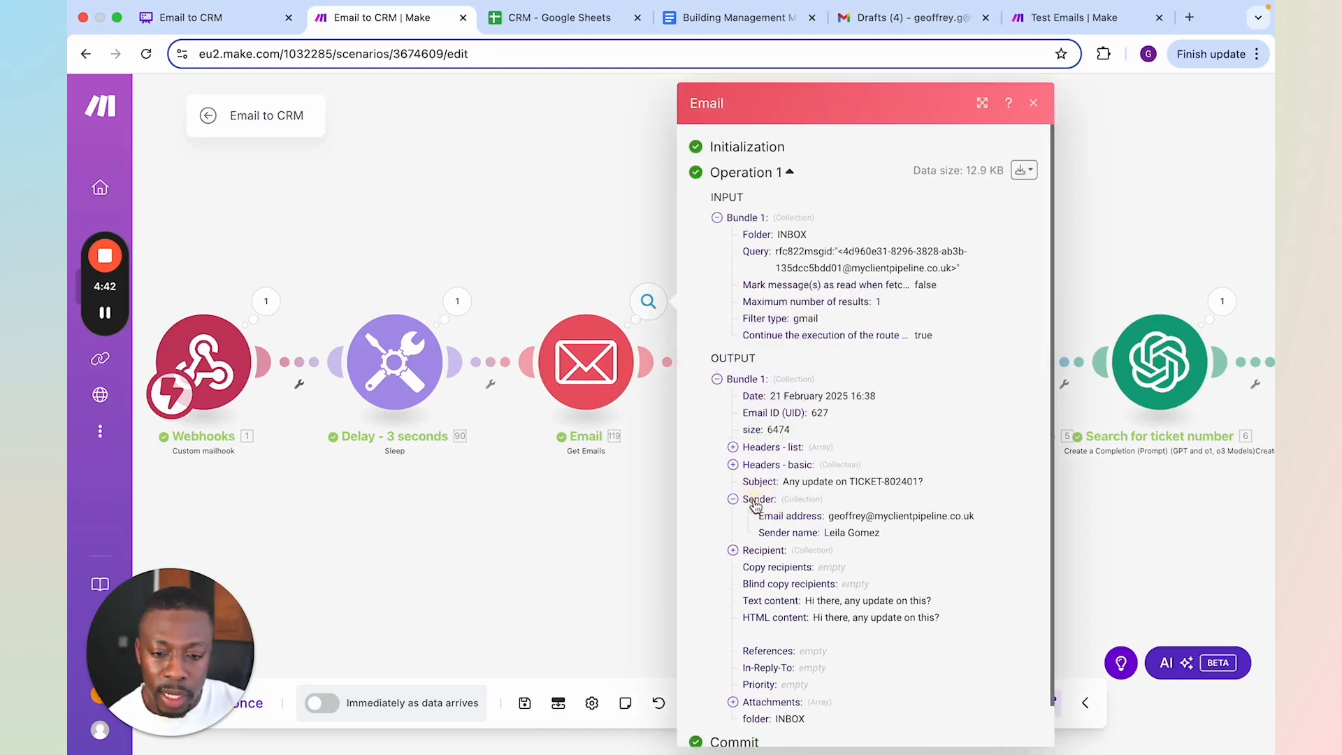
{"action": "left_click", "coordinate": [590, 552]}
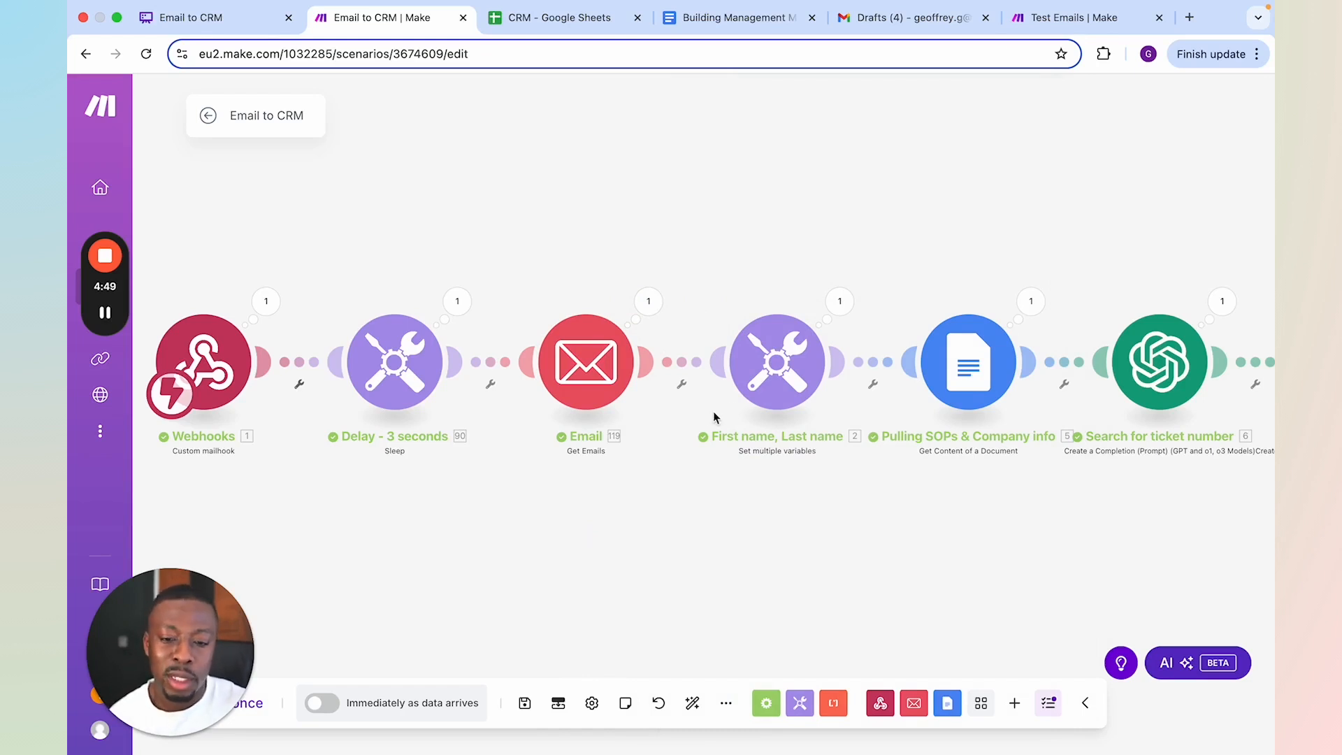
Review the variable formulas in the First name, Last name module and check its output
{"action": "left_click", "coordinate": [774, 362]}
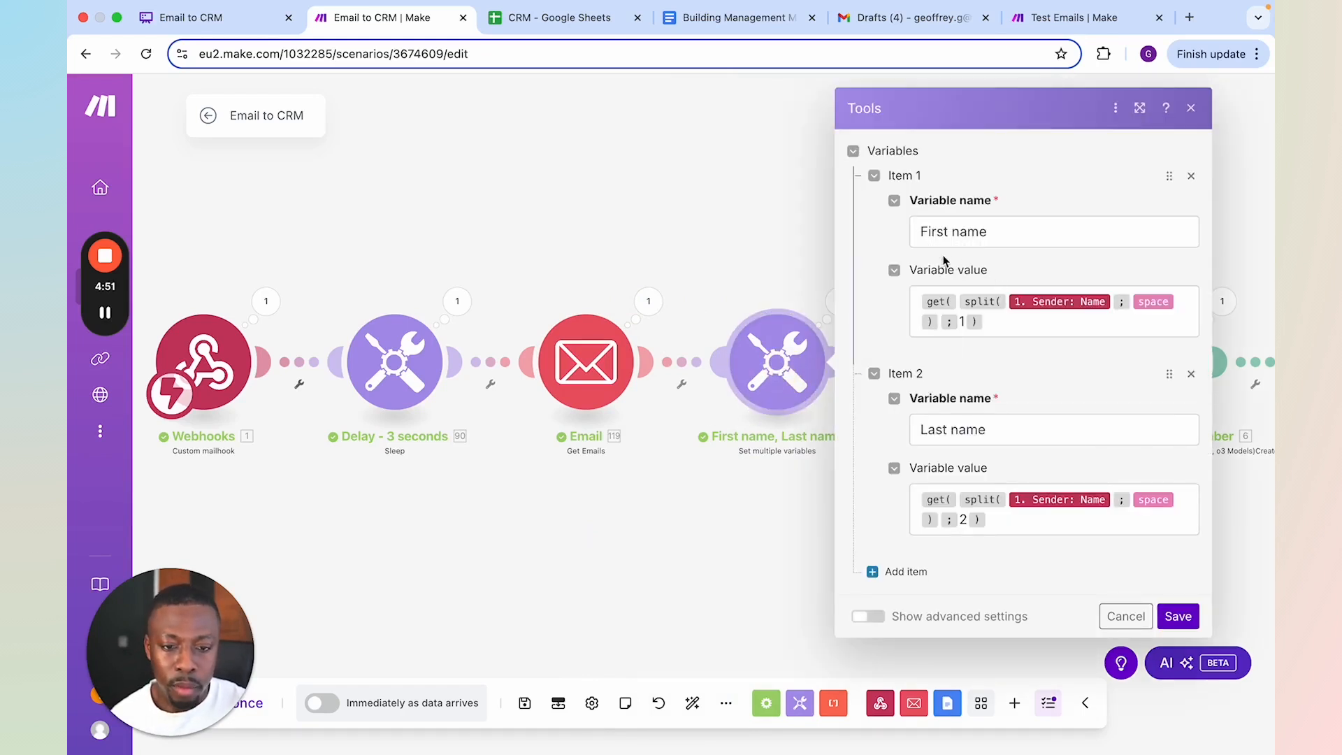
{"action": "left_click", "coordinate": [852, 397]}
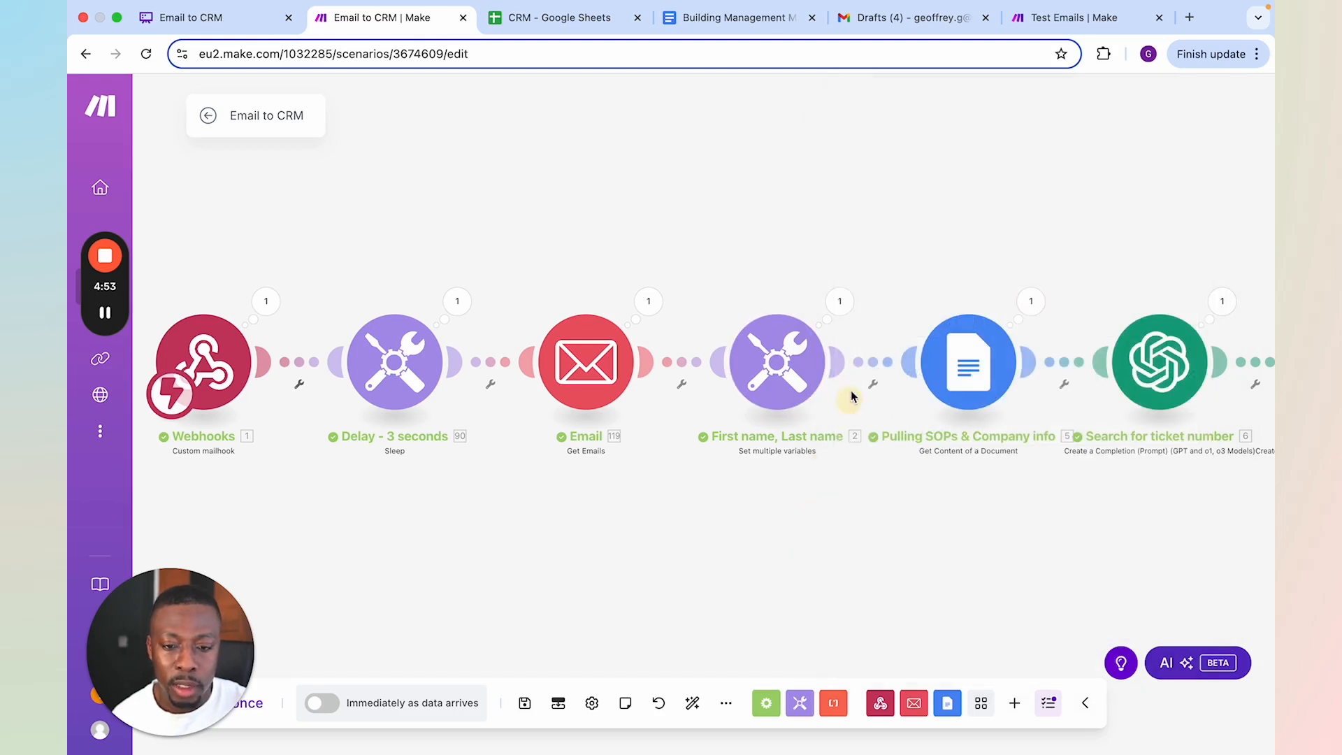
{"action": "left_click", "coordinate": [839, 301]}
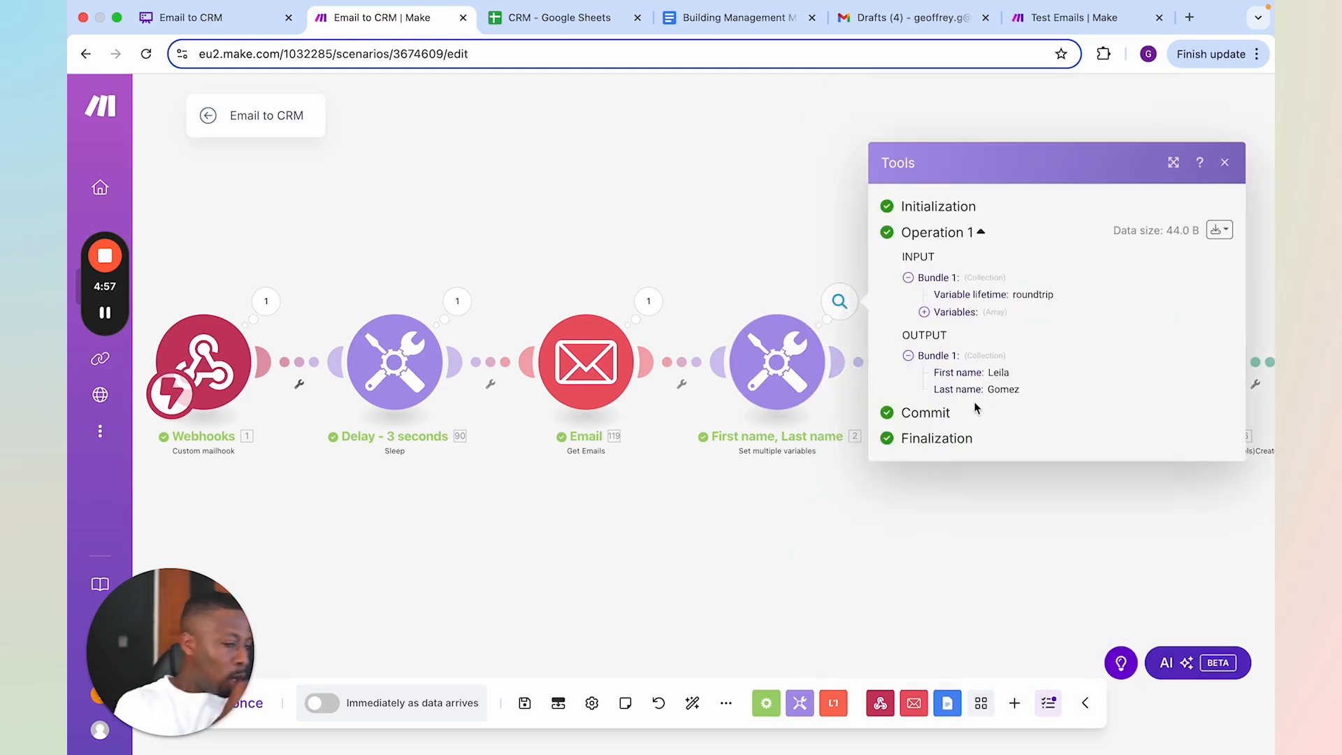
{"action": "left_click", "coordinate": [830, 532]}
Open the Building Management Manual in Google Docs and read through its sections from Facilities & Maintenance Requests to Tenant & Office Space Management
{"action": "left_click_drag", "start_coordinate": [937, 530], "coordinate": [707, 500]}
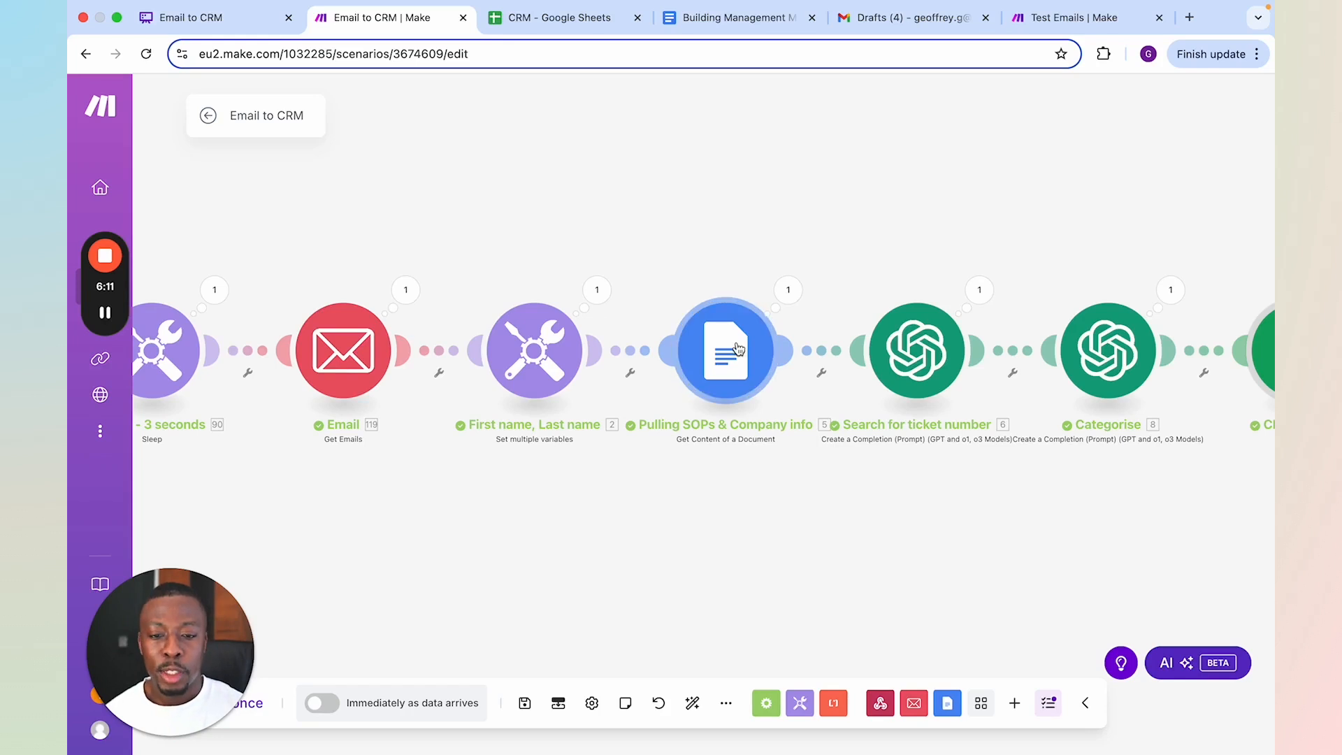
{"action": "left_click", "coordinate": [716, 23]}
{"action": "scroll", "coordinate": [676, 274], "scroll_direction": "up", "scroll_amount": 10}
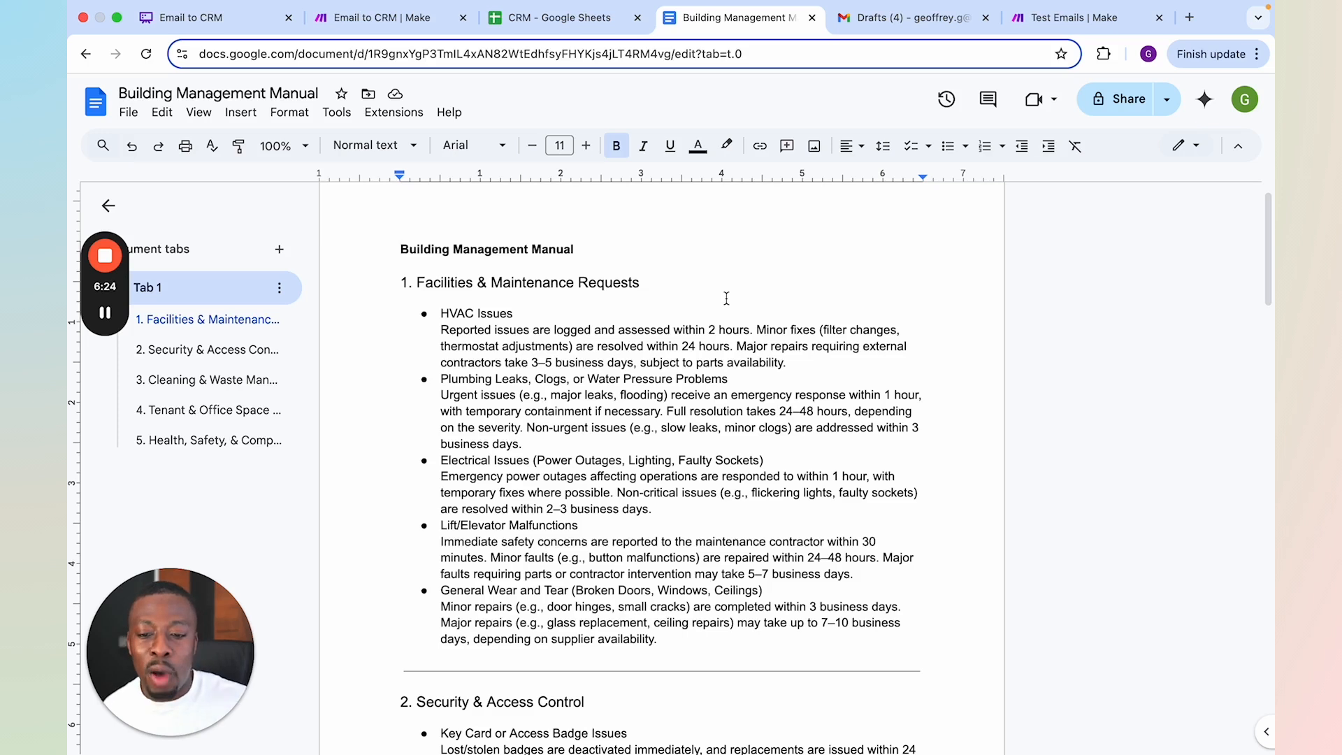
{"action": "scroll", "coordinate": [637, 451], "scroll_direction": "down", "scroll_amount": 2}
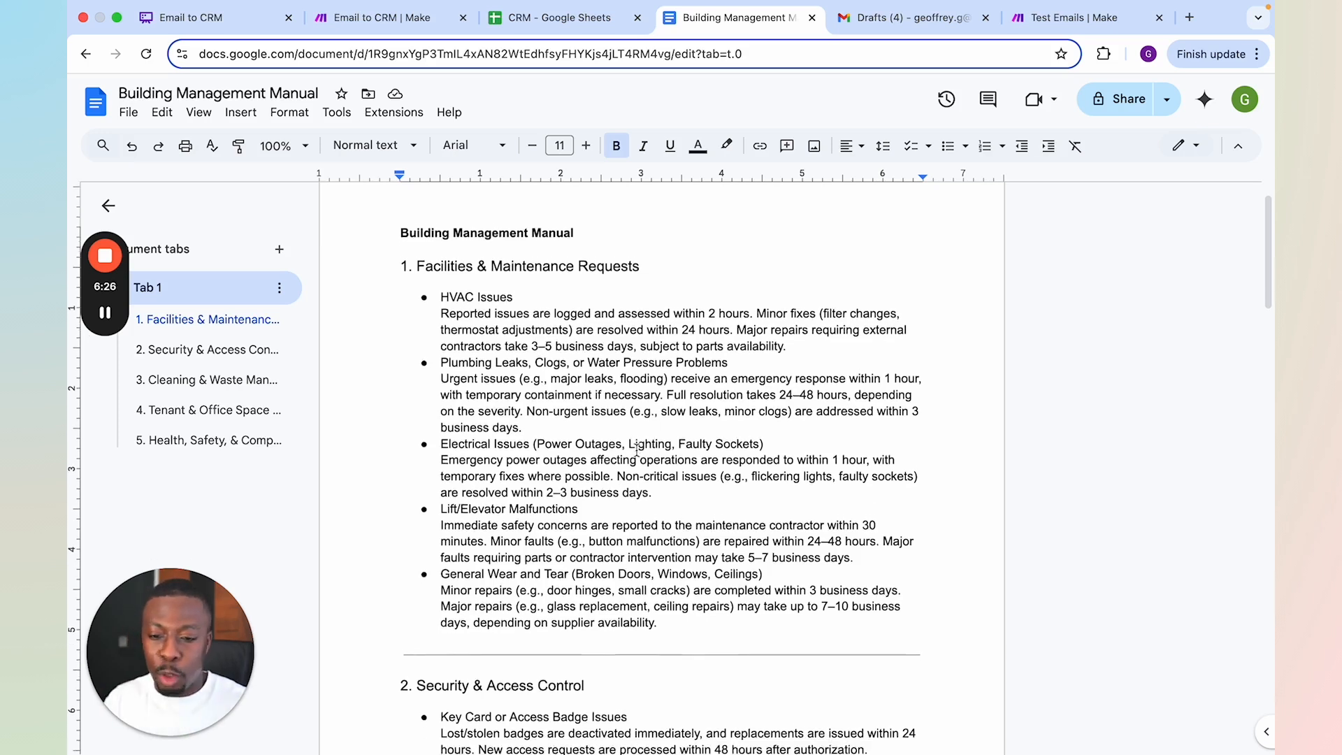
{"action": "scroll", "coordinate": [633, 451], "scroll_direction": "down", "scroll_amount": 11}
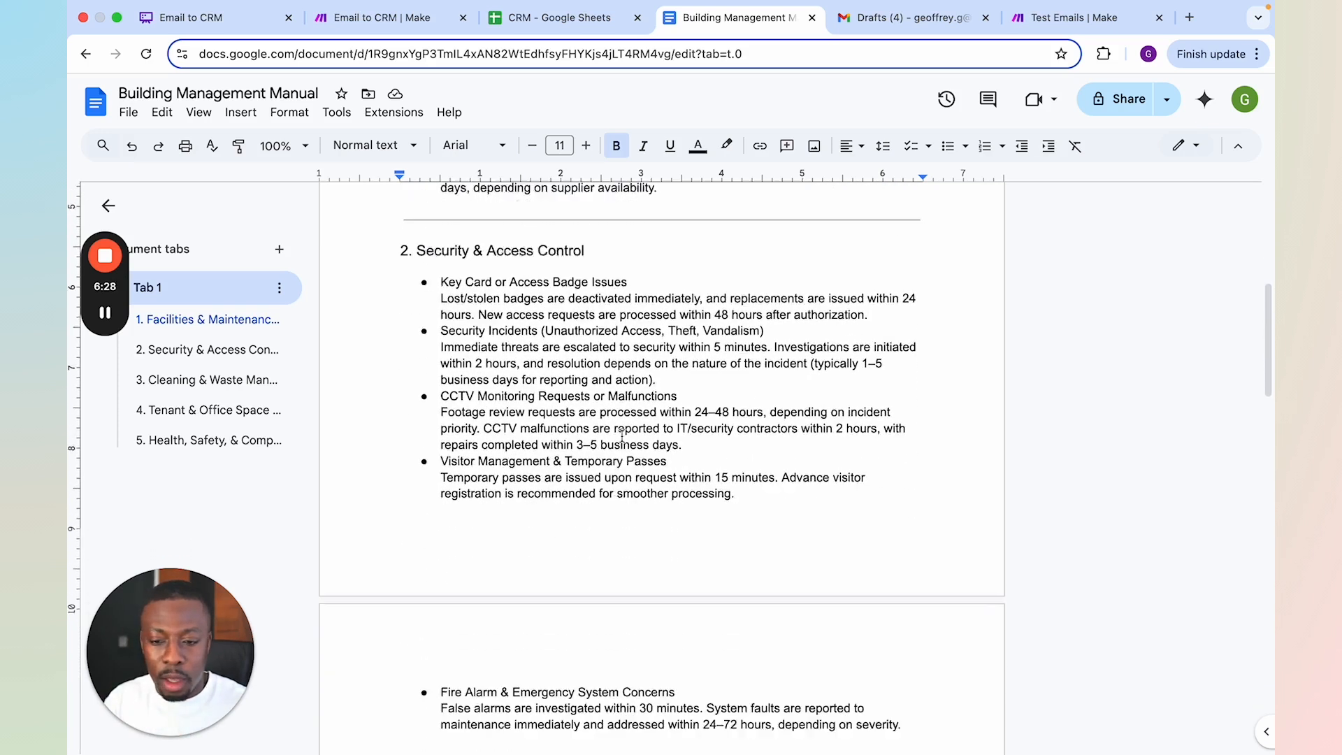
{"action": "scroll", "coordinate": [622, 433], "scroll_direction": "down", "scroll_amount": 2}
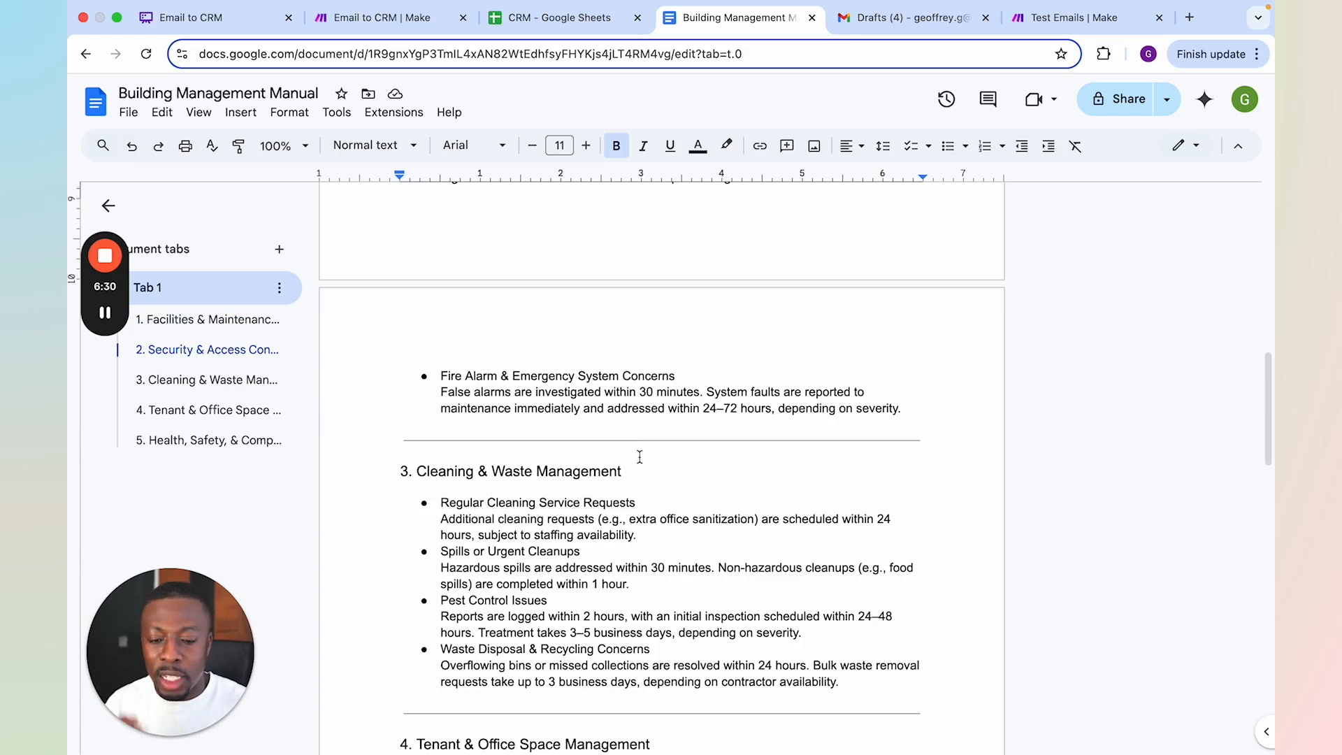
{"action": "scroll", "coordinate": [654, 423], "scroll_direction": "down", "scroll_amount": 4}
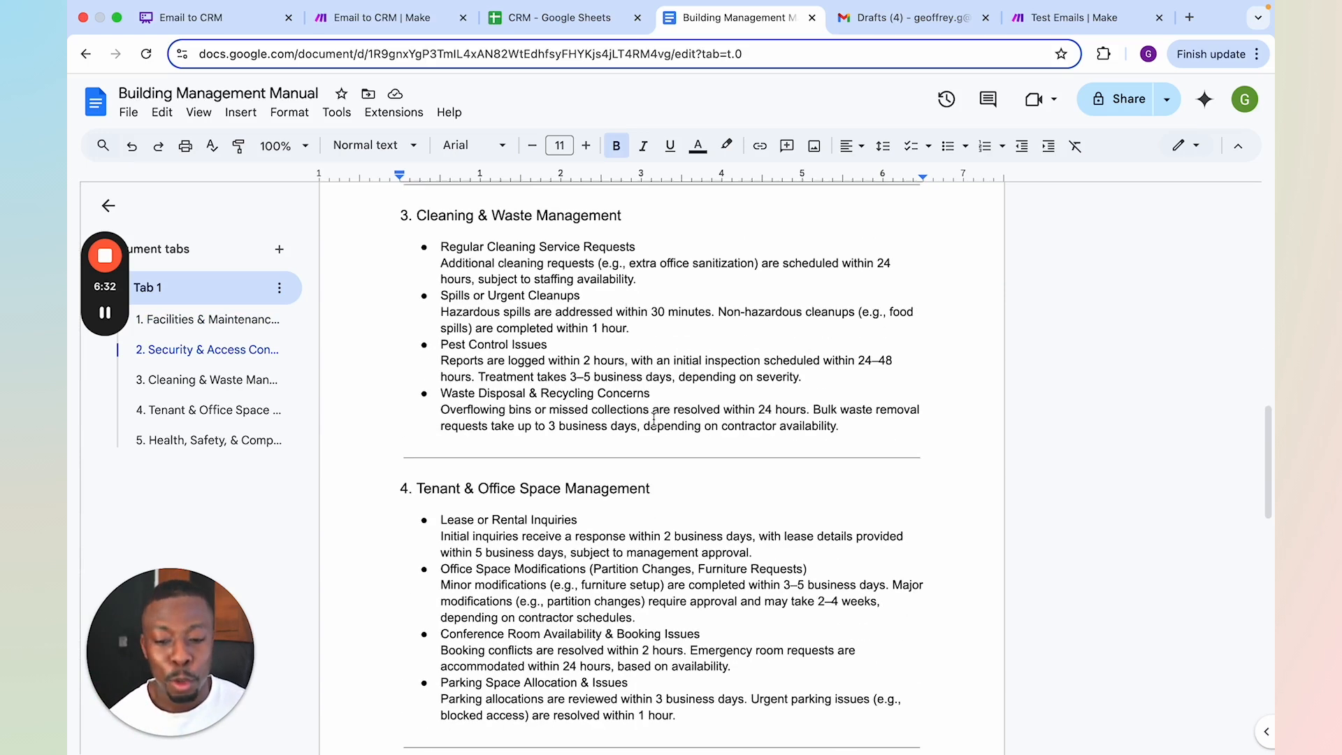
Return to the Email to CRM scenario in Make and shift the Pulling SOPs & Company info module slightly on the canvas
{"action": "left_click", "coordinate": [395, 26]}
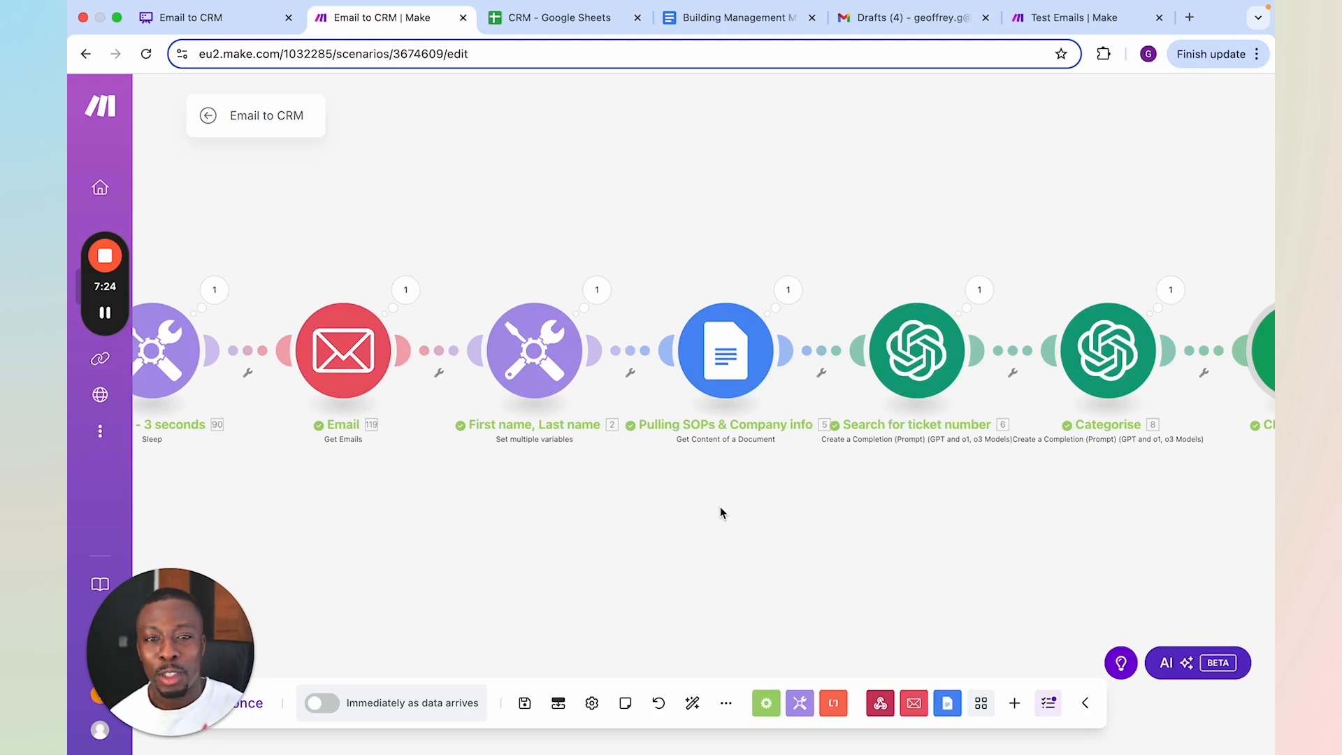
{"action": "left_click", "coordinate": [724, 378]}
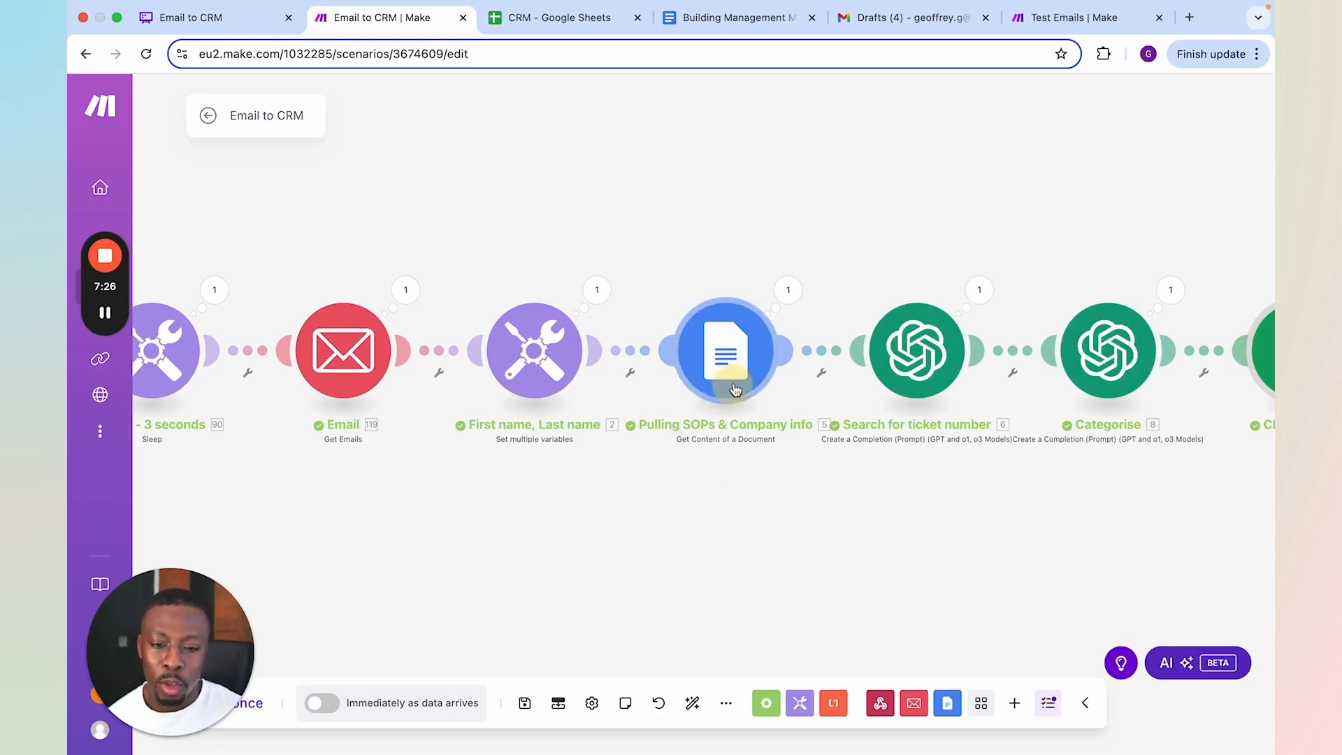
{"action": "left_click_drag", "start_coordinate": [725, 378], "coordinate": [727, 388]}
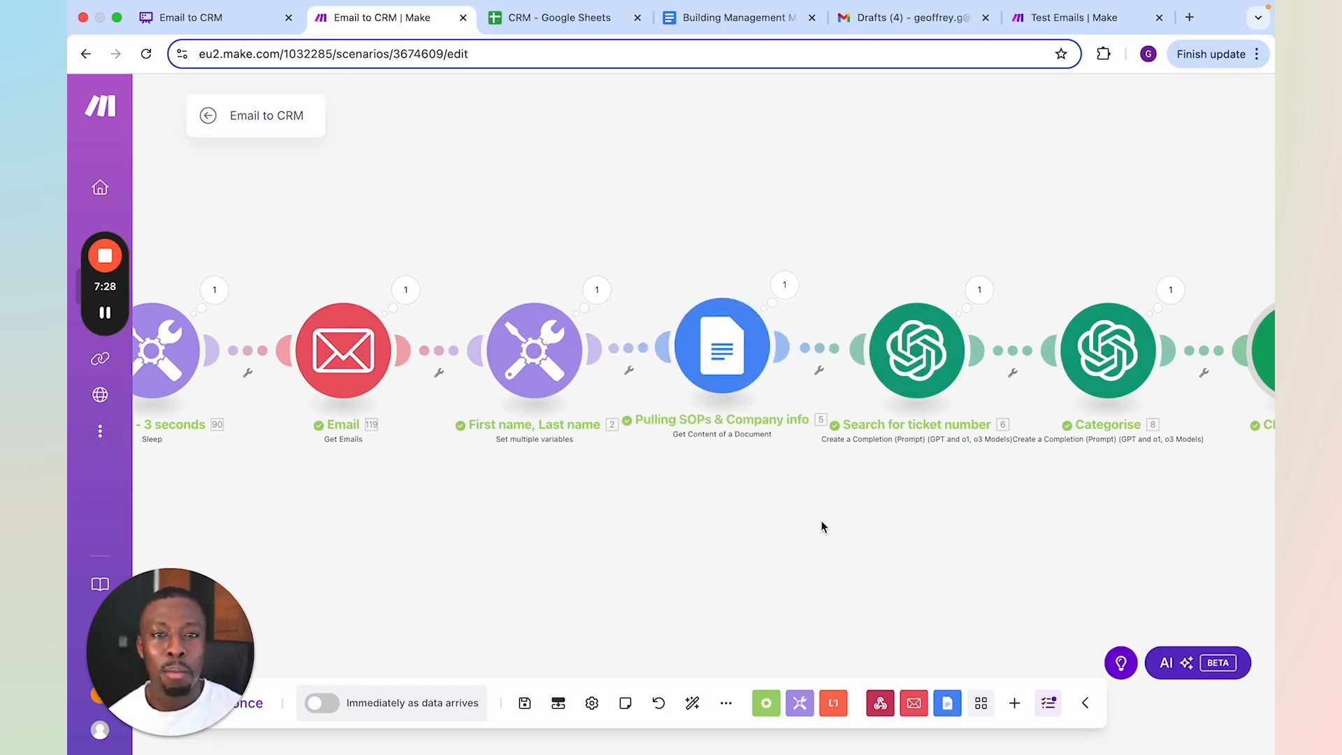
Expand the result in the Search for ticket number module's output and check the Pulling SOPs & Company info module's document settings
{"action": "left_click_drag", "start_coordinate": [847, 499], "coordinate": [714, 497]}
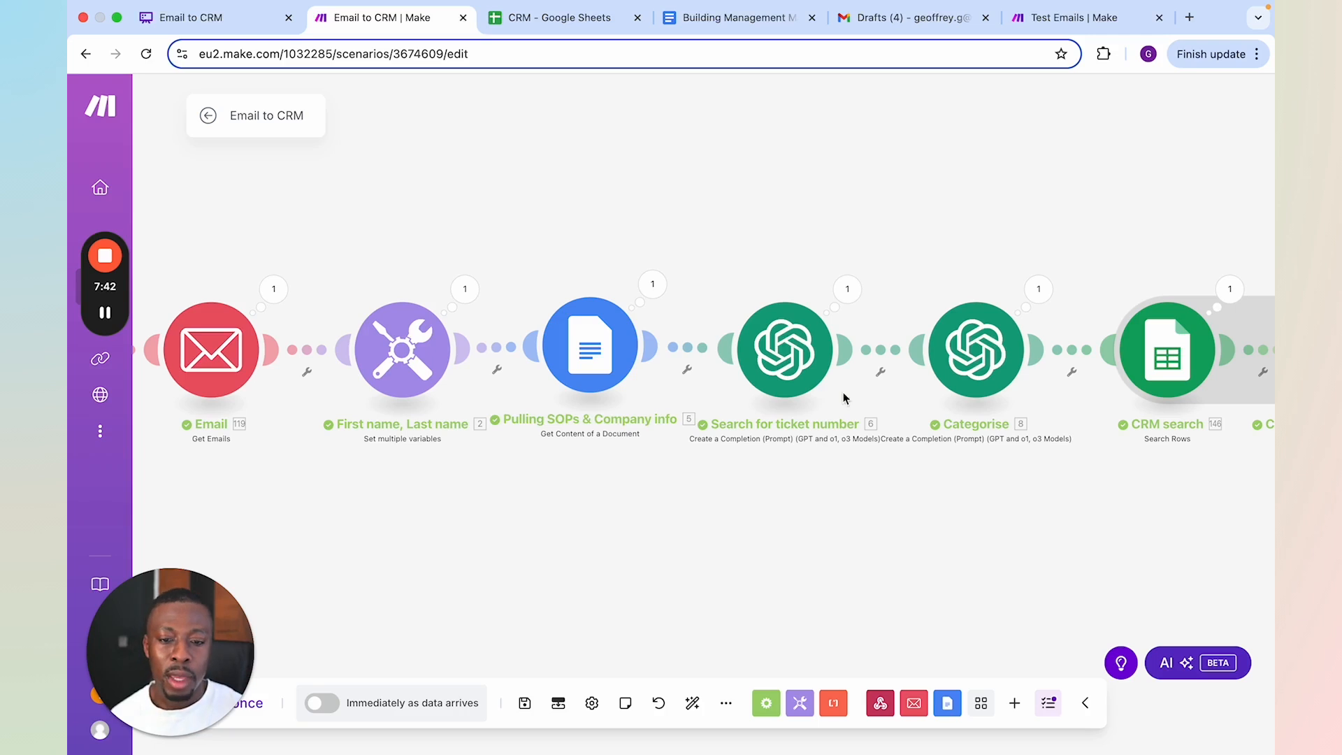
{"action": "left_click", "coordinate": [847, 290]}
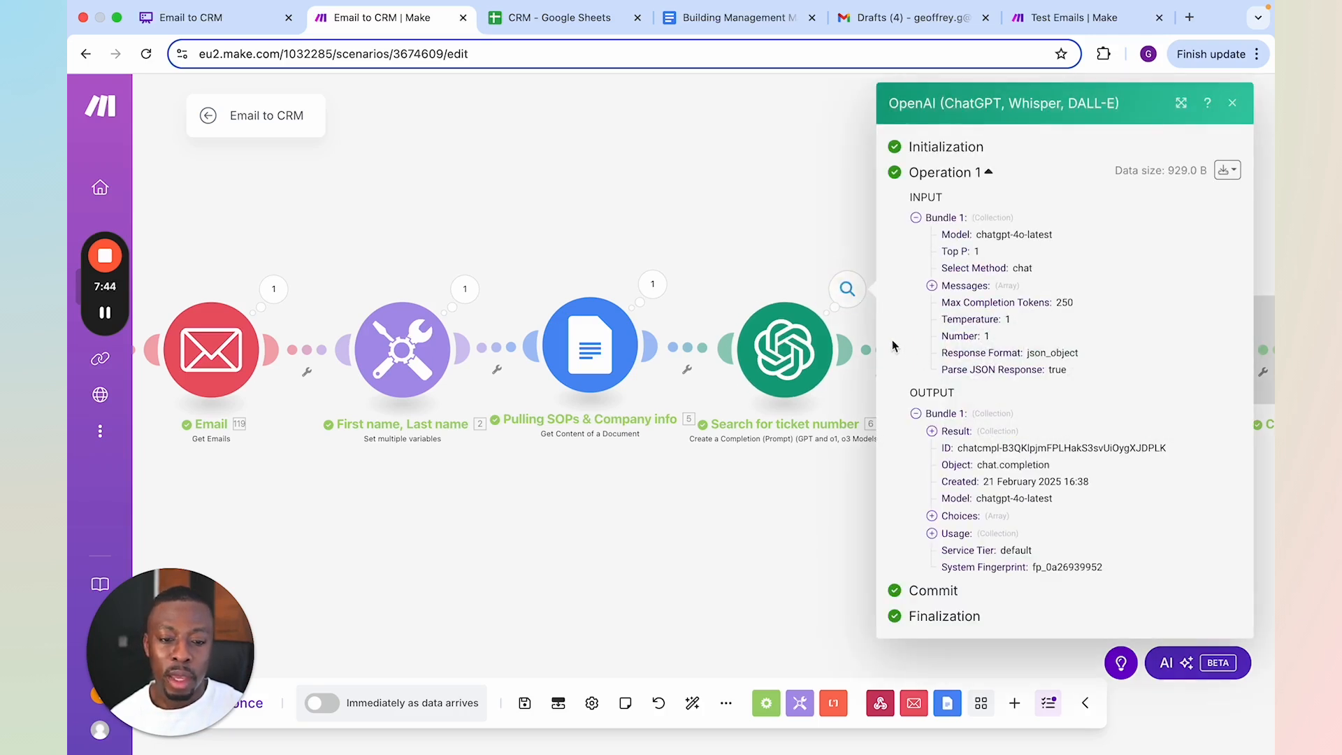
{"action": "left_click", "coordinate": [965, 432]}
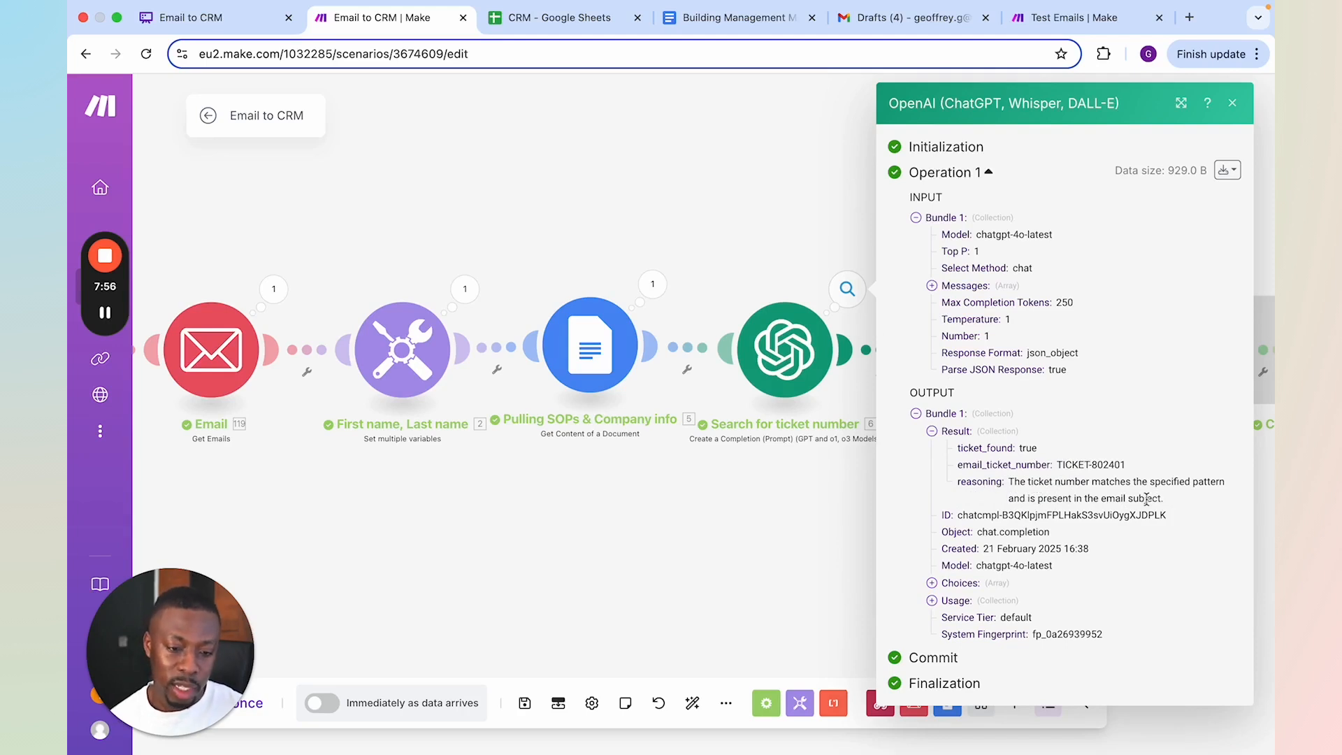
{"action": "left_click", "coordinate": [797, 540]}
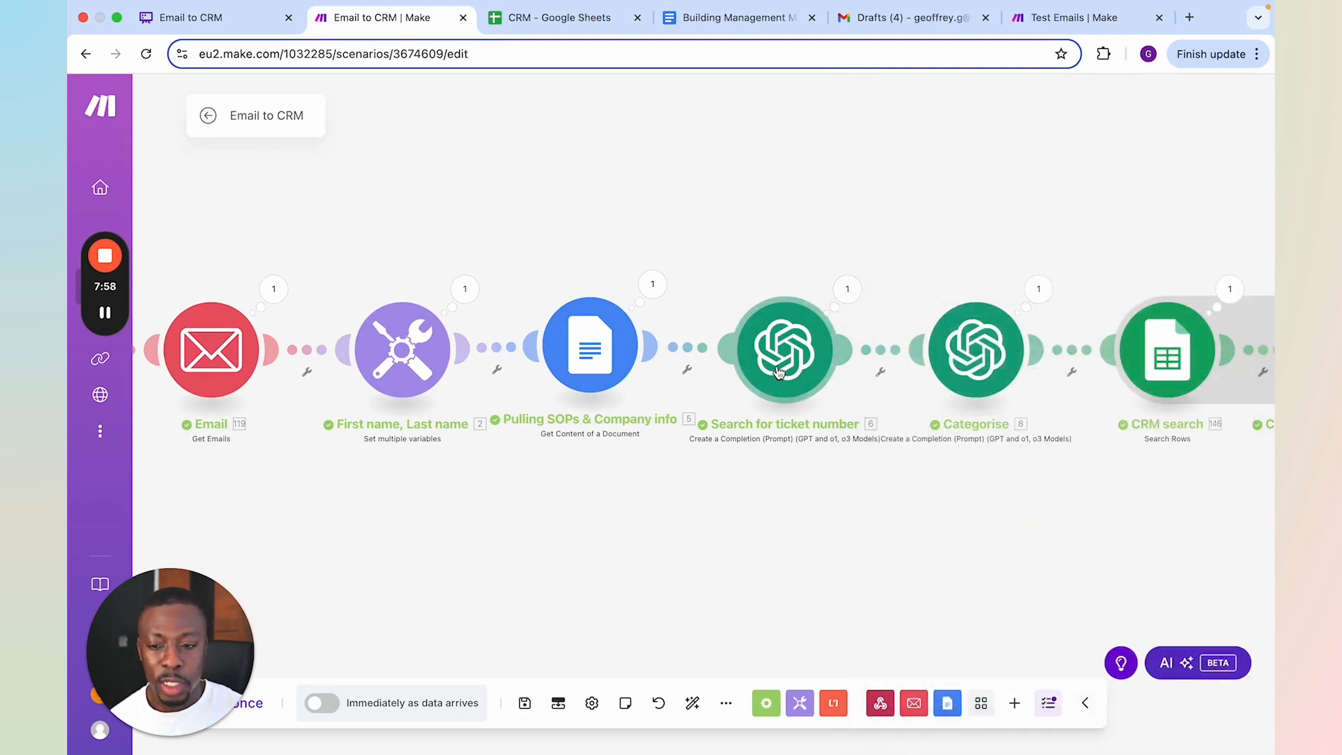
{"action": "left_click", "coordinate": [575, 361]}
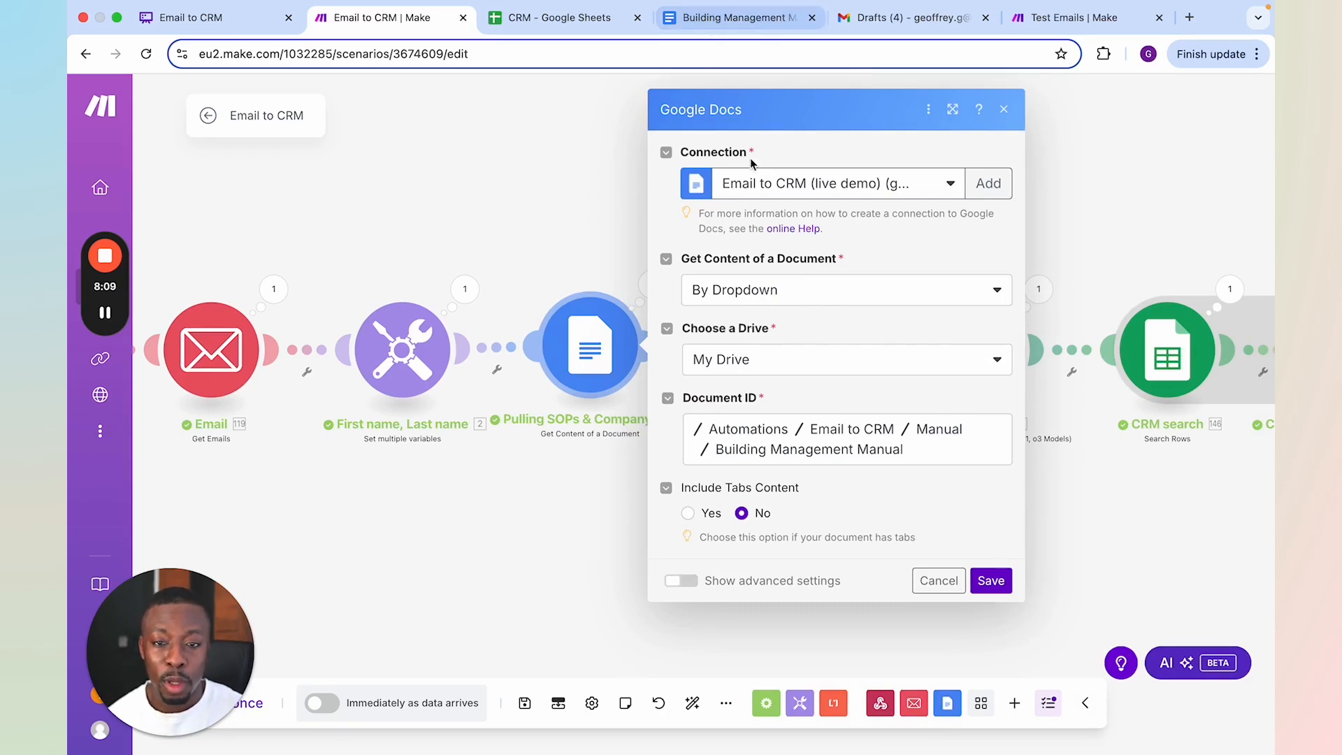
{"action": "left_click", "coordinate": [566, 217]}
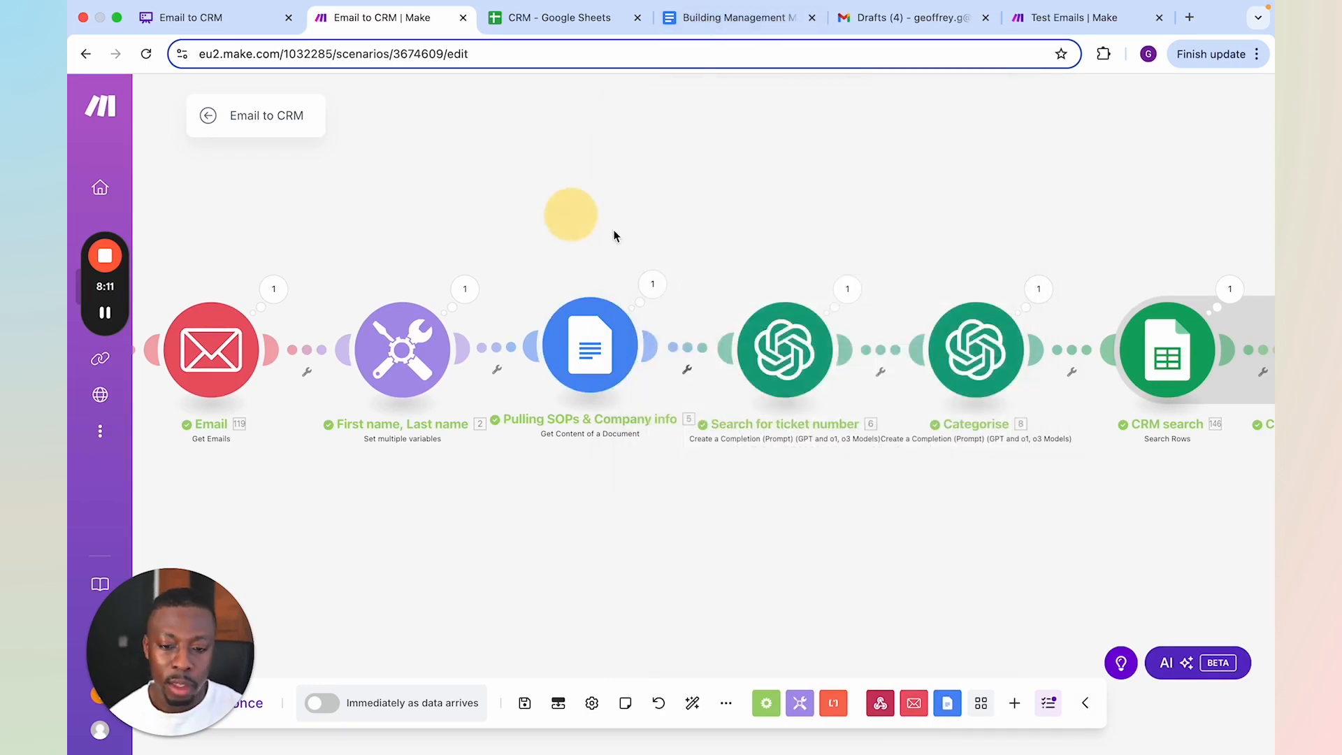
Open the Search for ticket number module's settings and read through its model choice and the Message 2 prompt
{"action": "left_click", "coordinate": [786, 350]}
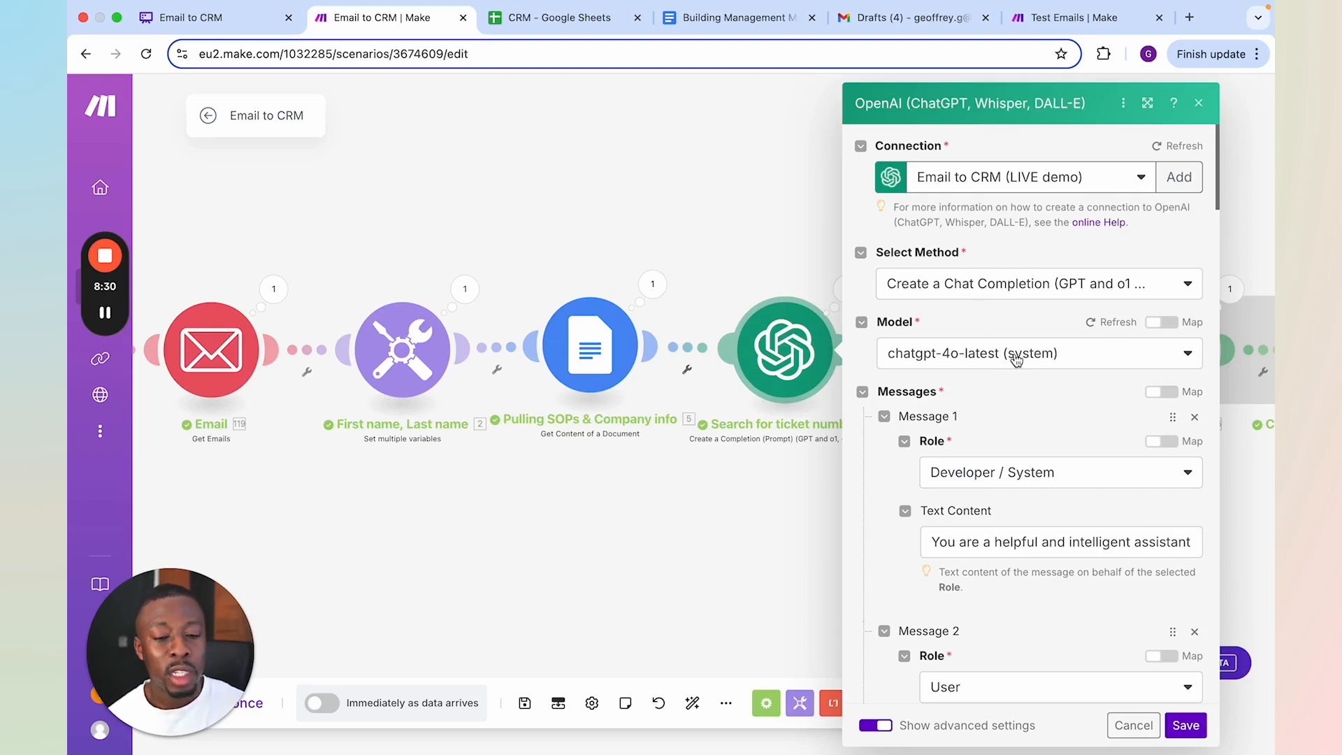
{"action": "scroll", "coordinate": [987, 384], "scroll_direction": "down", "scroll_amount": 5}
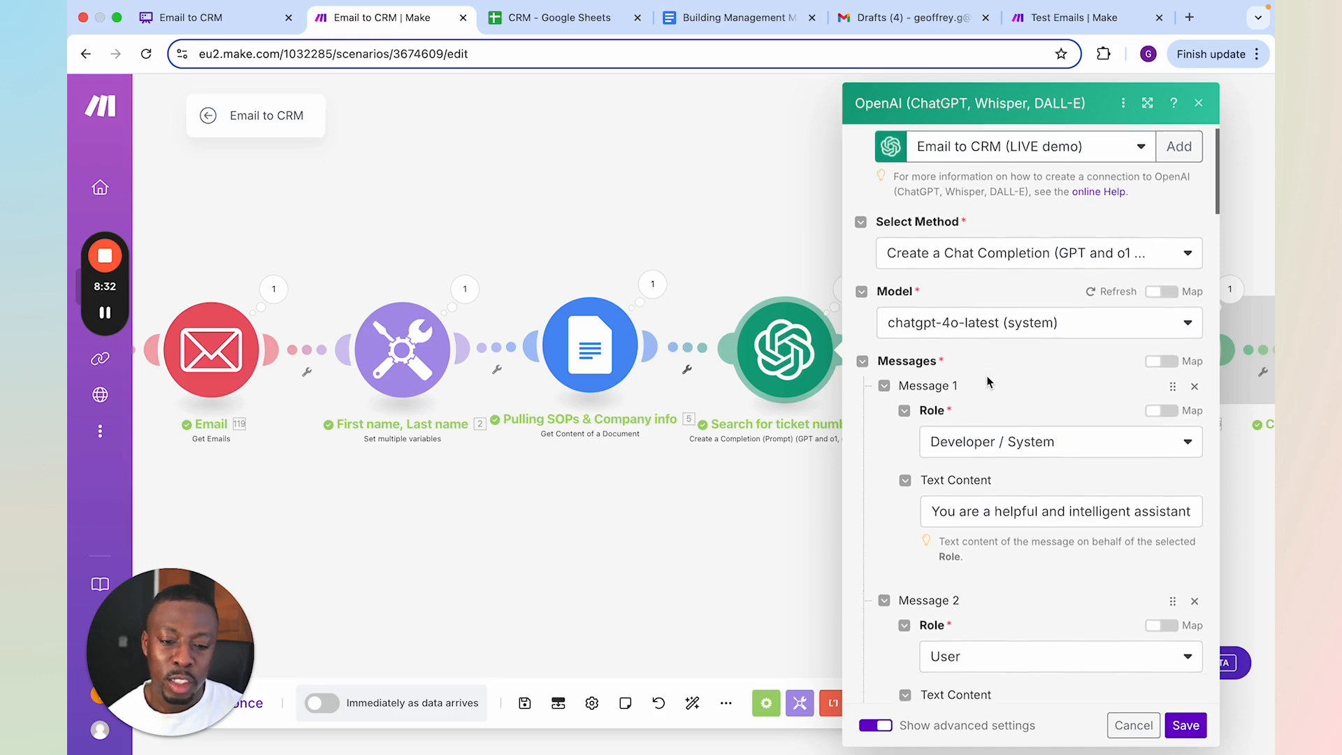
{"action": "scroll", "coordinate": [988, 380], "scroll_direction": "down", "scroll_amount": 2}
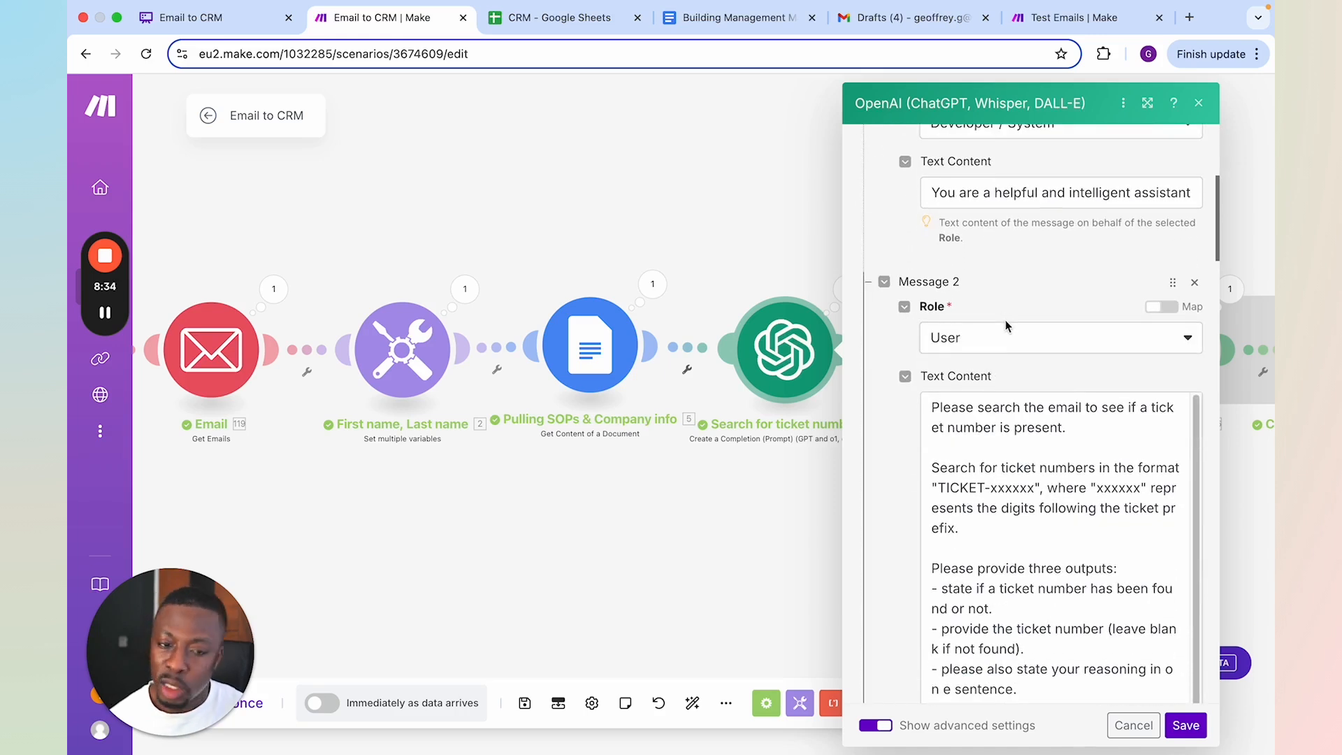
{"action": "scroll", "coordinate": [1005, 328], "scroll_direction": "down", "scroll_amount": 2}
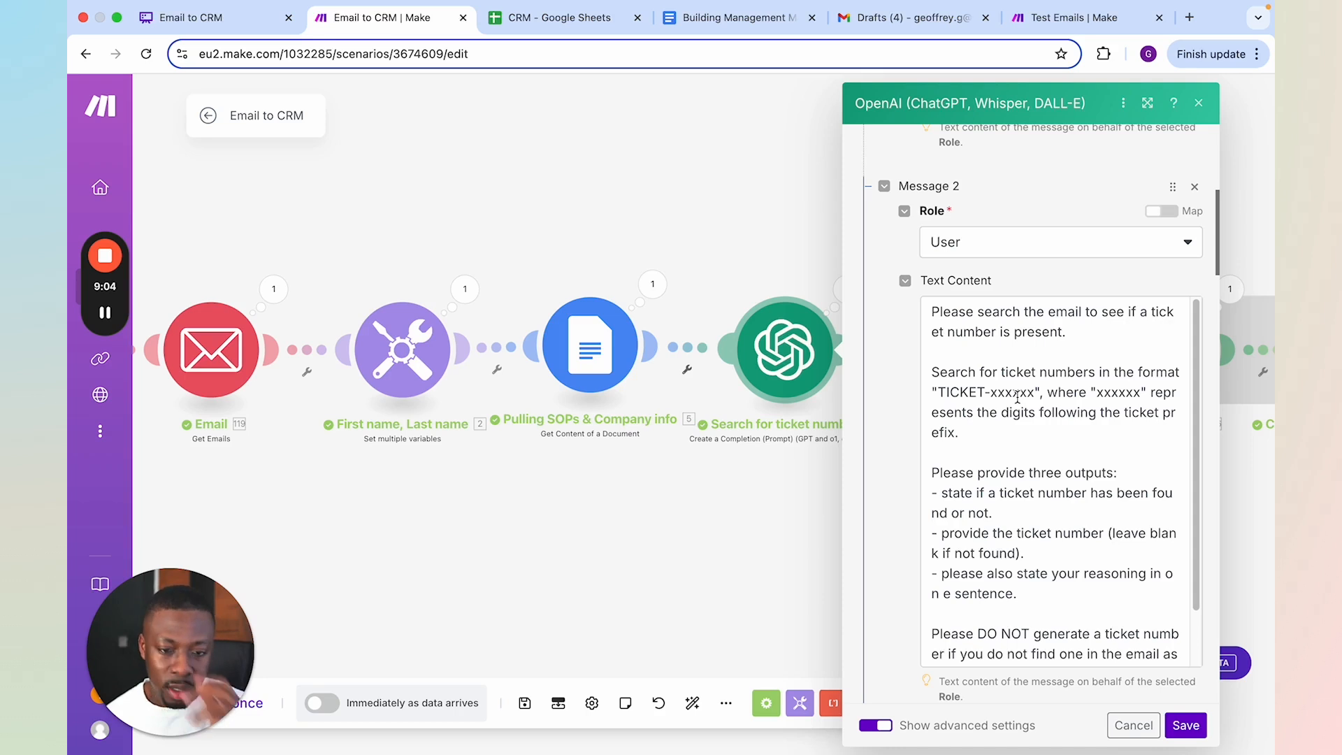
{"action": "scroll", "coordinate": [1027, 405], "scroll_direction": "down", "scroll_amount": 3}
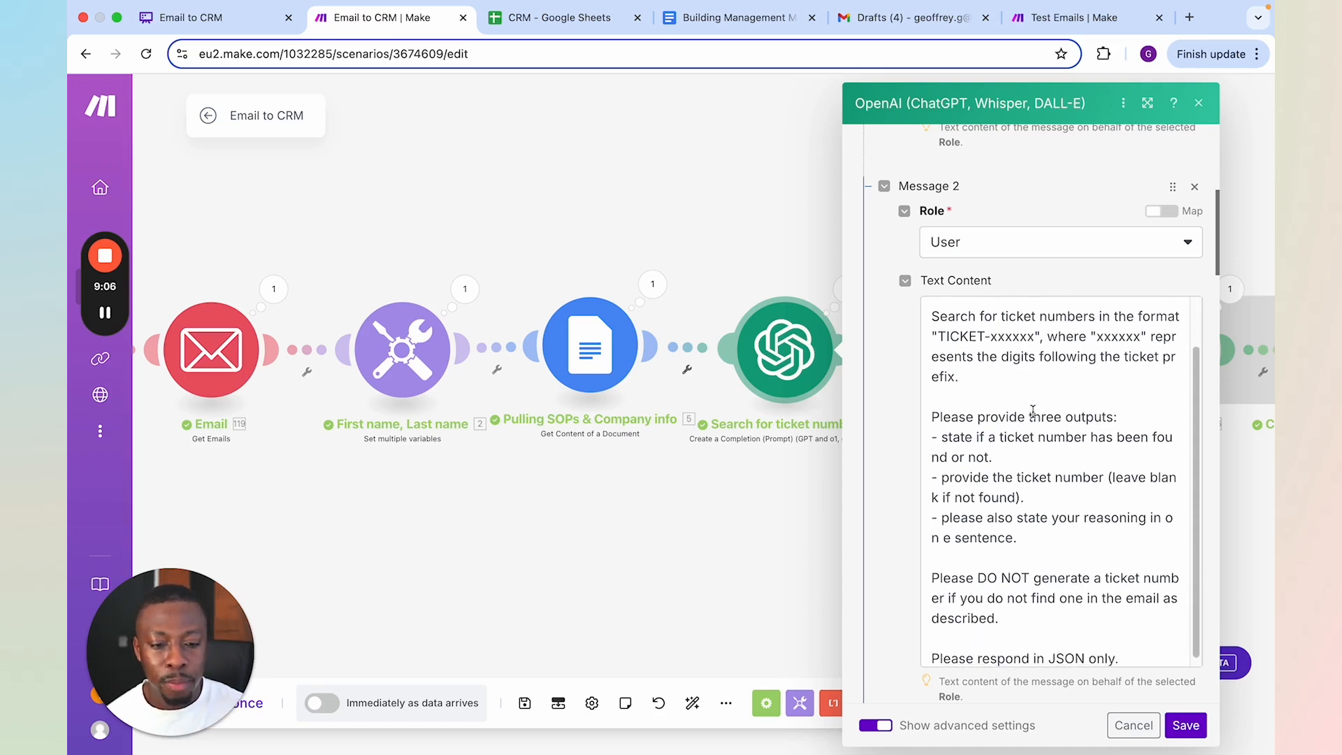
{"action": "scroll", "coordinate": [1033, 412], "scroll_direction": "down", "scroll_amount": 1}
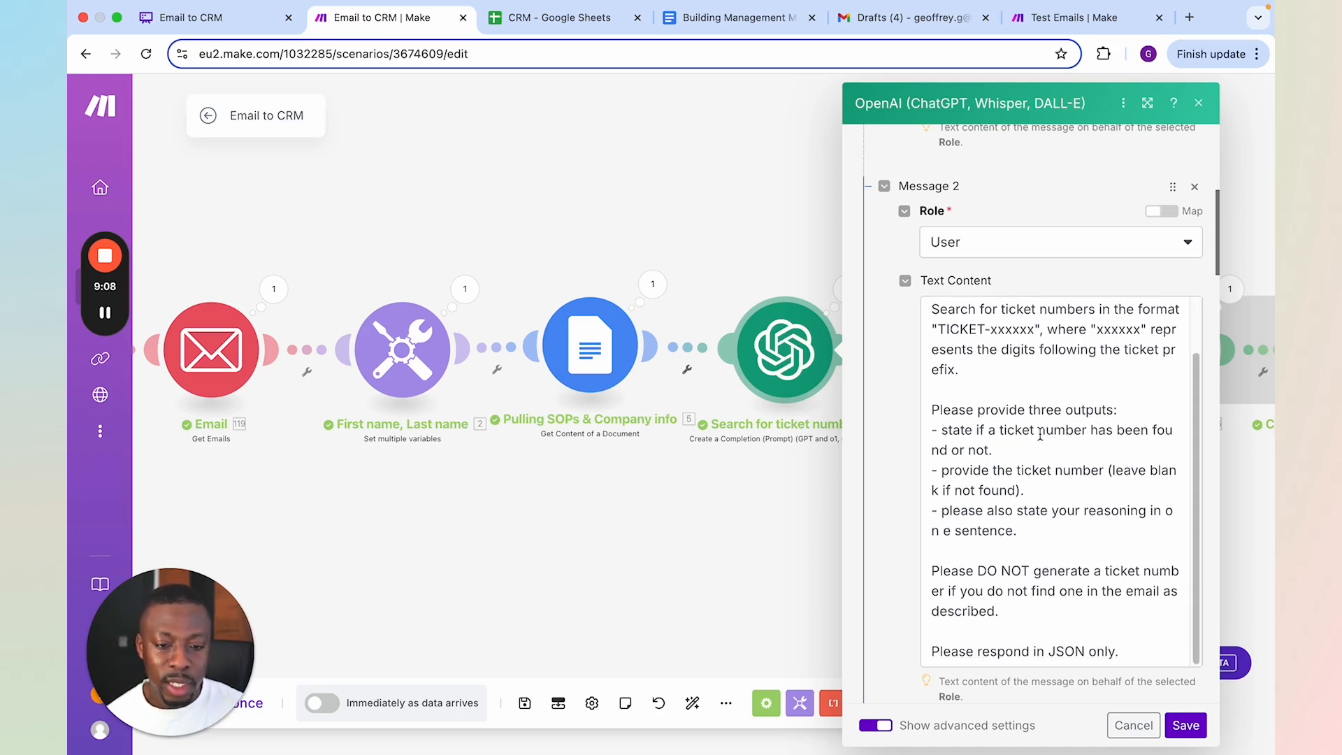
{"action": "scroll", "coordinate": [1038, 430], "scroll_direction": "down", "scroll_amount": 1}
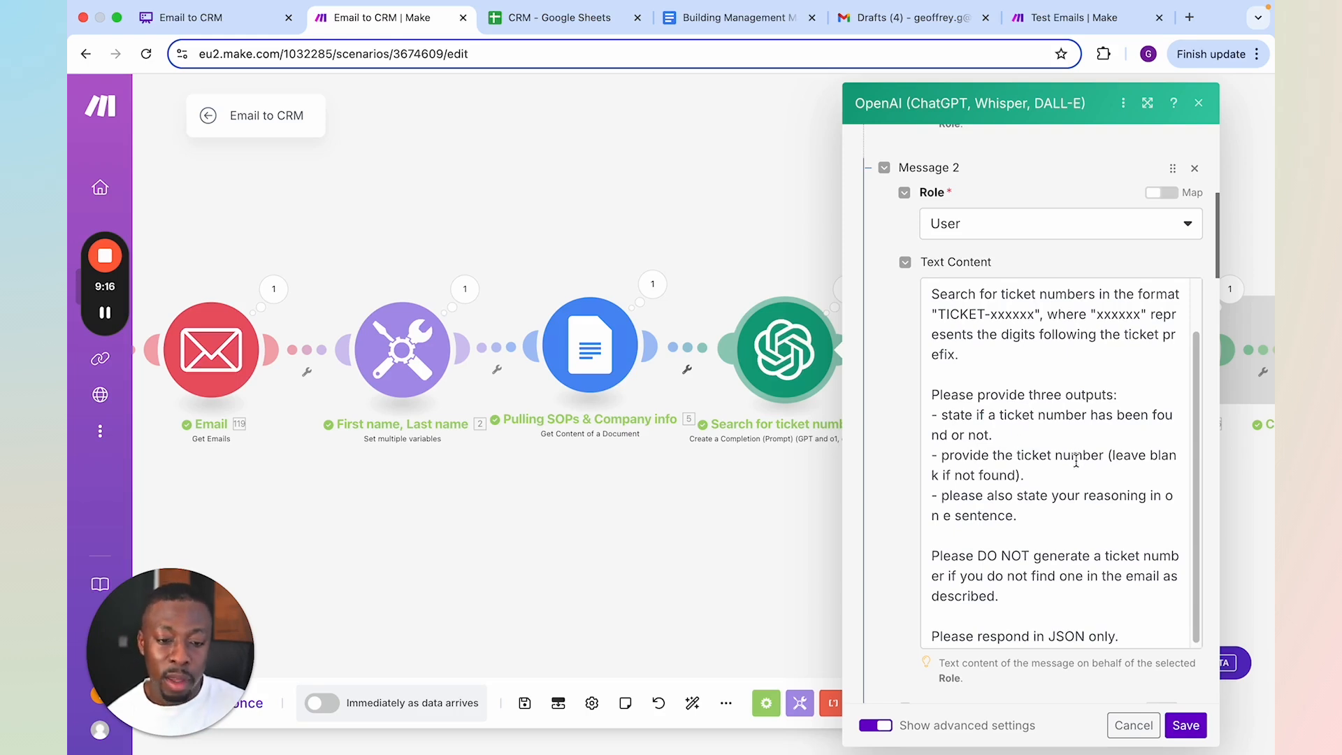
{"action": "scroll", "coordinate": [1051, 502], "scroll_direction": "down", "scroll_amount": 1}
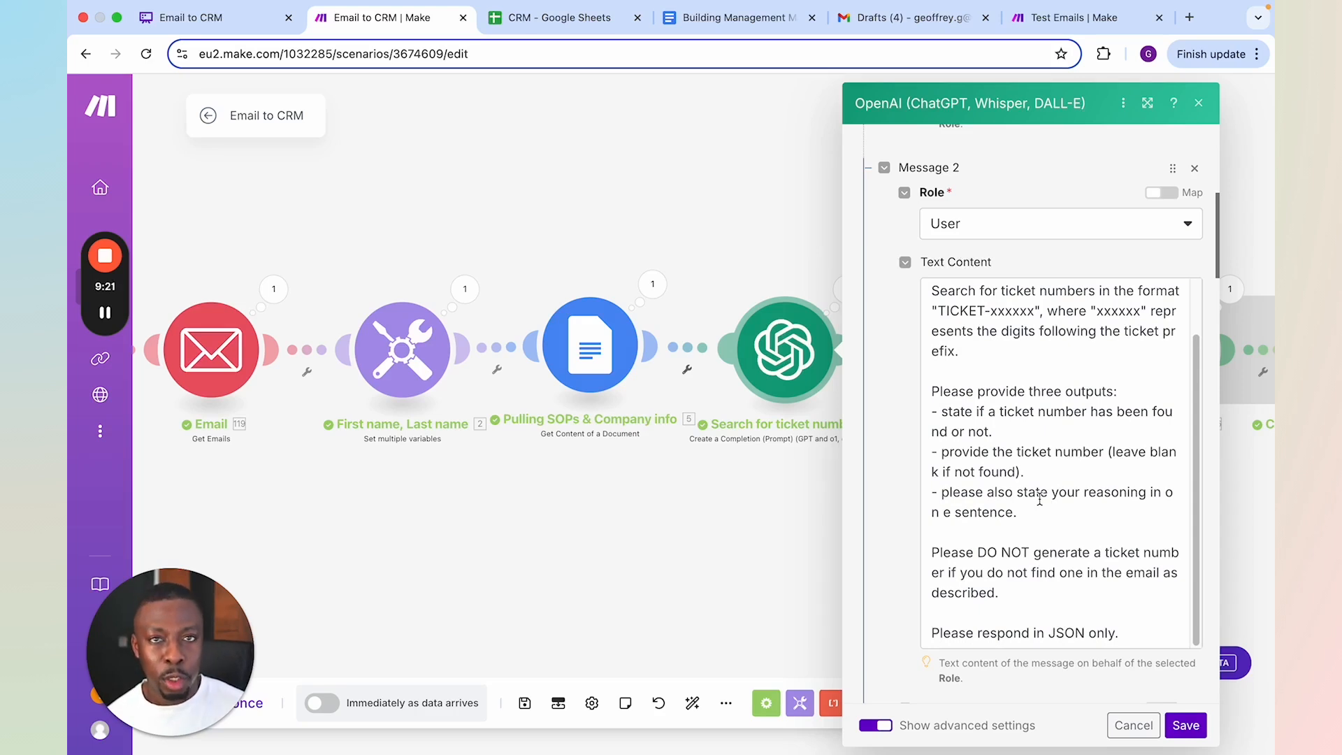
{"action": "scroll", "coordinate": [1101, 478], "scroll_direction": "down", "scroll_amount": 3}
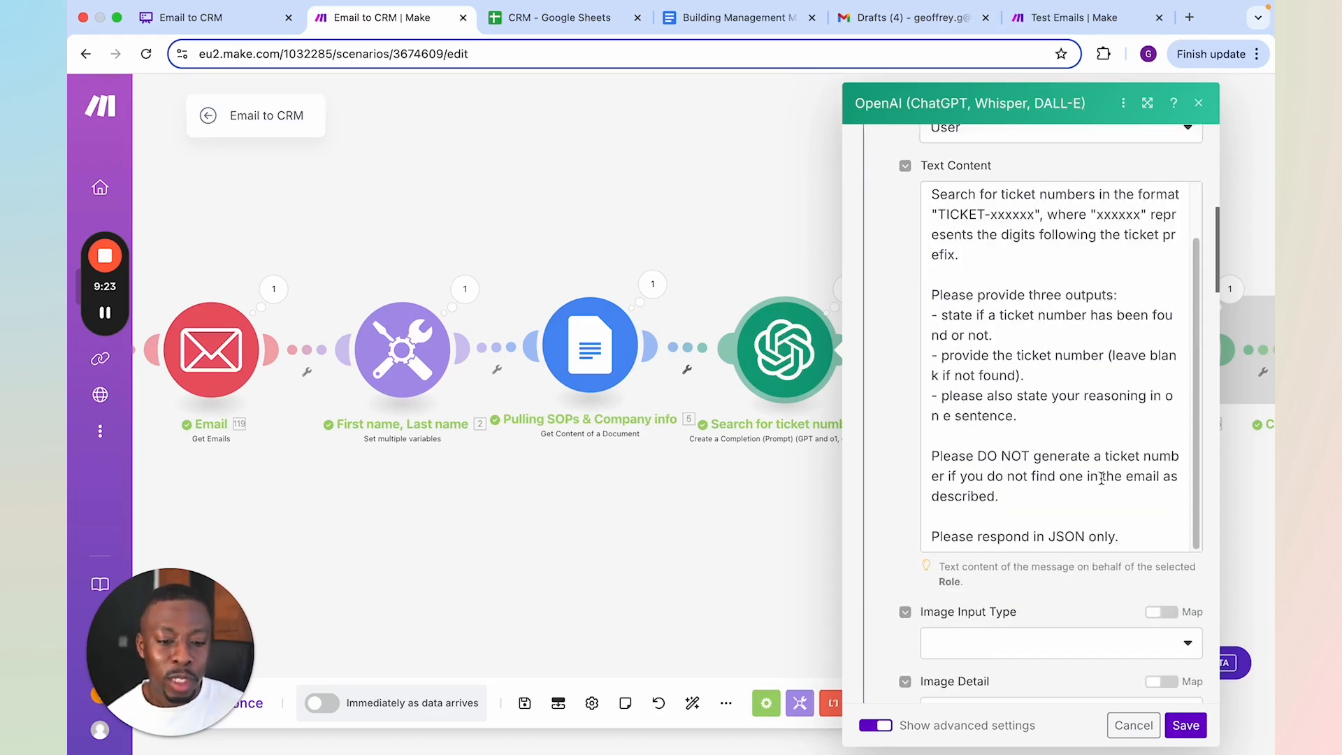
{"action": "scroll", "coordinate": [1091, 479], "scroll_direction": "down", "scroll_amount": 1}
{"action": "scroll", "coordinate": [1088, 477], "scroll_direction": "down", "scroll_amount": 3}
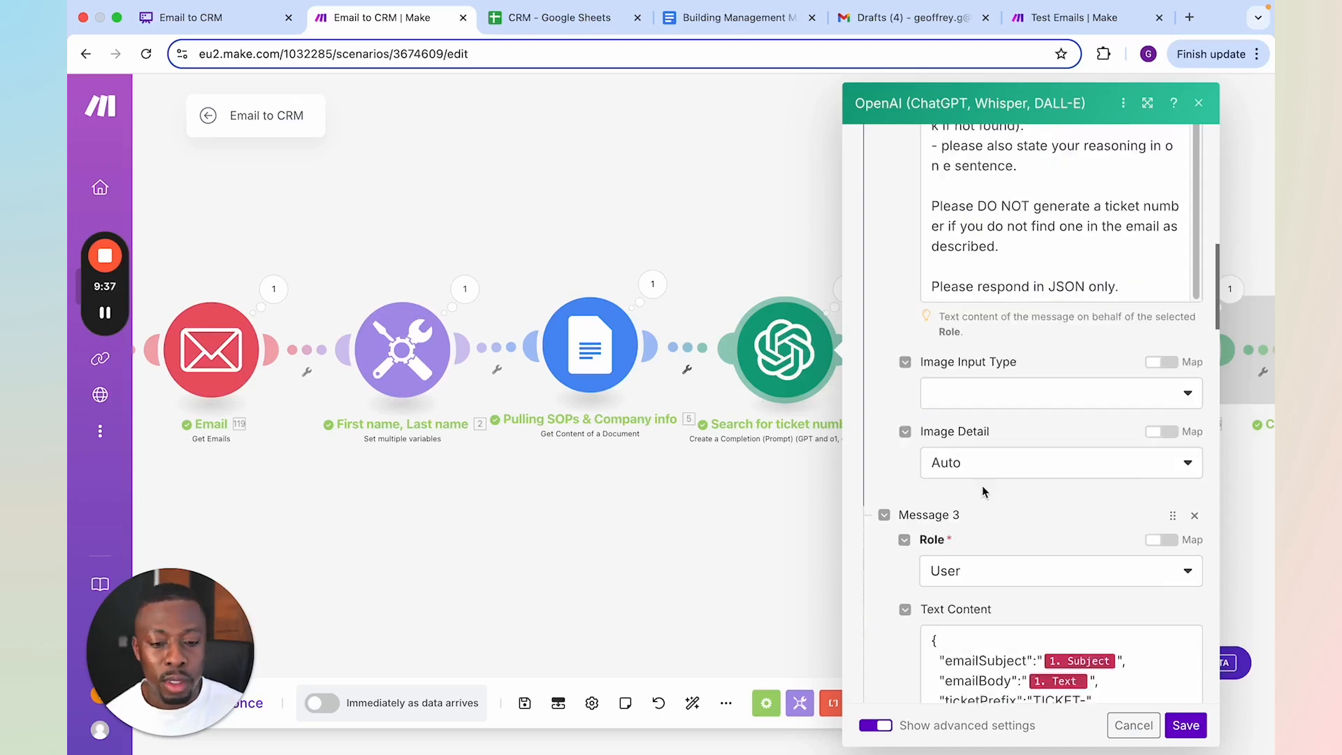
Examine the mapped email inputs in Message 3 and the JSON output template in Message 4, and close the Search for ticket number settings
{"action": "scroll", "coordinate": [983, 485], "scroll_direction": "down", "scroll_amount": 4}
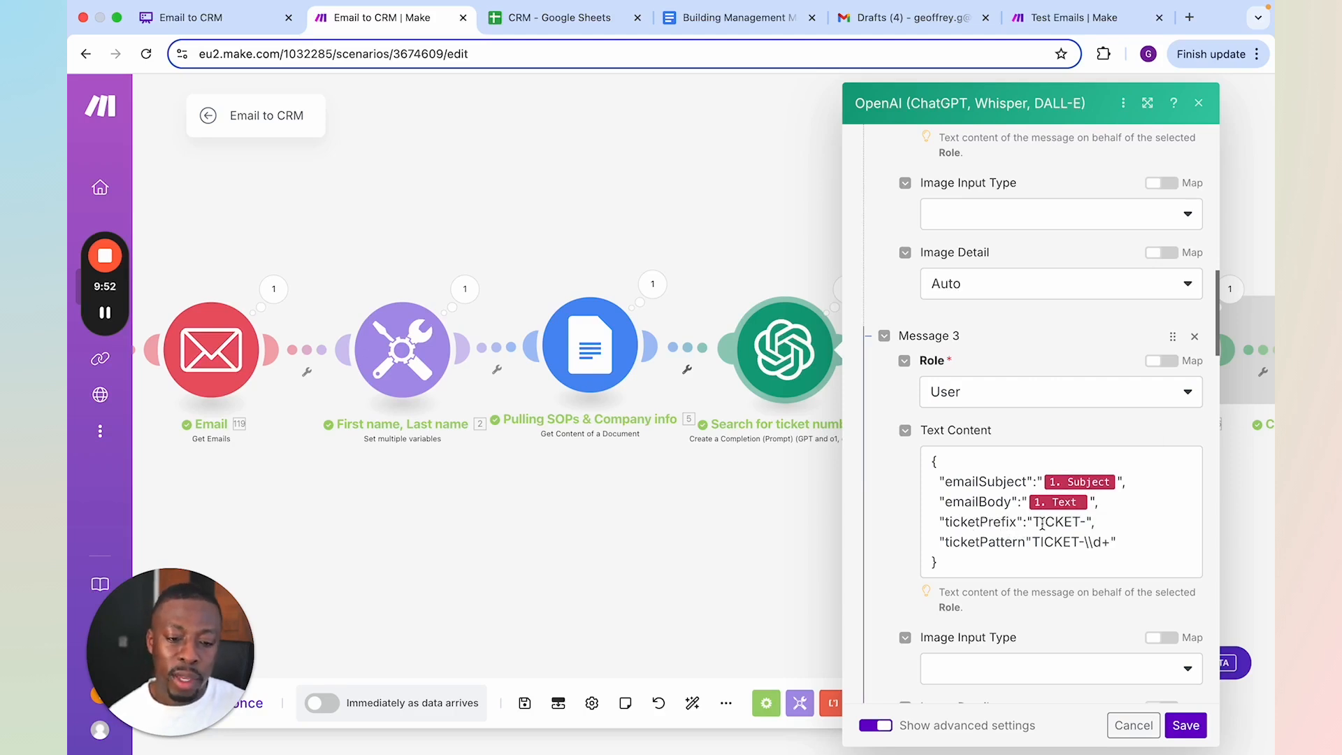
{"action": "scroll", "coordinate": [1049, 529], "scroll_direction": "down", "scroll_amount": 1}
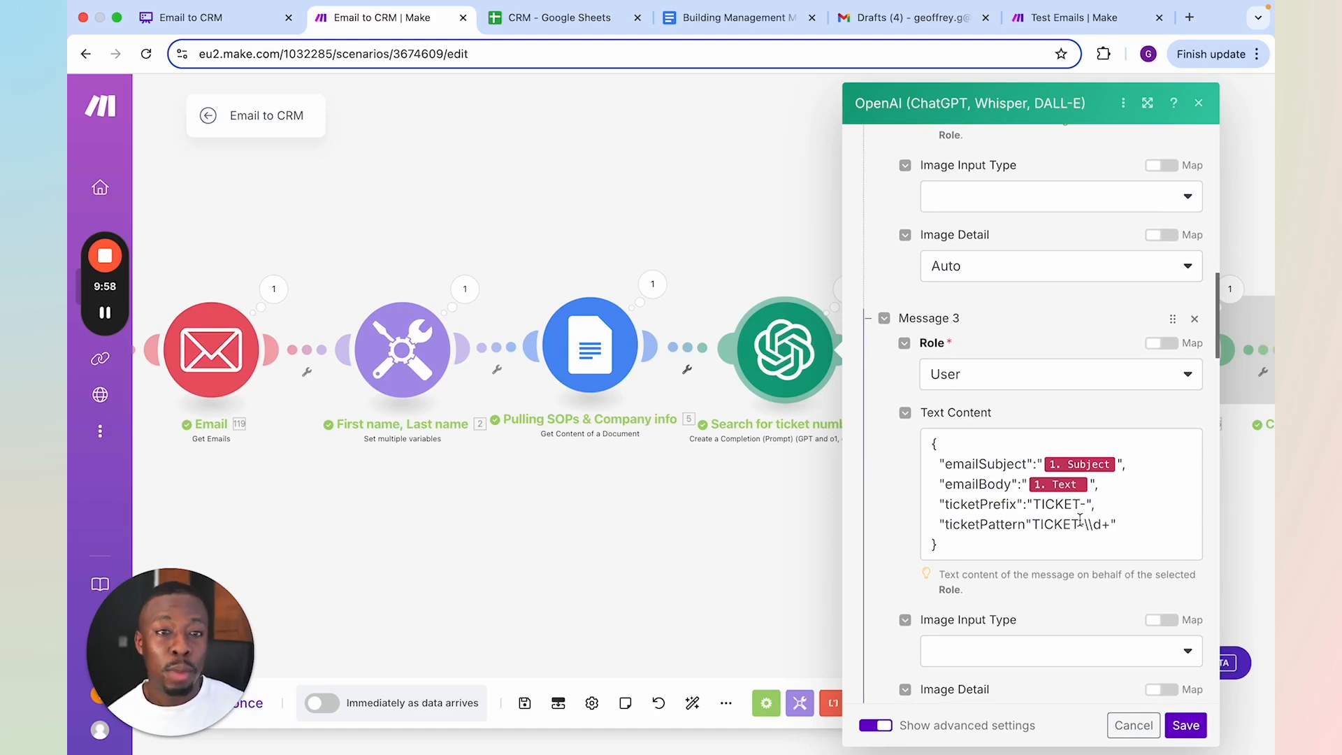
{"action": "scroll", "coordinate": [1080, 521], "scroll_direction": "down", "scroll_amount": 6}
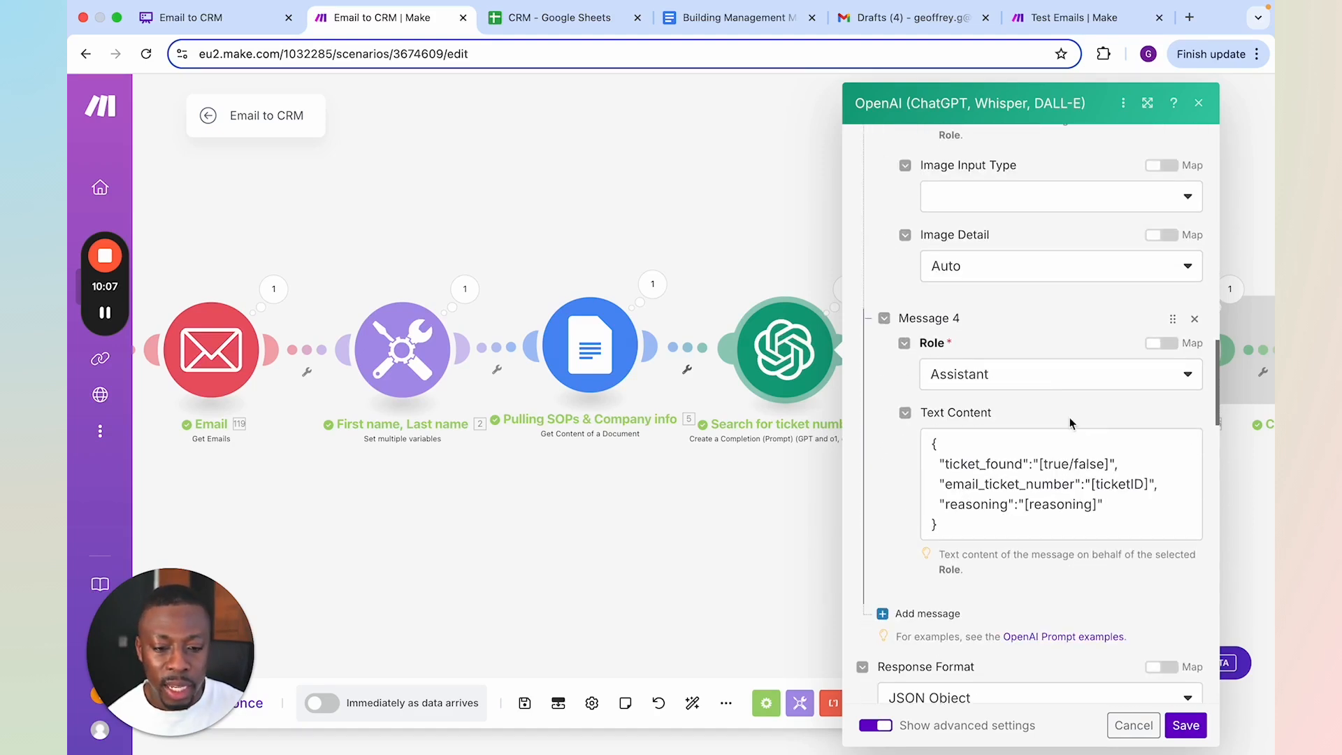
{"action": "left_click", "coordinate": [1122, 513]}
{"action": "left_click", "coordinate": [1082, 515]}
{"action": "left_click", "coordinate": [1049, 332]}
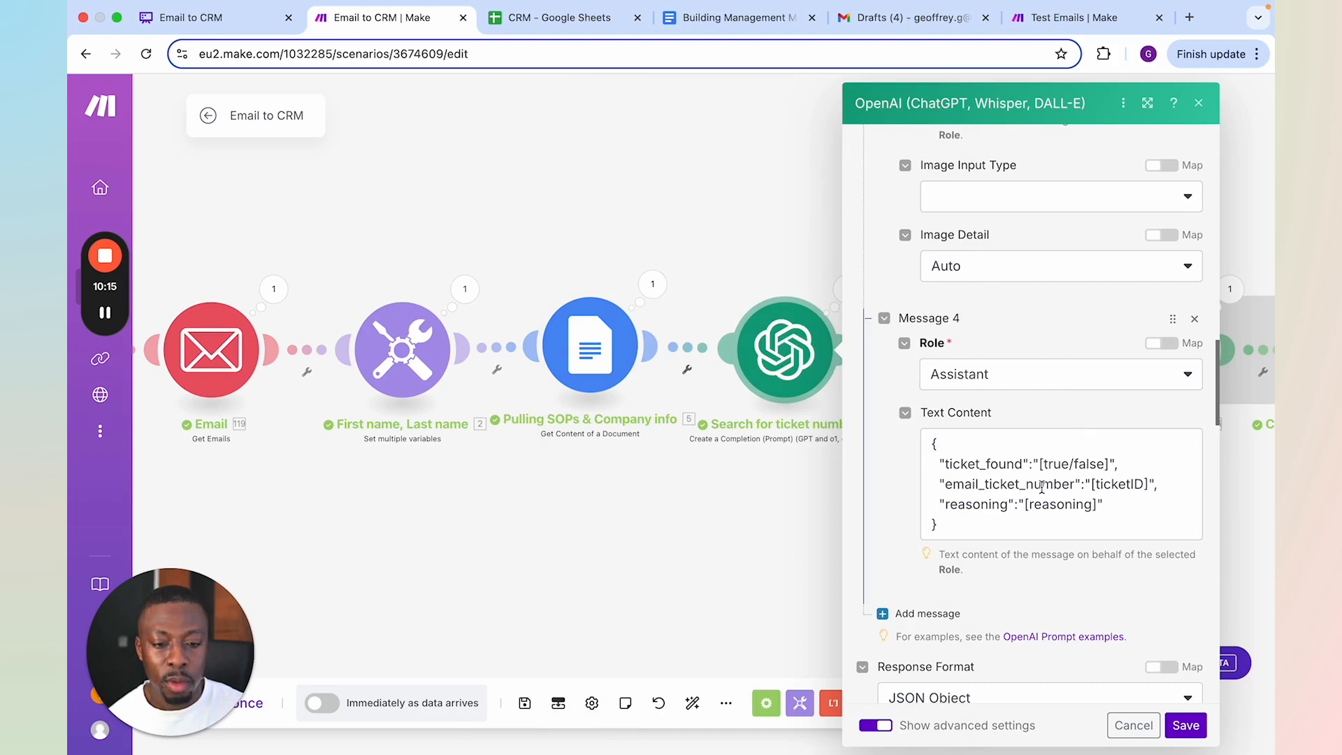
{"action": "left_click", "coordinate": [689, 548]}
Open the Categorise module's settings and read the Message 2 prompt, including its list of category buckets
{"action": "left_click_drag", "start_coordinate": [885, 550], "coordinate": [690, 575]}
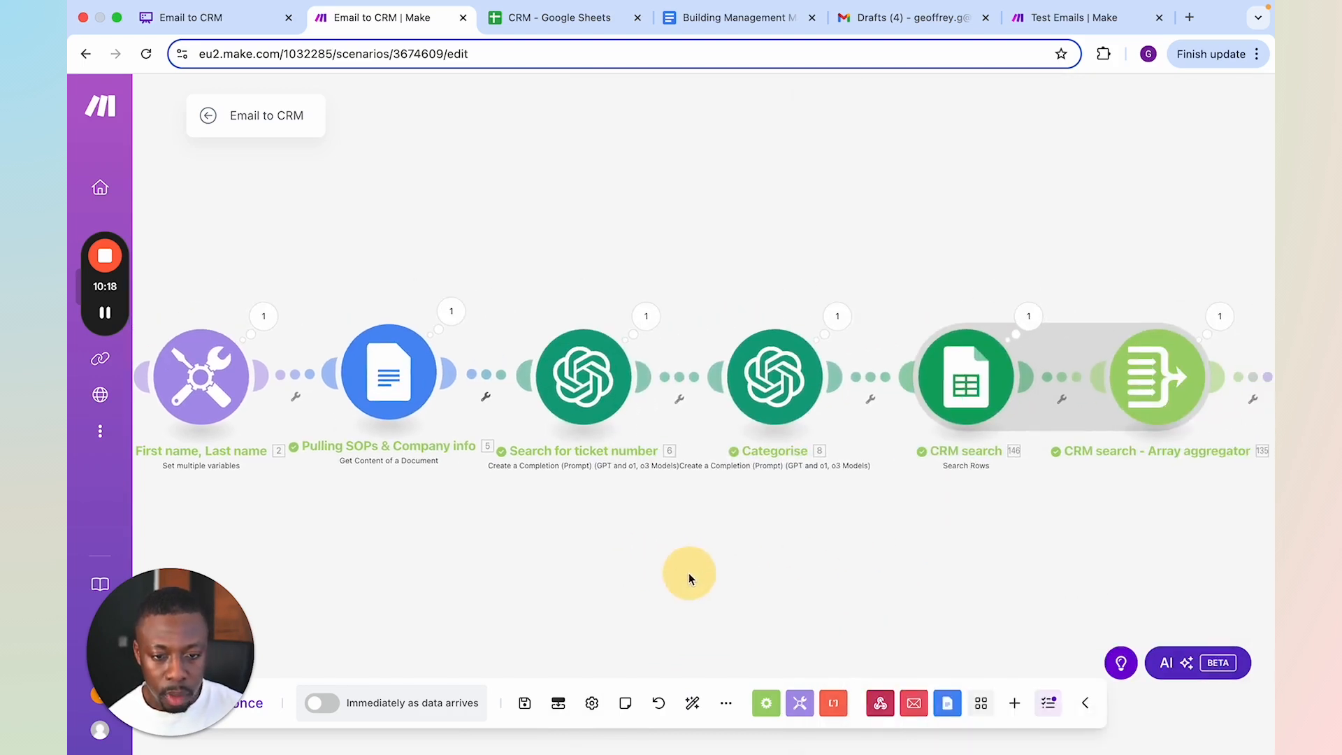
{"action": "left_click", "coordinate": [765, 396]}
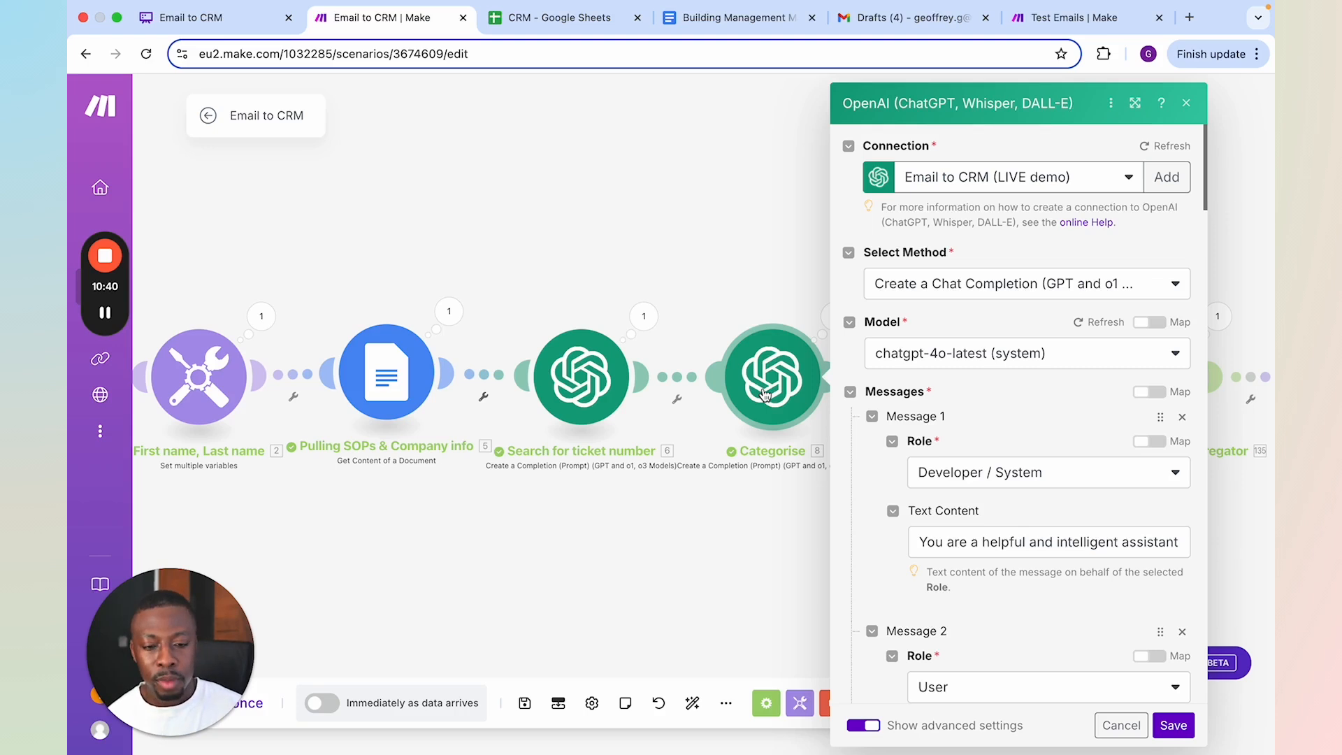
{"action": "scroll", "coordinate": [902, 482], "scroll_direction": "down", "scroll_amount": 6}
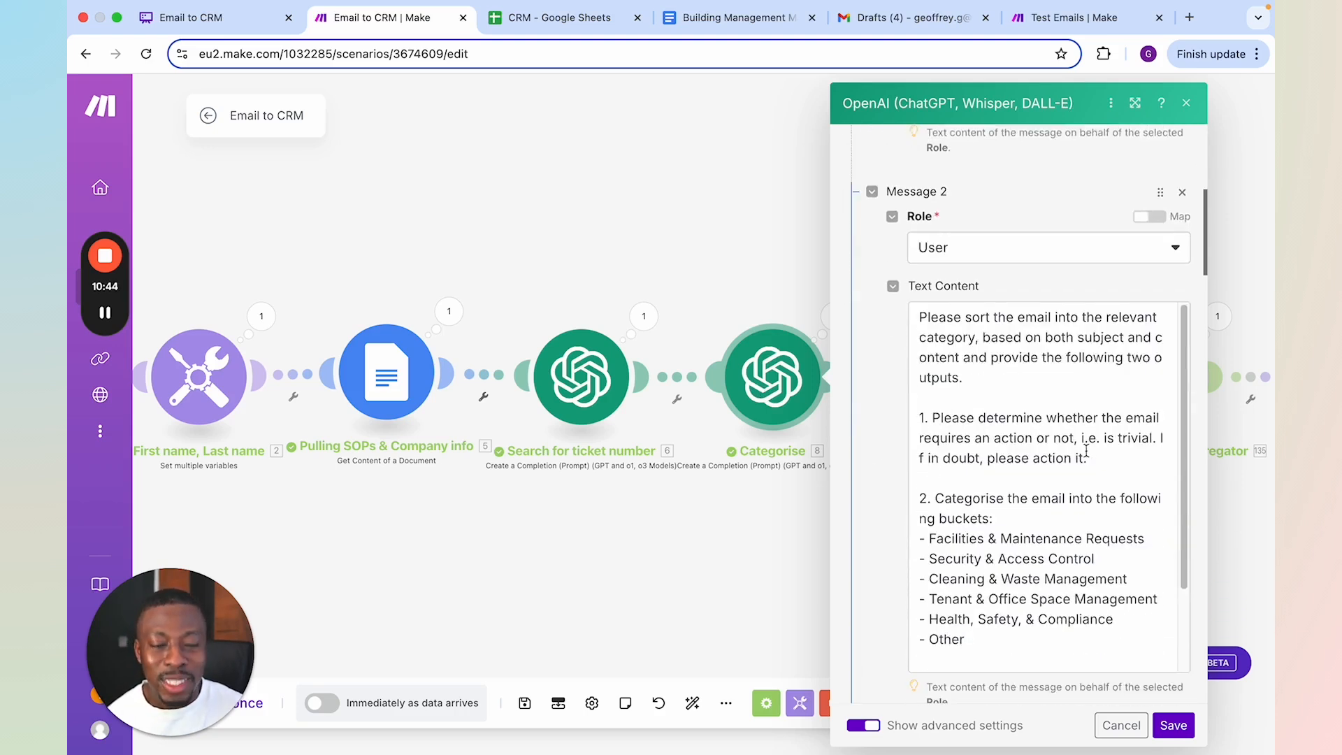
{"action": "scroll", "coordinate": [1070, 447], "scroll_direction": "down", "scroll_amount": 1}
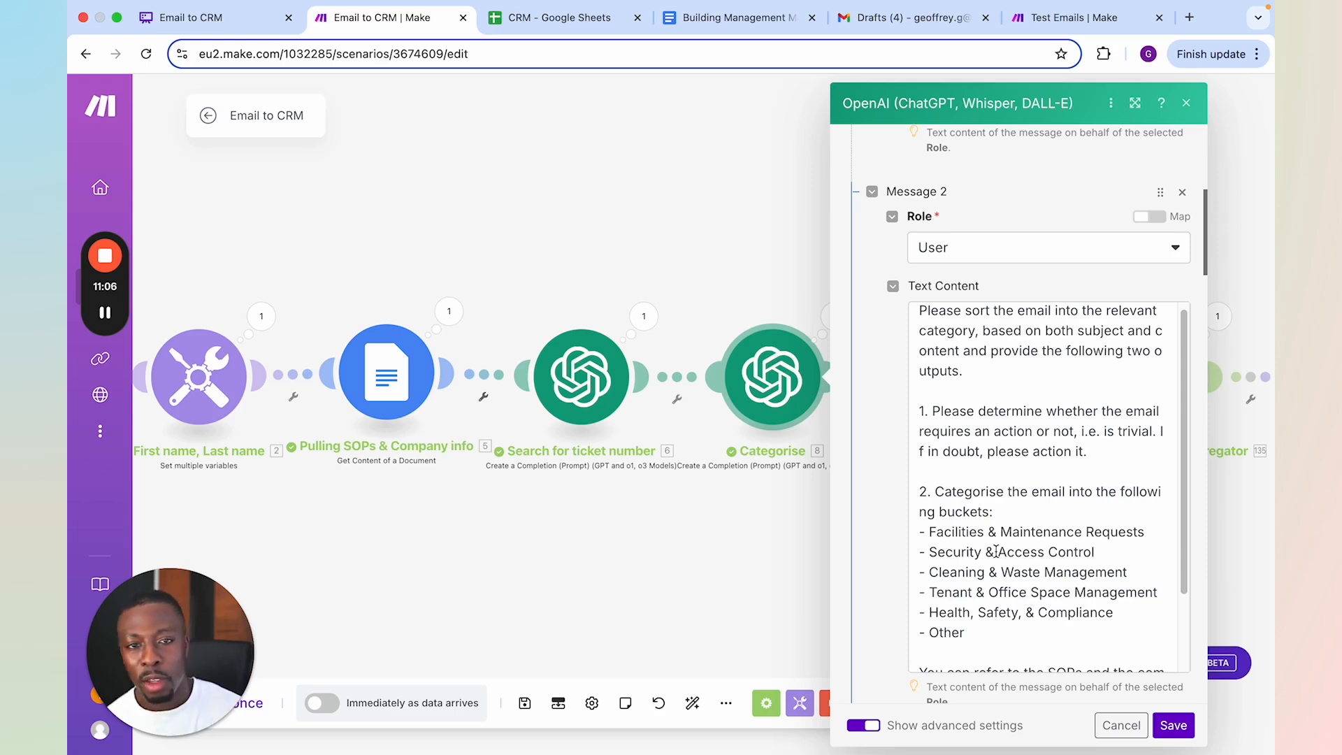
{"action": "scroll", "coordinate": [980, 519], "scroll_direction": "down", "scroll_amount": 1}
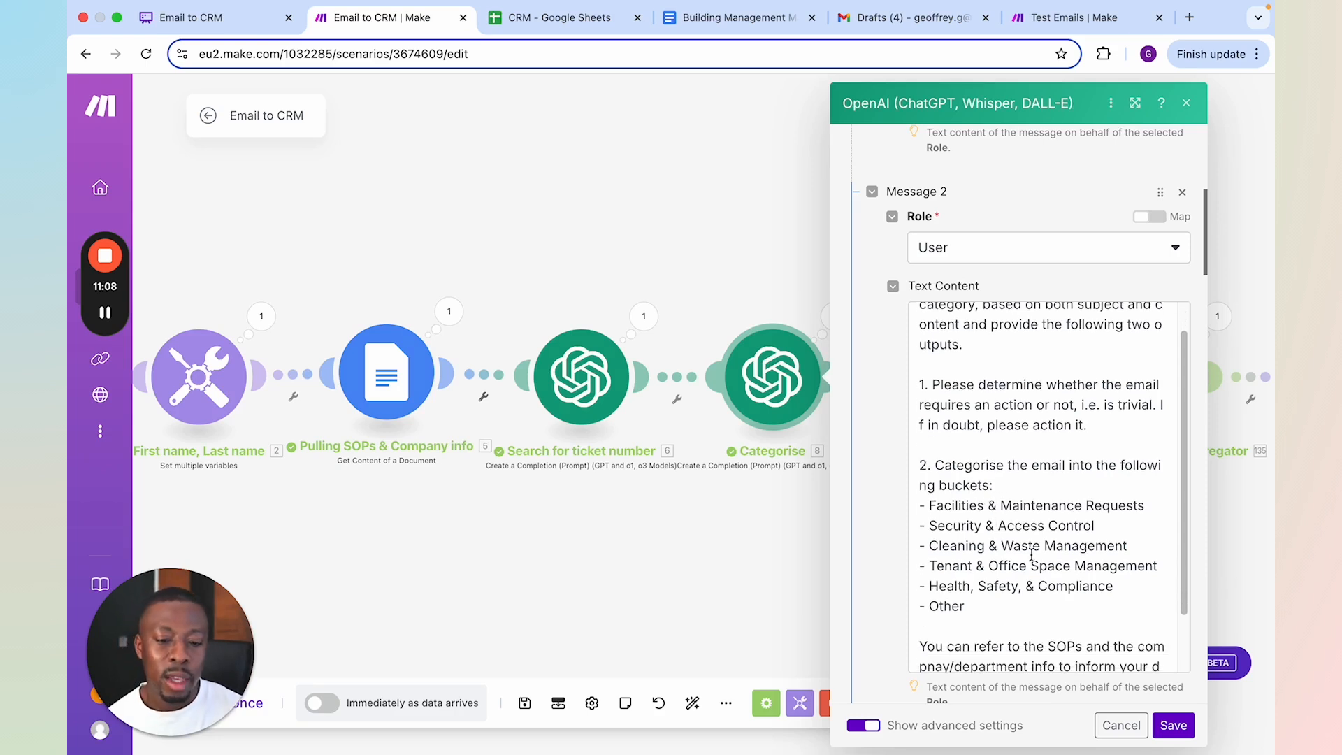
{"action": "scroll", "coordinate": [994, 574], "scroll_direction": "down", "scroll_amount": 1}
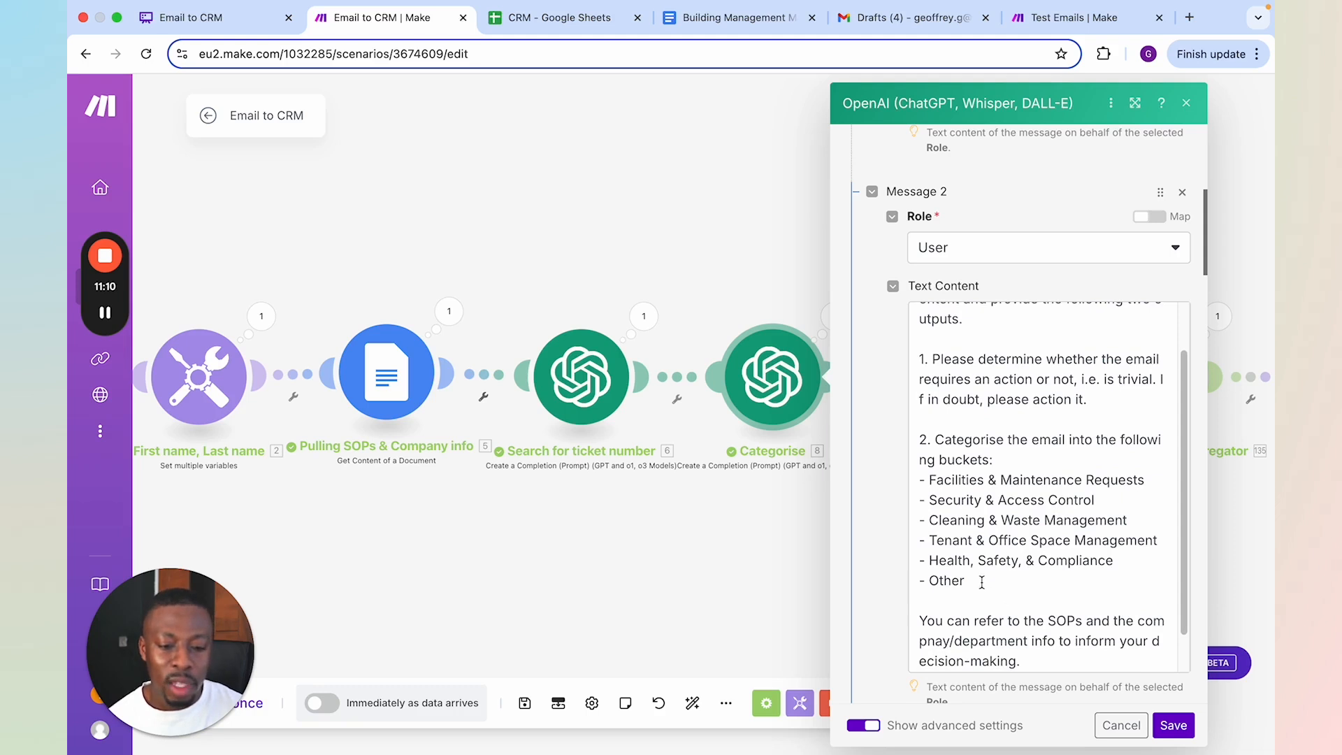
{"action": "scroll", "coordinate": [979, 576], "scroll_direction": "down", "scroll_amount": 1}
{"action": "scroll", "coordinate": [977, 549], "scroll_direction": "up", "scroll_amount": 1}
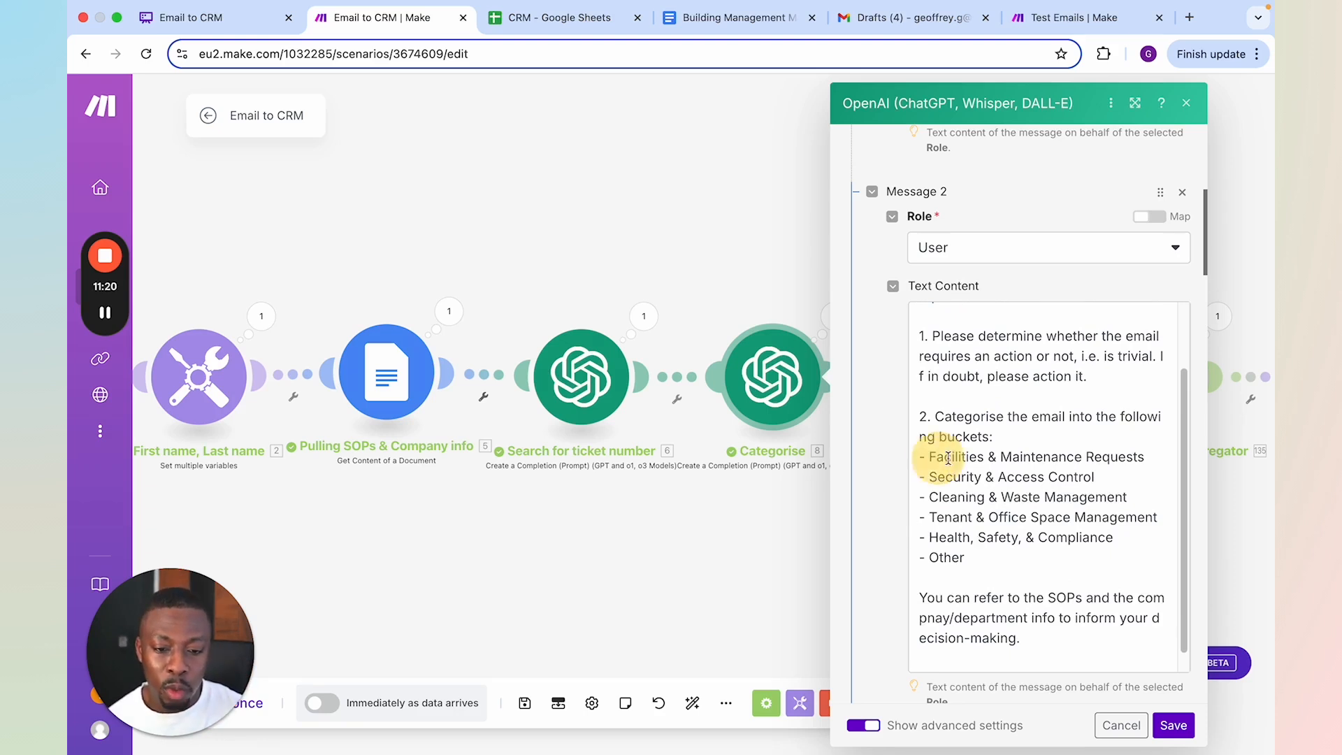
{"action": "left_click_drag", "start_coordinate": [937, 458], "coordinate": [987, 458]}
{"action": "left_click_drag", "start_coordinate": [1144, 458], "coordinate": [936, 458]}
{"action": "left_click", "coordinate": [985, 458]}
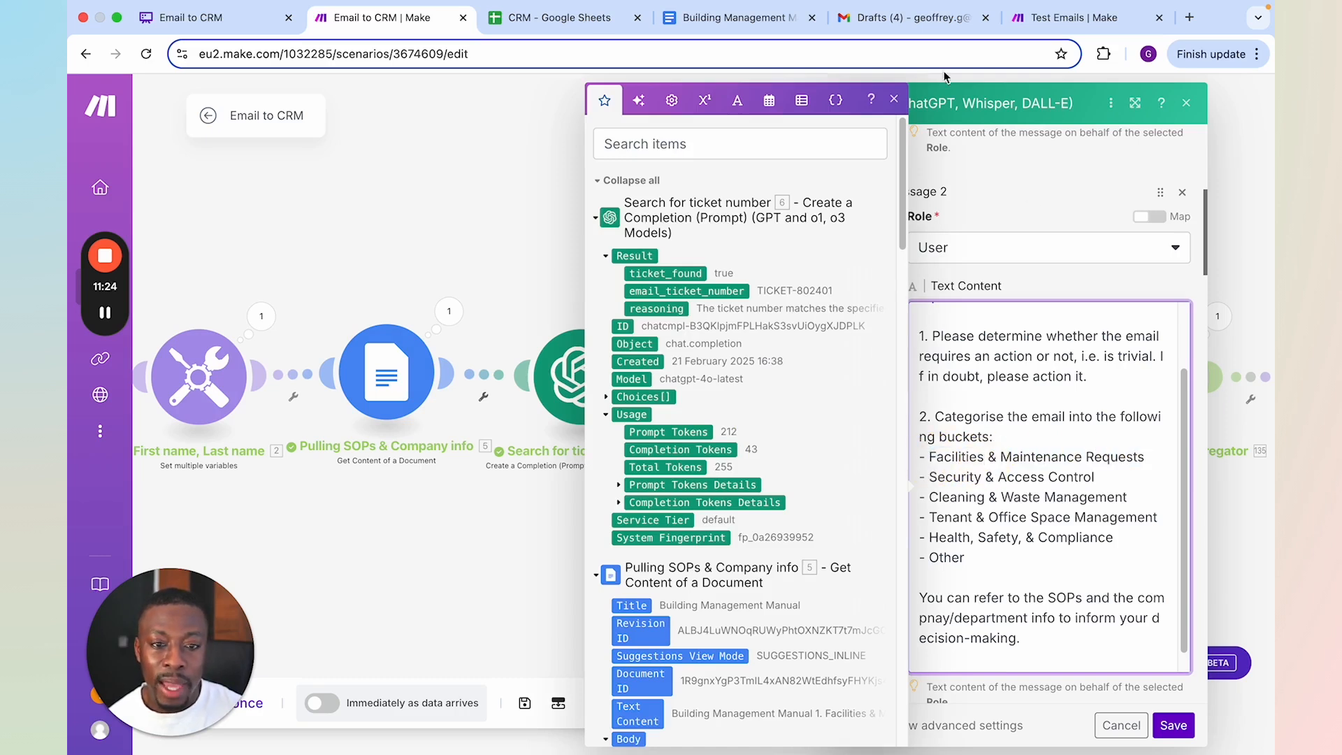
Check the category labels in Gmail, and return to the Email to CRM scenario in Make to read the rest of the Categorise prompt
{"action": "left_click", "coordinate": [908, 29]}
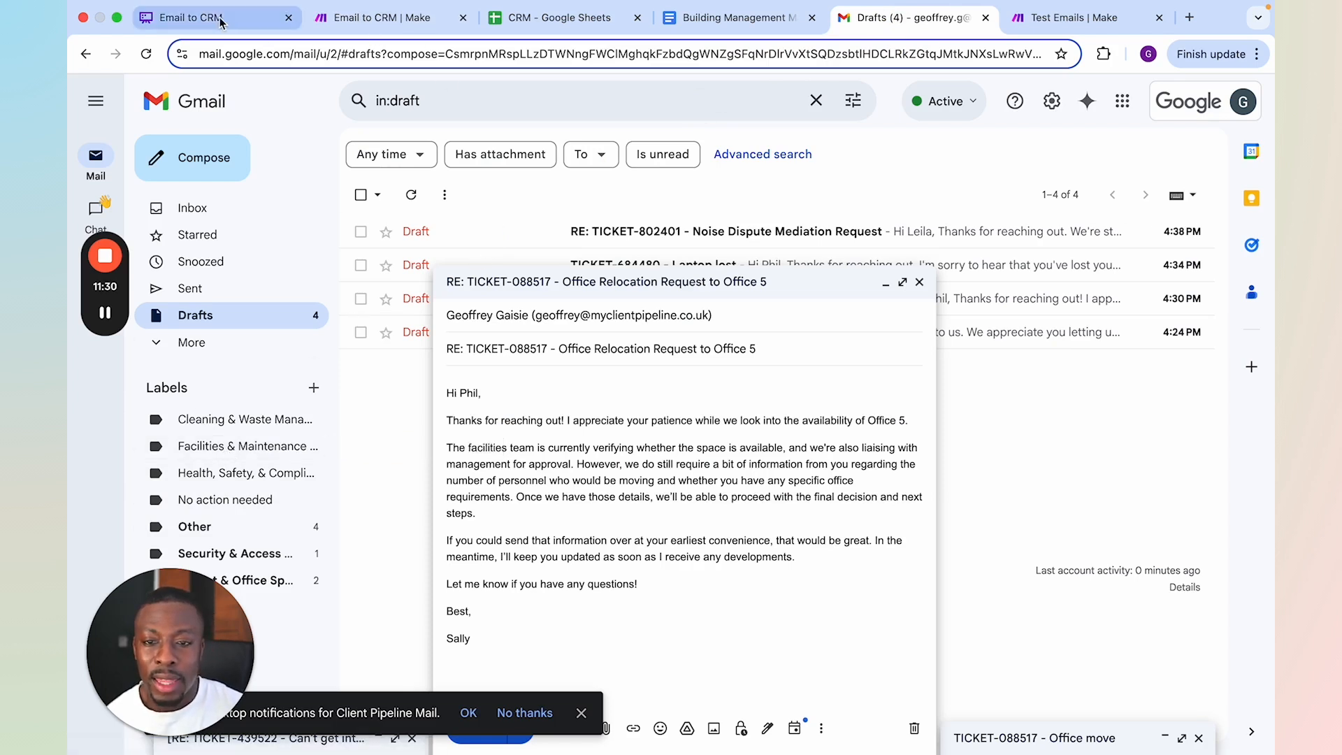
{"action": "left_click", "coordinate": [352, 28]}
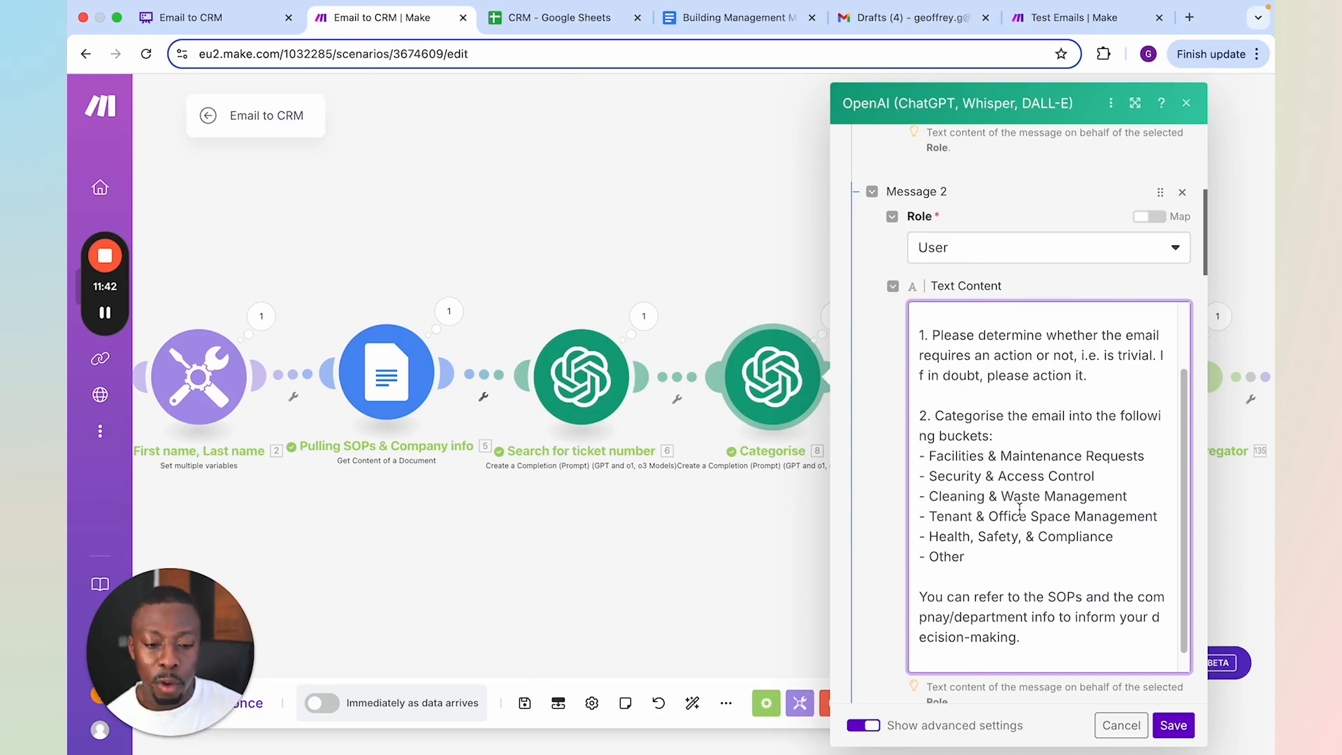
{"action": "scroll", "coordinate": [1022, 505], "scroll_direction": "down", "scroll_amount": 1}
{"action": "left_click", "coordinate": [1041, 600]}
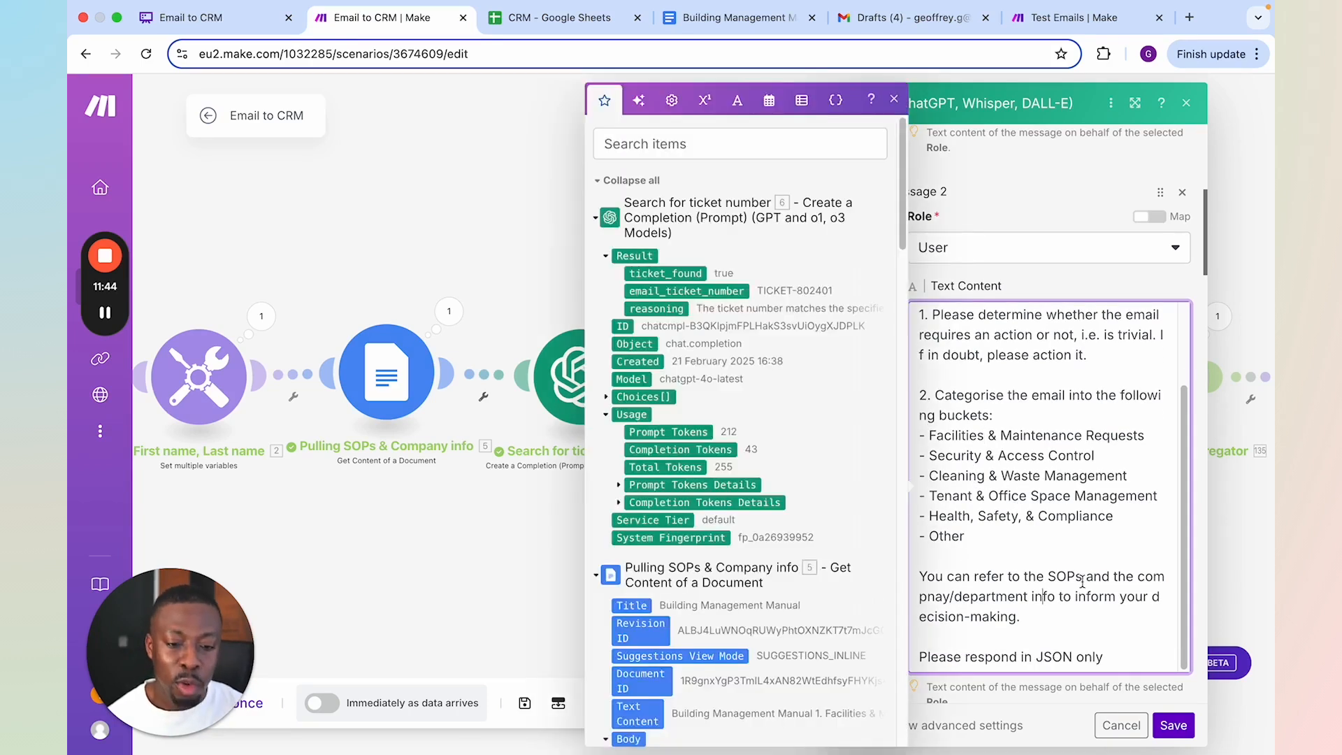
{"action": "scroll", "coordinate": [1082, 582], "scroll_direction": "down", "scroll_amount": 1}
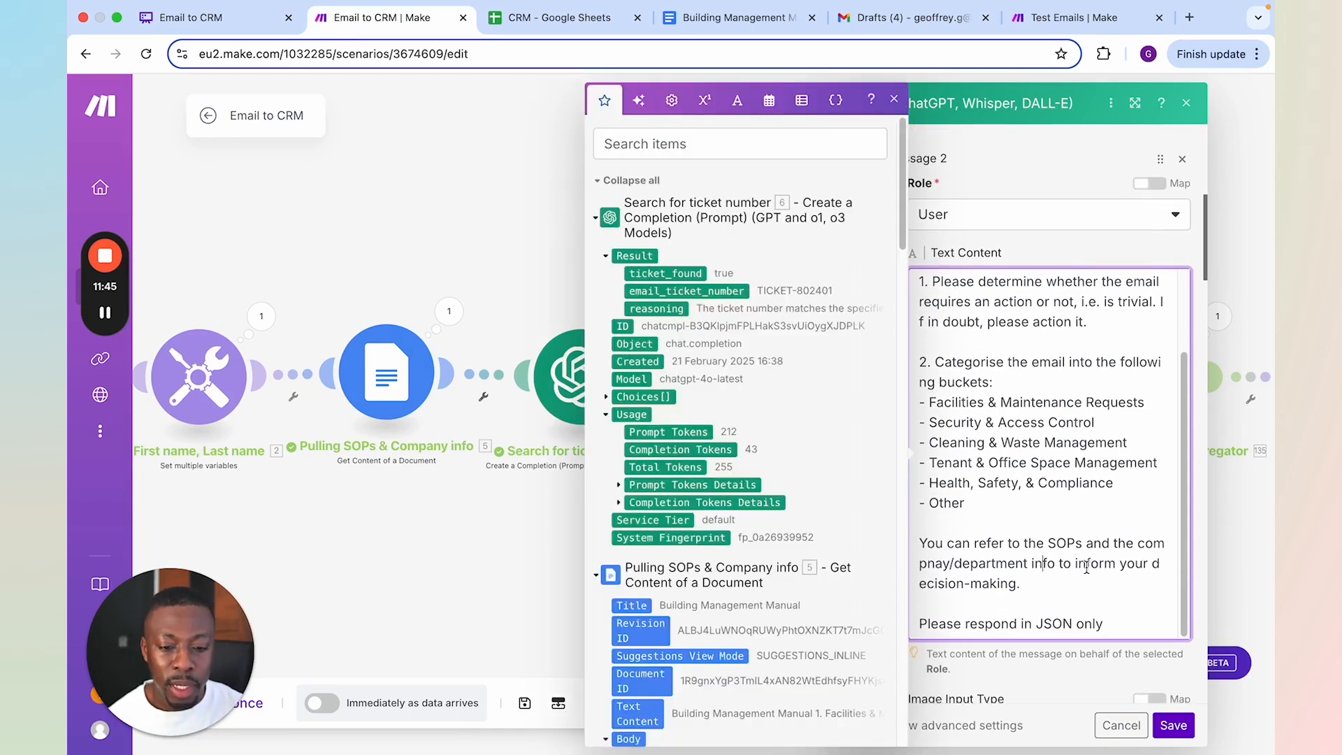
{"action": "scroll", "coordinate": [1083, 563], "scroll_direction": "down", "scroll_amount": 1}
{"action": "scroll", "coordinate": [1048, 565], "scroll_direction": "down", "scroll_amount": 1}
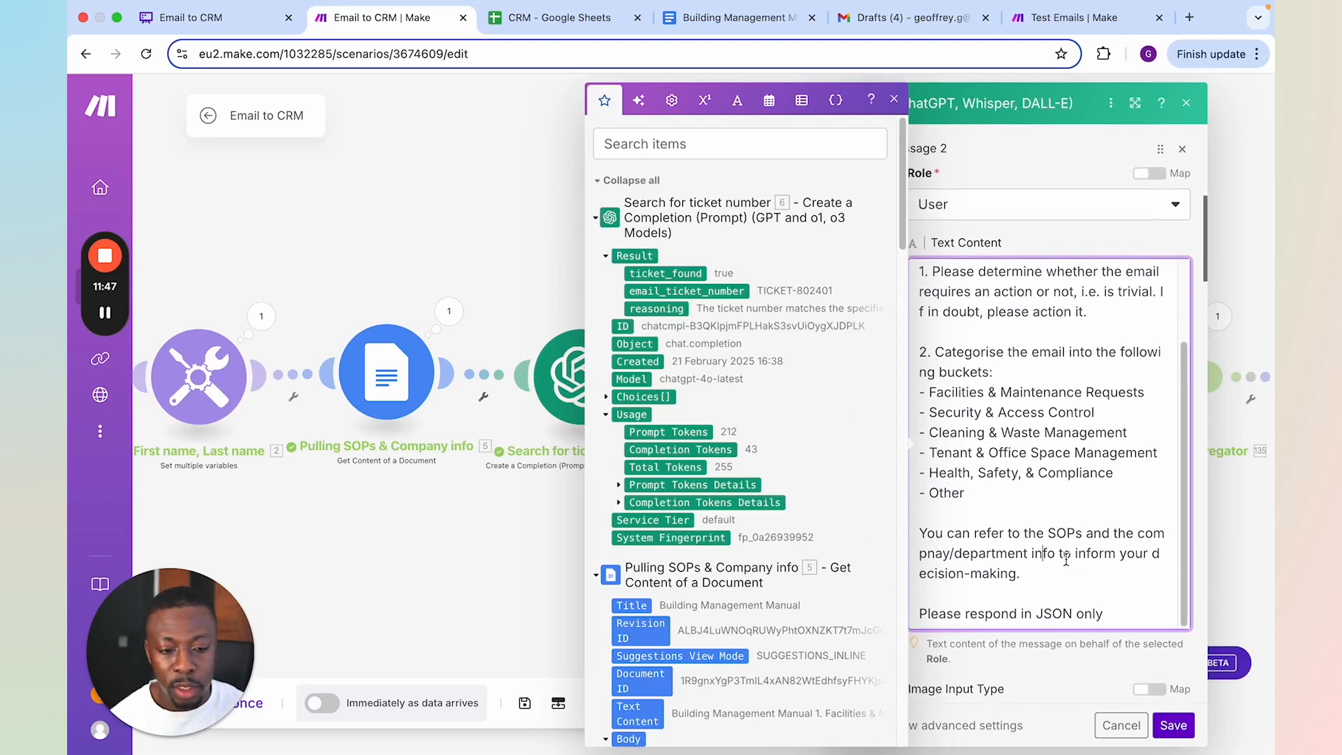
Examine the Categorise module's mapped email and SOP inputs in Message 3 and the JSON output template in Message 4
{"action": "scroll", "coordinate": [1027, 492], "scroll_direction": "down", "scroll_amount": 10}
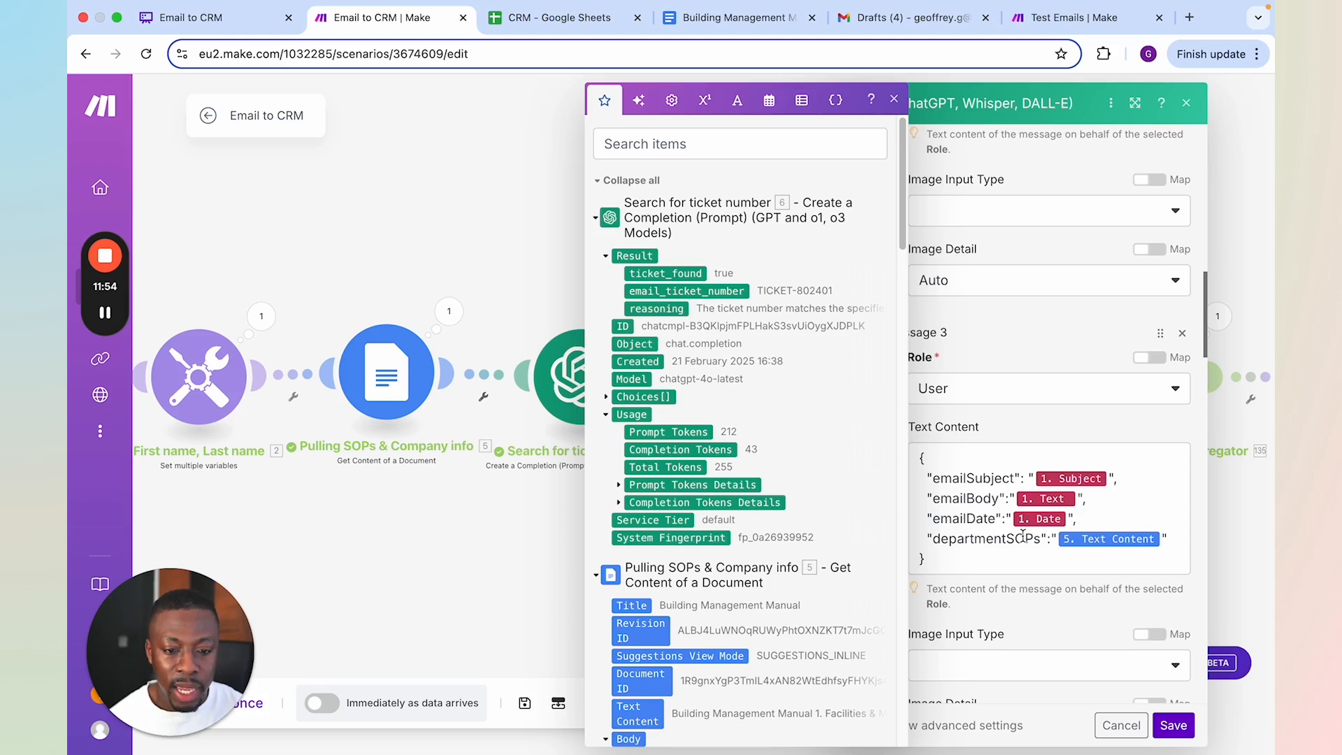
{"action": "scroll", "coordinate": [1099, 538], "scroll_direction": "down", "scroll_amount": 5}
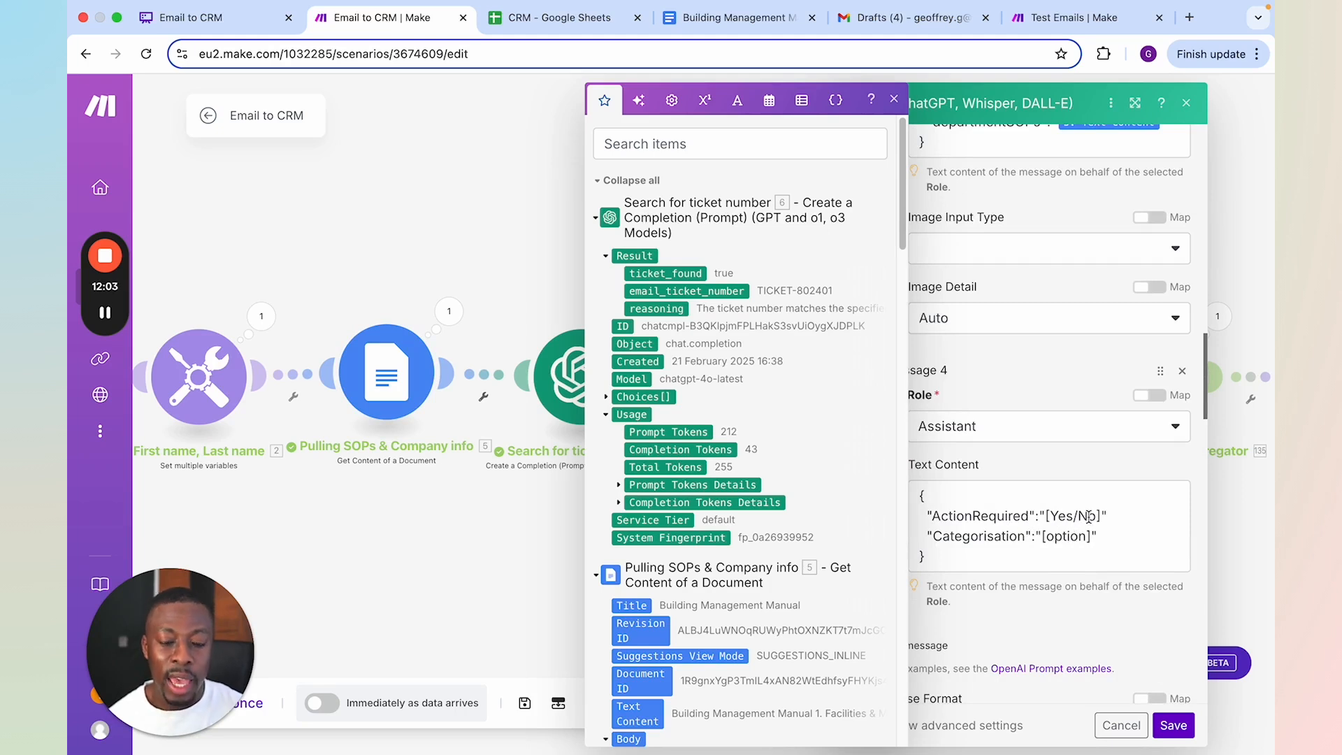
{"action": "scroll", "coordinate": [1084, 520], "scroll_direction": "down", "scroll_amount": 3}
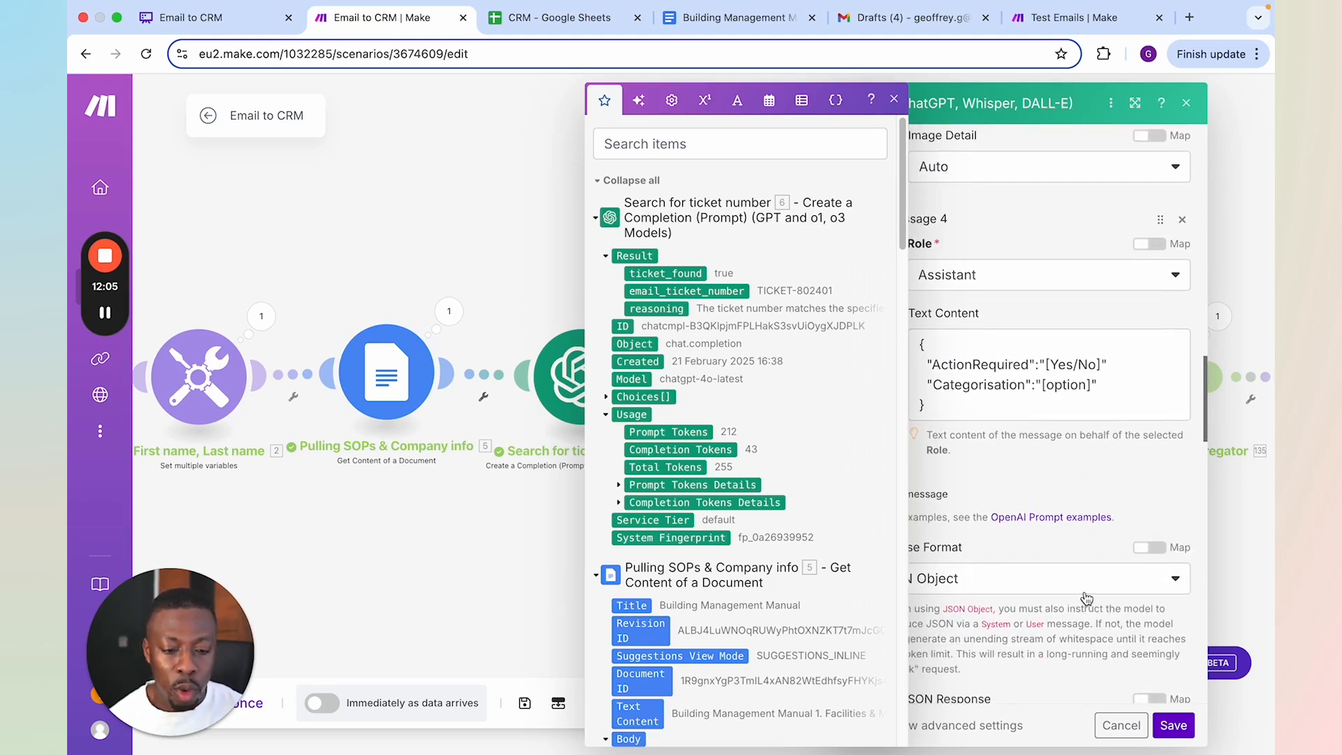
Check the Categorise module's Parse JSON Response and Max Completion Tokens settings, and save the module
{"action": "scroll", "coordinate": [1049, 503], "scroll_direction": "down", "scroll_amount": 3}
{"action": "left_click", "coordinate": [1030, 476]}
{"action": "scroll", "coordinate": [1036, 484], "scroll_direction": "down", "scroll_amount": 3}
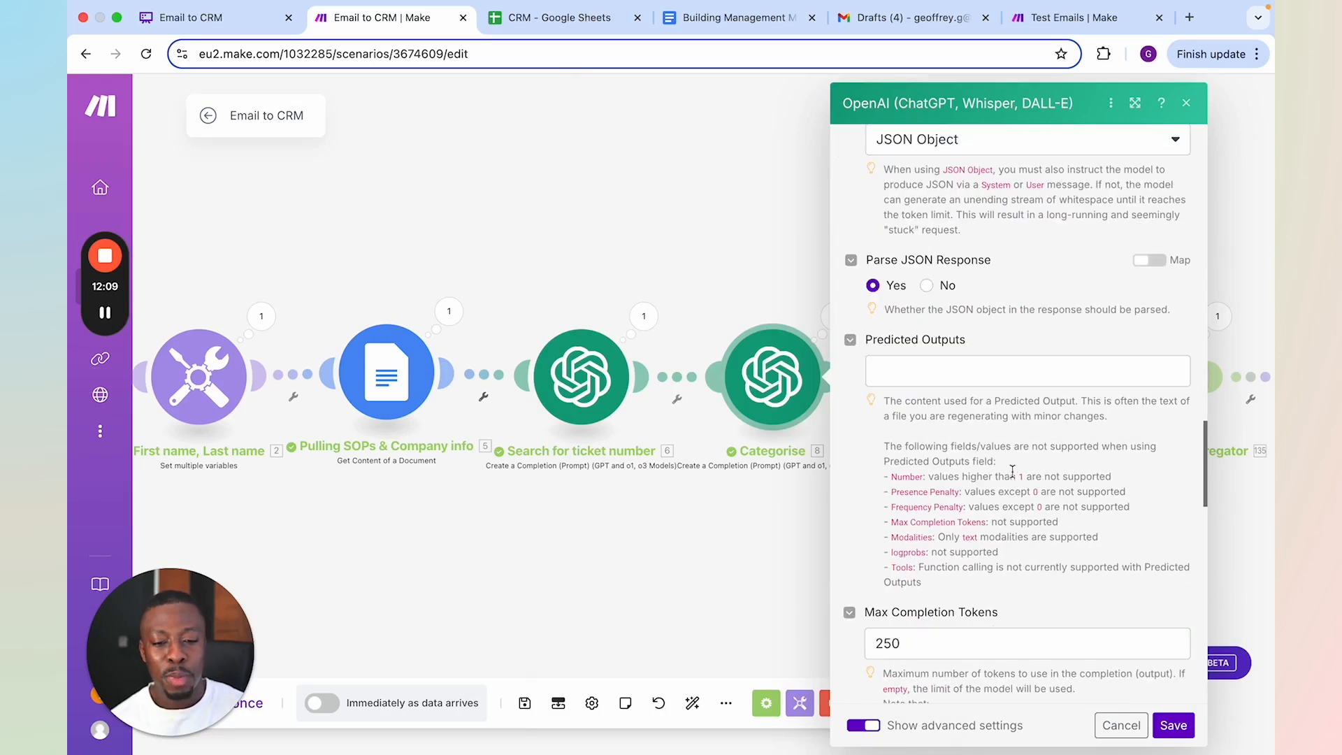
{"action": "scroll", "coordinate": [1042, 244], "scroll_direction": "up", "scroll_amount": 1}
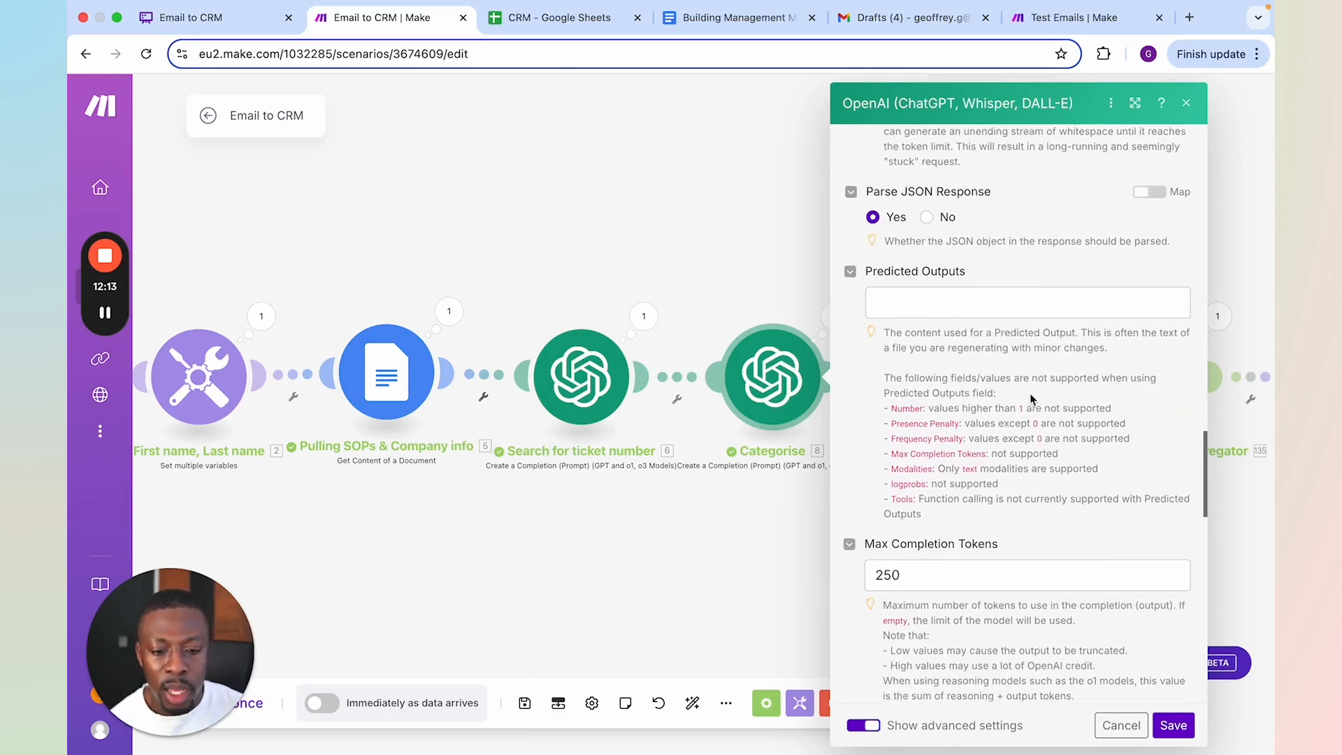
{"action": "scroll", "coordinate": [1030, 393], "scroll_direction": "down", "scroll_amount": 3}
{"action": "left_click", "coordinate": [1182, 725]}
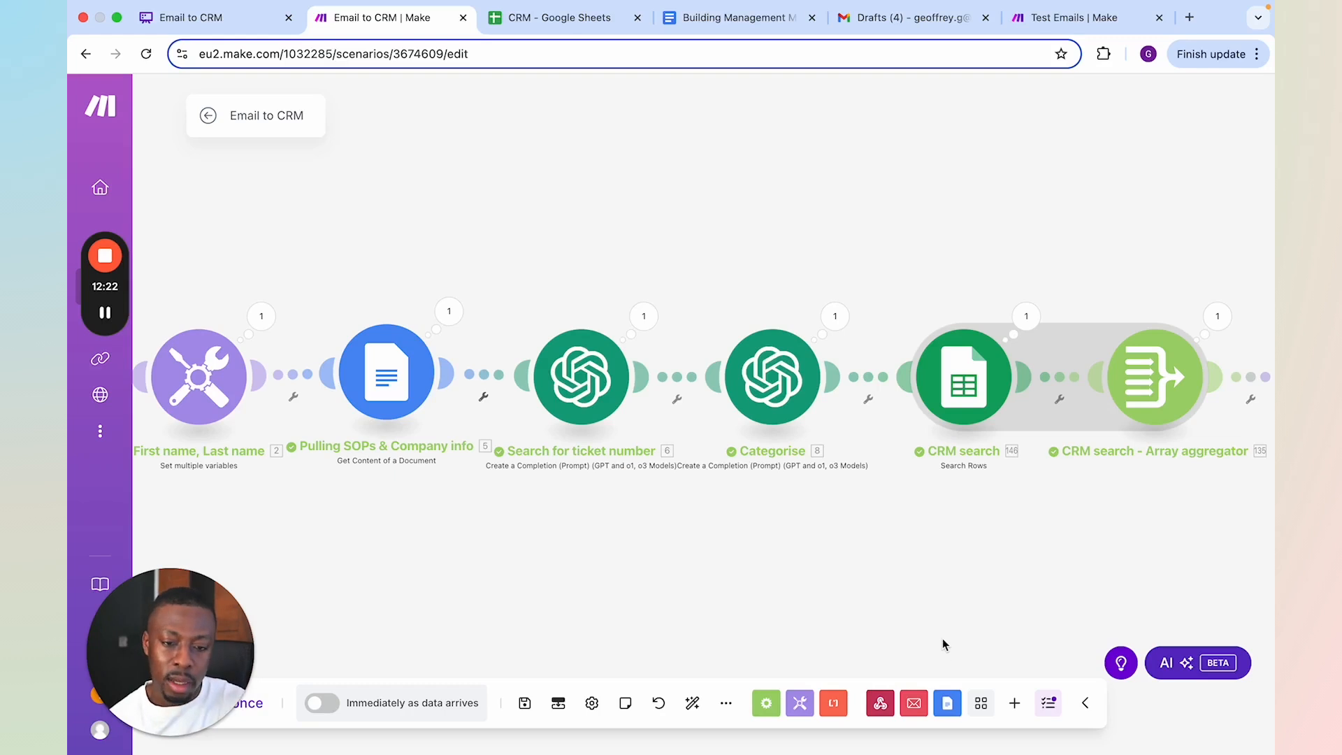
View the CRM search and Collect CRM data modules, and switch to the Email to CRM flowchart in Whimsical to examine its Existing/New branches
{"action": "left_click_drag", "start_coordinate": [892, 593], "coordinate": [648, 583]}
{"action": "scroll", "coordinate": [784, 569], "scroll_direction": "down", "scroll_amount": 1}
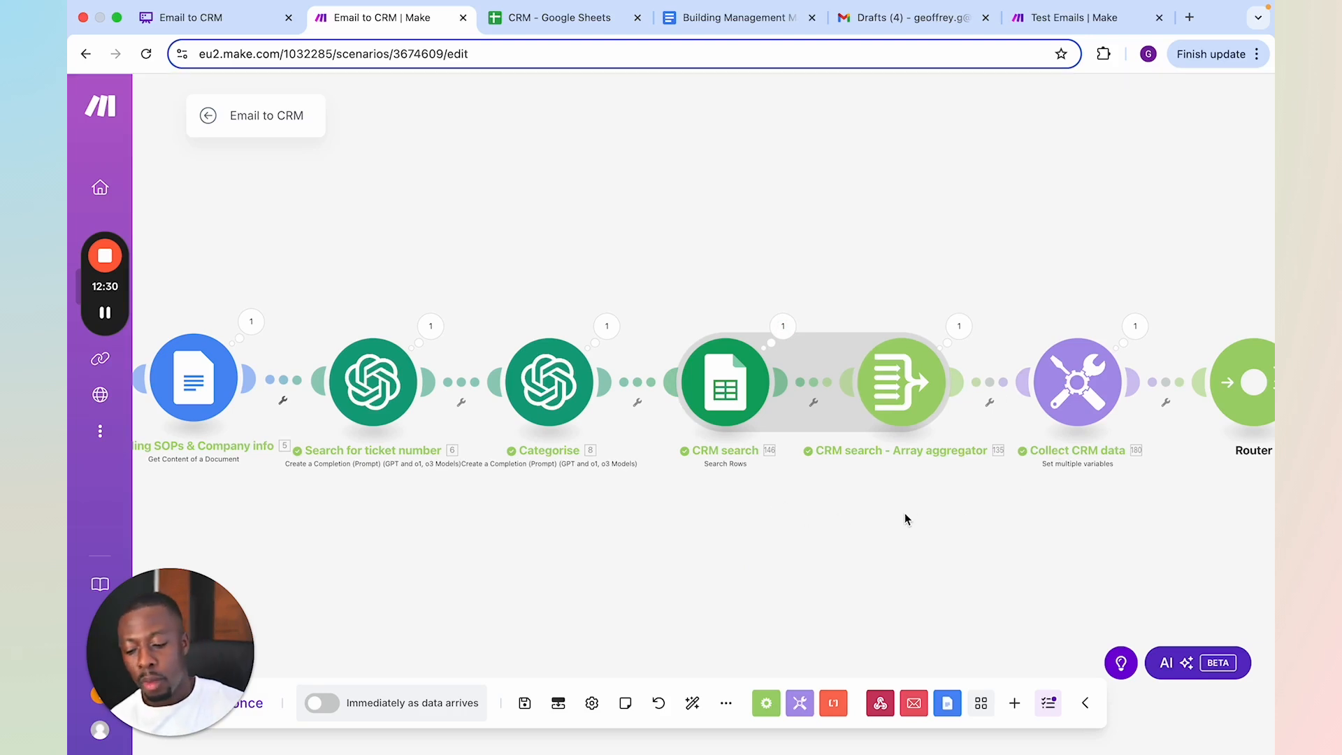
{"action": "left_click", "coordinate": [177, 24]}
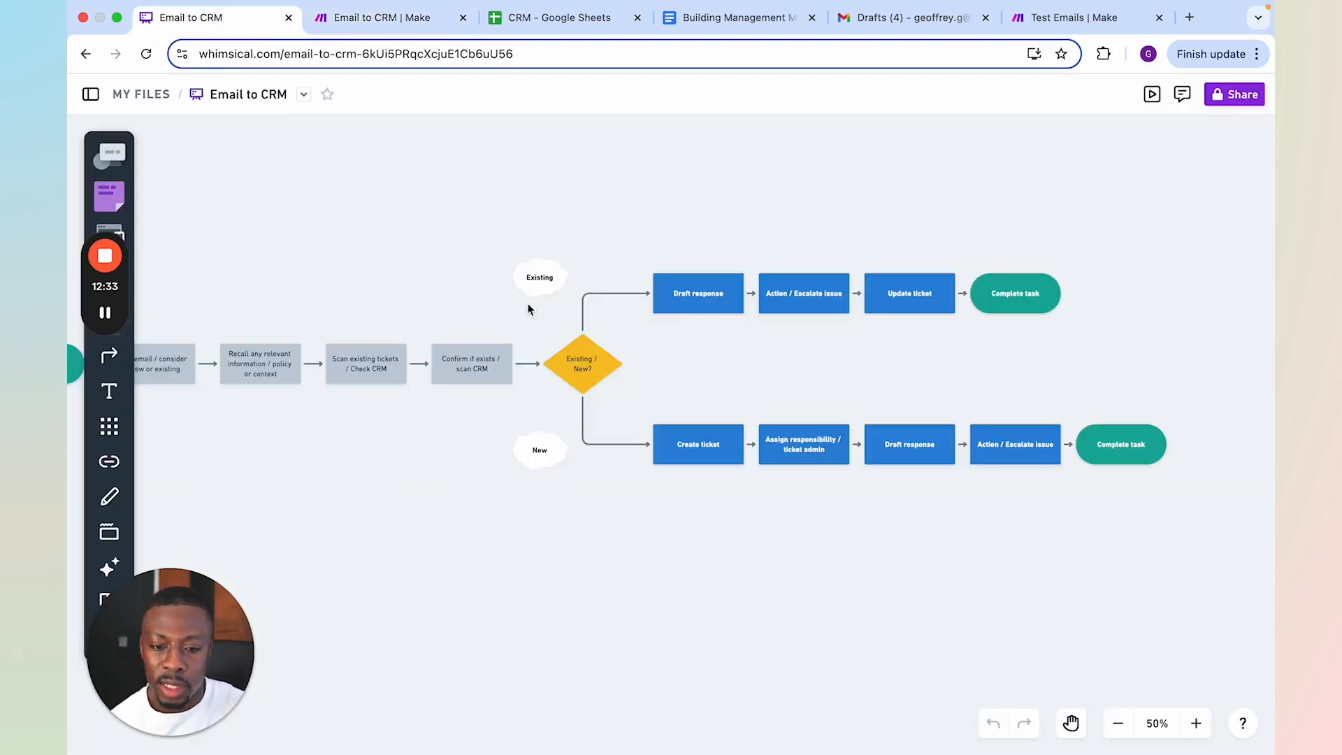
{"action": "left_click", "coordinate": [442, 441]}
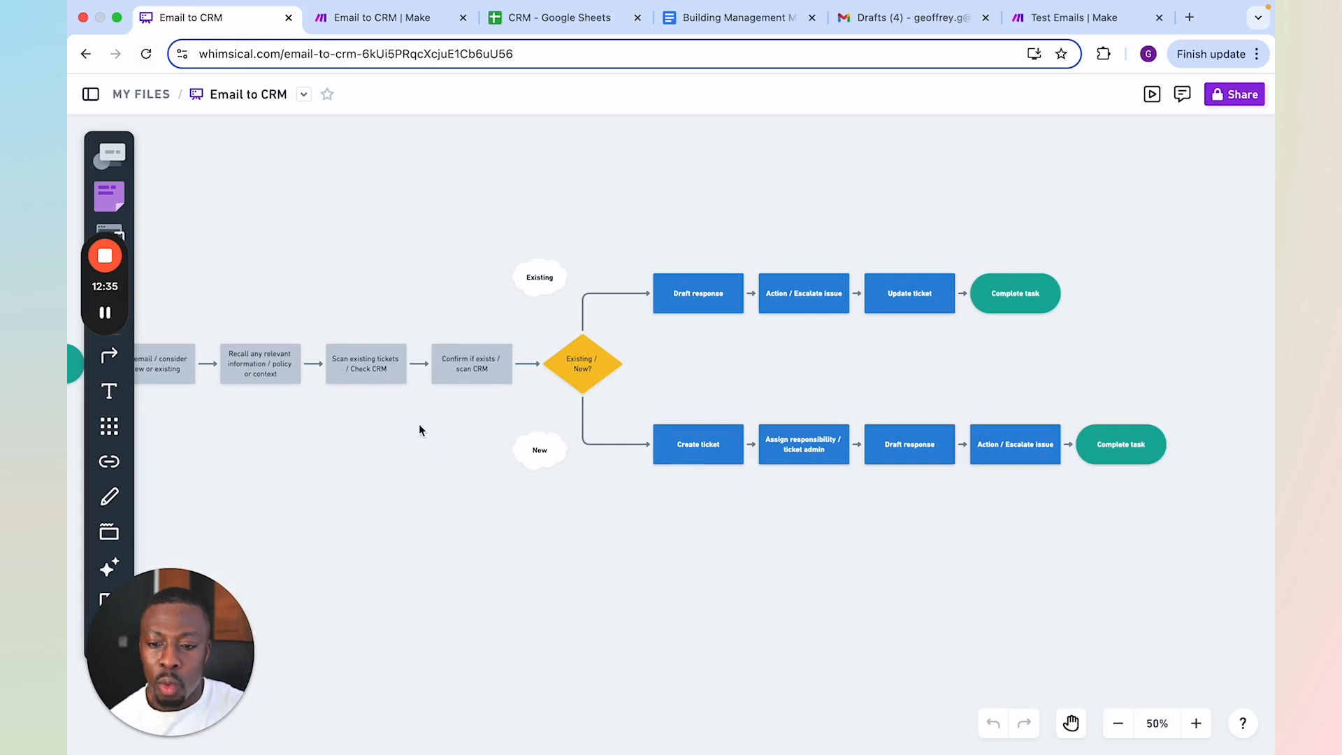
Review the flowchart from Receive email to the Existing/New decision, and return to the Email to CRM scenario in Make
{"action": "left_click", "coordinate": [1119, 724]}
{"action": "left_click", "coordinate": [1196, 724]}
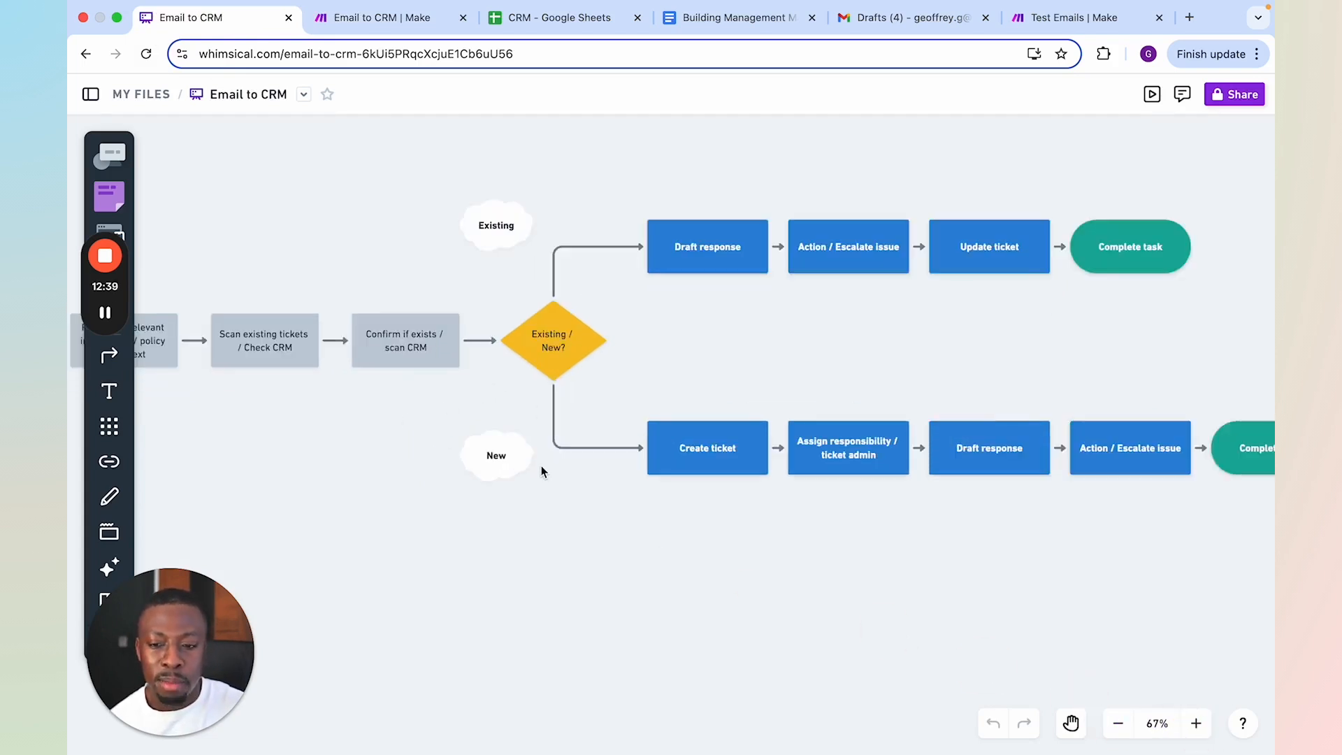
{"action": "scroll", "coordinate": [541, 465], "scroll_direction": "left", "scroll_amount": 10}
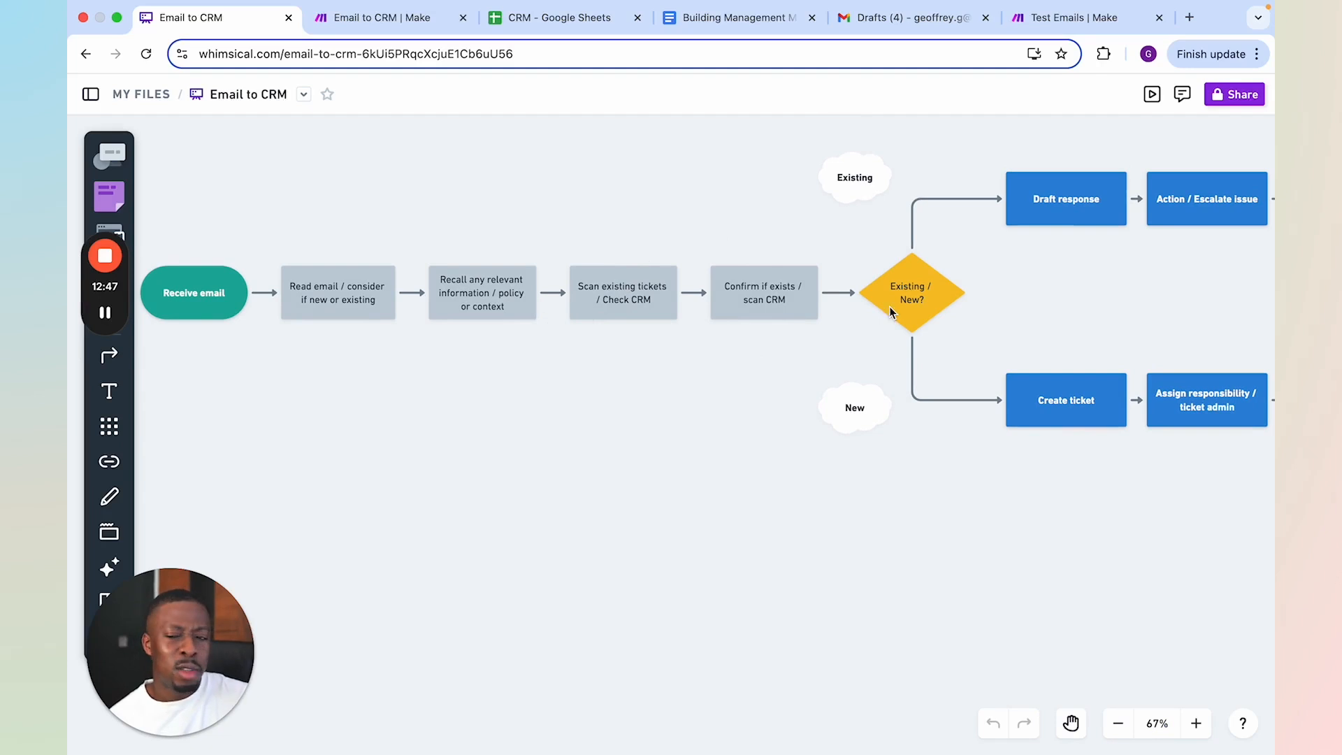
{"action": "left_click", "coordinate": [393, 26]}
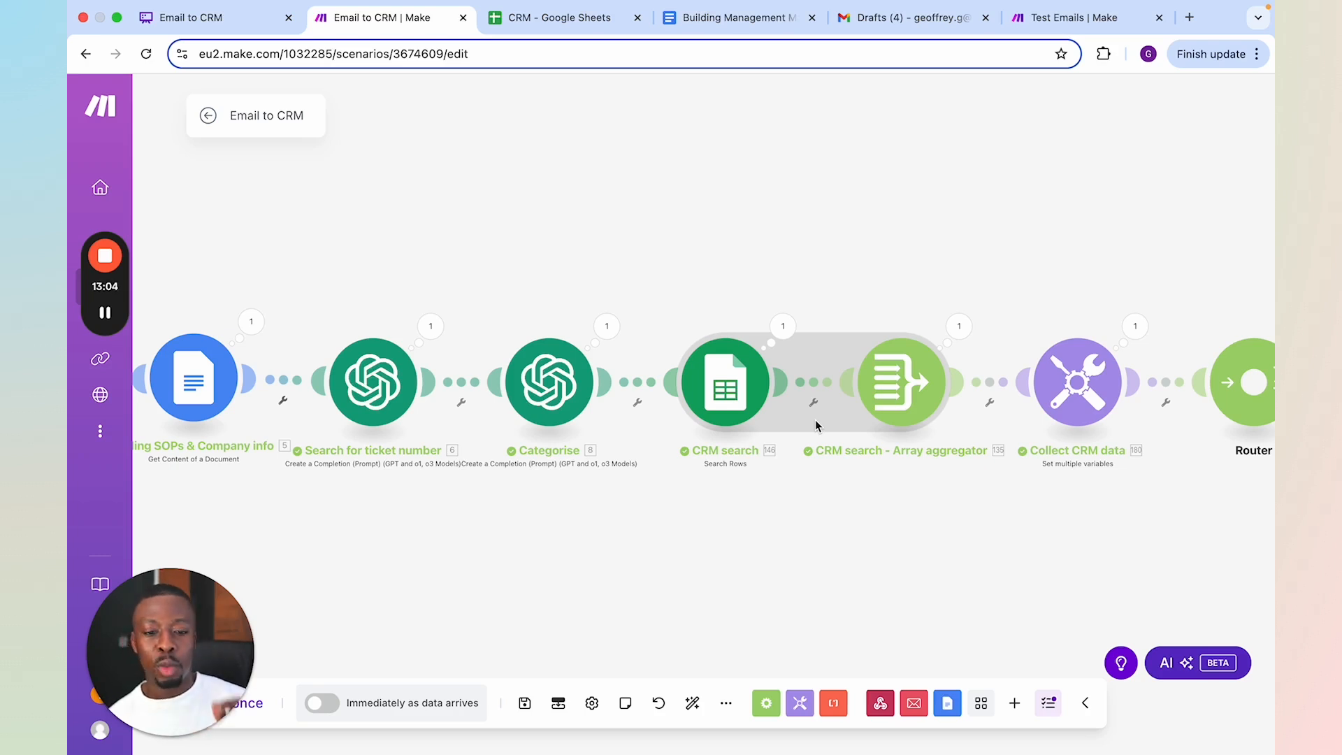
Open the CRM search module and examine its spreadsheet settings and its ticket number and full name filter rules
{"action": "left_click", "coordinate": [734, 385]}
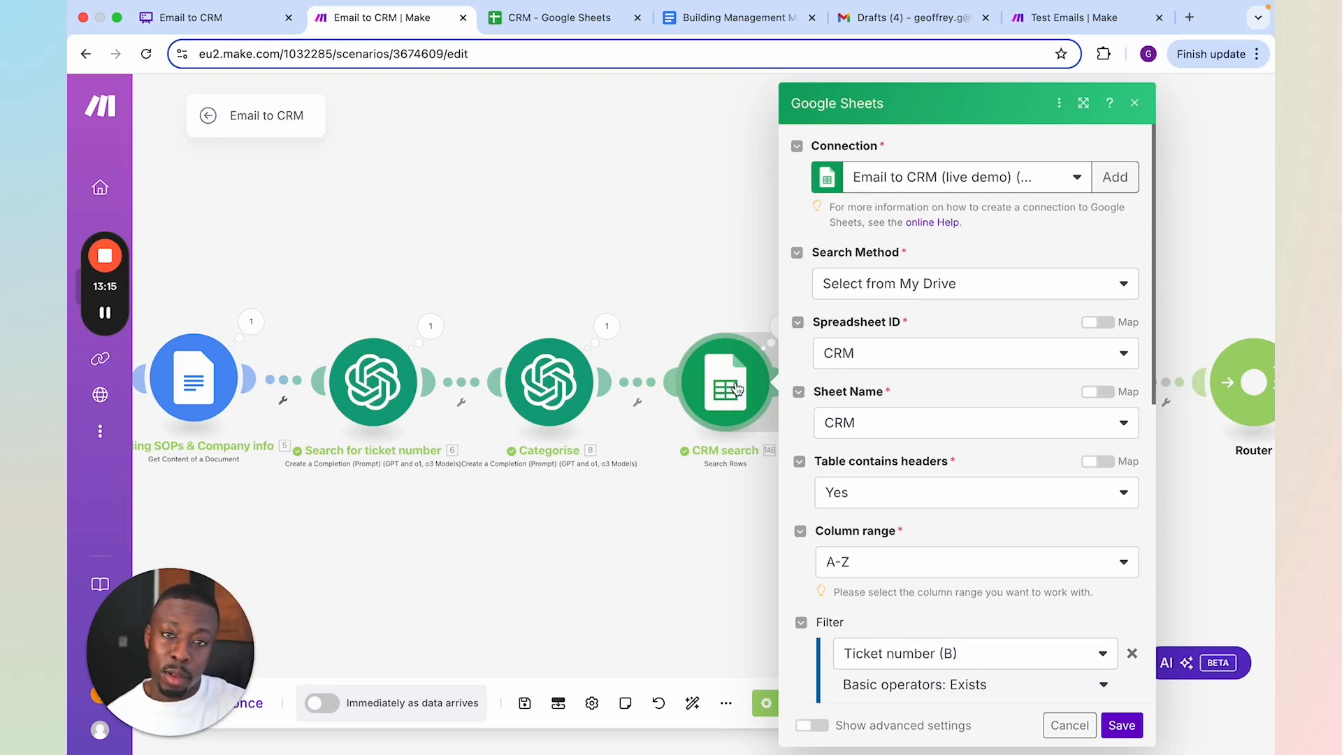
{"action": "scroll", "coordinate": [1021, 601], "scroll_direction": "down", "scroll_amount": 2}
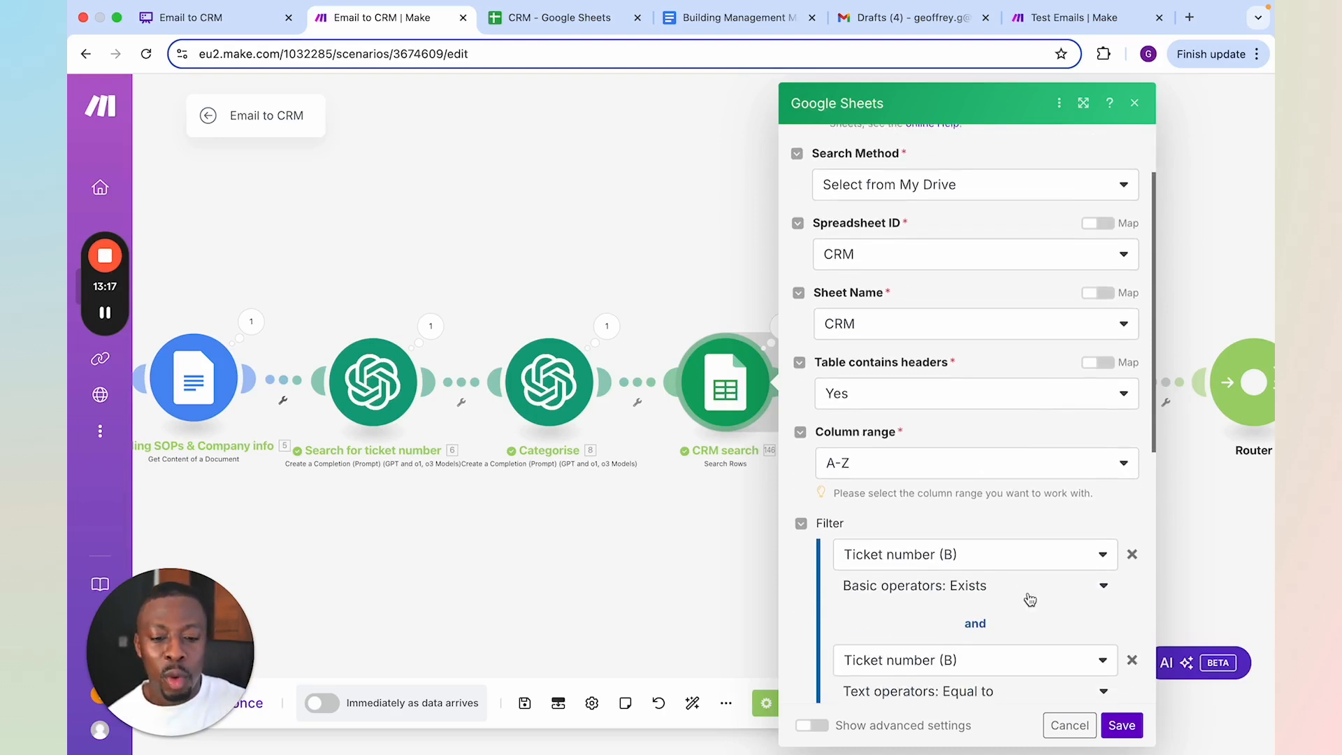
{"action": "scroll", "coordinate": [1030, 600], "scroll_direction": "down", "scroll_amount": 2}
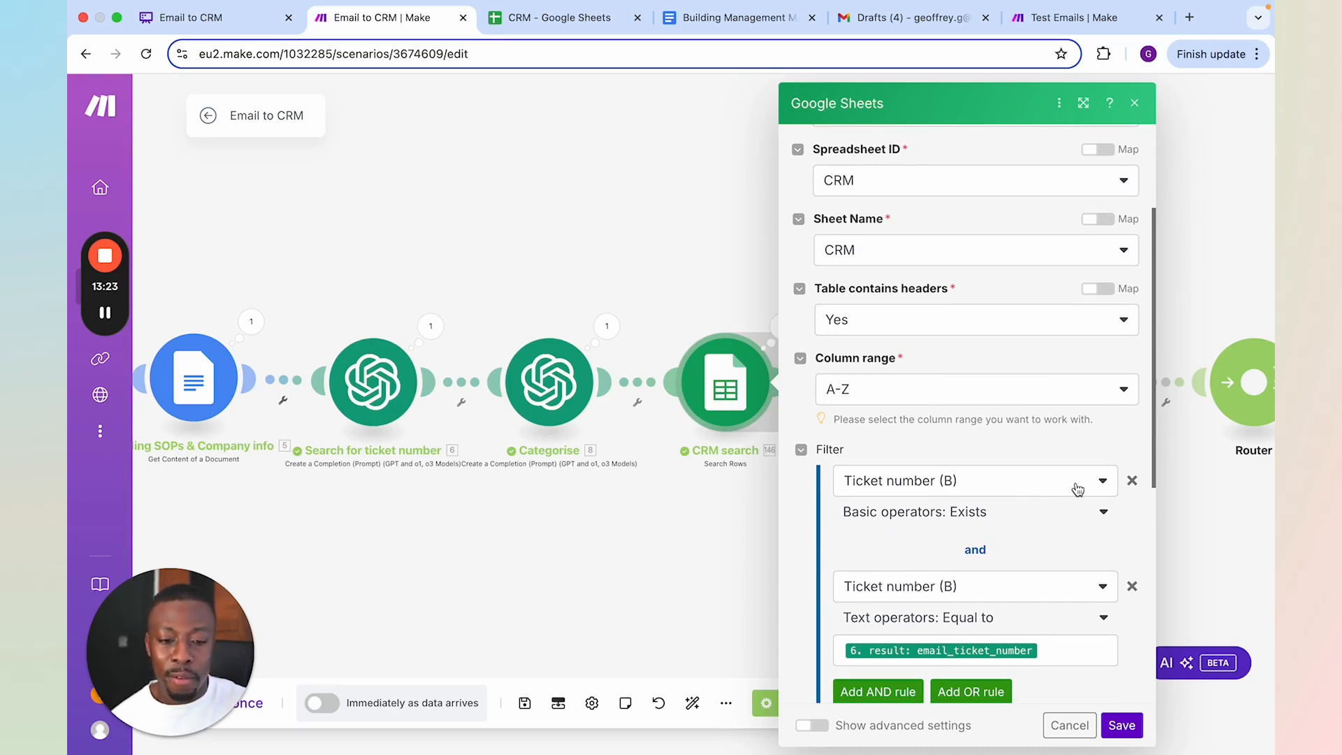
{"action": "scroll", "coordinate": [980, 507], "scroll_direction": "down", "scroll_amount": 3}
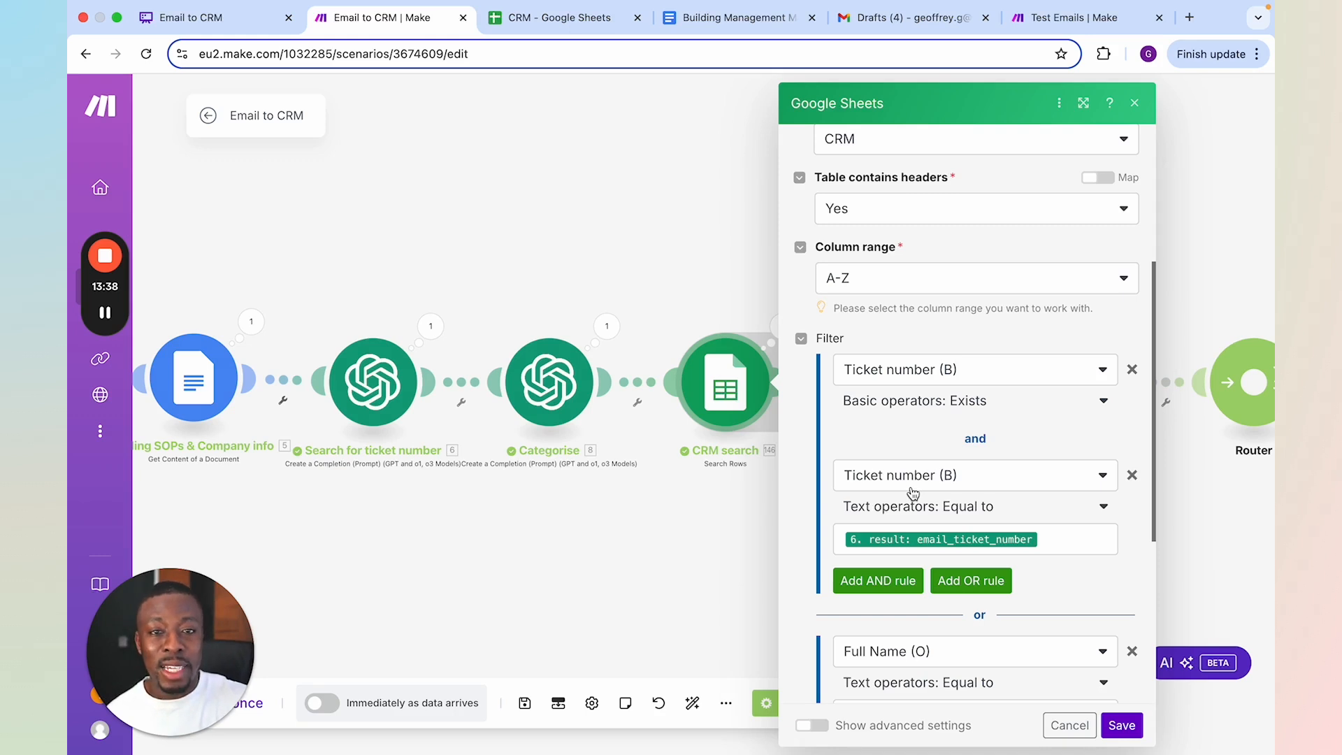
{"action": "scroll", "coordinate": [913, 493], "scroll_direction": "down", "scroll_amount": 5}
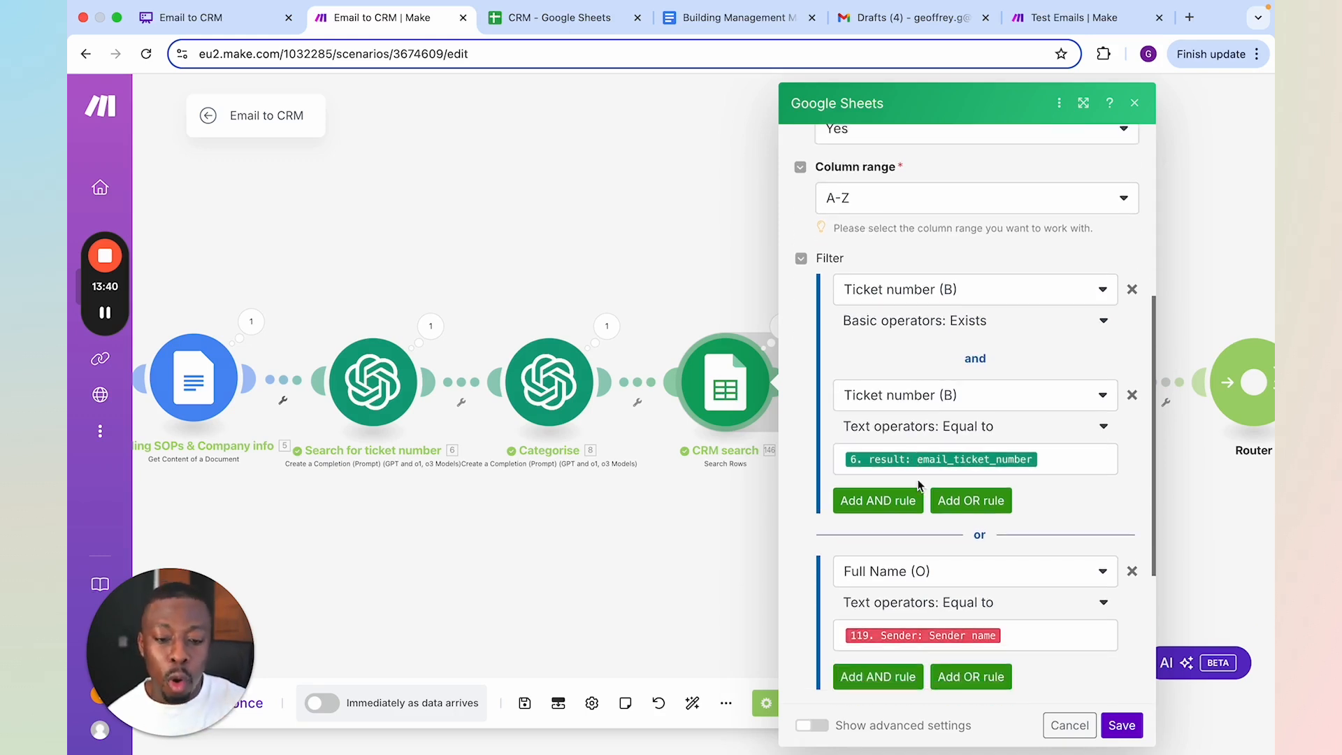
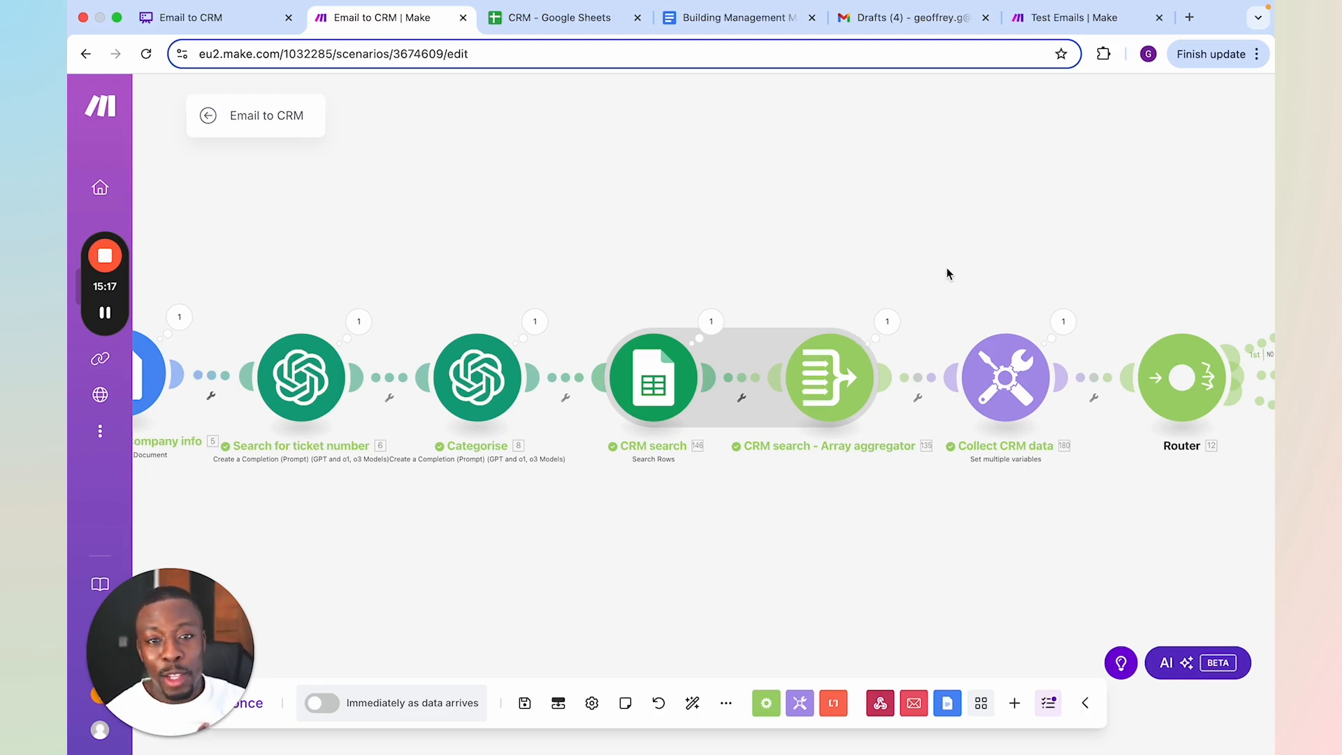
Remove the Collect notes variable from the Collect CRM data module and save the module
{"action": "left_click_drag", "start_coordinate": [947, 267], "coordinate": [911, 257]}
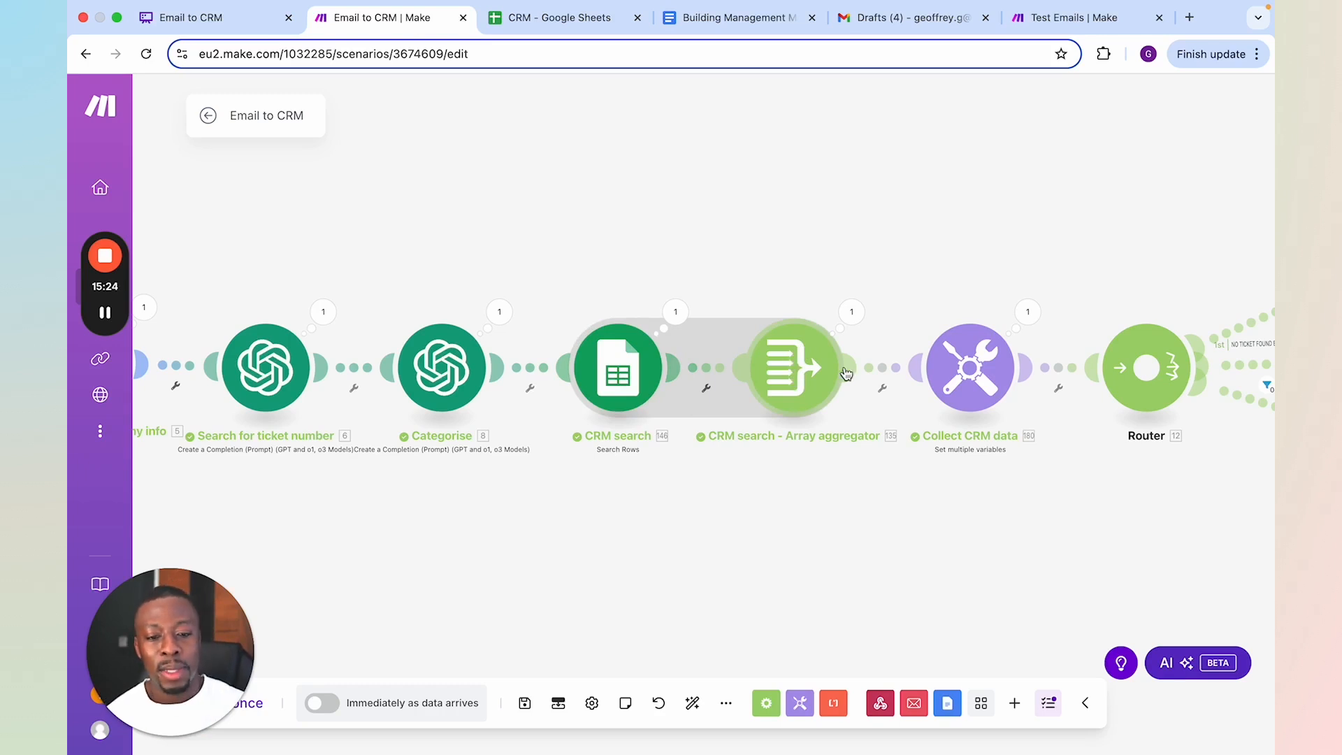
{"action": "left_click_drag", "start_coordinate": [896, 264], "coordinate": [758, 248]}
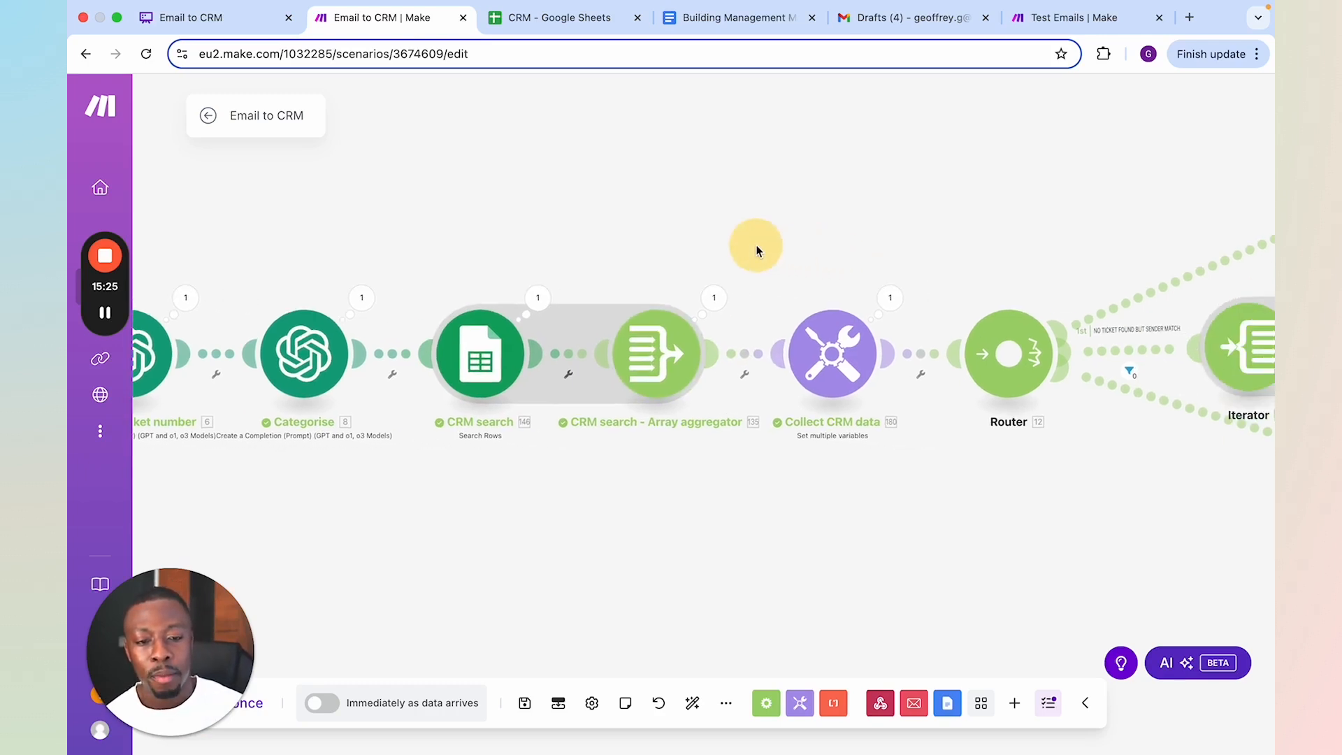
{"action": "left_click", "coordinate": [836, 357]}
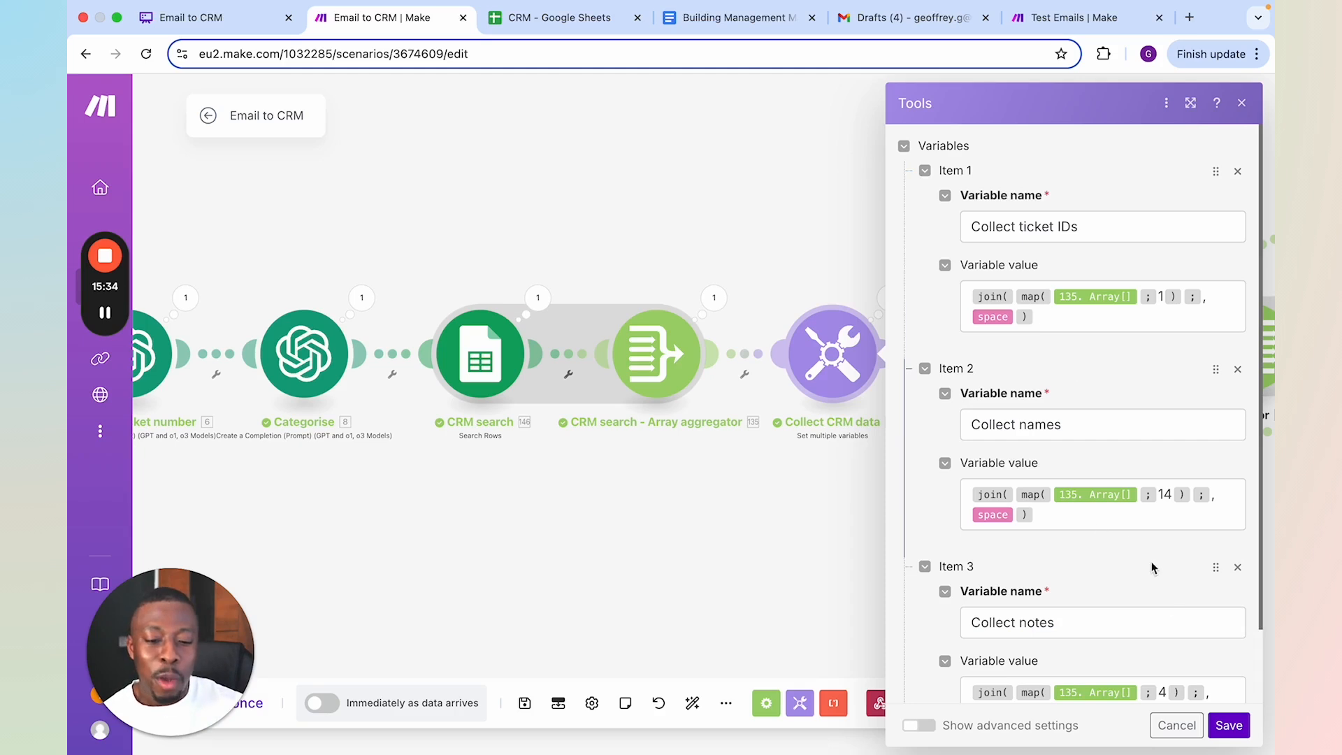
{"action": "scroll", "coordinate": [1152, 595], "scroll_direction": "down", "scroll_amount": 1}
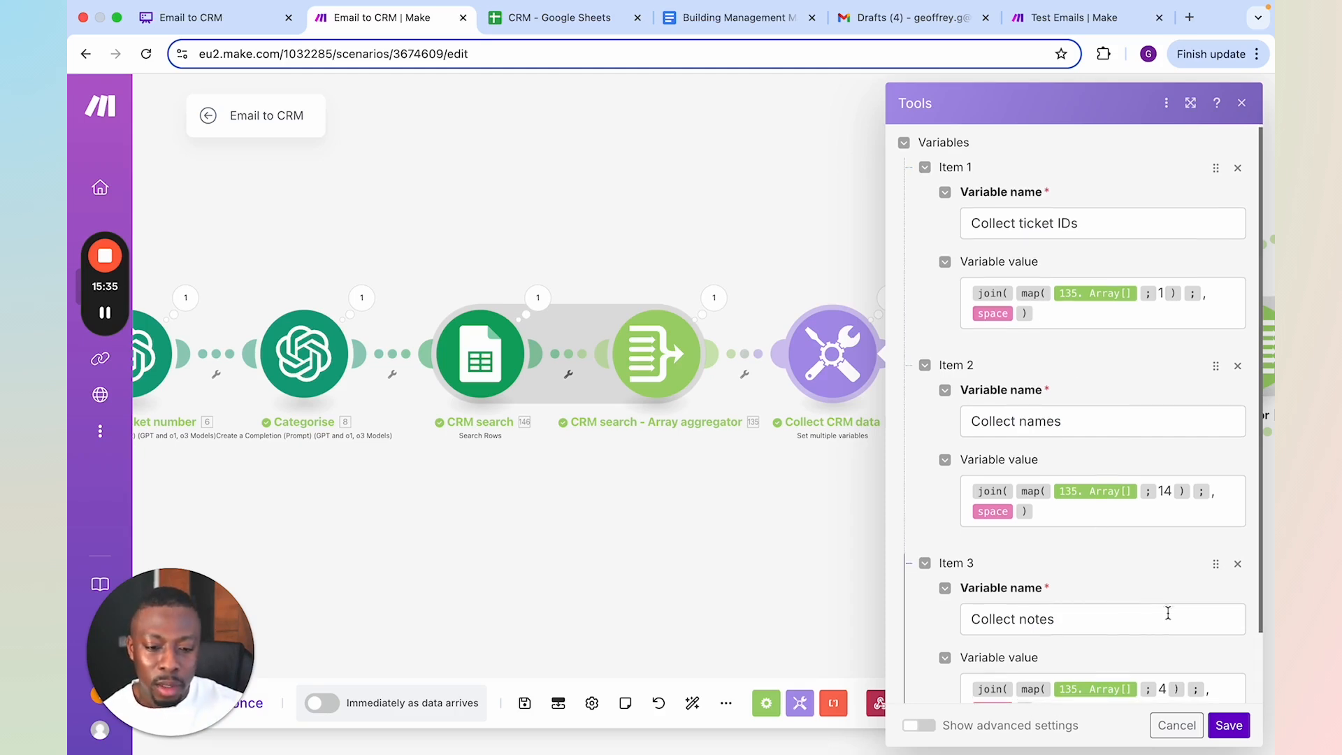
{"action": "left_click", "coordinate": [1236, 565]}
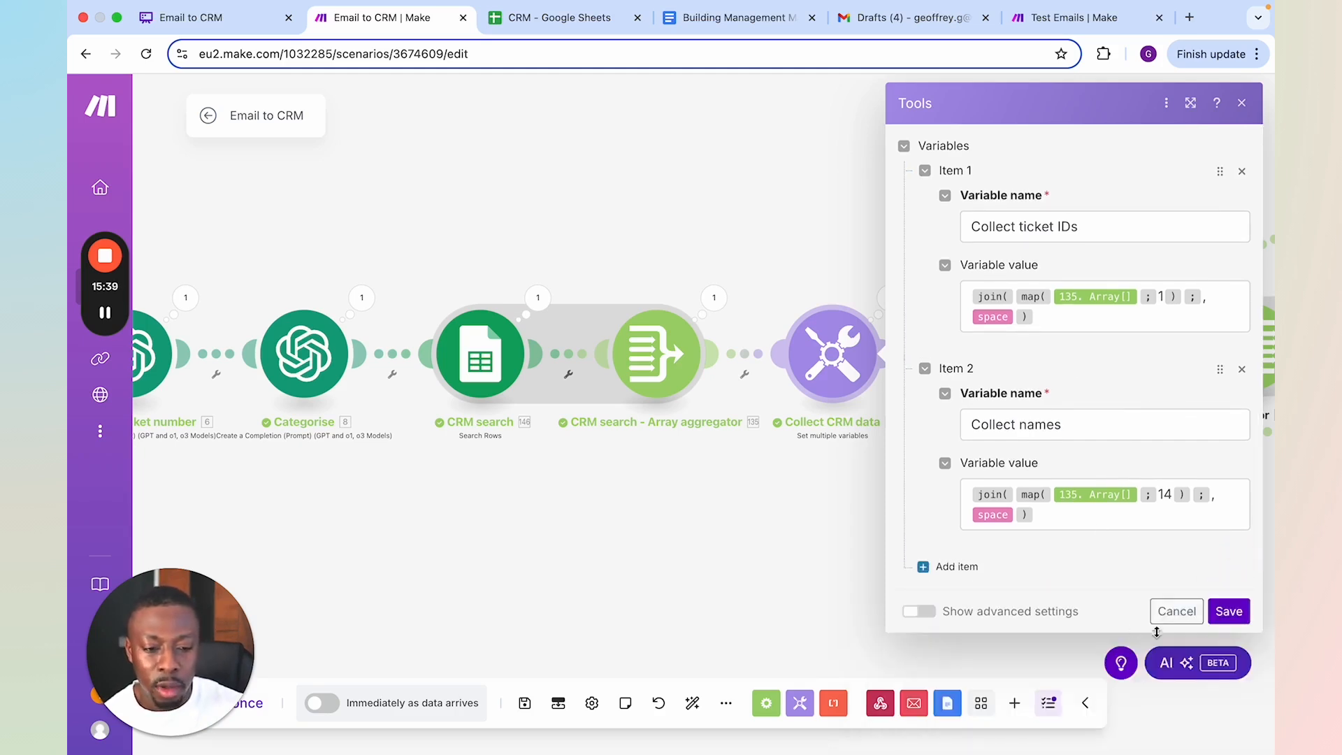
{"action": "left_click", "coordinate": [1229, 611]}
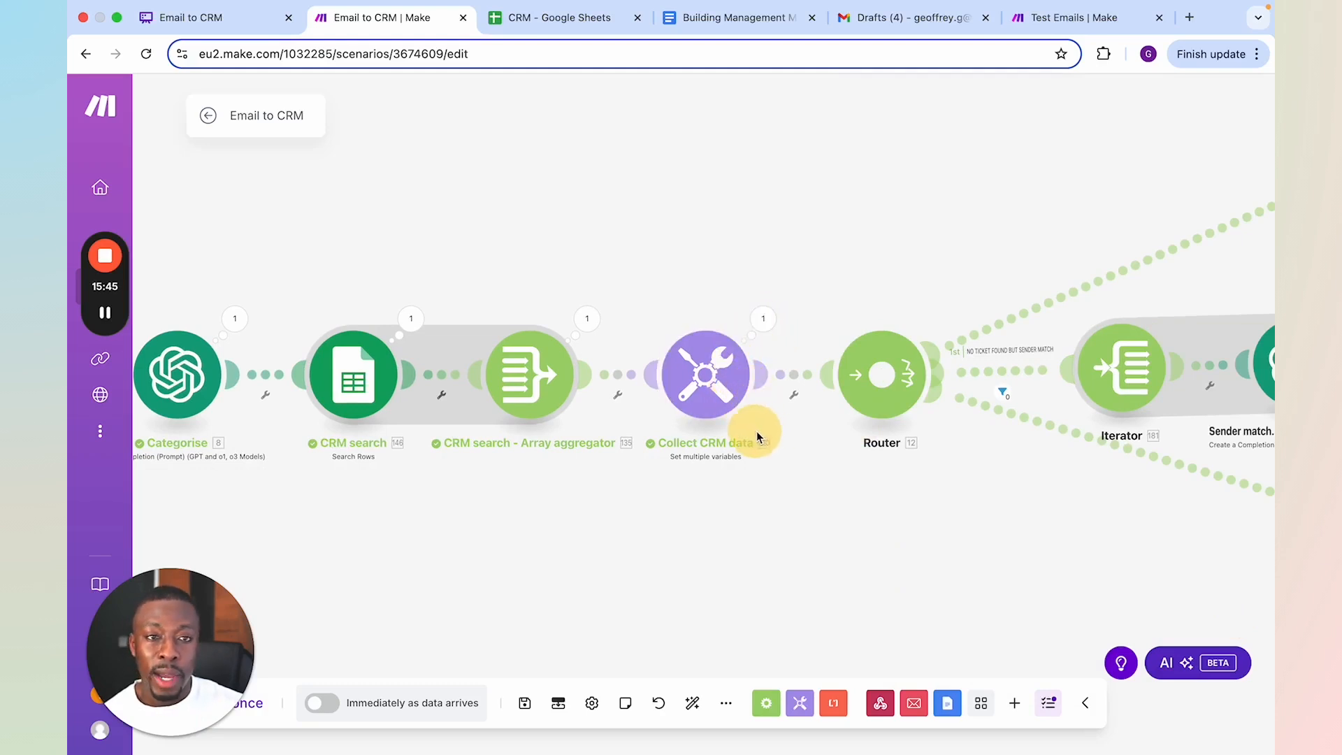
Review the branches leaving the first Router, and examine the conditions of the EXISTING TICKET: MATCHING ID filter
{"action": "left_click_drag", "start_coordinate": [878, 488], "coordinate": [734, 536]}
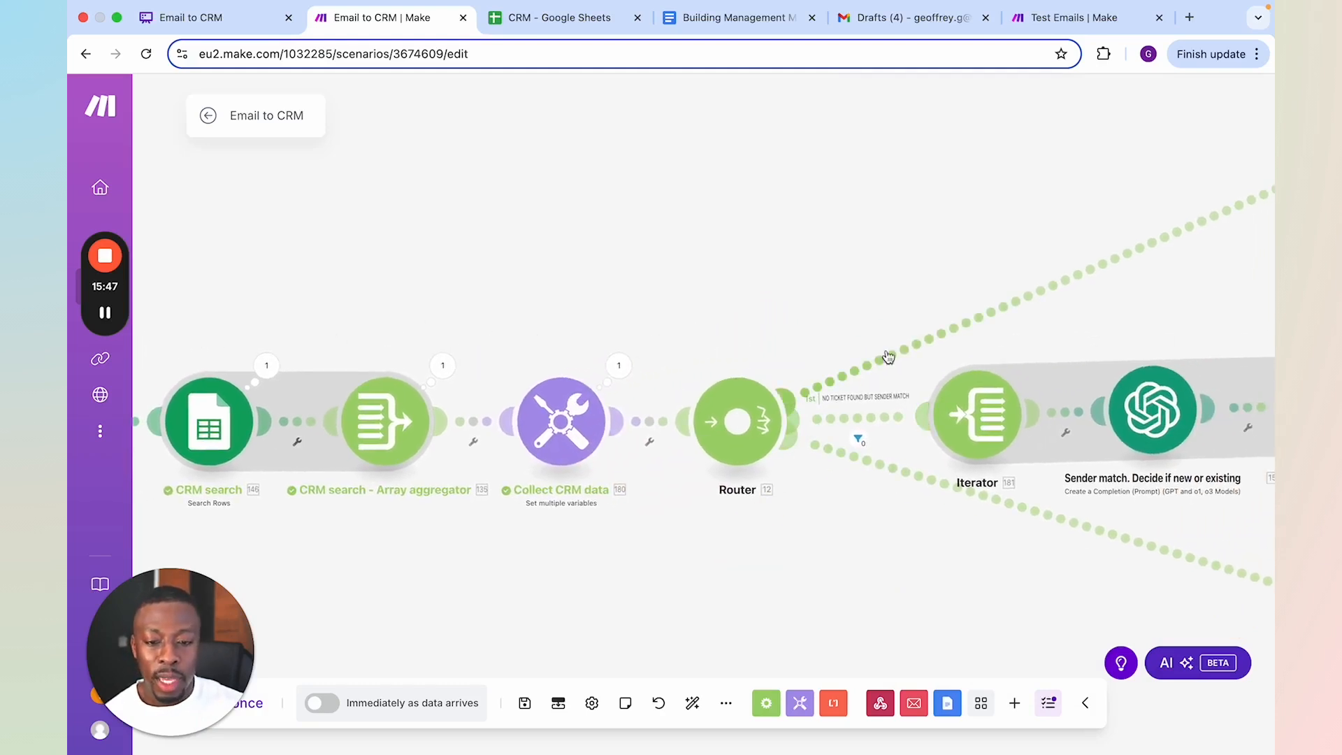
{"action": "left_click_drag", "start_coordinate": [946, 301], "coordinate": [767, 338]}
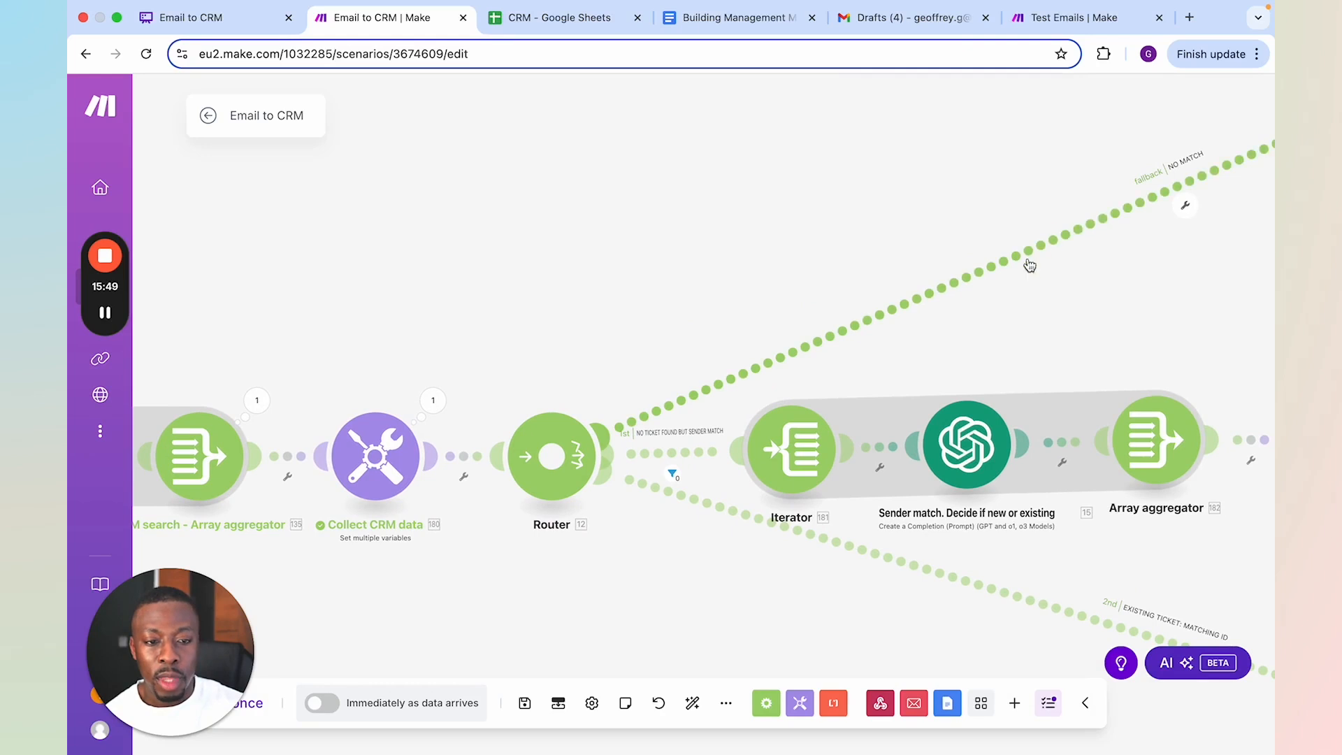
{"action": "scroll", "coordinate": [803, 463], "scroll_direction": "down", "scroll_amount": 5}
{"action": "scroll", "coordinate": [802, 464], "scroll_direction": "right", "scroll_amount": 3}
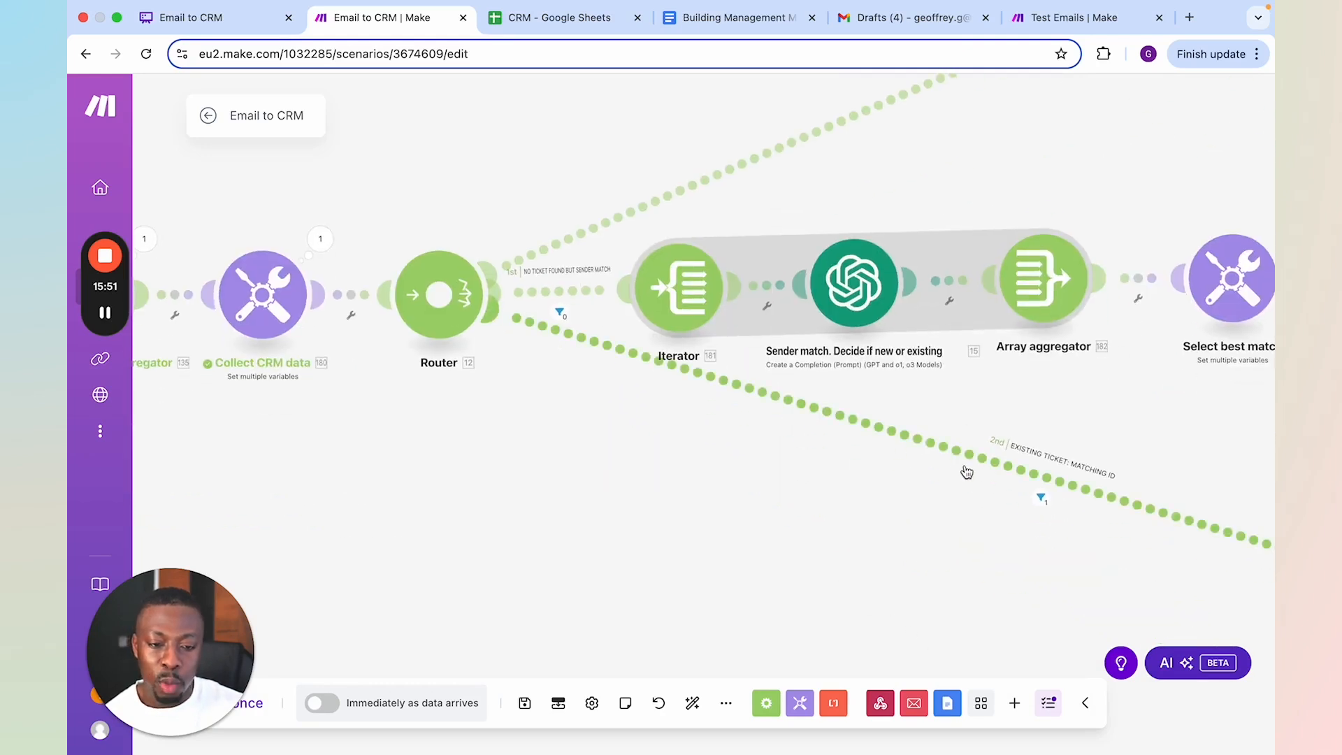
{"action": "scroll", "coordinate": [968, 469], "scroll_direction": "down", "scroll_amount": 5}
{"action": "left_click_drag", "start_coordinate": [1066, 574], "coordinate": [869, 548]}
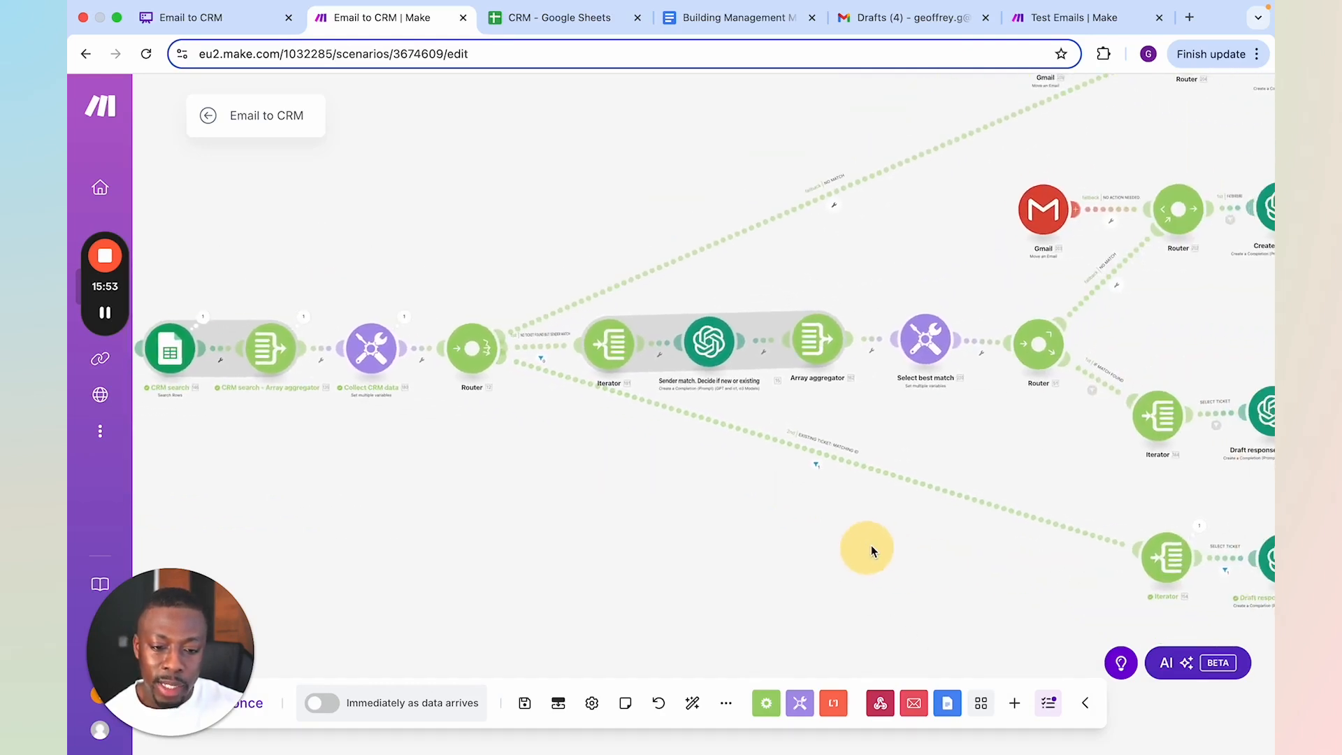
{"action": "left_click", "coordinate": [816, 464]}
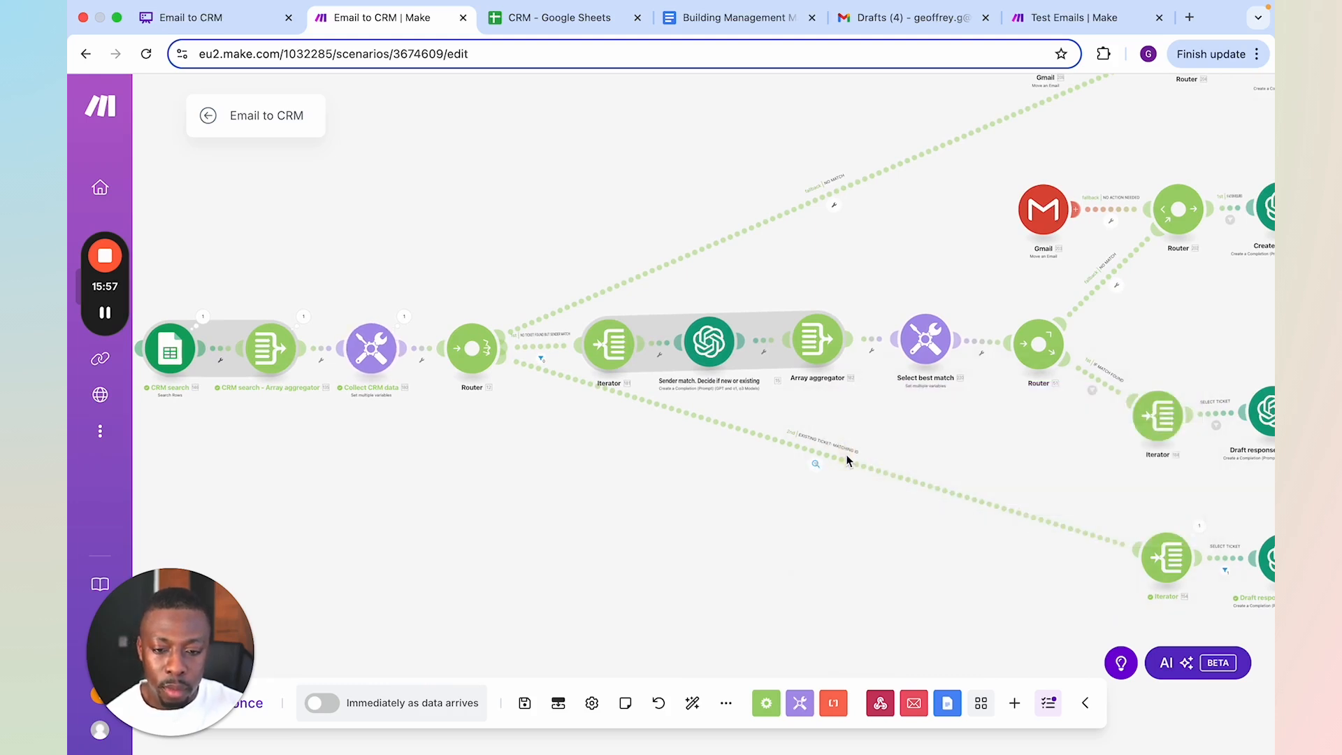
{"action": "left_click", "coordinate": [847, 463]}
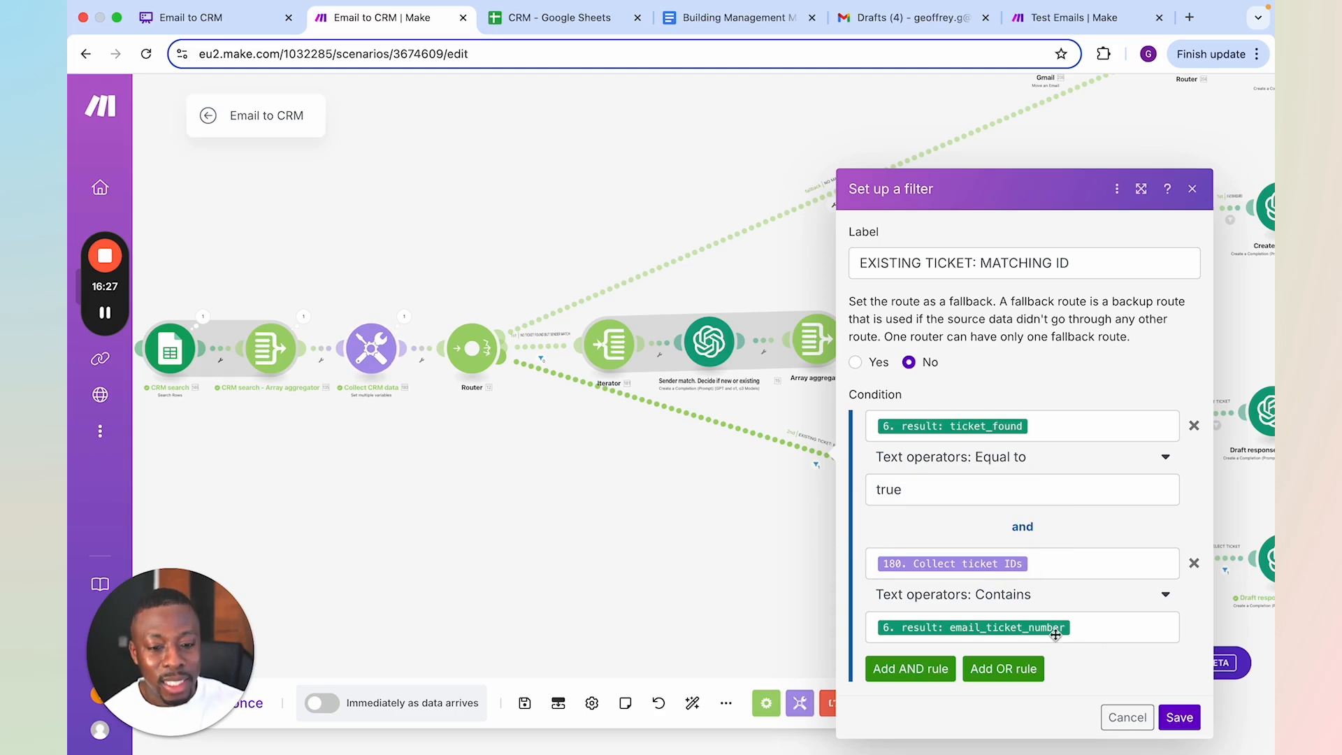
{"action": "left_click", "coordinate": [774, 536]}
Check the fallback setting of the NO MATCH route's filter and close it
{"action": "scroll", "coordinate": [839, 217], "scroll_direction": "up", "scroll_amount": 2}
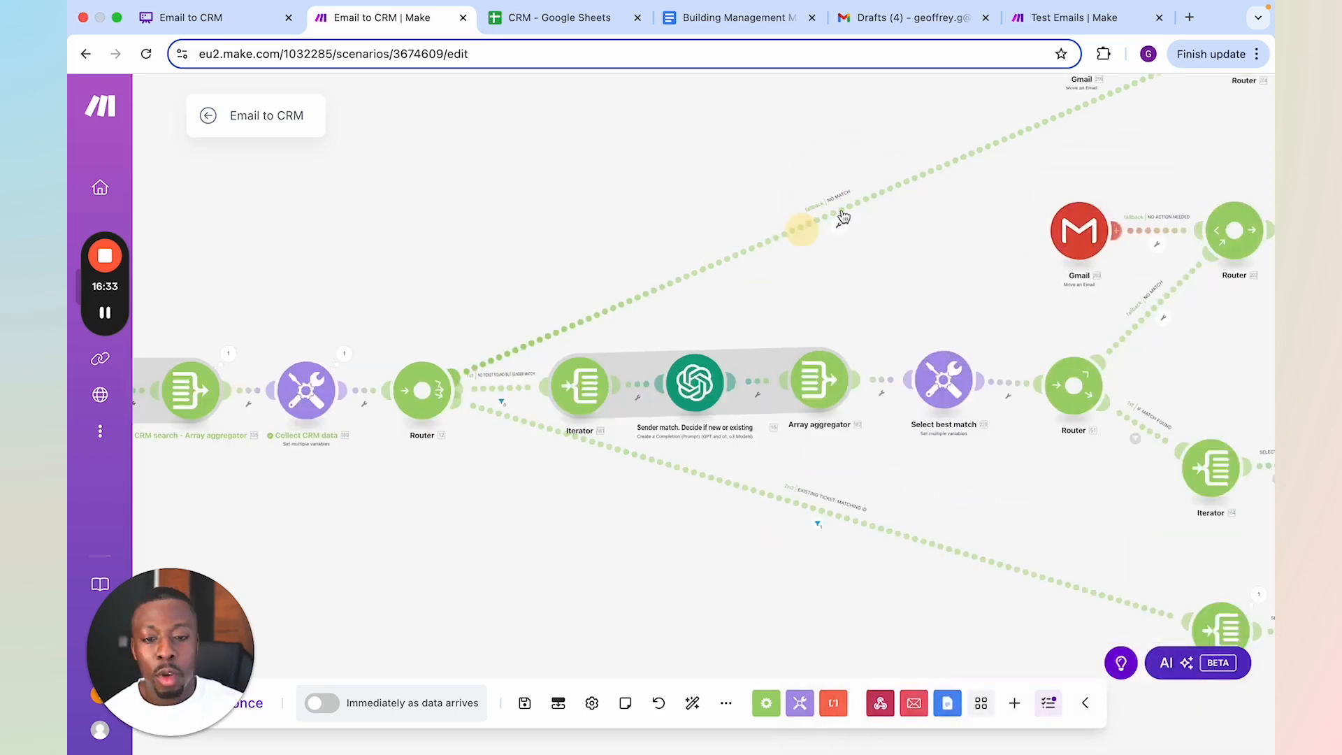
{"action": "left_click", "coordinate": [841, 223]}
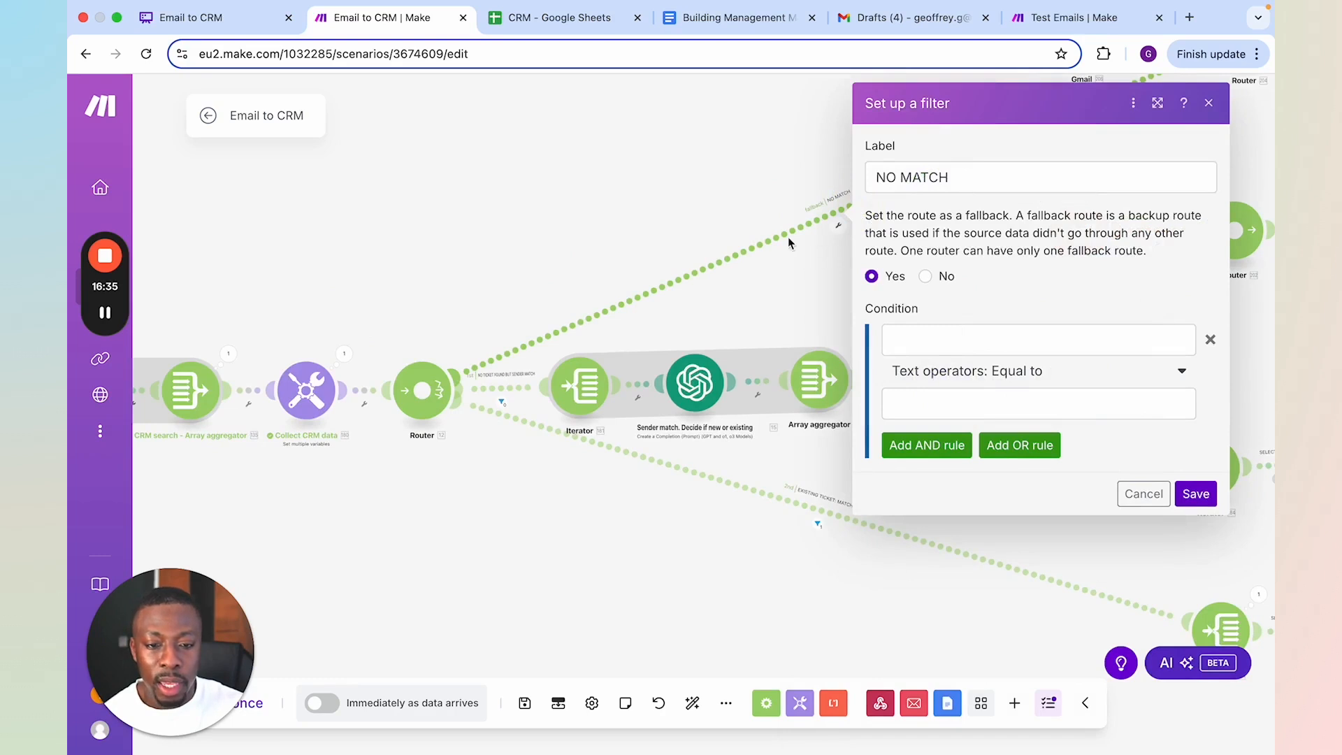
{"action": "left_click", "coordinate": [812, 196]}
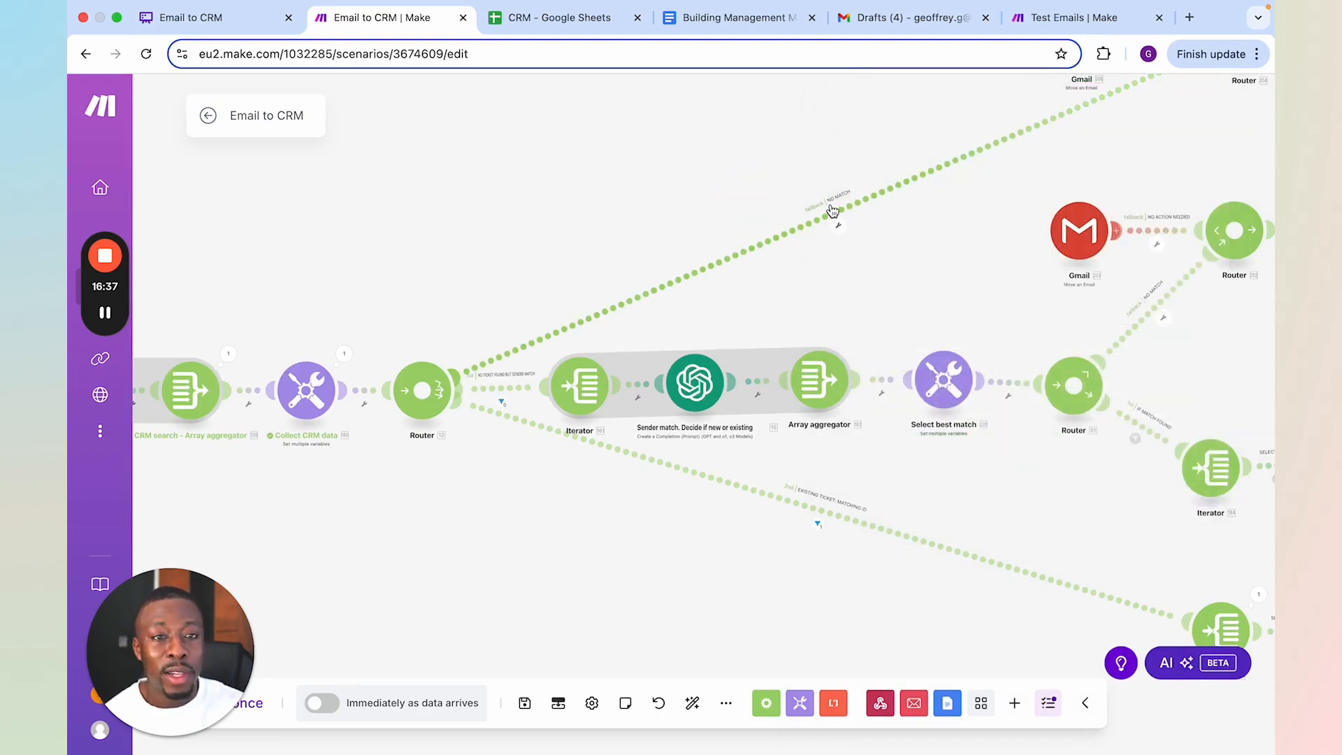
Examine the ticket_found and sender name conditions of the NO TICKET FOUND BUT SENDER MATCH filter, and close it
{"action": "left_click_drag", "start_coordinate": [846, 183], "coordinate": [809, 209]}
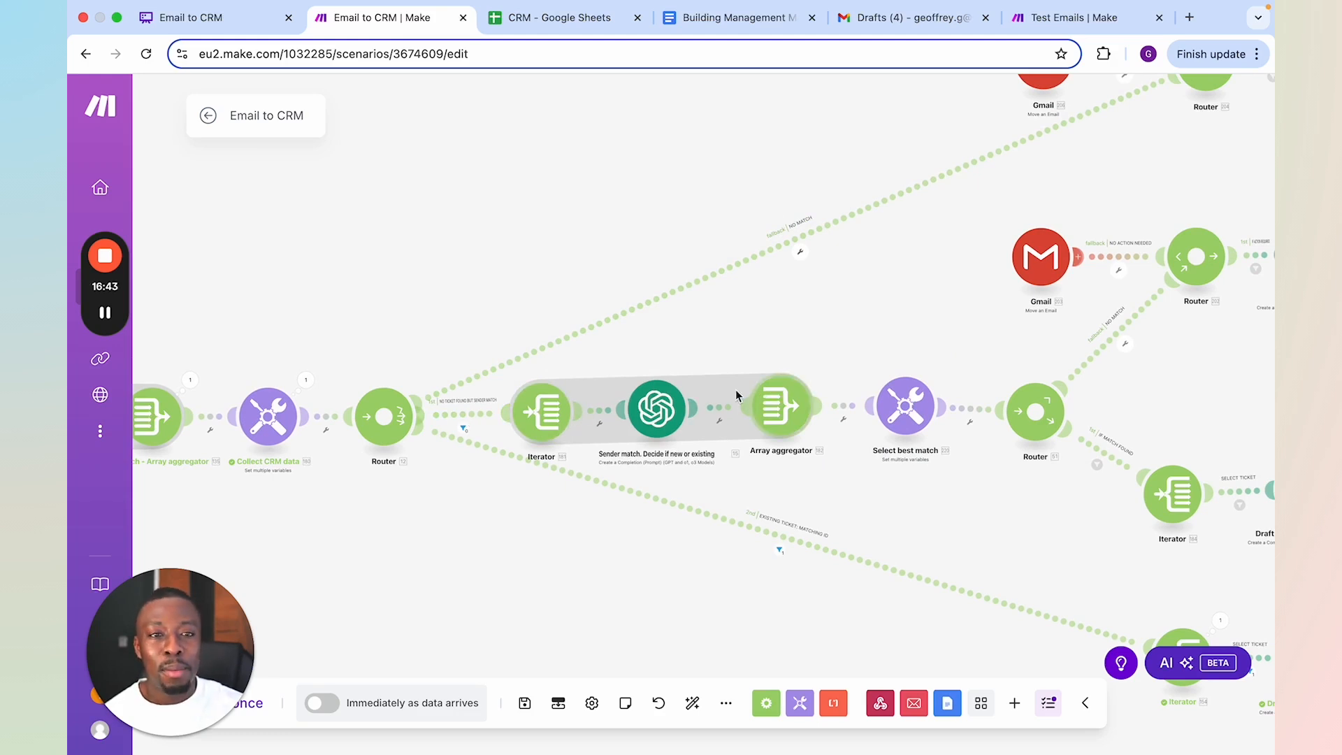
{"action": "left_click", "coordinate": [478, 418]}
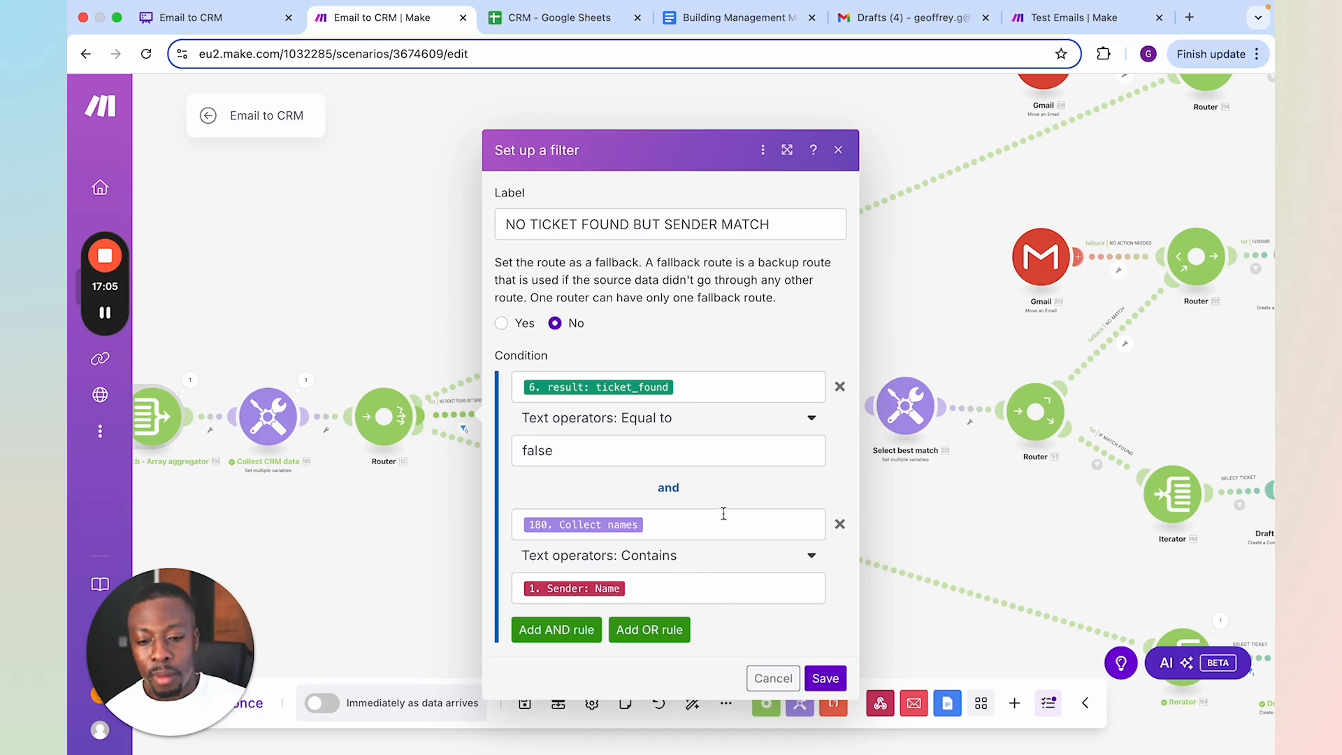
{"action": "left_click", "coordinate": [441, 570]}
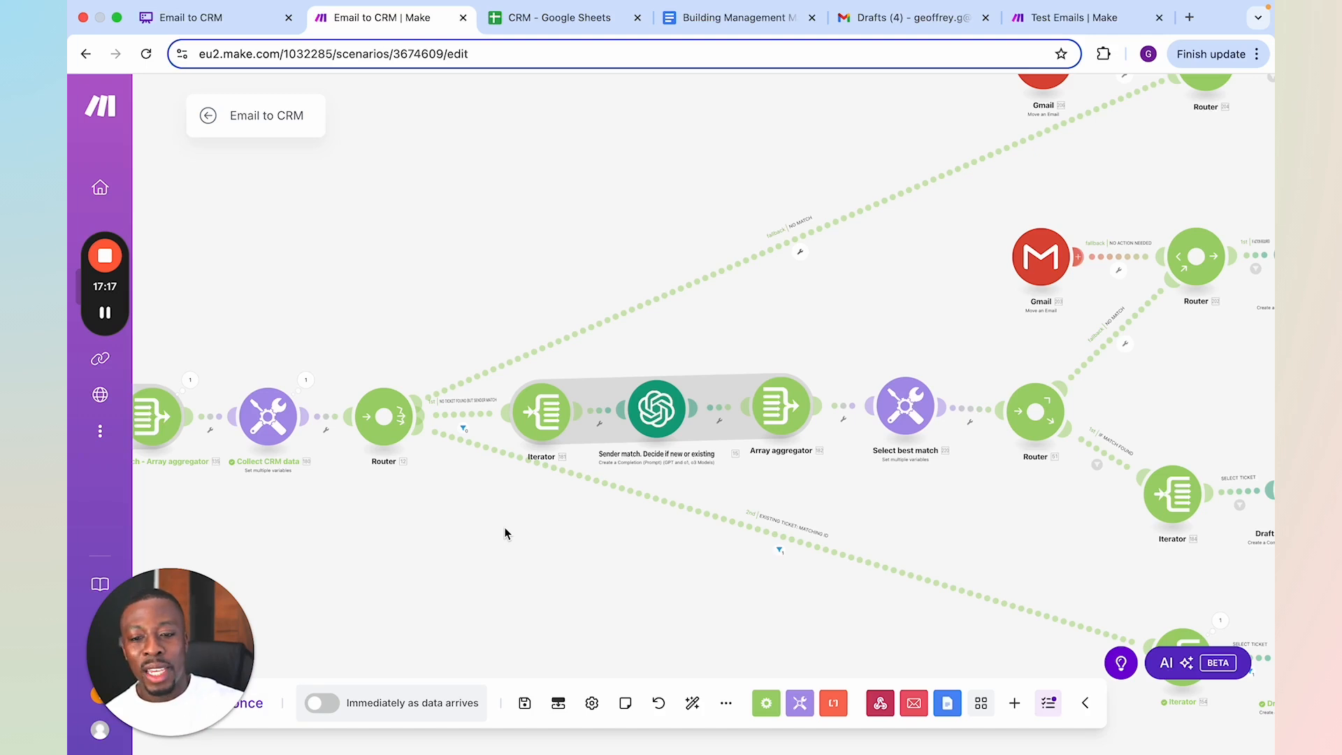
Review the path from CRM search to the Iterator, and look through the settings of the Sender match. Decide if new or existing module
{"action": "scroll", "coordinate": [563, 486], "scroll_direction": "up", "scroll_amount": 2}
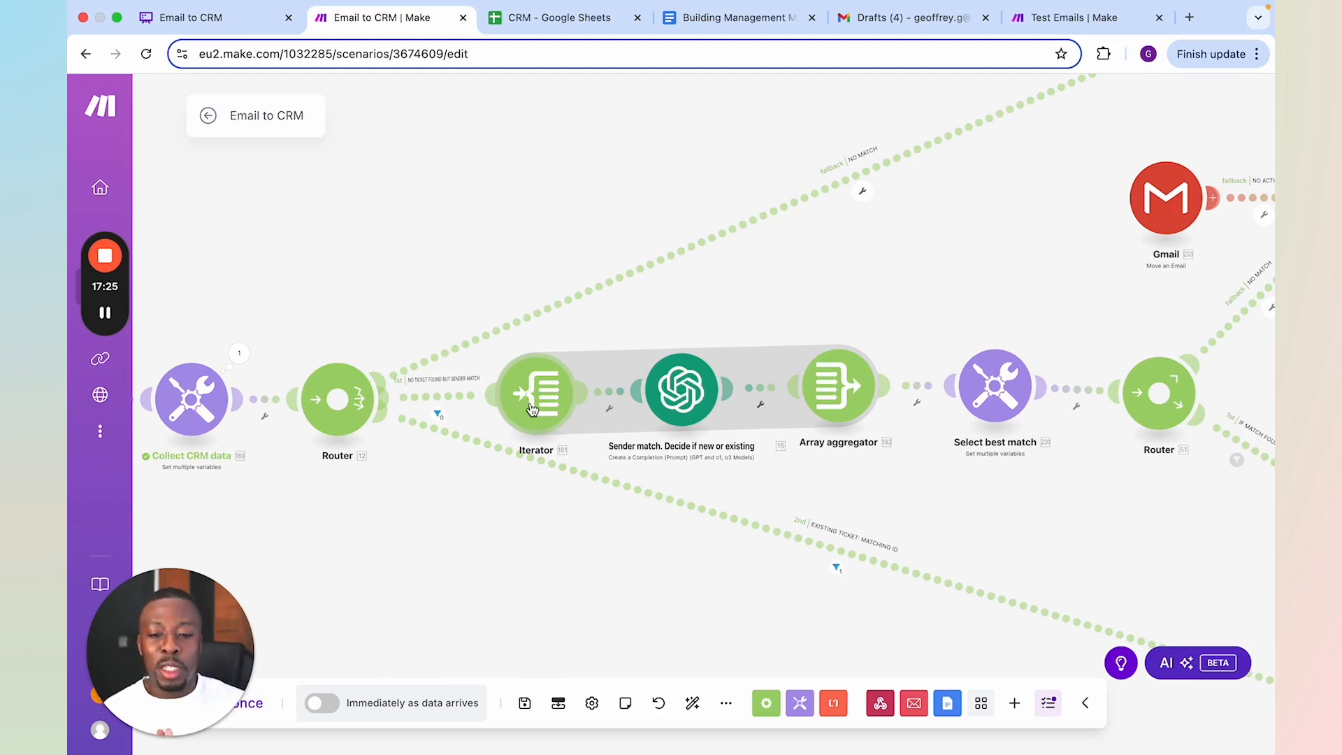
{"action": "left_click_drag", "start_coordinate": [443, 525], "coordinate": [752, 518]}
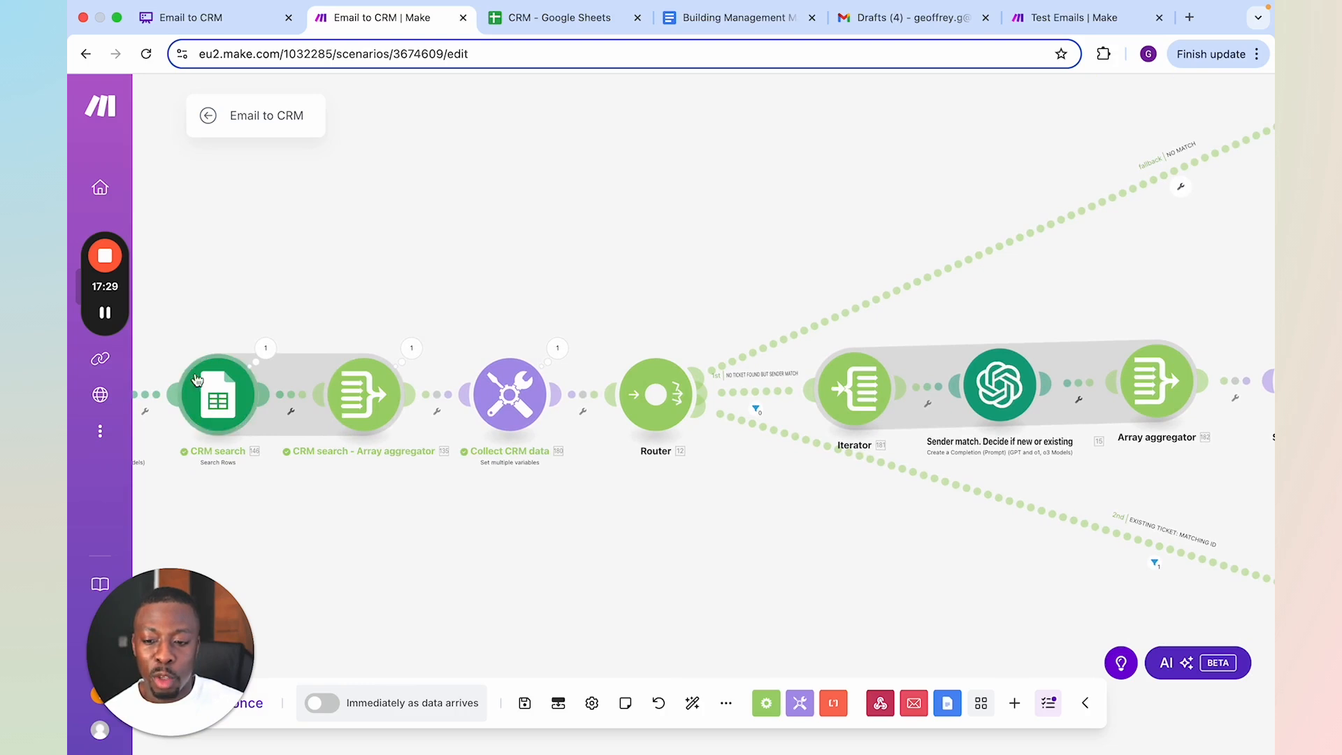
{"action": "left_click_drag", "start_coordinate": [922, 445], "coordinate": [717, 455]}
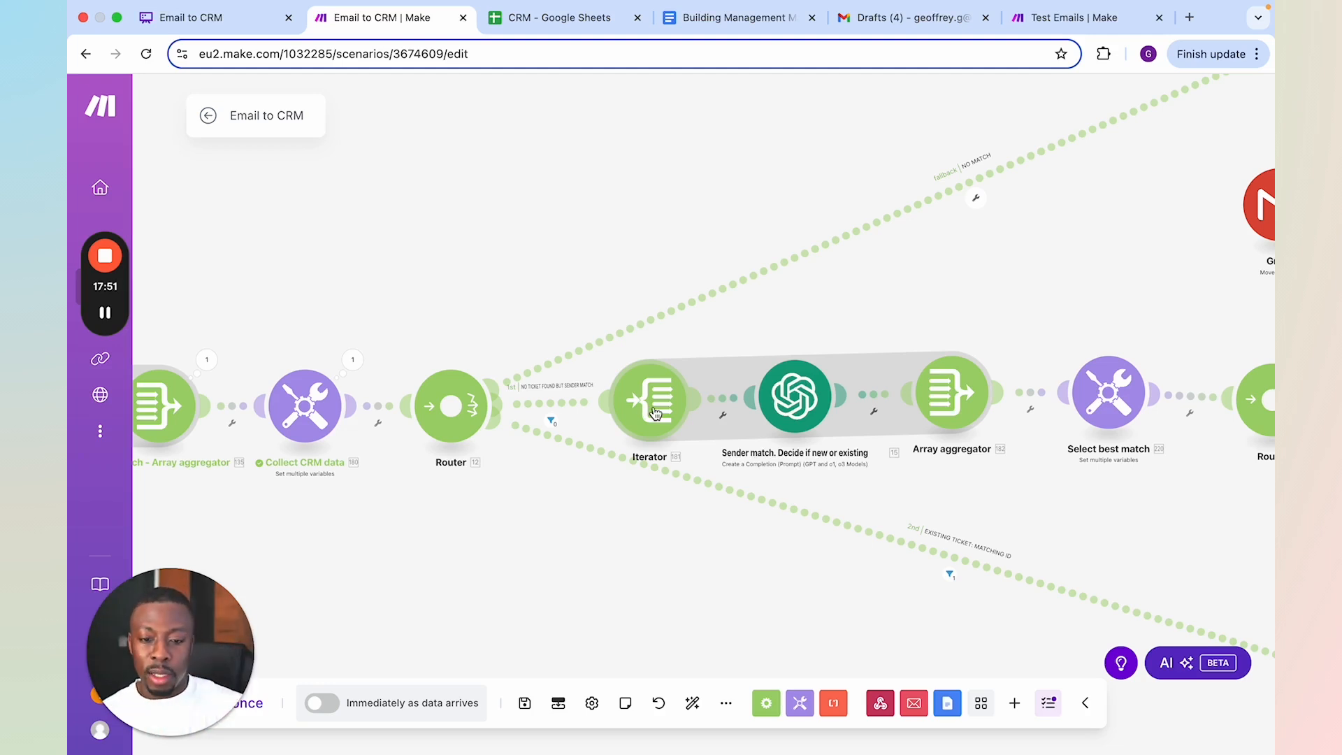
{"action": "left_click", "coordinate": [795, 397]}
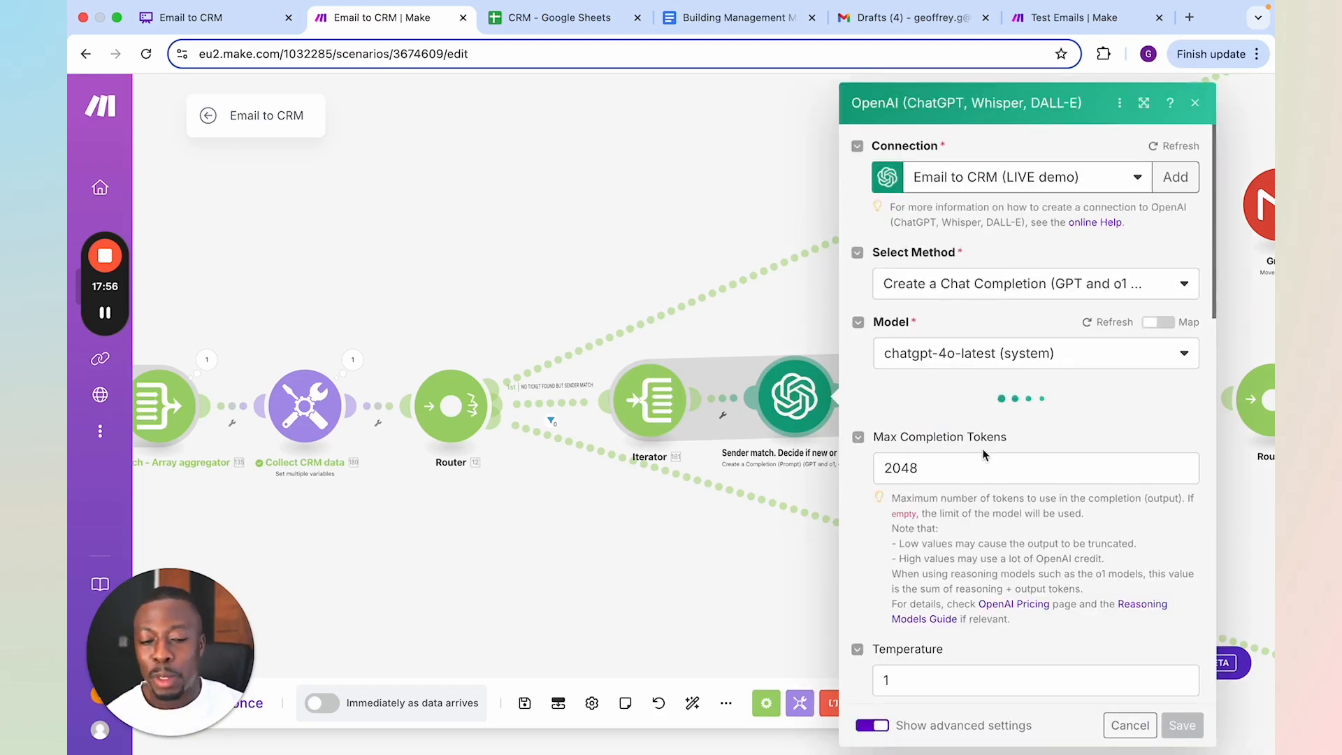
{"action": "scroll", "coordinate": [993, 444], "scroll_direction": "down", "scroll_amount": 10}
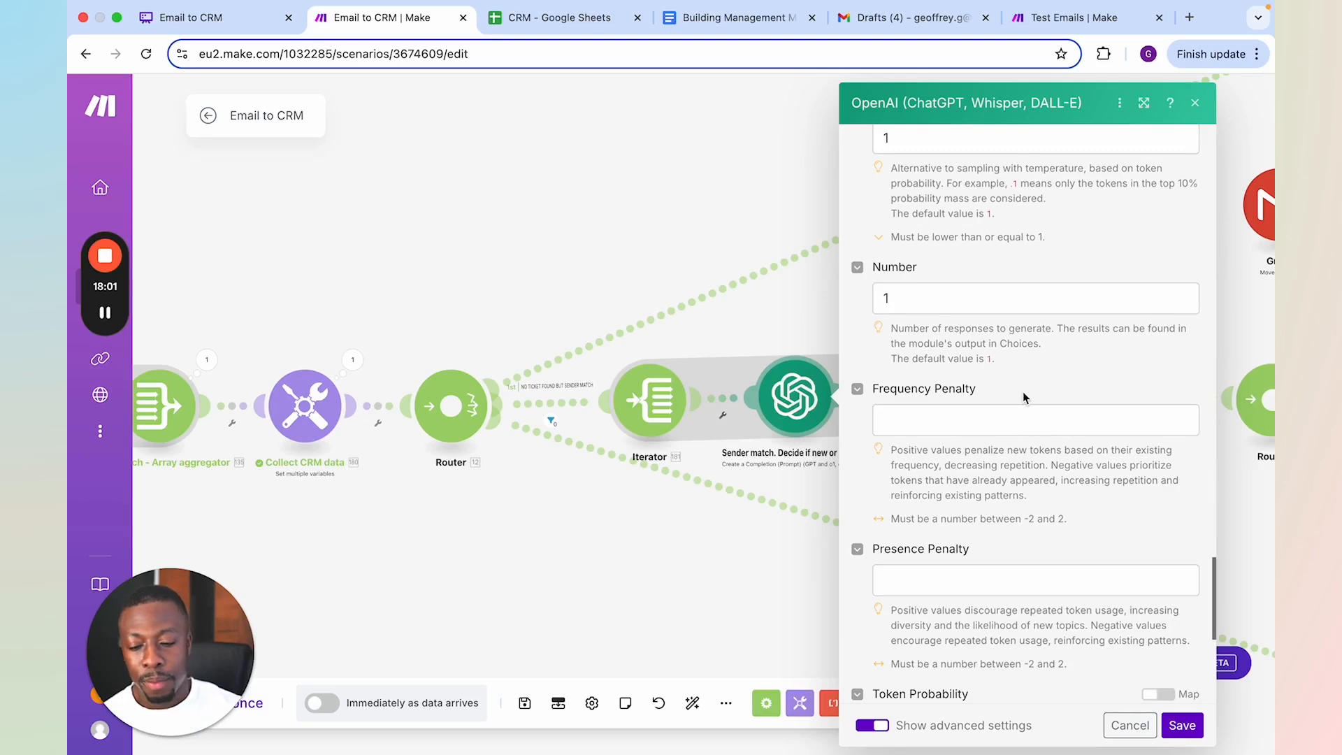
{"action": "scroll", "coordinate": [1022, 392], "scroll_direction": "down", "scroll_amount": 5}
{"action": "scroll", "coordinate": [1023, 399], "scroll_direction": "down", "scroll_amount": 3}
{"action": "scroll", "coordinate": [1022, 395], "scroll_direction": "up", "scroll_amount": 20}
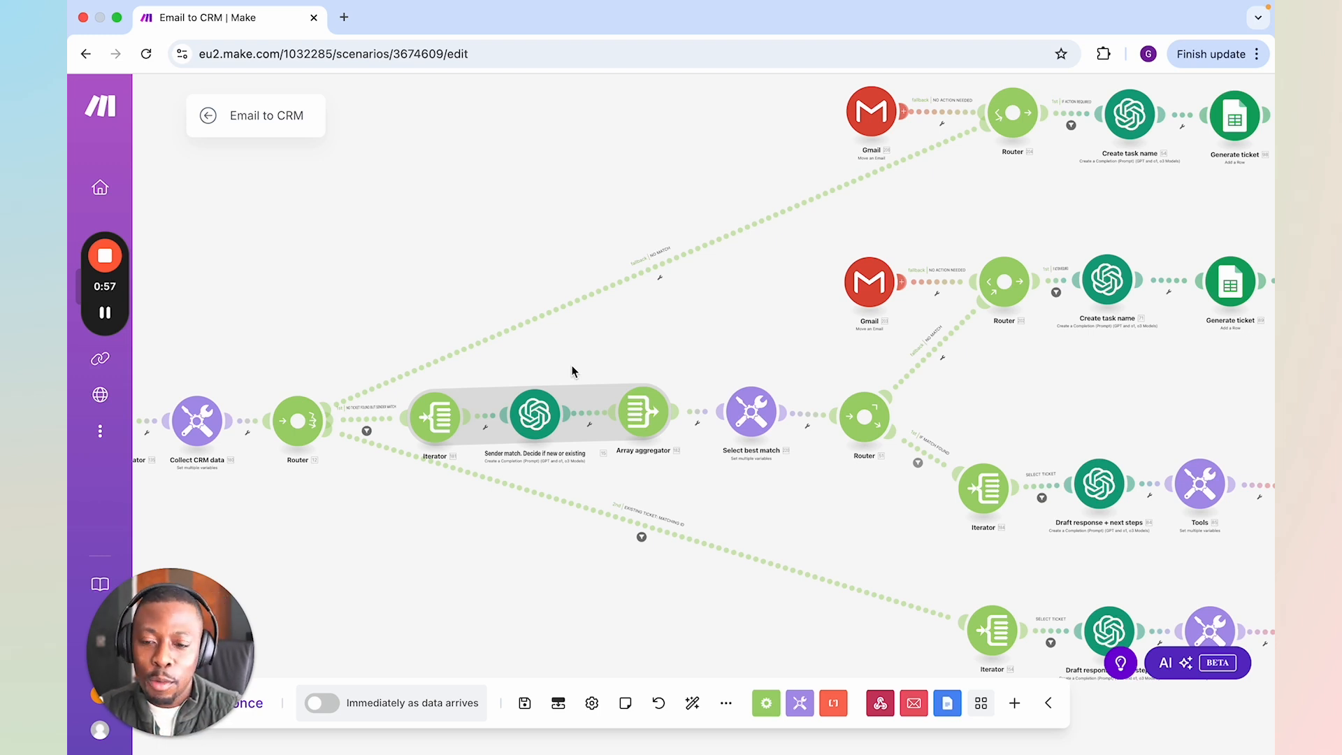
Open the Sender match module and read its model, system message and the Message 2 prompt with its requested outputs
{"action": "left_click", "coordinate": [544, 406]}
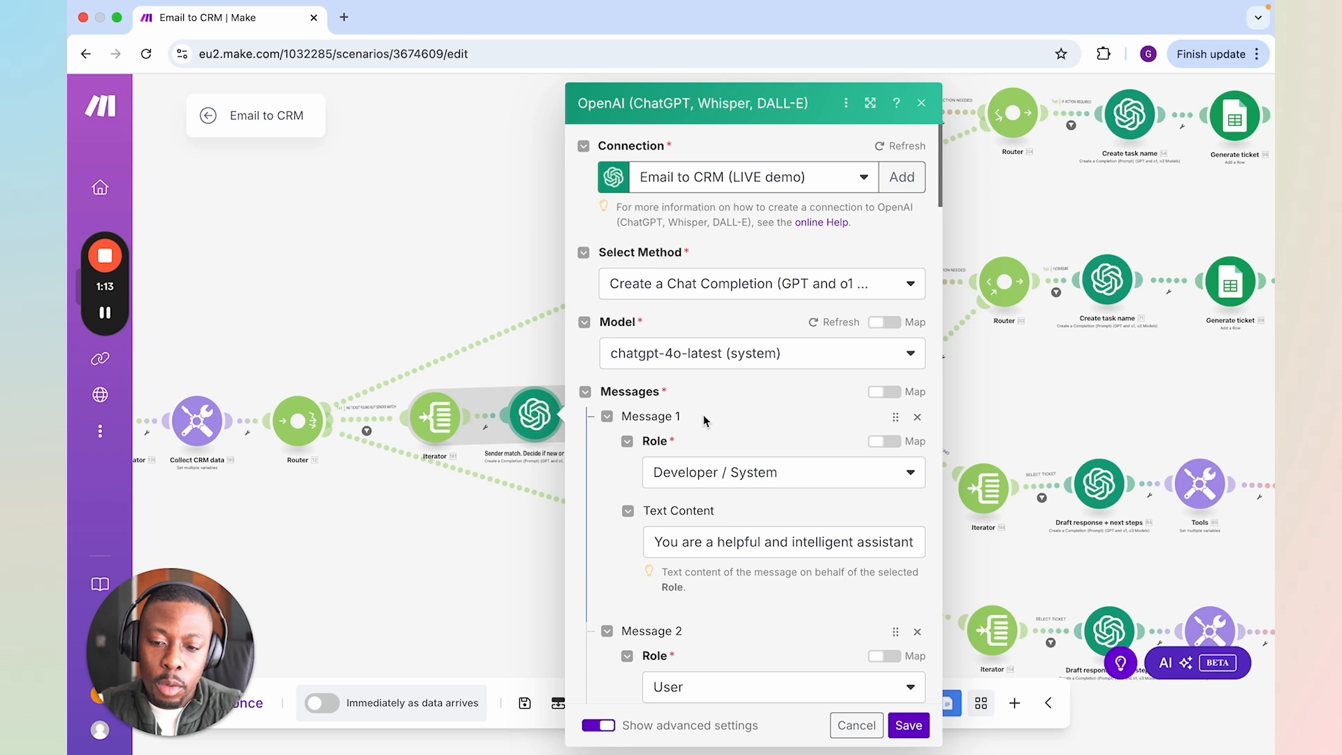
{"action": "scroll", "coordinate": [704, 419], "scroll_direction": "down", "scroll_amount": 2}
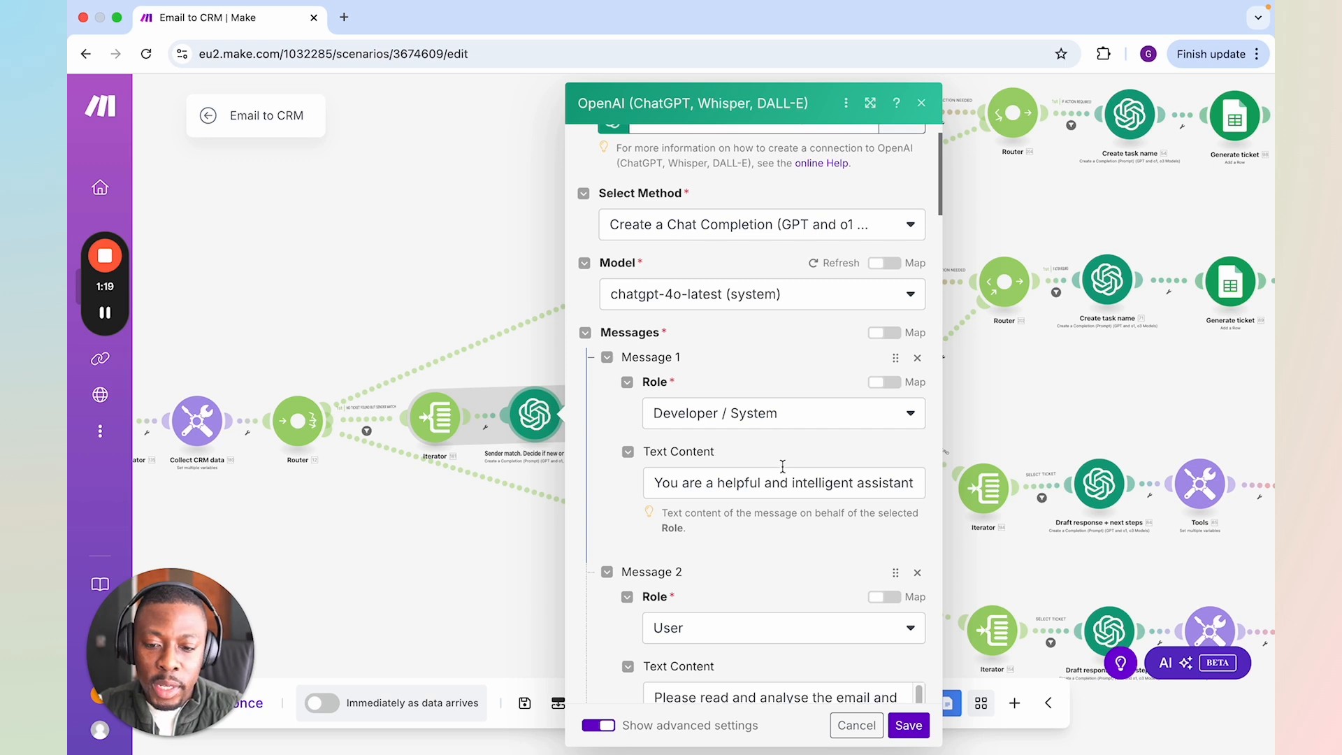
{"action": "scroll", "coordinate": [783, 465], "scroll_direction": "down", "scroll_amount": 1}
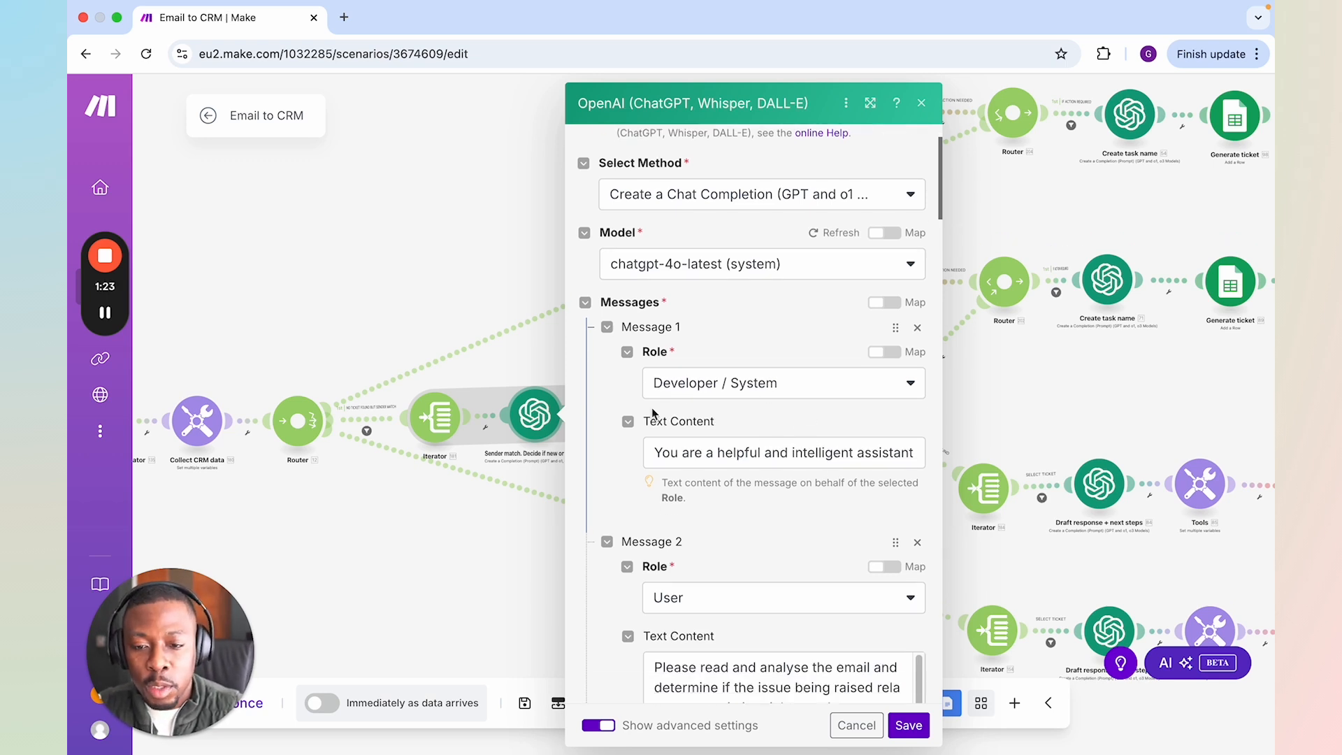
{"action": "scroll", "coordinate": [762, 402], "scroll_direction": "down", "scroll_amount": 6}
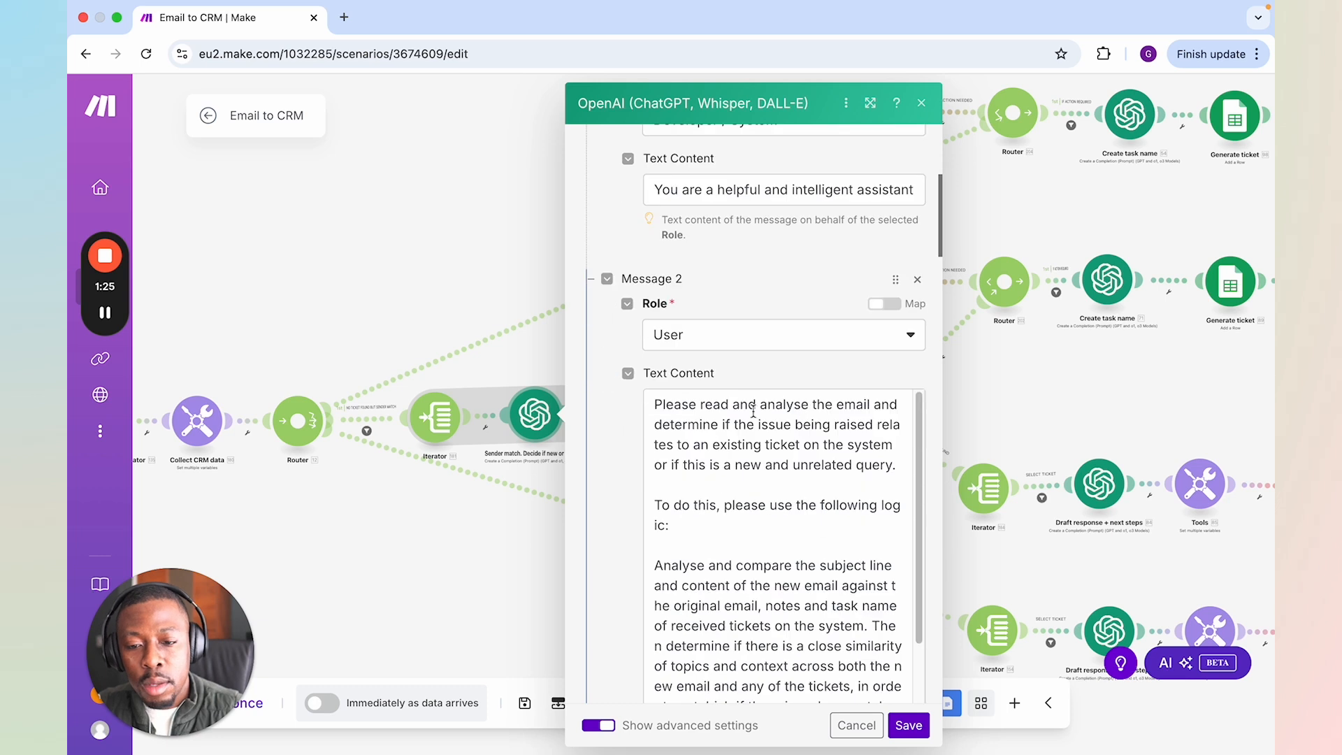
{"action": "scroll", "coordinate": [755, 388], "scroll_direction": "down", "scroll_amount": 2}
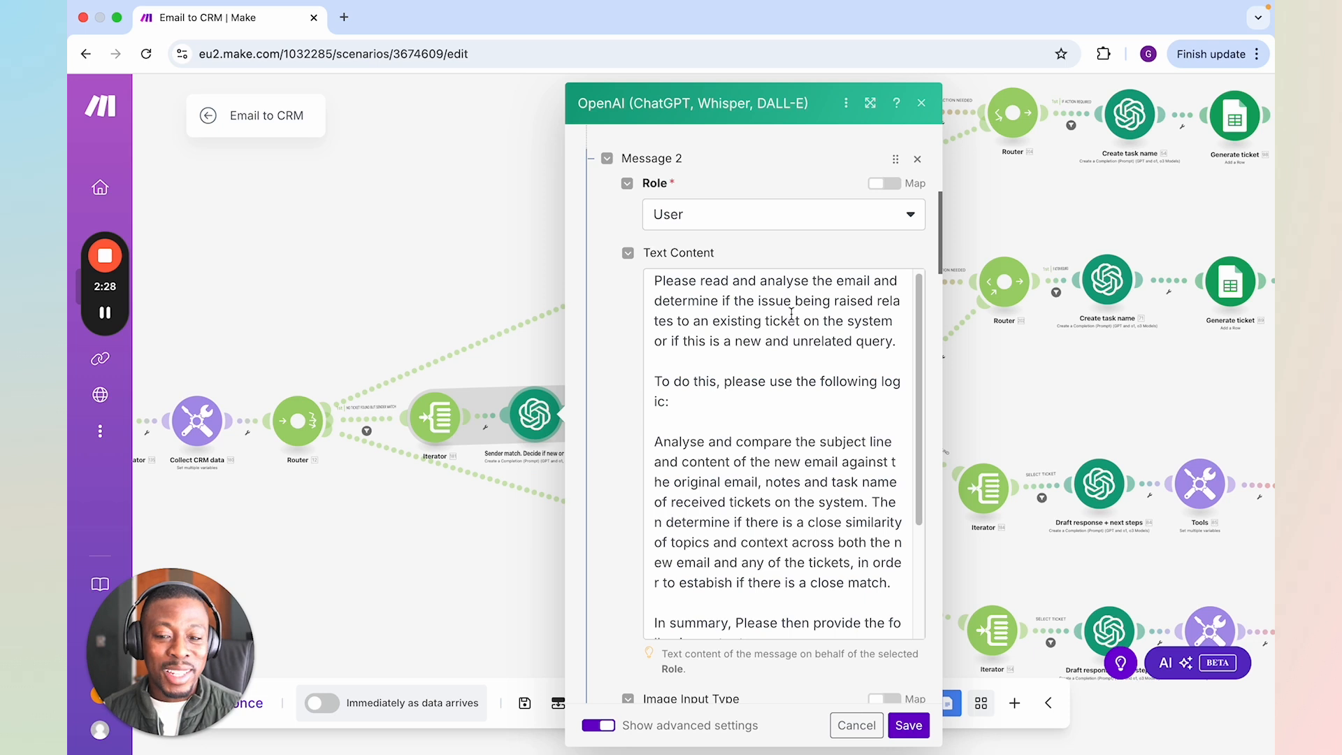
{"action": "scroll", "coordinate": [801, 399], "scroll_direction": "down", "scroll_amount": 5}
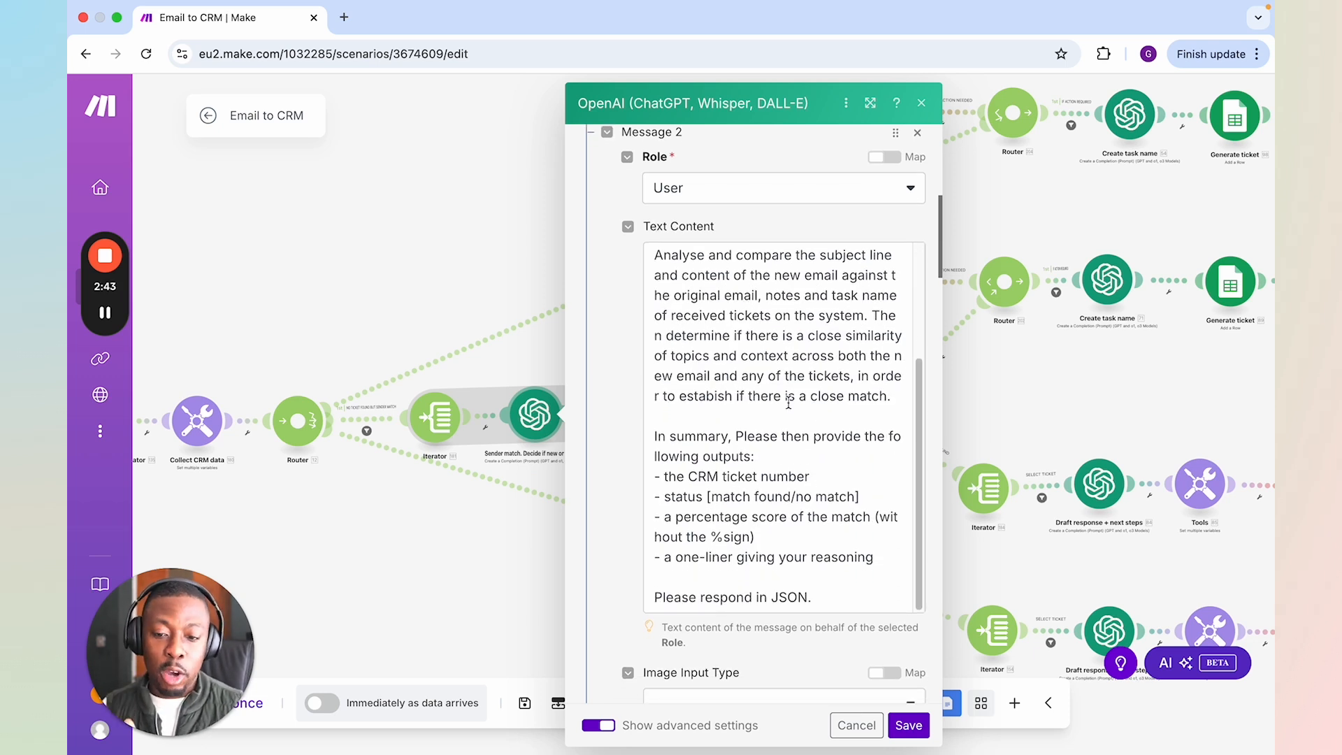
{"action": "scroll", "coordinate": [788, 403], "scroll_direction": "down", "scroll_amount": 1}
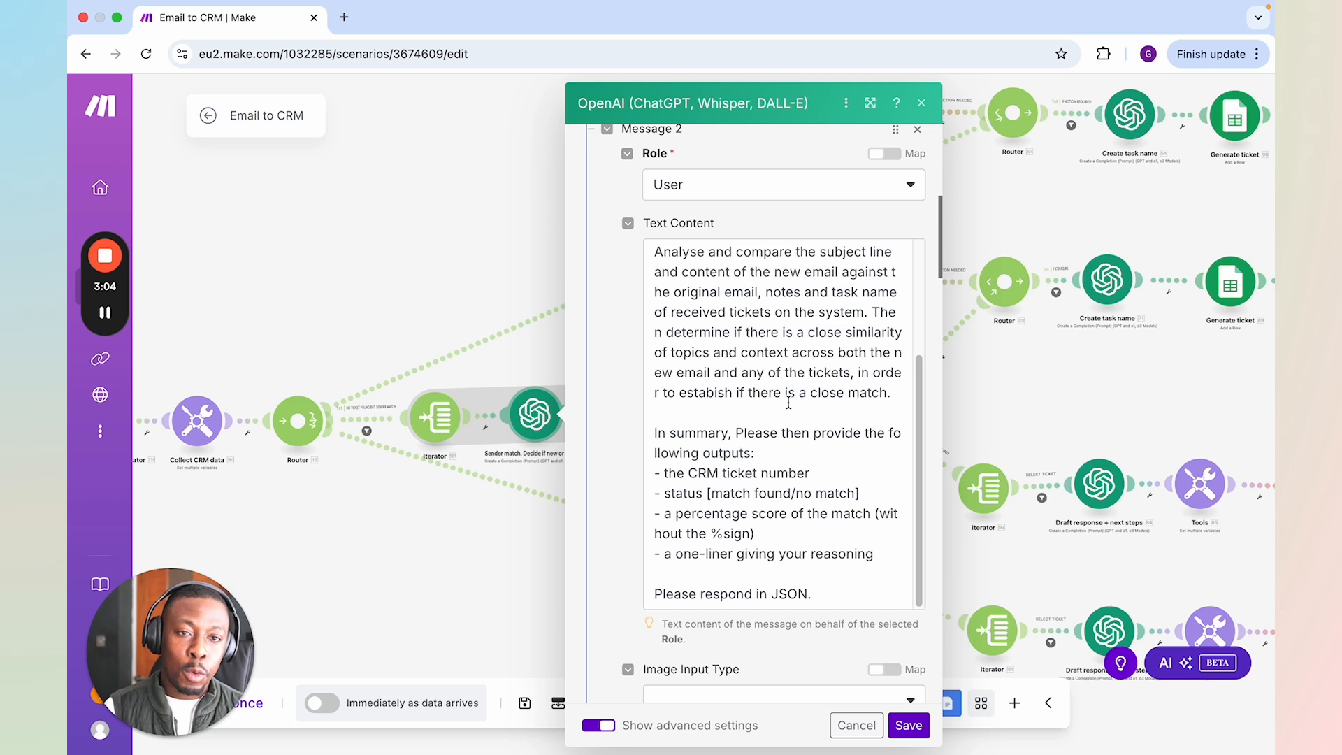
{"action": "scroll", "coordinate": [777, 468], "scroll_direction": "up", "scroll_amount": 1}
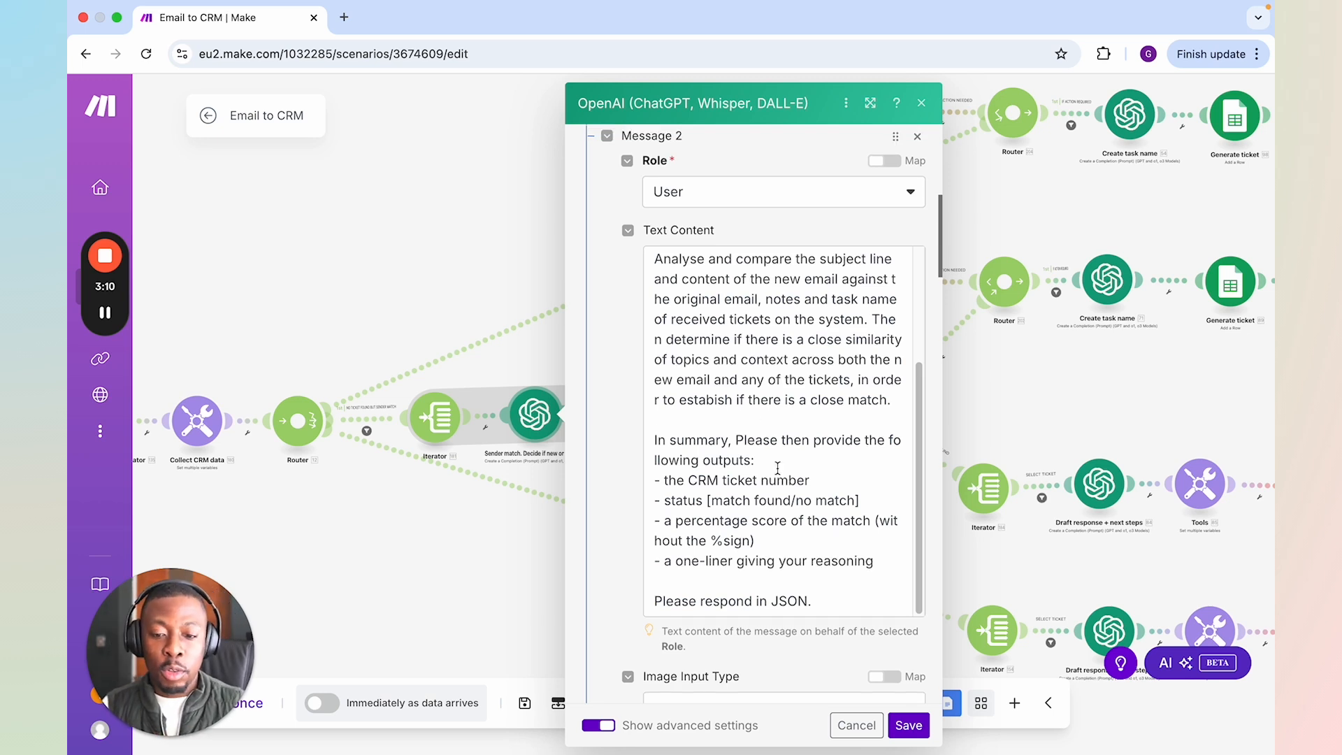
Examine the Message 3 JSON in the Sender match module, with its mapped email and CRM ticket fields
{"action": "scroll", "coordinate": [778, 467], "scroll_direction": "down", "scroll_amount": 5}
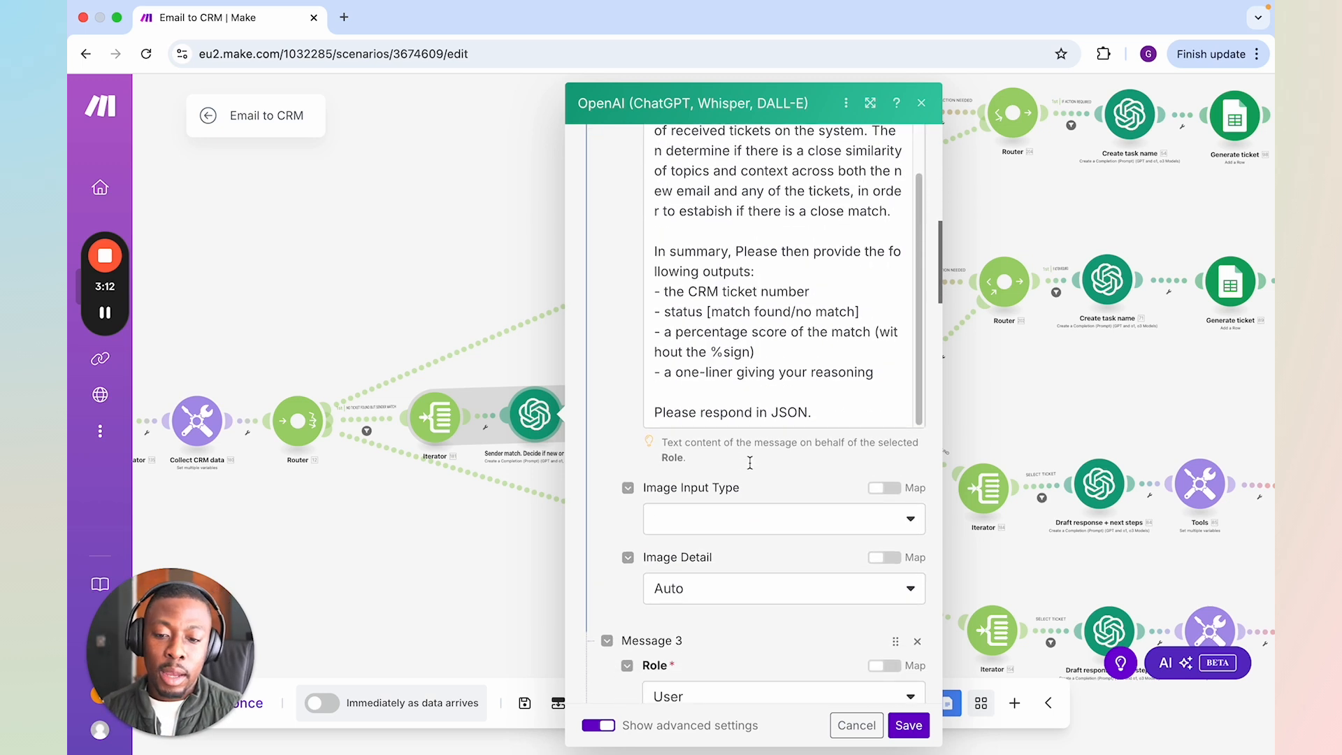
{"action": "scroll", "coordinate": [749, 463], "scroll_direction": "down", "scroll_amount": 3}
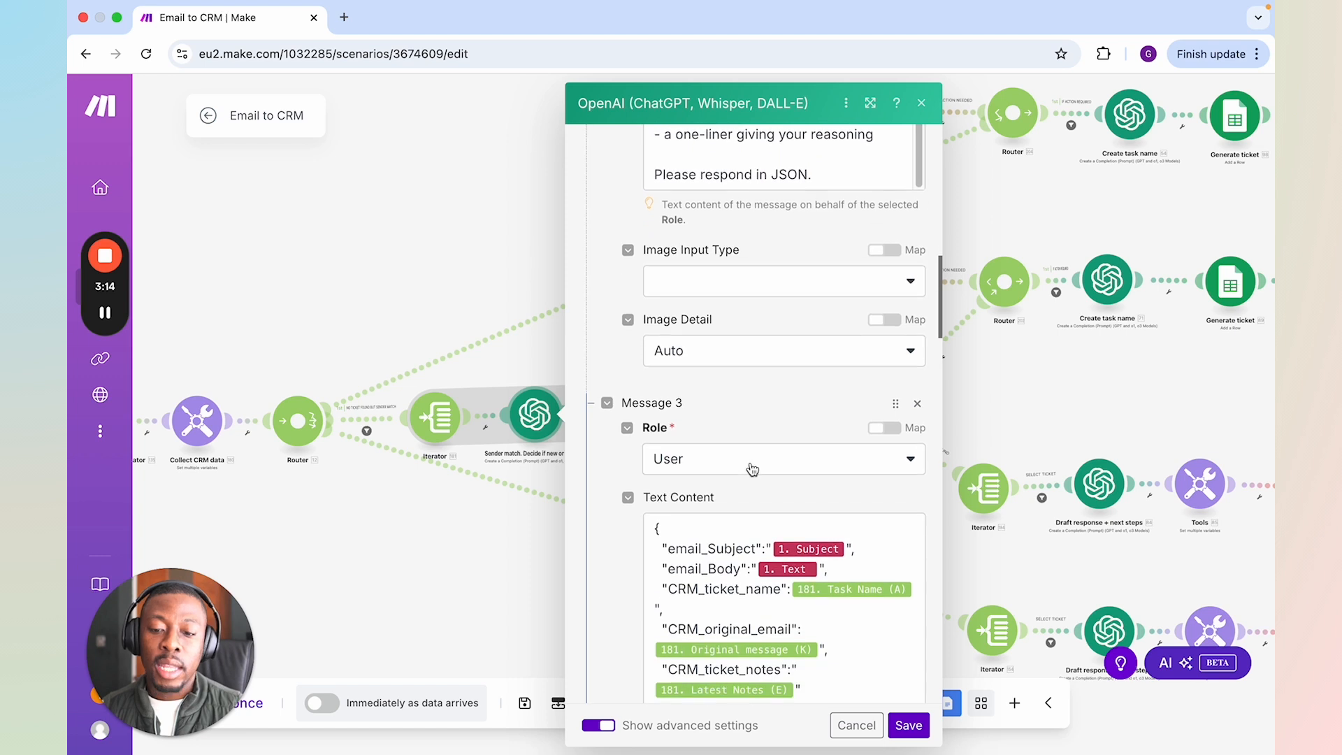
{"action": "scroll", "coordinate": [752, 463], "scroll_direction": "down", "scroll_amount": 1}
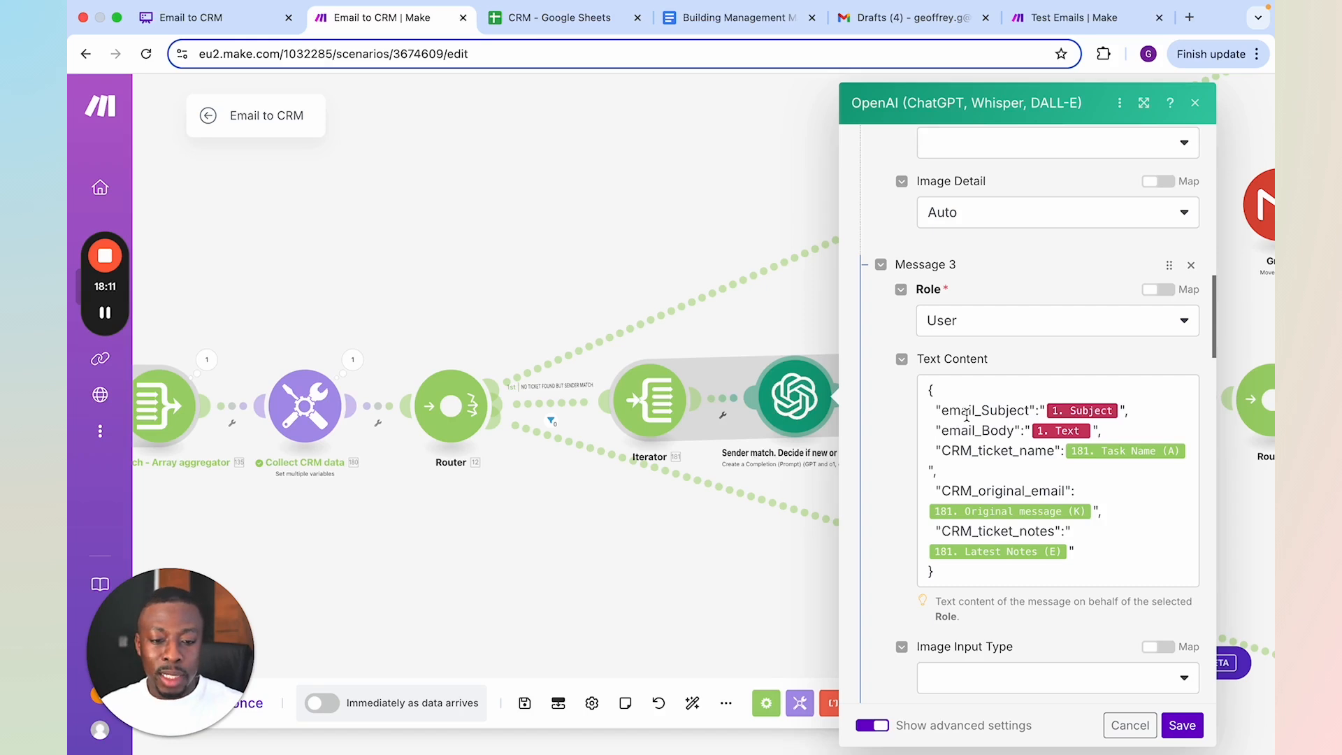
Compare the CRM ticket fields mapped in Message 3 with the column headers of the CRM sheet in Google Sheets
{"action": "scroll", "coordinate": [980, 451], "scroll_direction": "down", "scroll_amount": 1}
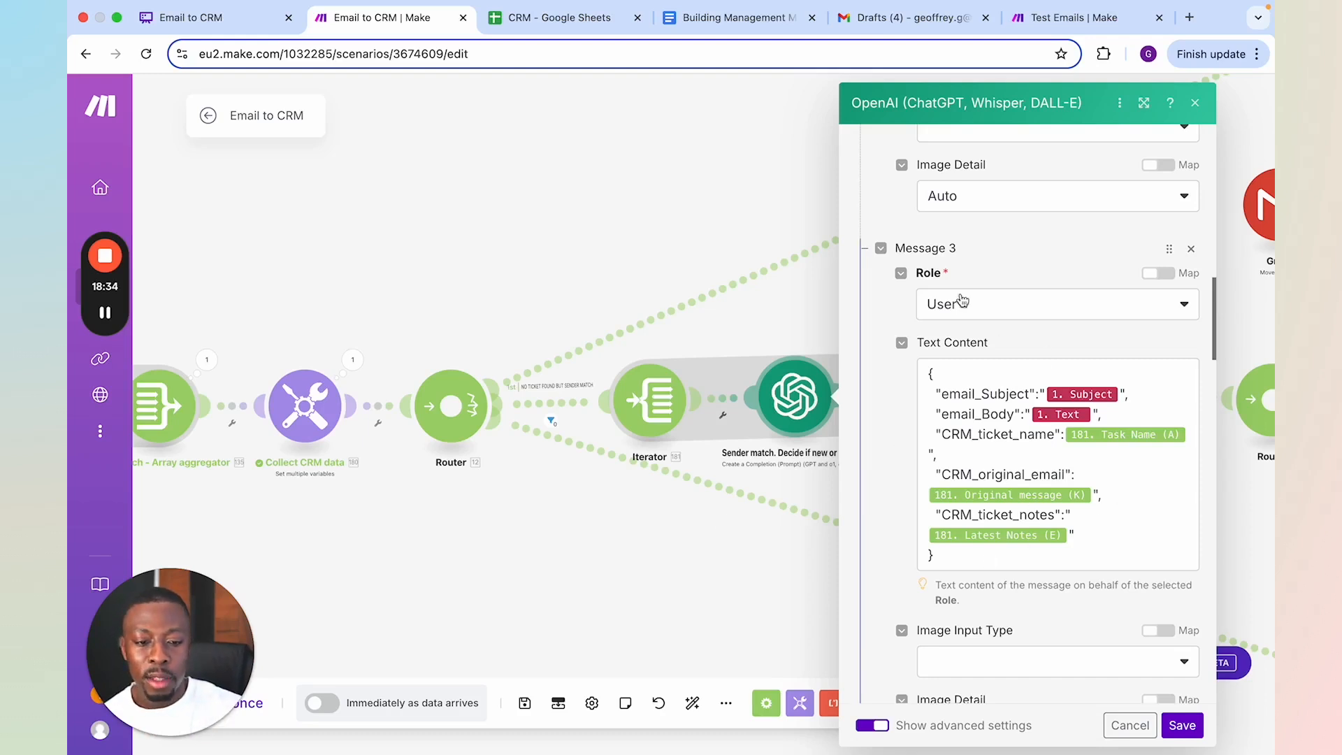
{"action": "left_click", "coordinate": [569, 18]}
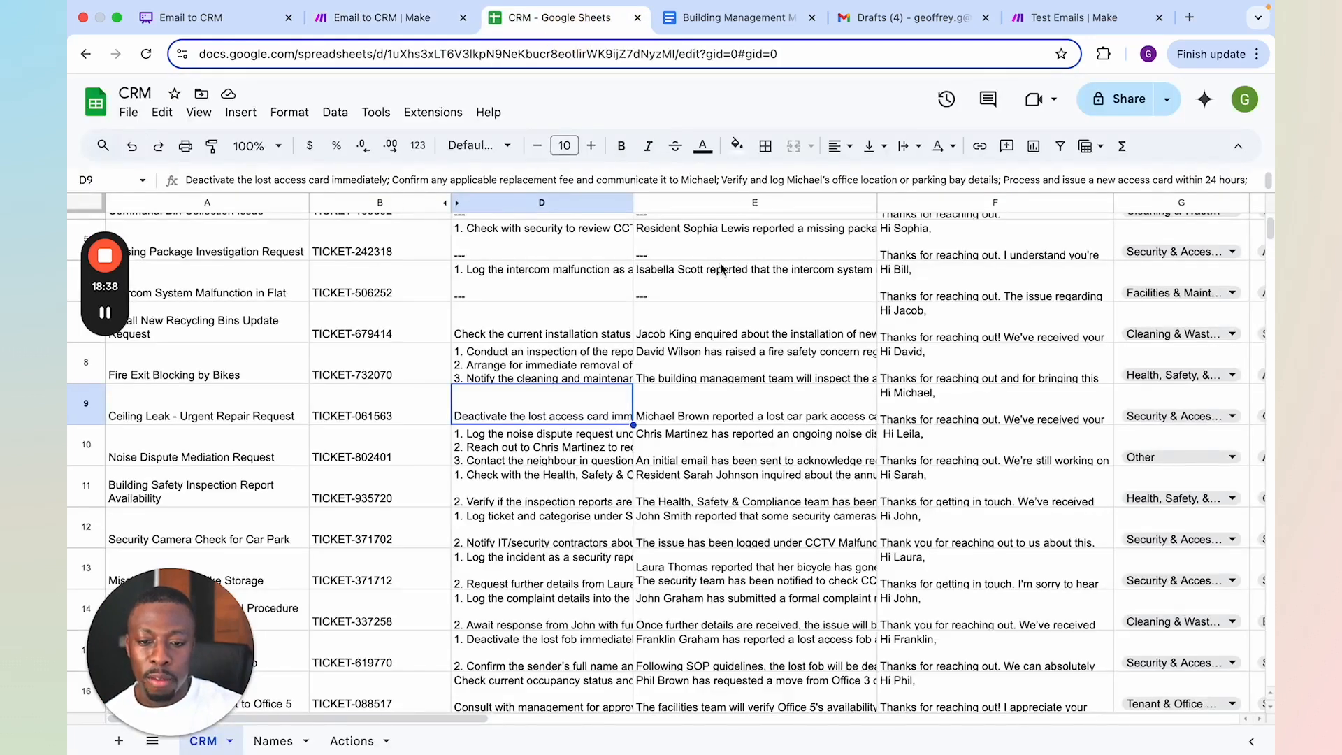
{"action": "scroll", "coordinate": [652, 290], "scroll_direction": "up", "scroll_amount": 3}
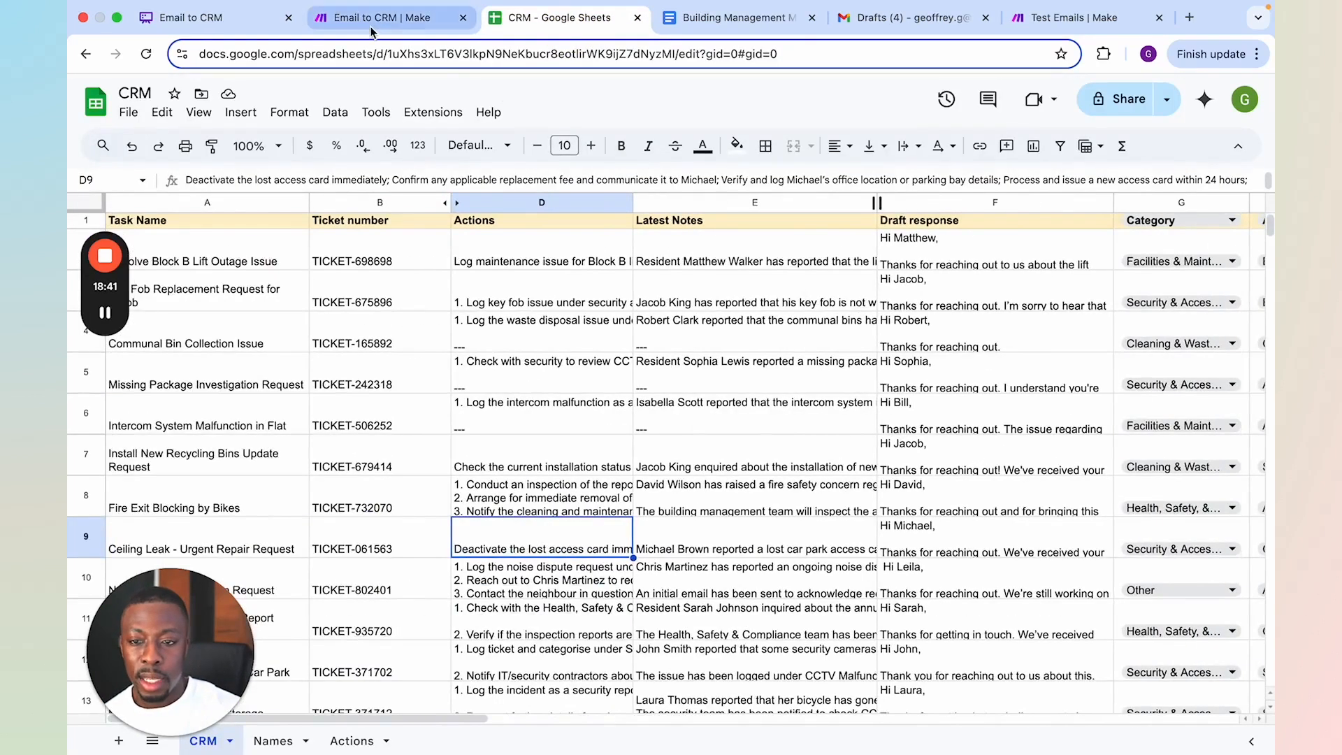
Switch back to Make, examine the Message 4 JSON and response format settings of the Sender match module, and close it
{"action": "left_click", "coordinate": [381, 17]}
{"action": "scroll", "coordinate": [962, 533], "scroll_direction": "down", "scroll_amount": 9}
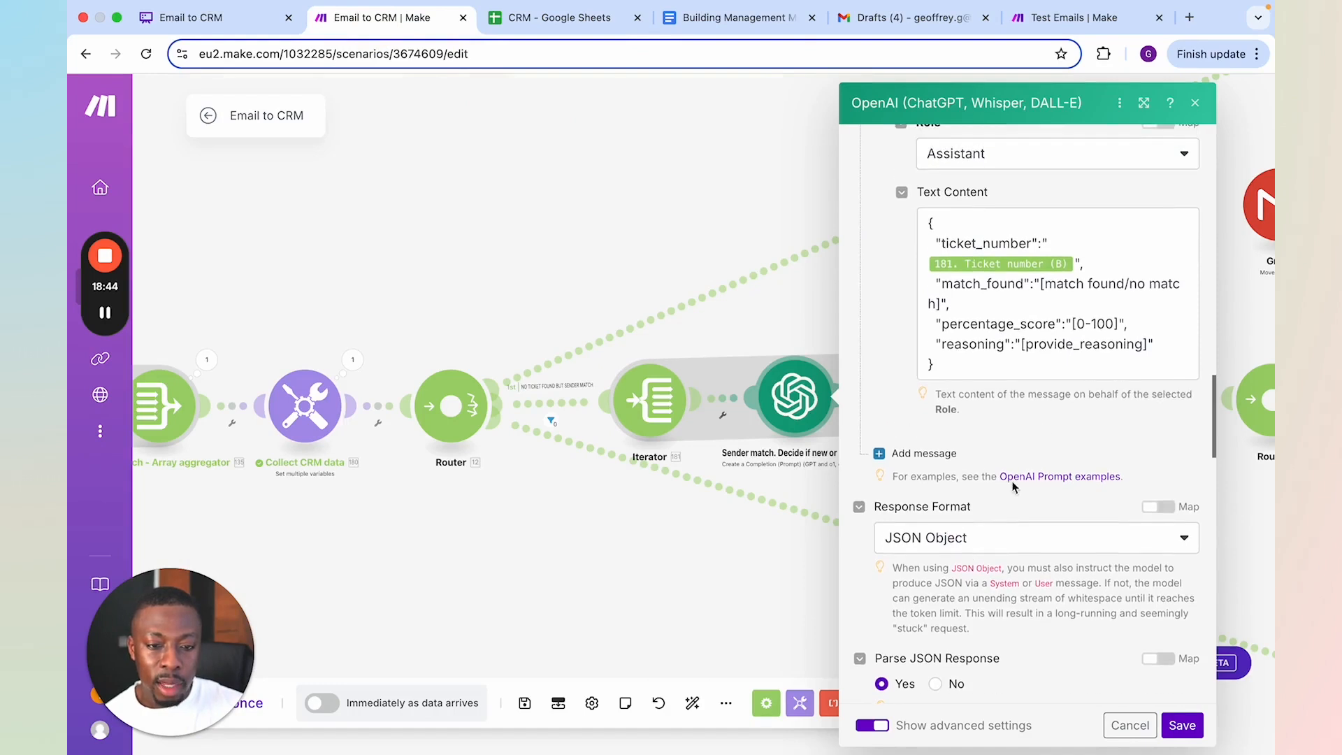
{"action": "scroll", "coordinate": [1048, 389], "scroll_direction": "up", "scroll_amount": 1}
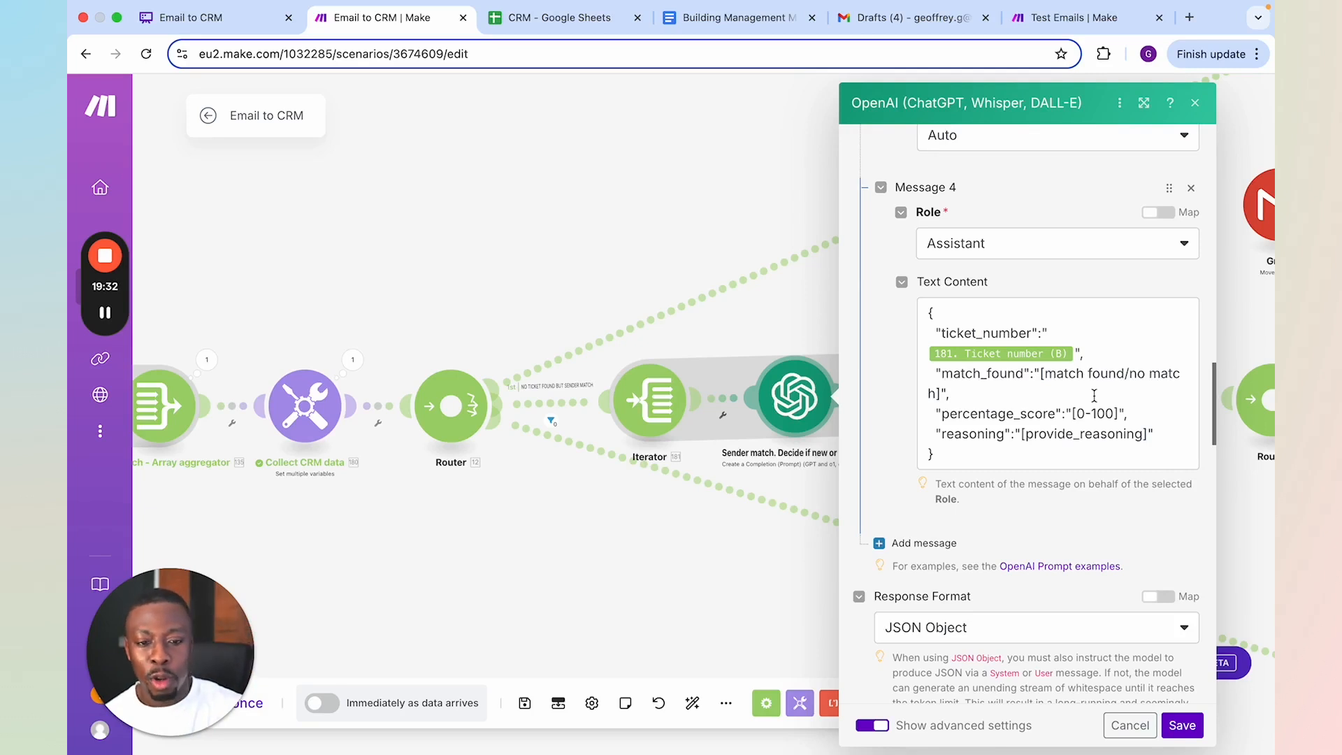
{"action": "scroll", "coordinate": [1116, 459], "scroll_direction": "down", "scroll_amount": 1}
{"action": "scroll", "coordinate": [1115, 460], "scroll_direction": "down", "scroll_amount": 4}
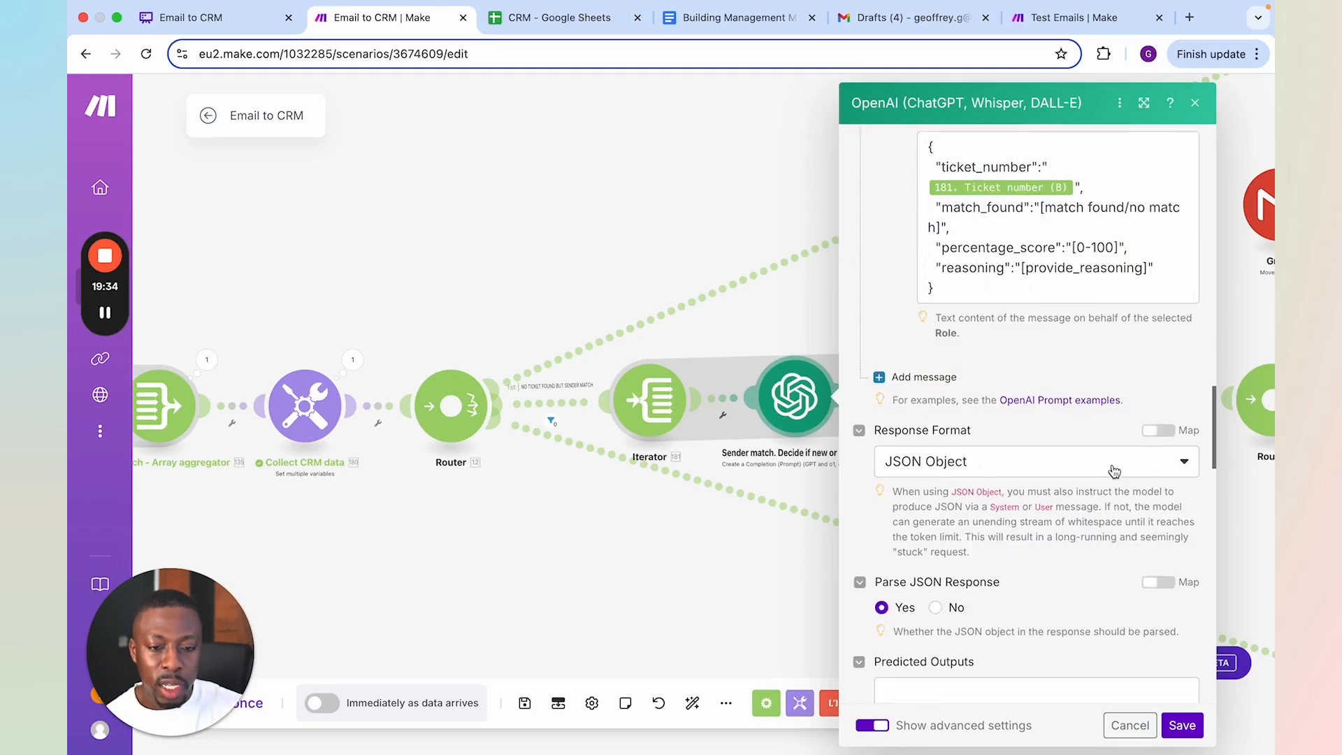
{"action": "scroll", "coordinate": [1110, 471], "scroll_direction": "up", "scroll_amount": 12}
{"action": "left_click", "coordinate": [717, 568]}
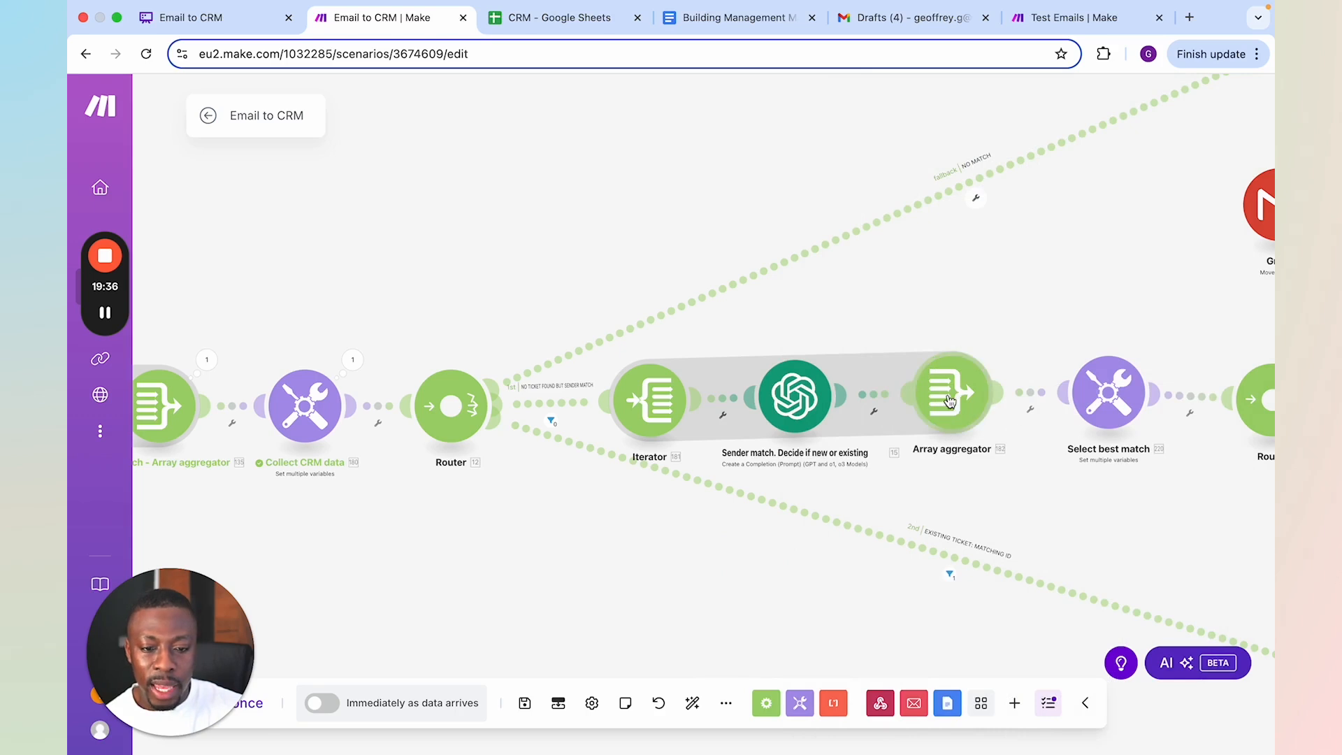
Open the Select best match module, examine the sort formula of its Best match variable, and close it
{"action": "left_click_drag", "start_coordinate": [1060, 491], "coordinate": [857, 513]}
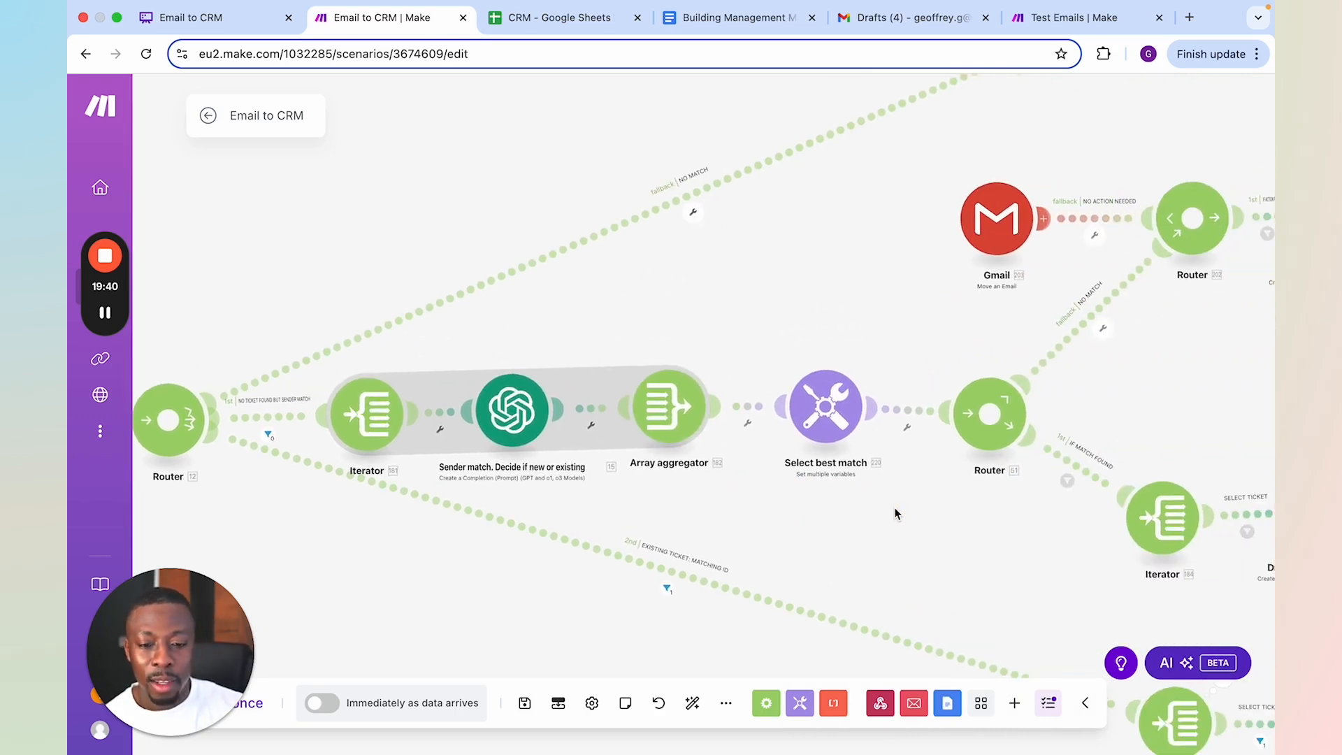
{"action": "left_click", "coordinate": [830, 428]}
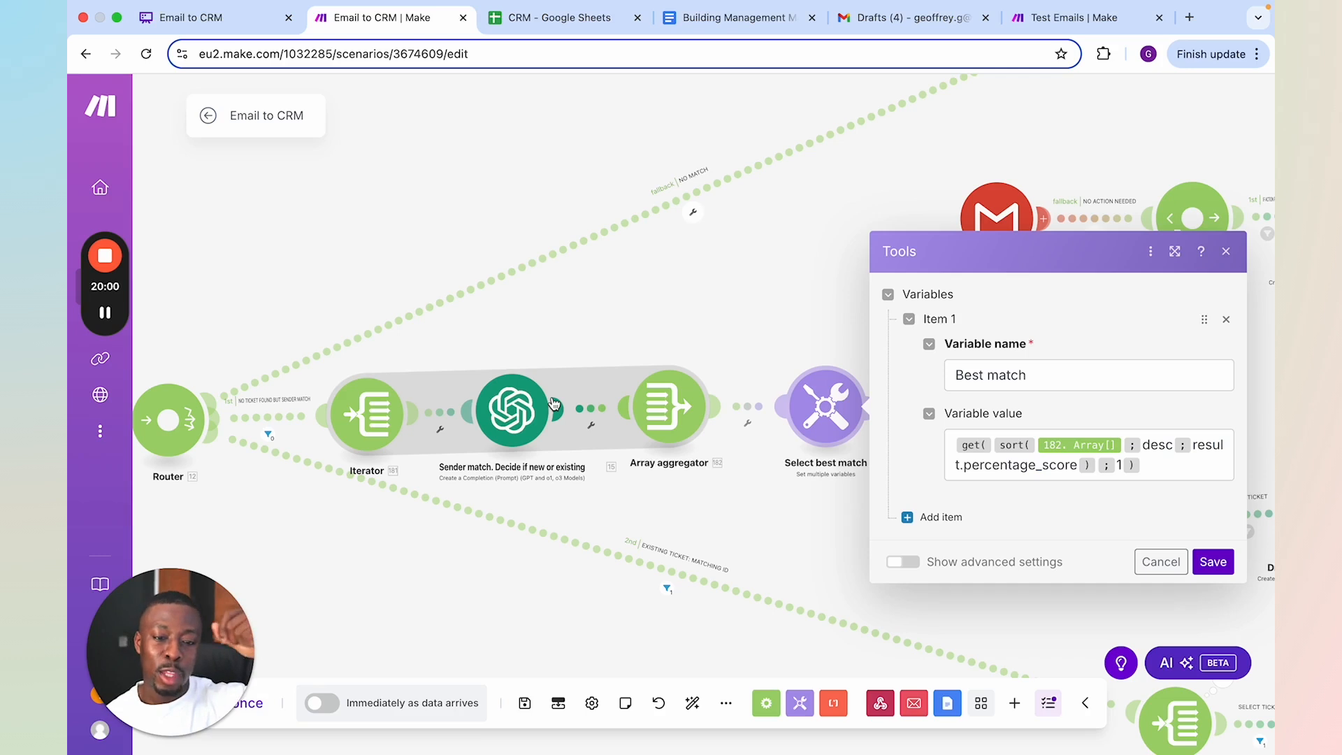
{"action": "left_click", "coordinate": [818, 344]}
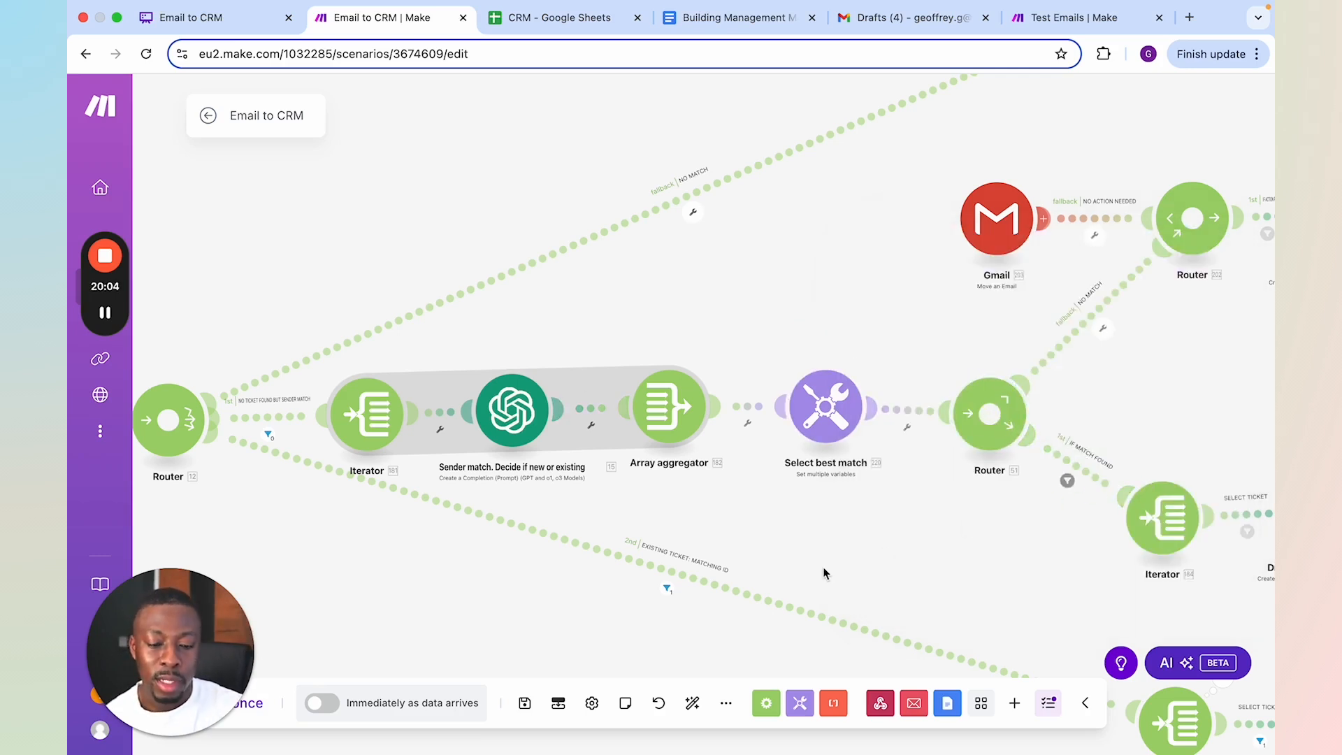
Review the NO MATCH and IF MATCH FOUND branches leaving the router behind the Select best match module
{"action": "scroll", "coordinate": [778, 552], "scroll_direction": "right", "scroll_amount": 3}
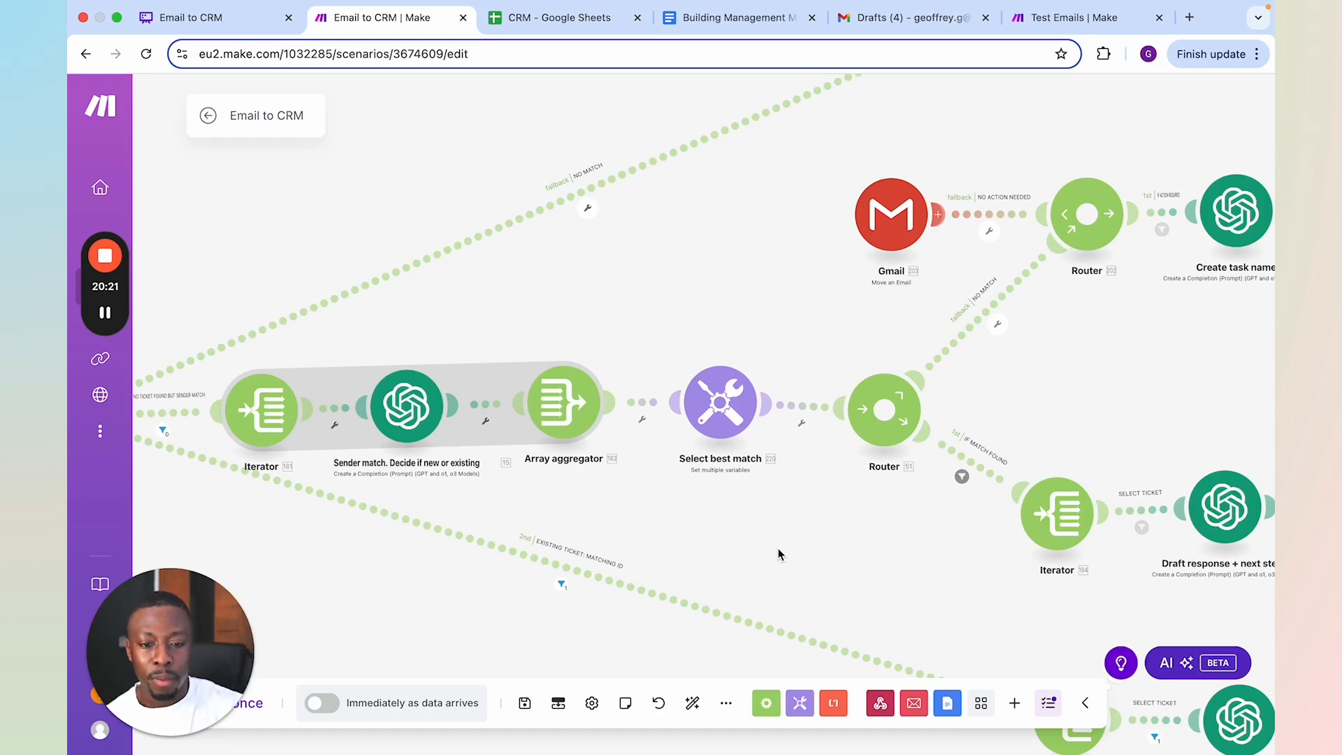
{"action": "left_click_drag", "start_coordinate": [940, 540], "coordinate": [862, 564]}
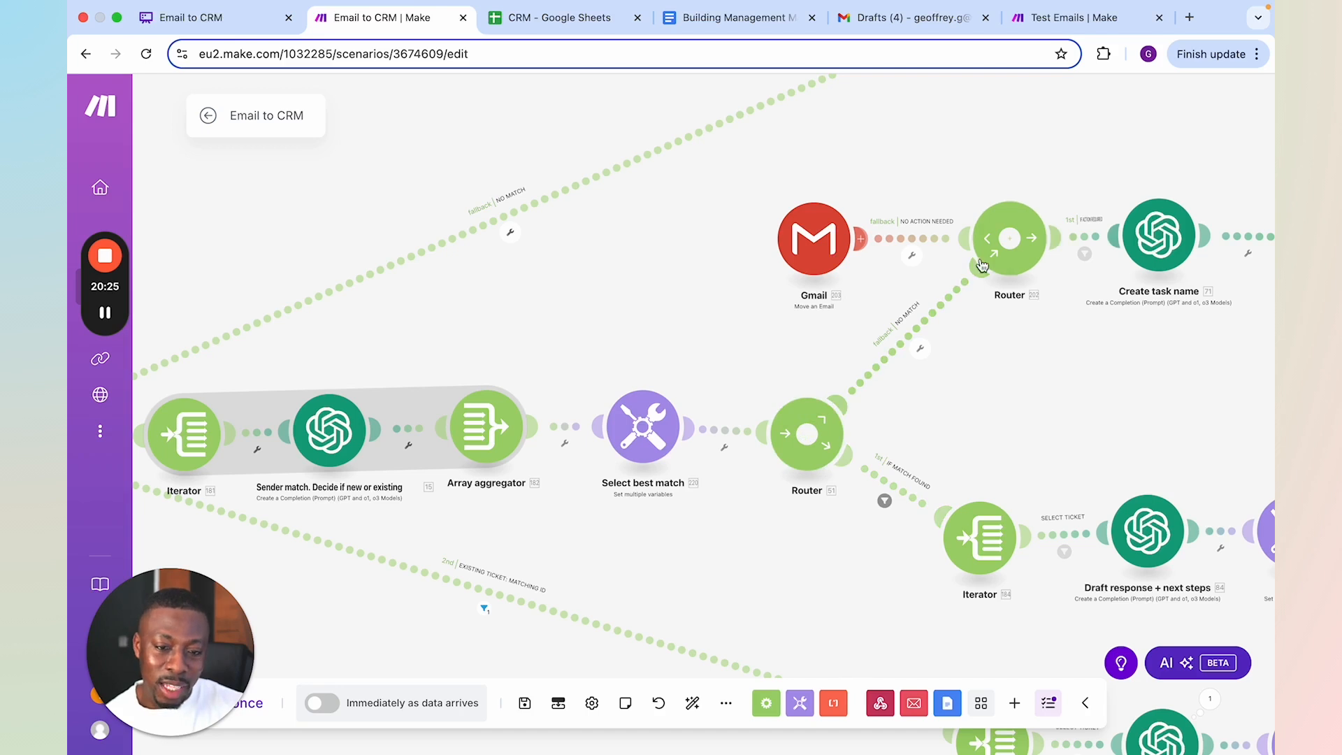
{"action": "scroll", "coordinate": [1064, 350], "scroll_direction": "down", "scroll_amount": 1}
{"action": "left_click_drag", "start_coordinate": [1063, 350], "coordinate": [811, 396]}
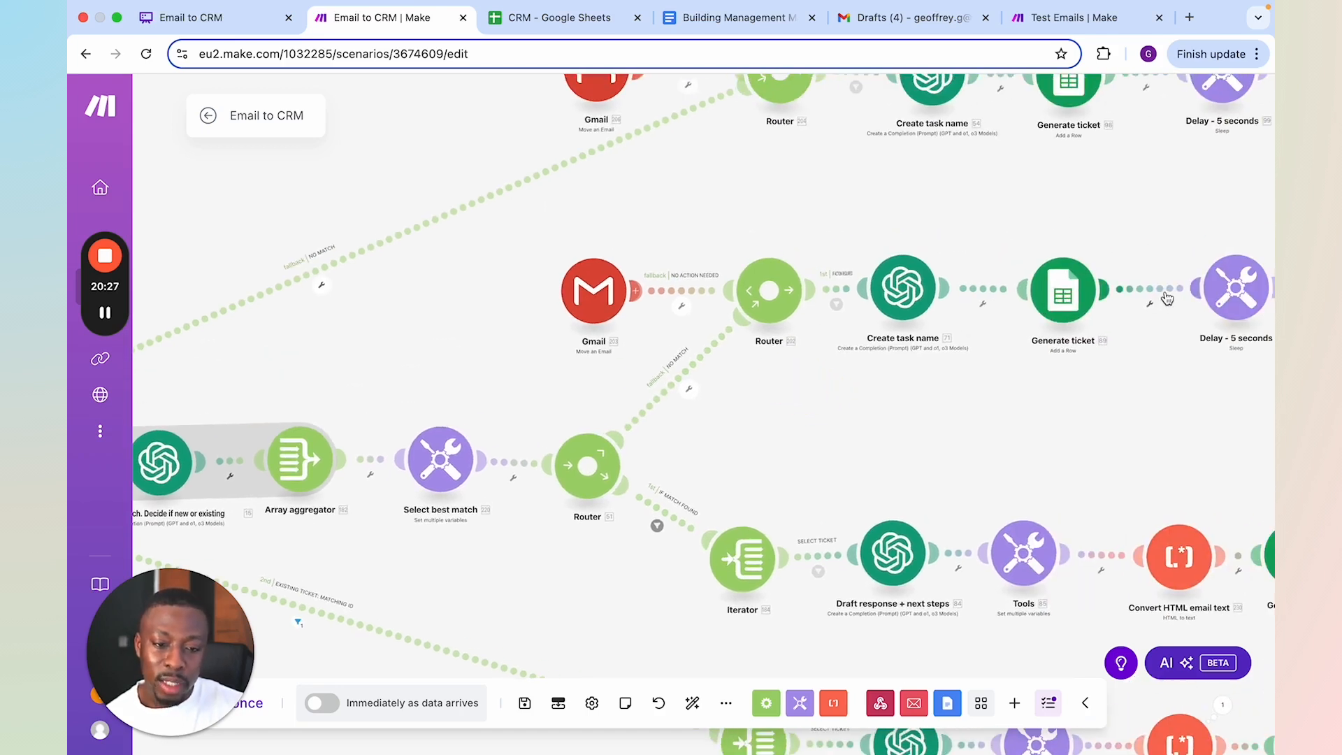
{"action": "scroll", "coordinate": [783, 420], "scroll_direction": "up", "scroll_amount": 1}
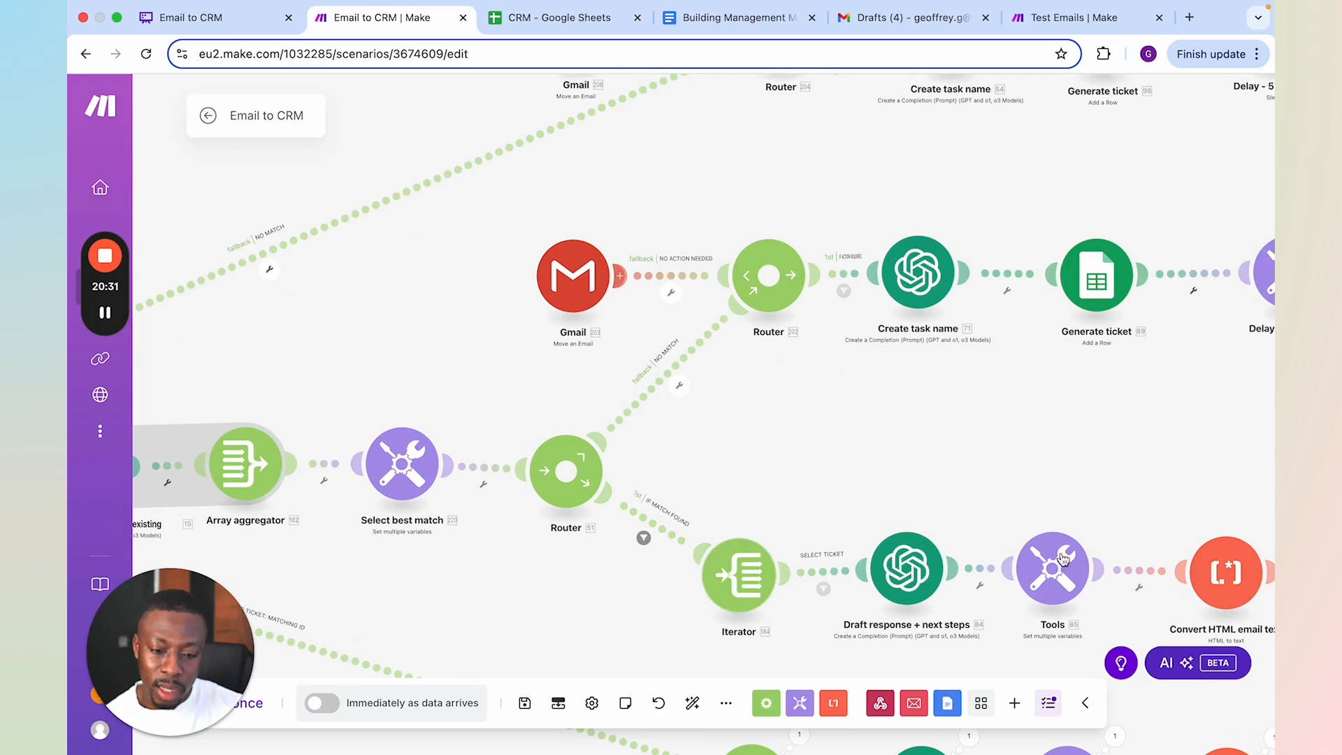
{"action": "left_click_drag", "start_coordinate": [842, 507], "coordinate": [754, 451]}
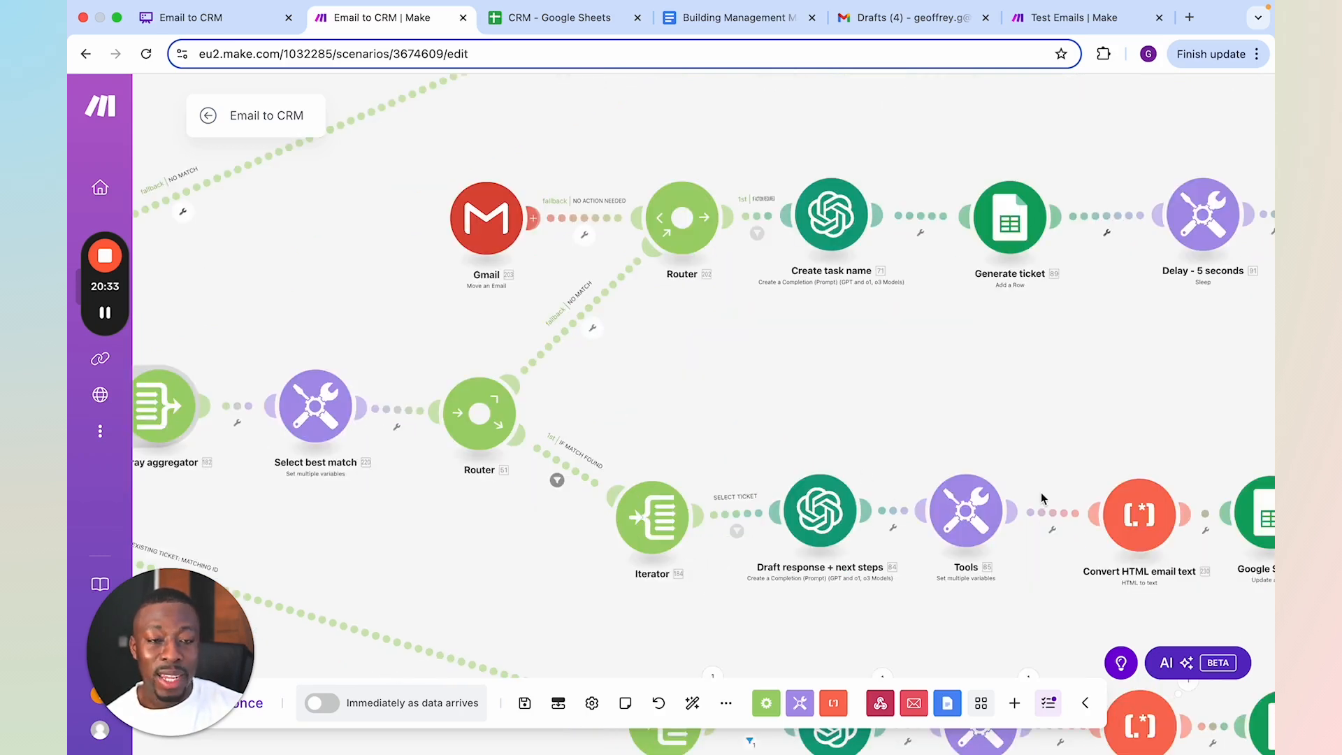
Compare the parallel new-ticket and existing-ticket paths across the whole scenario, through to their final modules
{"action": "scroll", "coordinate": [1026, 484], "scroll_direction": "down", "scroll_amount": 3}
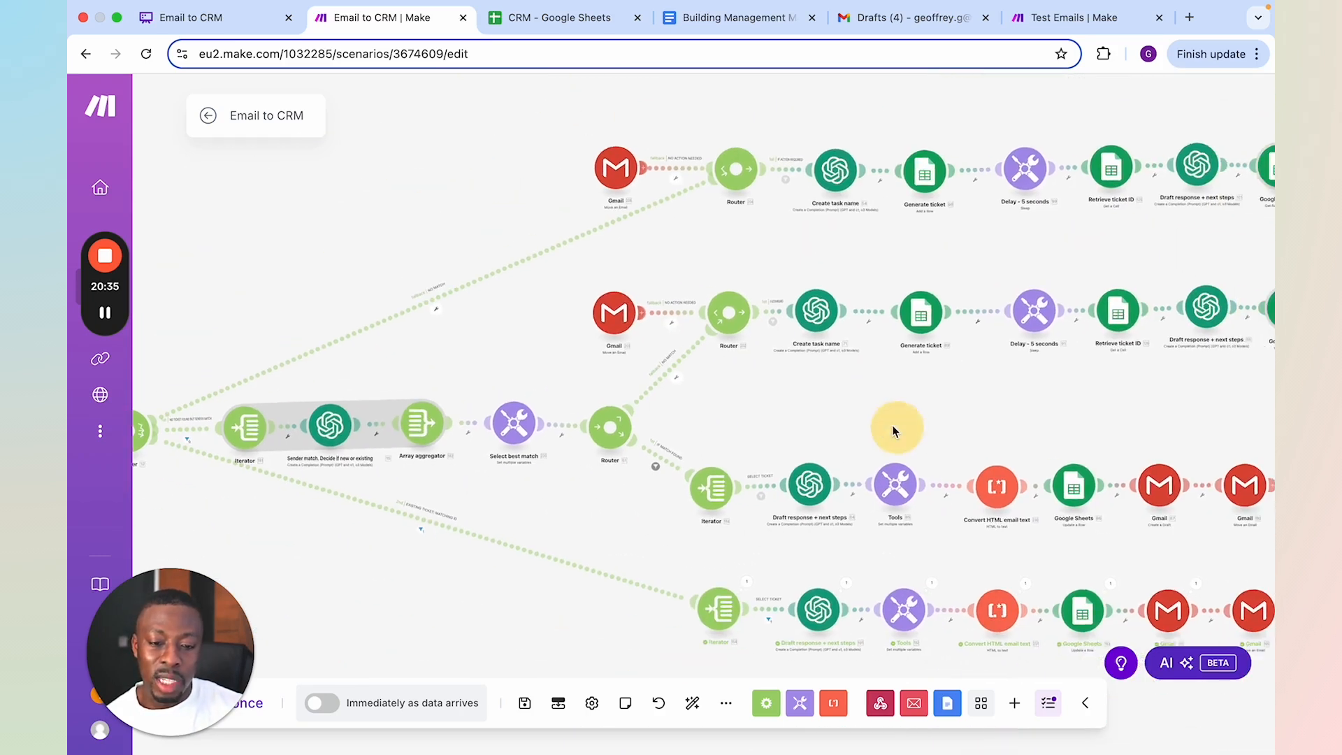
{"action": "left_click_drag", "start_coordinate": [895, 430], "coordinate": [883, 421]}
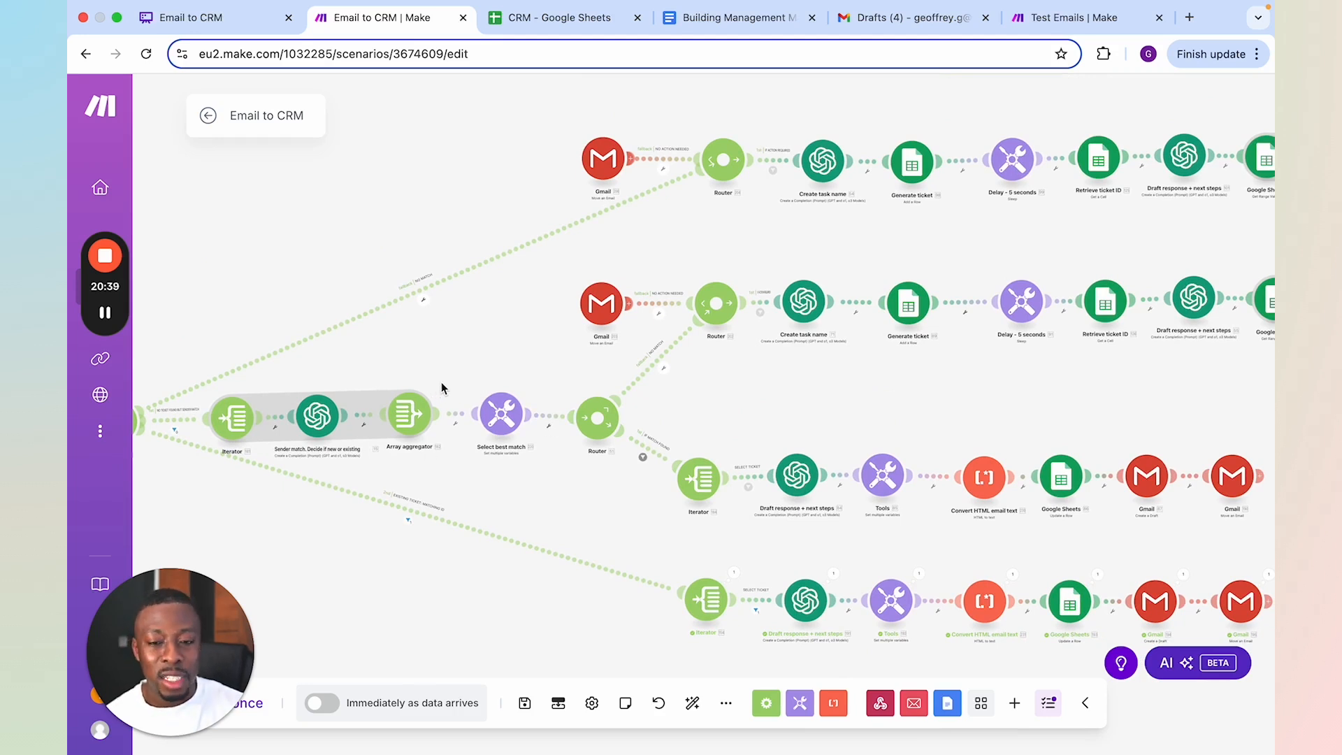
{"action": "scroll", "coordinate": [1034, 371], "scroll_direction": "down", "scroll_amount": 2}
{"action": "left_click_drag", "start_coordinate": [967, 392], "coordinate": [827, 392]}
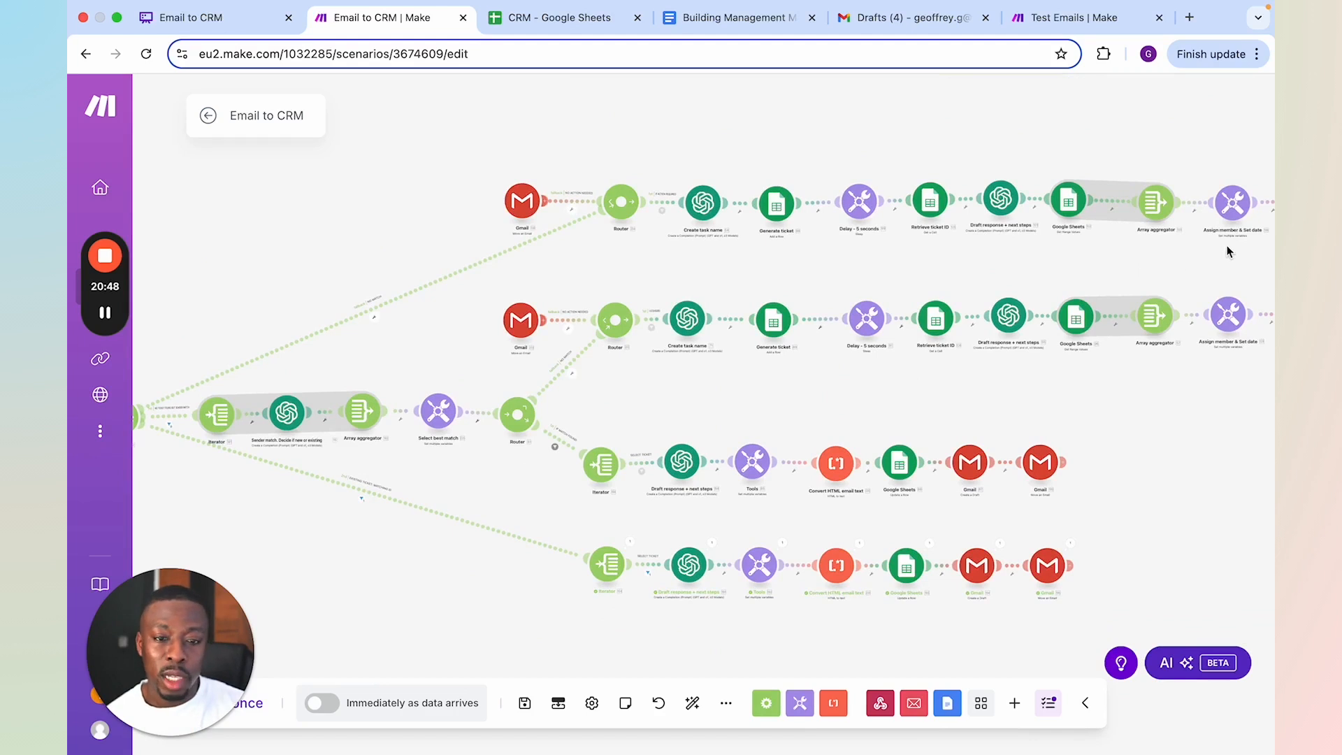
Examine the ticket number condition of the SELECT TICKET filter on the IF MATCH FOUND path, and close the filter
{"action": "scroll", "coordinate": [972, 517], "scroll_direction": "up", "scroll_amount": 2}
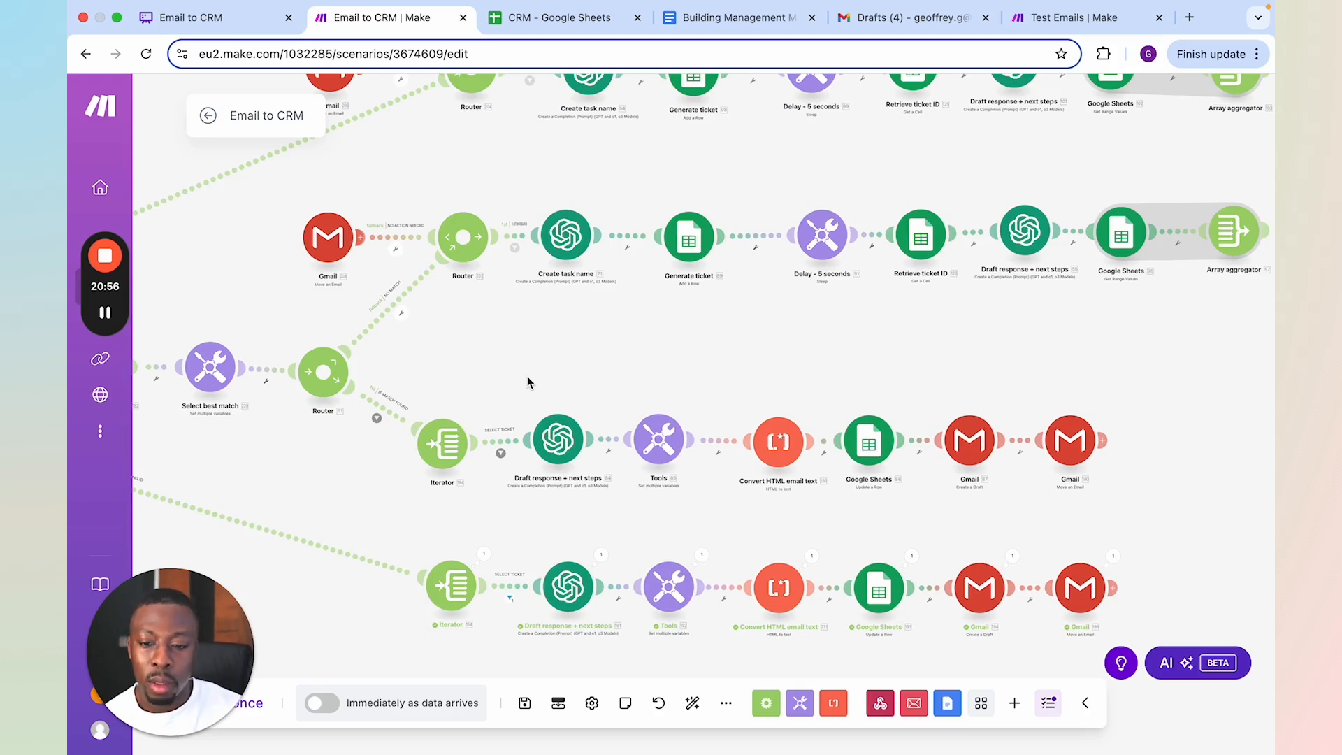
{"action": "scroll", "coordinate": [528, 377], "scroll_direction": "up", "scroll_amount": 4}
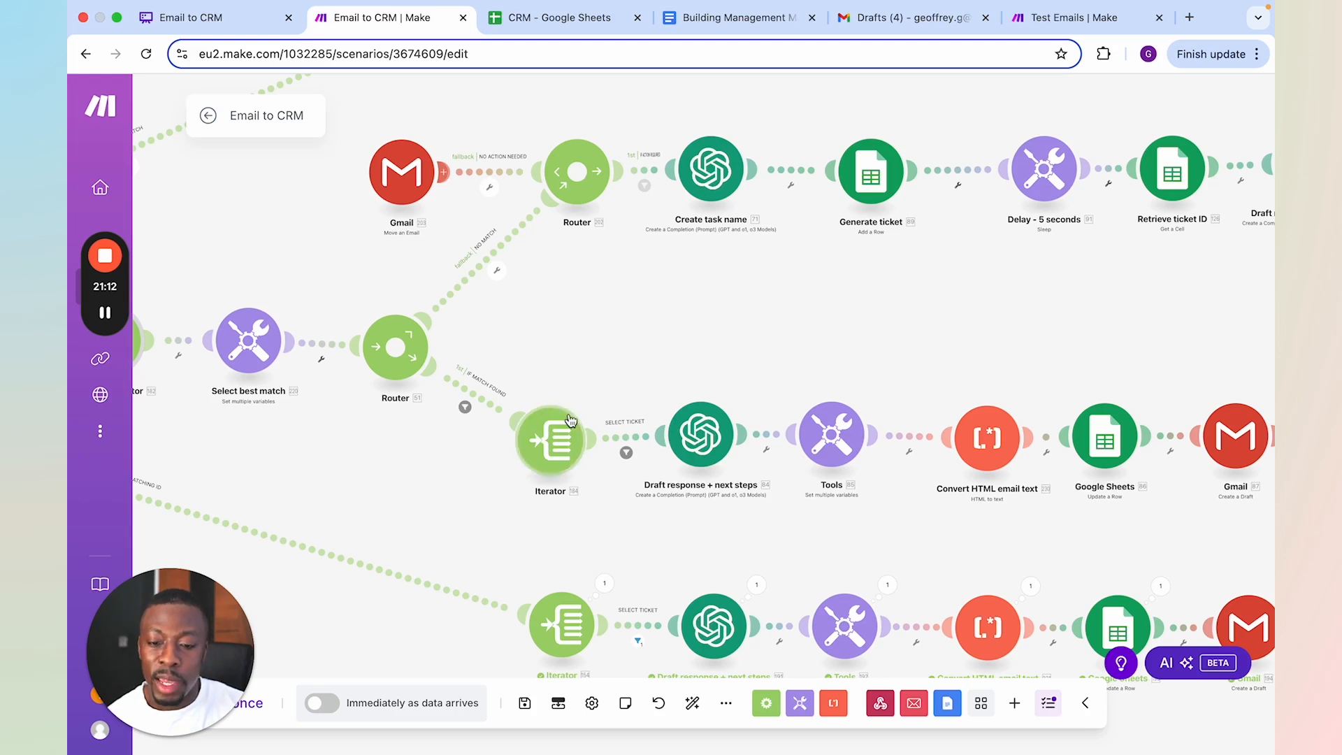
{"action": "scroll", "coordinate": [570, 426], "scroll_direction": "up", "scroll_amount": 2}
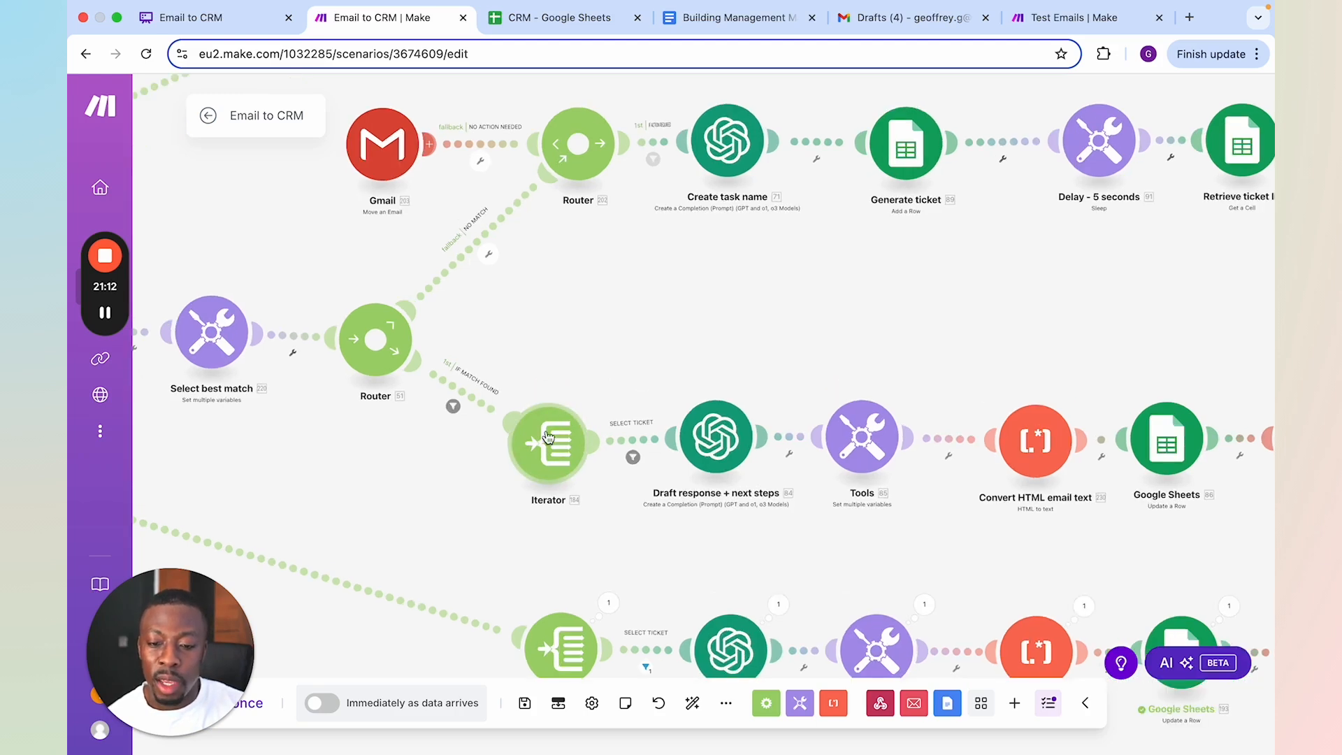
{"action": "left_click", "coordinate": [641, 445]}
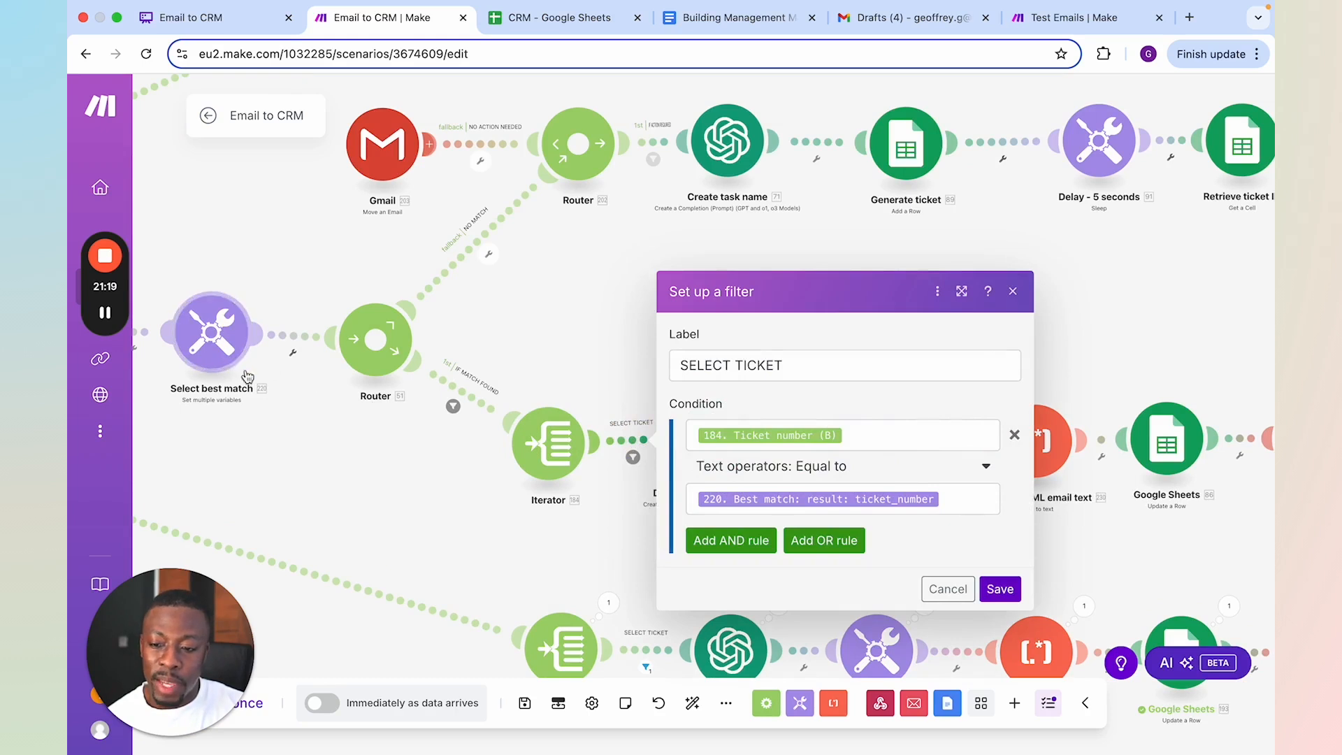
{"action": "left_click", "coordinate": [286, 487]}
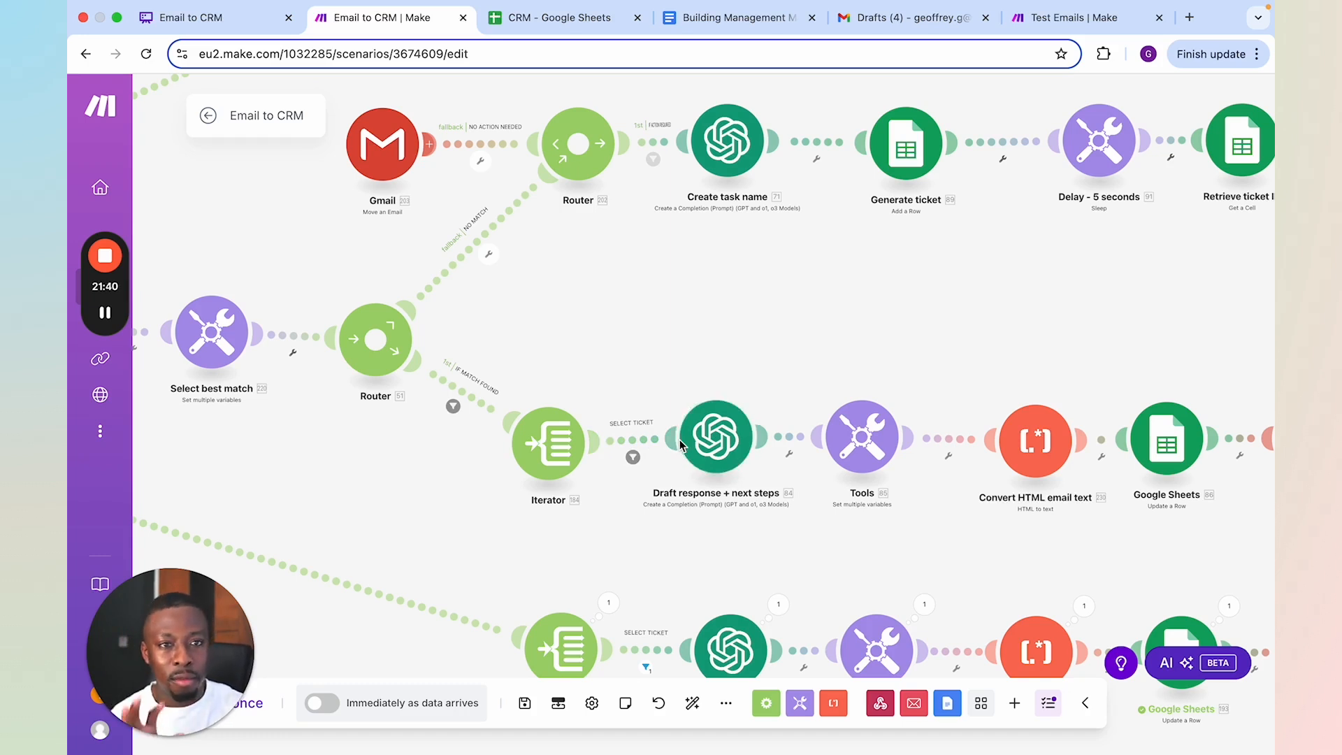
Open the Draft response + next steps module on the IF MATCH FOUND path and look through its model settings and system message
{"action": "left_click", "coordinate": [719, 445]}
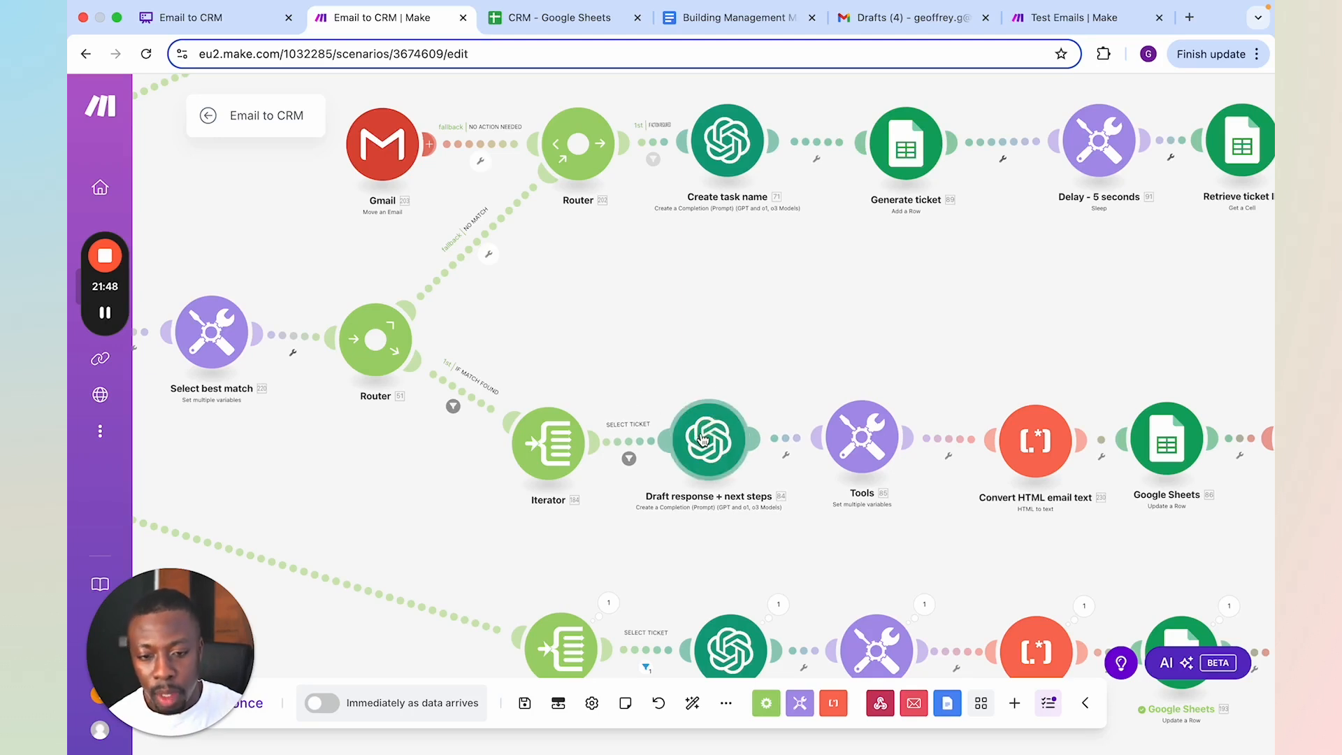
{"action": "left_click", "coordinate": [704, 440]}
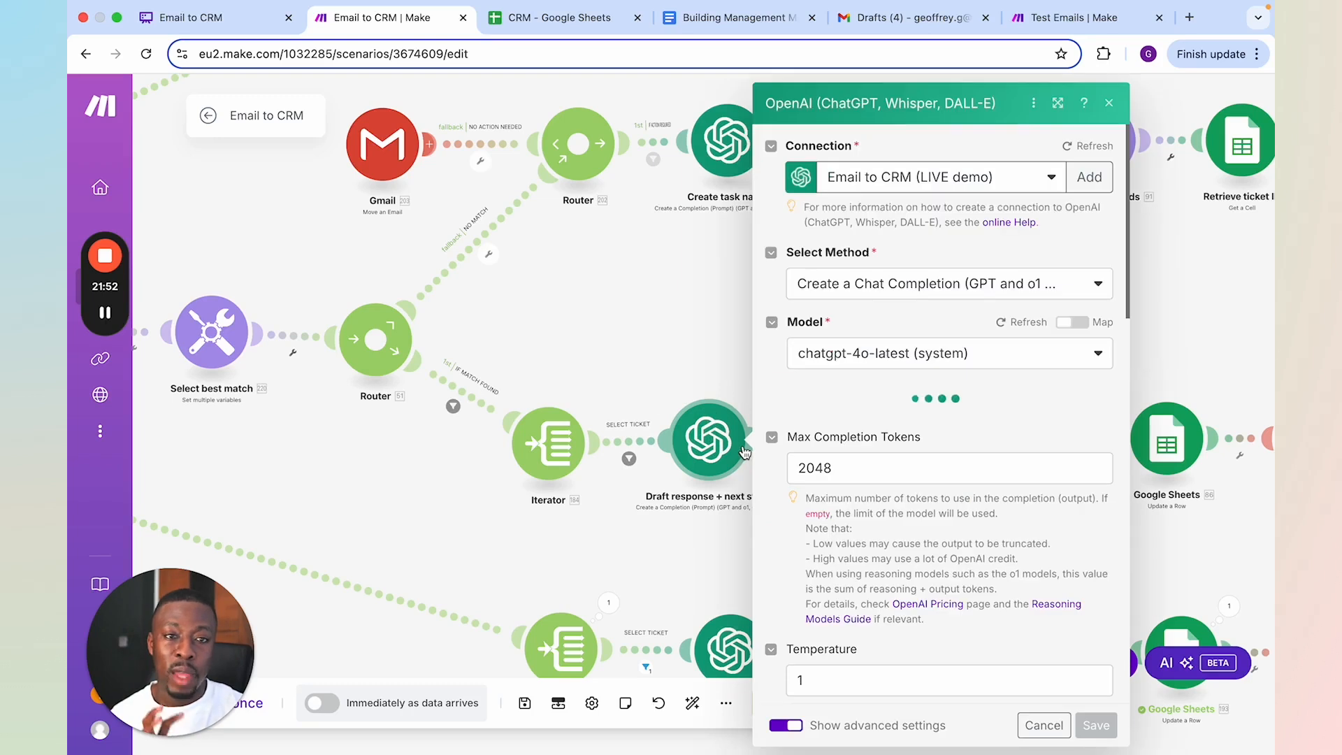
{"action": "scroll", "coordinate": [848, 467], "scroll_direction": "down", "scroll_amount": 1}
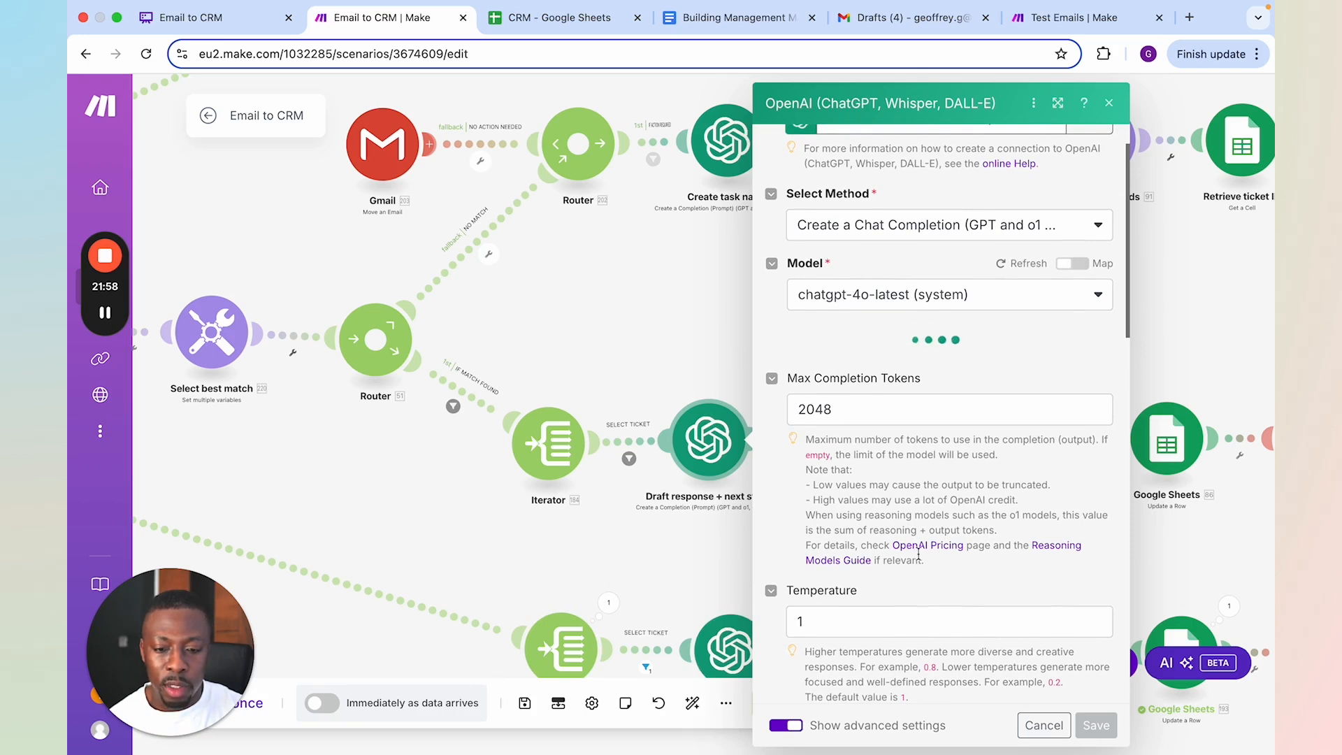
{"action": "scroll", "coordinate": [904, 549], "scroll_direction": "down", "scroll_amount": 5}
{"action": "scroll", "coordinate": [909, 531], "scroll_direction": "up", "scroll_amount": 1}
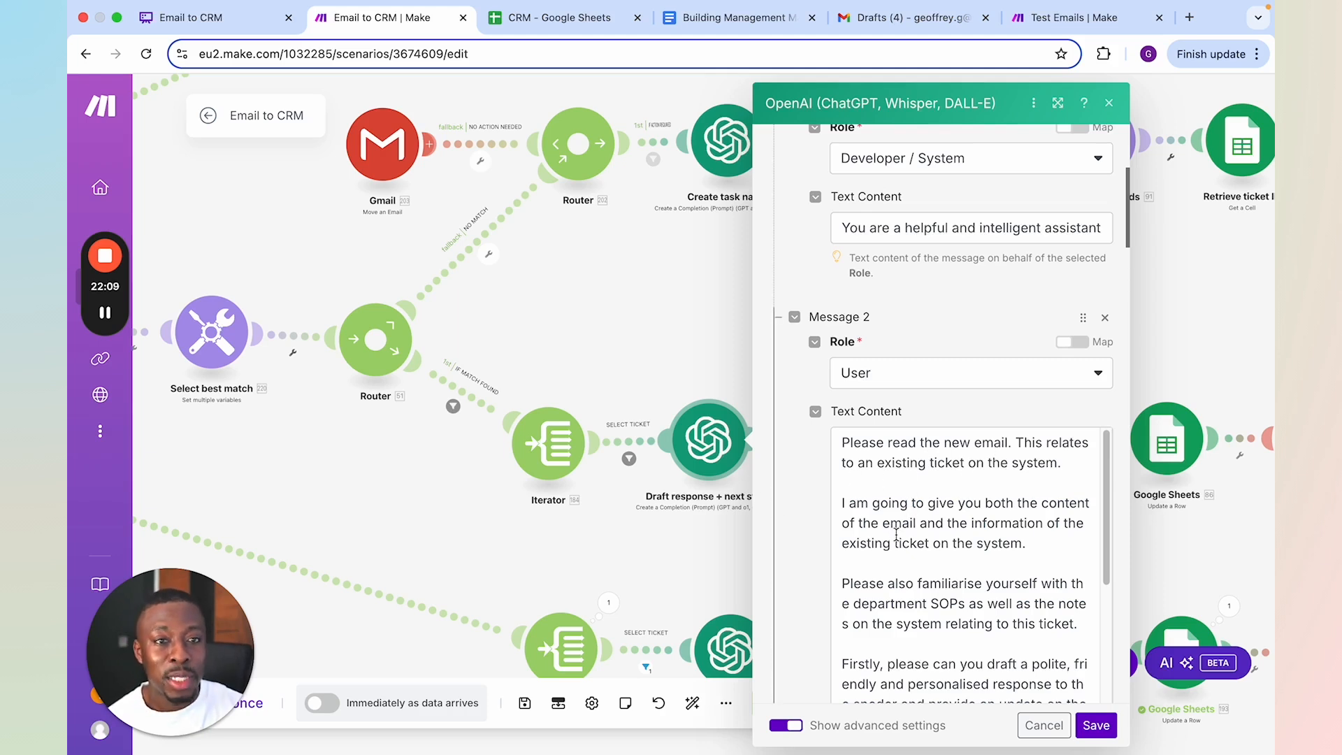
Read the Message 2 prompt of the Draft response + next steps module, covering the reply, internal actions and summary requests
{"action": "scroll", "coordinate": [930, 531], "scroll_direction": "down", "scroll_amount": 1}
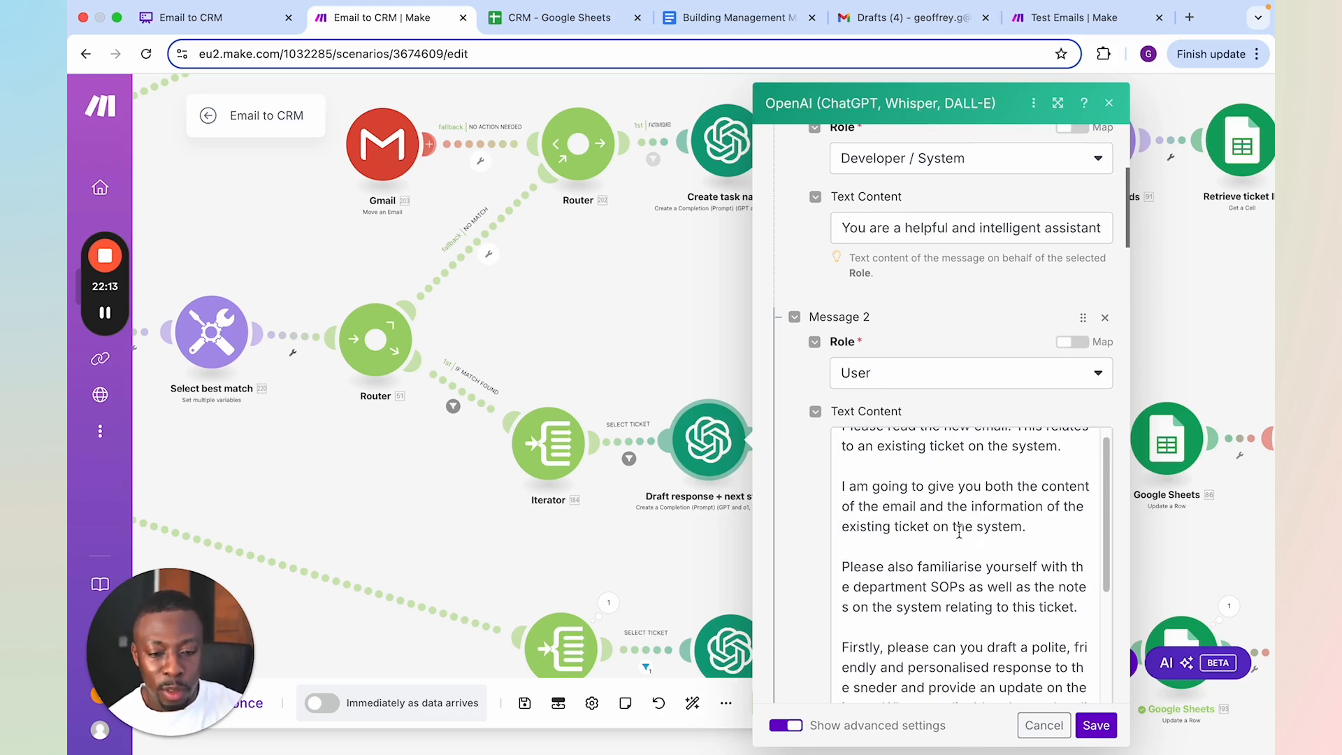
{"action": "scroll", "coordinate": [950, 528], "scroll_direction": "down", "scroll_amount": 3}
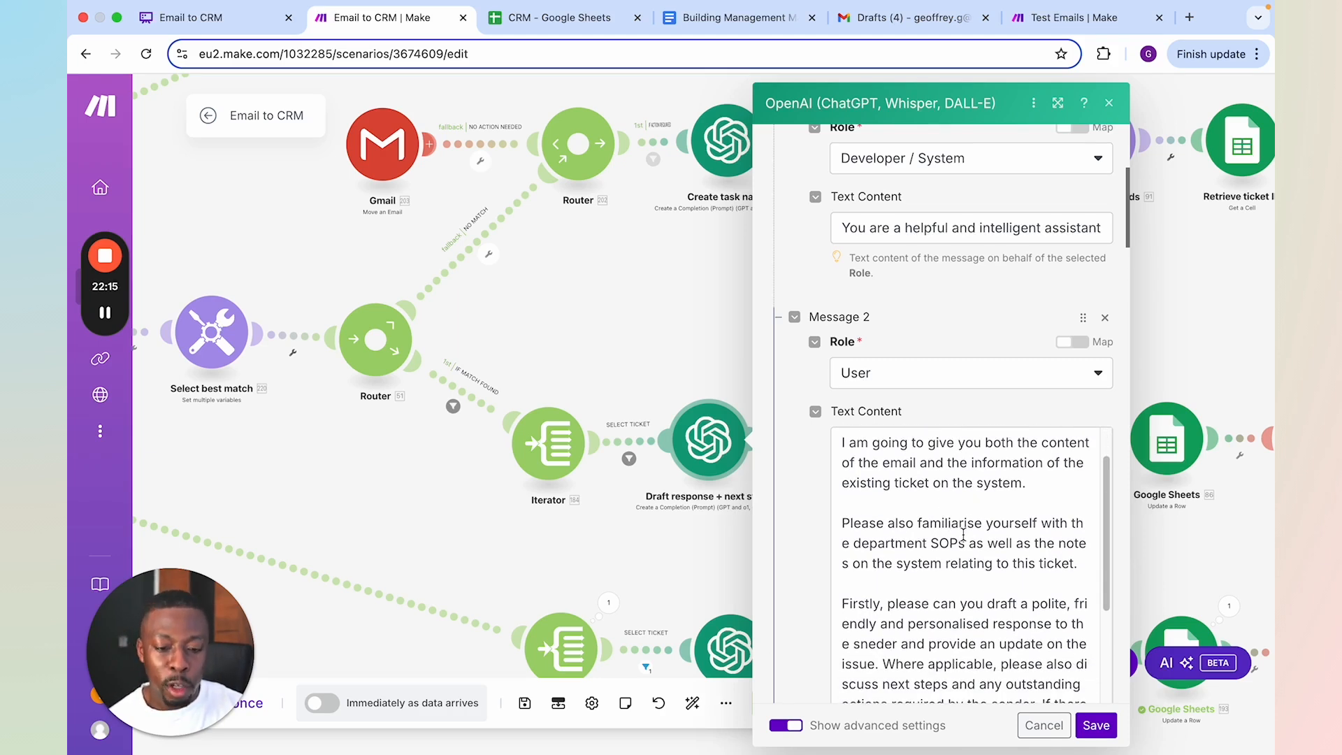
{"action": "scroll", "coordinate": [951, 527], "scroll_direction": "down", "scroll_amount": 6}
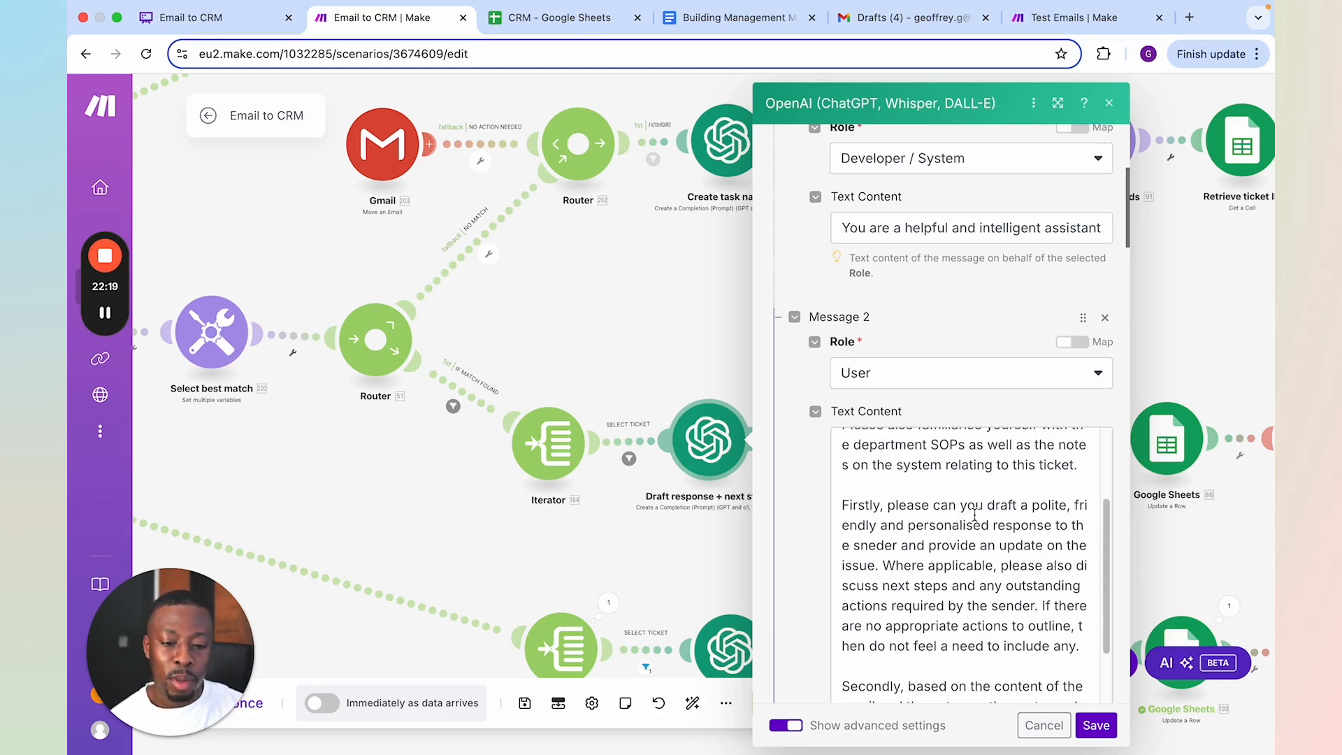
{"action": "scroll", "coordinate": [986, 525], "scroll_direction": "down", "scroll_amount": 4}
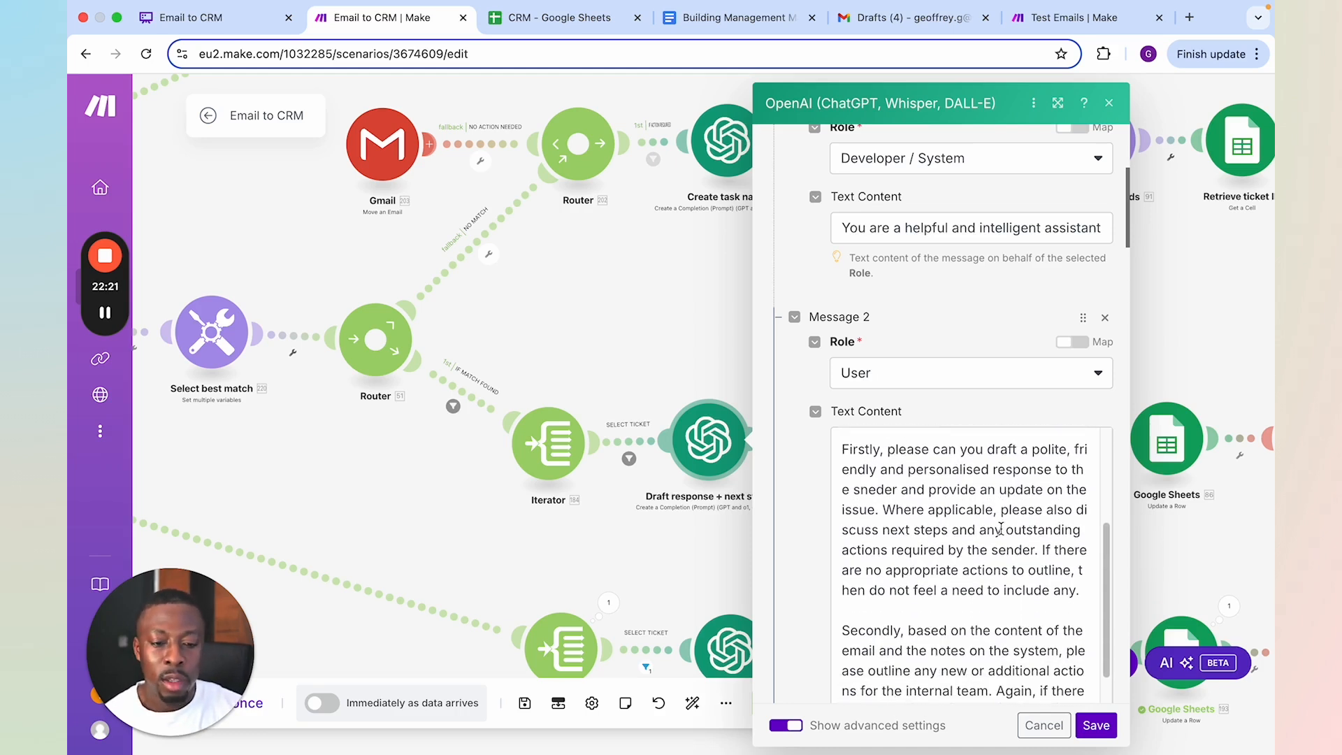
{"action": "scroll", "coordinate": [984, 590], "scroll_direction": "down", "scroll_amount": 2}
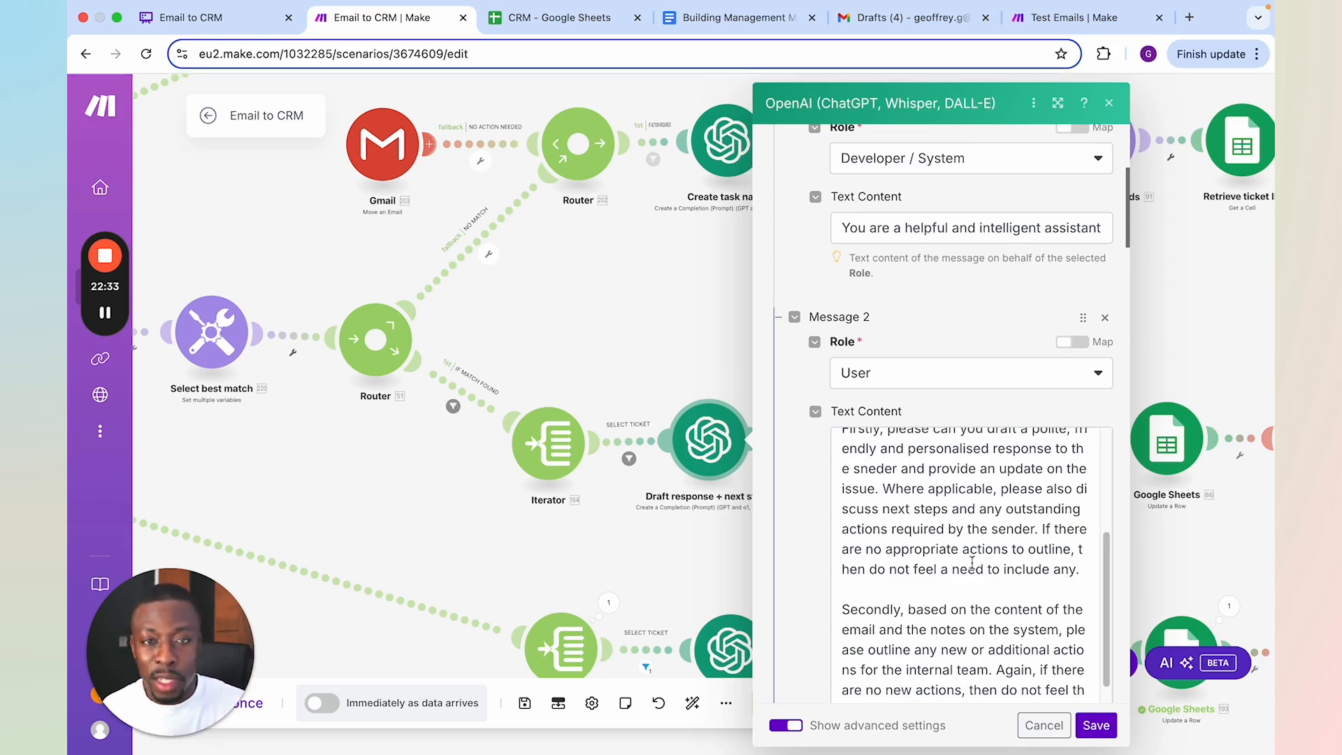
{"action": "scroll", "coordinate": [971, 561], "scroll_direction": "down", "scroll_amount": 3}
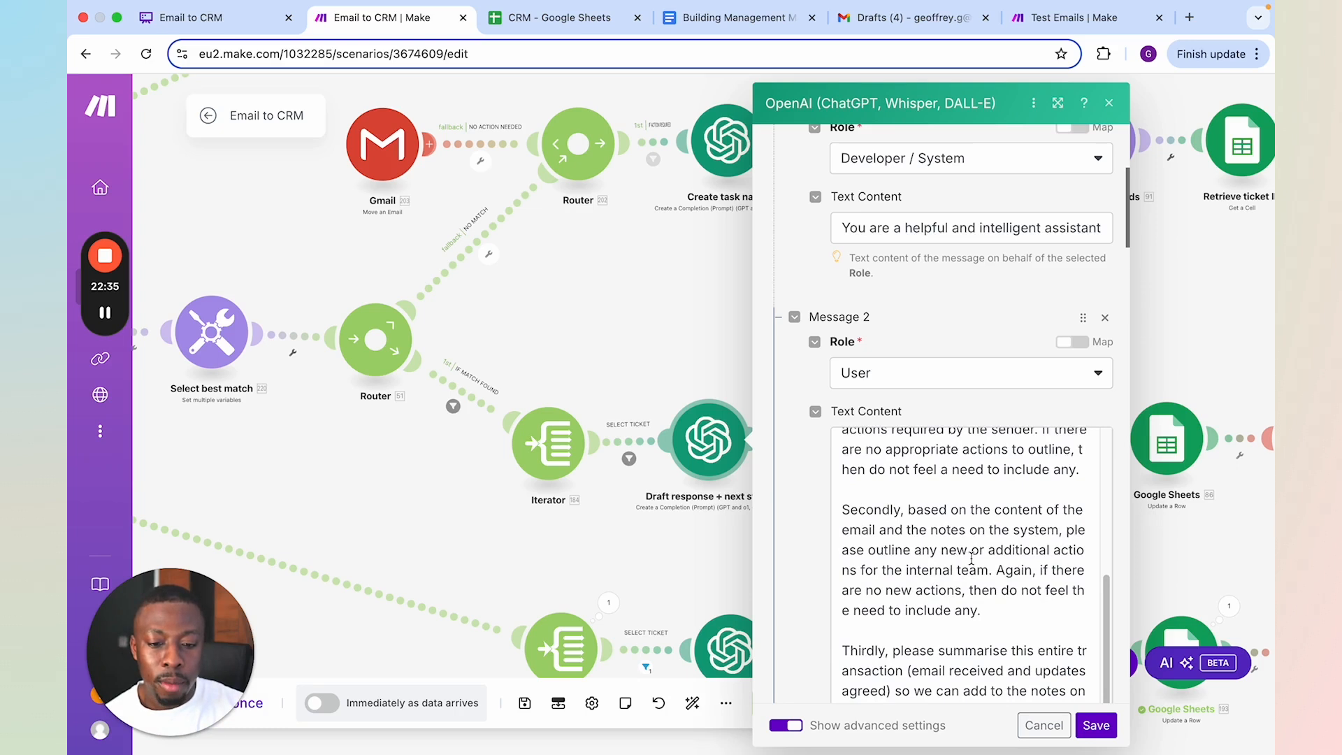
{"action": "scroll", "coordinate": [1017, 543], "scroll_direction": "down", "scroll_amount": 1}
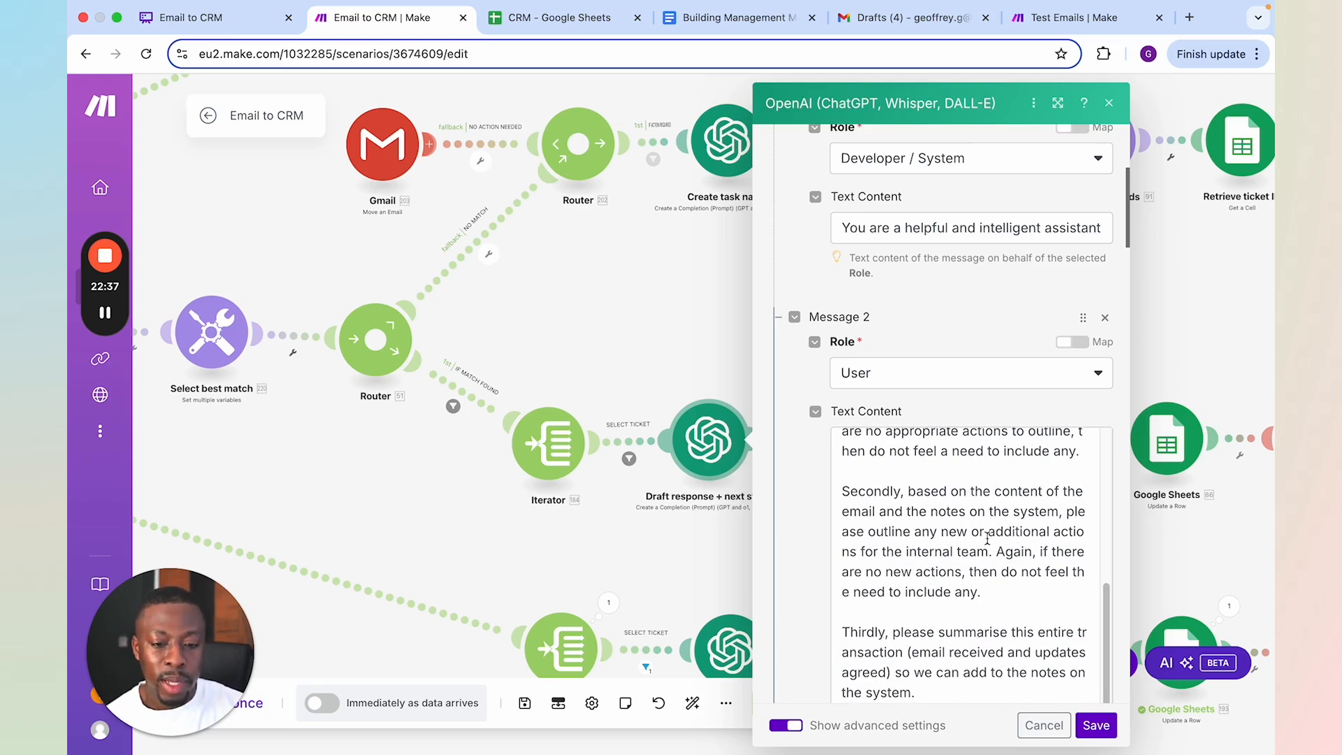
{"action": "scroll", "coordinate": [996, 540], "scroll_direction": "down", "scroll_amount": 5}
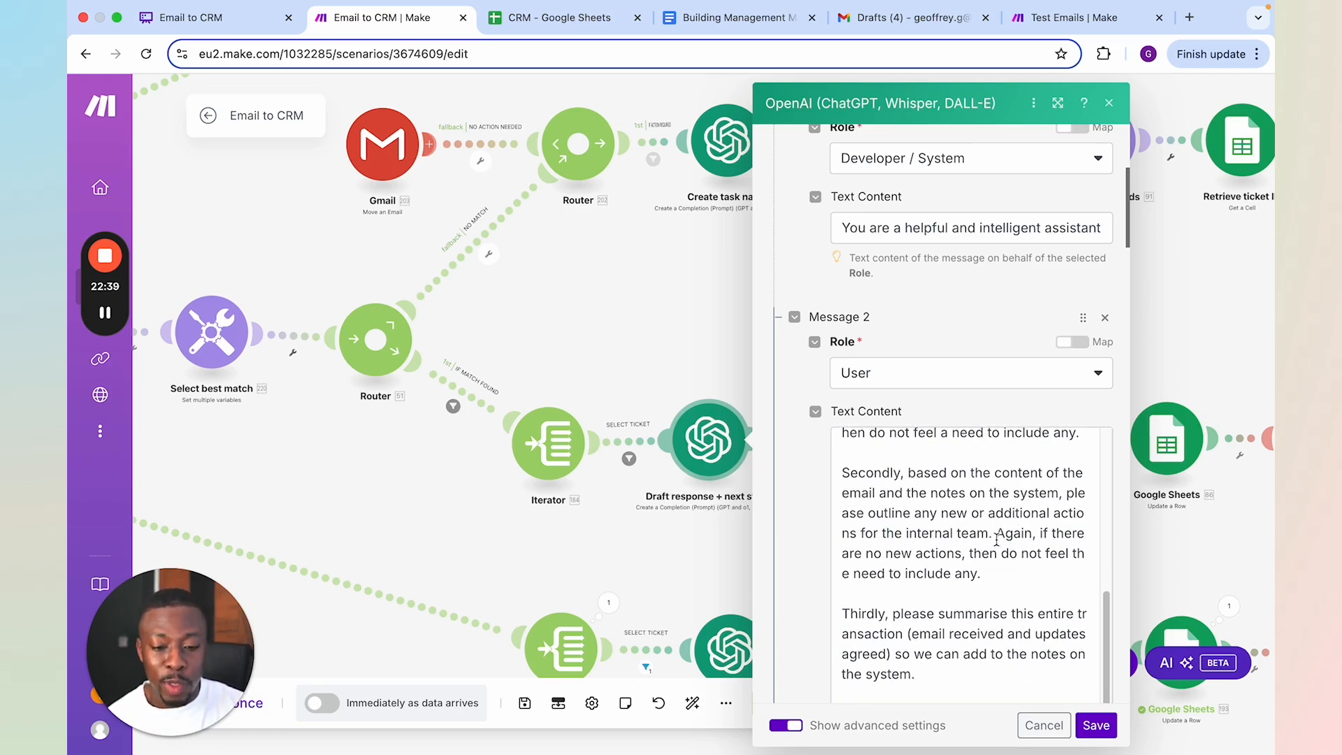
Read the rest of the Message 2 prompt, covering UK spelling, tone, HTML formatting and JSON-only output, and save the module
{"action": "scroll", "coordinate": [984, 552], "scroll_direction": "down", "scroll_amount": 3}
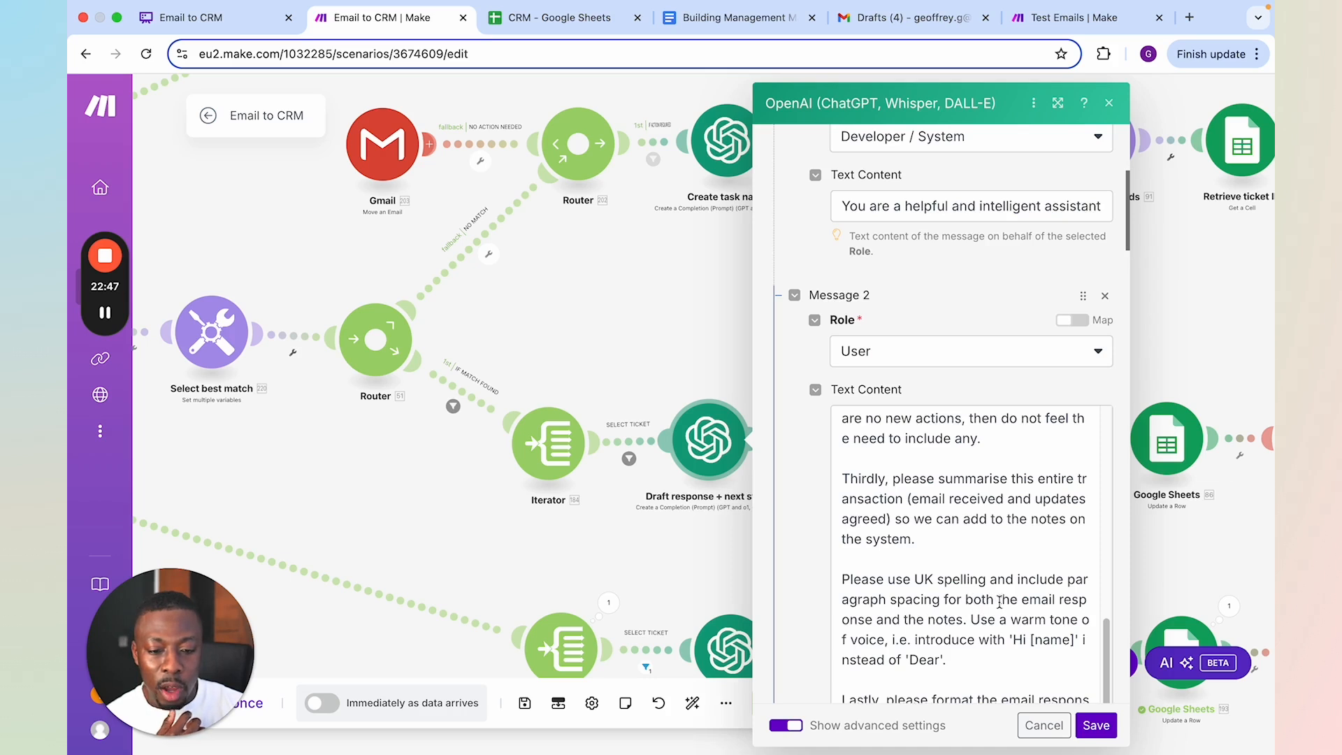
{"action": "left_click", "coordinate": [975, 599]}
{"action": "left_click", "coordinate": [994, 575]}
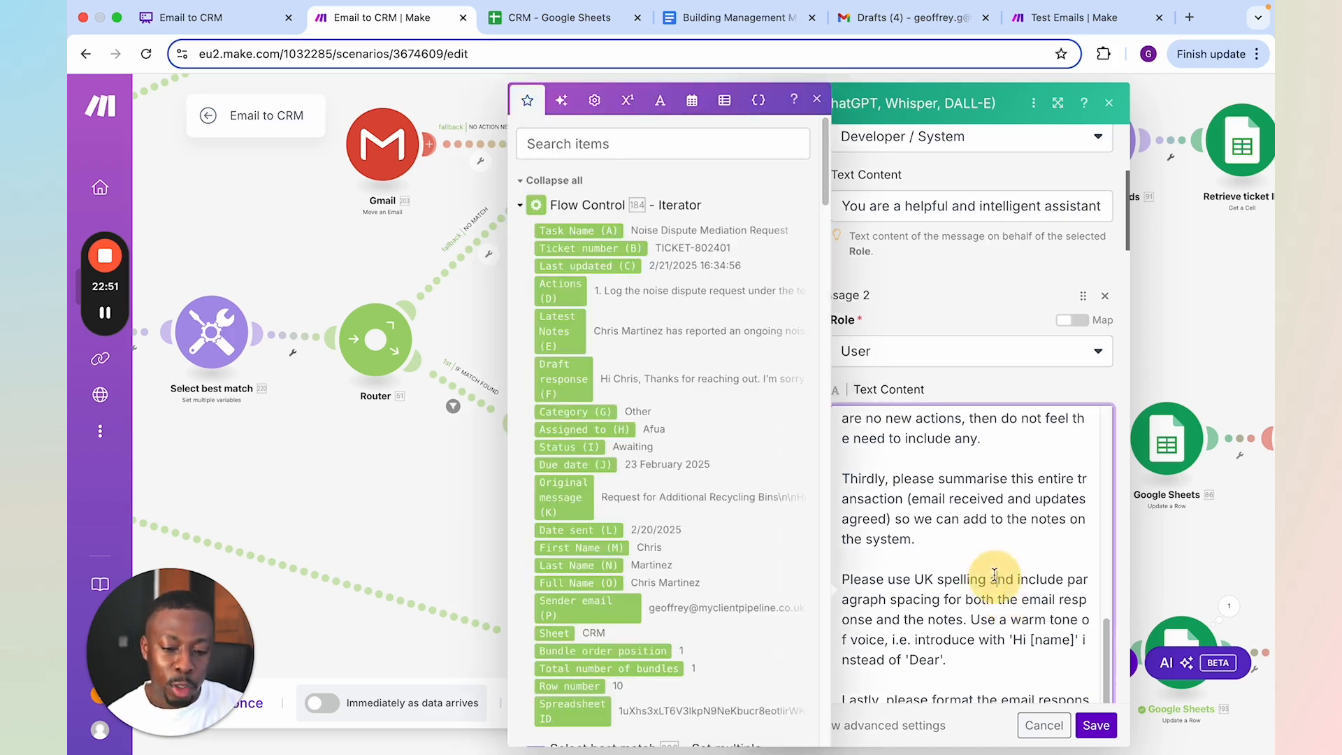
{"action": "scroll", "coordinate": [994, 575], "scroll_direction": "down", "scroll_amount": 3}
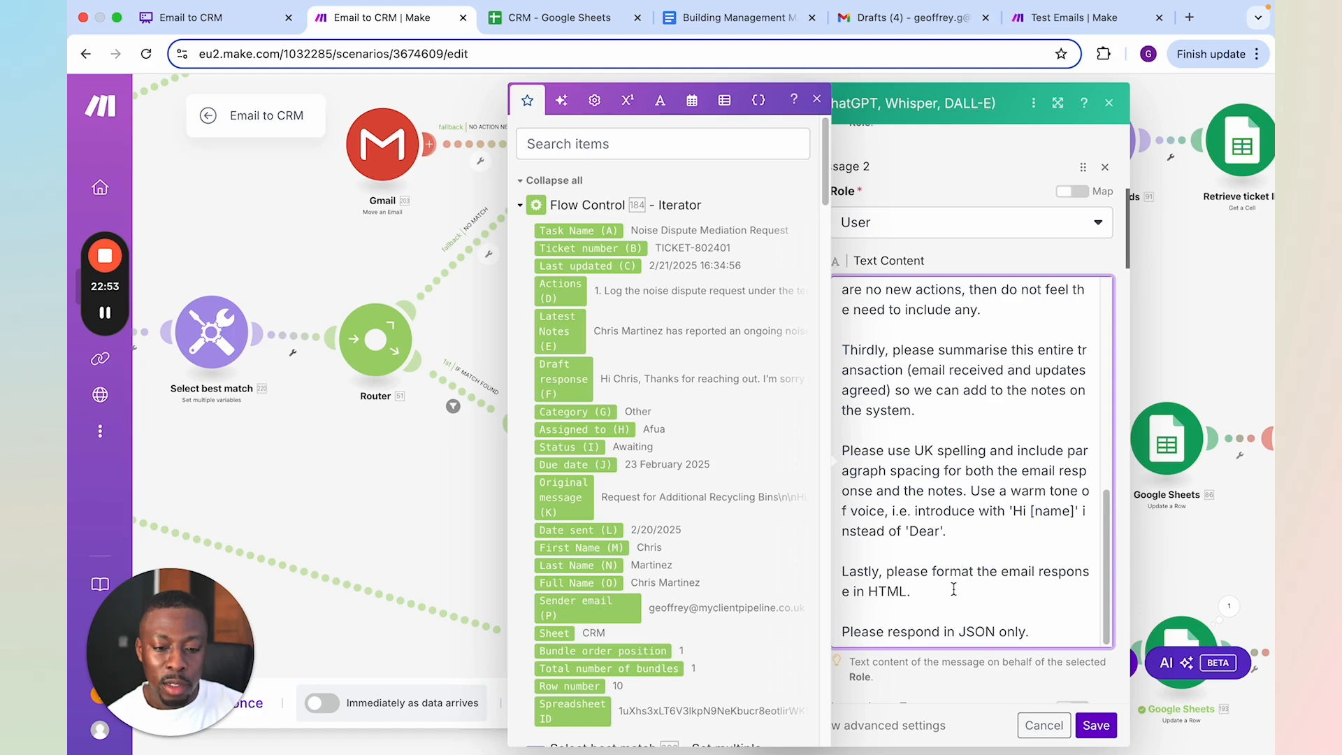
{"action": "left_click", "coordinate": [898, 590]}
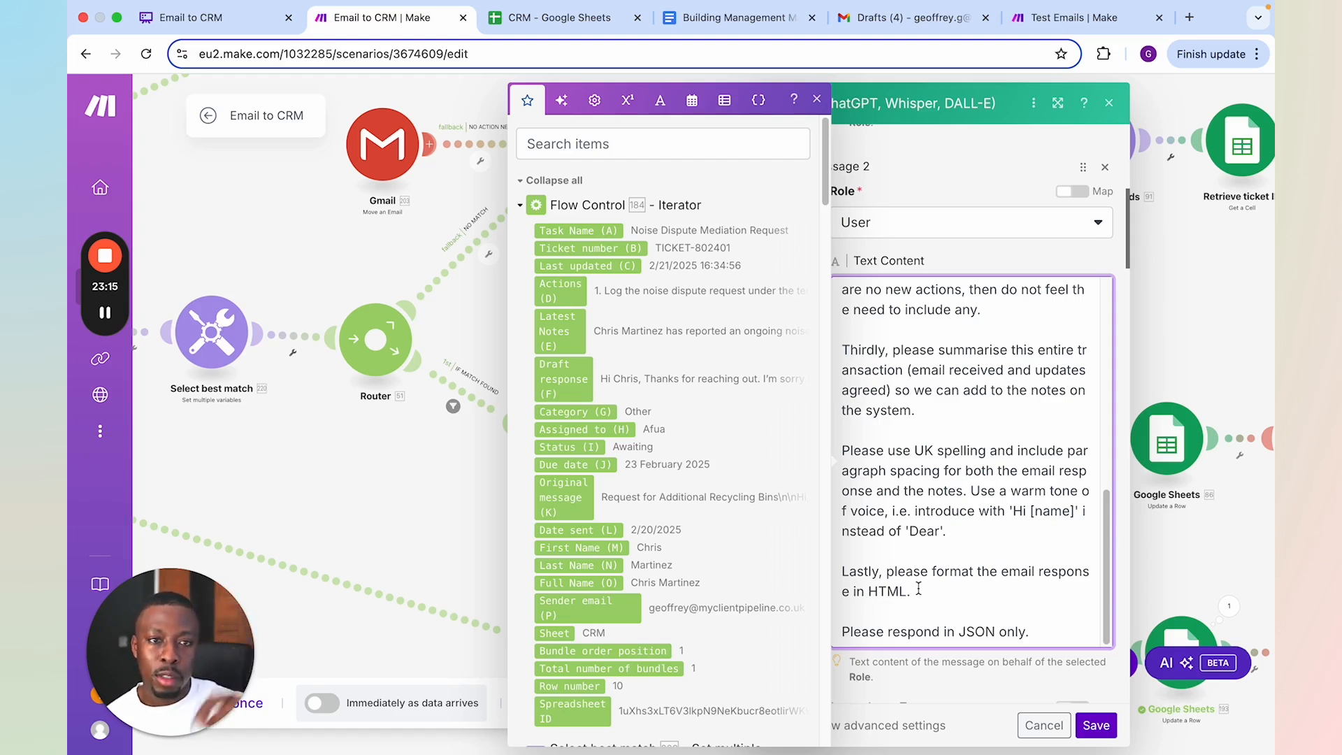
{"action": "scroll", "coordinate": [874, 557], "scroll_direction": "down", "scroll_amount": 1}
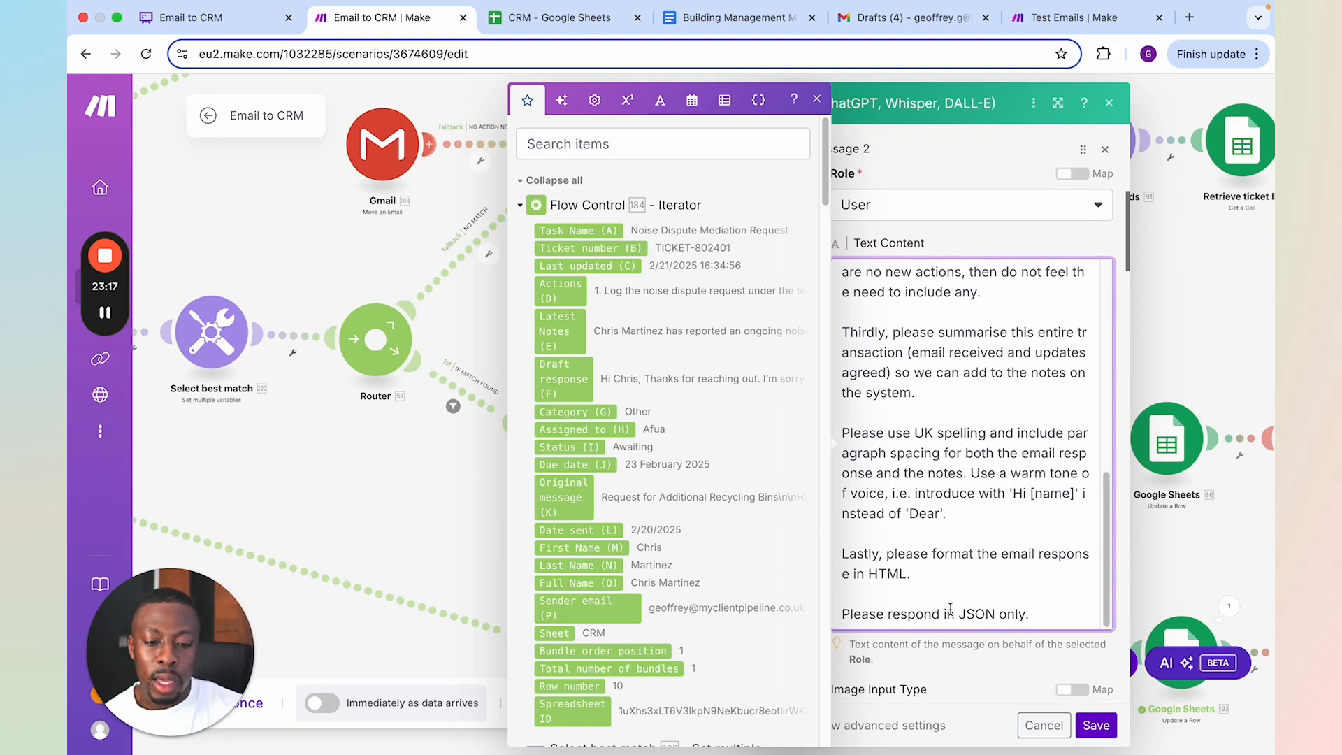
{"action": "left_click", "coordinate": [1095, 724]}
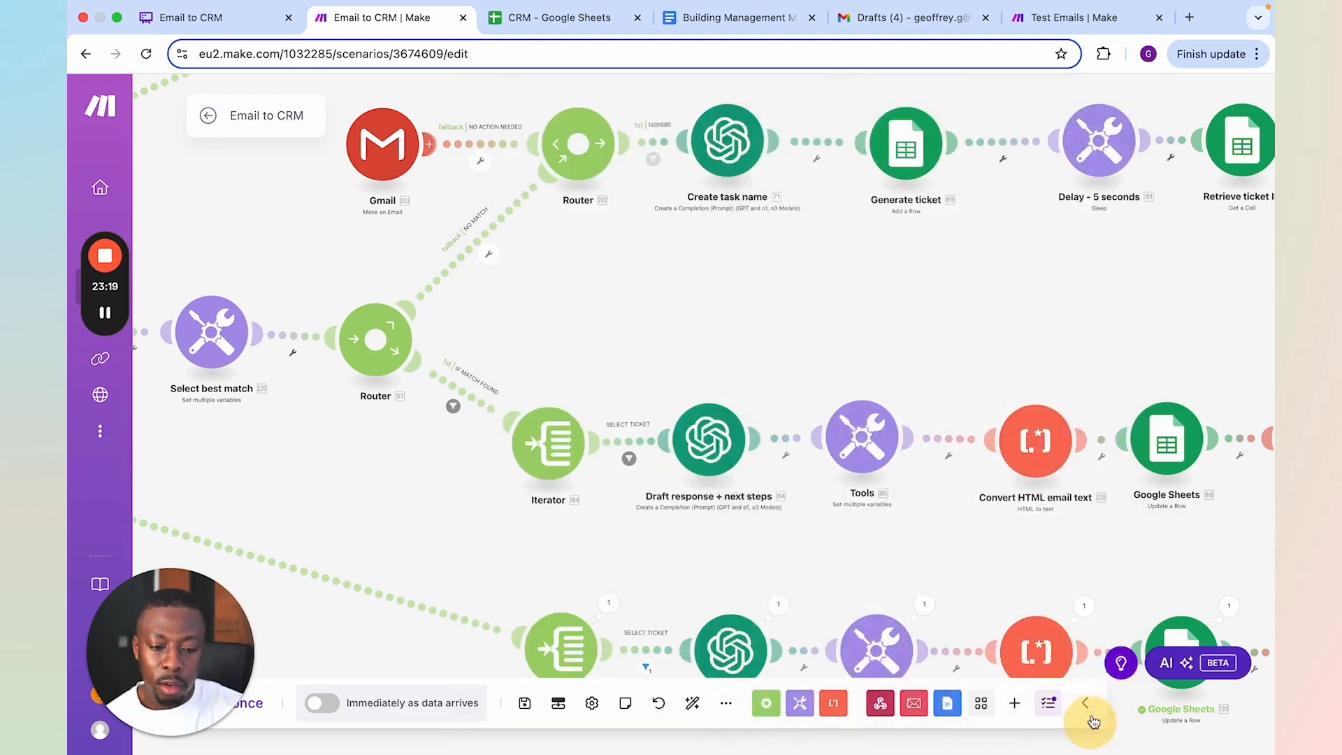
Examine the Updated Actions and Updated Notes variables of the Tools module on the IF MATCH FOUND path, and close it
{"action": "left_click_drag", "start_coordinate": [964, 569], "coordinate": [921, 564]}
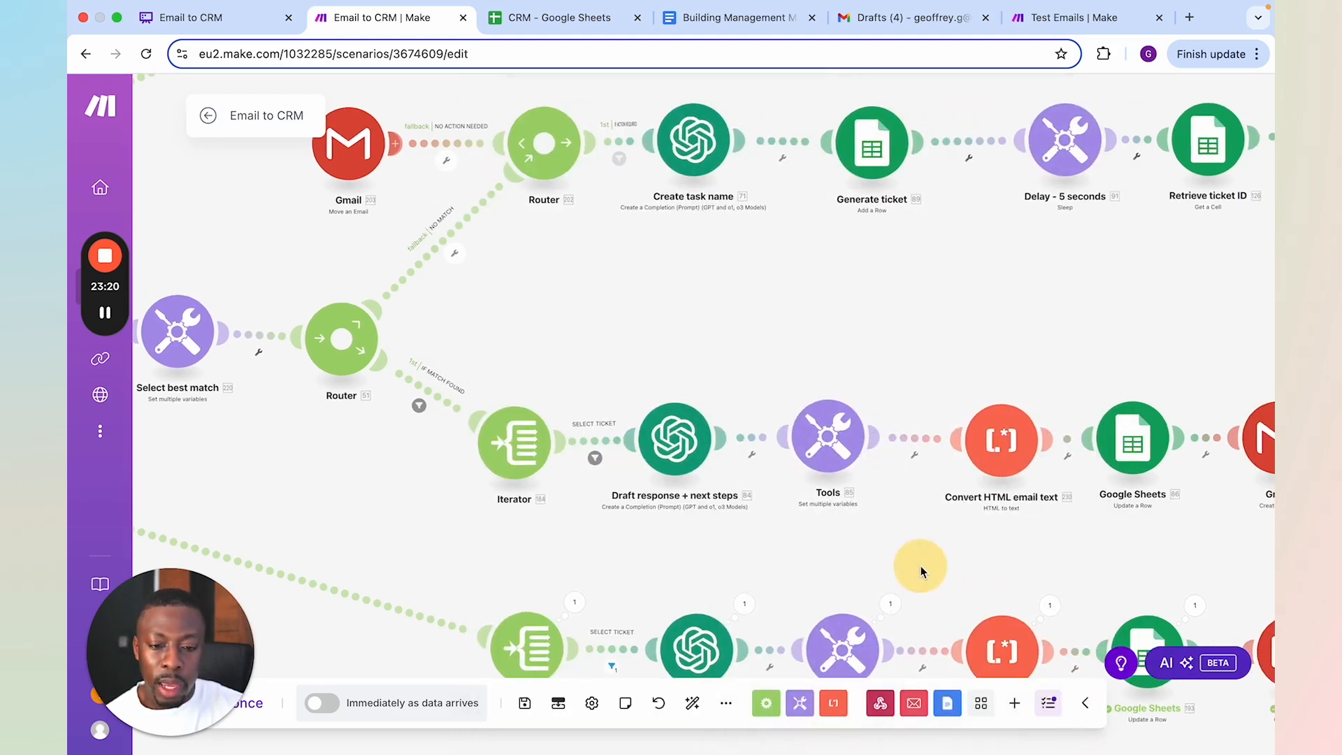
{"action": "left_click", "coordinate": [828, 446]}
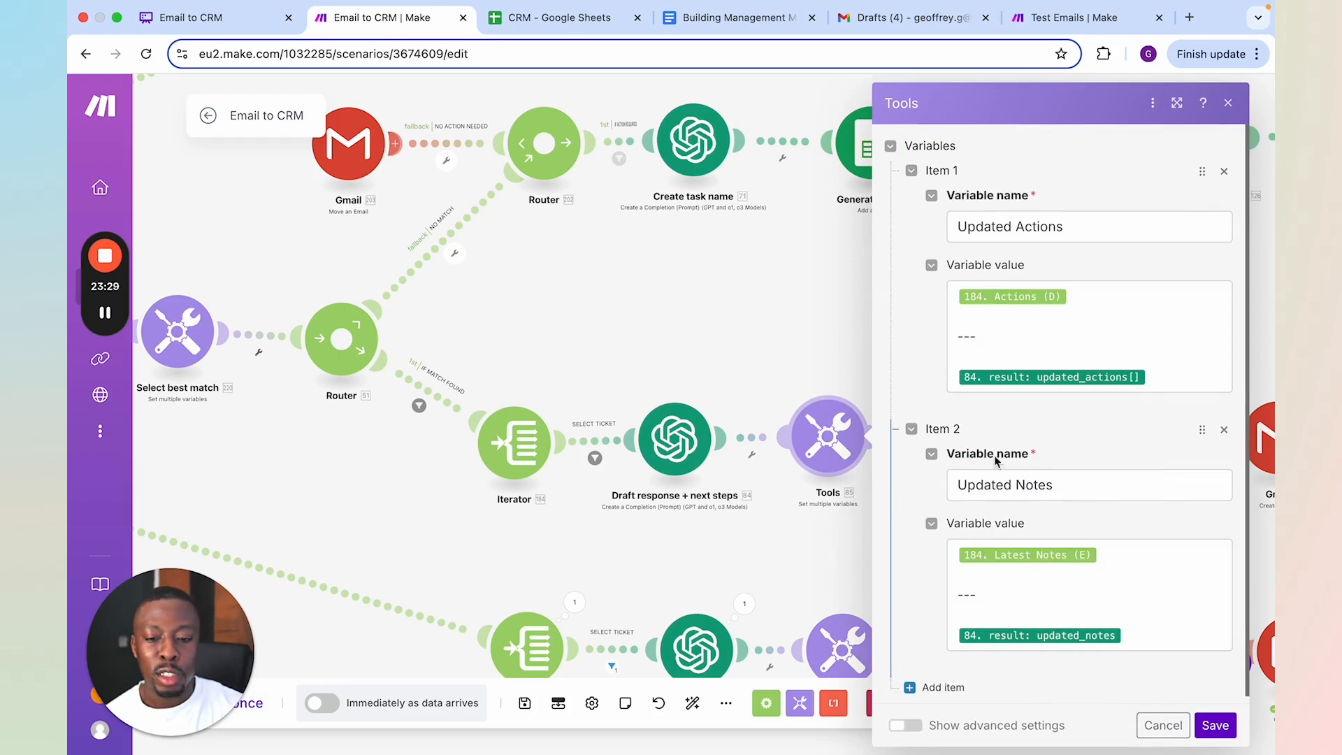
{"action": "left_click", "coordinate": [742, 383]}
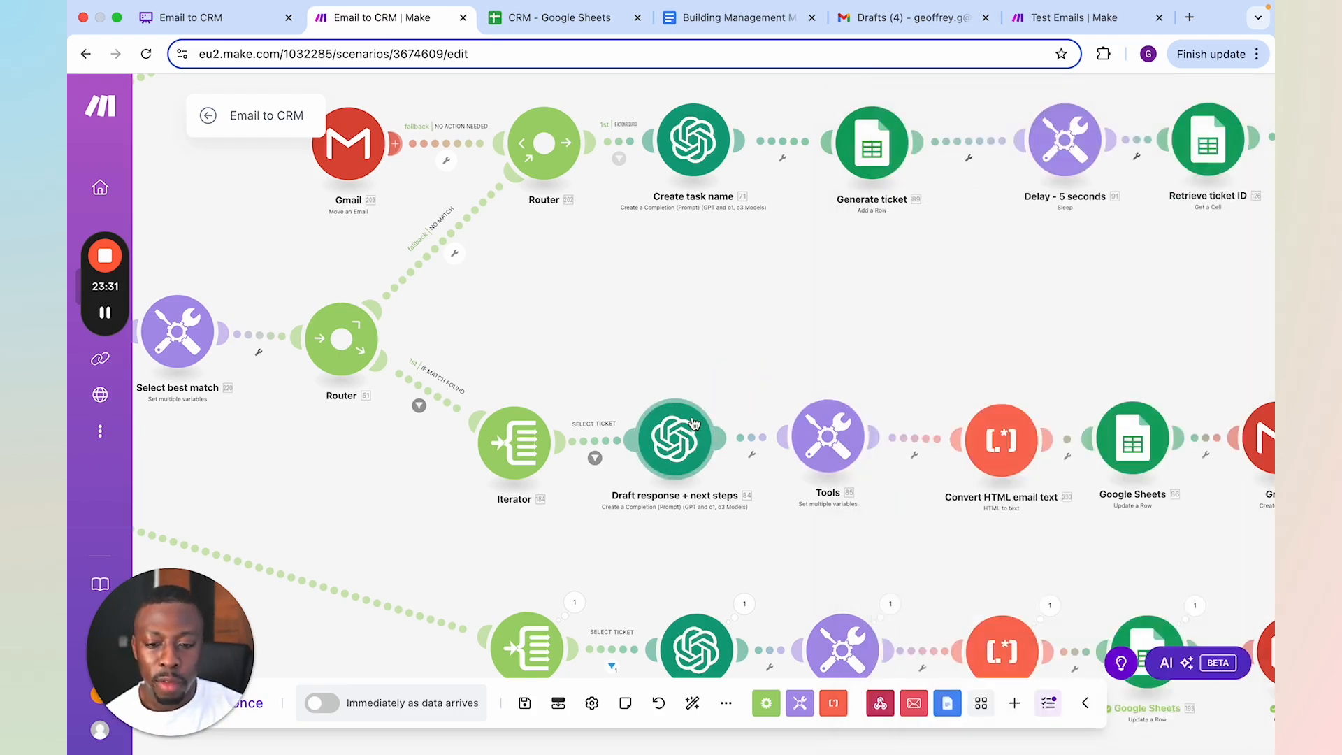
Inspect the run output of the executed Draft response + next steps module, expanding Result and updated_actions and reading through updated_notes
{"action": "scroll", "coordinate": [773, 365], "scroll_direction": "down", "scroll_amount": 1}
{"action": "scroll", "coordinate": [773, 365], "scroll_direction": "up", "scroll_amount": 1}
{"action": "left_click_drag", "start_coordinate": [772, 567], "coordinate": [792, 407]}
{"action": "left_click", "coordinate": [765, 446]}
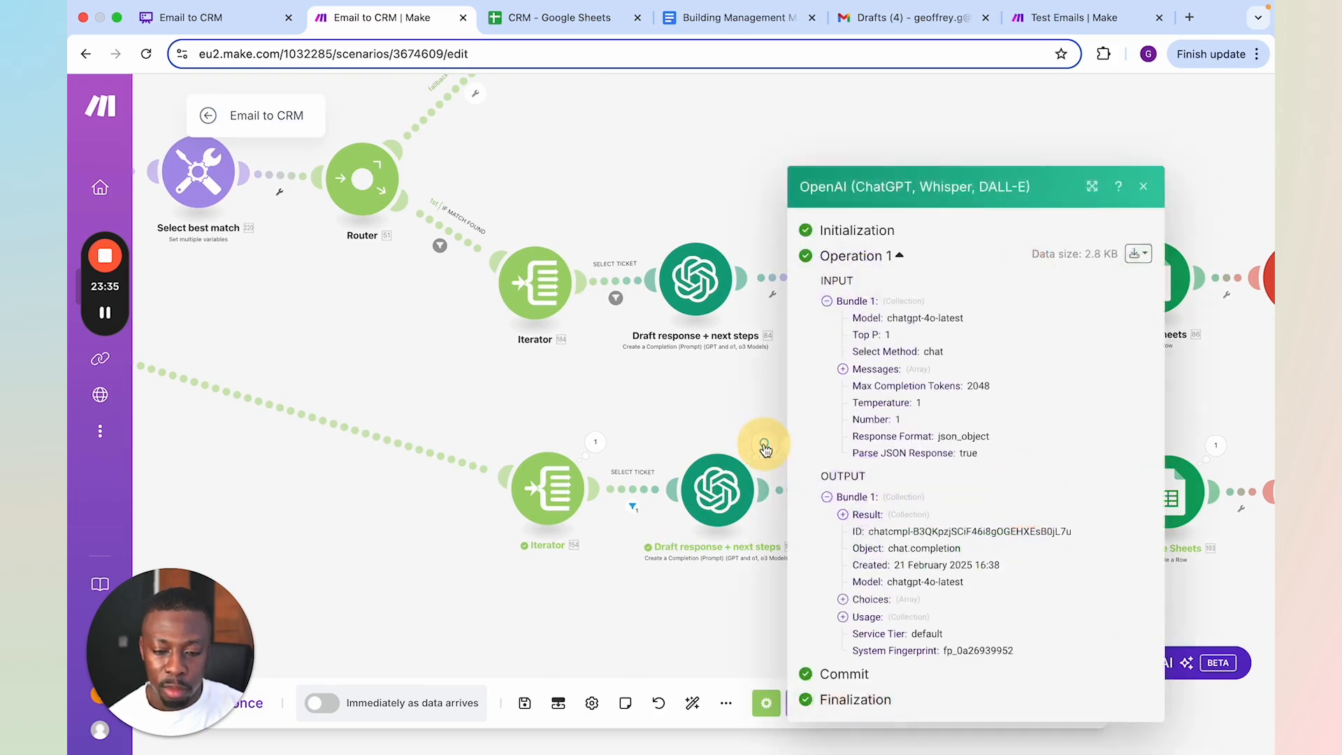
{"action": "left_click", "coordinate": [858, 500]}
{"action": "scroll", "coordinate": [925, 494], "scroll_direction": "down", "scroll_amount": 3}
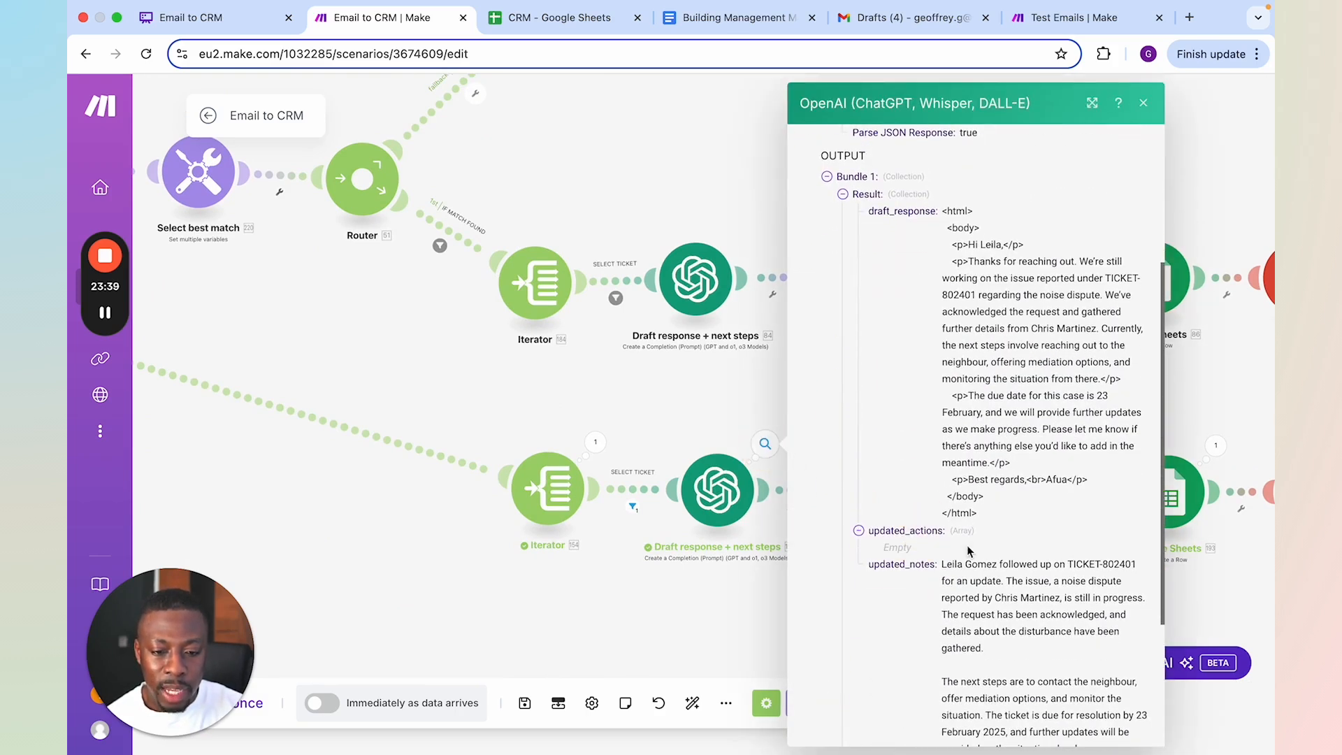
{"action": "left_click", "coordinate": [939, 533]}
{"action": "scroll", "coordinate": [941, 534], "scroll_direction": "down", "scroll_amount": 3}
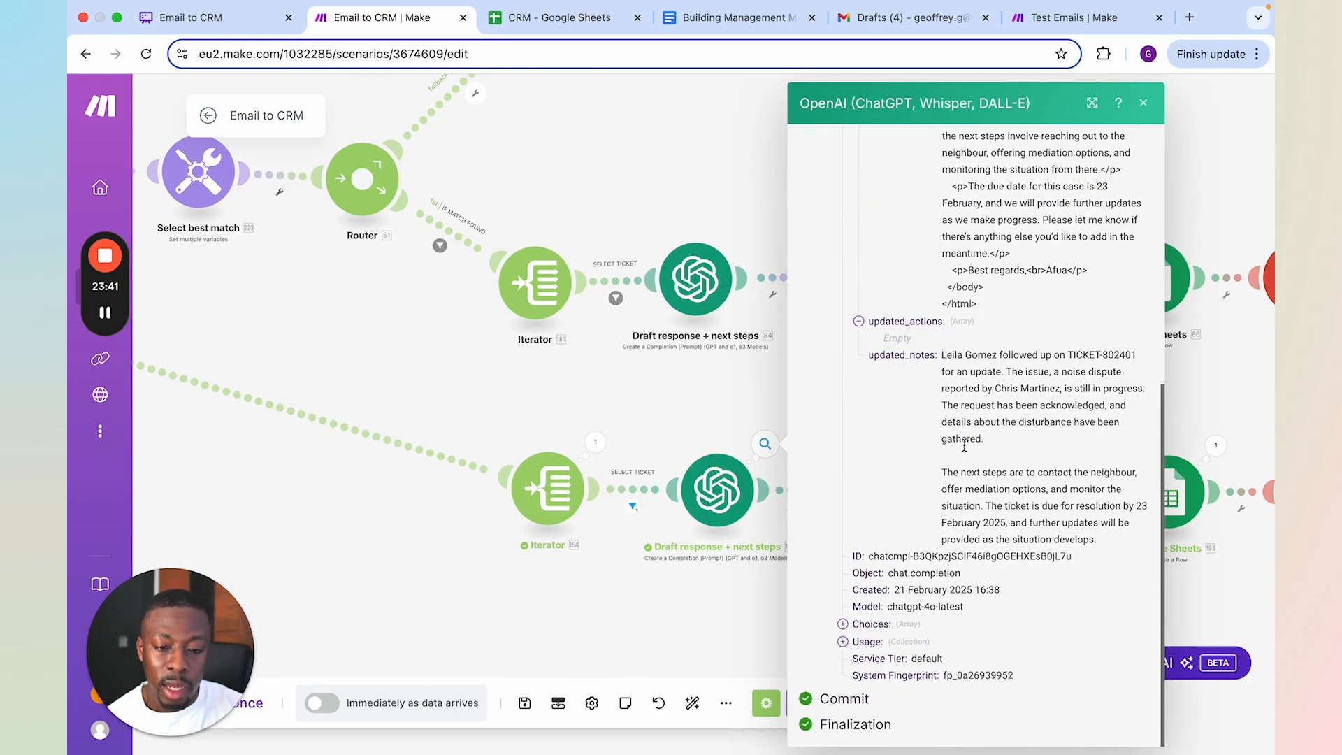
{"action": "left_click", "coordinate": [747, 627]}
Check how the executed Tools module combines existing actions and notes with the AI's updated_actions and updated_notes, and close it
{"action": "scroll", "coordinate": [815, 633], "scroll_direction": "right", "scroll_amount": 2}
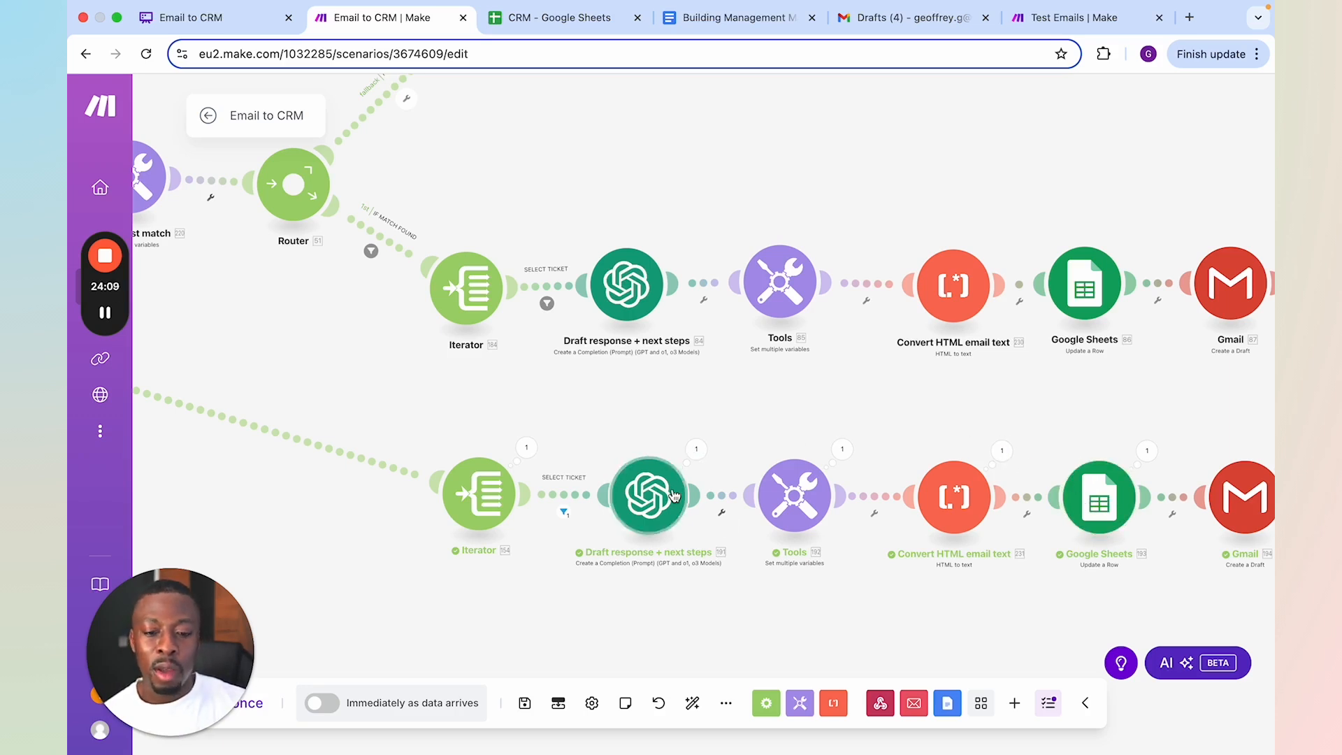
{"action": "left_click", "coordinate": [795, 493]}
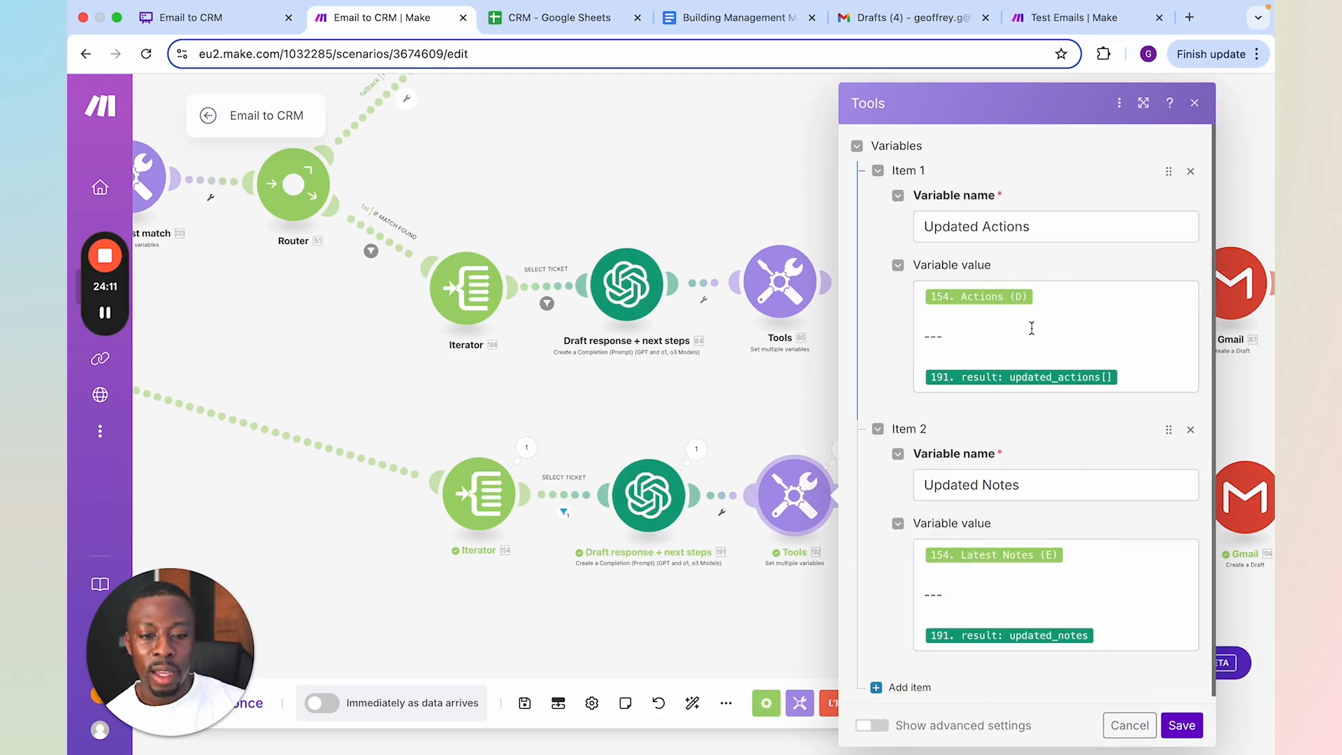
{"action": "left_click", "coordinate": [1055, 301]}
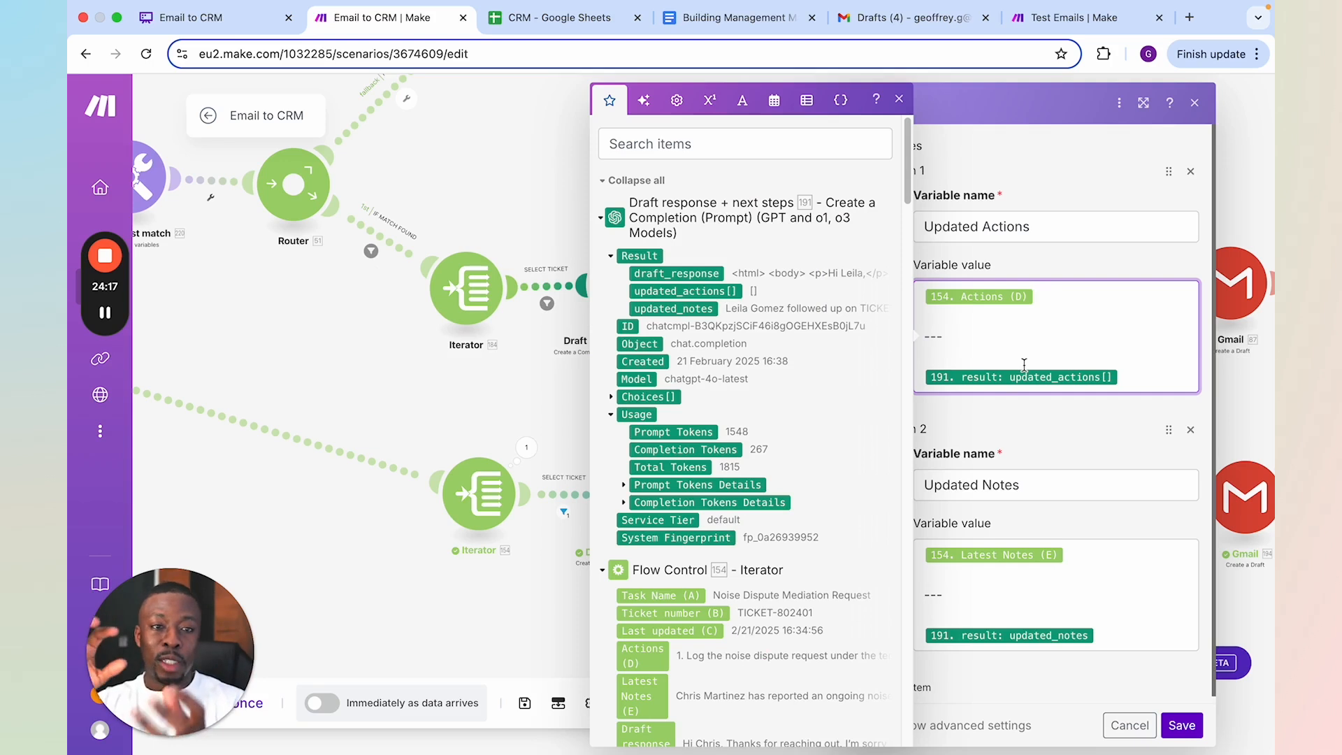
{"action": "left_click", "coordinate": [398, 347]}
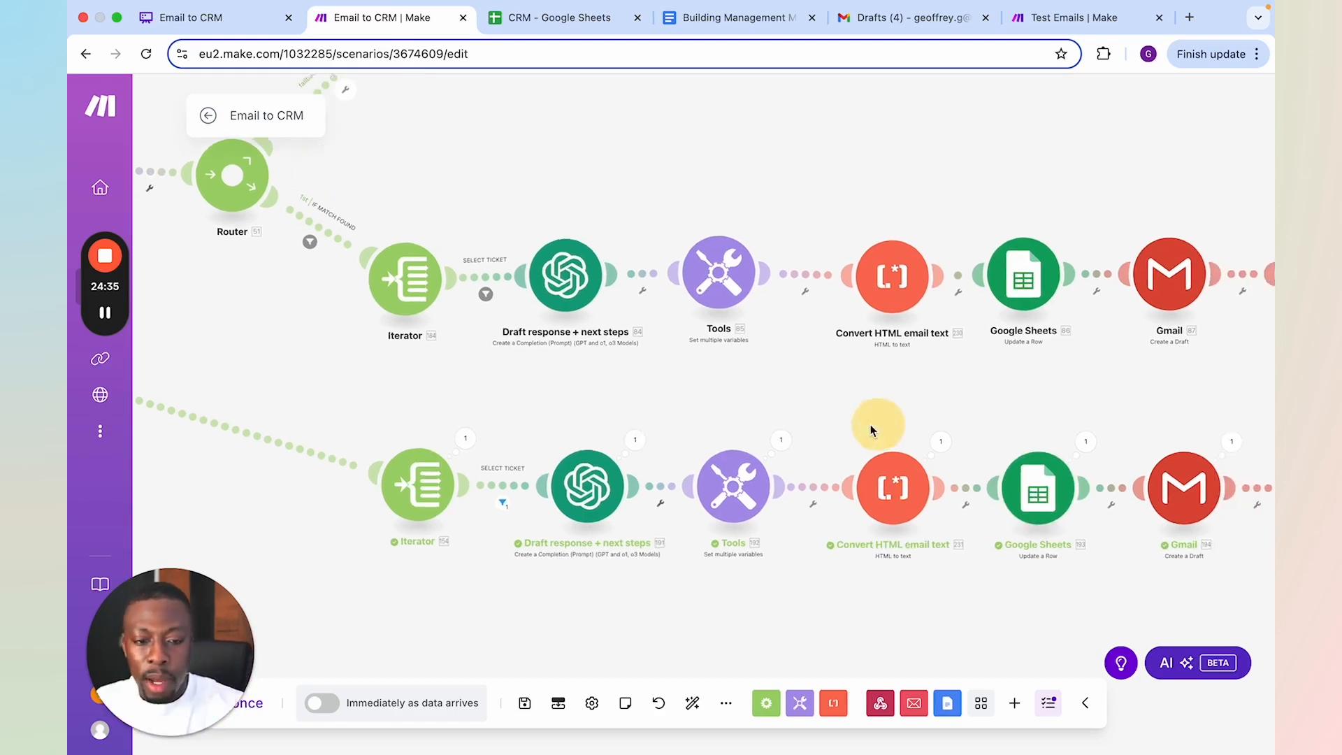
Review the HTML draft_response in the executed Draft response + next steps output to explain the HTML-to-text conversion
{"action": "left_click", "coordinate": [888, 483]}
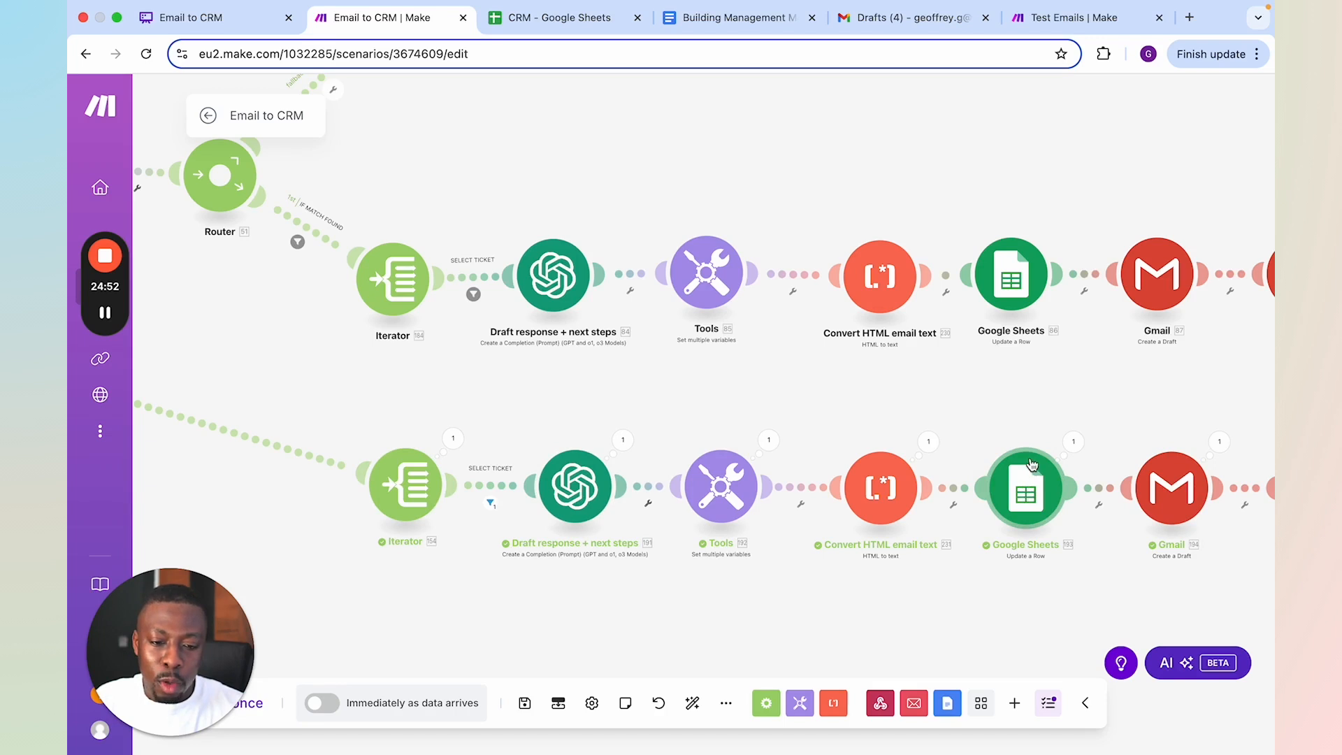
{"action": "left_click", "coordinate": [623, 440]}
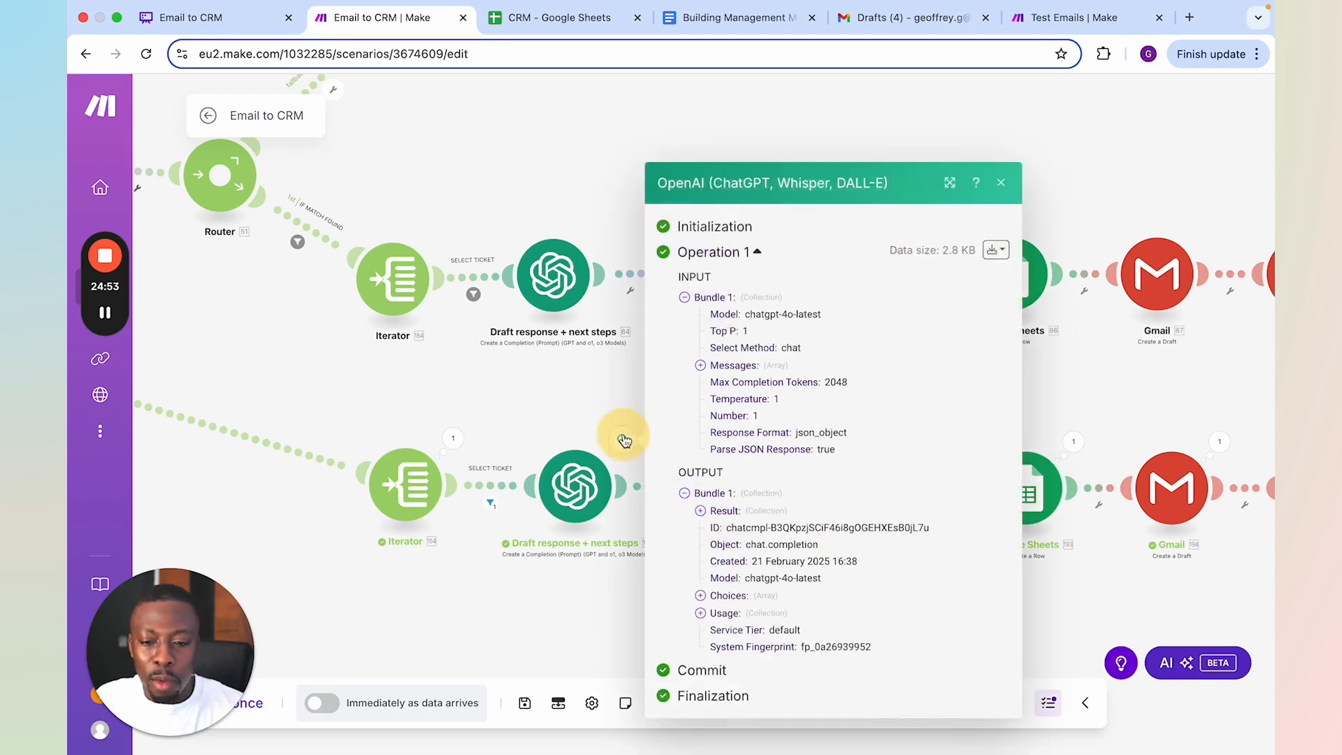
{"action": "left_click", "coordinate": [712, 511]}
{"action": "scroll", "coordinate": [824, 481], "scroll_direction": "down", "scroll_amount": 1}
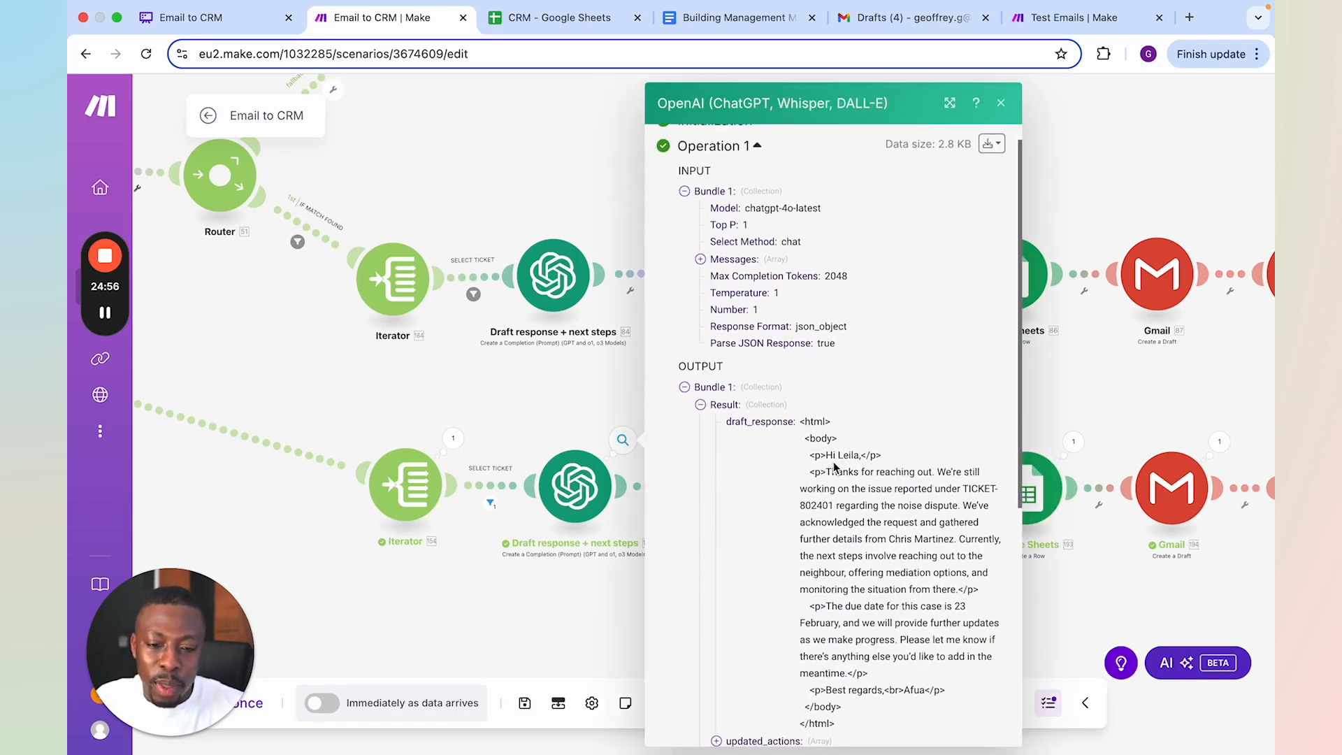
{"action": "scroll", "coordinate": [881, 465], "scroll_direction": "down", "scroll_amount": 2}
{"action": "scroll", "coordinate": [918, 528], "scroll_direction": "down", "scroll_amount": 1}
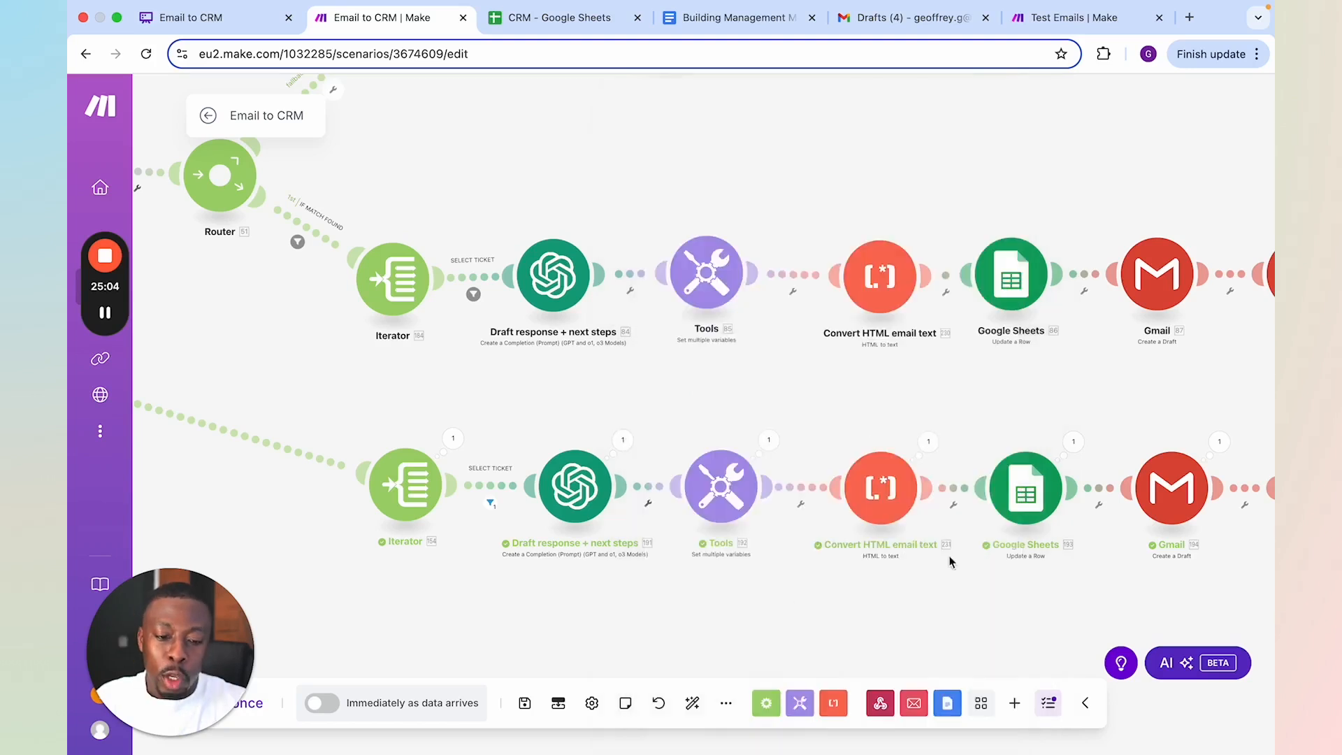
Check the draft_response mapping of the executed Convert HTML email text module and compare its HTML input with the plain-text output
{"action": "left_click", "coordinate": [878, 493]}
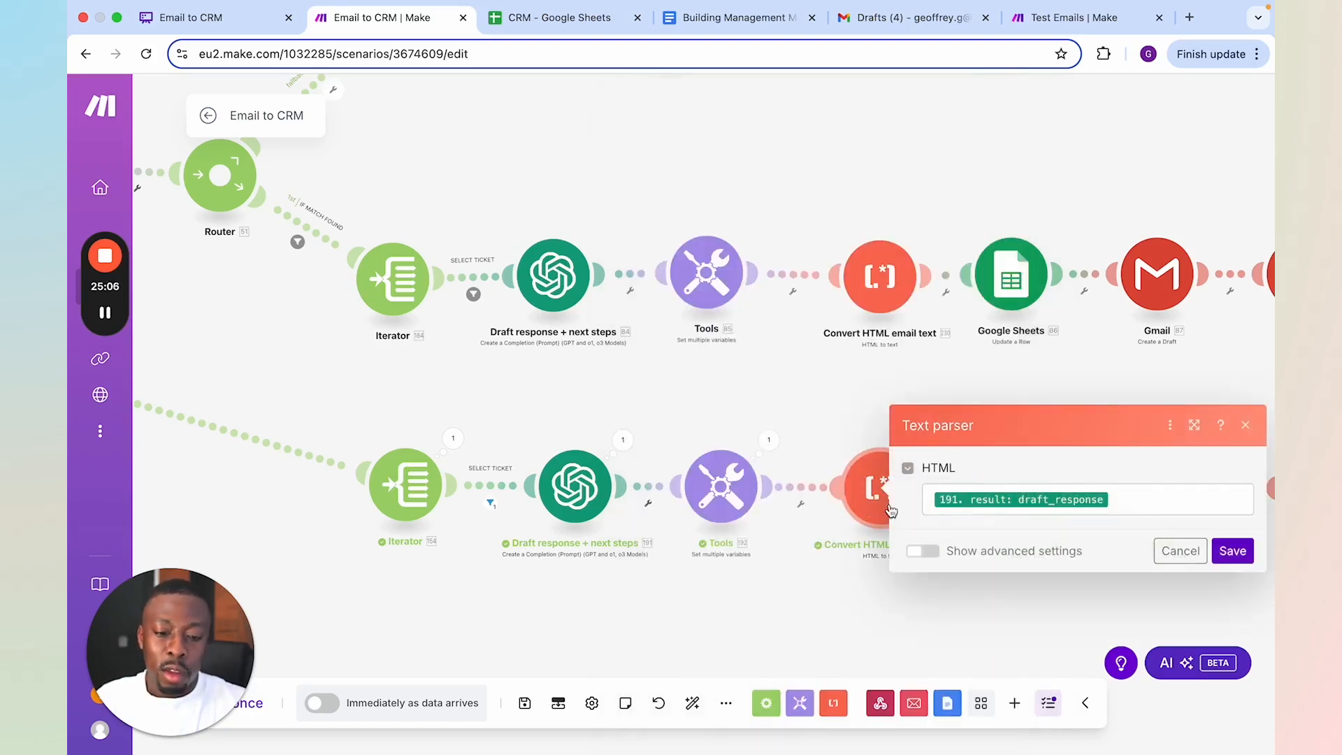
{"action": "left_click", "coordinate": [837, 625]}
{"action": "left_click", "coordinate": [929, 445]}
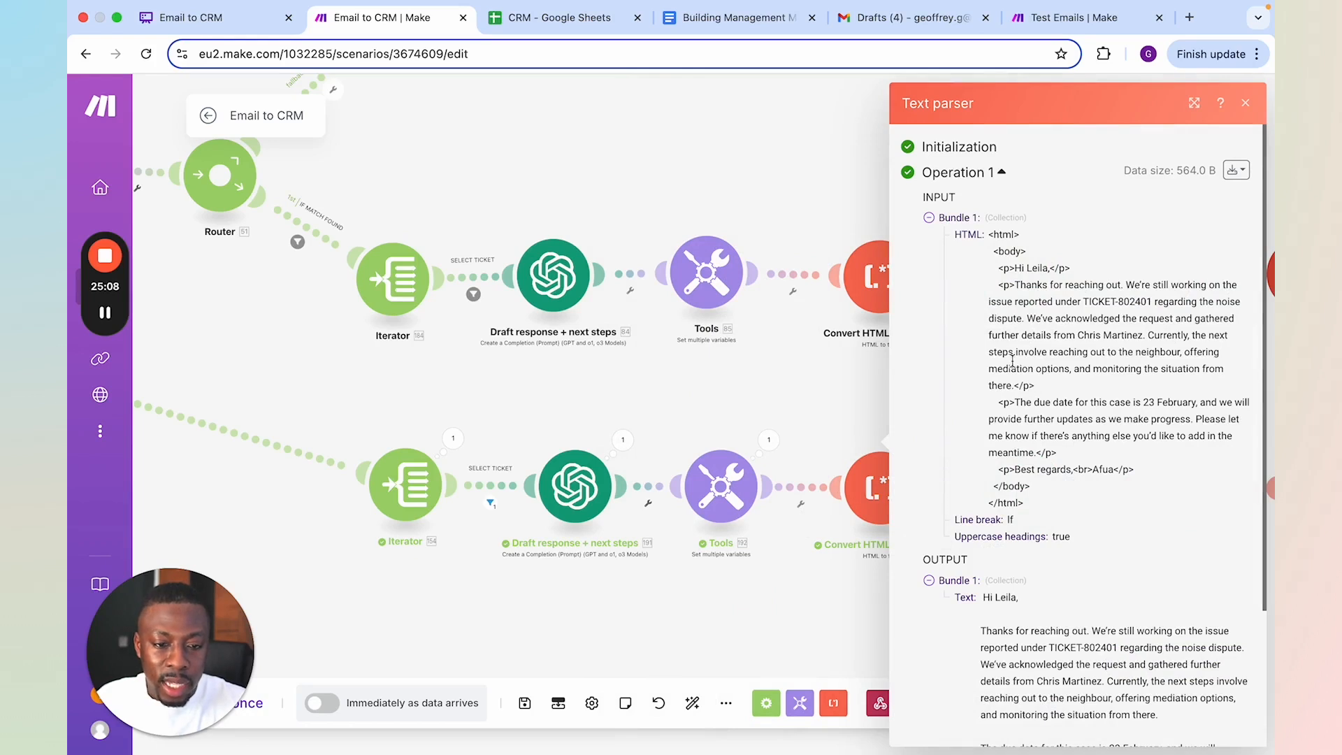
{"action": "scroll", "coordinate": [1013, 360], "scroll_direction": "down", "scroll_amount": 3}
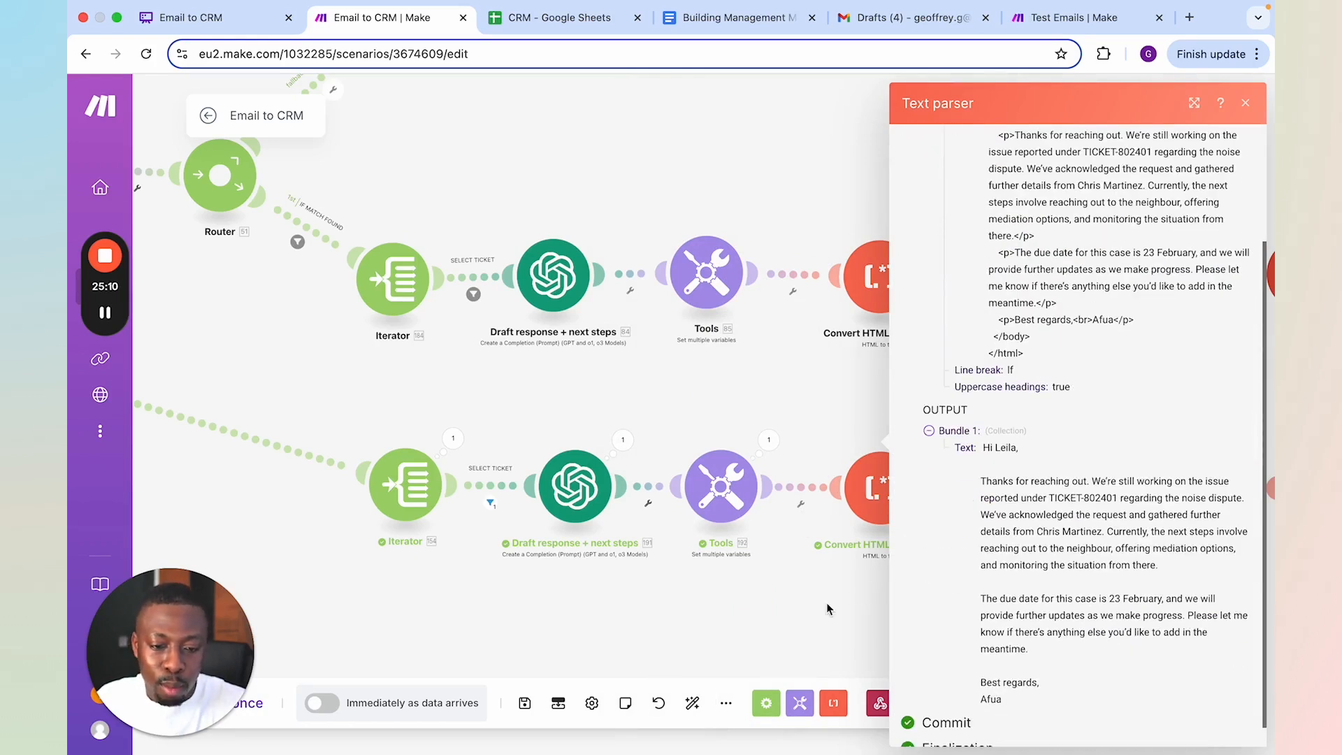
{"action": "left_click", "coordinate": [784, 626]}
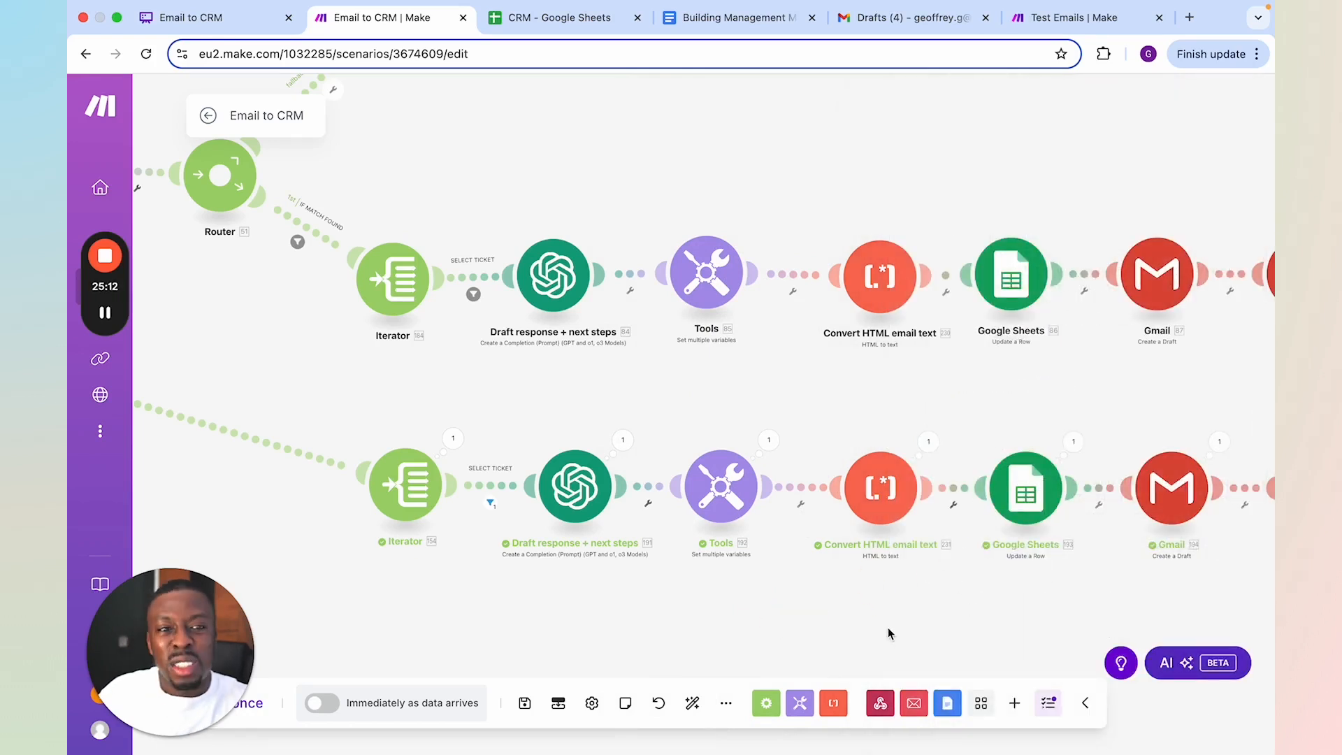
Review the row number, Actions, Latest Notes and Draft response mappings of the executed Google Sheets Update a Row module, and save it
{"action": "left_click_drag", "start_coordinate": [950, 614], "coordinate": [758, 603]}
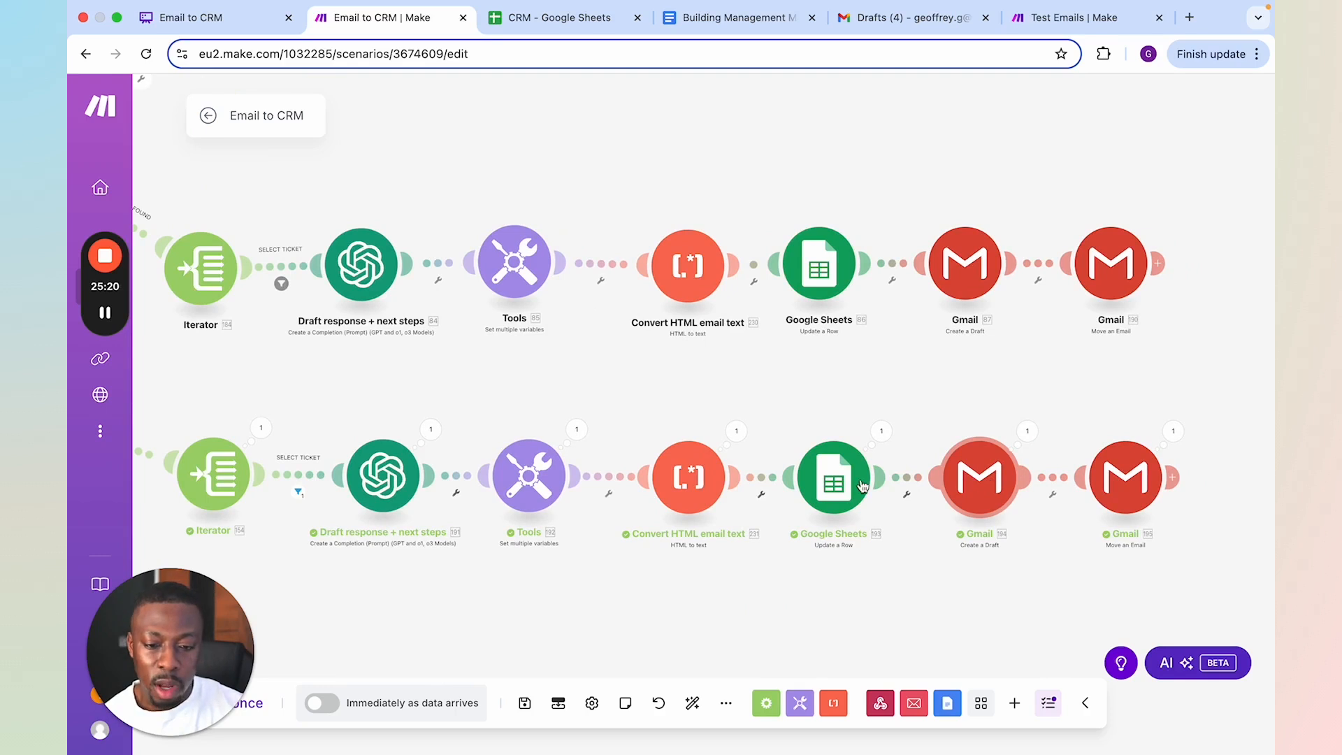
{"action": "left_click", "coordinate": [858, 483]}
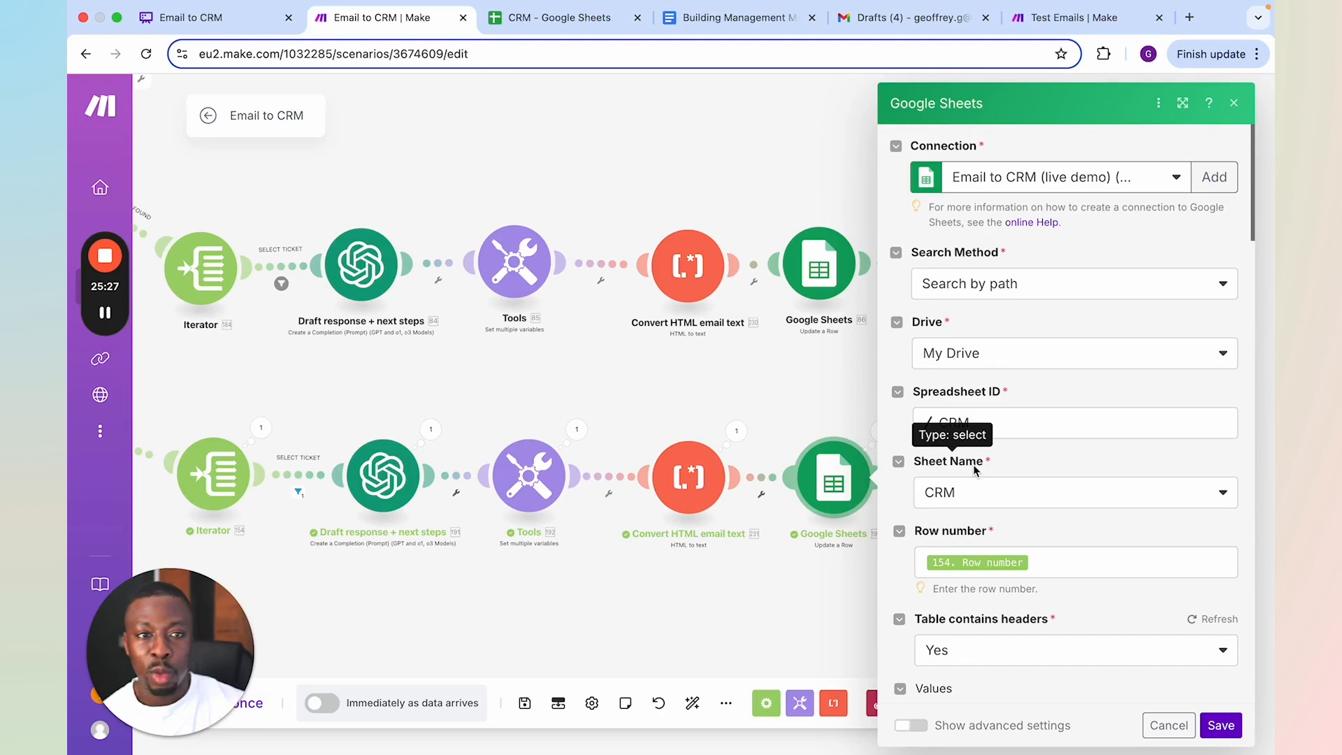
{"action": "scroll", "coordinate": [1004, 482], "scroll_direction": "down", "scroll_amount": 5}
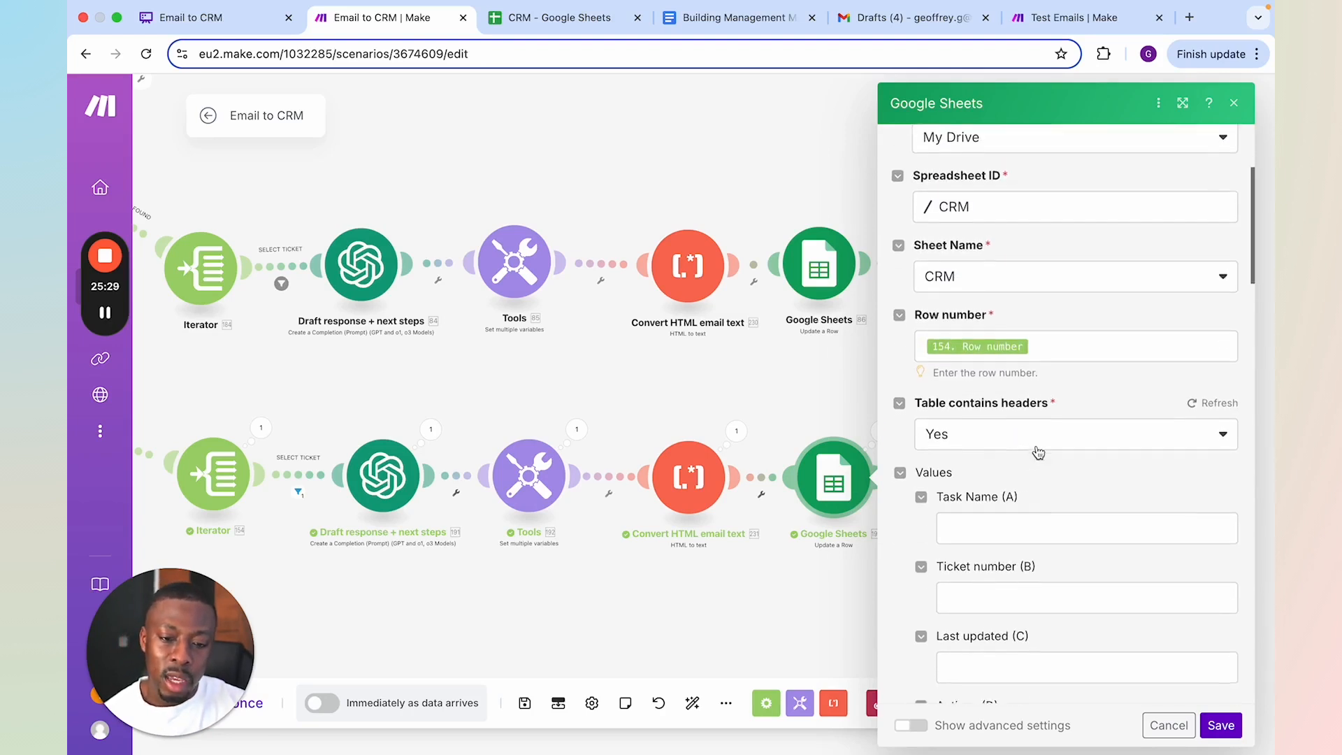
{"action": "scroll", "coordinate": [1059, 287], "scroll_direction": "down", "scroll_amount": 2}
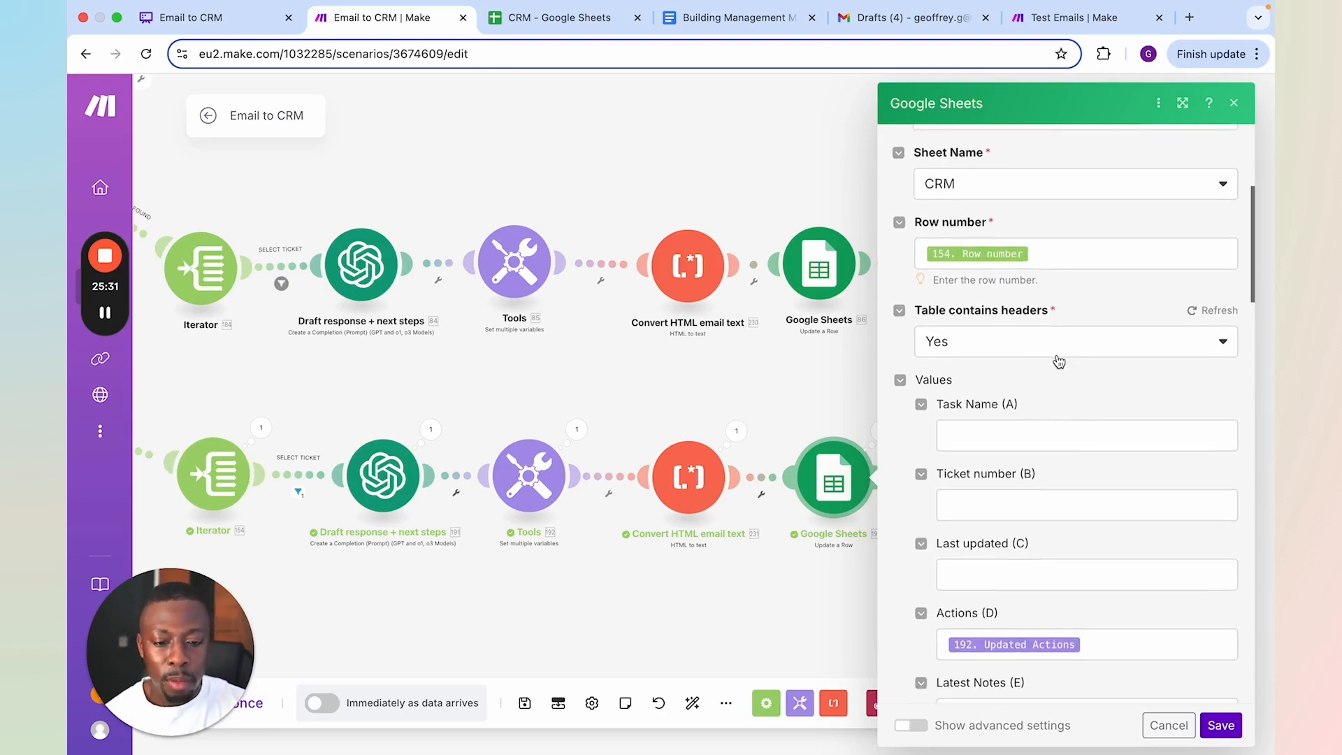
{"action": "scroll", "coordinate": [1094, 461], "scroll_direction": "down", "scroll_amount": 2}
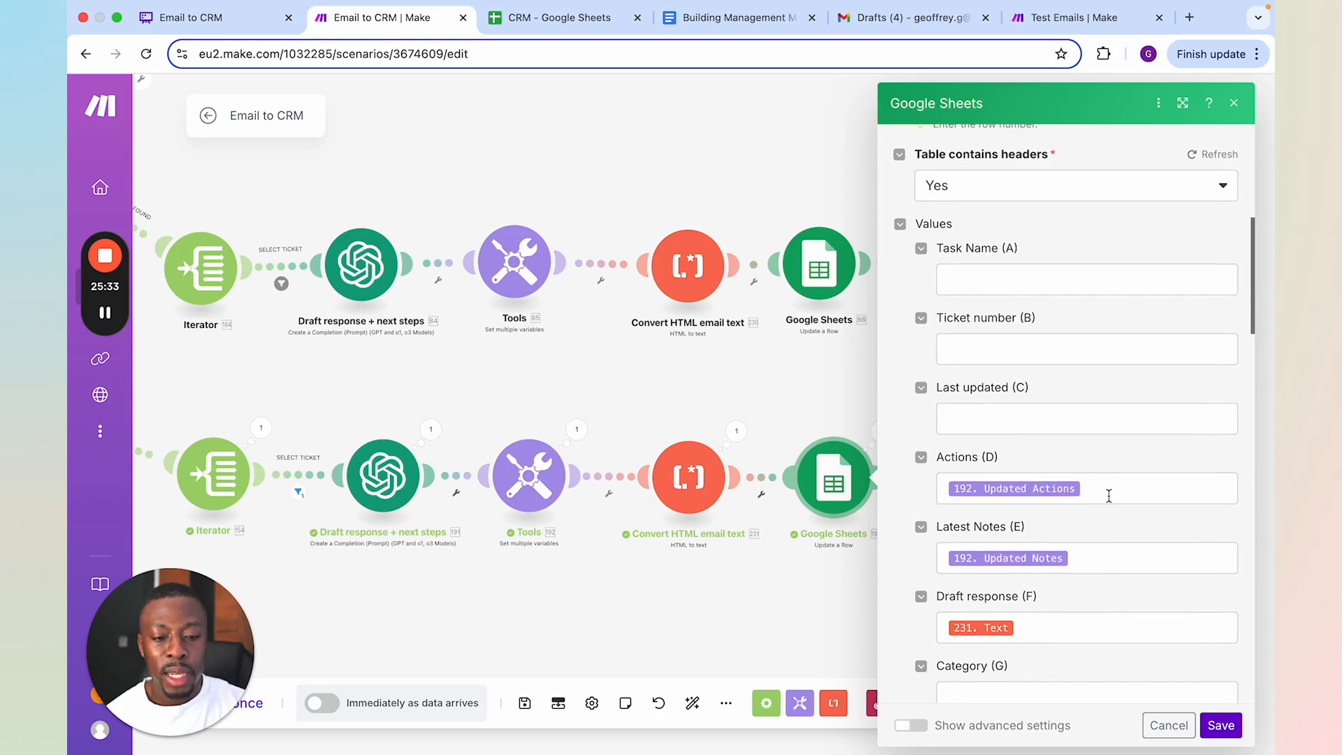
{"action": "scroll", "coordinate": [1097, 552], "scroll_direction": "down", "scroll_amount": 1}
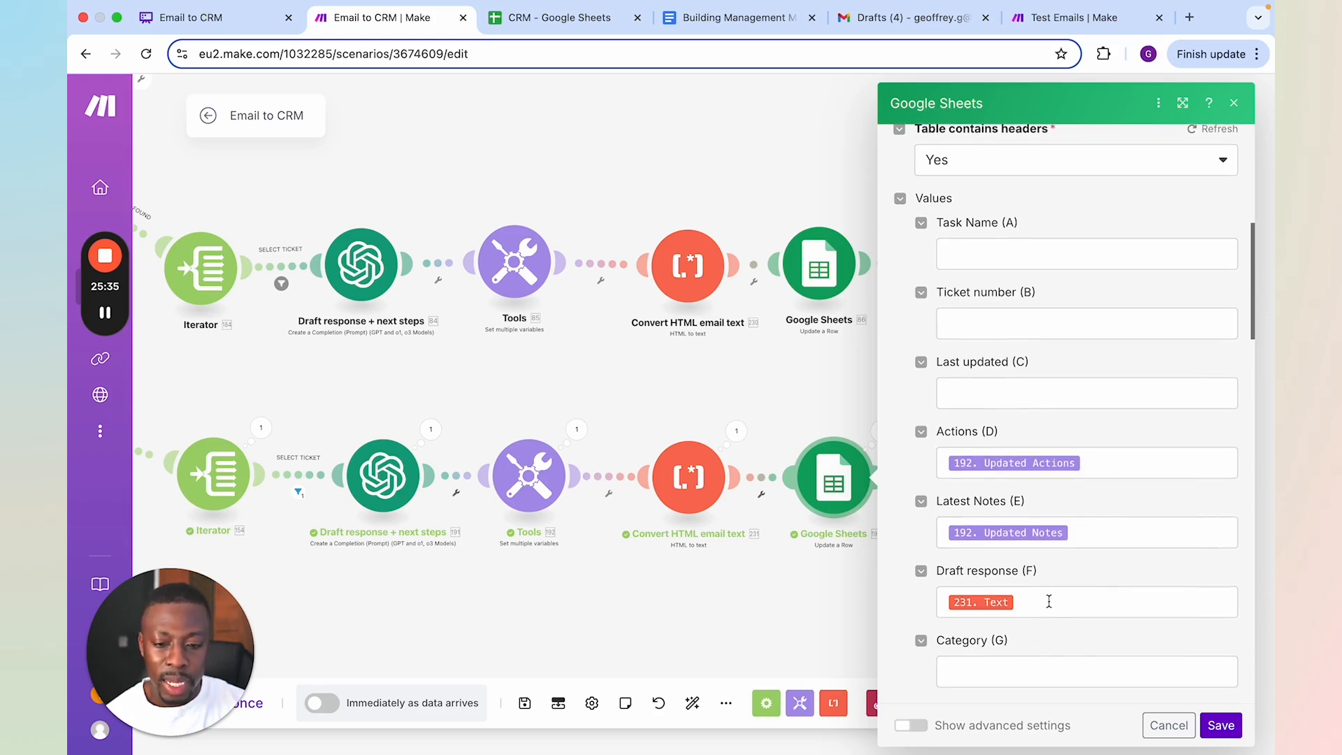
{"action": "scroll", "coordinate": [1048, 584], "scroll_direction": "down", "scroll_amount": 1}
{"action": "scroll", "coordinate": [1048, 533], "scroll_direction": "down", "scroll_amount": 3}
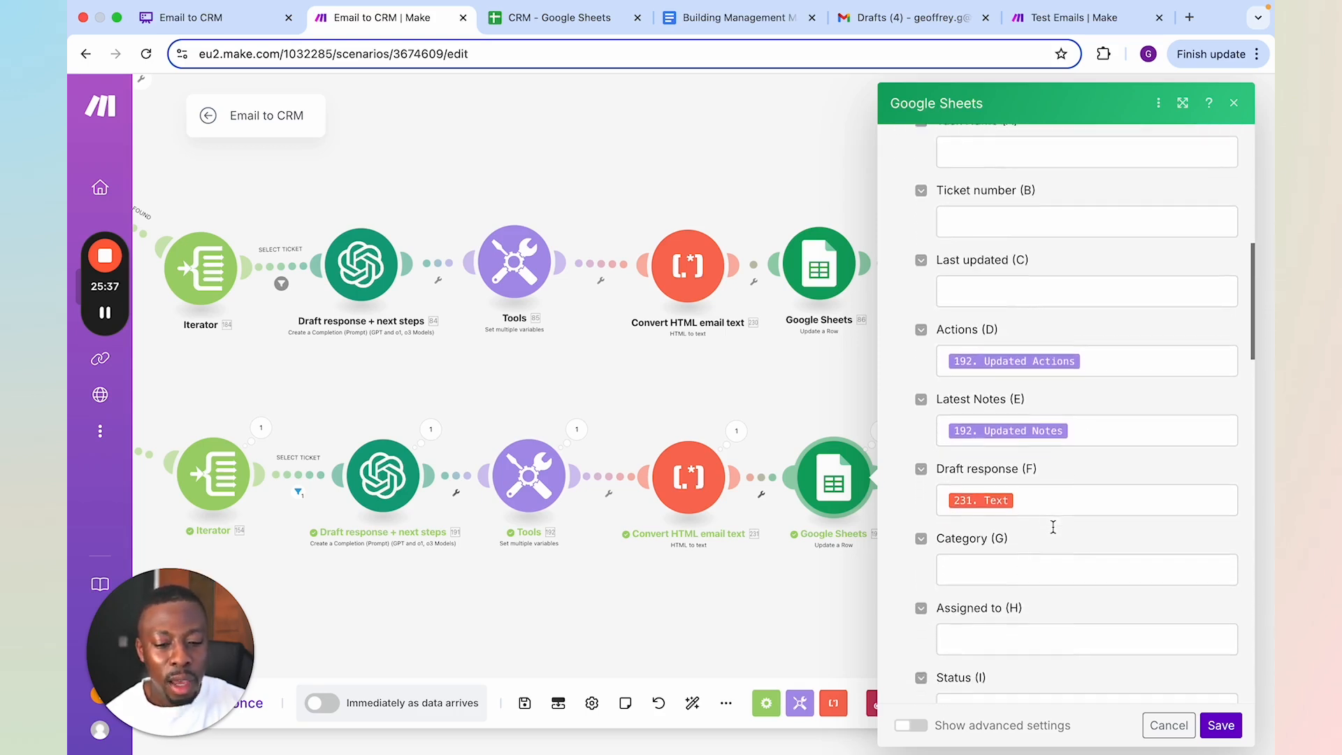
{"action": "left_click", "coordinate": [1220, 727]}
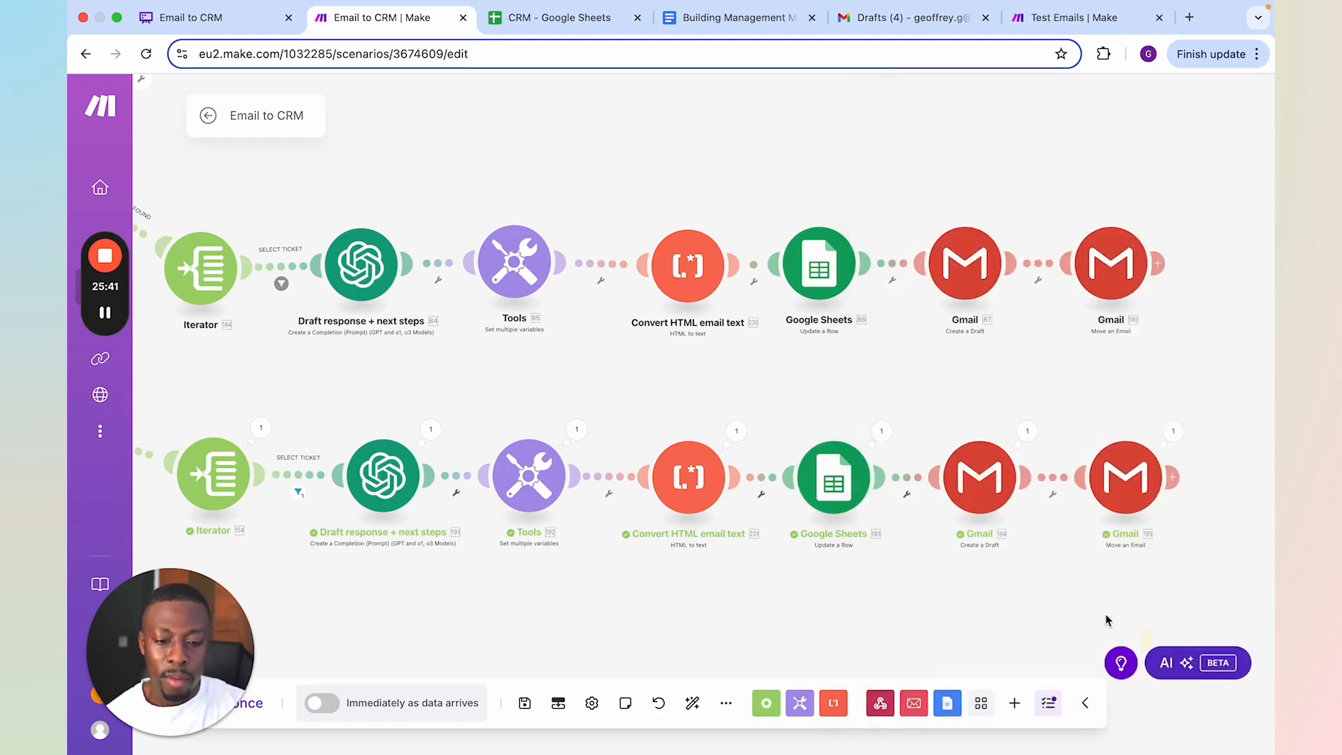
Examine the NO MATCH fallback branches and compare their routes with the IF MATCH FOUND and existing-ticket branches in the scenario
{"action": "scroll", "coordinate": [613, 431], "scroll_direction": "down", "scroll_amount": 2}
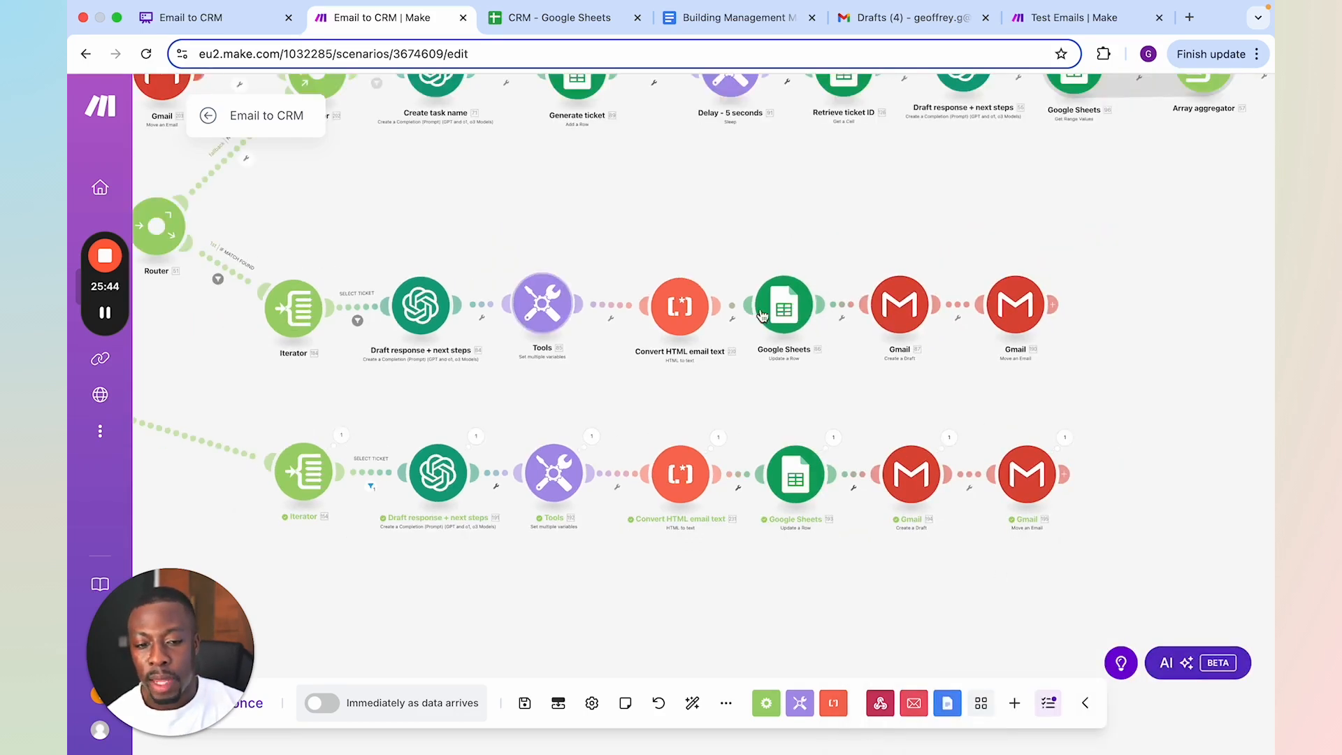
{"action": "left_click_drag", "start_coordinate": [562, 192], "coordinate": [785, 474]}
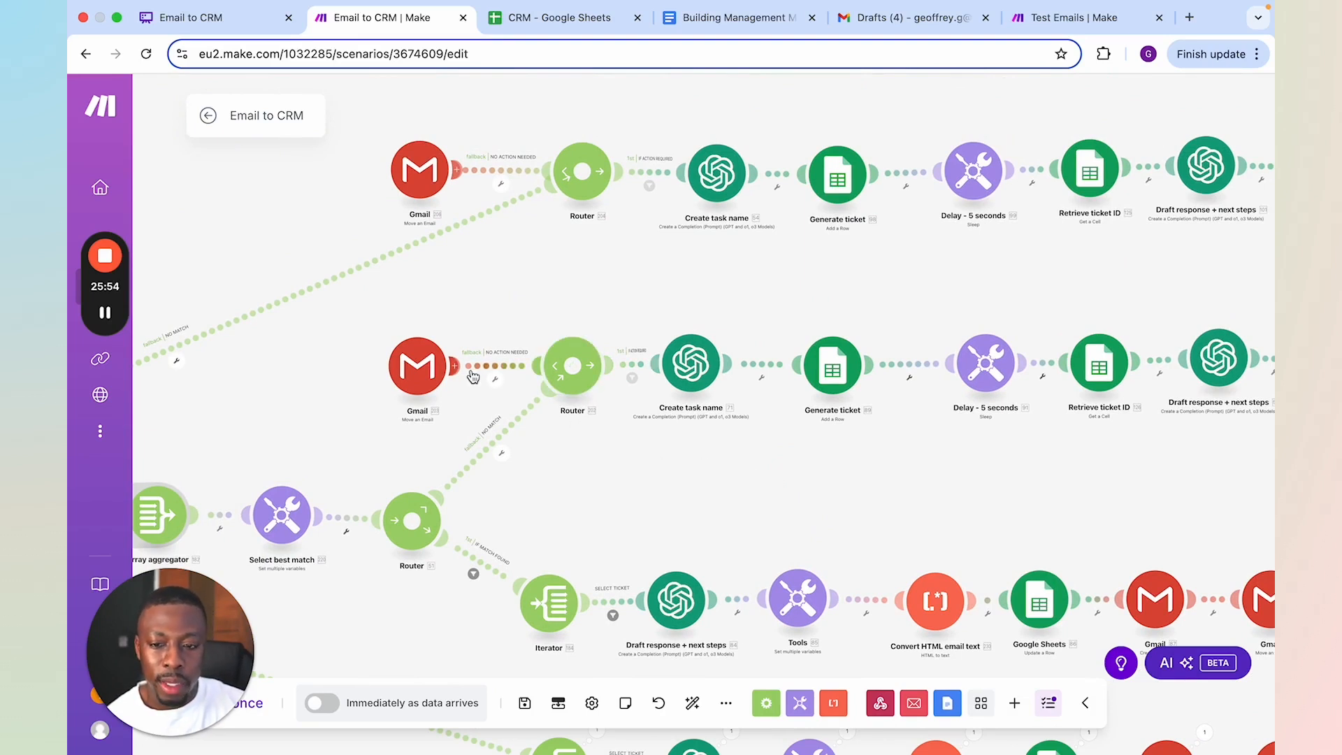
{"action": "left_click_drag", "start_coordinate": [640, 464], "coordinate": [623, 364]}
{"action": "scroll", "coordinate": [524, 308], "scroll_direction": "up", "scroll_amount": 3}
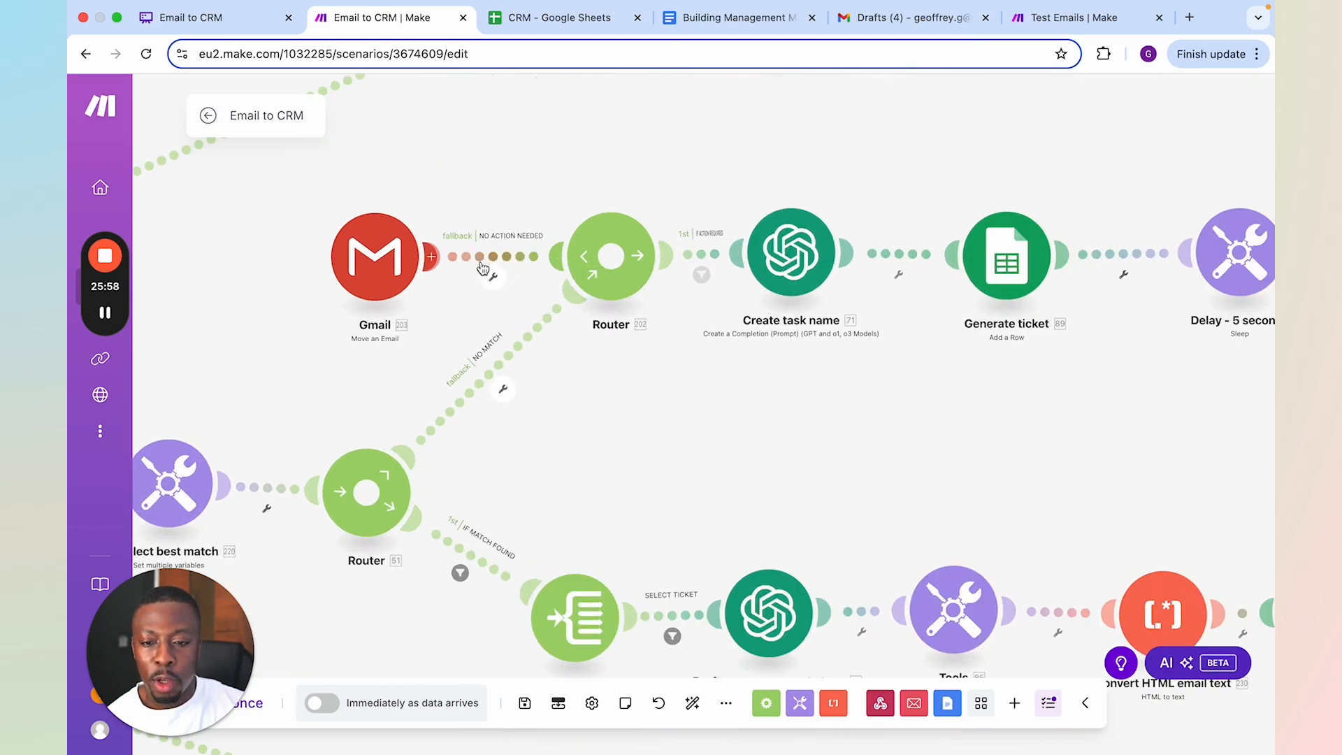
{"action": "scroll", "coordinate": [511, 253], "scroll_direction": "down", "scroll_amount": 3}
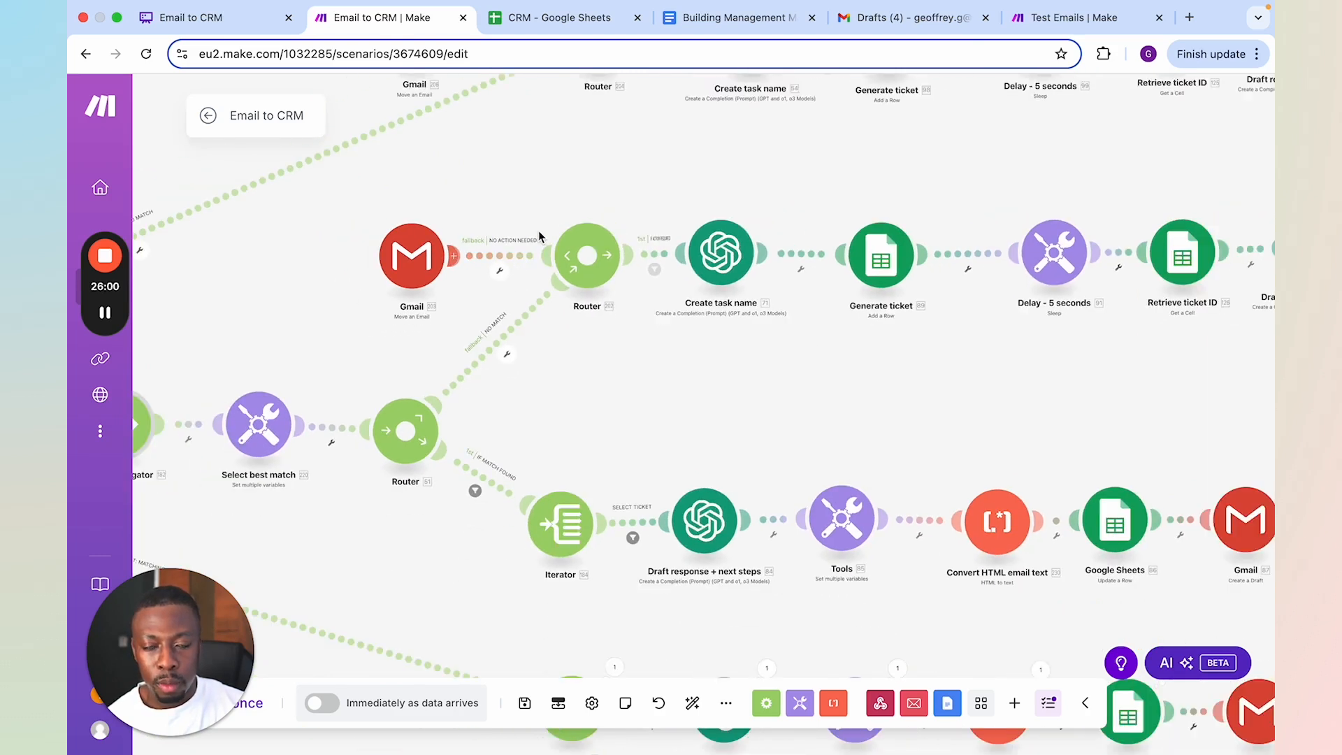
{"action": "left_click_drag", "start_coordinate": [643, 381], "coordinate": [648, 358]}
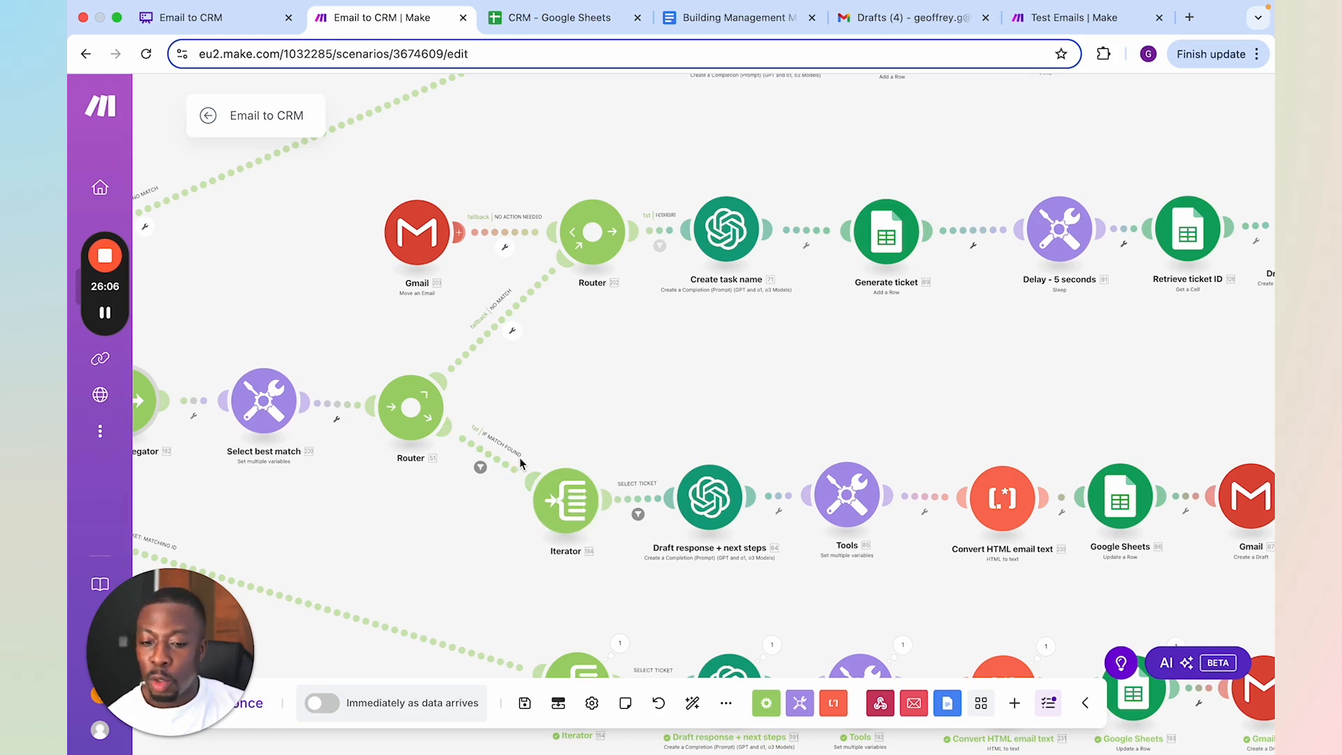
{"action": "scroll", "coordinate": [672, 439], "scroll_direction": "down", "scroll_amount": 2}
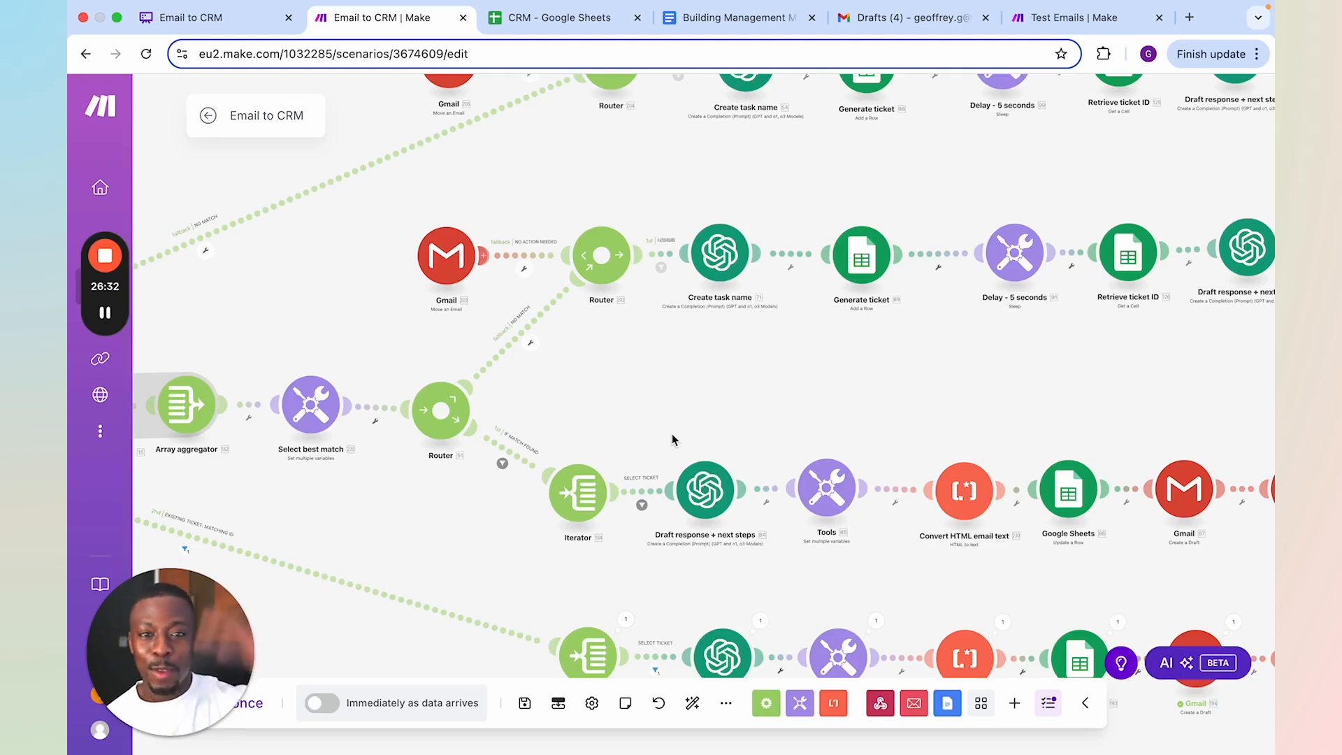
{"action": "scroll", "coordinate": [728, 382], "scroll_direction": "down", "scroll_amount": 3}
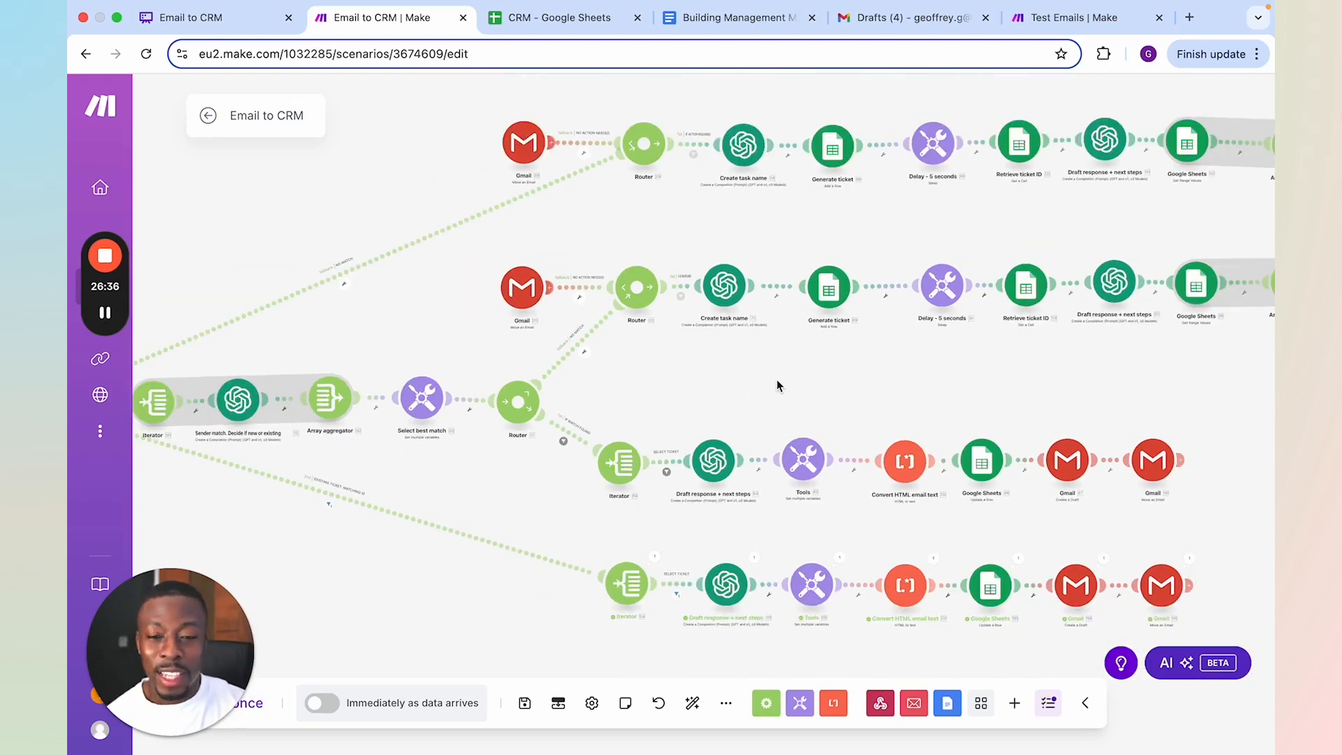
{"action": "scroll", "coordinate": [802, 365], "scroll_direction": "up", "scroll_amount": 3}
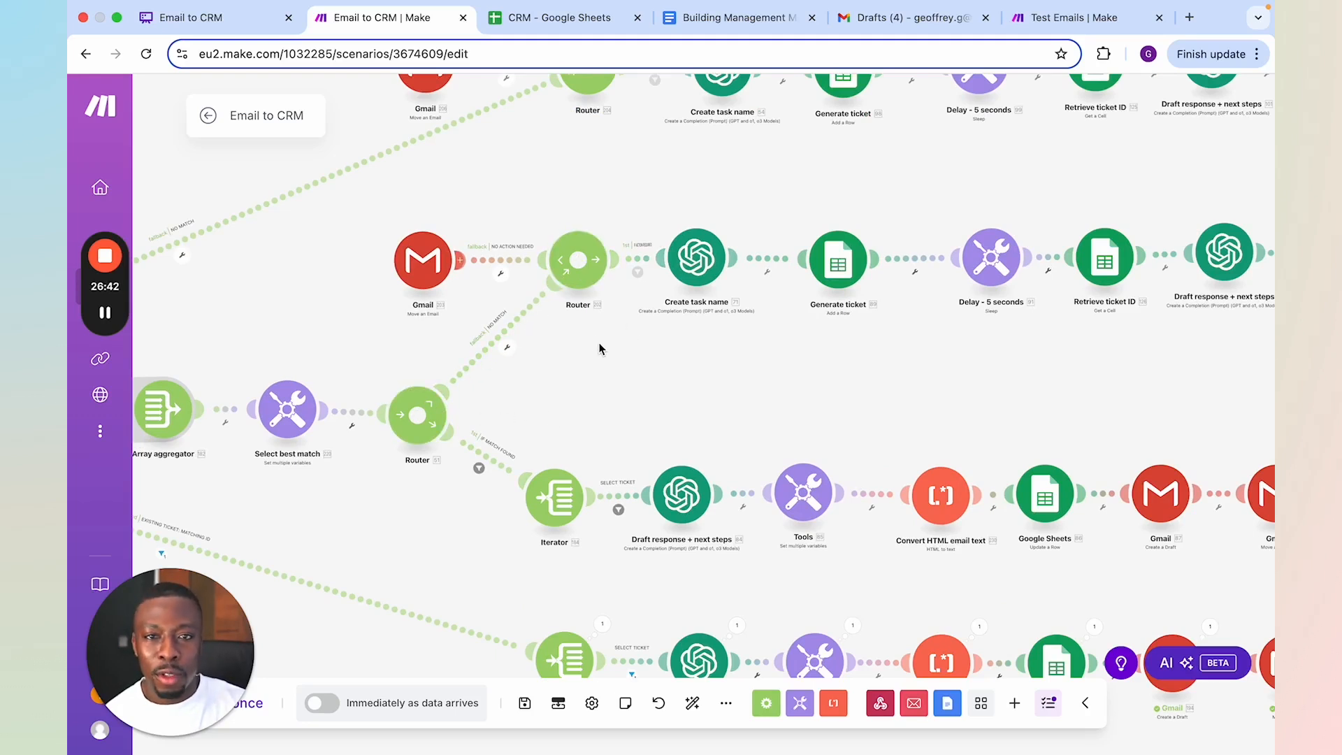
{"action": "scroll", "coordinate": [521, 263], "scroll_direction": "up", "scroll_amount": 2}
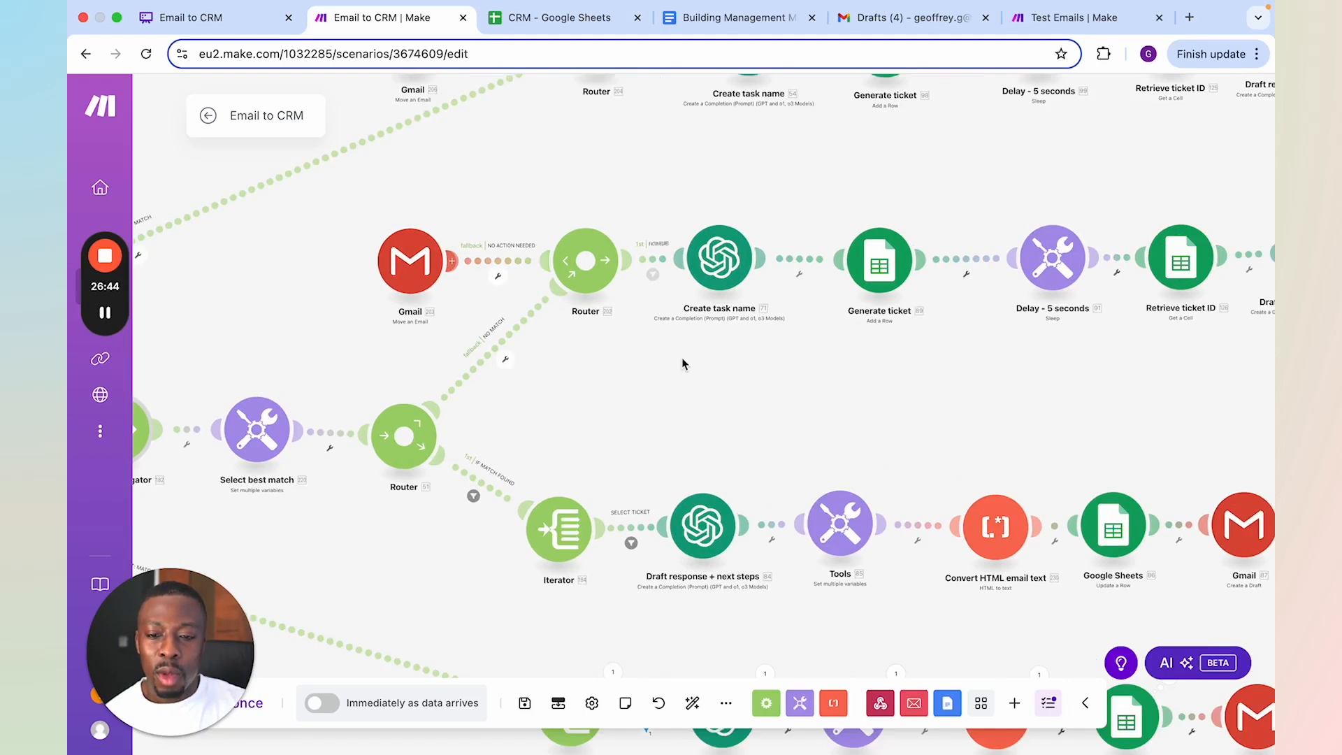
Inspect the ActionRequired and Categorisation results in the executed Categorise module's output, and close it
{"action": "left_click_drag", "start_coordinate": [445, 392], "coordinate": [809, 344]}
{"action": "scroll", "coordinate": [809, 344], "scroll_direction": "down", "scroll_amount": 2}
{"action": "left_click_drag", "start_coordinate": [339, 517], "coordinate": [897, 478]}
{"action": "left_click_drag", "start_coordinate": [510, 471], "coordinate": [703, 477]}
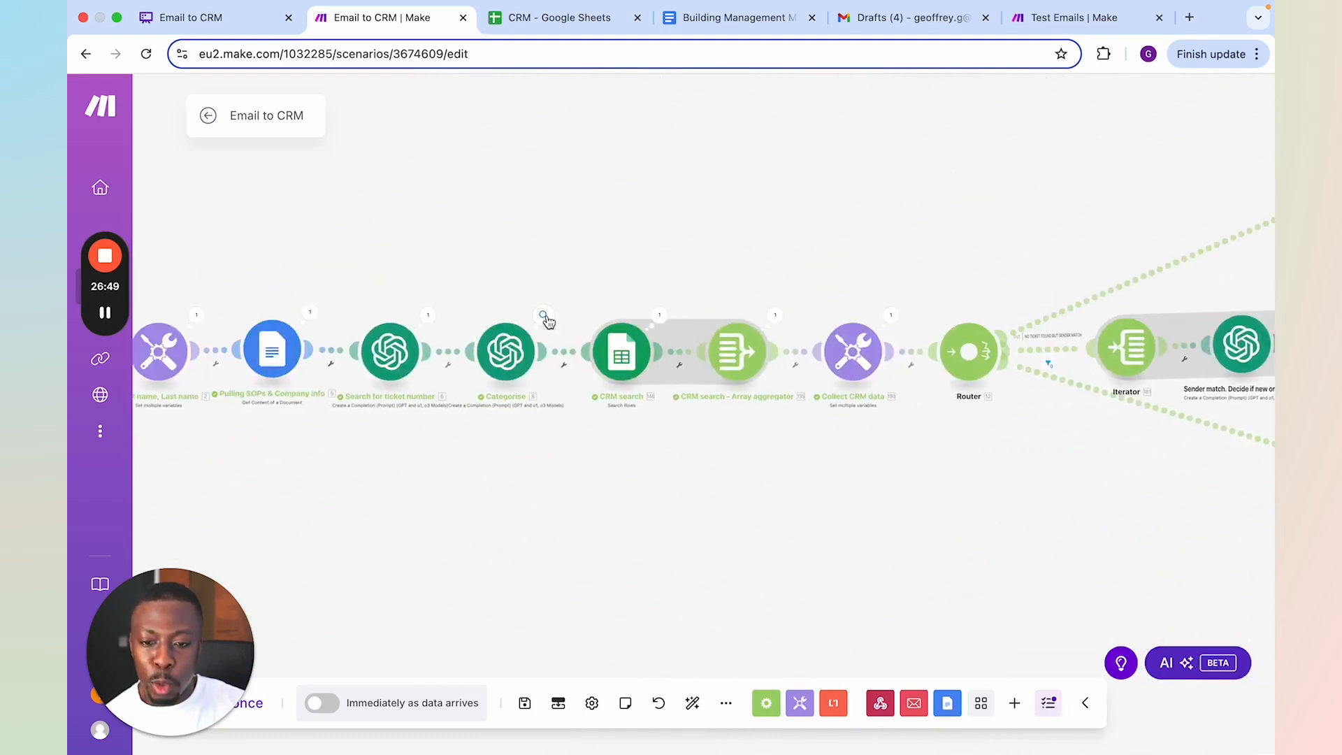
{"action": "left_click", "coordinate": [545, 317]}
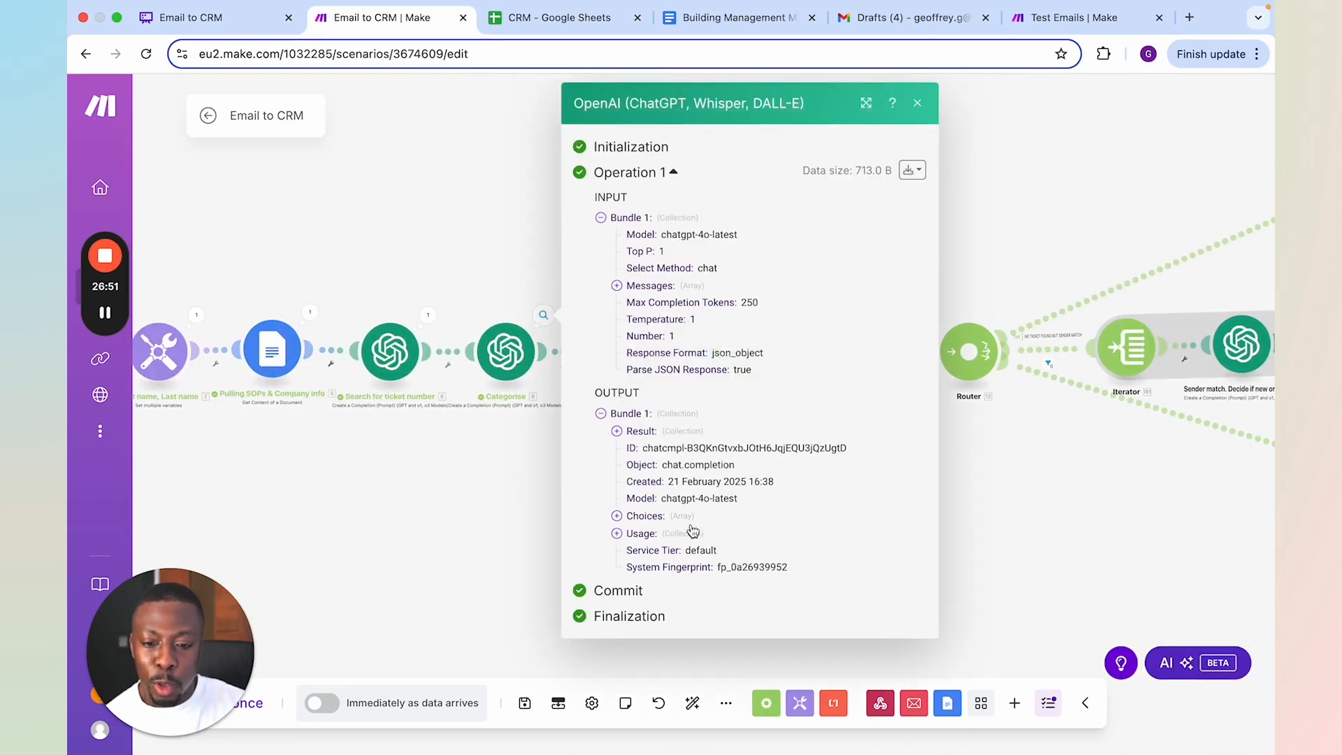
{"action": "left_click", "coordinate": [645, 516]}
{"action": "left_click", "coordinate": [640, 432]}
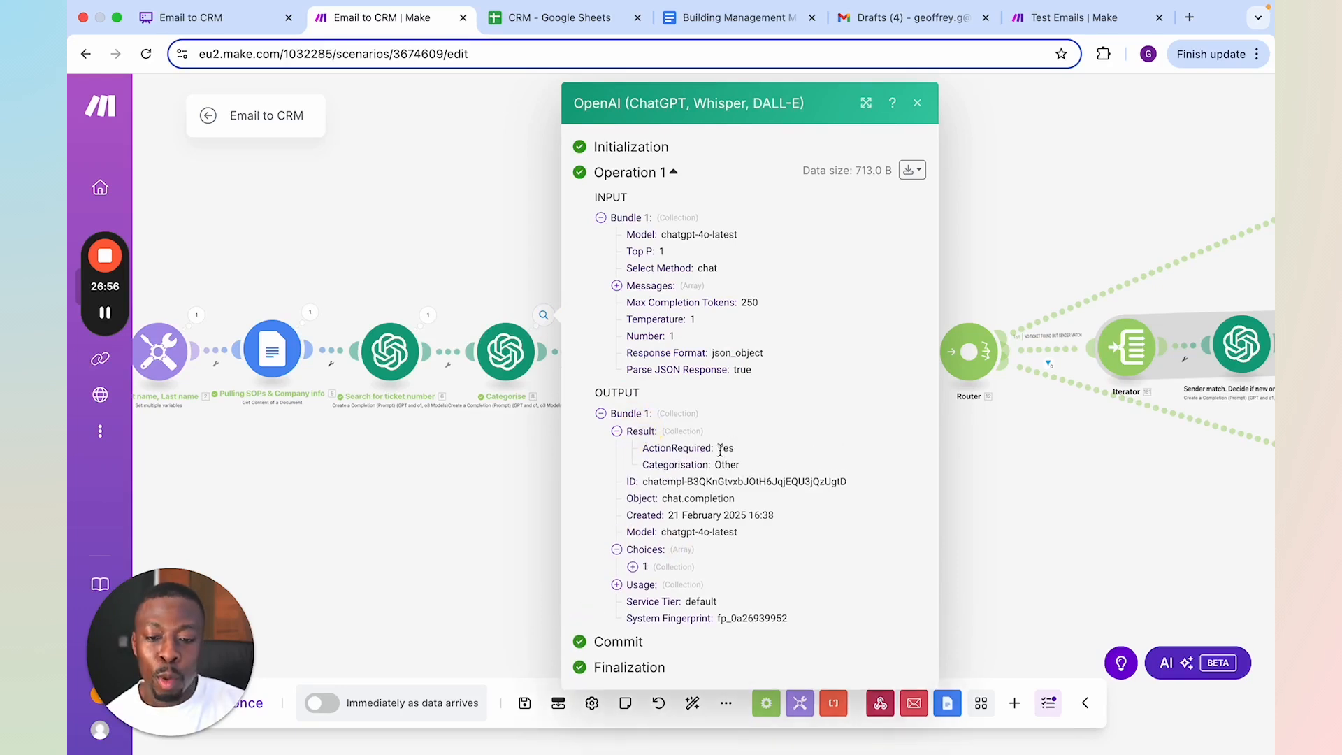
{"action": "left_click", "coordinate": [989, 479]}
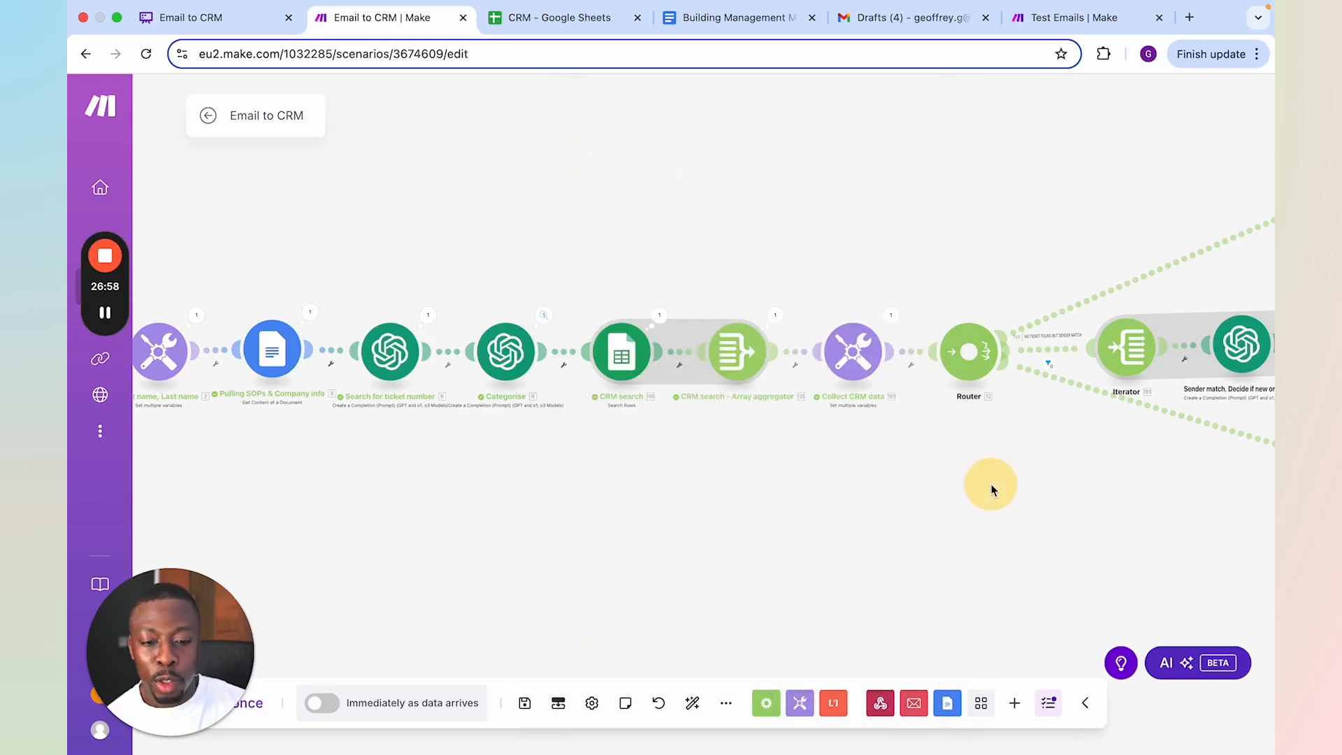
Review the IF ACTION REQUIRED filter condition and the NO ACTION NEEDED fallback filter on the upper NO MATCH branch's router
{"action": "left_click_drag", "start_coordinate": [749, 455], "coordinate": [292, 616]}
{"action": "left_click_drag", "start_coordinate": [1159, 288], "coordinate": [615, 449]}
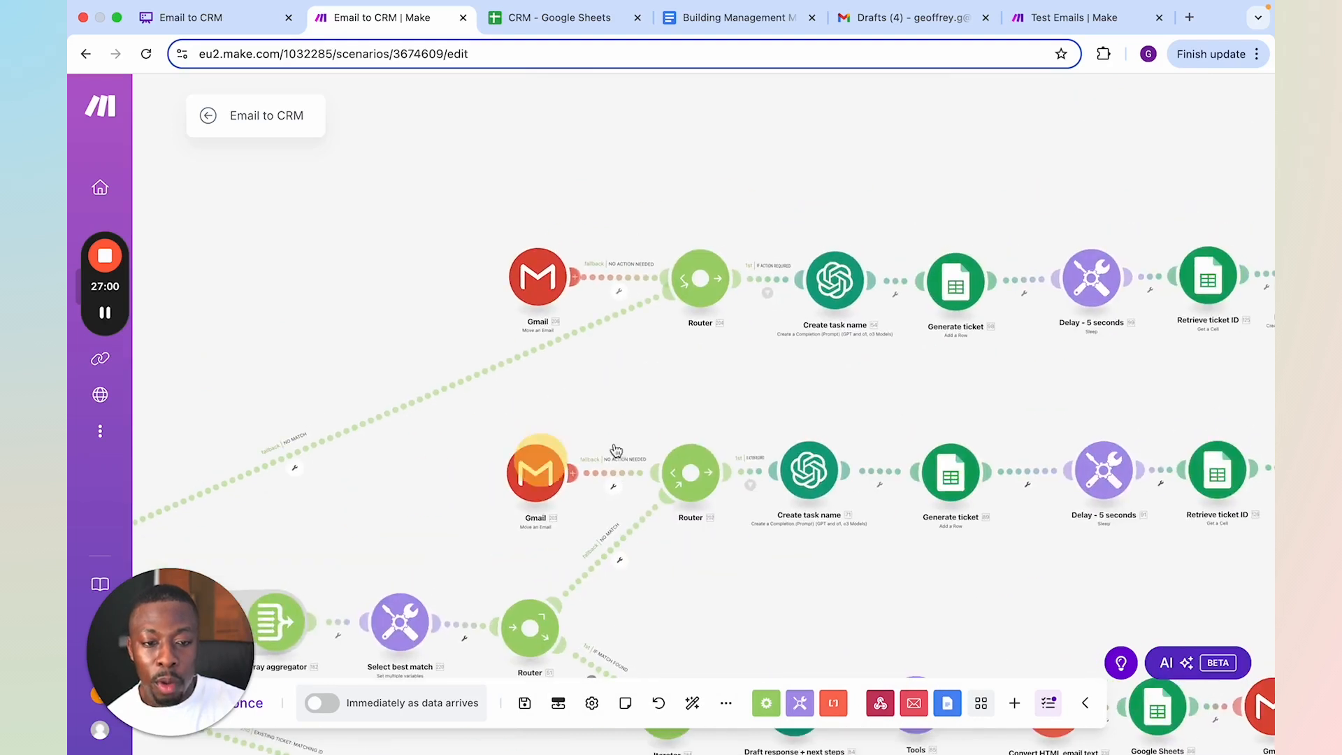
{"action": "left_click", "coordinate": [769, 280]}
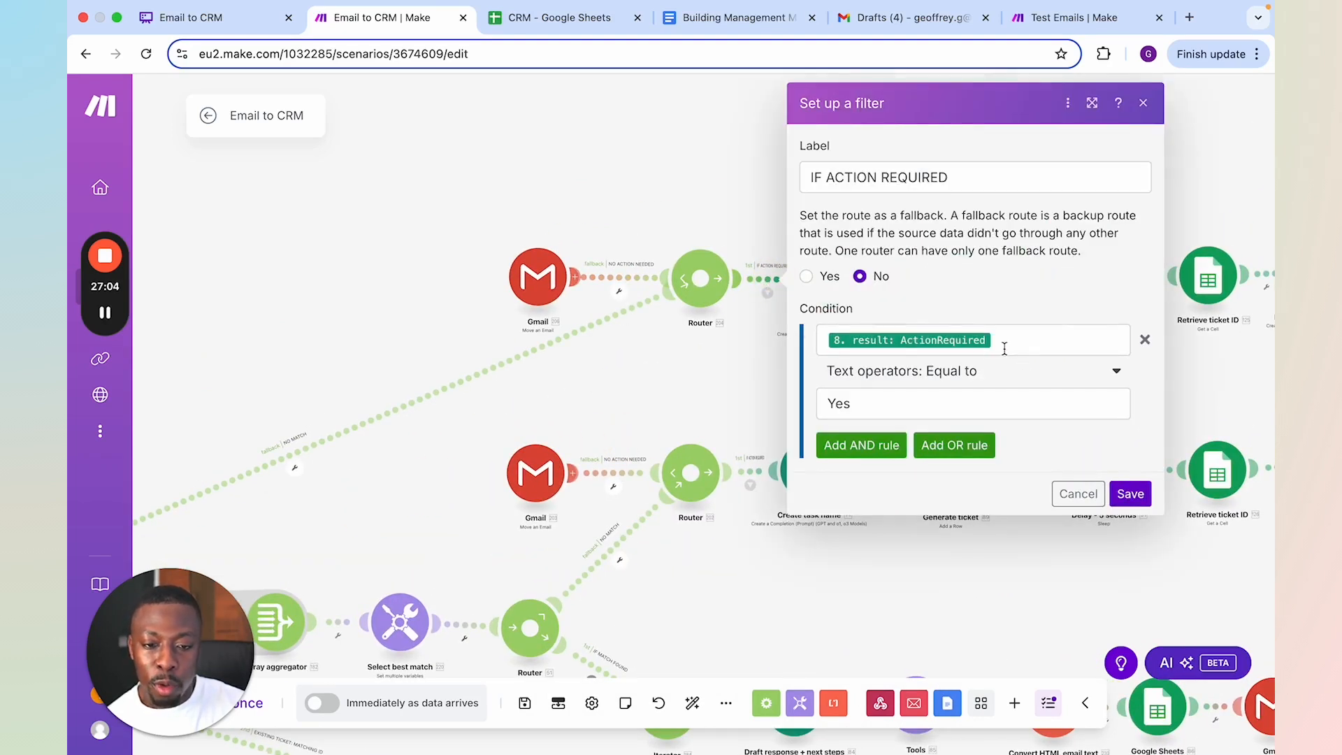
{"action": "left_click", "coordinate": [665, 366]}
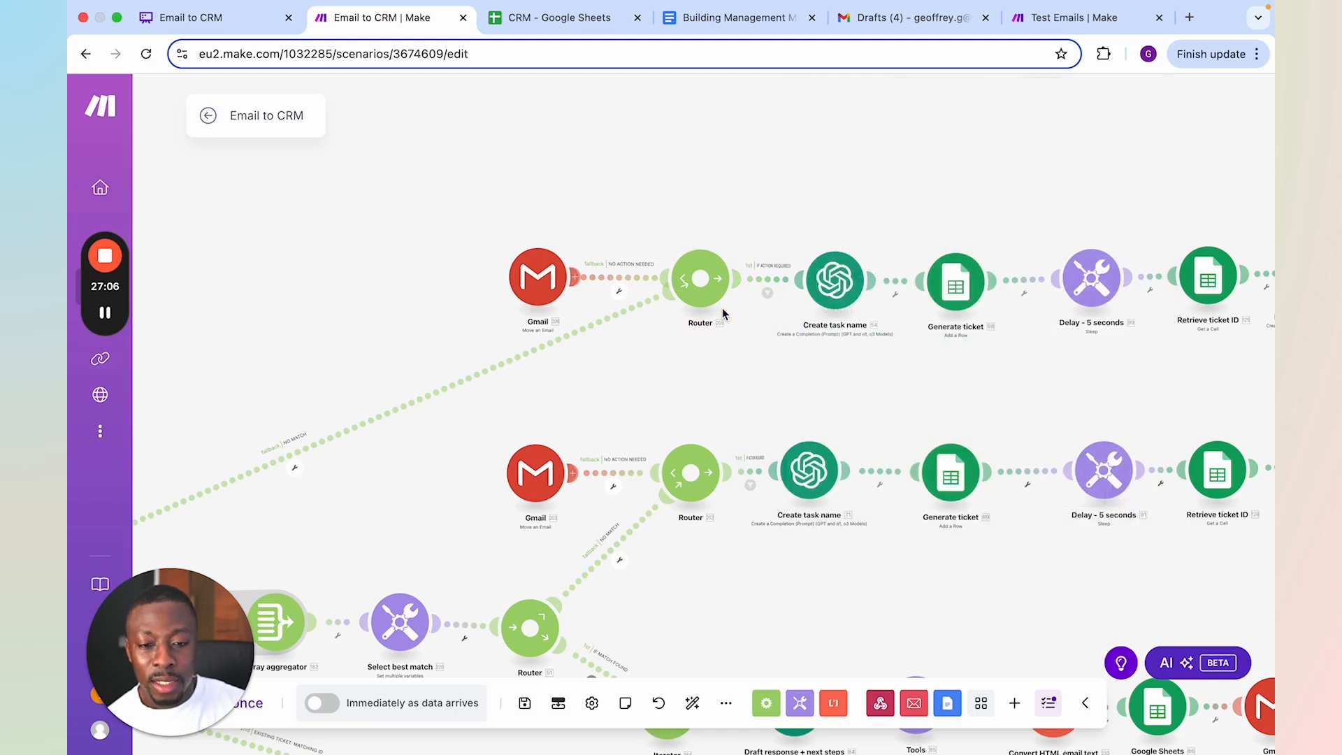
{"action": "left_click", "coordinate": [622, 279]}
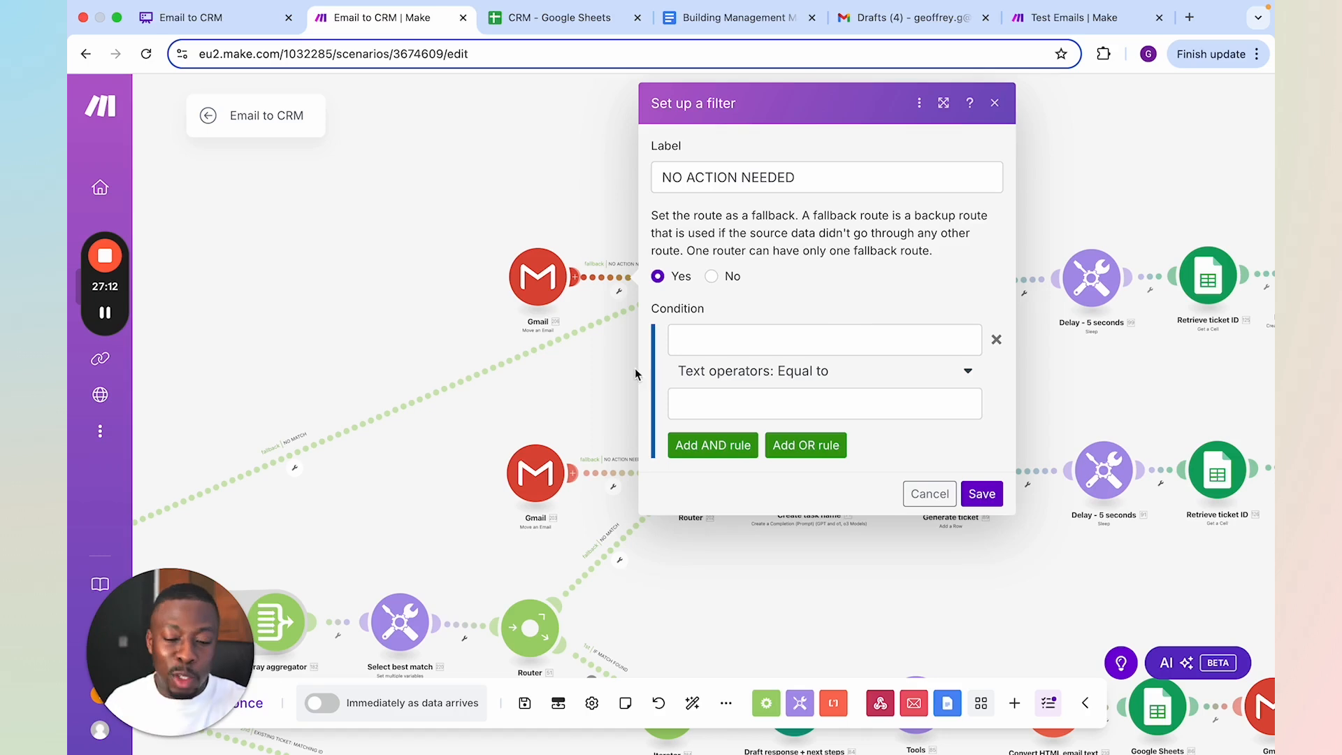
{"action": "left_click", "coordinate": [623, 351]}
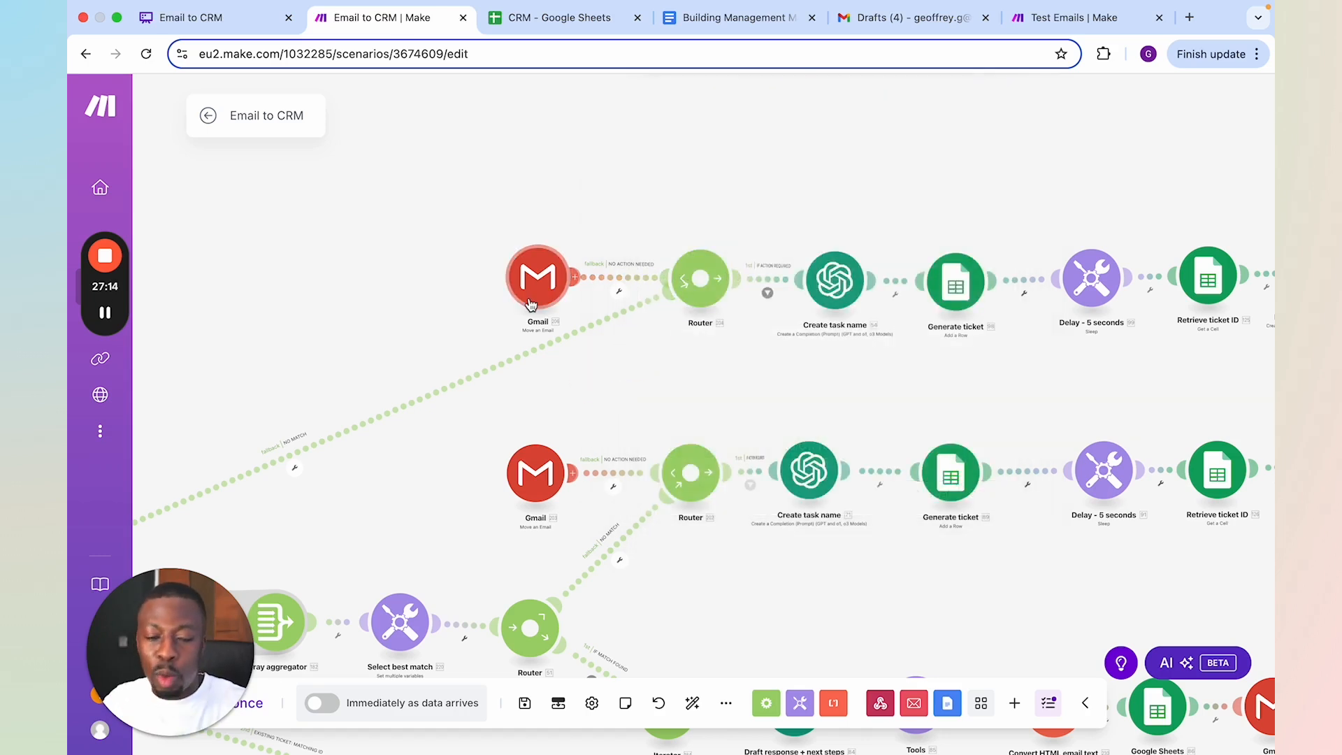
Switch to the CRM Google Sheet and look through its existing tickets, selecting the first empty row's Task Name cell, A18
{"action": "scroll", "coordinate": [701, 377], "scroll_direction": "up", "scroll_amount": 2}
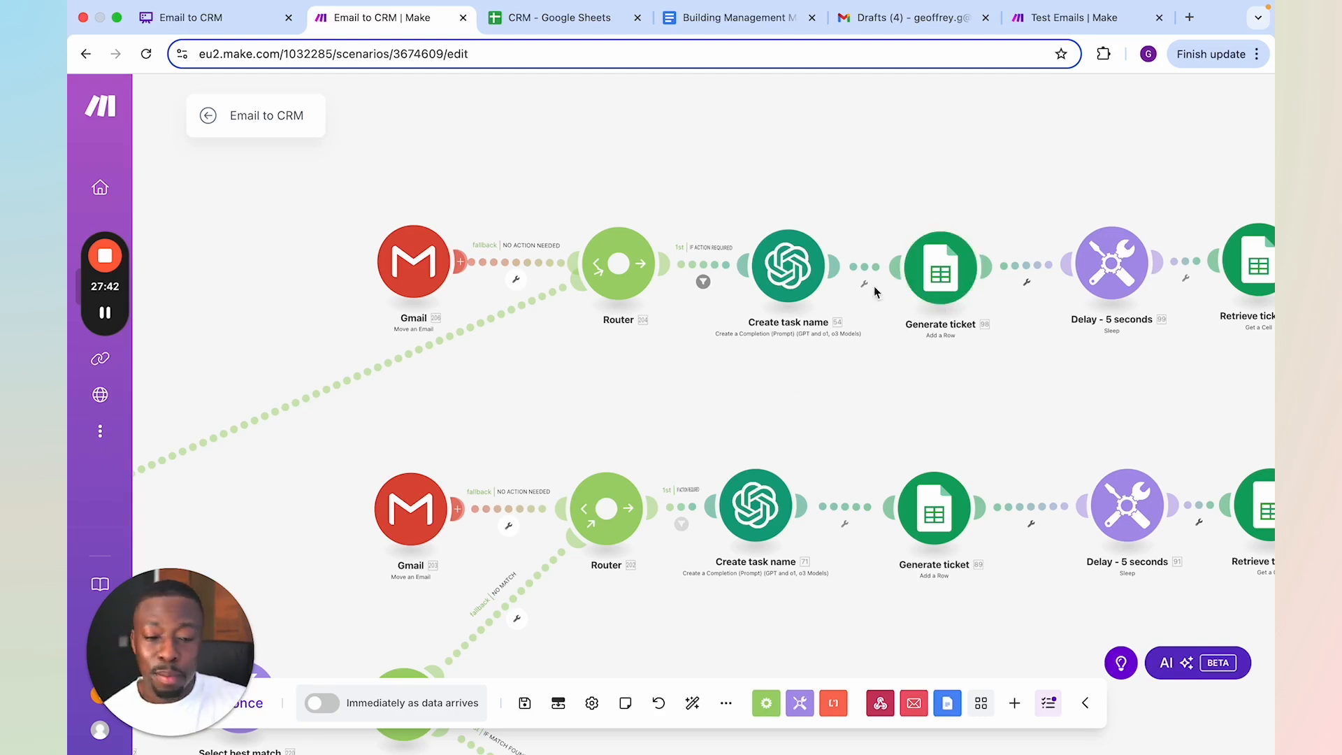
{"action": "left_click", "coordinate": [532, 18]}
{"action": "scroll", "coordinate": [441, 321], "scroll_direction": "up", "scroll_amount": 1}
{"action": "scroll", "coordinate": [457, 329], "scroll_direction": "down", "scroll_amount": 1}
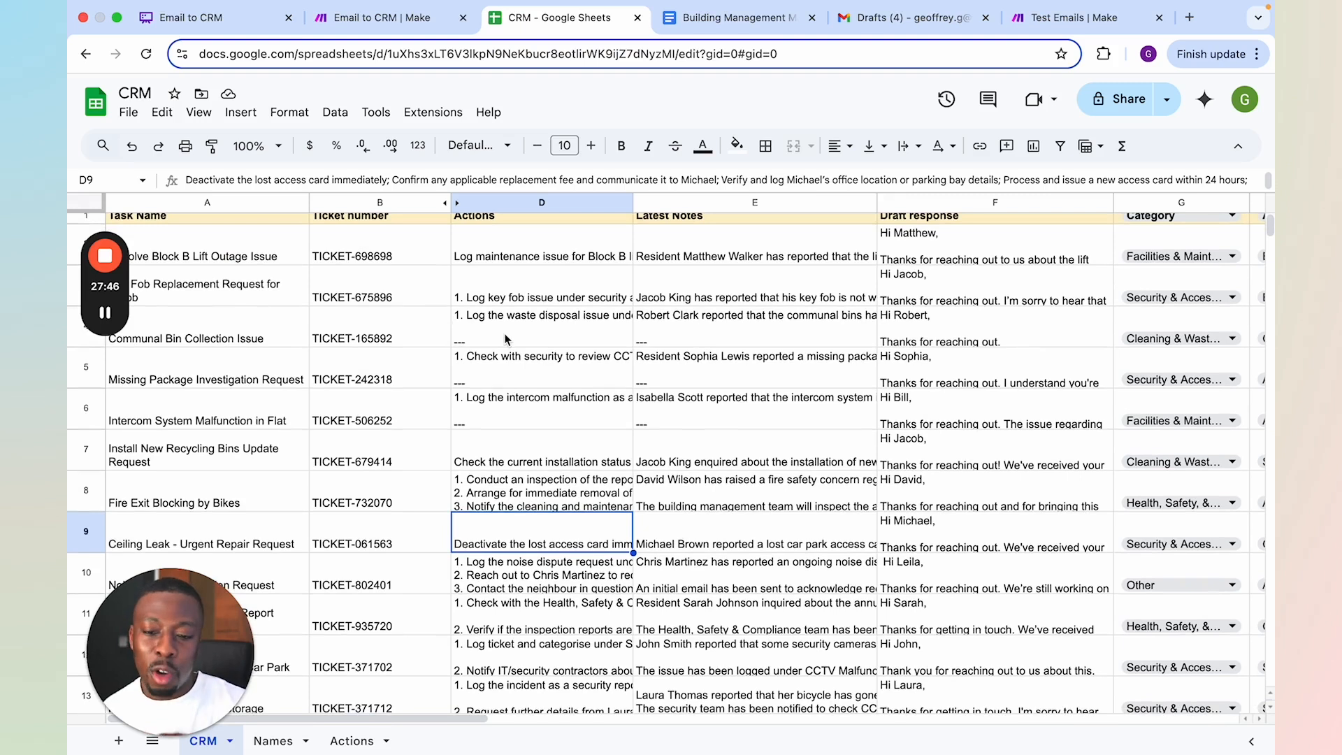
{"action": "scroll", "coordinate": [531, 356], "scroll_direction": "up", "scroll_amount": 1}
{"action": "scroll", "coordinate": [629, 370], "scroll_direction": "down", "scroll_amount": 3}
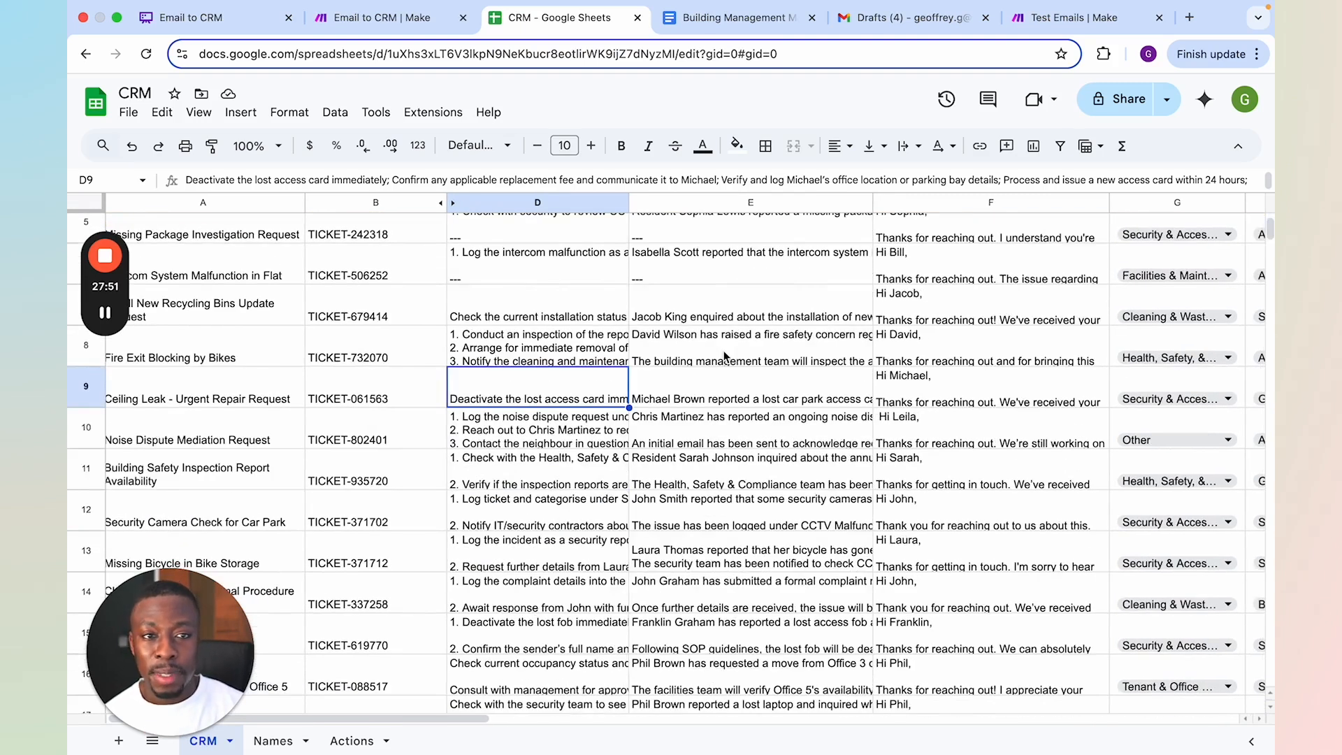
{"action": "scroll", "coordinate": [724, 356], "scroll_direction": "down", "scroll_amount": 1}
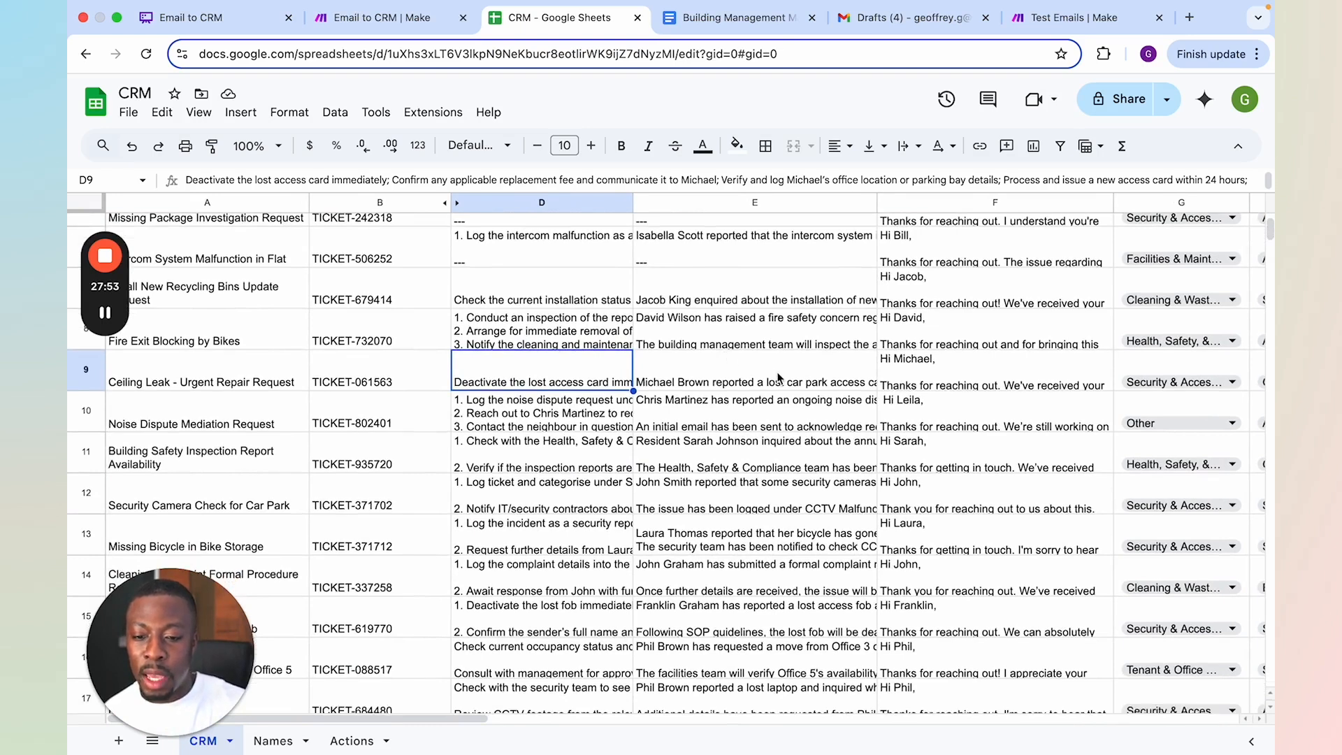
{"action": "scroll", "coordinate": [778, 377], "scroll_direction": "down", "scroll_amount": 5}
{"action": "left_click", "coordinate": [246, 495]}
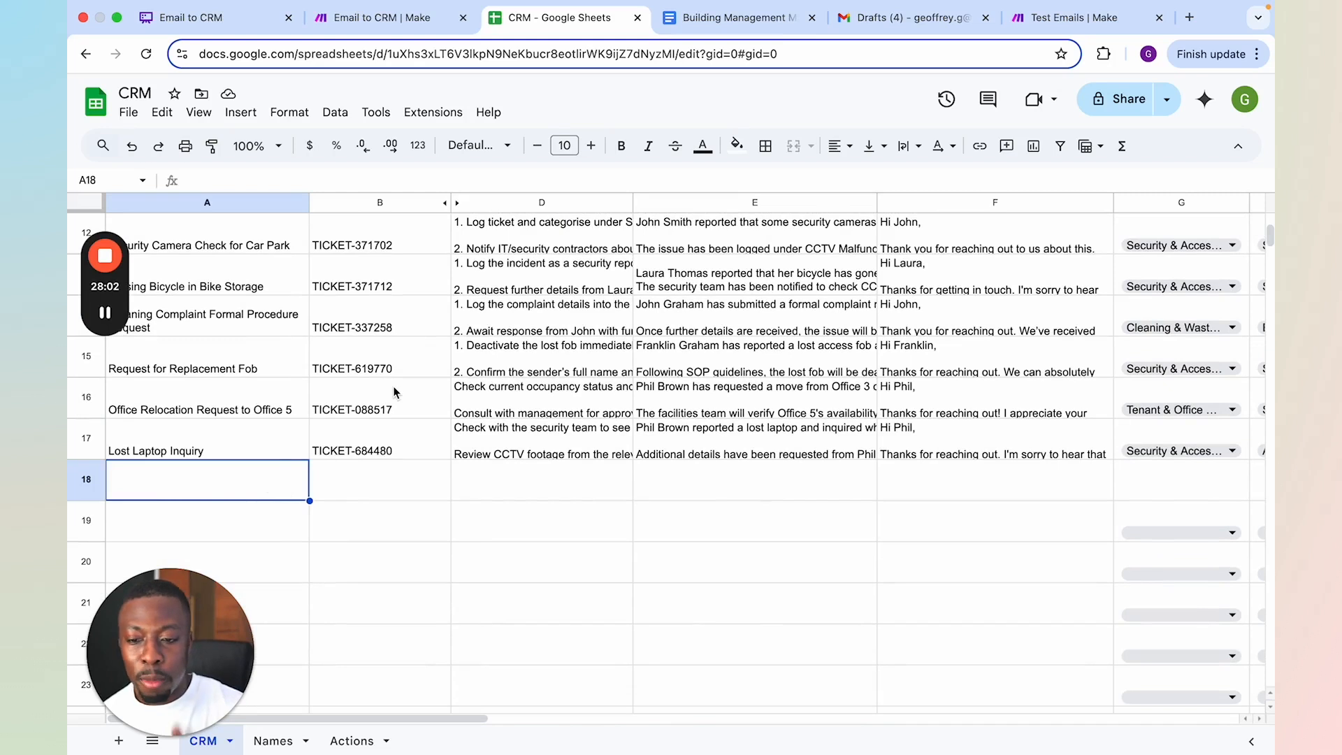
{"action": "scroll", "coordinate": [396, 393], "scroll_direction": "up", "scroll_amount": 1}
{"action": "scroll", "coordinate": [396, 393], "scroll_direction": "up", "scroll_amount": 5}
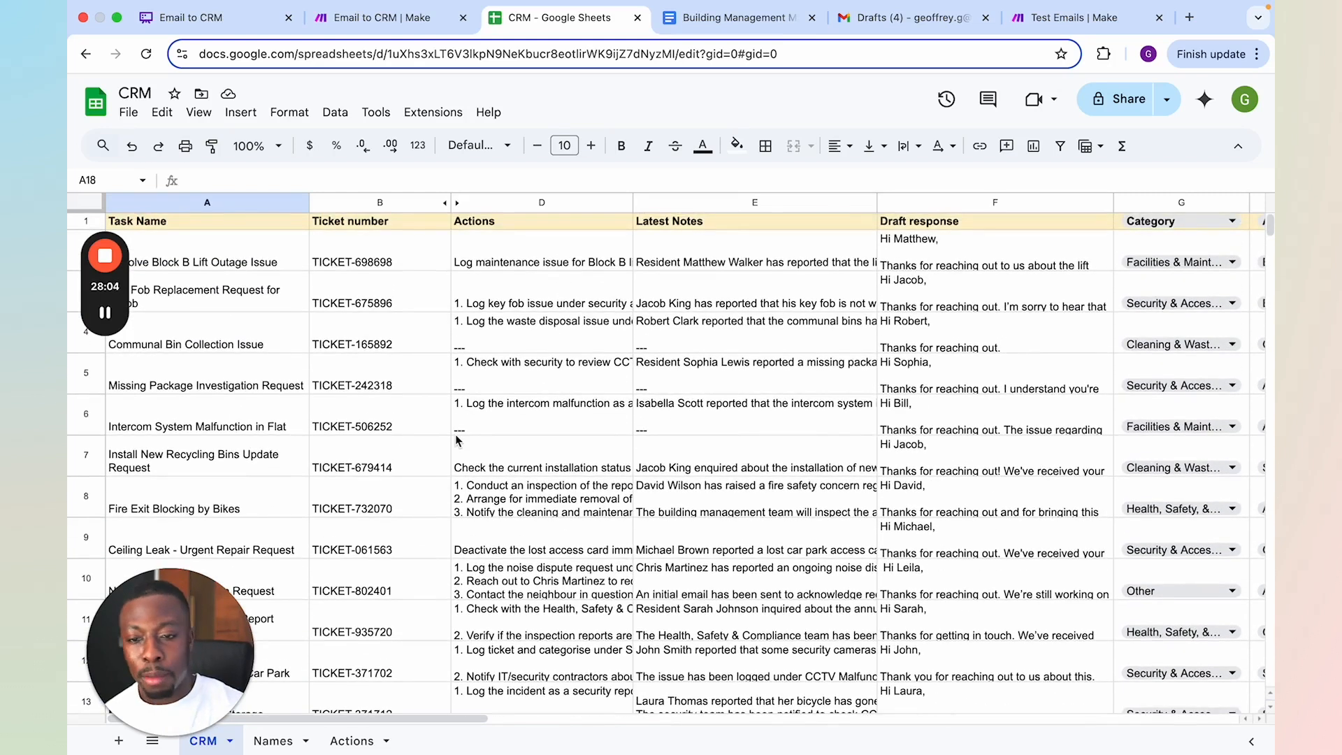
Return to the Make scenario and review the model and prompt messages of the upper branch's Create task name module, and close it
{"action": "left_click", "coordinate": [407, 19]}
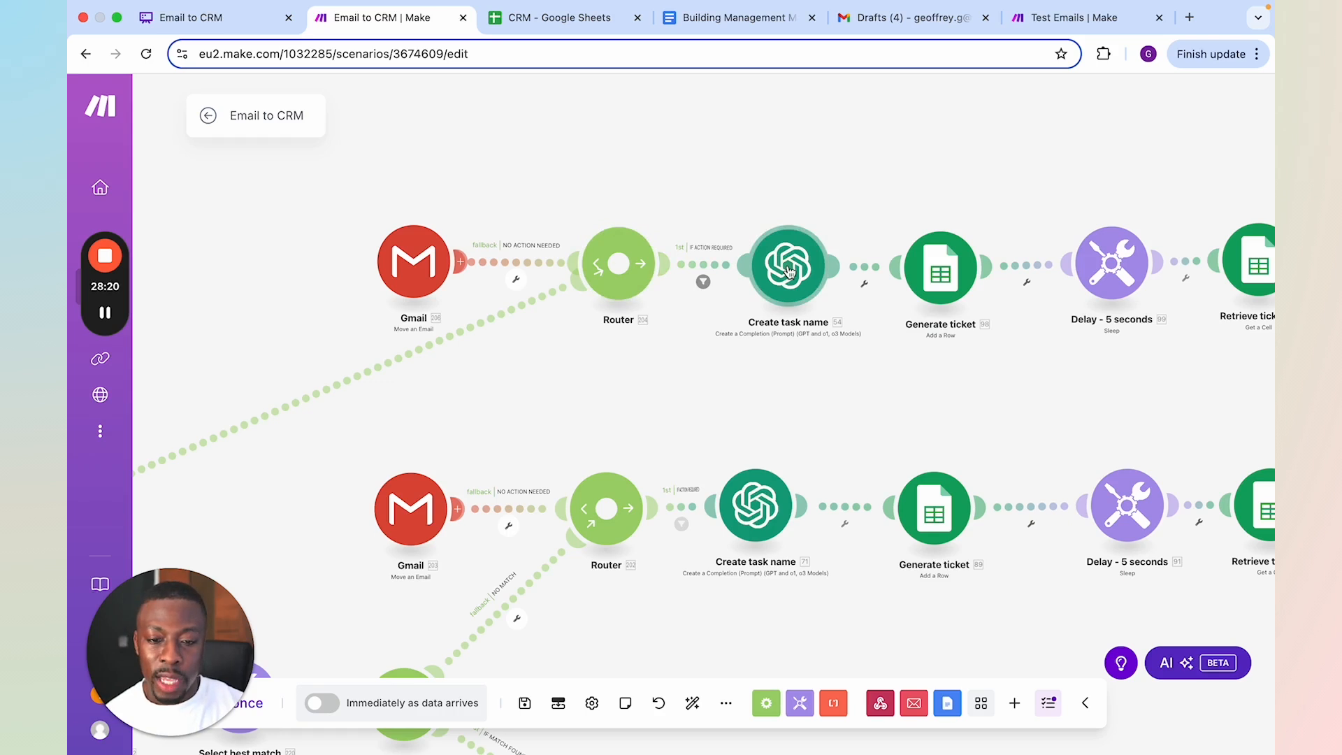
{"action": "left_click", "coordinate": [790, 272]}
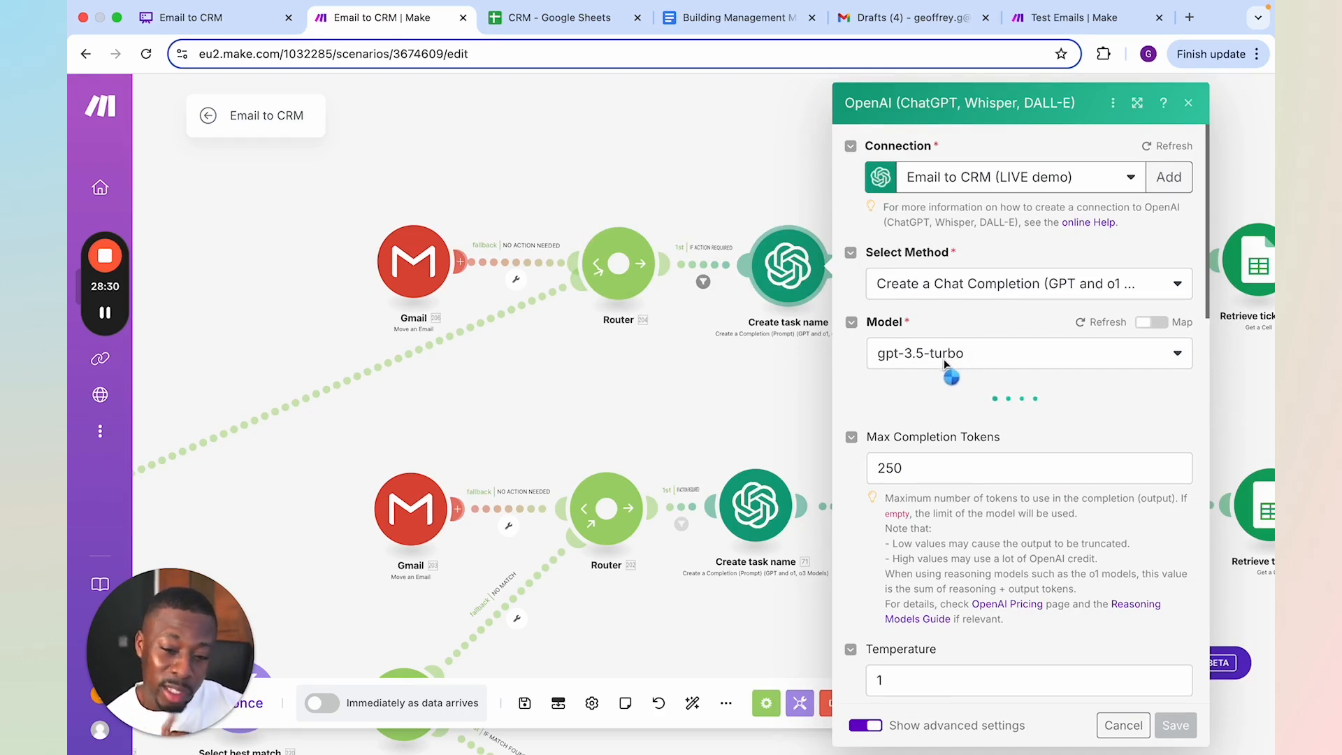
{"action": "scroll", "coordinate": [939, 370], "scroll_direction": "down", "scroll_amount": 6}
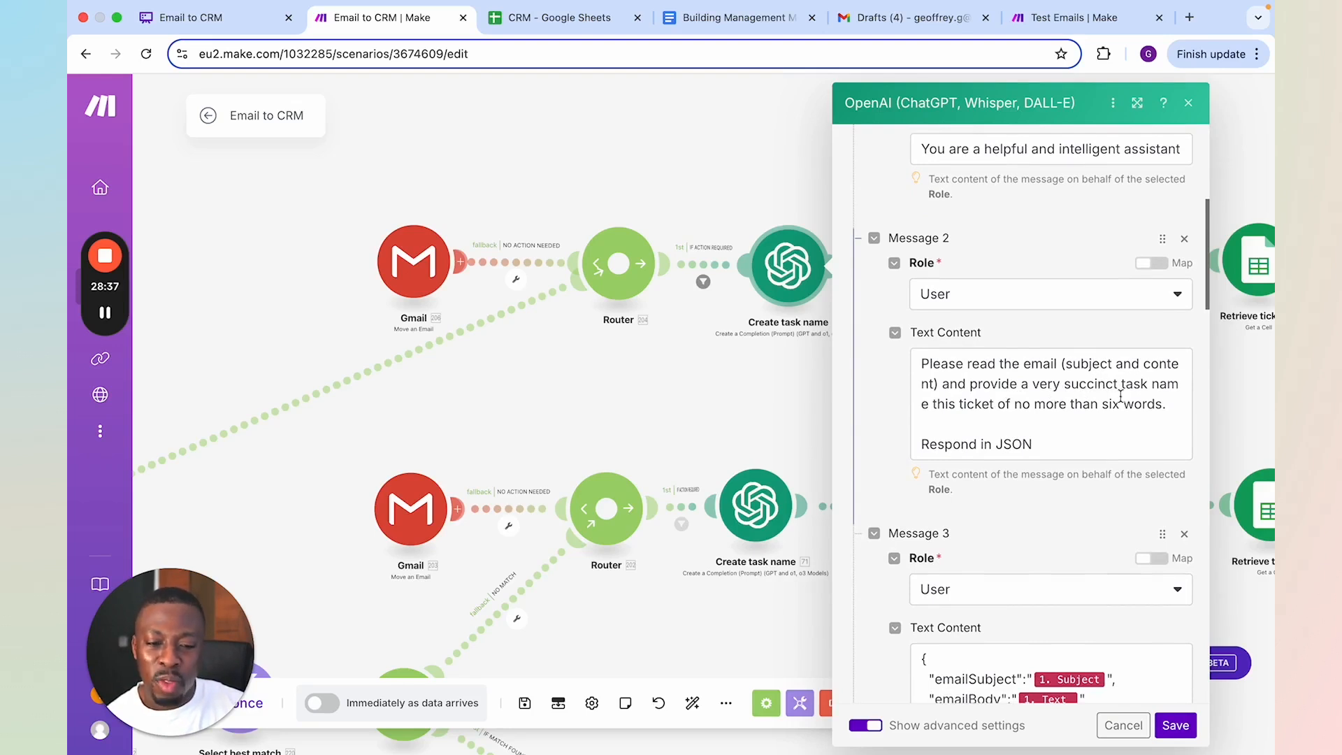
{"action": "scroll", "coordinate": [1098, 406], "scroll_direction": "down", "scroll_amount": 3}
{"action": "scroll", "coordinate": [1092, 404], "scroll_direction": "down", "scroll_amount": 5}
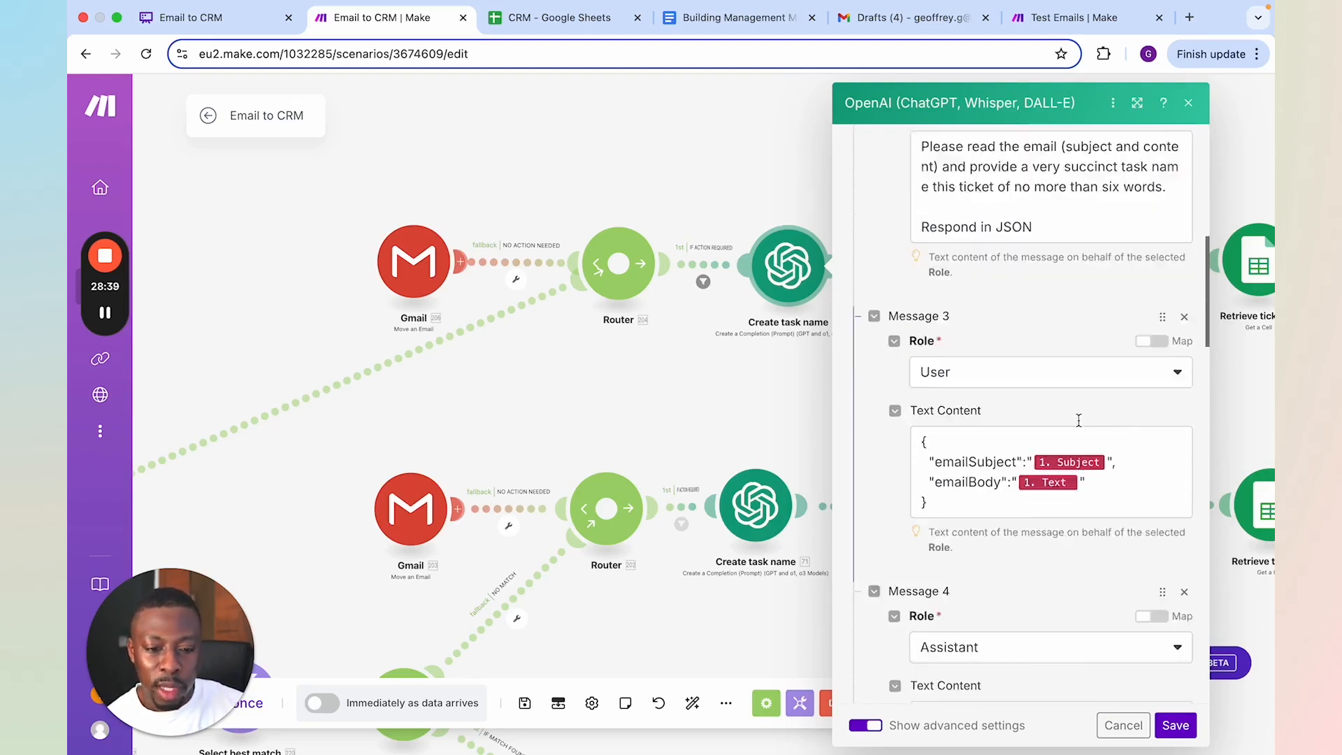
{"action": "left_click", "coordinate": [734, 406]}
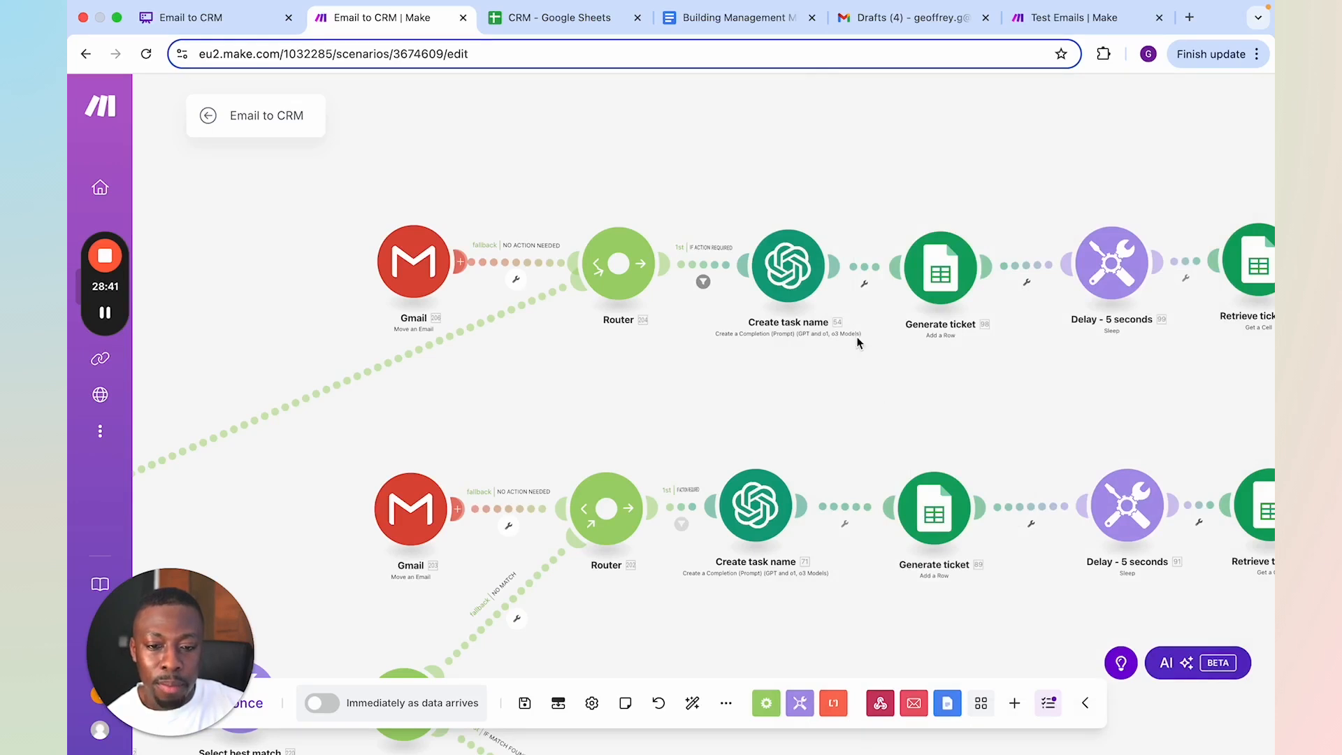
Check the sheet name and the Task Name mapping in the upper branch's Generate ticket module, and close it
{"action": "scroll", "coordinate": [869, 380], "scroll_direction": "right", "scroll_amount": 3}
{"action": "left_click", "coordinate": [772, 425]}
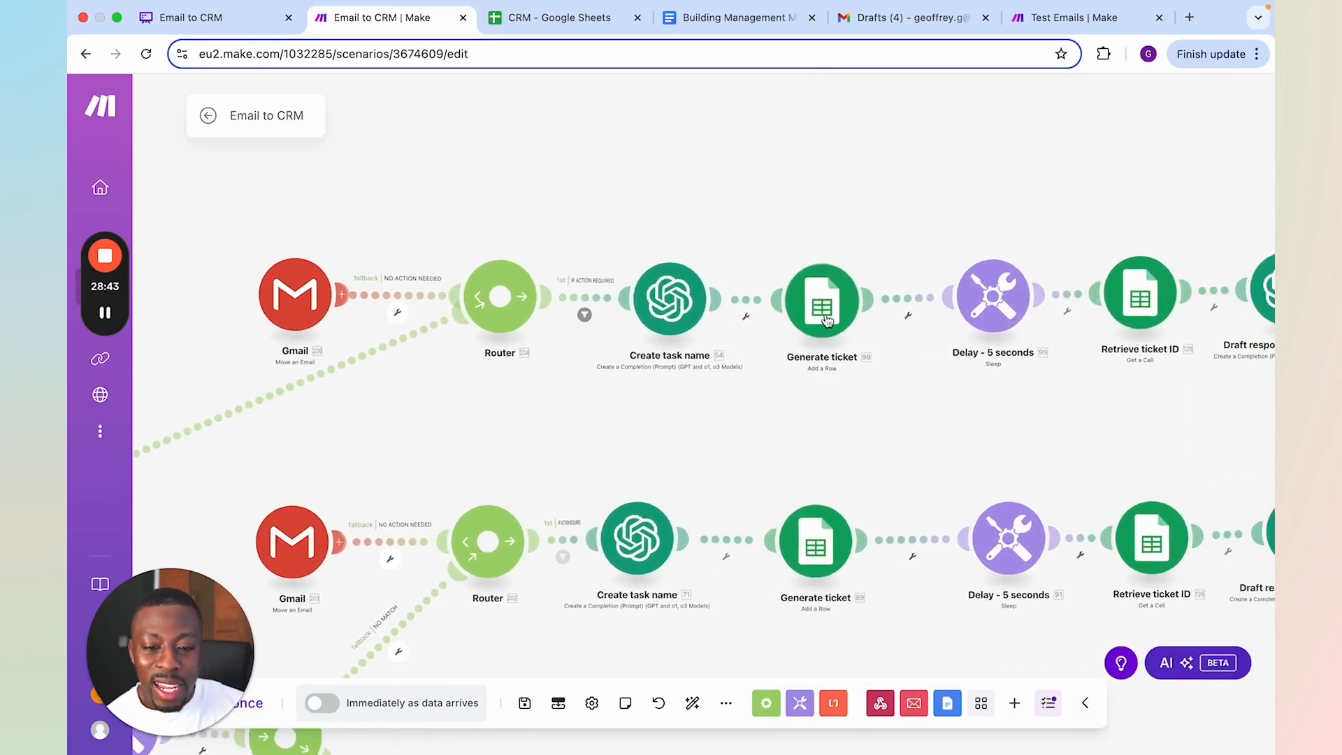
{"action": "left_click", "coordinate": [825, 312]}
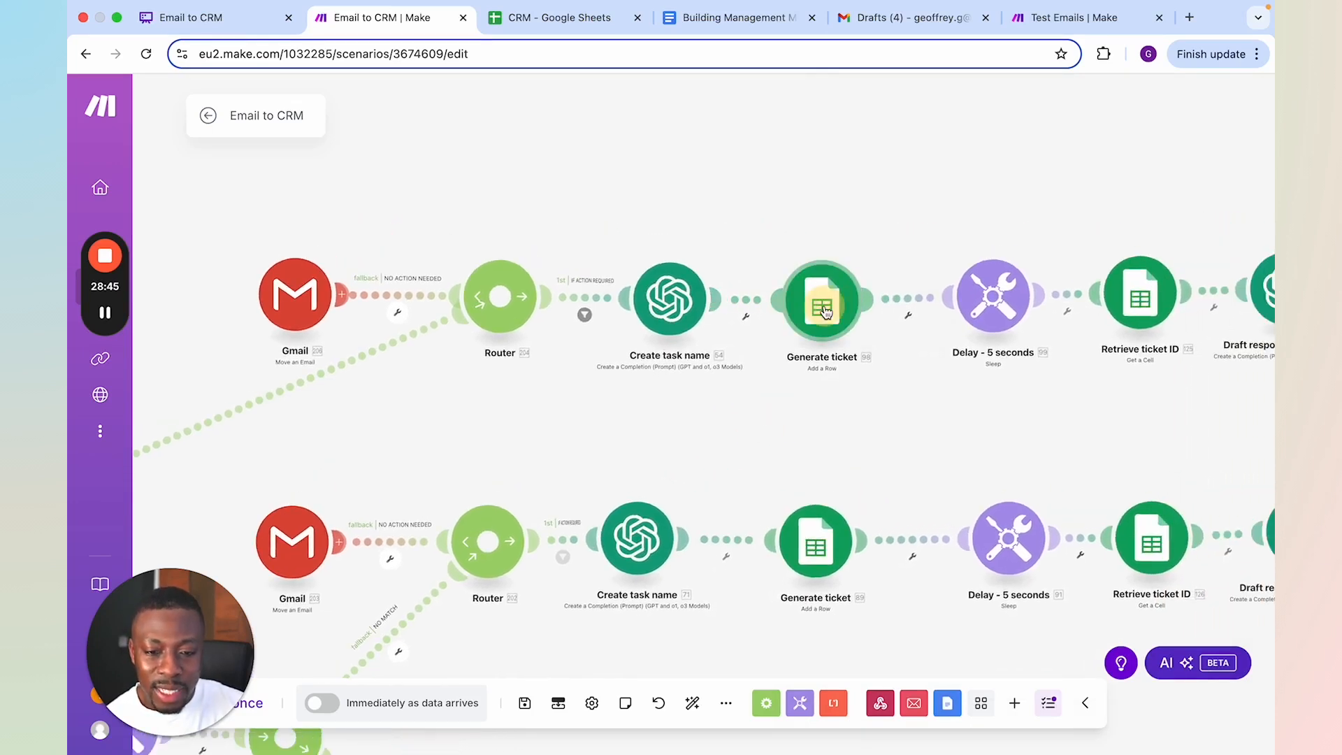
{"action": "scroll", "coordinate": [1020, 465], "scroll_direction": "down", "scroll_amount": 1}
{"action": "scroll", "coordinate": [1020, 466], "scroll_direction": "down", "scroll_amount": 4}
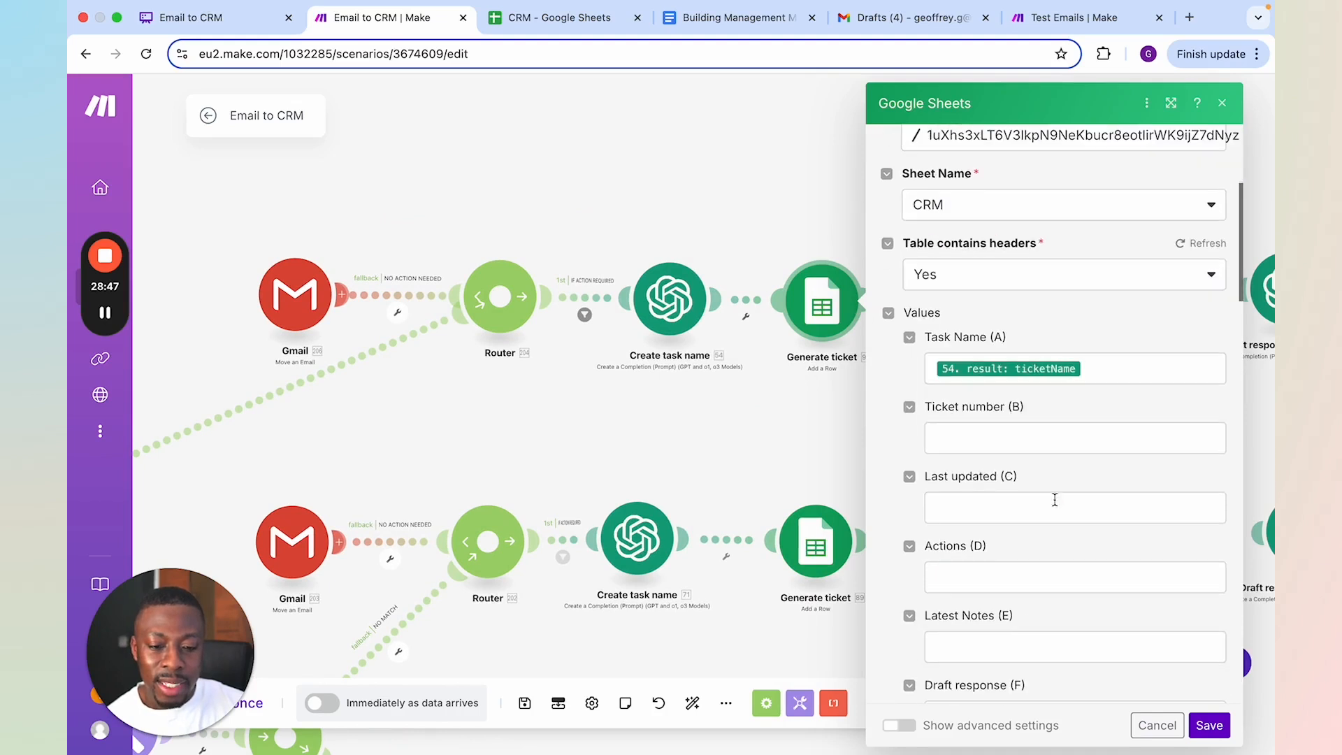
{"action": "left_click", "coordinate": [836, 423]}
Check in the CRM Google Sheet where a generated ticket's row and ticket number go, and return to the Make scenario
{"action": "left_click", "coordinate": [555, 17]}
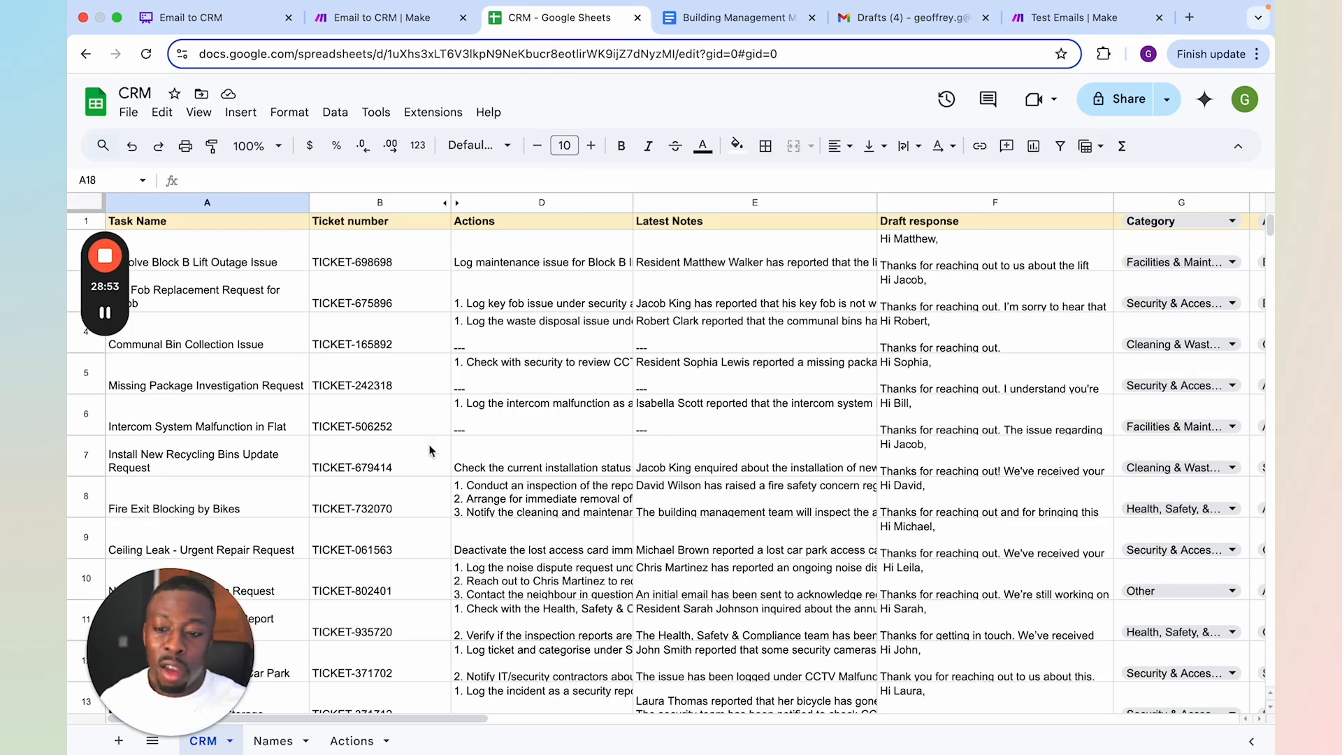
{"action": "scroll", "coordinate": [317, 449], "scroll_direction": "down", "scroll_amount": 3}
{"action": "scroll", "coordinate": [232, 506], "scroll_direction": "down", "scroll_amount": 2}
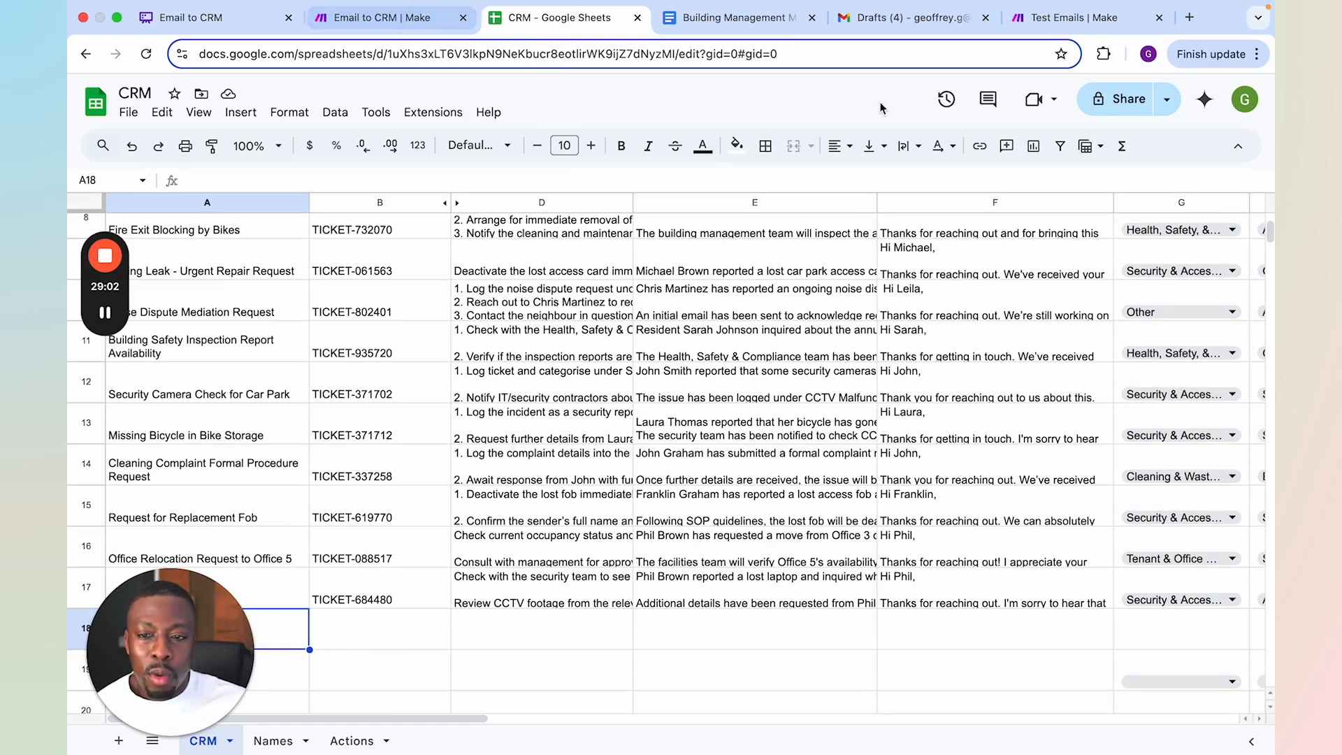
{"action": "left_click", "coordinate": [391, 20]}
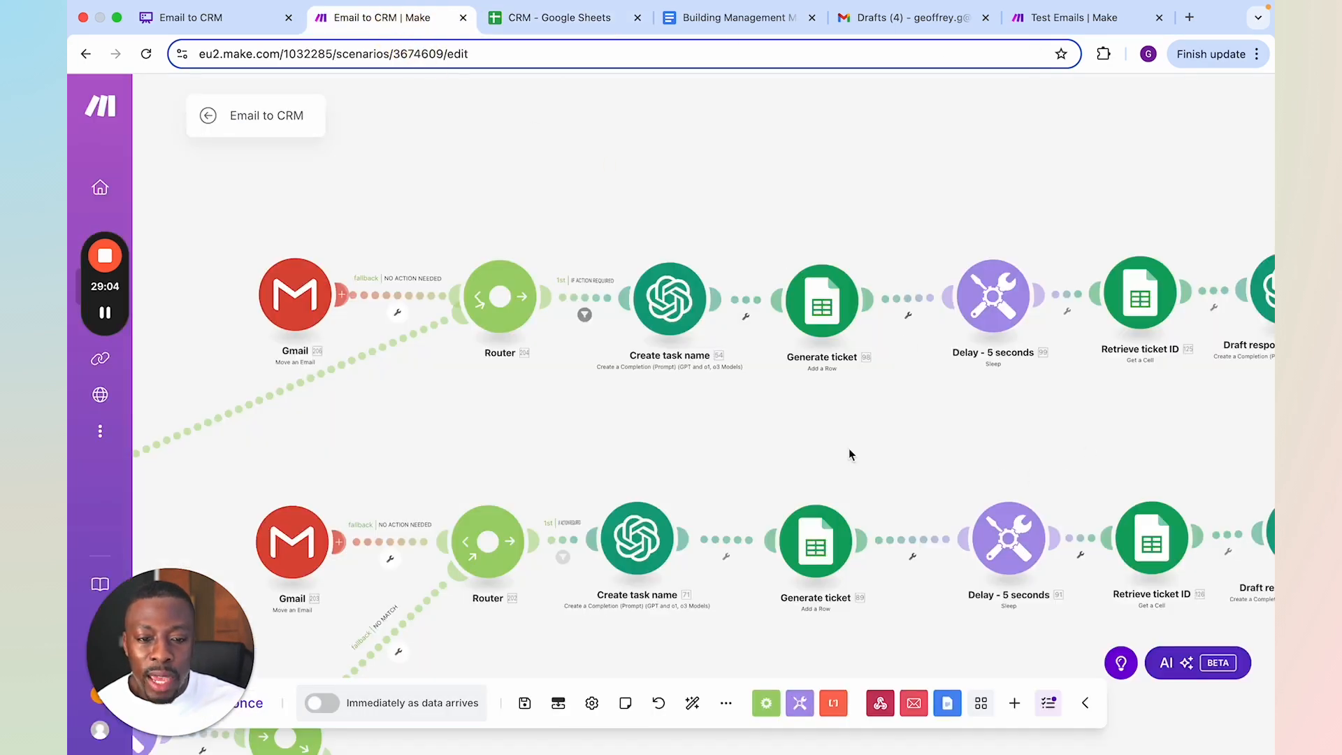
Switch to the CRM Google Sheet, enter hello as the task name in cell A18 to test ticket number generation, and reselect that cell
{"action": "left_click_drag", "start_coordinate": [1003, 420], "coordinate": [860, 445]}
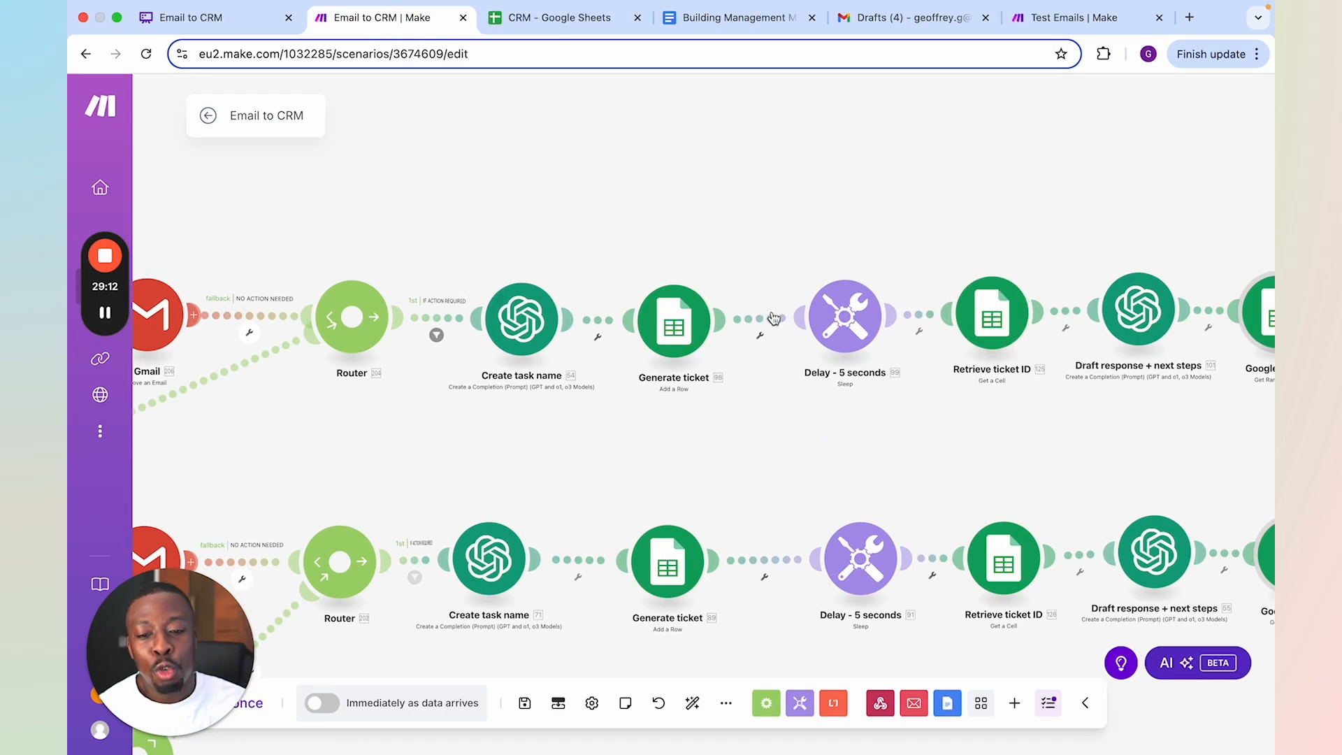
{"action": "left_click", "coordinate": [531, 22]}
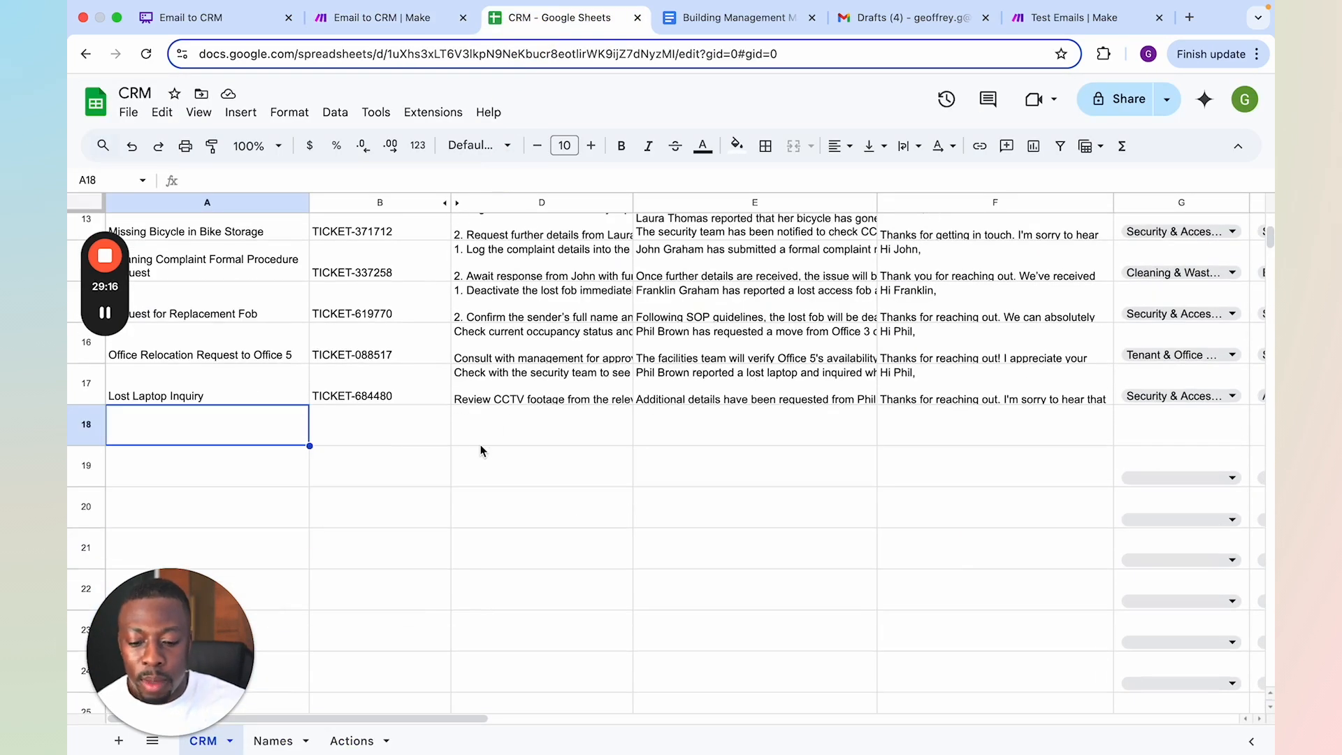
{"action": "type", "text": "hello"}
{"action": "key", "text": "Return"}
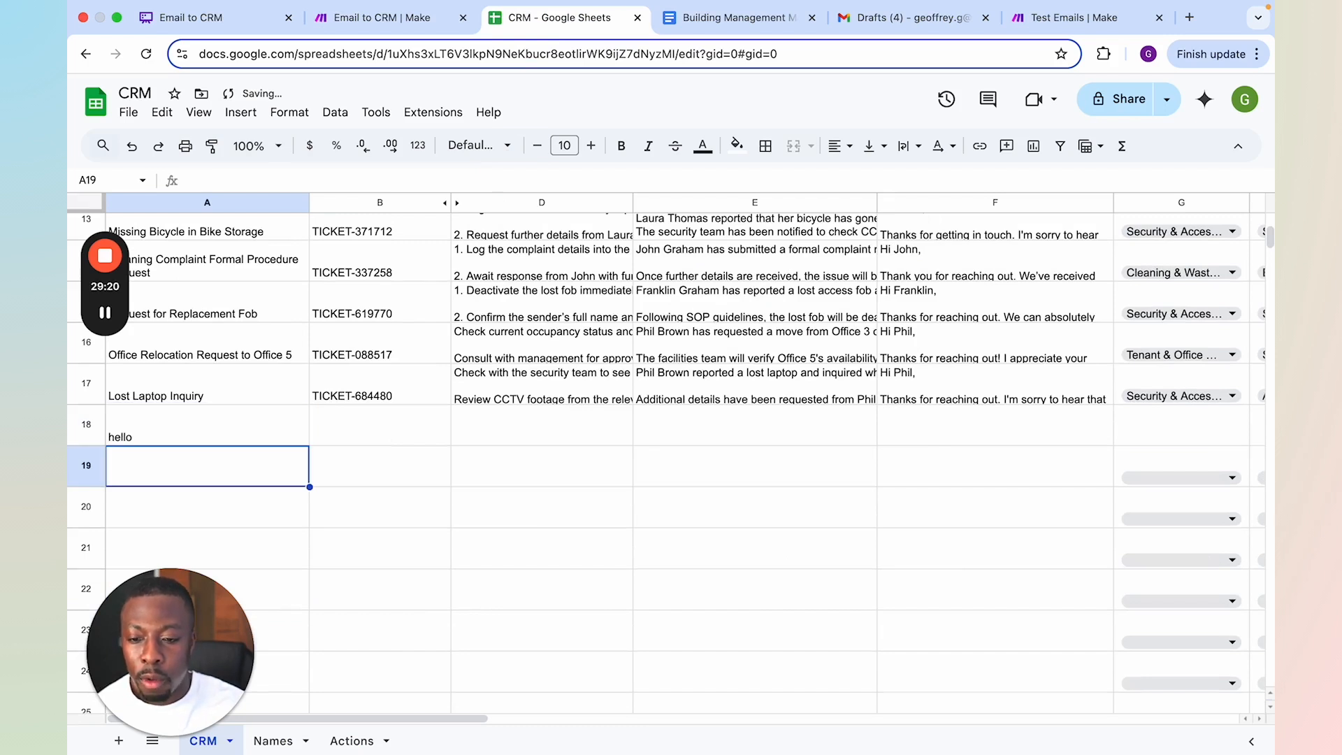
{"action": "key", "text": "Up"}
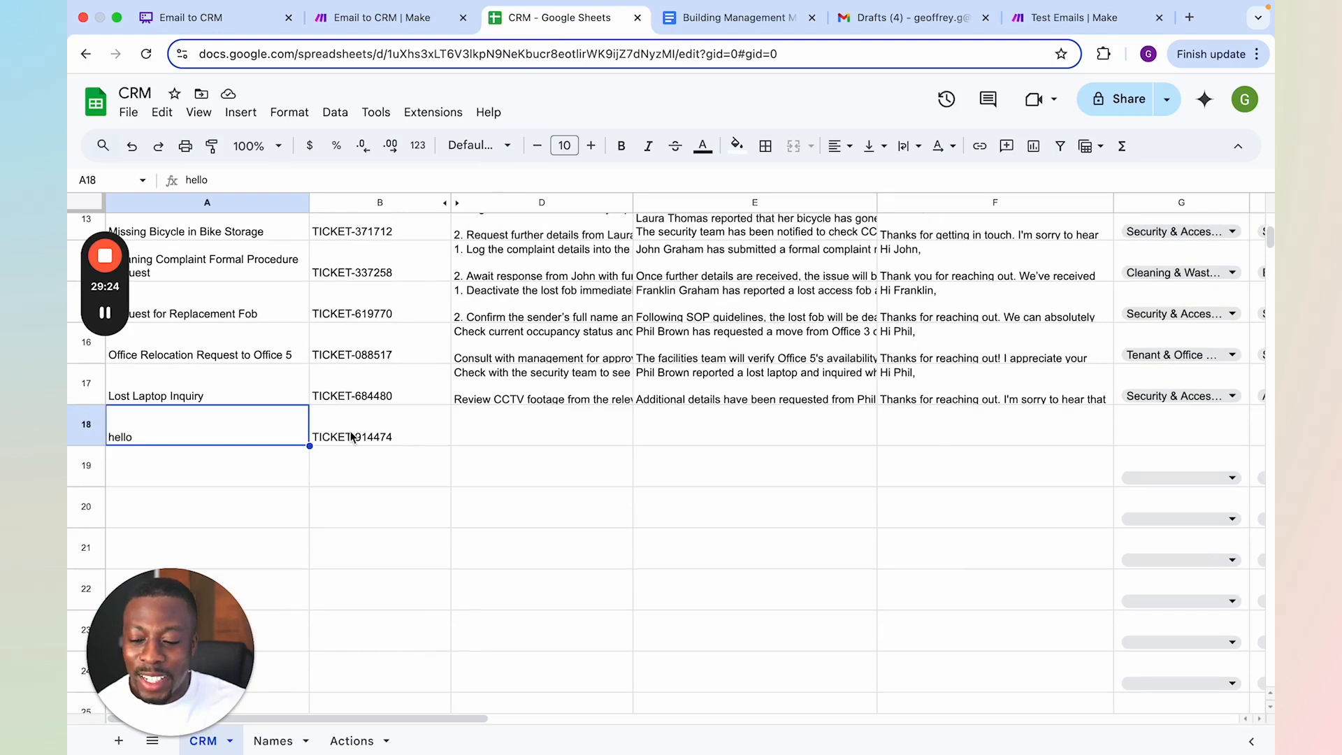
Return to the Make scenario, check the Cell mapping in the upper branch's Retrieve ticket ID module, and close it
{"action": "left_click", "coordinate": [383, 17]}
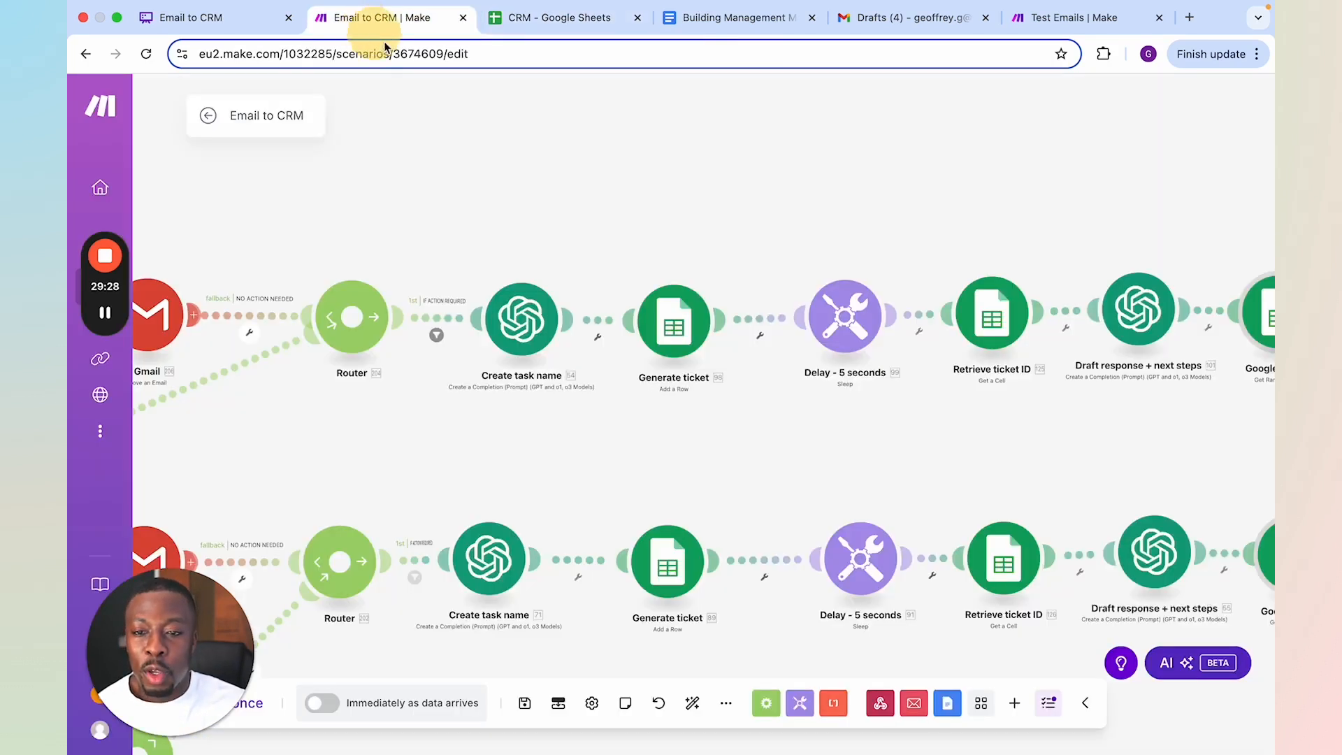
{"action": "scroll", "coordinate": [839, 420], "scroll_direction": "right", "scroll_amount": 2}
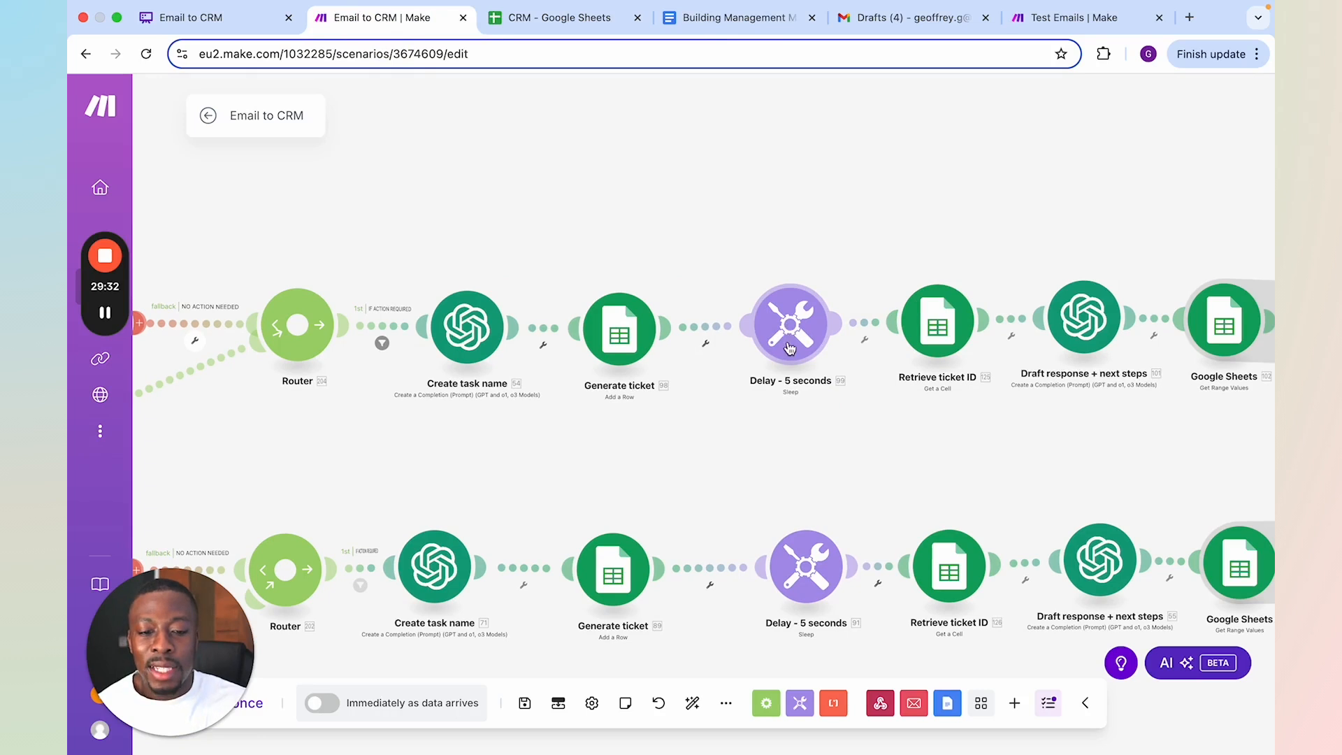
{"action": "left_click", "coordinate": [949, 357]}
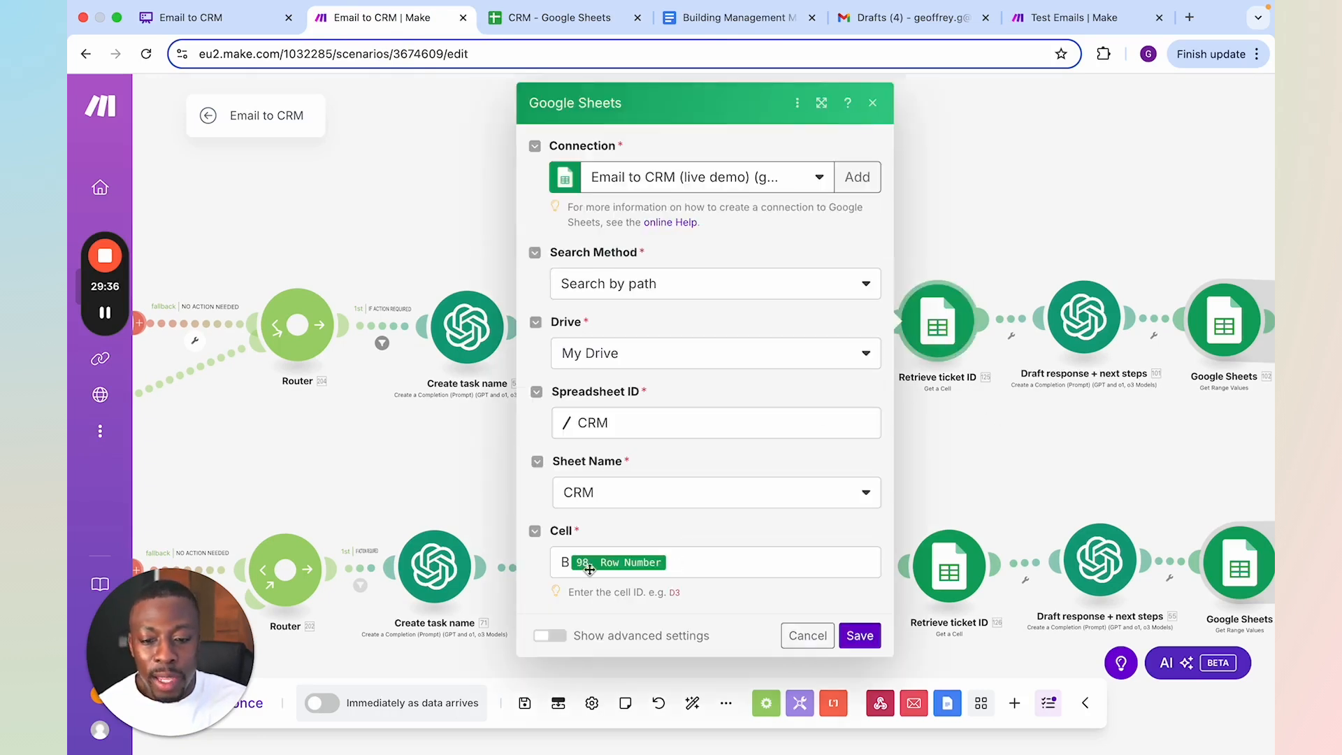
{"action": "left_click", "coordinate": [818, 452]}
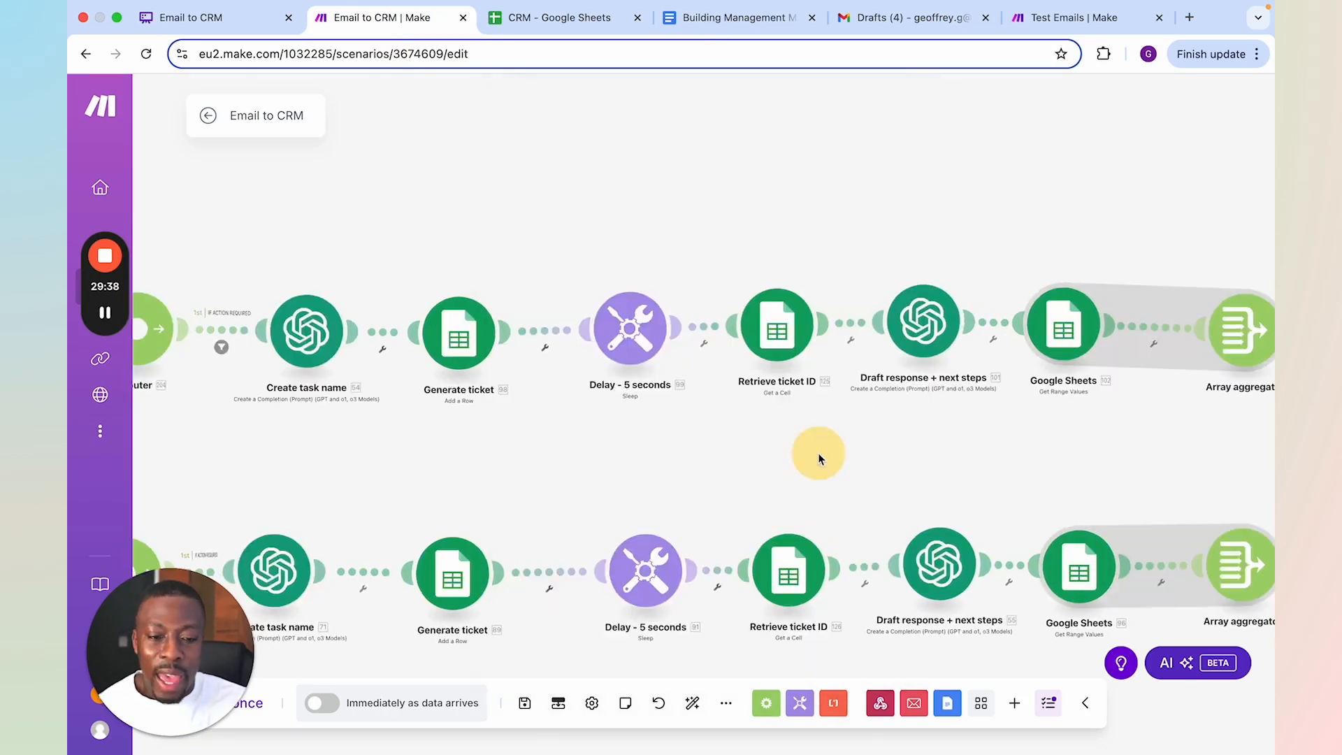
Open the upper branch's Draft response + next steps module and read through the user prompt in Message 2
{"action": "left_click", "coordinate": [917, 341]}
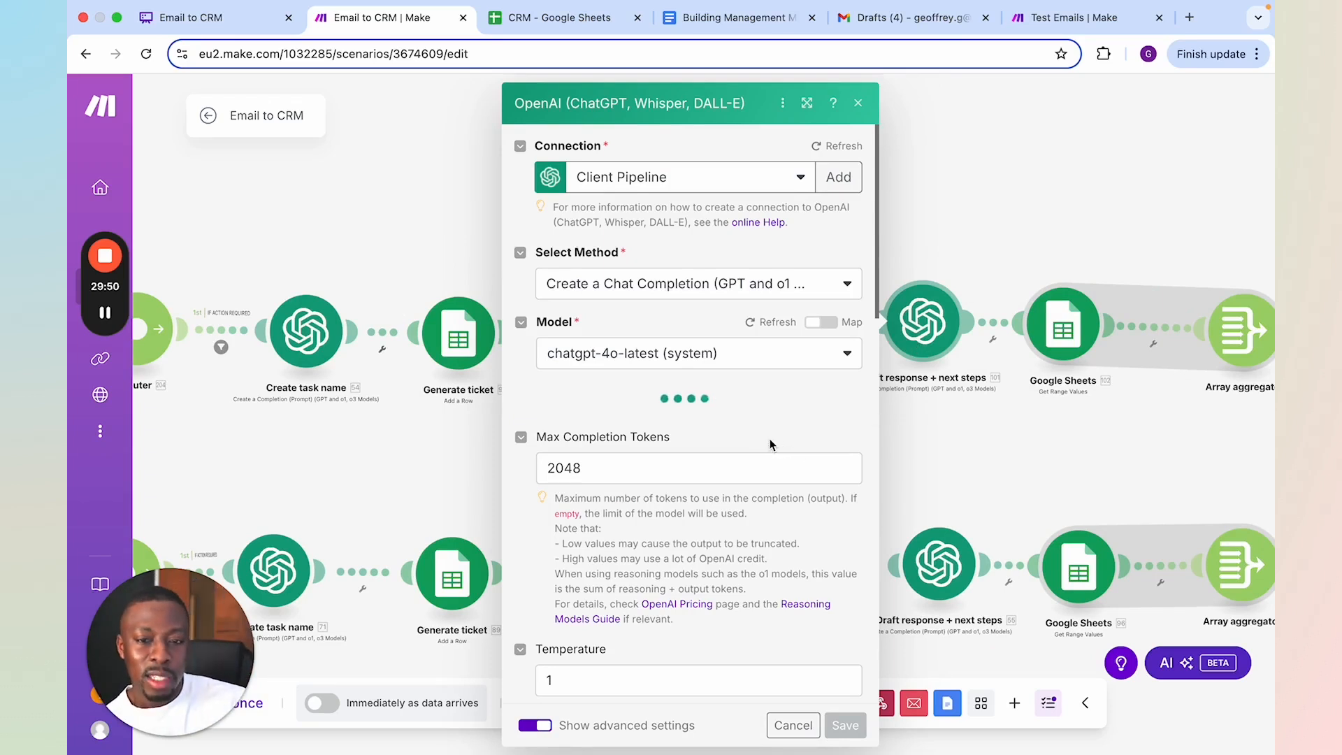
{"action": "scroll", "coordinate": [771, 429], "scroll_direction": "down", "scroll_amount": 1}
{"action": "scroll", "coordinate": [771, 429], "scroll_direction": "down", "scroll_amount": 6}
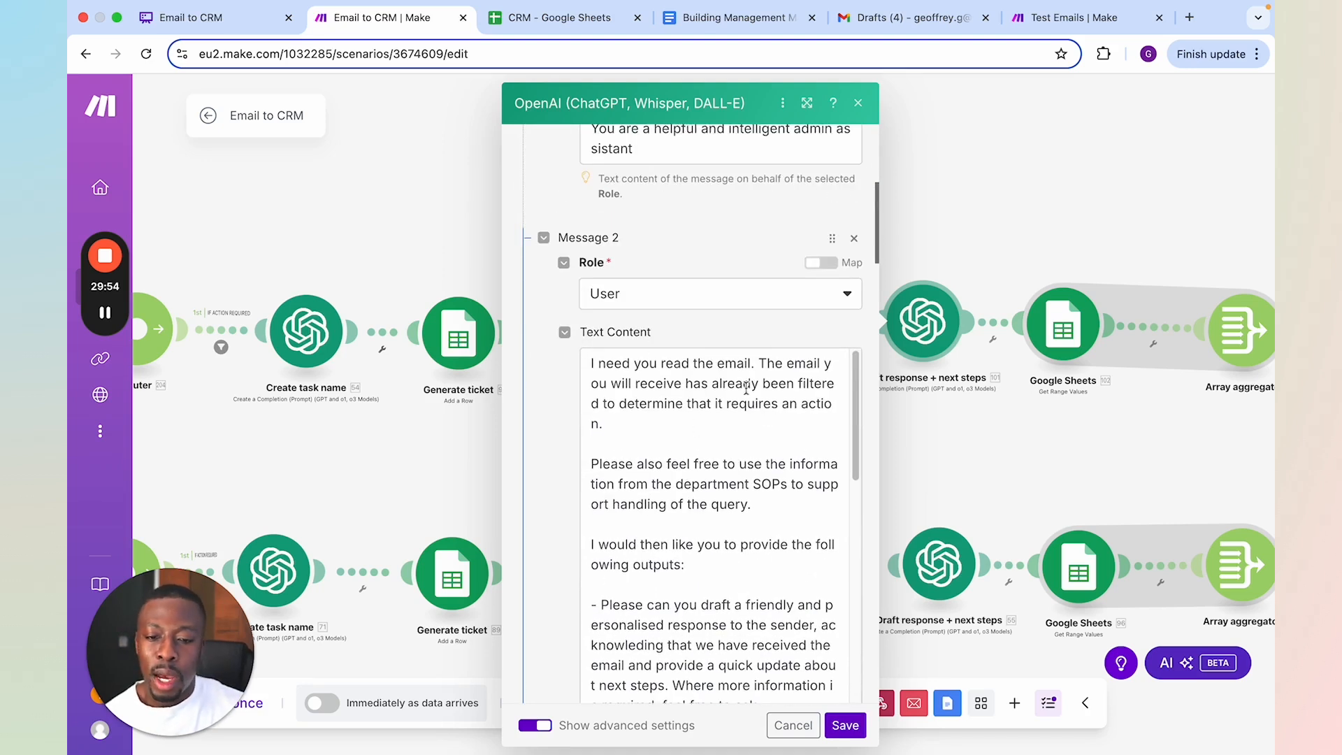
{"action": "scroll", "coordinate": [786, 423], "scroll_direction": "down", "scroll_amount": 1}
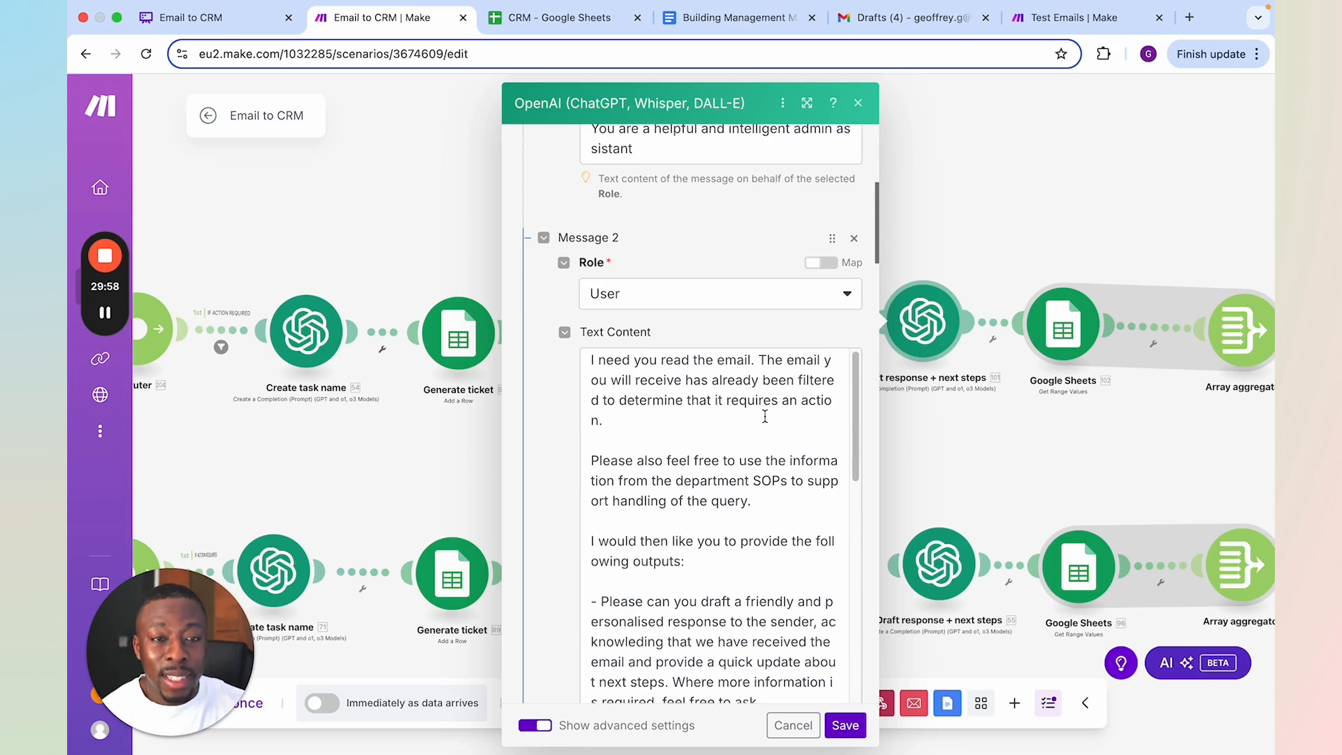
{"action": "scroll", "coordinate": [730, 416], "scroll_direction": "down", "scroll_amount": 2}
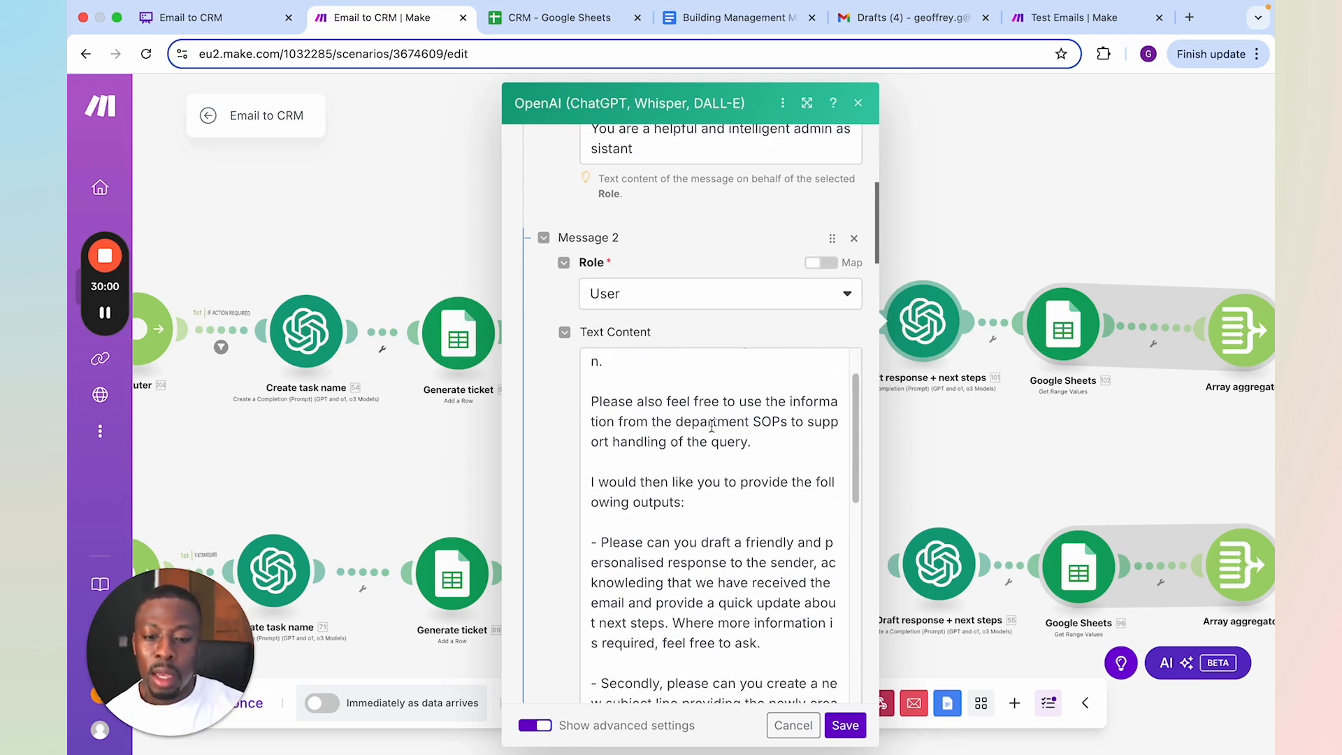
{"action": "scroll", "coordinate": [720, 426], "scroll_direction": "down", "scroll_amount": 1}
{"action": "scroll", "coordinate": [727, 447], "scroll_direction": "down", "scroll_amount": 4}
{"action": "scroll", "coordinate": [731, 455], "scroll_direction": "down", "scroll_amount": 5}
{"action": "scroll", "coordinate": [705, 514], "scroll_direction": "down", "scroll_amount": 2}
{"action": "scroll", "coordinate": [705, 517], "scroll_direction": "down", "scroll_amount": 2}
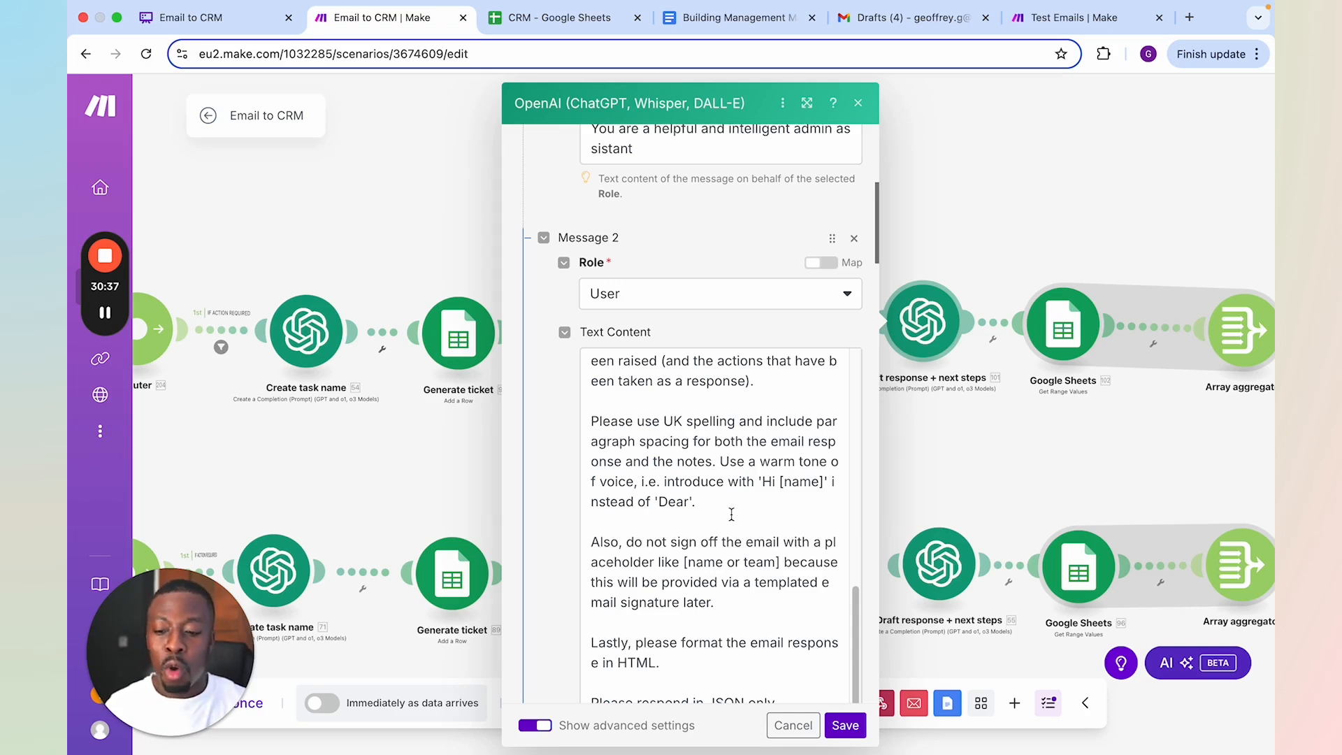
Review the mapped email fields in Message 3 and the JSON output template in Message 4, and close the module
{"action": "scroll", "coordinate": [731, 515], "scroll_direction": "down", "scroll_amount": 5}
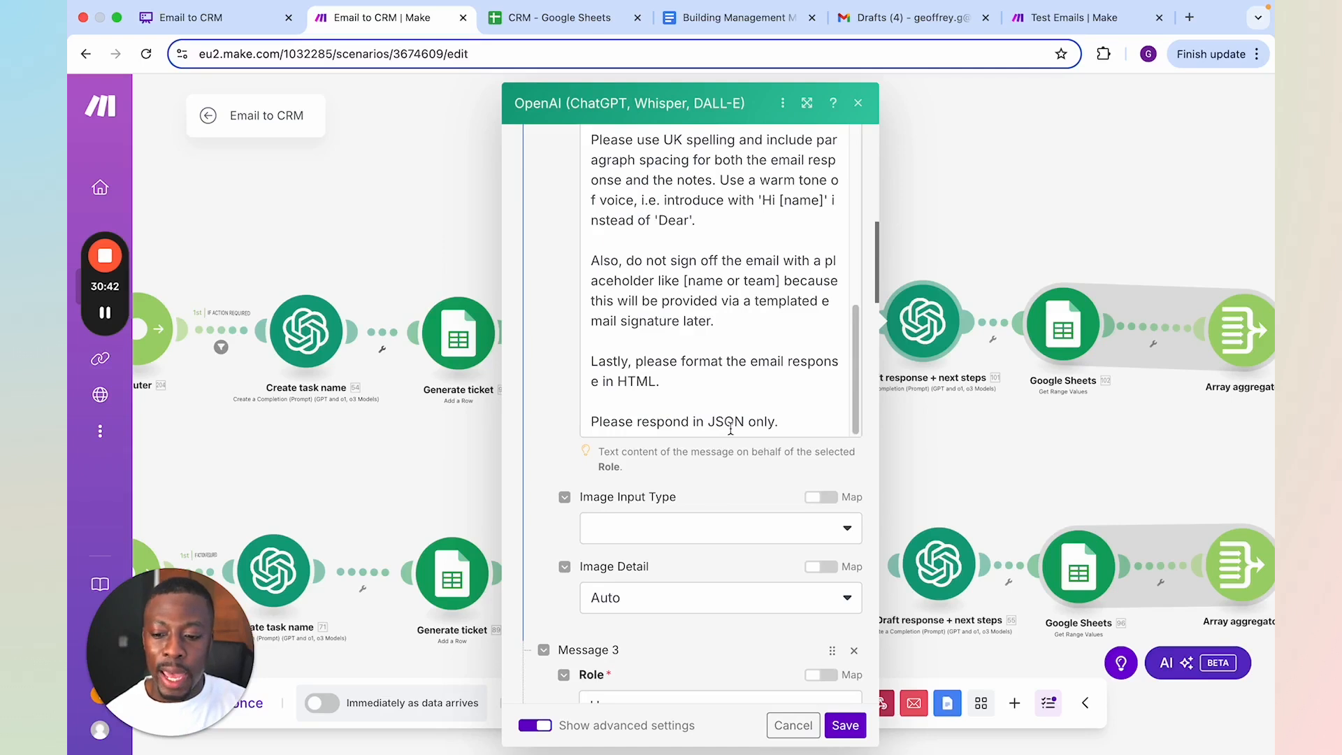
{"action": "scroll", "coordinate": [742, 431], "scroll_direction": "down", "scroll_amount": 5}
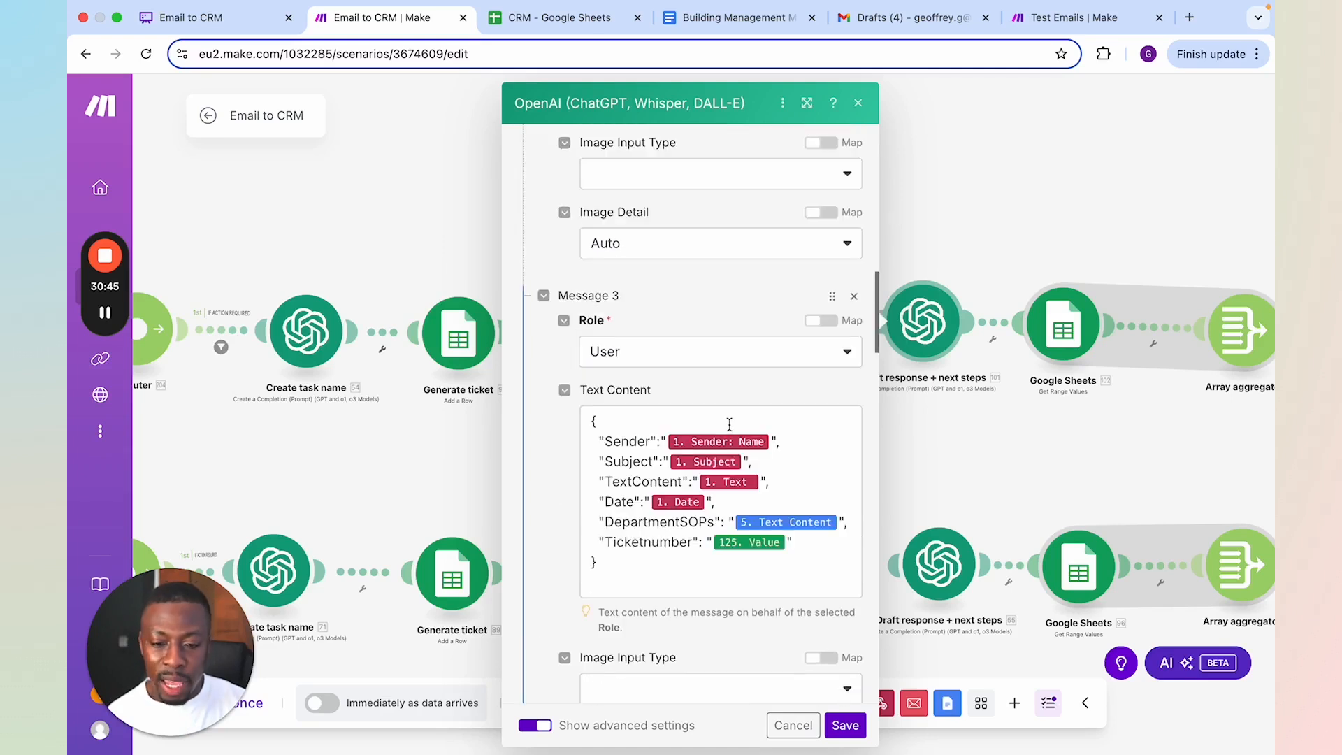
{"action": "scroll", "coordinate": [729, 424], "scroll_direction": "down", "scroll_amount": 9}
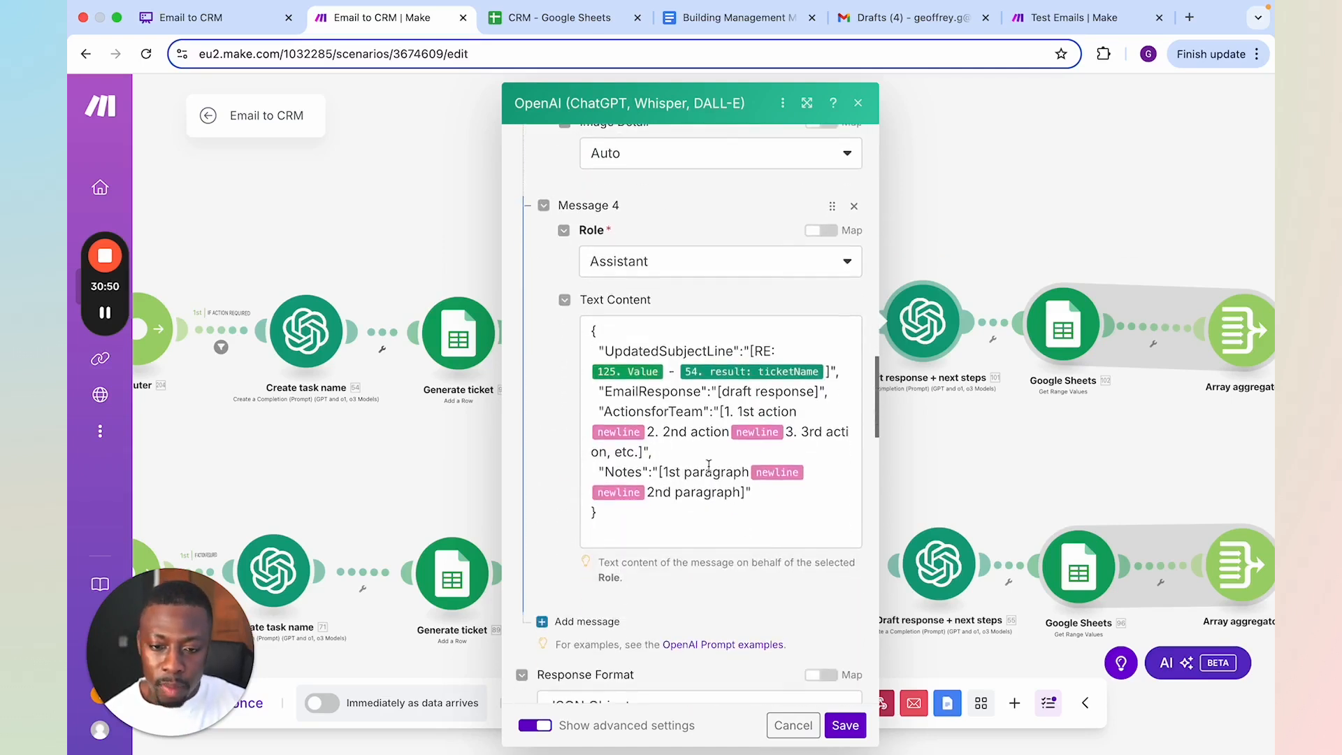
{"action": "scroll", "coordinate": [688, 395], "scroll_direction": "up", "scroll_amount": 1}
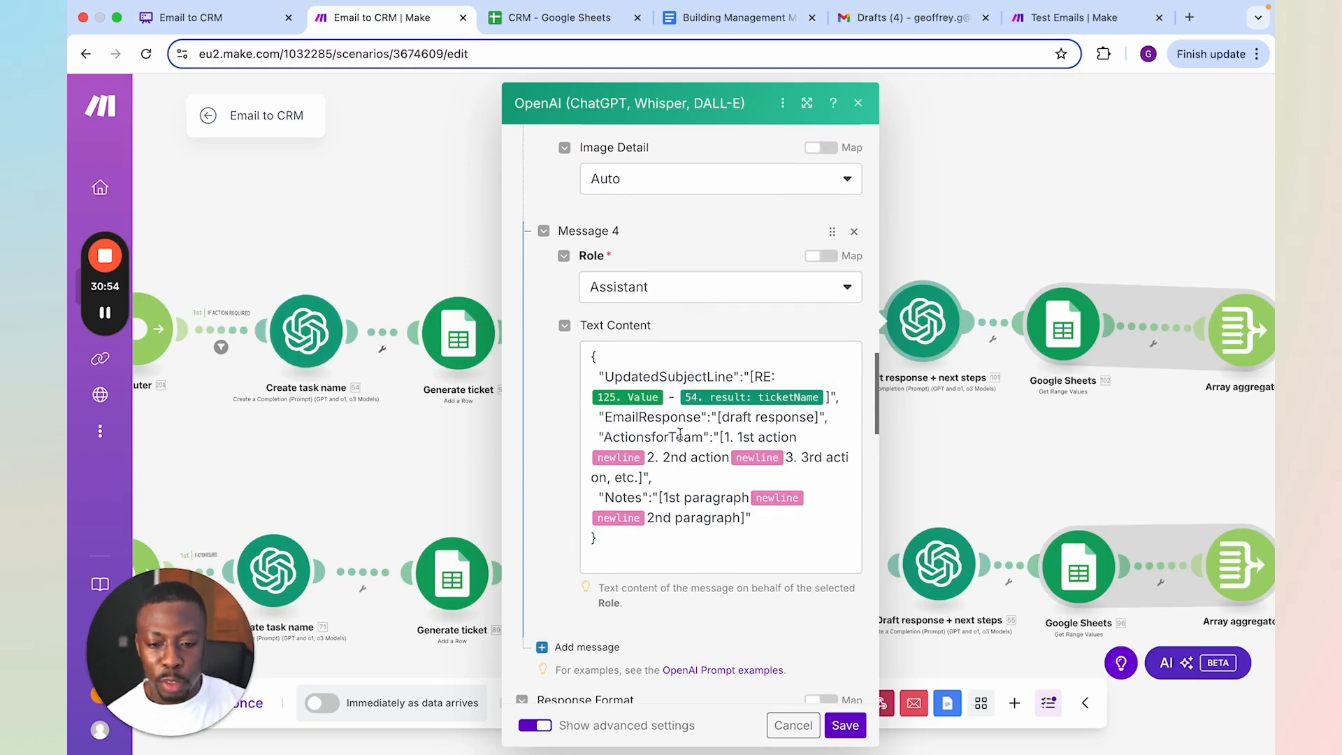
Move the upper branch's Google Sheets Get Range Values module slightly closer to the Array aggregator
{"action": "left_click_drag", "start_coordinate": [962, 263], "coordinate": [762, 275]}
{"action": "left_click_drag", "start_coordinate": [949, 297], "coordinate": [818, 281]}
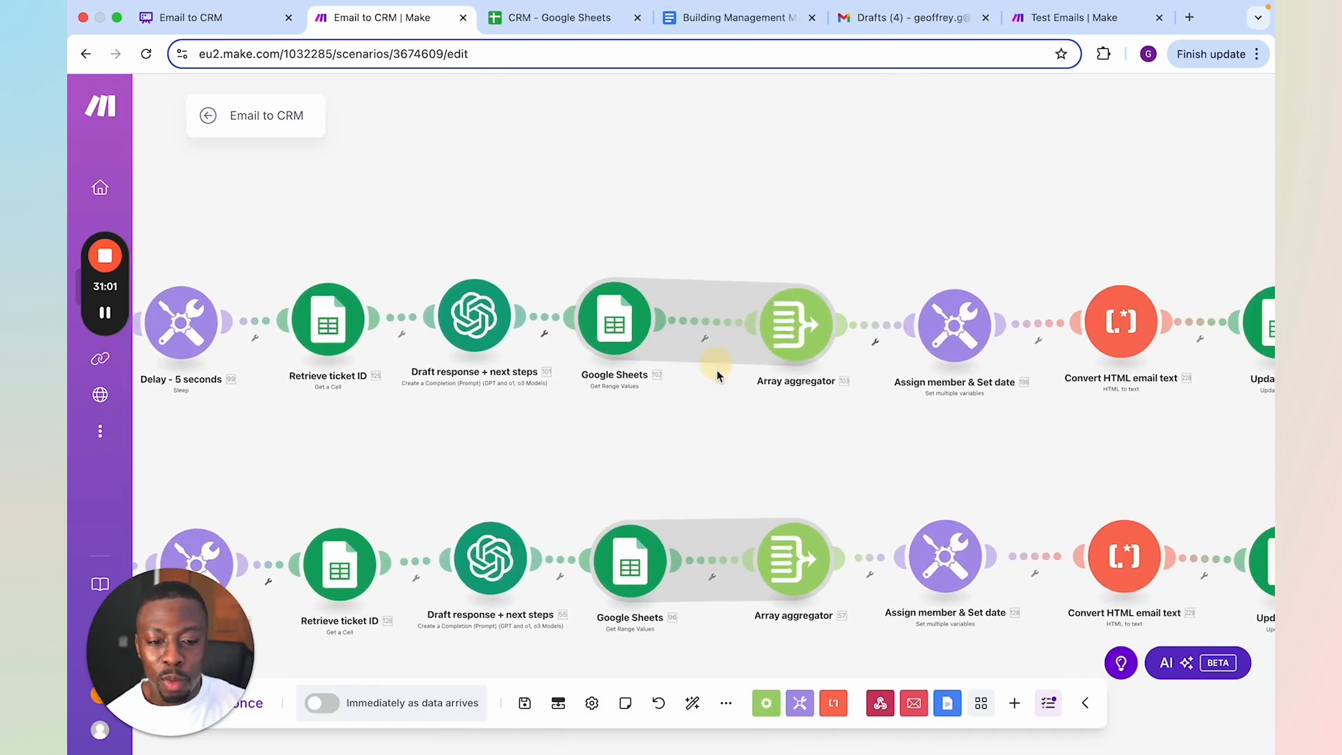
{"action": "left_click_drag", "start_coordinate": [627, 325], "coordinate": [654, 330]}
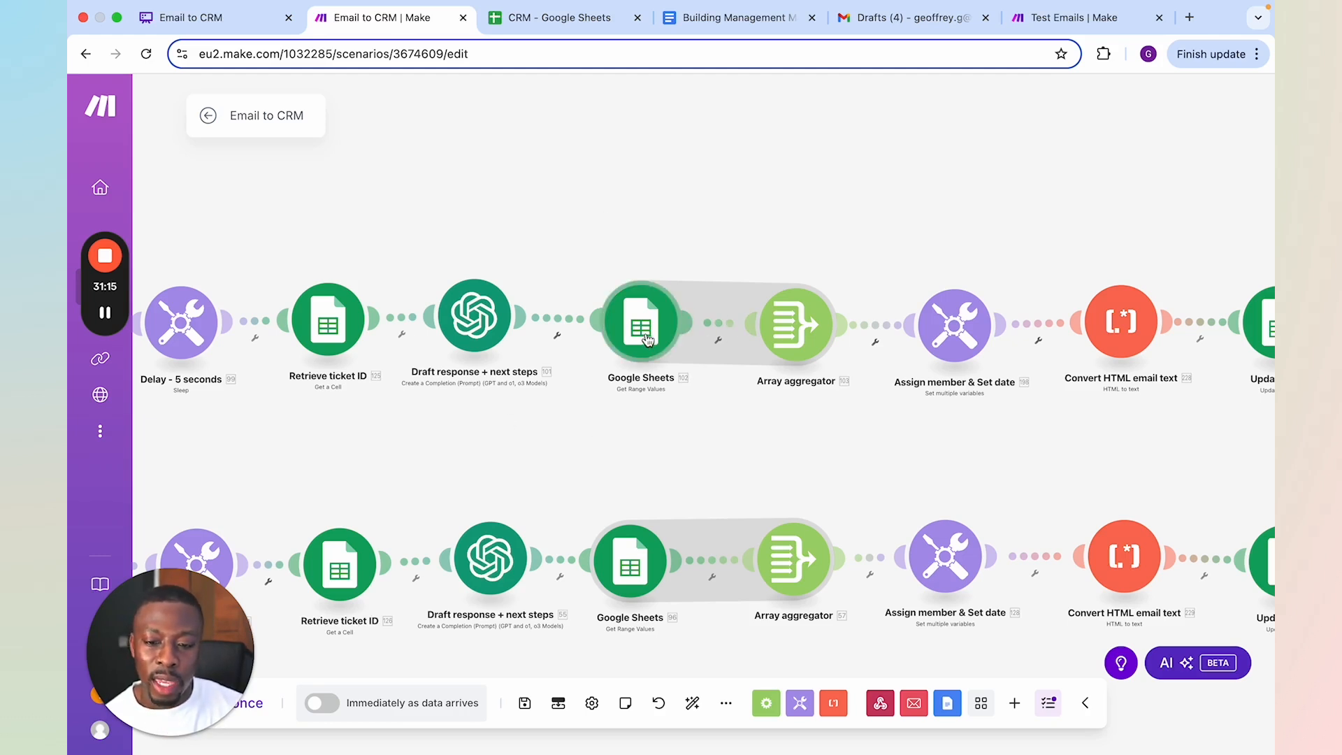
View the CRM spreadsheet's Names sheet, and check the sheet name, range and header settings in Make's upper-branch Get Range Values module, closing it
{"action": "left_click", "coordinate": [542, 21]}
{"action": "left_click", "coordinate": [276, 742]}
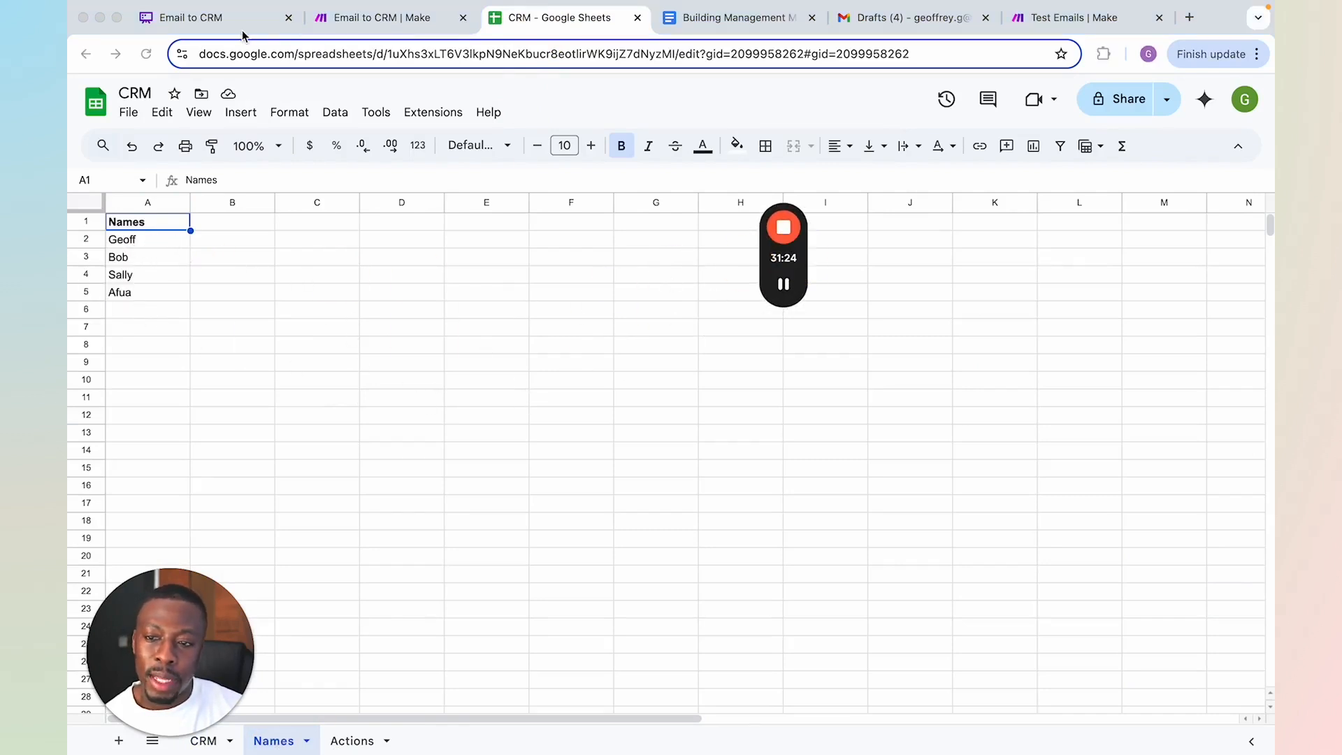
{"action": "left_click", "coordinate": [369, 25]}
{"action": "left_click", "coordinate": [641, 331]}
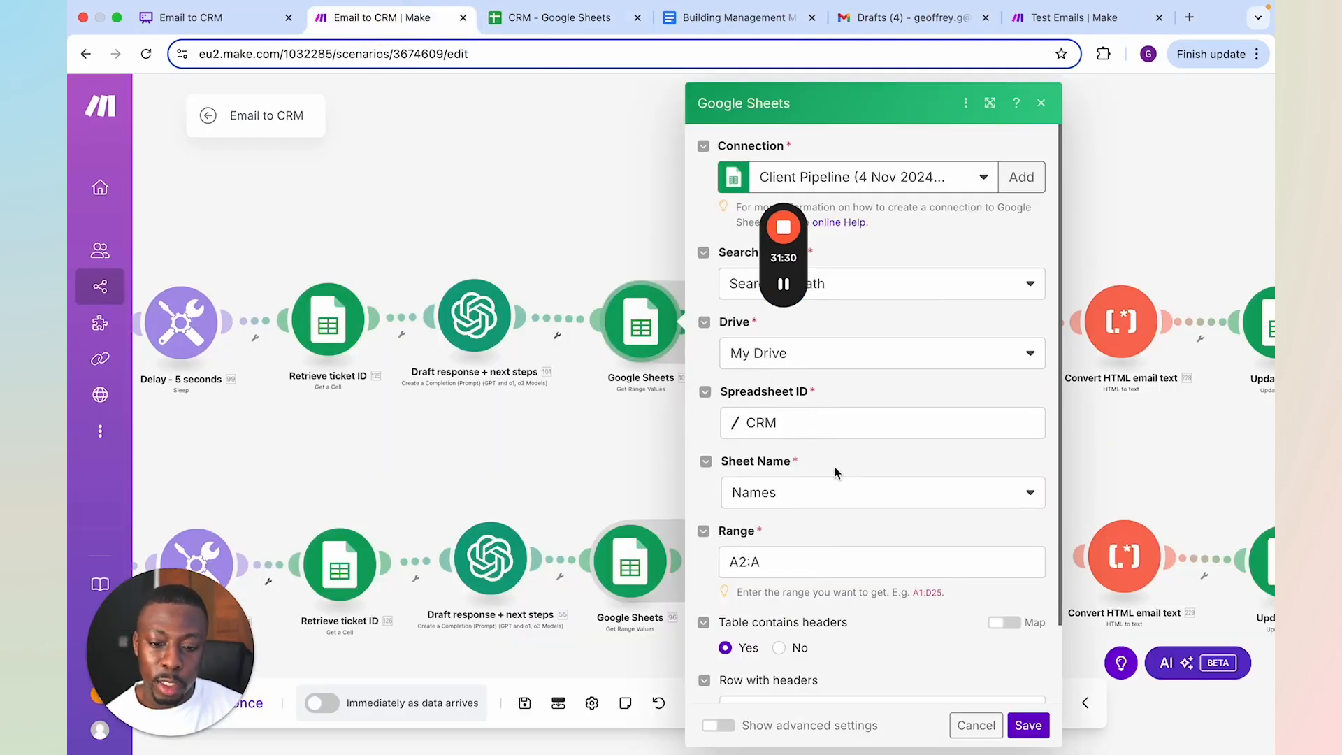
{"action": "scroll", "coordinate": [836, 472], "scroll_direction": "down", "scroll_amount": 2}
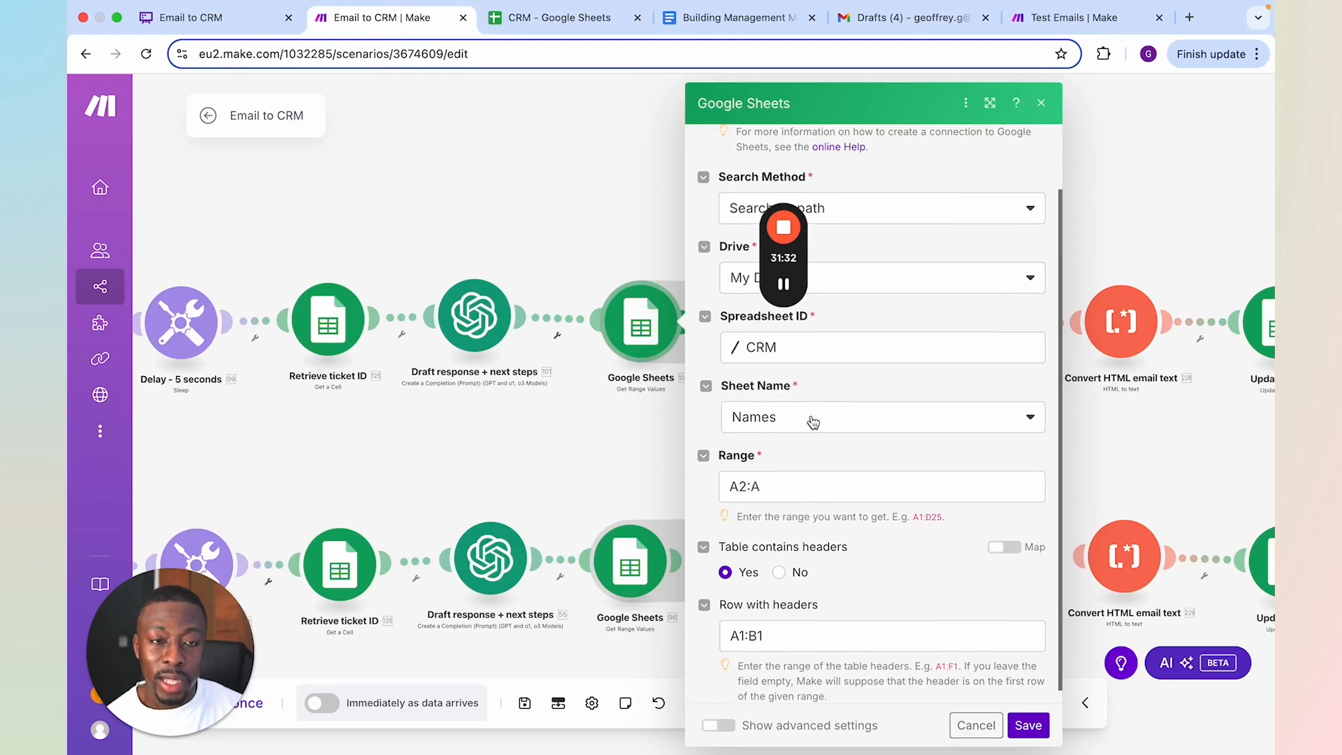
{"action": "key", "text": "Escape"}
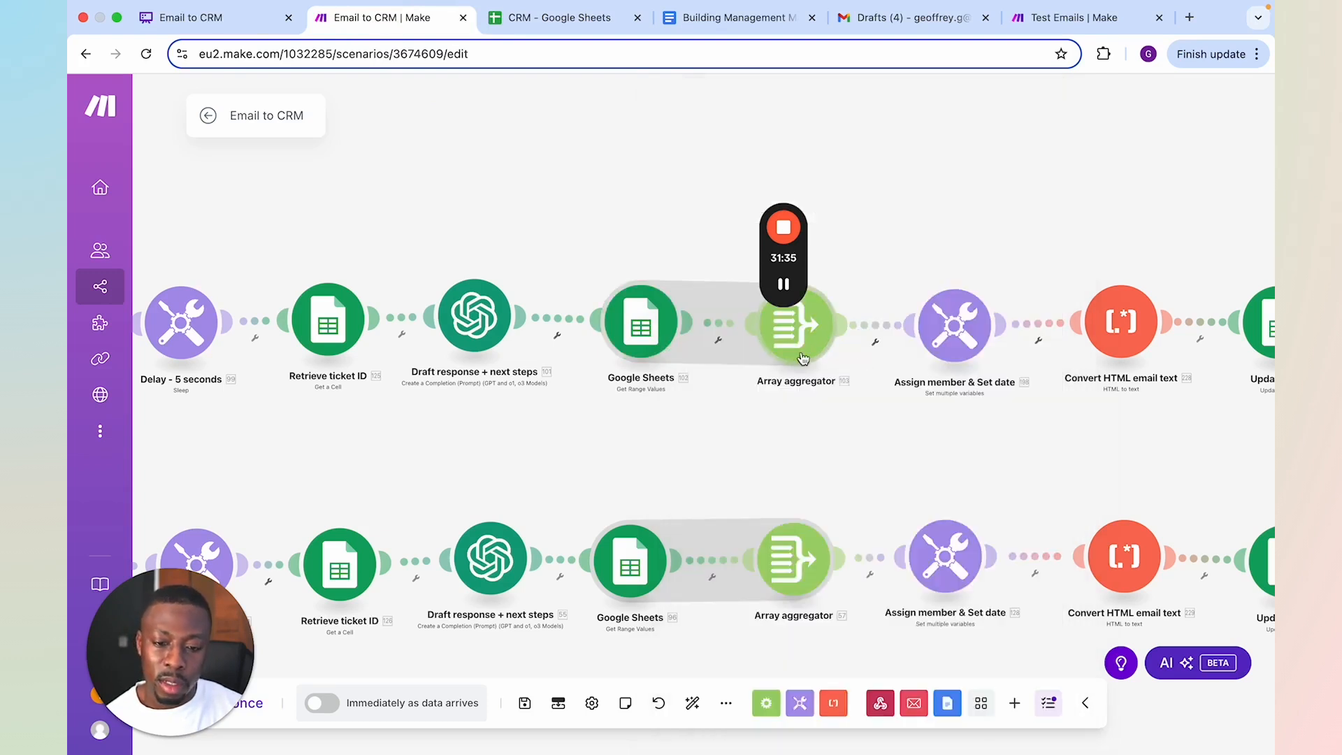
Examine the Assign member variable's formula in the upper branch's Assign member & Set date module, and close it
{"action": "left_click_drag", "start_coordinate": [809, 443], "coordinate": [710, 459]}
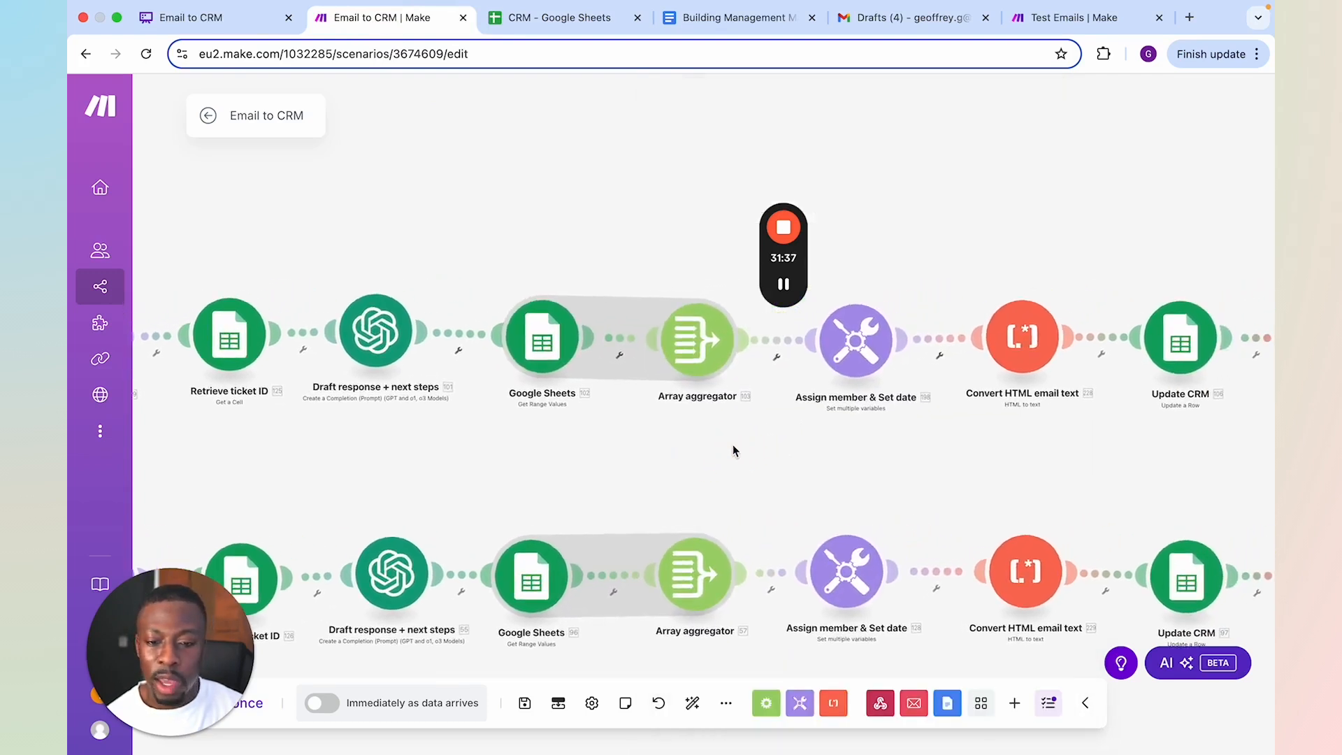
{"action": "left_click", "coordinate": [856, 339]}
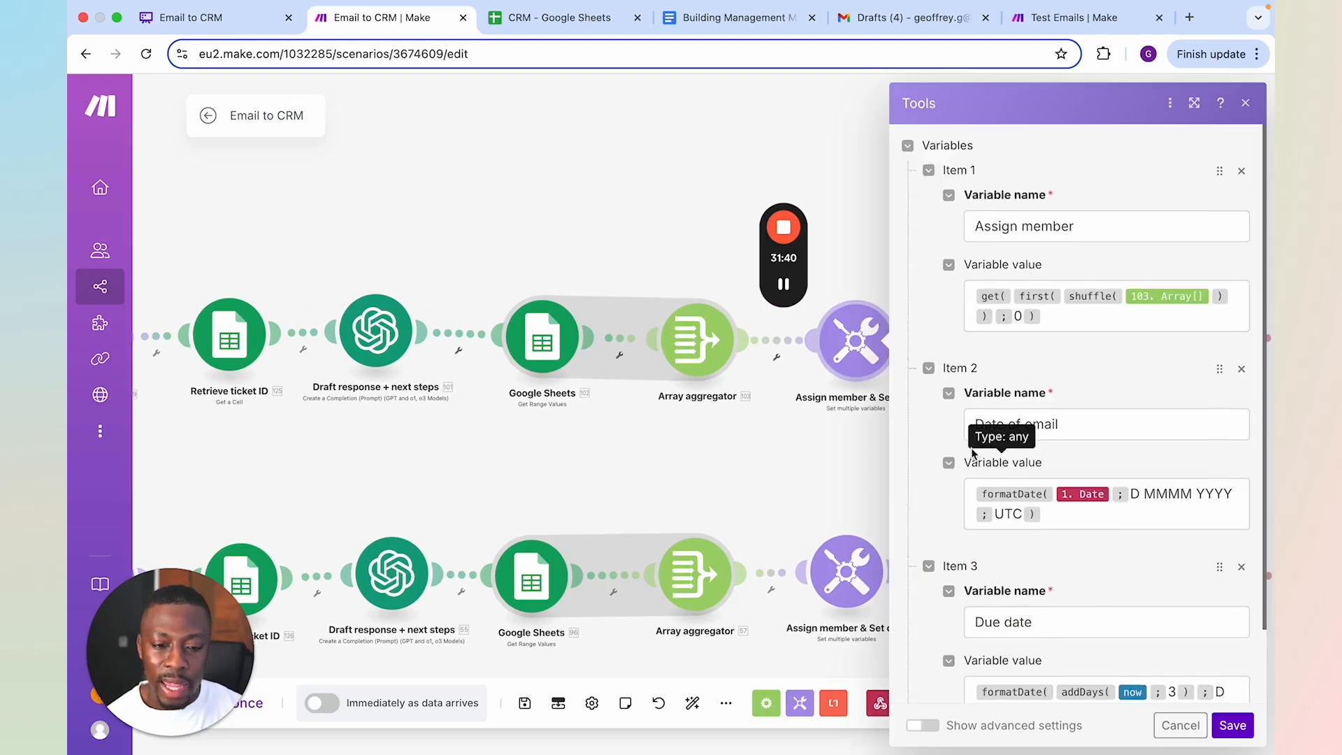
{"action": "scroll", "coordinate": [964, 452], "scroll_direction": "up", "scroll_amount": 2}
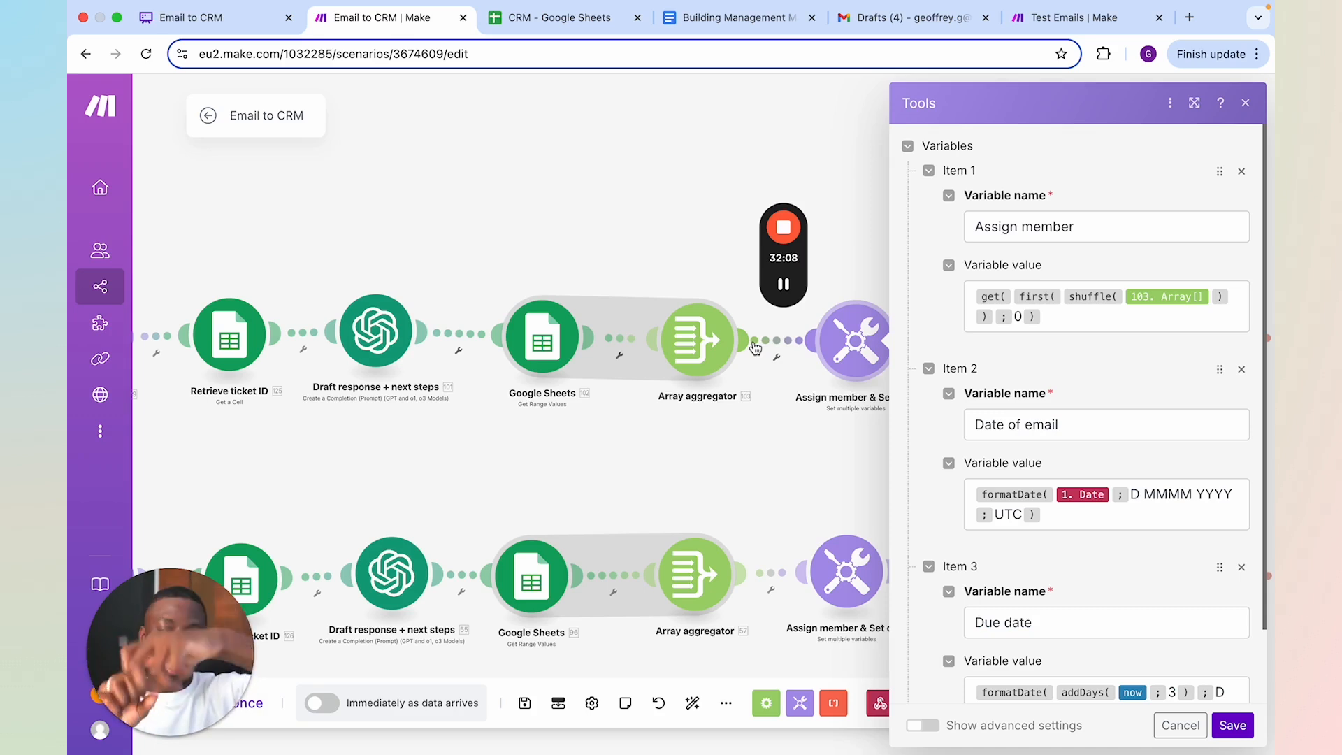
{"action": "left_click", "coordinate": [797, 455]}
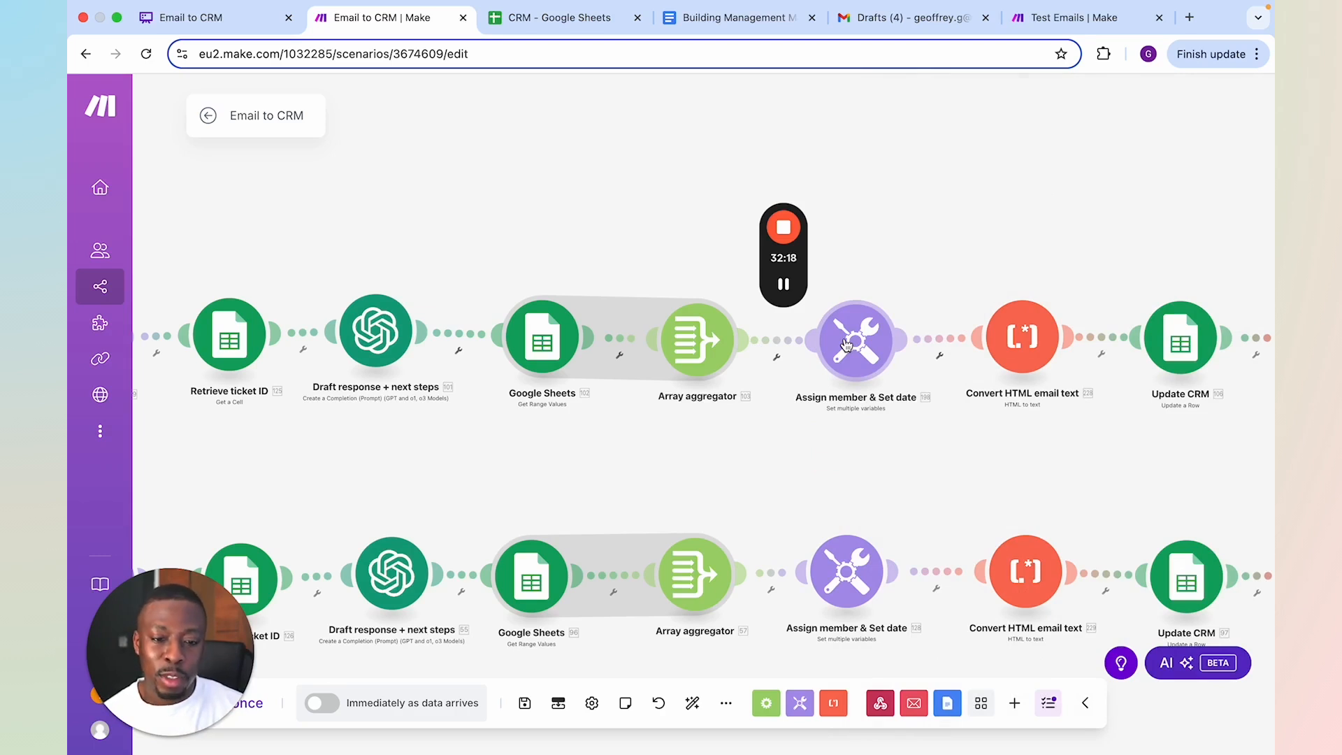
Reopen the upper branch's Assign member & Set date module, inspect the Date of email and Due date formulas, and close it
{"action": "scroll", "coordinate": [987, 448], "scroll_direction": "right", "scroll_amount": 2}
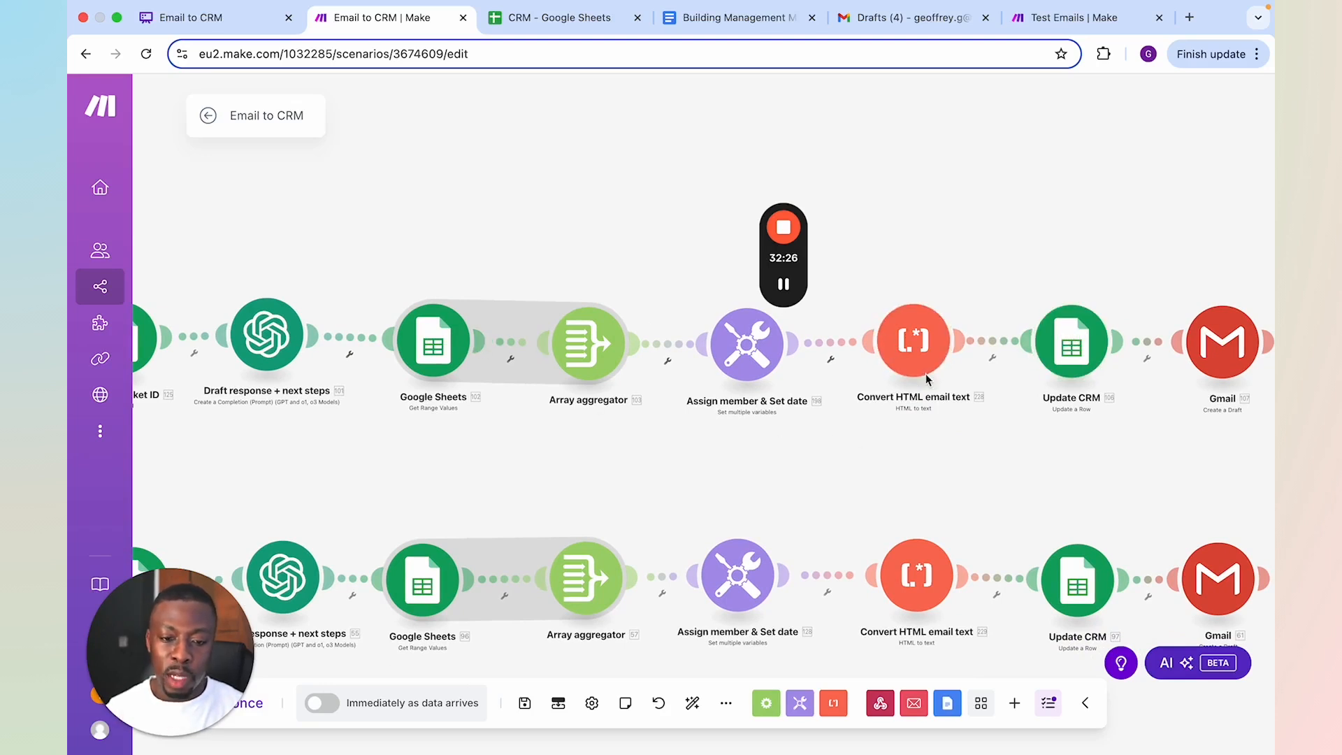
{"action": "scroll", "coordinate": [1246, 416], "scroll_direction": "right", "scroll_amount": 4}
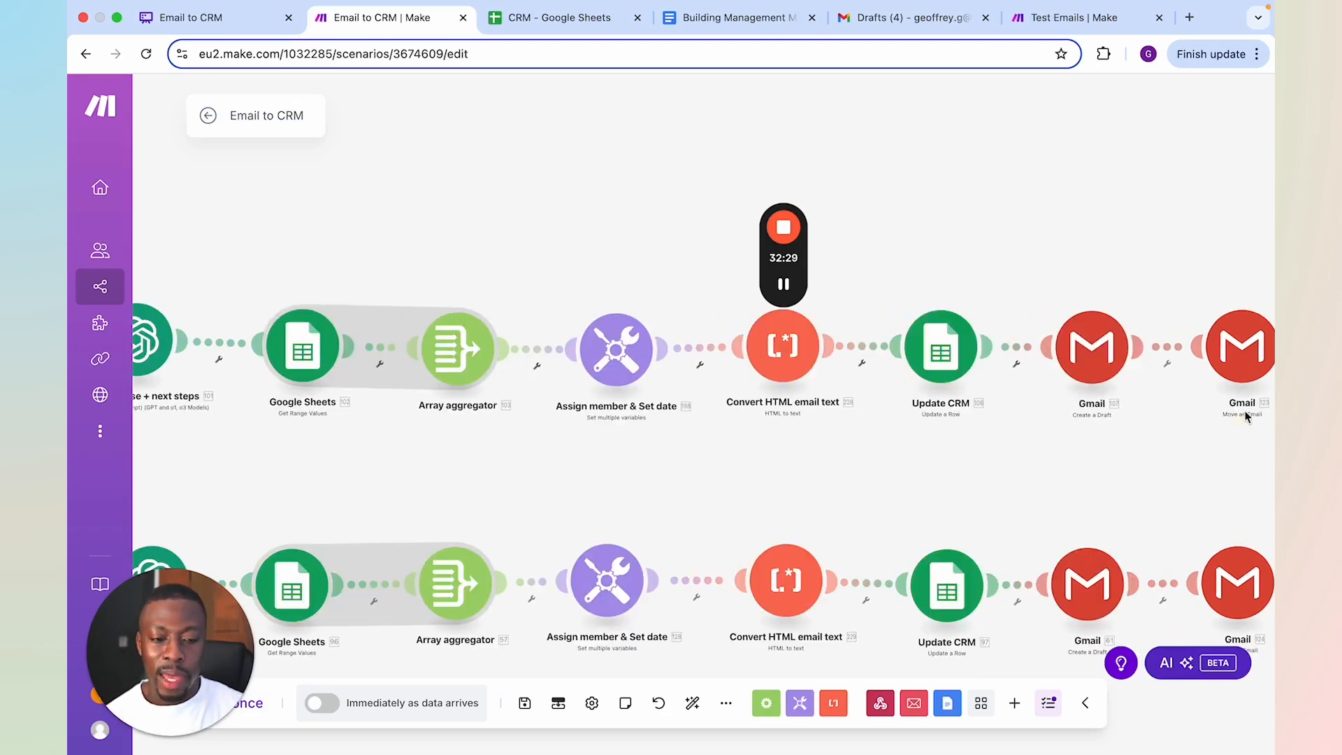
{"action": "left_click", "coordinate": [964, 376]}
{"action": "left_click_drag", "start_coordinate": [757, 456], "coordinate": [848, 450]}
{"action": "left_click", "coordinate": [720, 339]}
{"action": "scroll", "coordinate": [995, 451], "scroll_direction": "down", "scroll_amount": 2}
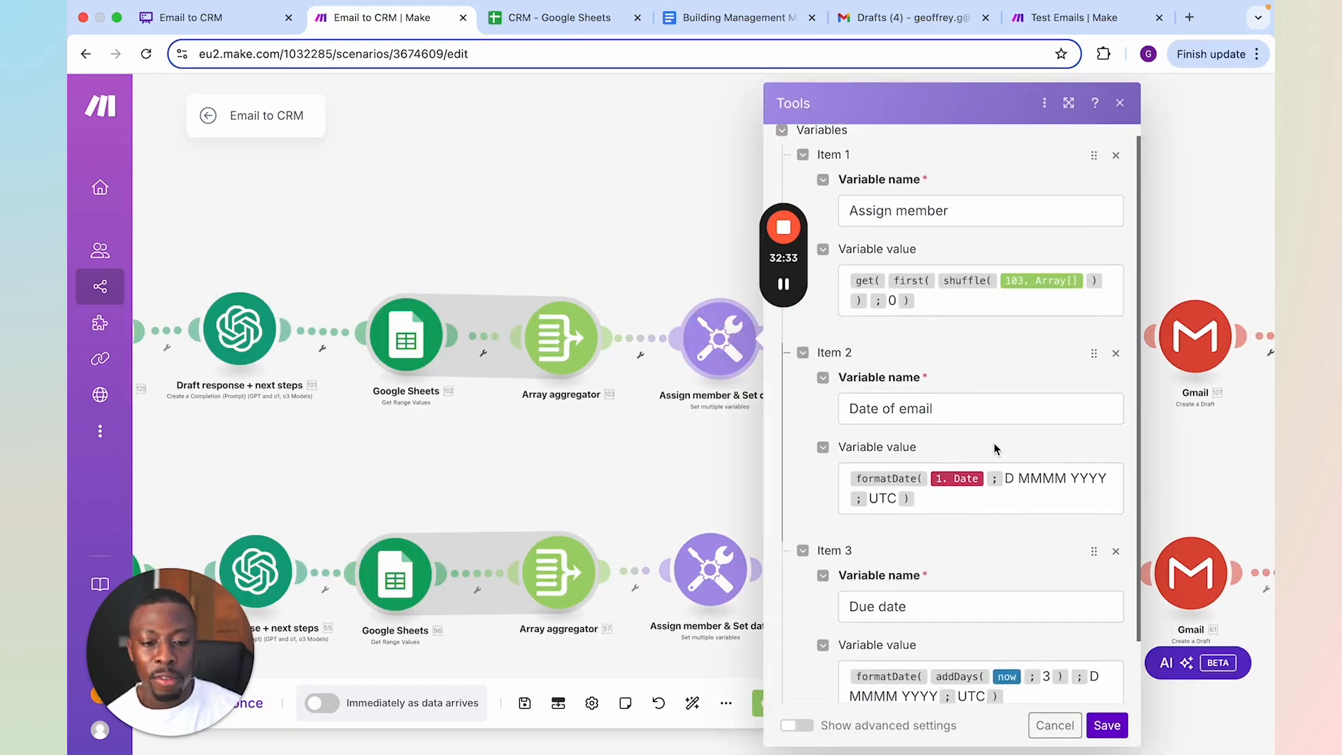
{"action": "left_click", "coordinate": [952, 432]}
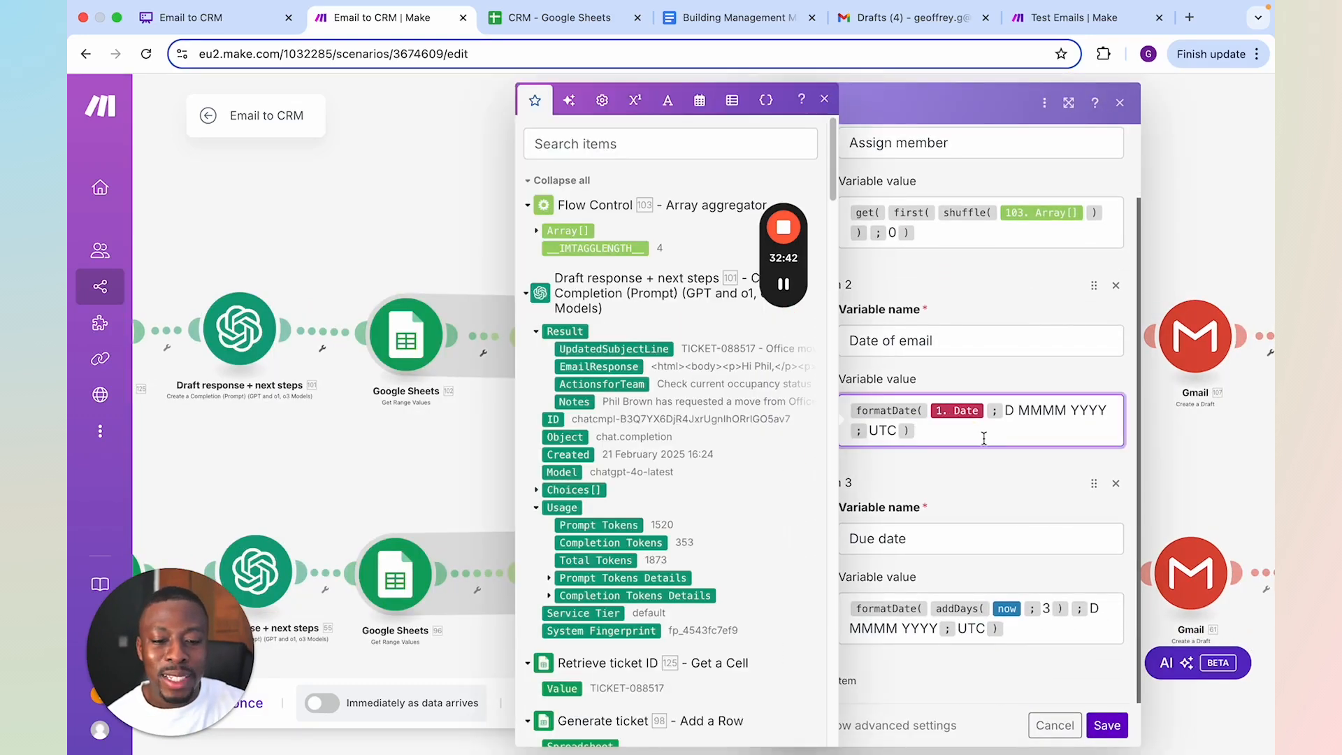
{"action": "left_click", "coordinate": [996, 308]}
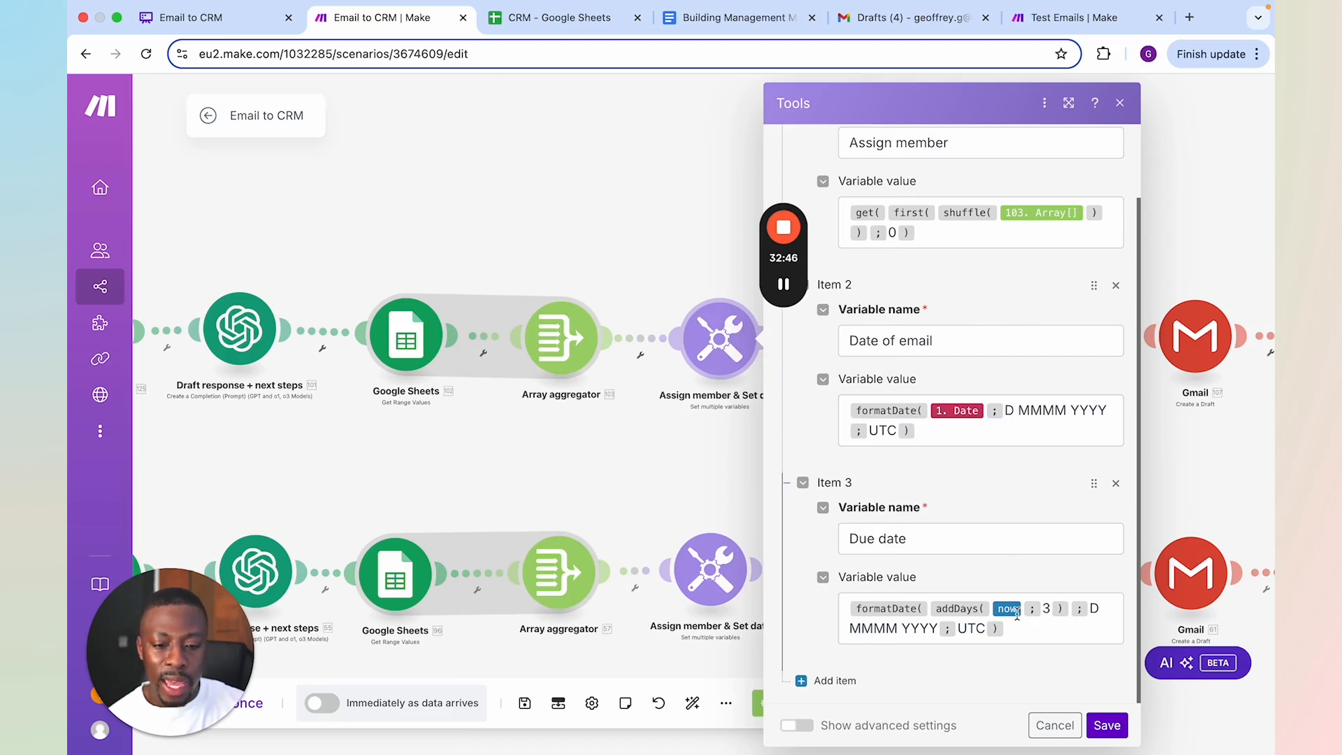
{"action": "left_click", "coordinate": [748, 438]}
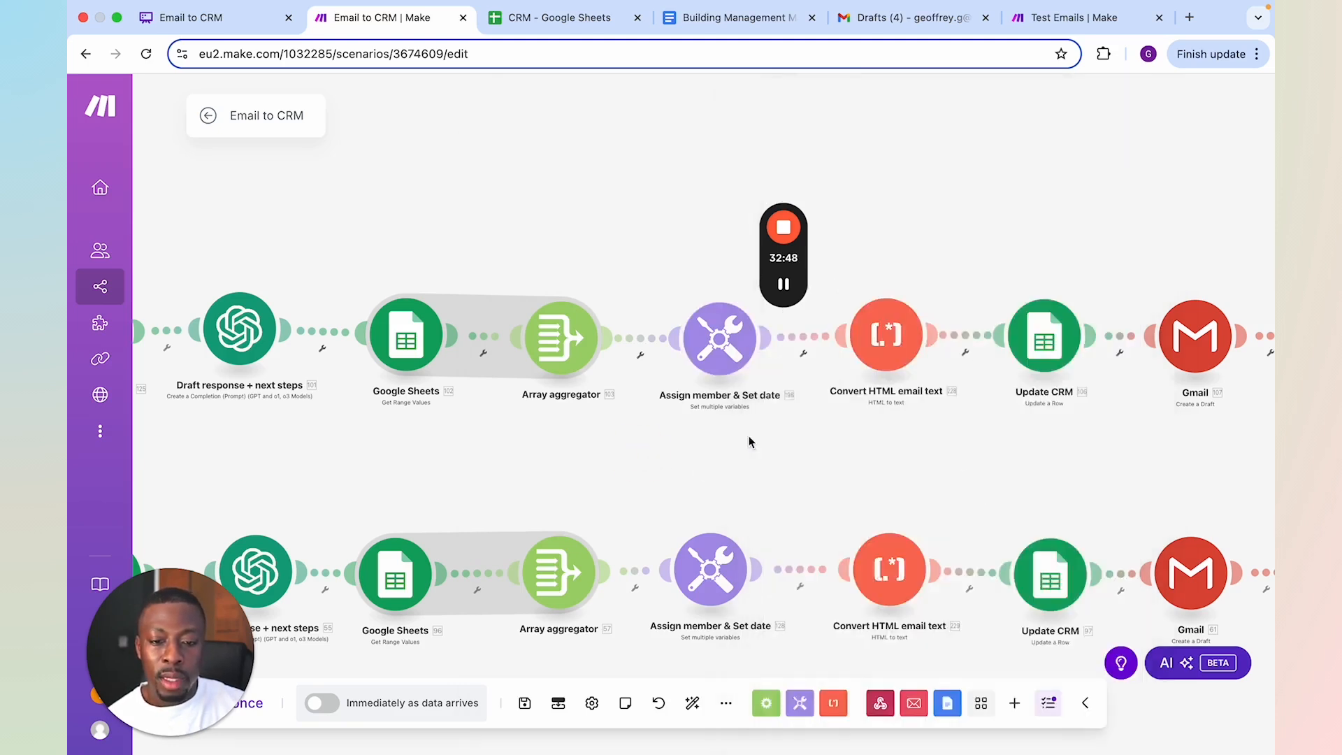
Check the row number, header option and column value mappings in the upper branch's Update CRM module, and close it
{"action": "scroll", "coordinate": [1018, 440], "scroll_direction": "down", "scroll_amount": 5}
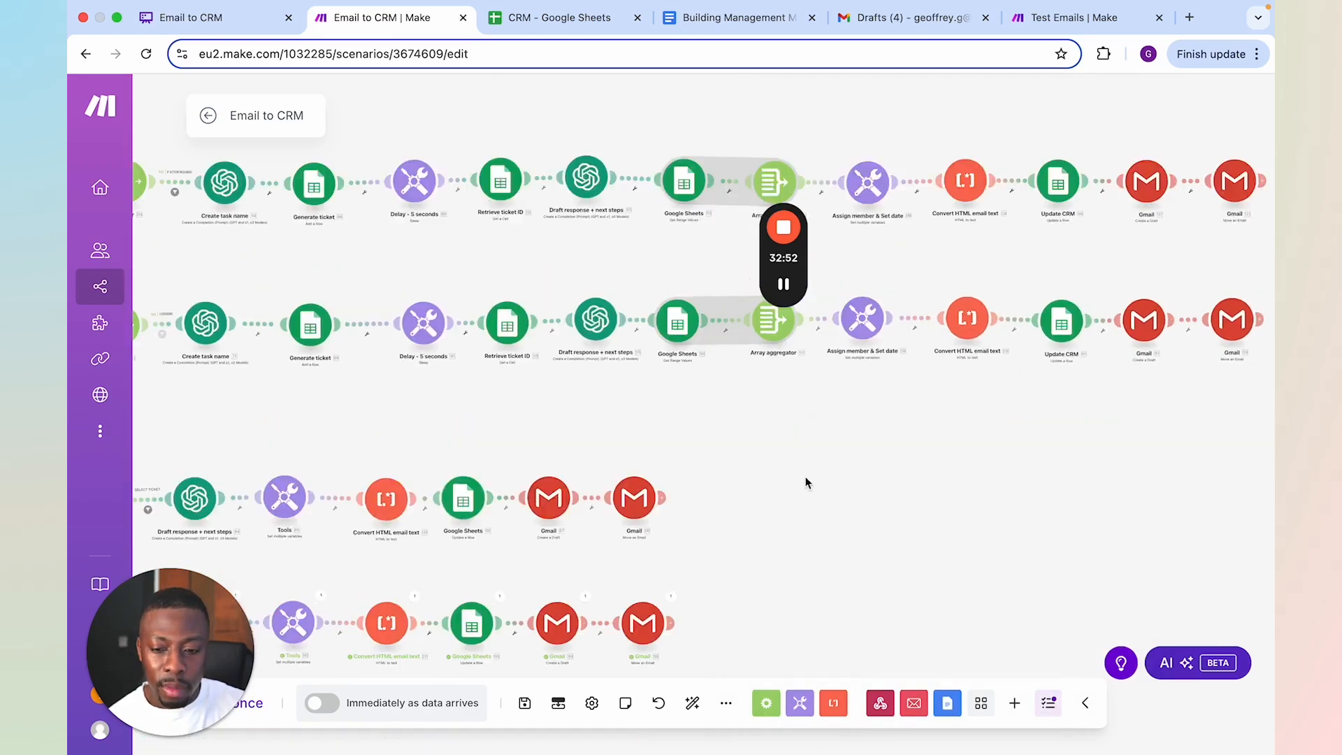
{"action": "left_click_drag", "start_coordinate": [906, 326], "coordinate": [904, 359]}
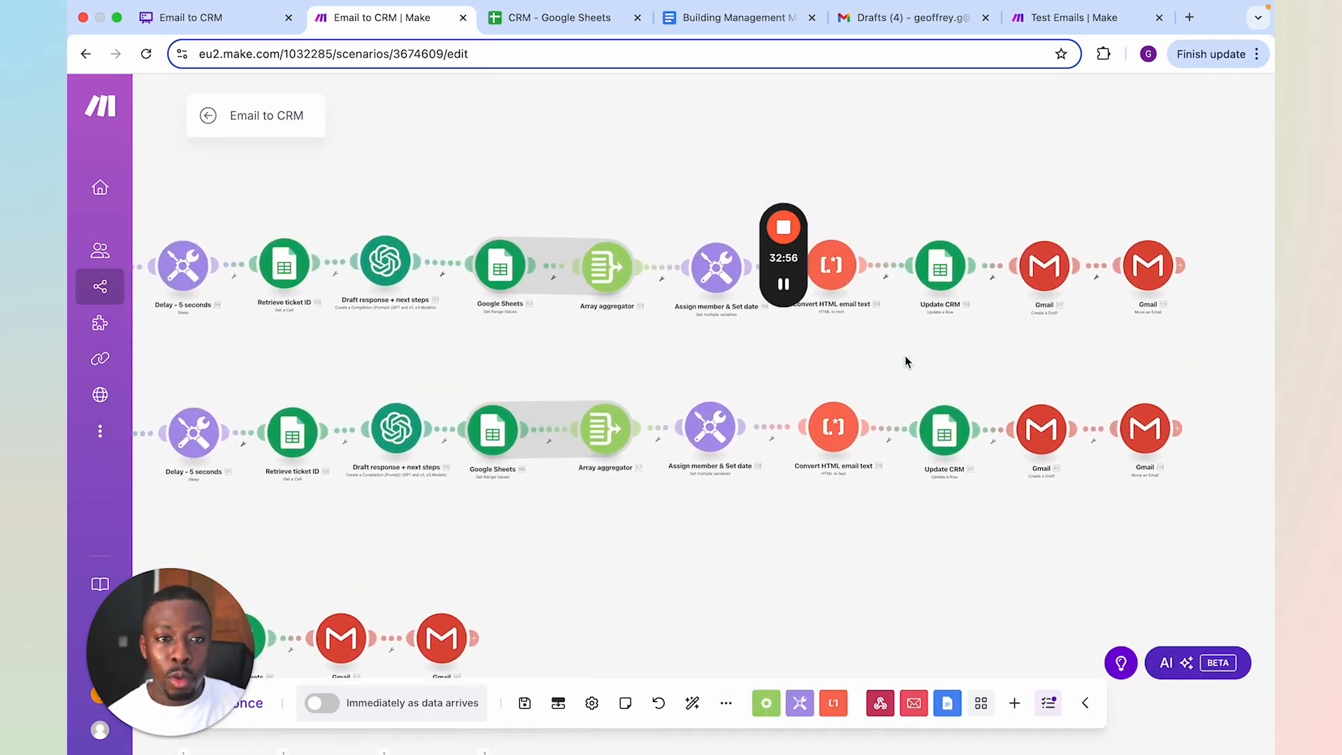
{"action": "left_click", "coordinate": [940, 272]}
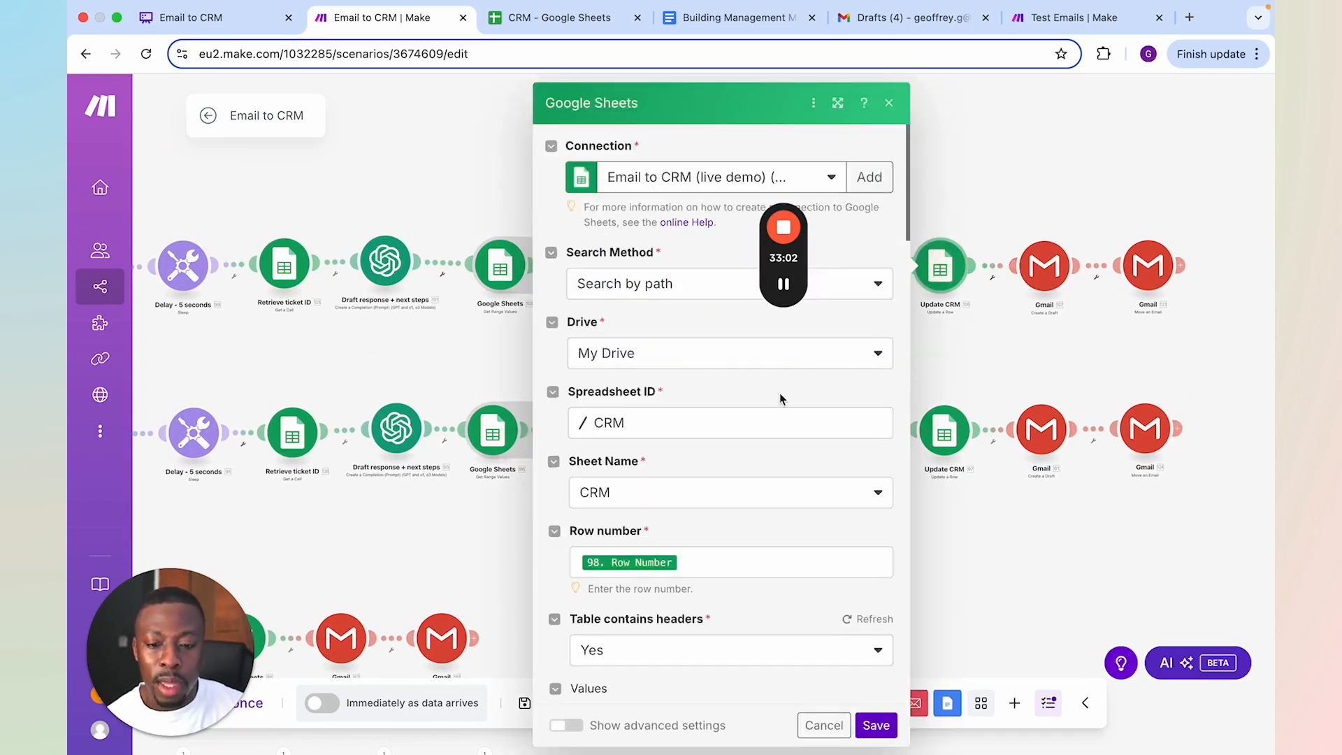
{"action": "scroll", "coordinate": [783, 392], "scroll_direction": "down", "scroll_amount": 5}
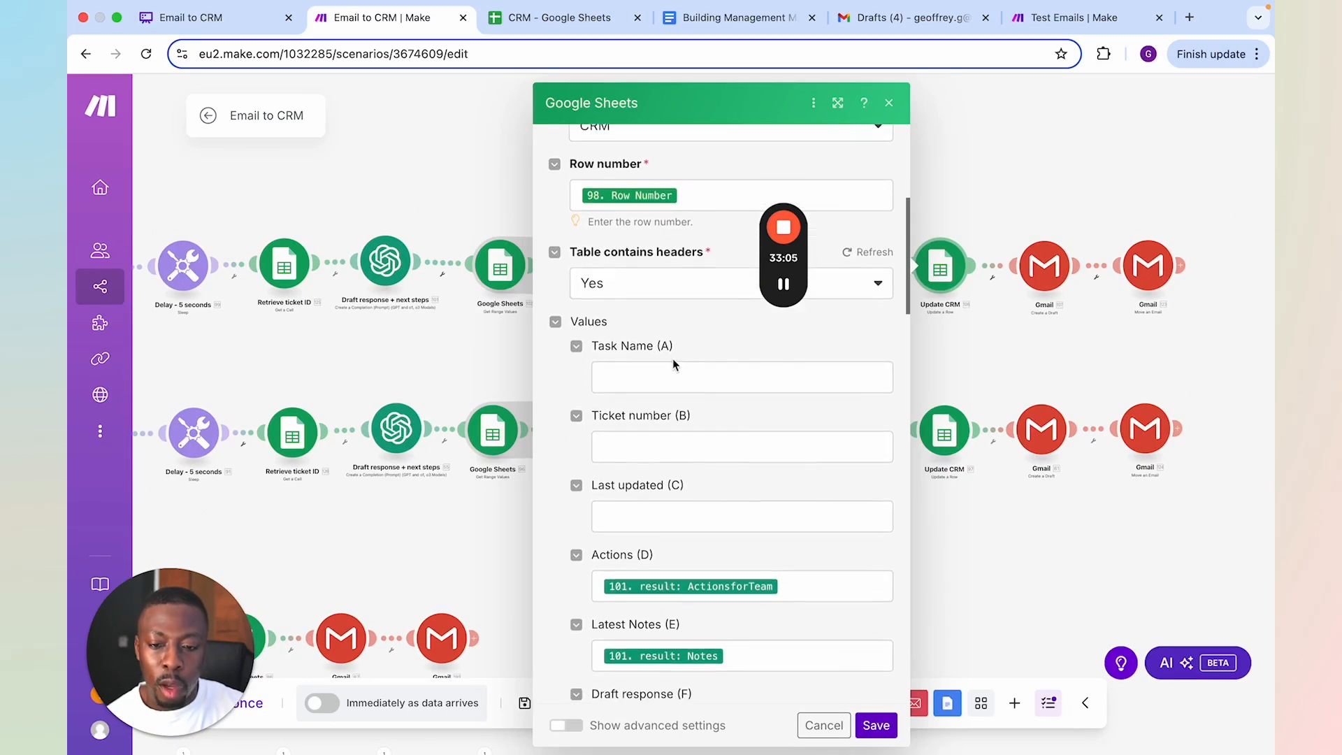
{"action": "left_click", "coordinate": [958, 363]}
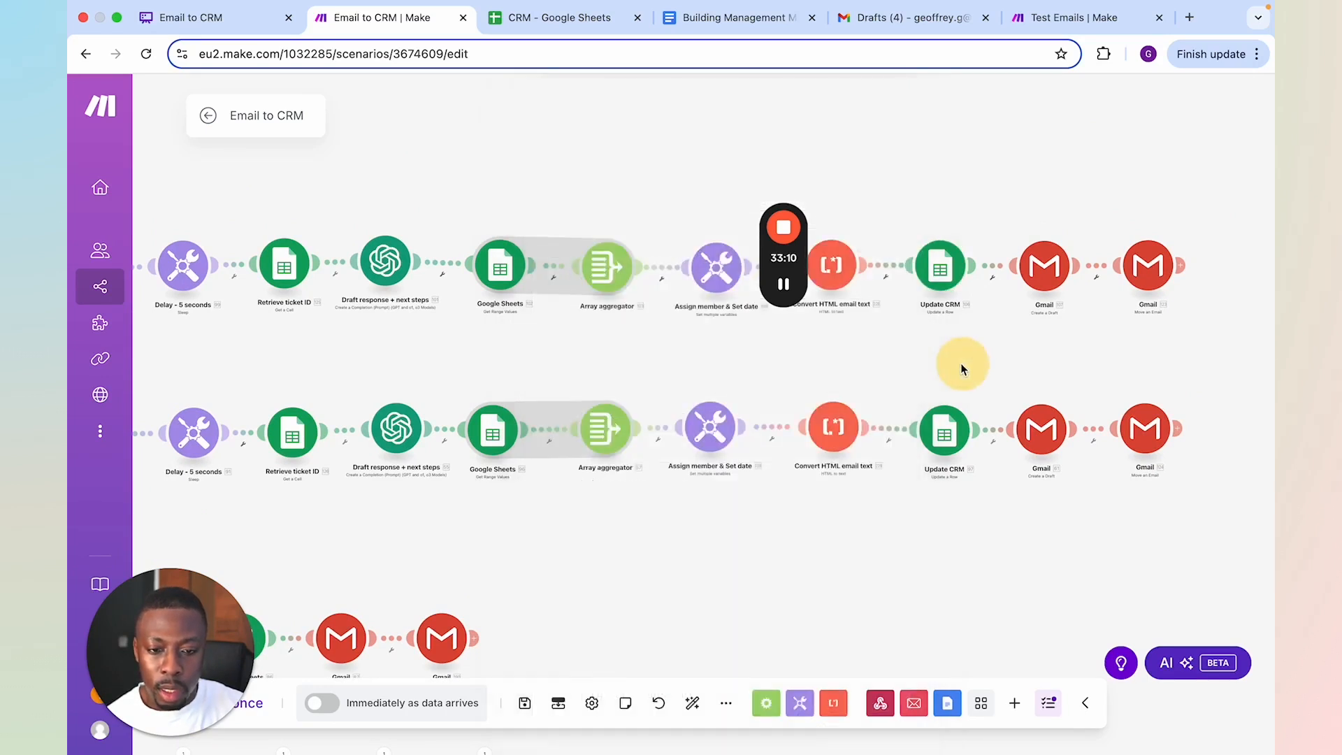
Reopen the upper branch's Update CRM module, trace the earlier modules feeding it, and review the mappings from Task Name to Assigned to, closing it
{"action": "left_click", "coordinate": [939, 276]}
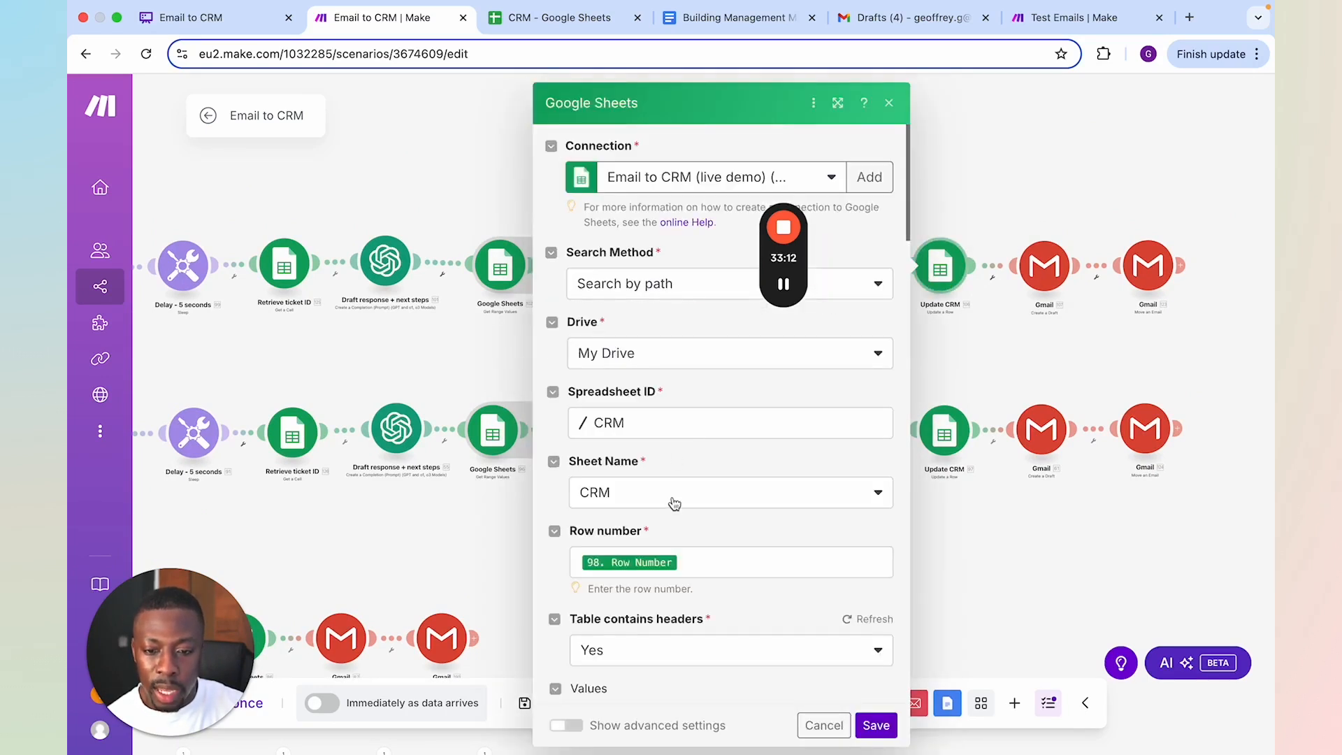
{"action": "scroll", "coordinate": [678, 517], "scroll_direction": "down", "scroll_amount": 4}
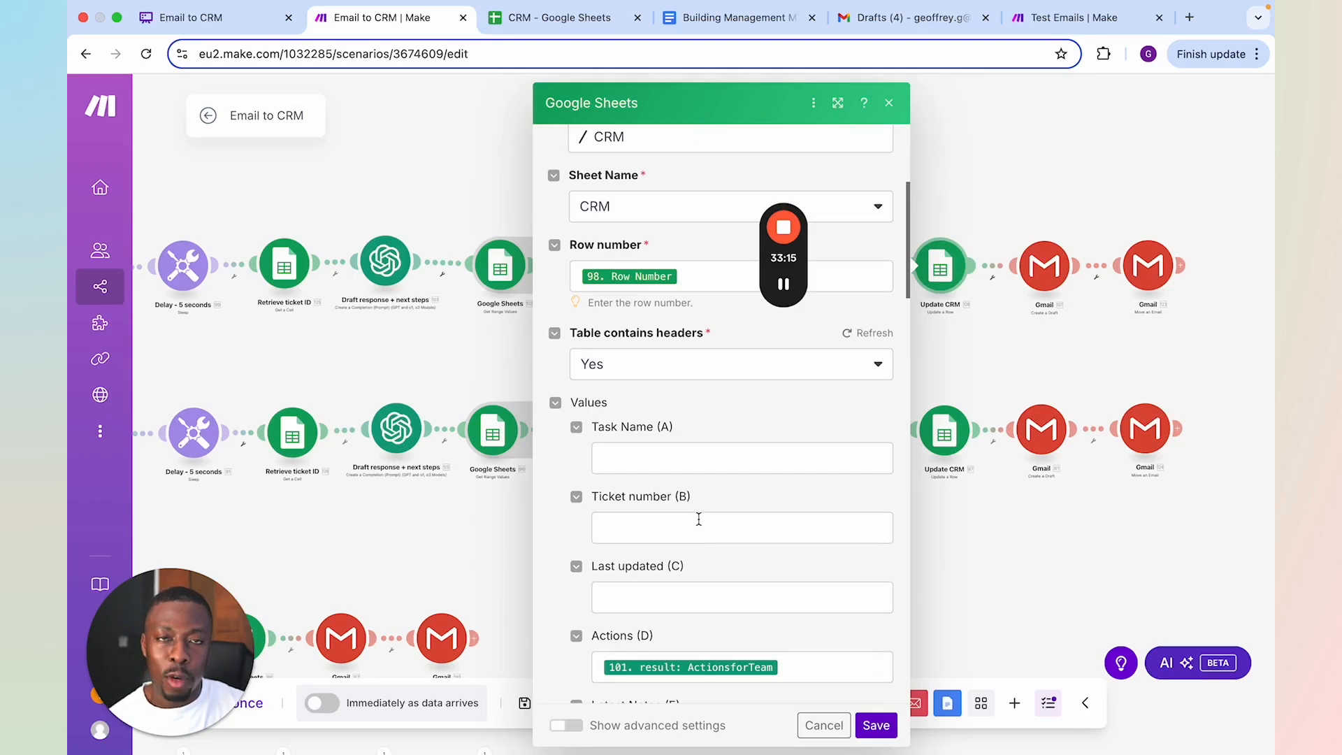
{"action": "left_click_drag", "start_coordinate": [231, 353], "coordinate": [383, 358]}
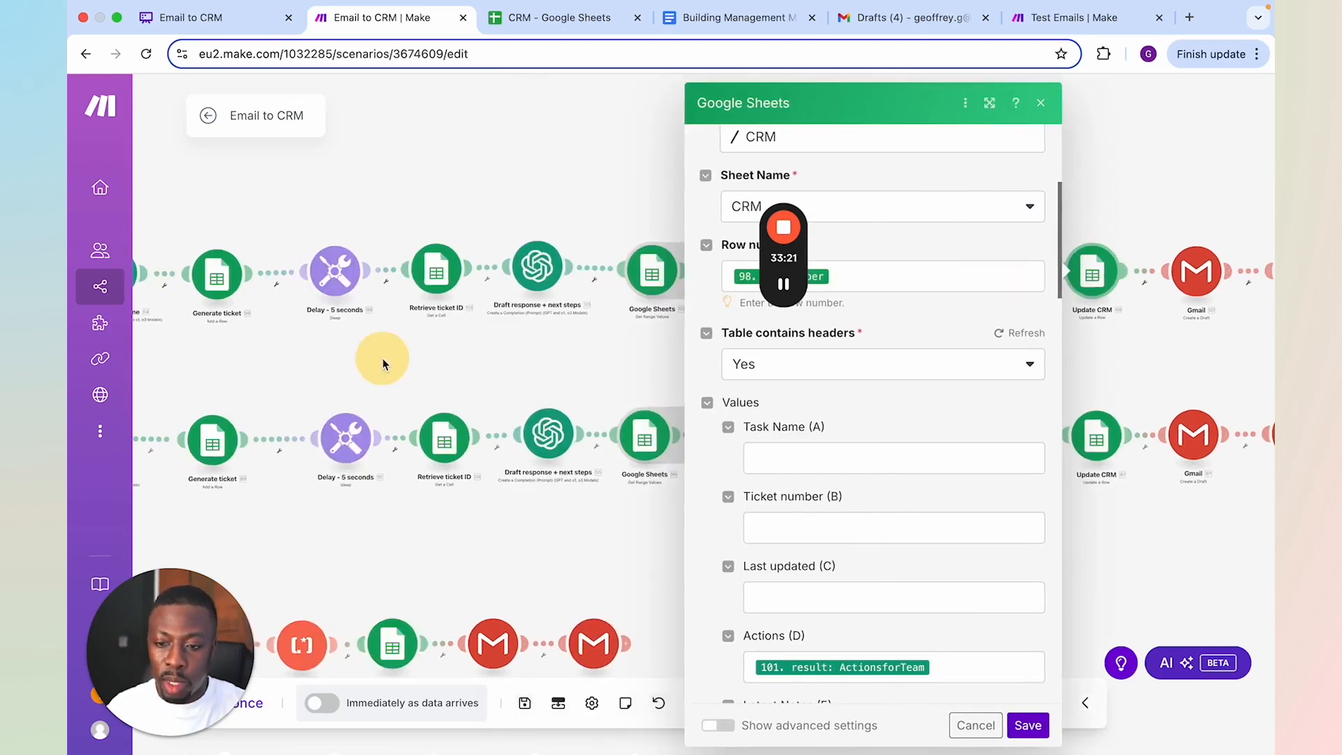
{"action": "left_click_drag", "start_coordinate": [155, 301], "coordinate": [336, 291]}
{"action": "left_click_drag", "start_coordinate": [505, 370], "coordinate": [251, 373]}
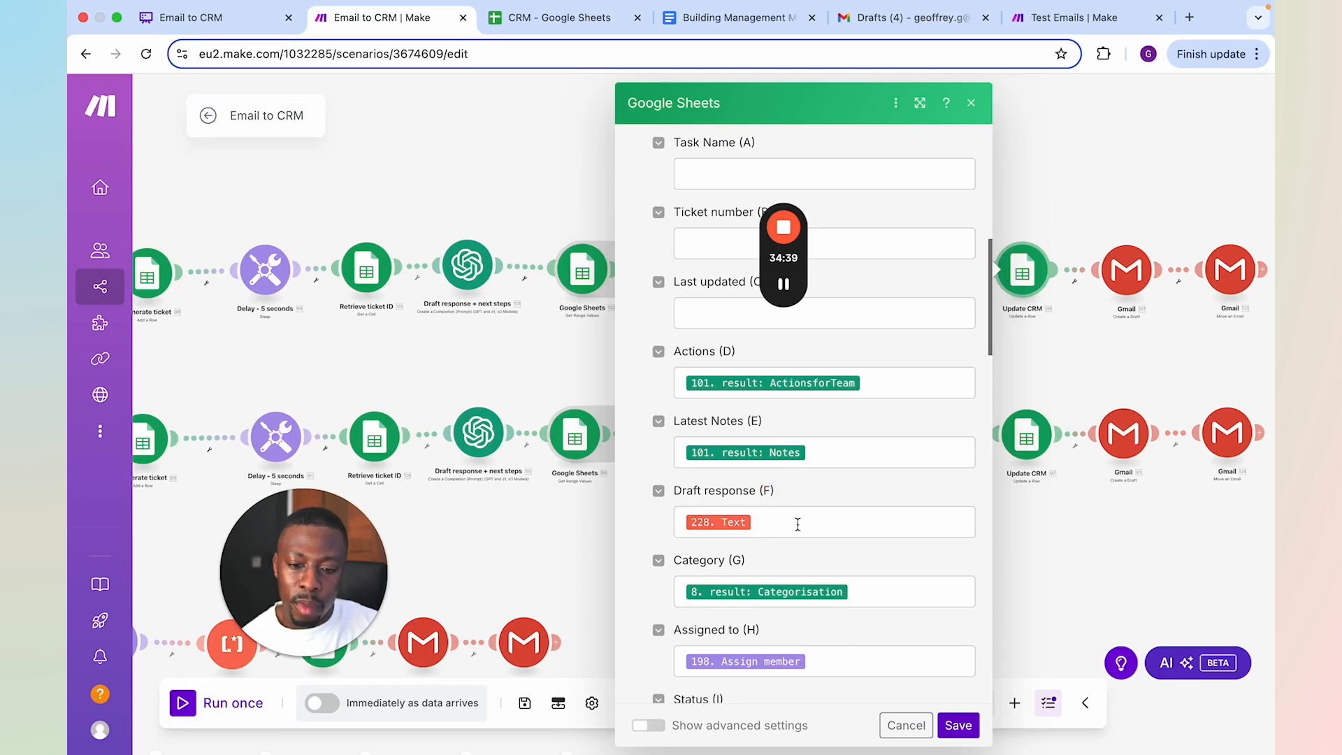
{"action": "left_click", "coordinate": [580, 347]}
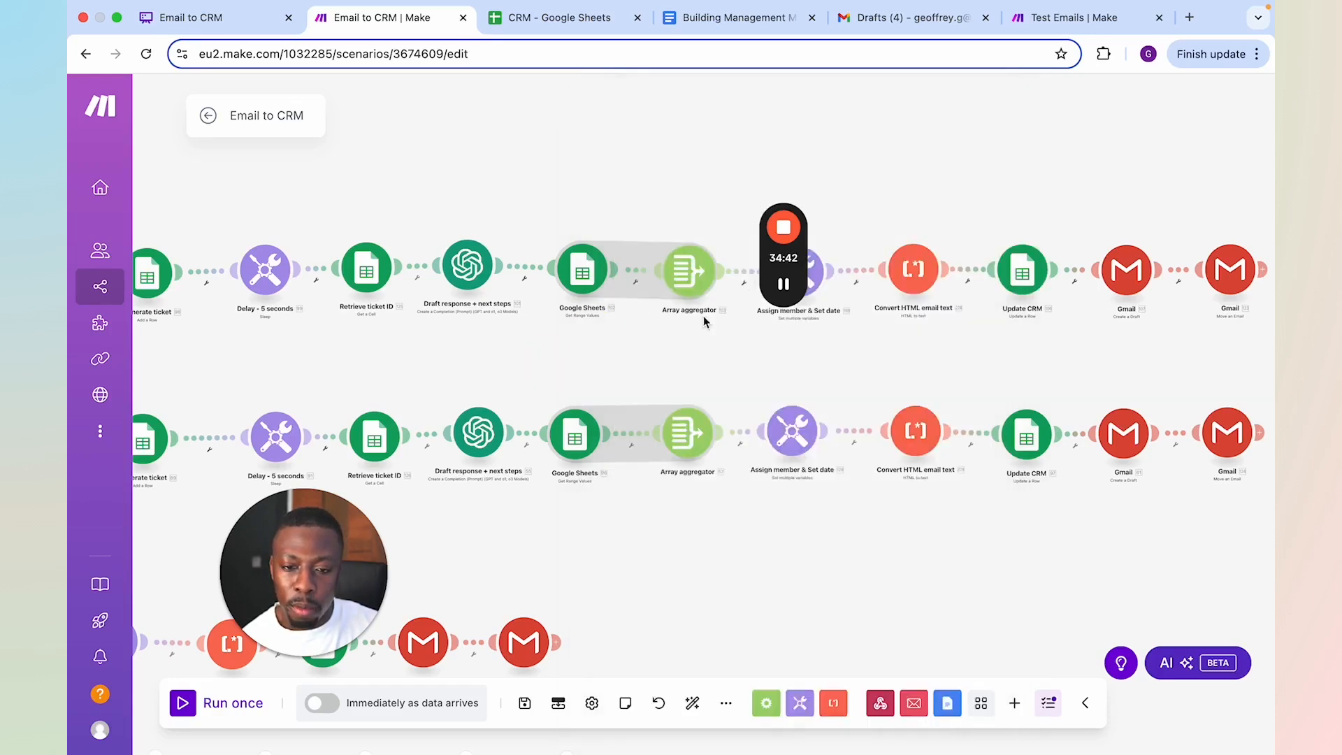
Inspect the upper Update CRM module's Assigned to, Status and Due date values, and compare them with the variables in Assign member & Set date
{"action": "mouse_move", "coordinate": [806, 225]}
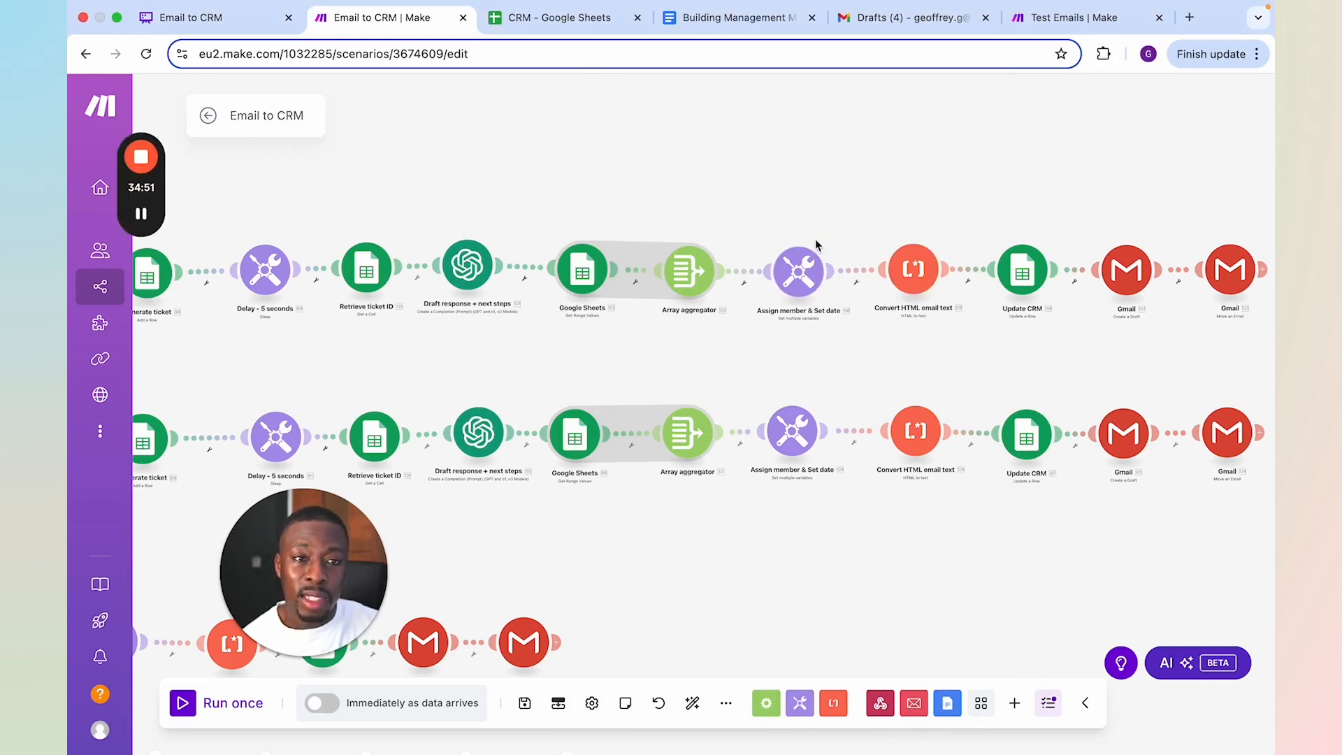
{"action": "left_click", "coordinate": [1022, 269]}
{"action": "scroll", "coordinate": [909, 385], "scroll_direction": "down", "scroll_amount": 2}
{"action": "scroll", "coordinate": [908, 385], "scroll_direction": "down", "scroll_amount": 8}
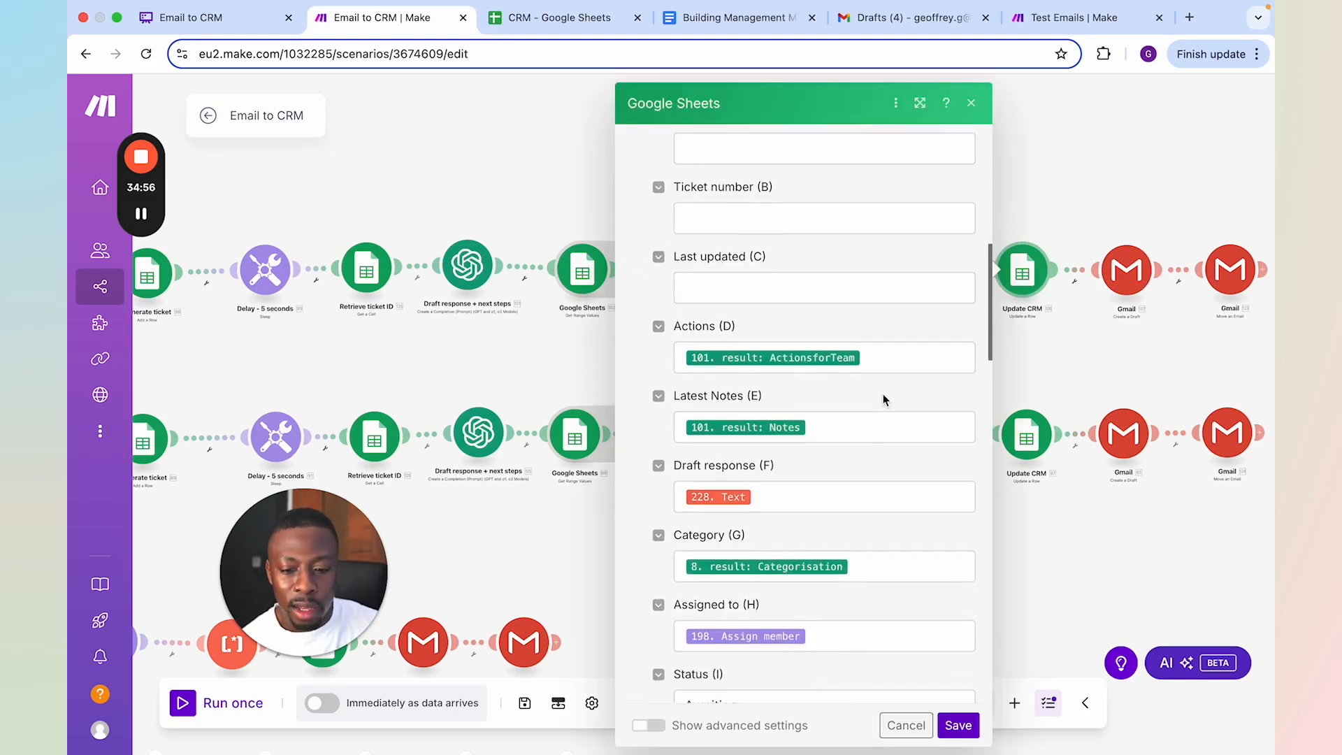
{"action": "scroll", "coordinate": [866, 416], "scroll_direction": "down", "scroll_amount": 2}
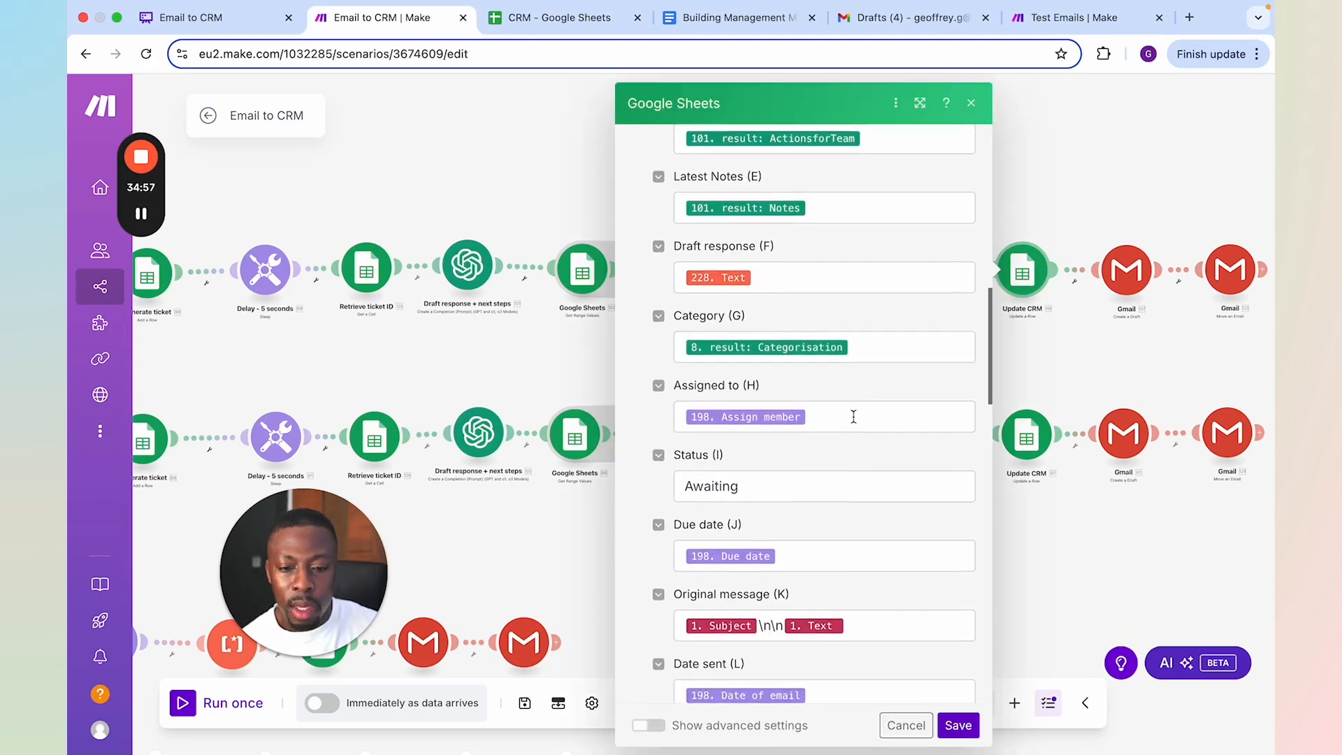
{"action": "left_click", "coordinate": [813, 411]}
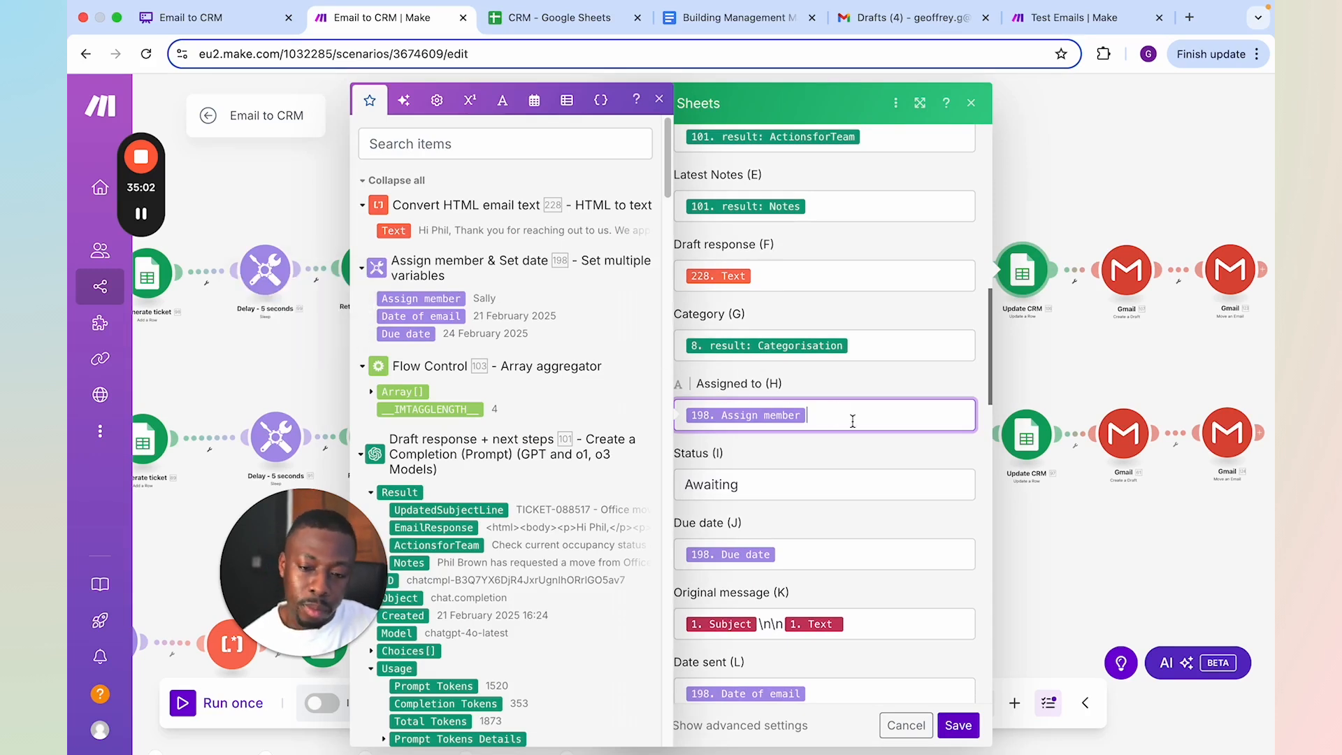
{"action": "left_click", "coordinate": [858, 550]}
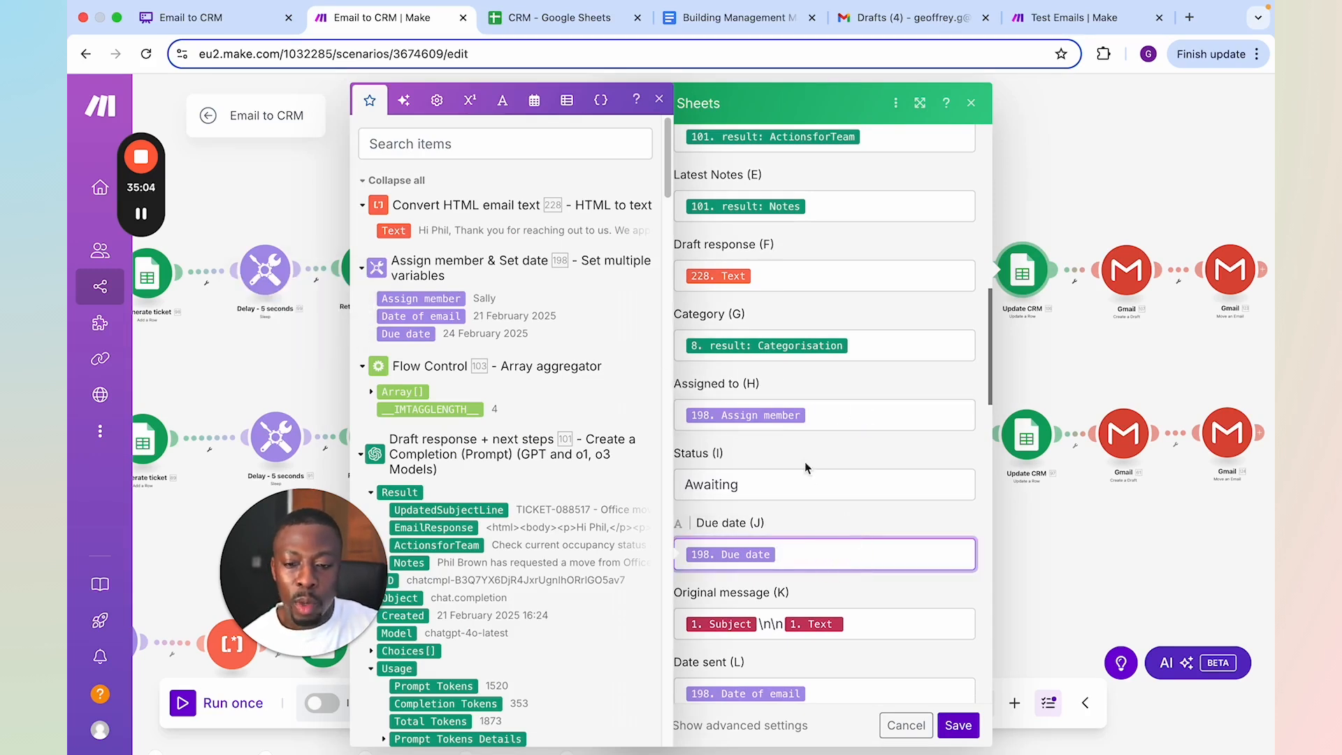
{"action": "scroll", "coordinate": [851, 544], "scroll_direction": "down", "scroll_amount": 1}
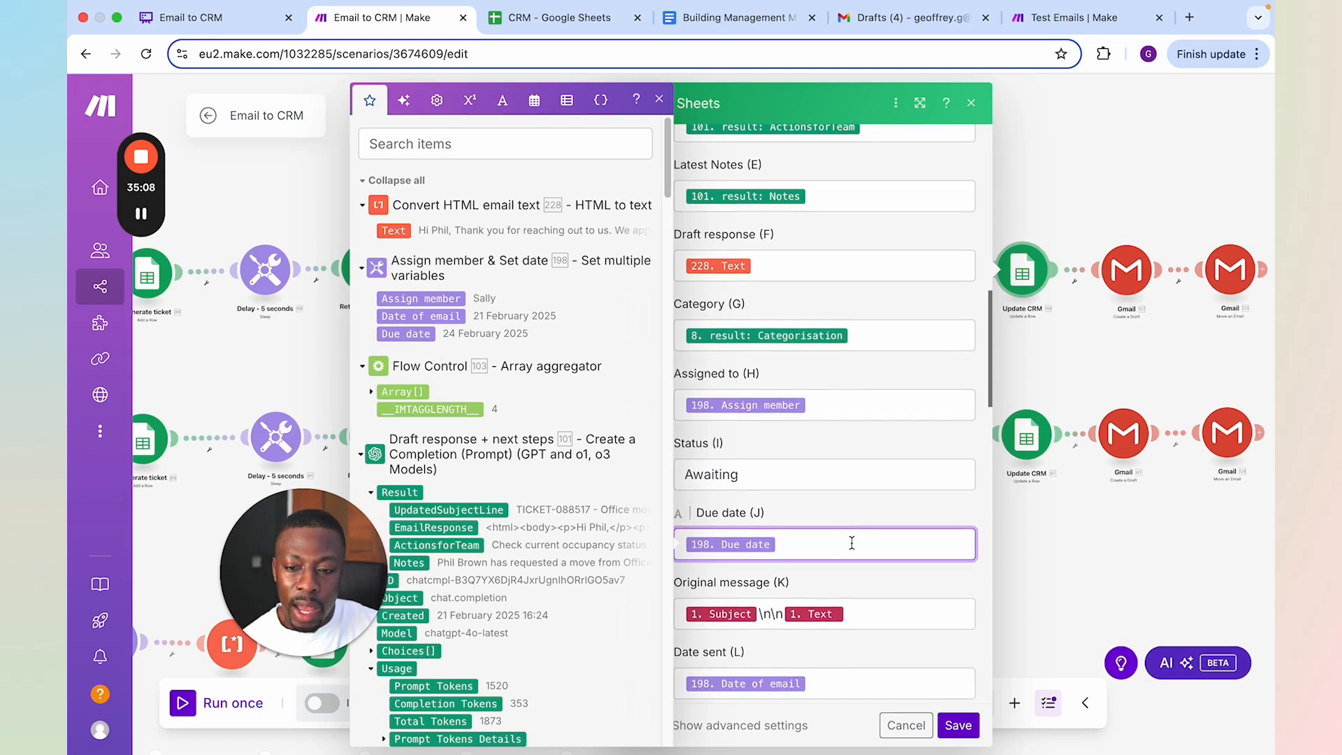
{"action": "left_click", "coordinate": [1060, 180]}
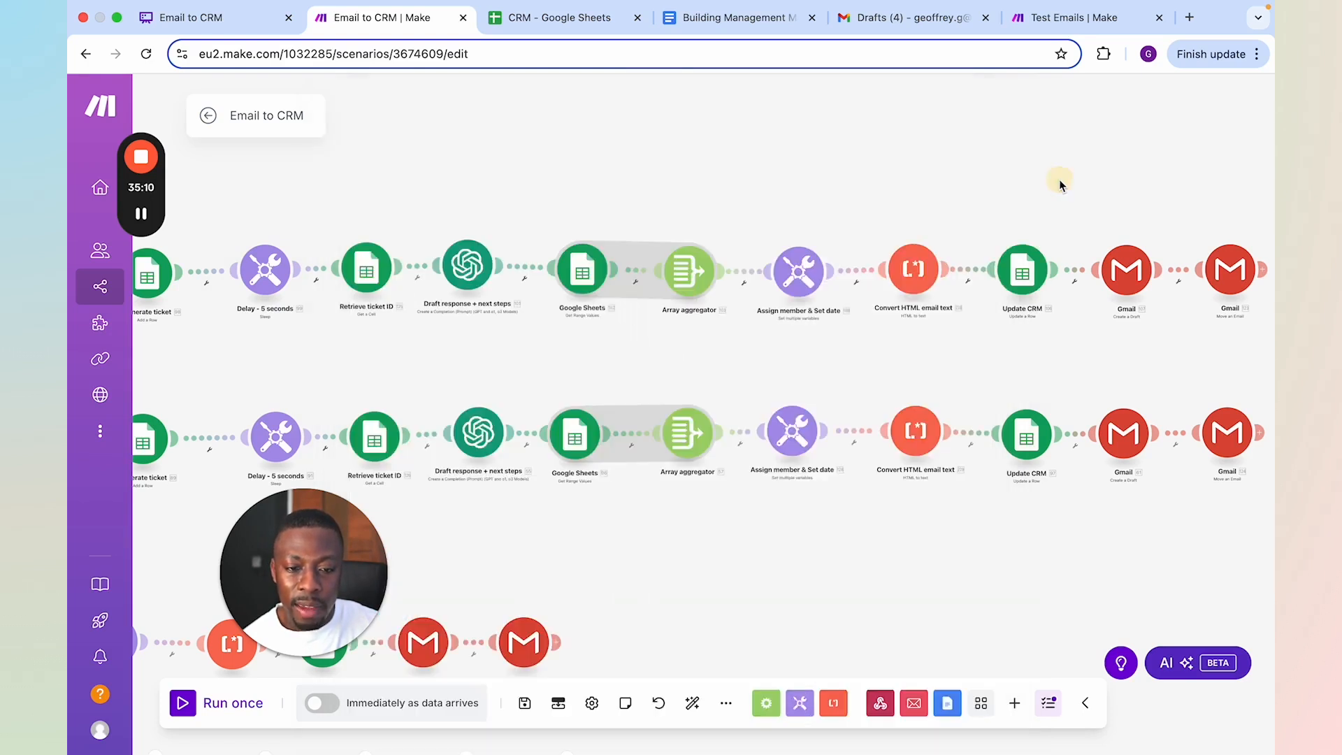
{"action": "left_click", "coordinate": [787, 283]}
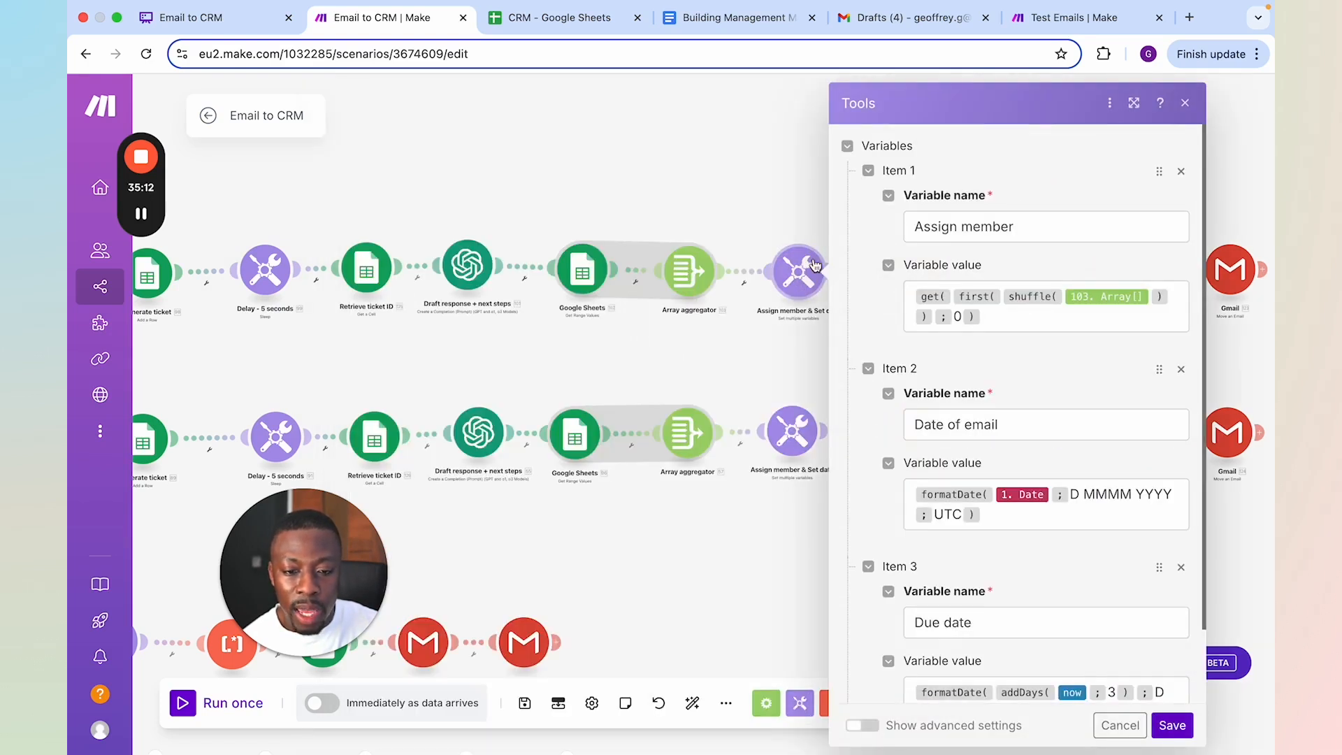
{"action": "scroll", "coordinate": [1059, 569], "scroll_direction": "down", "scroll_amount": 2}
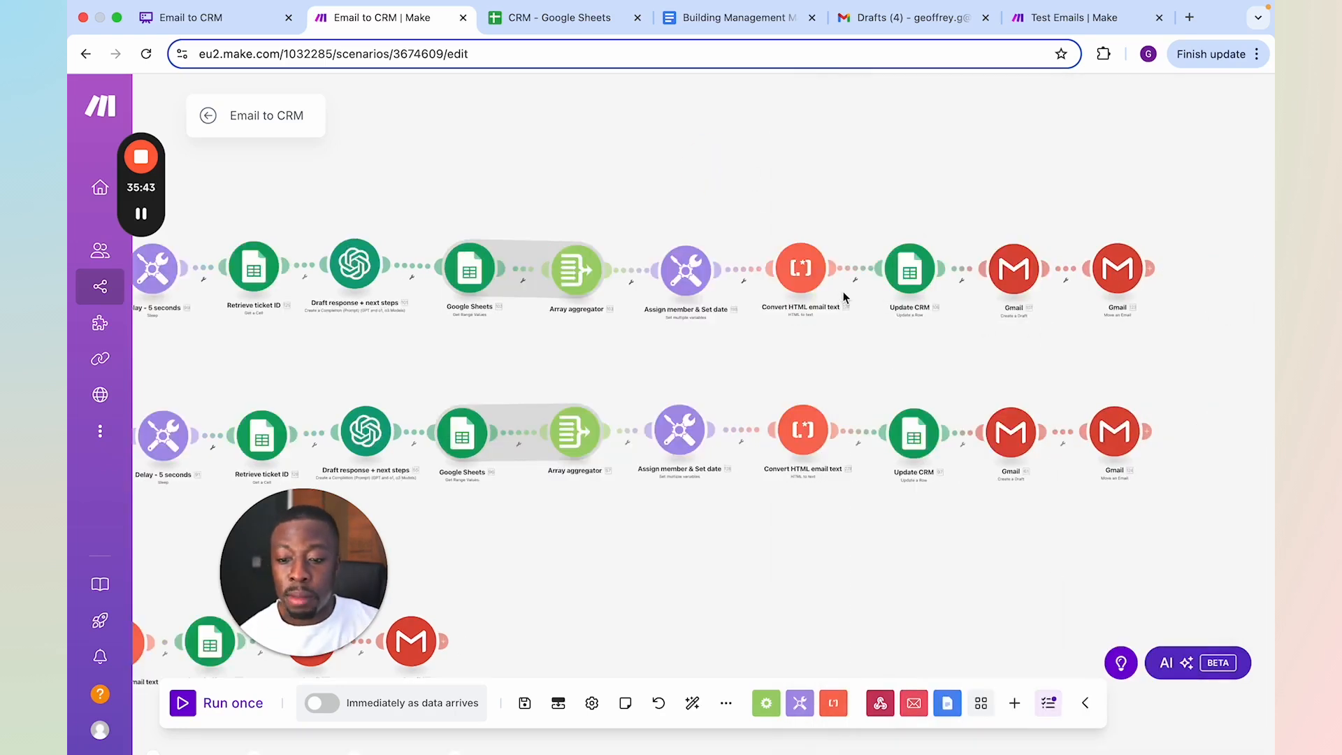
Review the upper Update CRM module's mappings from Category through Sender email, and save the module
{"action": "left_click", "coordinate": [911, 268]}
{"action": "scroll", "coordinate": [753, 370], "scroll_direction": "down", "scroll_amount": 5}
{"action": "scroll", "coordinate": [753, 358], "scroll_direction": "down", "scroll_amount": 10}
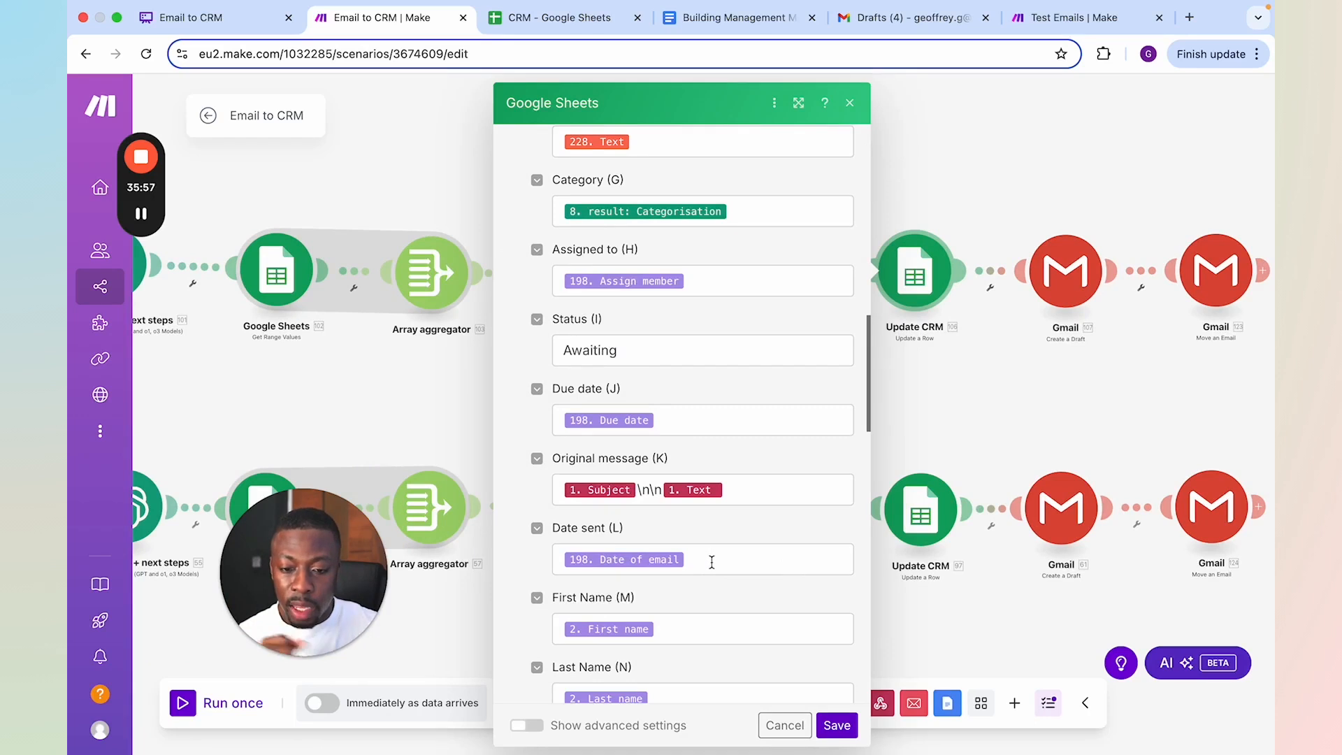
{"action": "scroll", "coordinate": [734, 568], "scroll_direction": "down", "scroll_amount": 5}
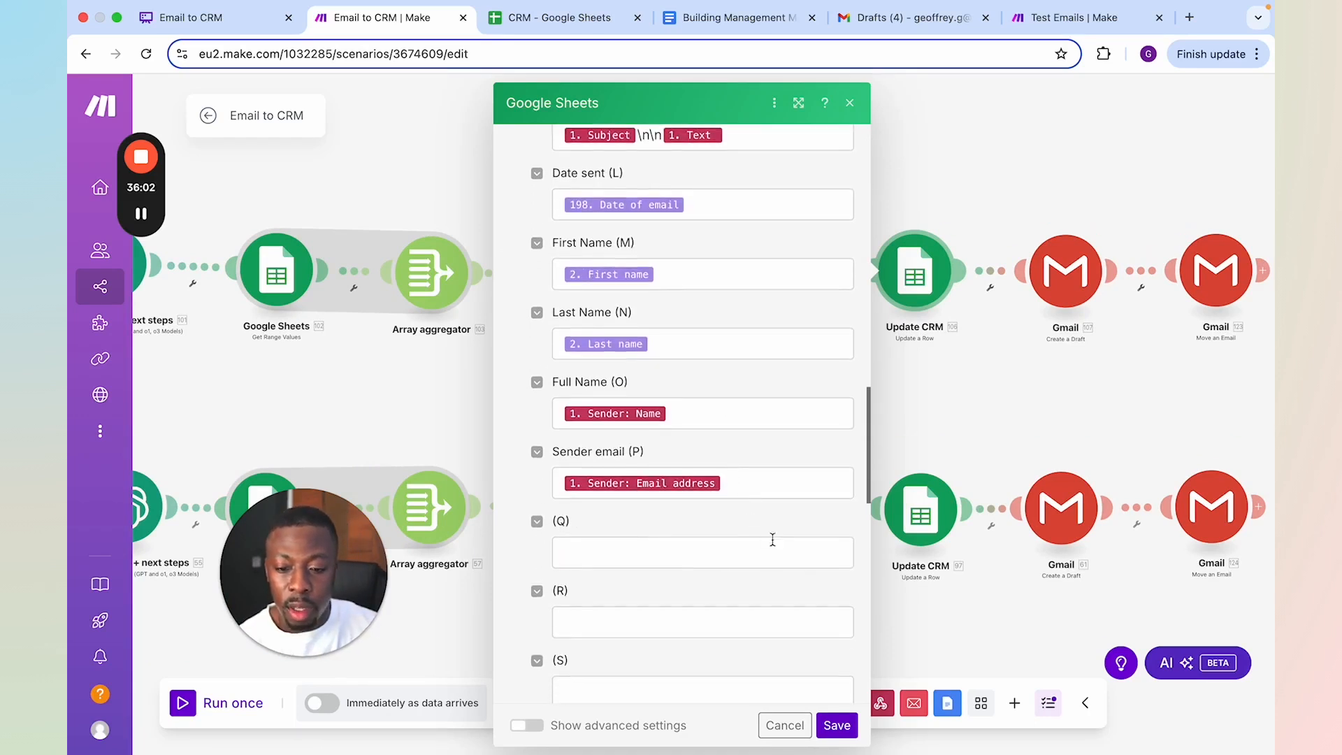
{"action": "left_click", "coordinate": [837, 726]}
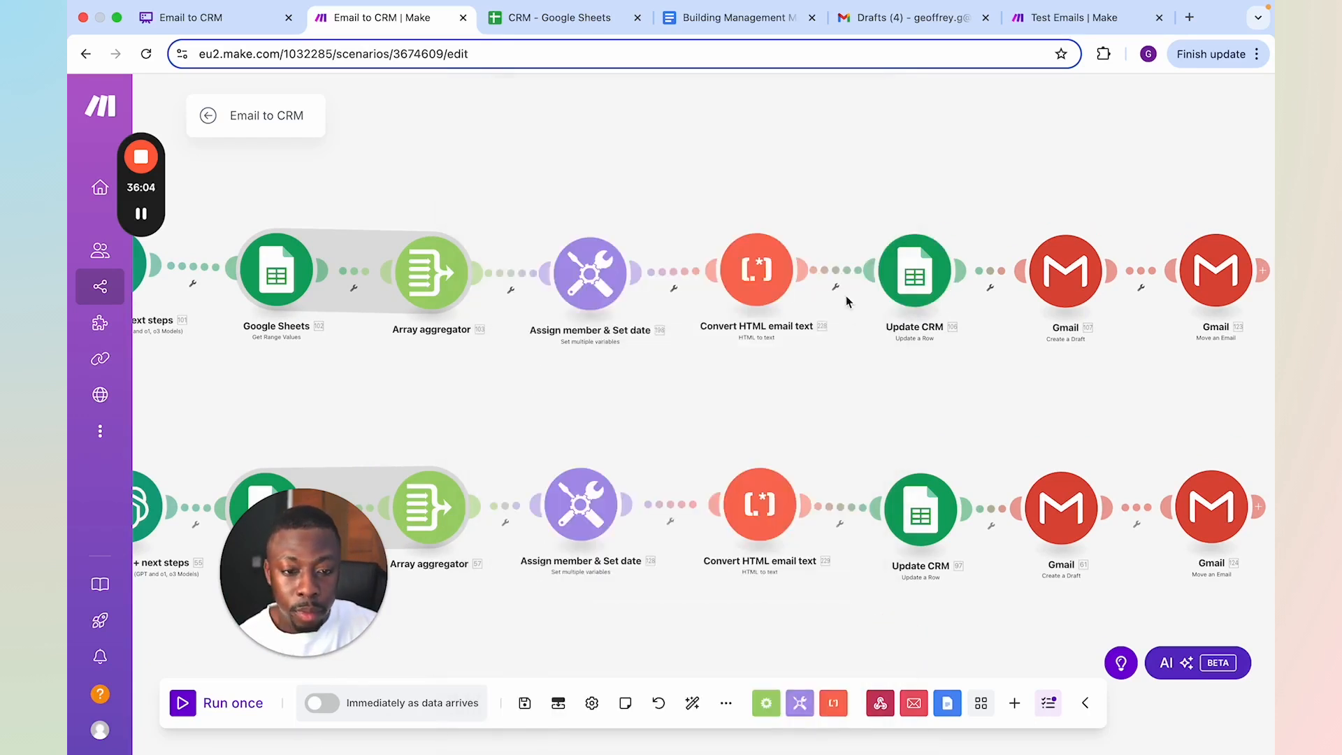
Unlink the upper branch's Update CRM module from the Gmail Create a Draft module, and reconnect the two
{"action": "scroll", "coordinate": [897, 200], "scroll_direction": "down", "scroll_amount": 2}
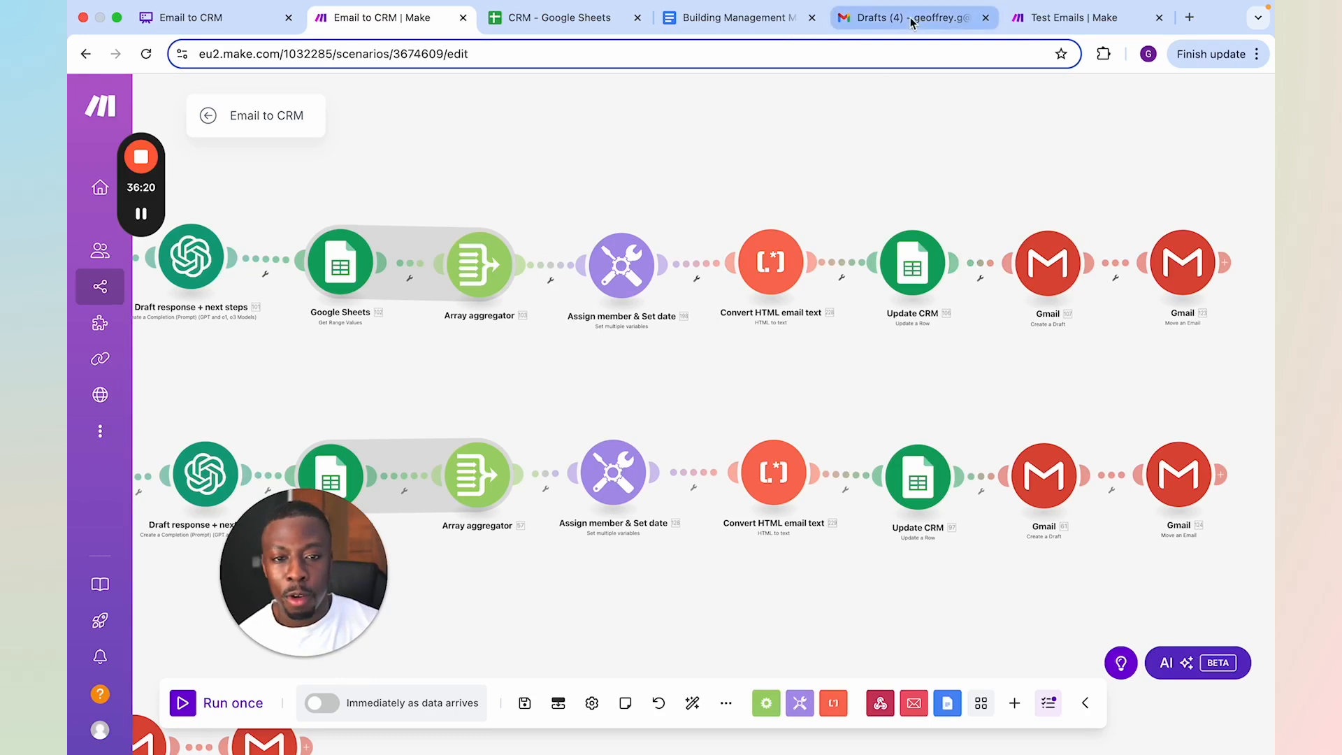
{"action": "left_click", "coordinate": [985, 272]}
{"action": "left_click", "coordinate": [1035, 311]}
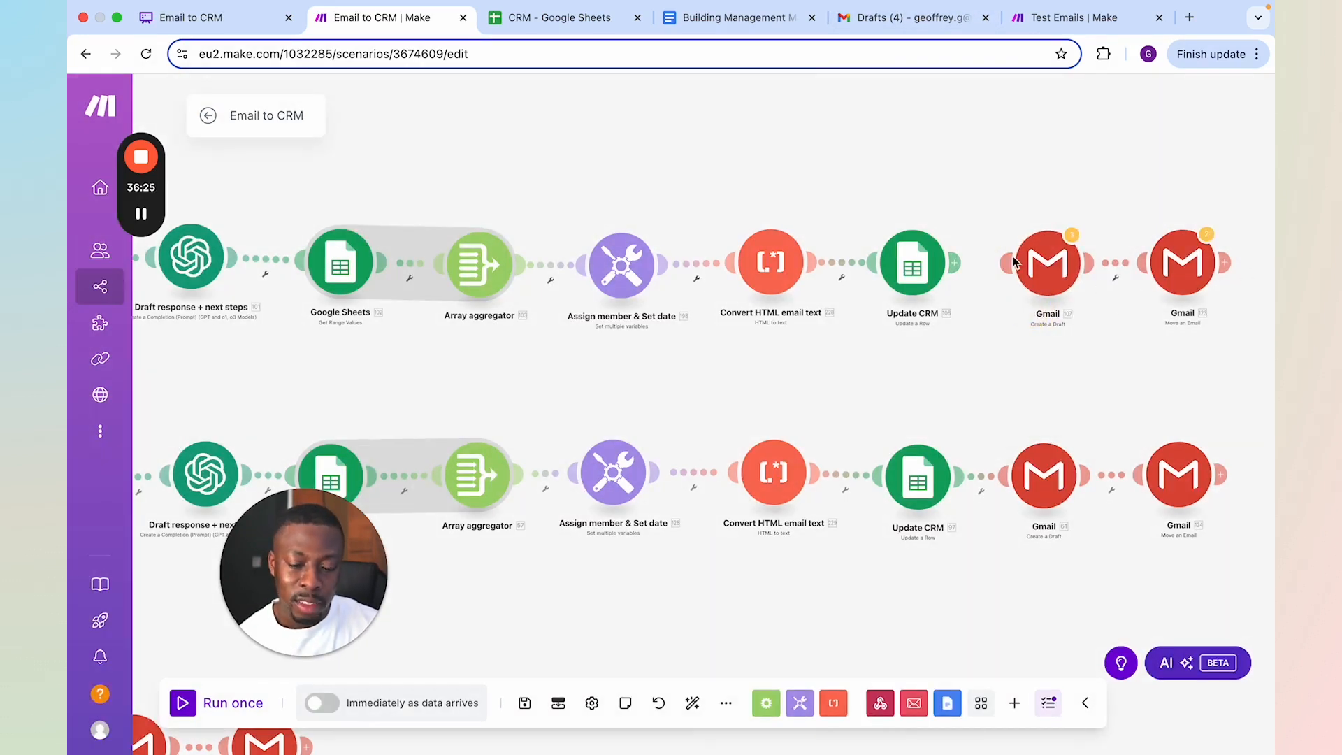
{"action": "left_click_drag", "start_coordinate": [955, 264], "coordinate": [1022, 262]}
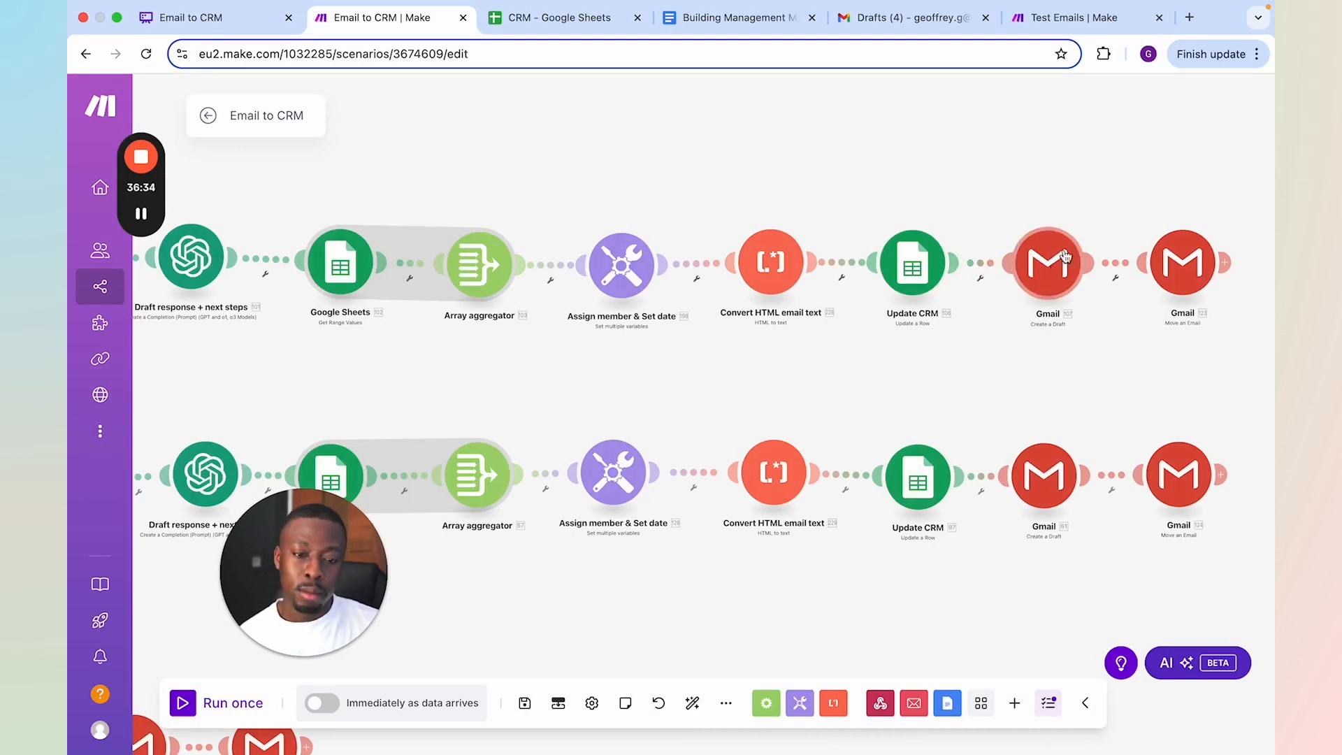
Switch to the Gmail drafts and open the Laptop lost draft beside the Office Relocation Request reply
{"action": "left_click_drag", "start_coordinate": [1019, 339], "coordinate": [1081, 209]}
{"action": "left_click_drag", "start_coordinate": [619, 541], "coordinate": [812, 399]}
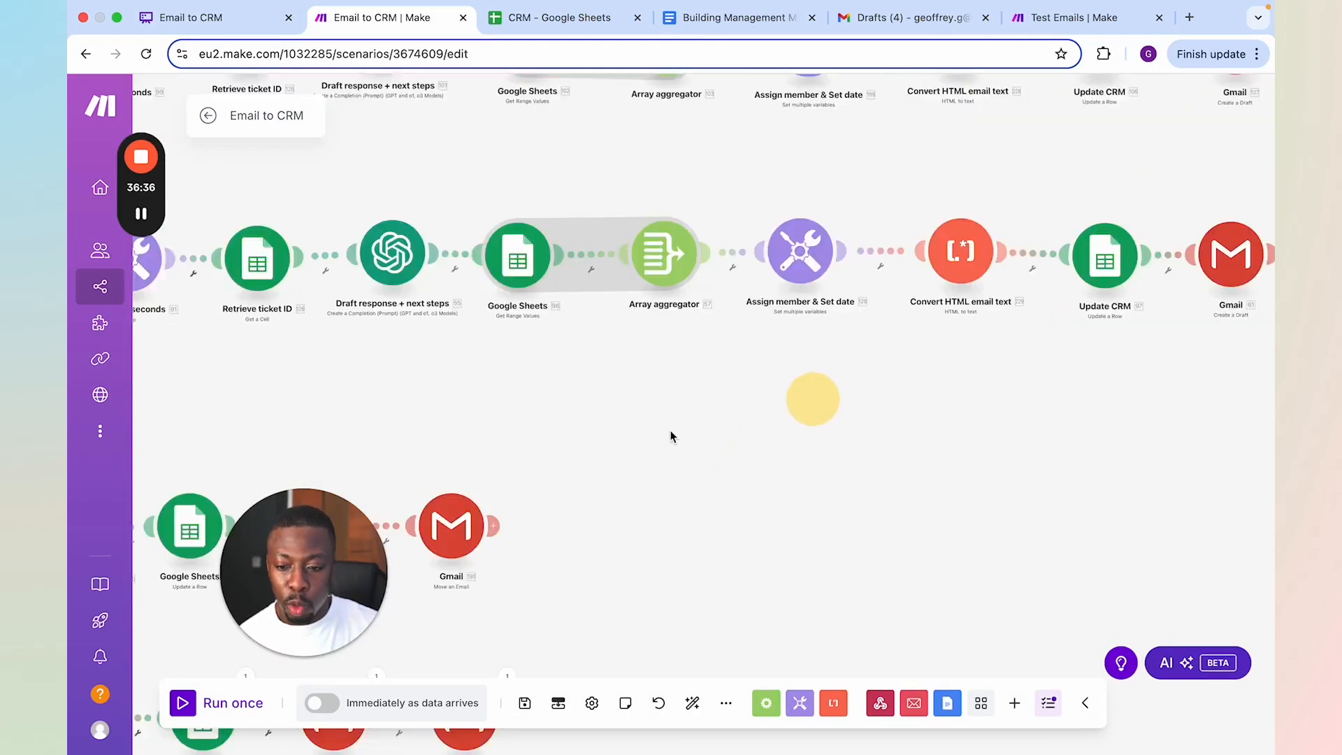
{"action": "left_click_drag", "start_coordinate": [744, 505], "coordinate": [497, 576]}
{"action": "left_click_drag", "start_coordinate": [824, 506], "coordinate": [832, 399]}
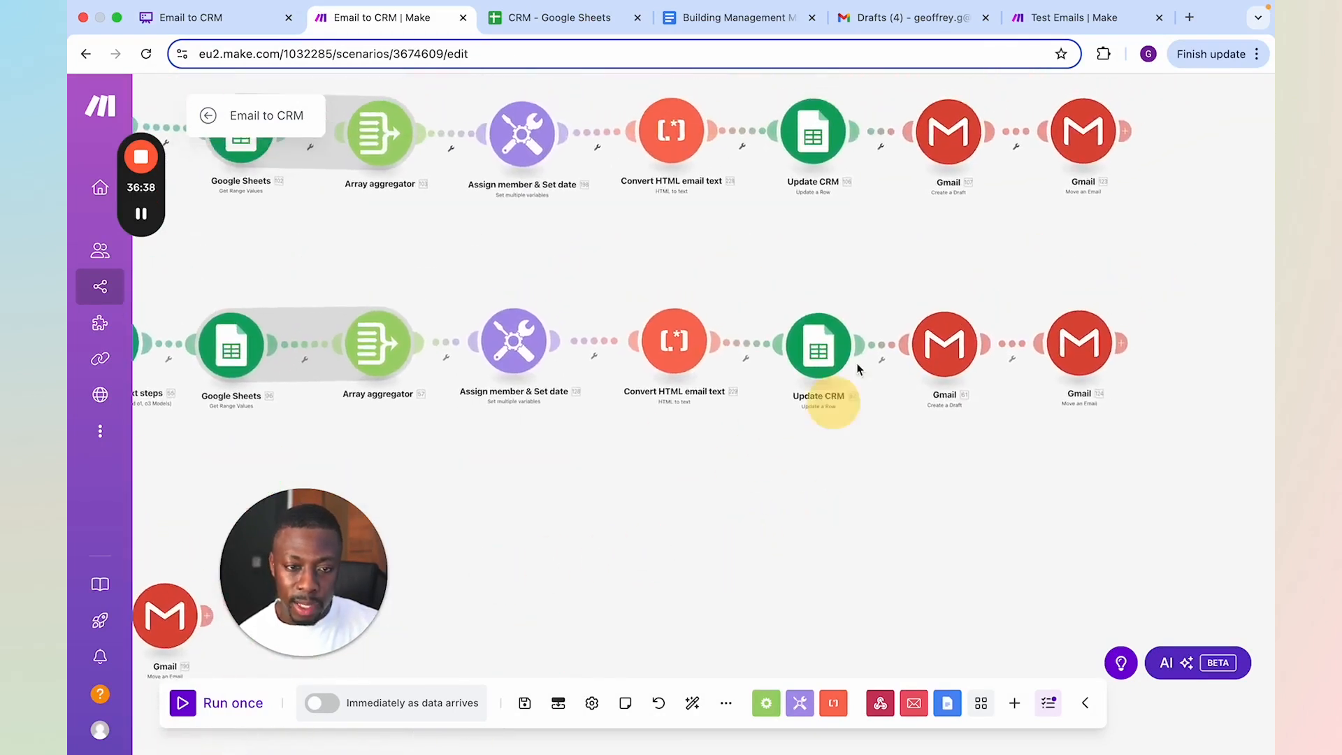
{"action": "left_click", "coordinate": [909, 17]}
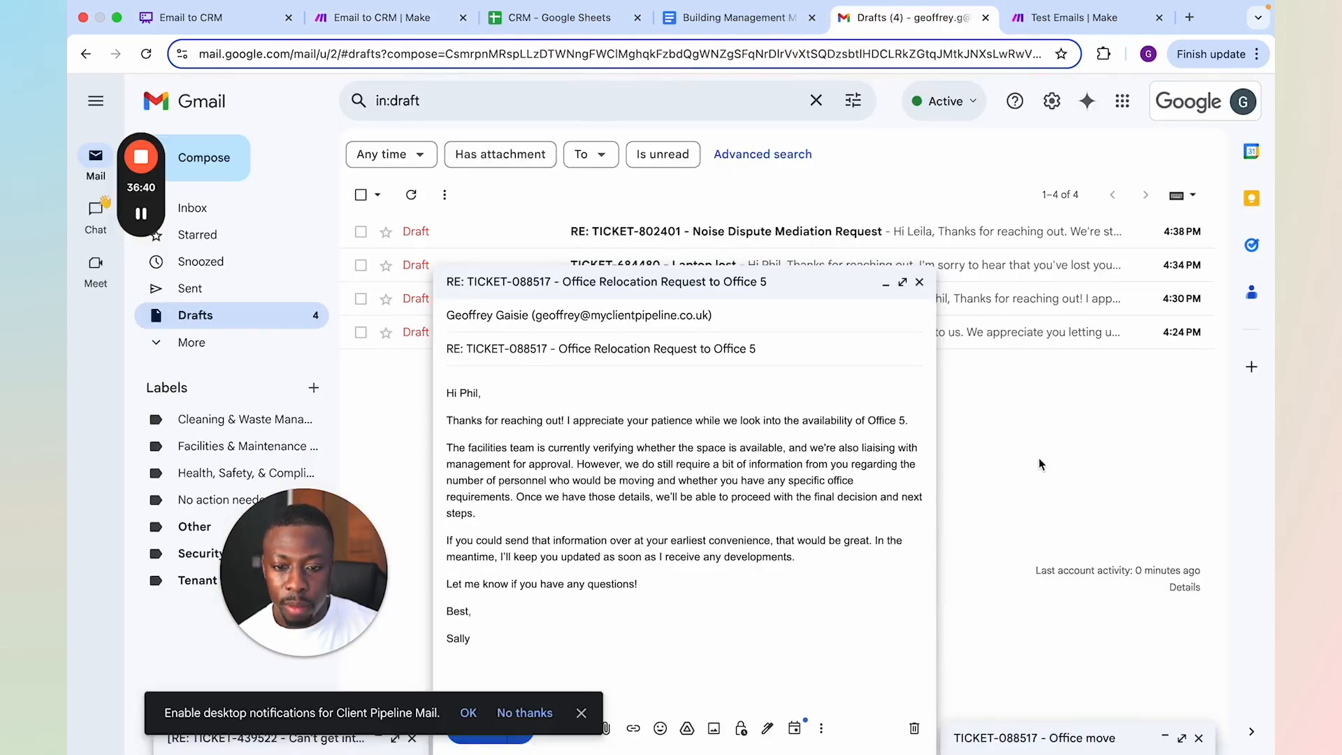
{"action": "left_click", "coordinate": [998, 274]}
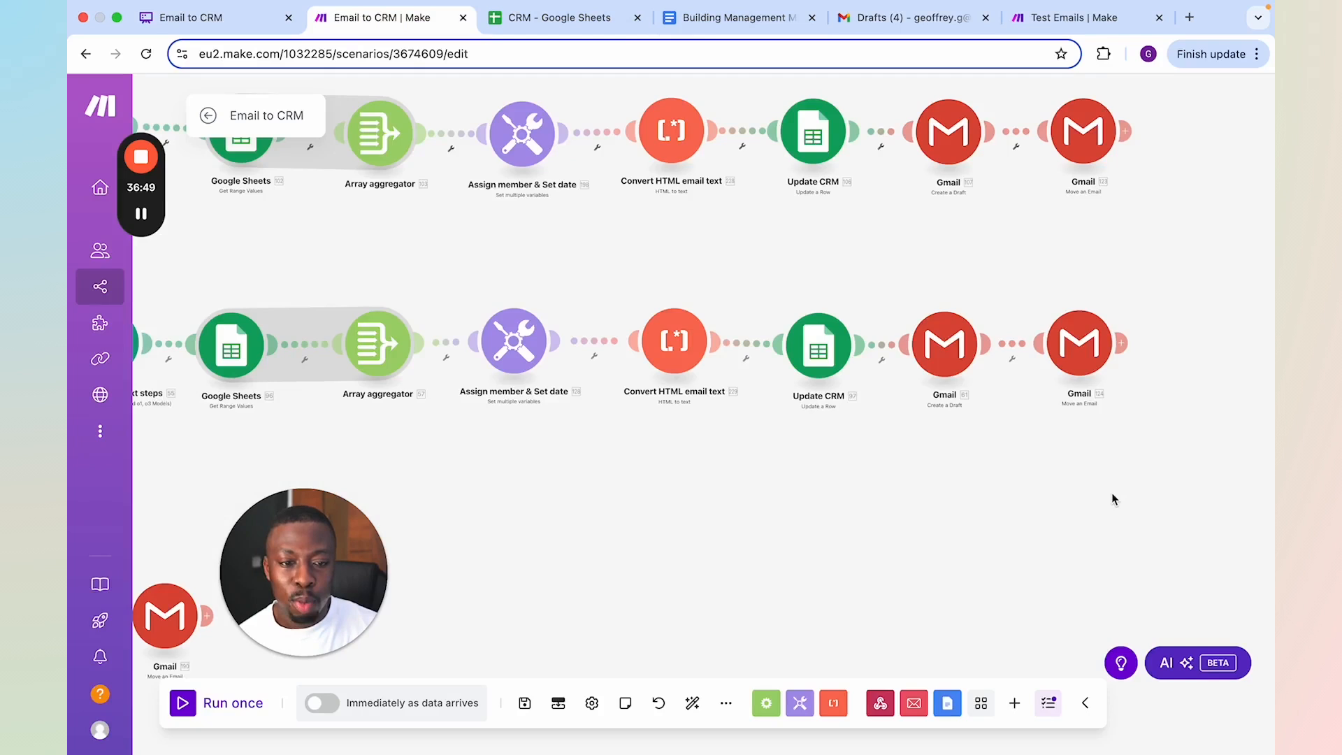
Return to the Make scenario and view all four branches together
{"action": "scroll", "coordinate": [811, 522], "scroll_direction": "down", "scroll_amount": 10}
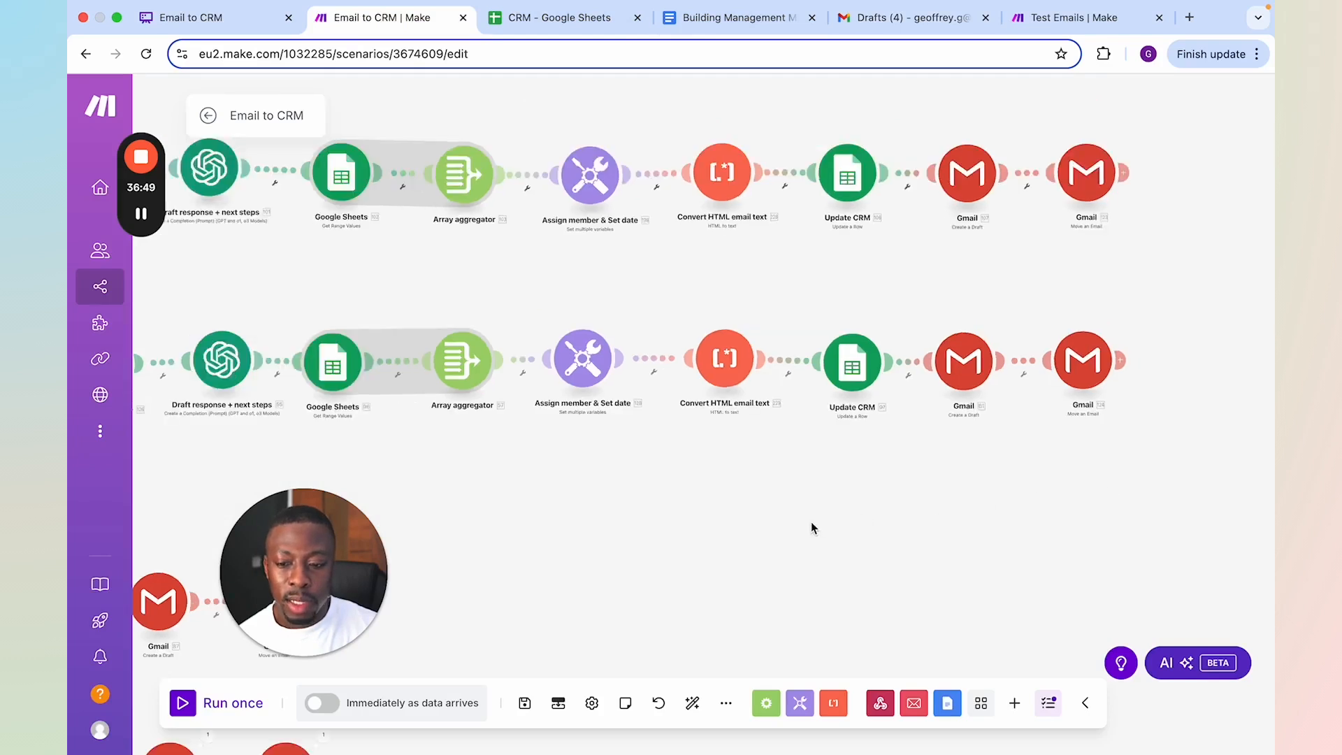
{"action": "scroll", "coordinate": [887, 517], "scroll_direction": "left", "scroll_amount": 4}
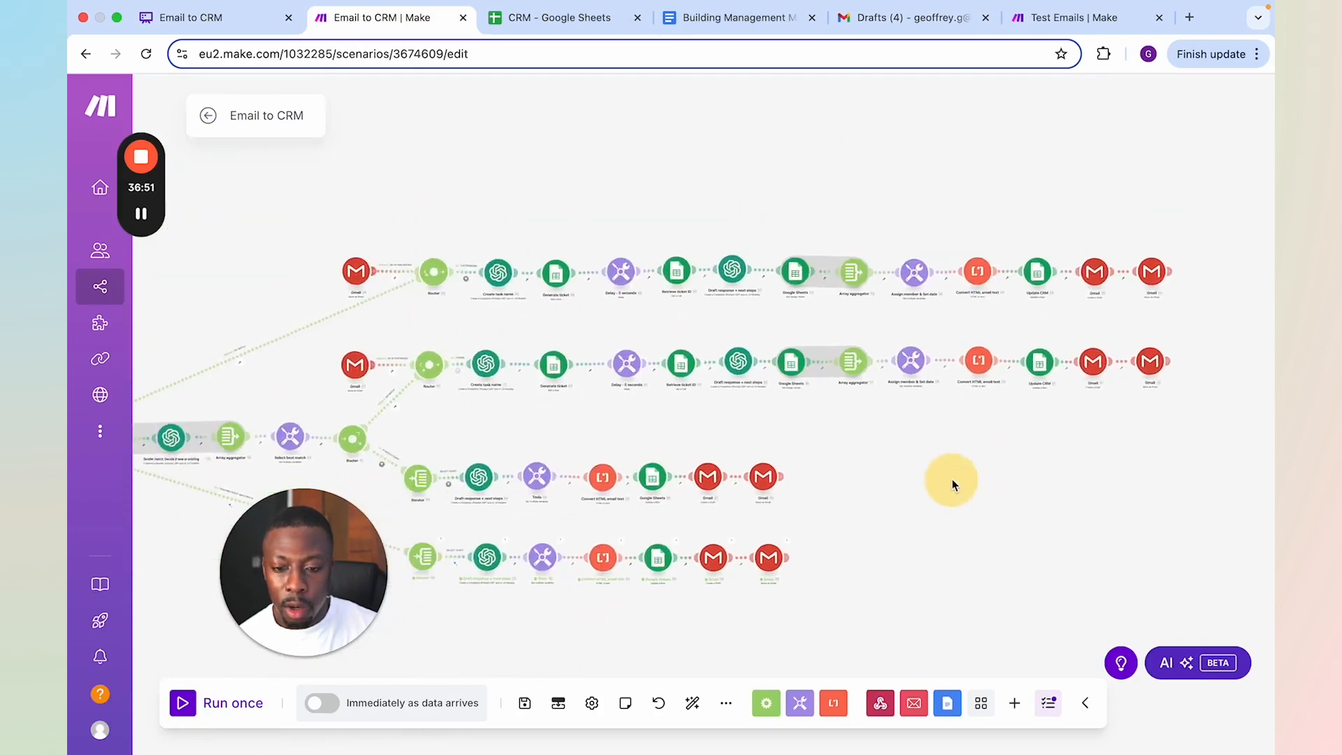